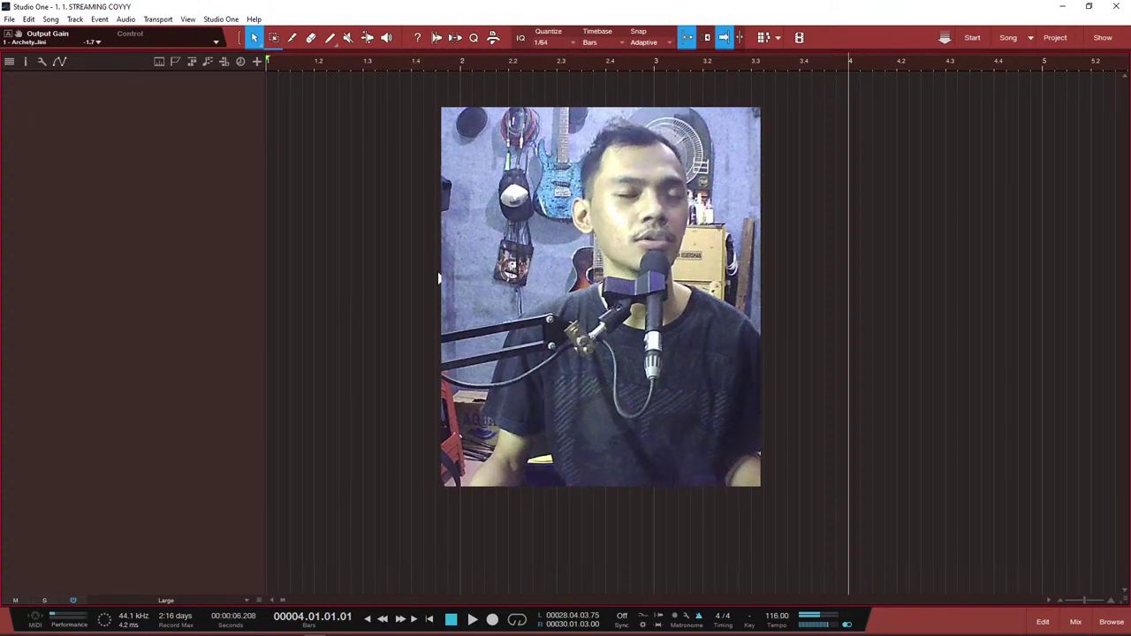
# Step: Add an instrument track named DRUM with no instrument assigned
pyautogui.press('Home')
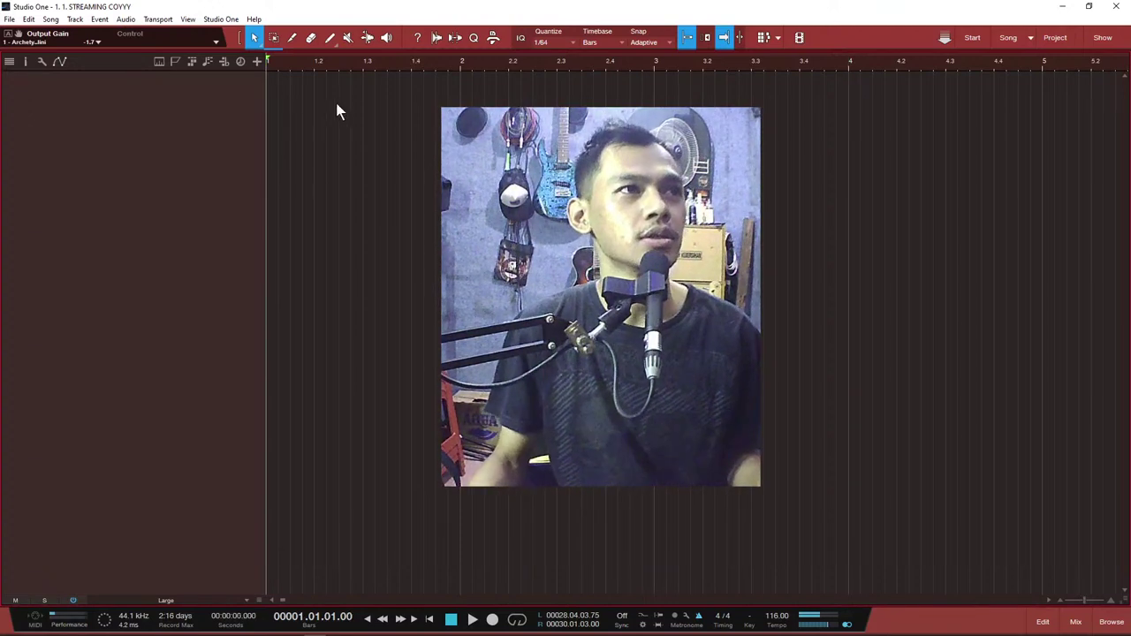
pyautogui.click(254, 65)
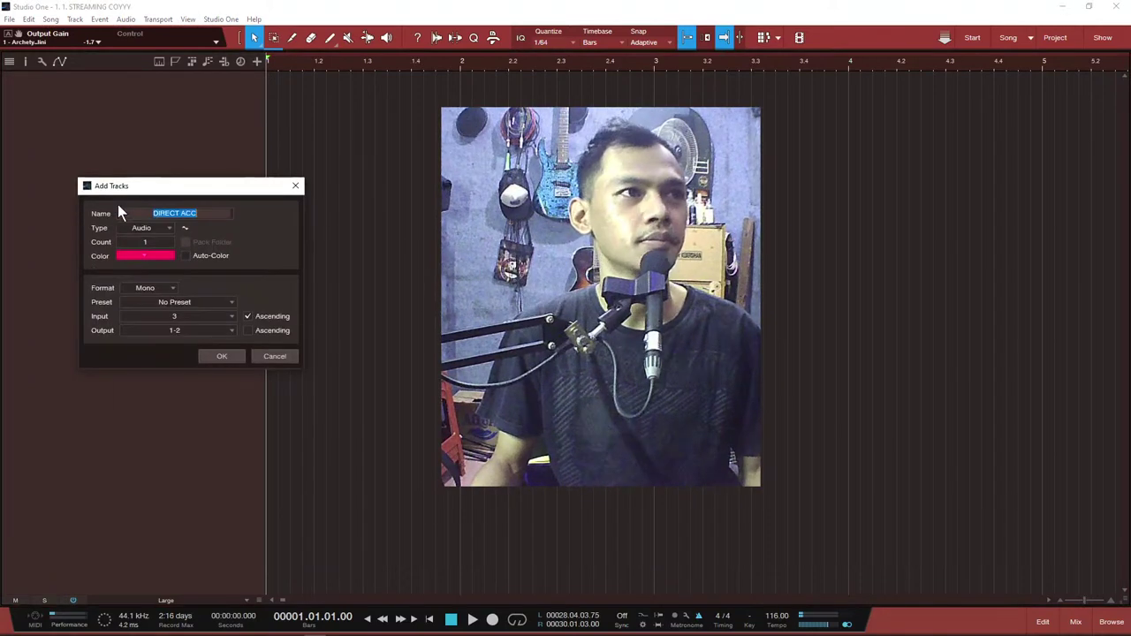
pyautogui.write('DIR')
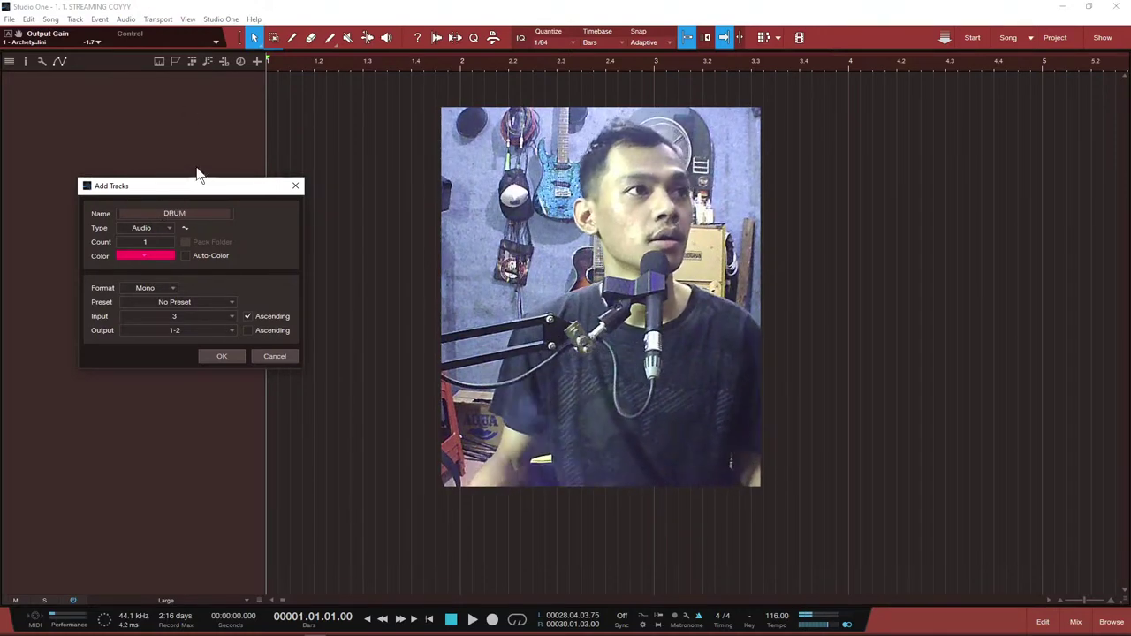
pyautogui.click(160, 232)
pyautogui.click(161, 253)
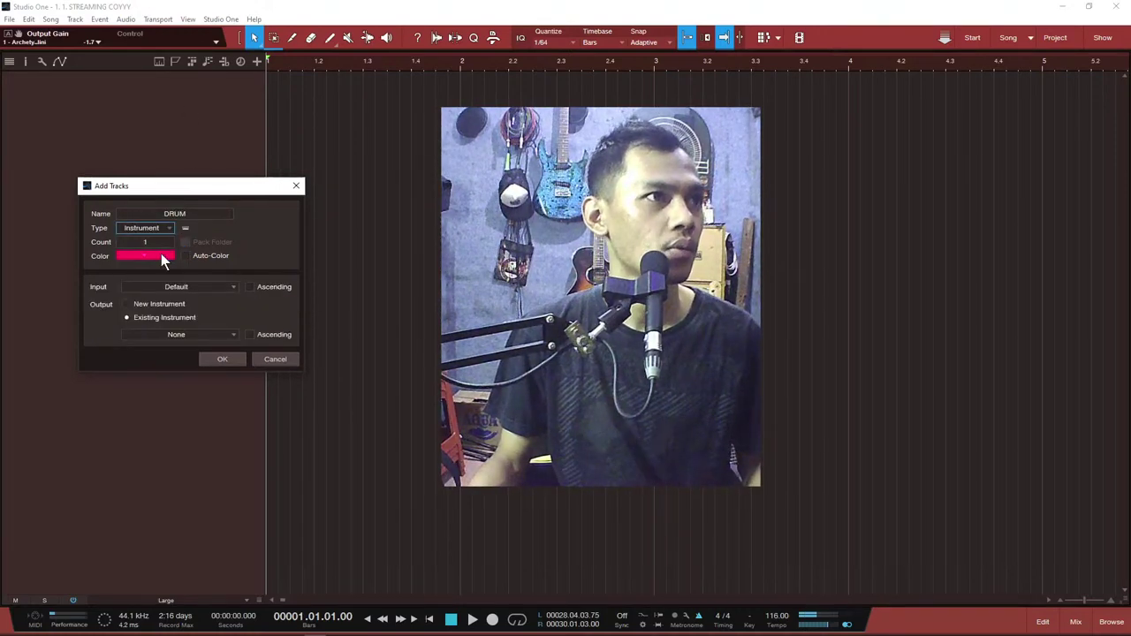
pyautogui.click(220, 360)
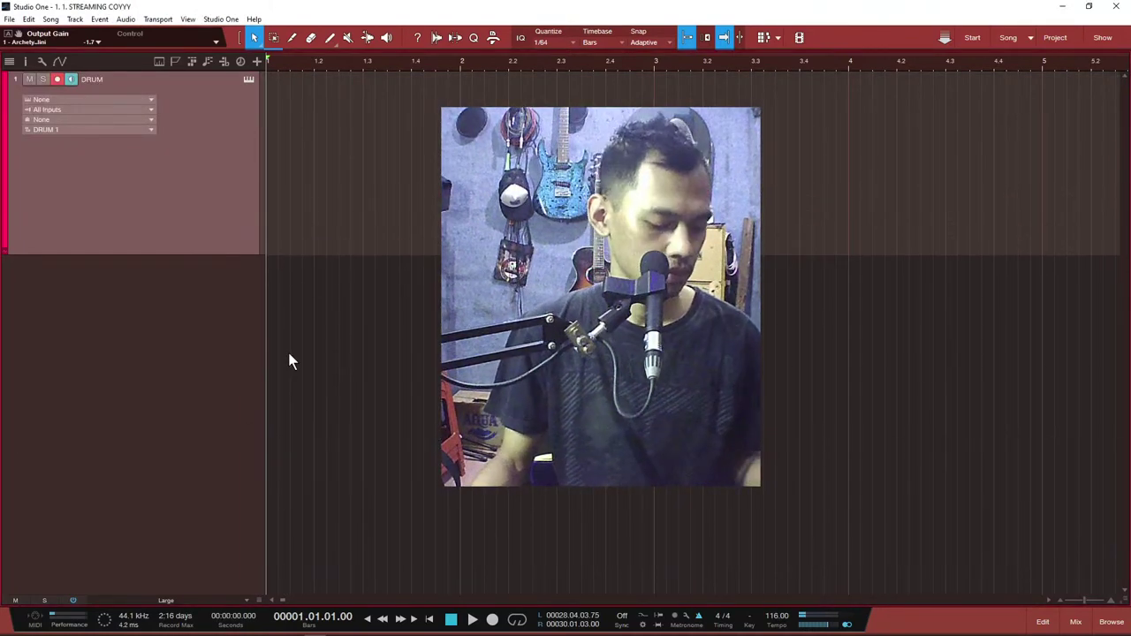
# Step: Hide the mixer's input channels and add a Kontakt virtual instrument to the song
pyautogui.press('F3')
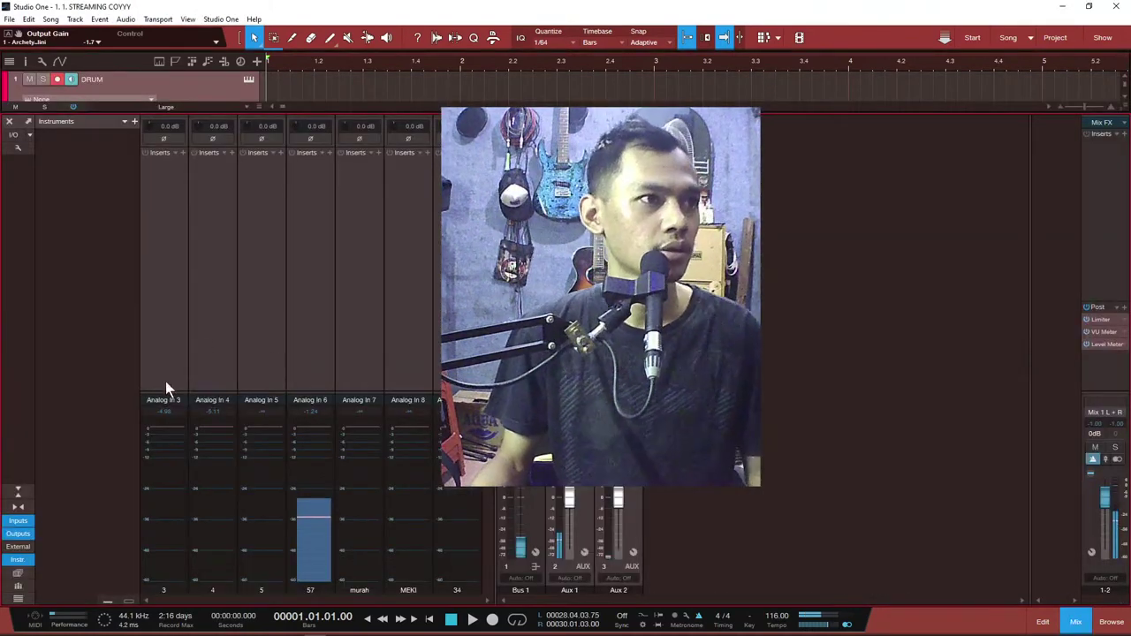
pyautogui.click(18, 521)
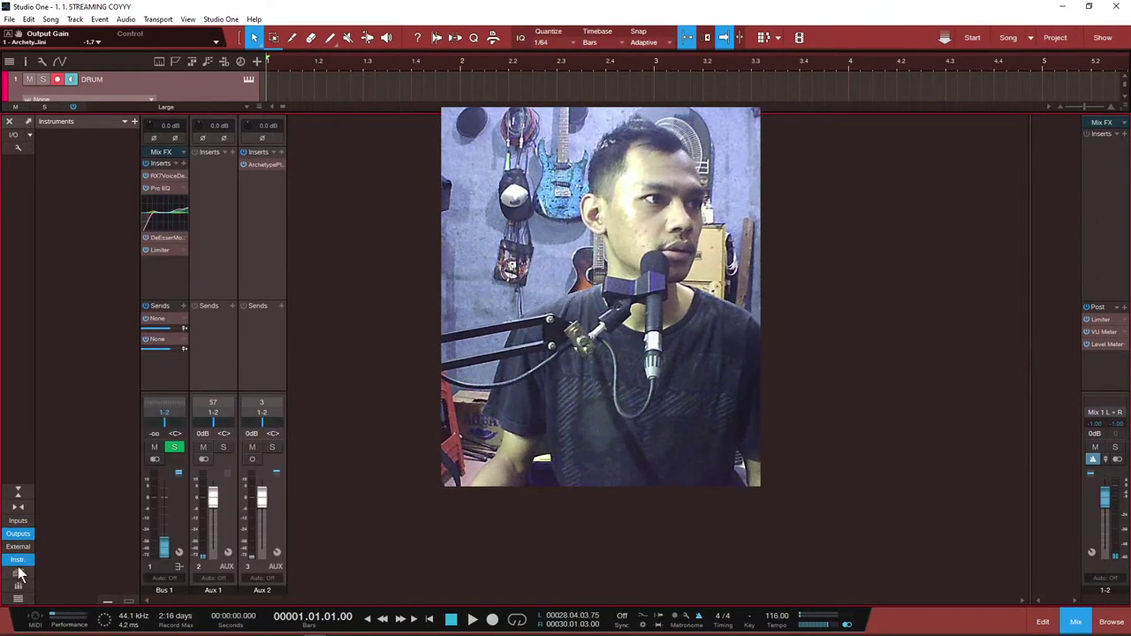
pyautogui.click(134, 121)
pyautogui.write('KONT')
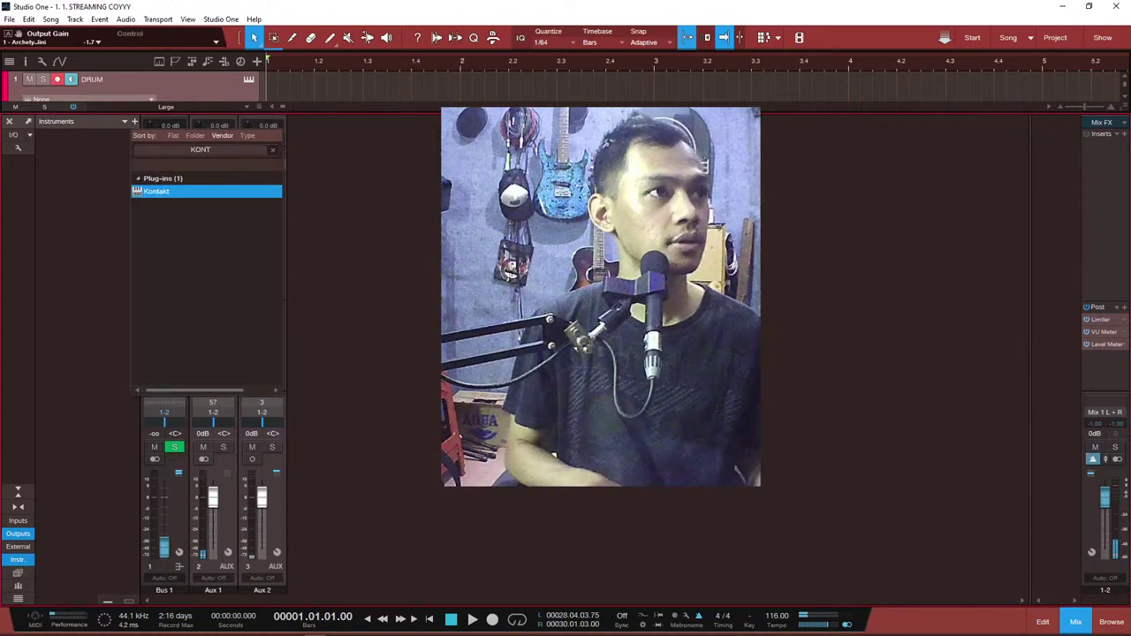
pyautogui.press('Return')
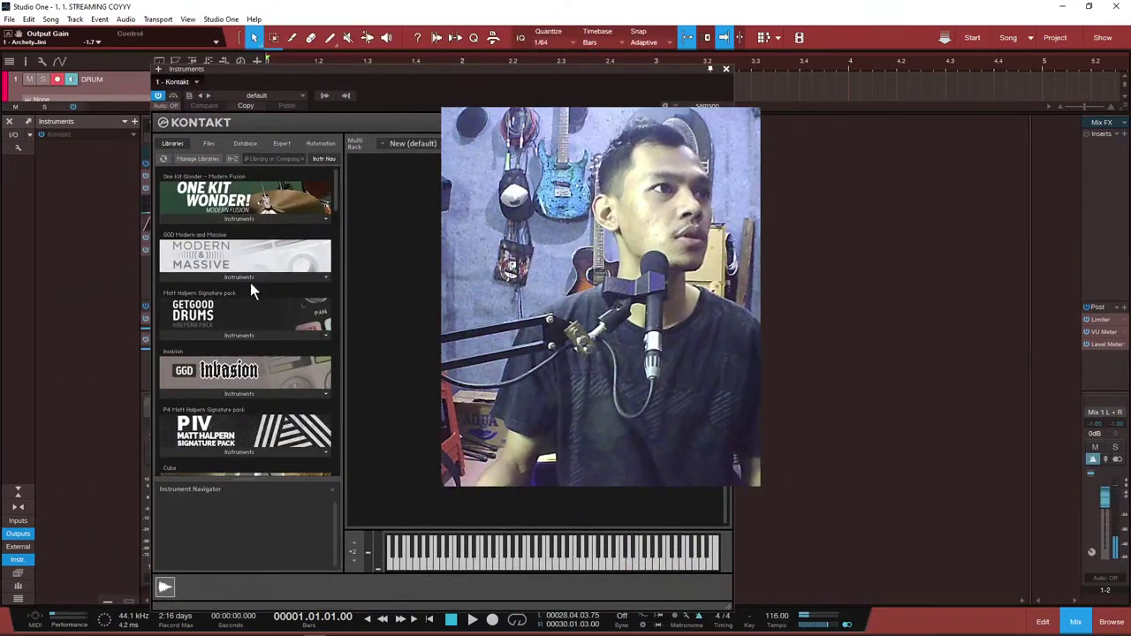
# Step: Load the GGD - P4 Kit instrument from the P4 Matt Halpern Signature pack library into Kontakt
pyautogui.click(248, 279)
pyautogui.scroll(-2, 234, 353)
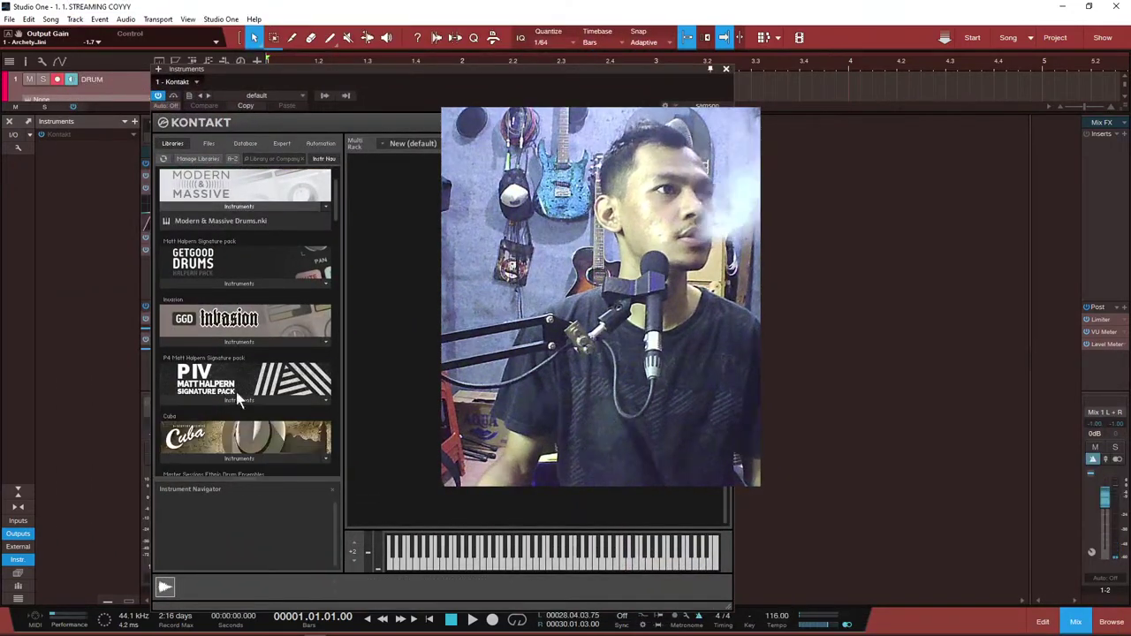
pyautogui.click(236, 400)
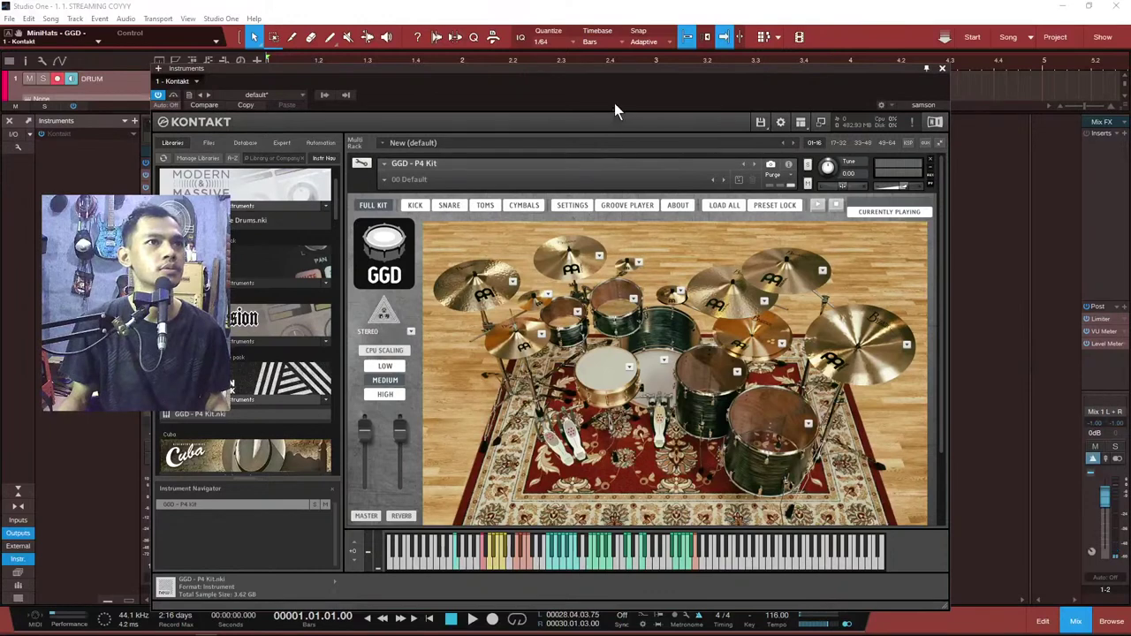
# Step: Audition the kick, snare and a tom on the GGD P4 kit, and close Kontakt and the mixer
pyautogui.click(655, 383)
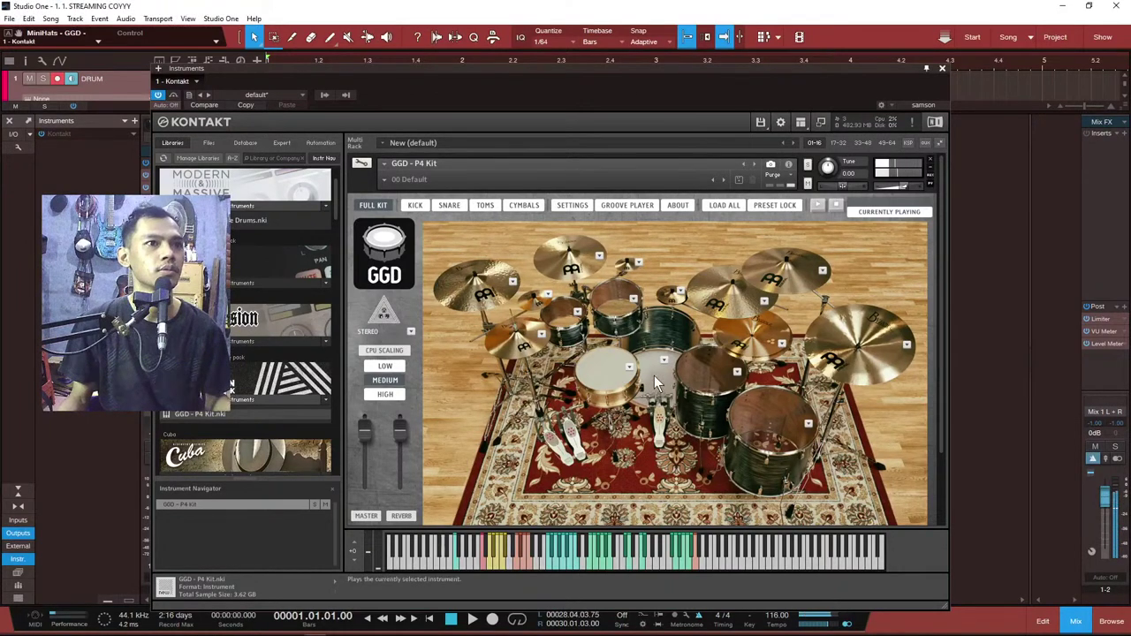
pyautogui.click(607, 372)
pyautogui.click(607, 372)
pyautogui.click(568, 309)
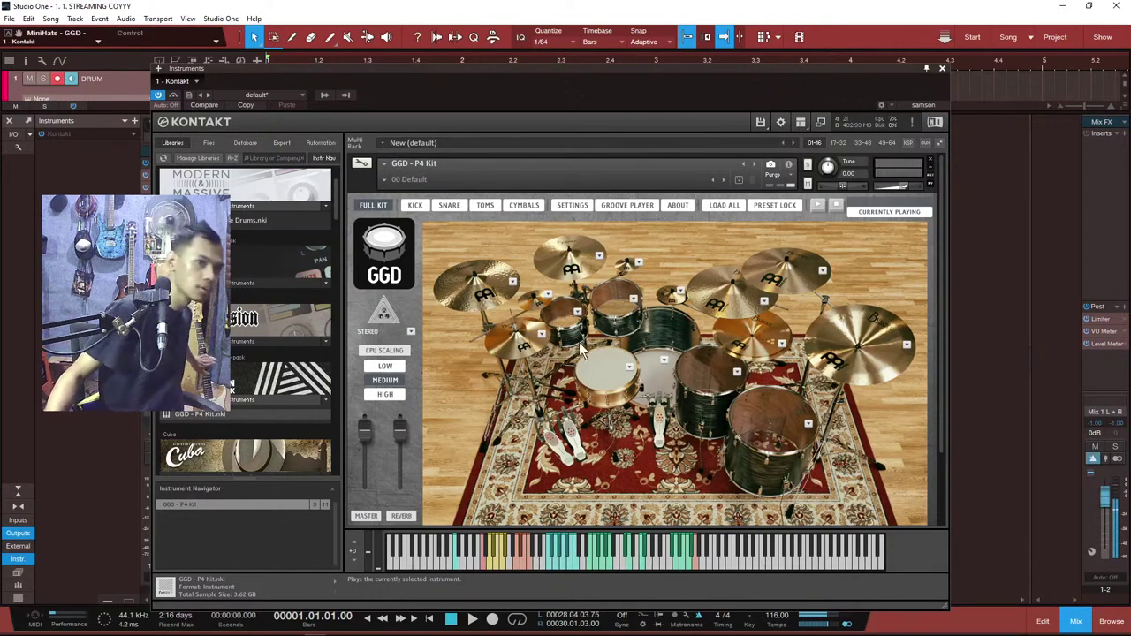
pyautogui.click(941, 69)
pyautogui.press('F3')
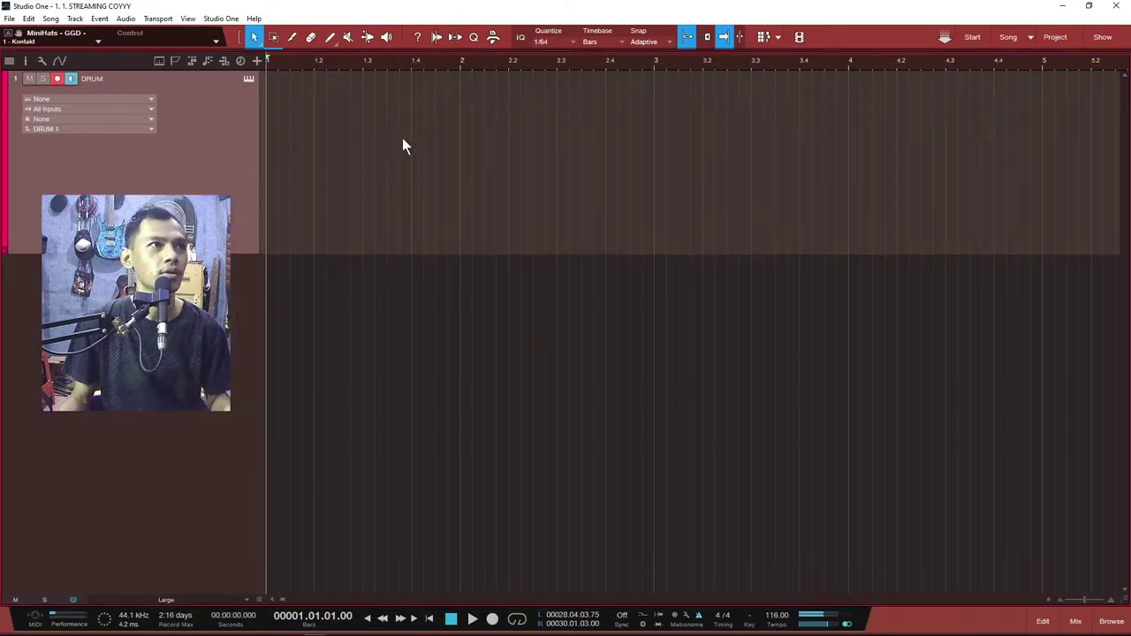
# Step: Draw an empty instrument part on the DRUM track from bar 1 to about 4.3
pyautogui.click(329, 37)
pyautogui.moveTo(274, 152); pyautogui.dragTo(884, 197)
pyautogui.press('1')
pyautogui.press('n')
pyautogui.moveTo(694, 189); pyautogui.dragTo(563, 170)
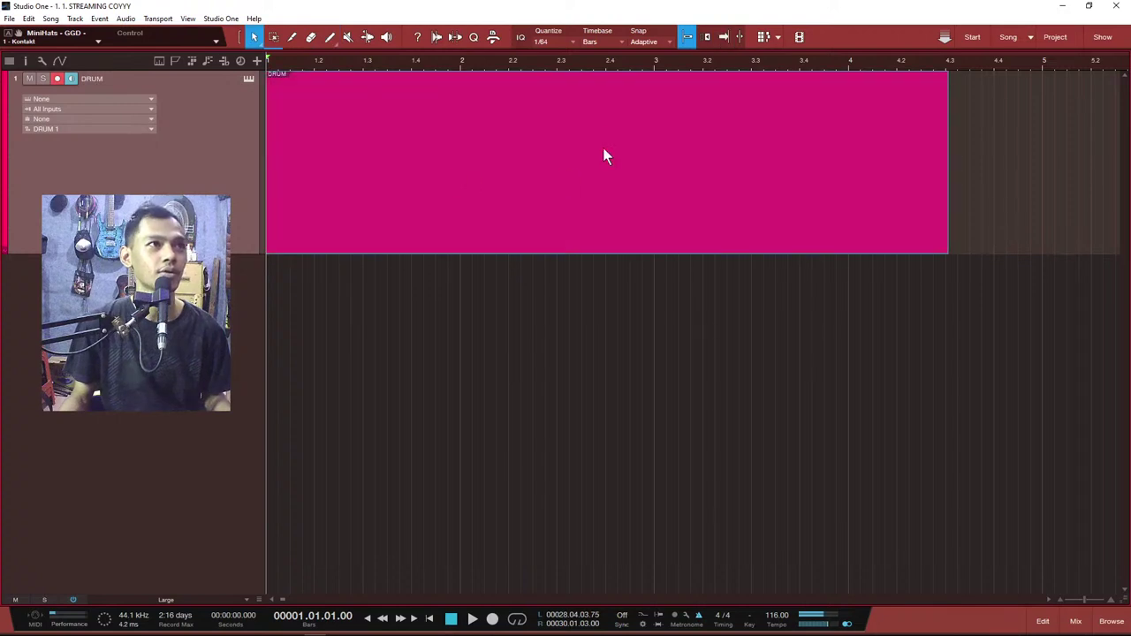
# Step: Extend the end of the DRUM part to about bar 202
pyautogui.scroll(-5, 600, 74)
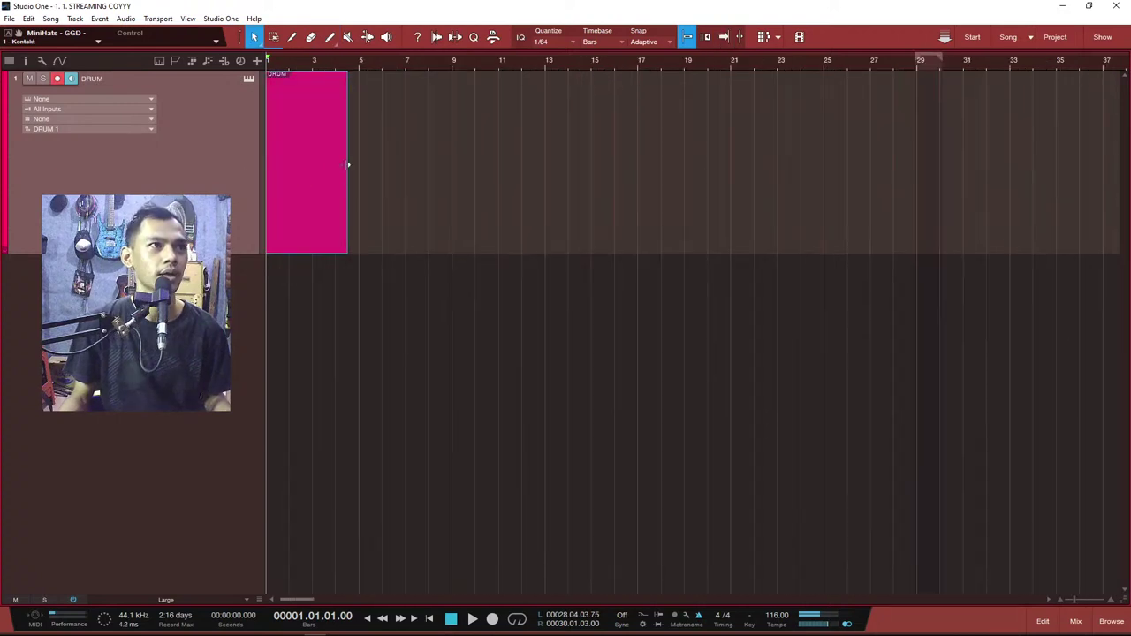
pyautogui.moveTo(345, 164); pyautogui.dragTo(1118, 165)
pyautogui.scroll(-5, 965, 52)
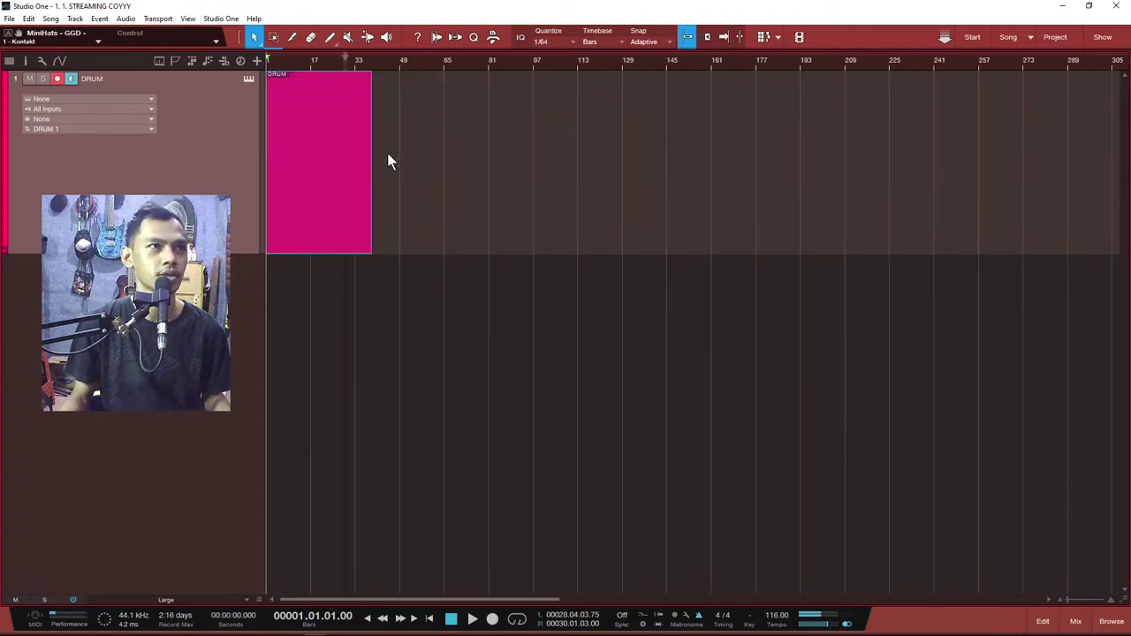
pyautogui.moveTo(375, 149); pyautogui.dragTo(825, 150)
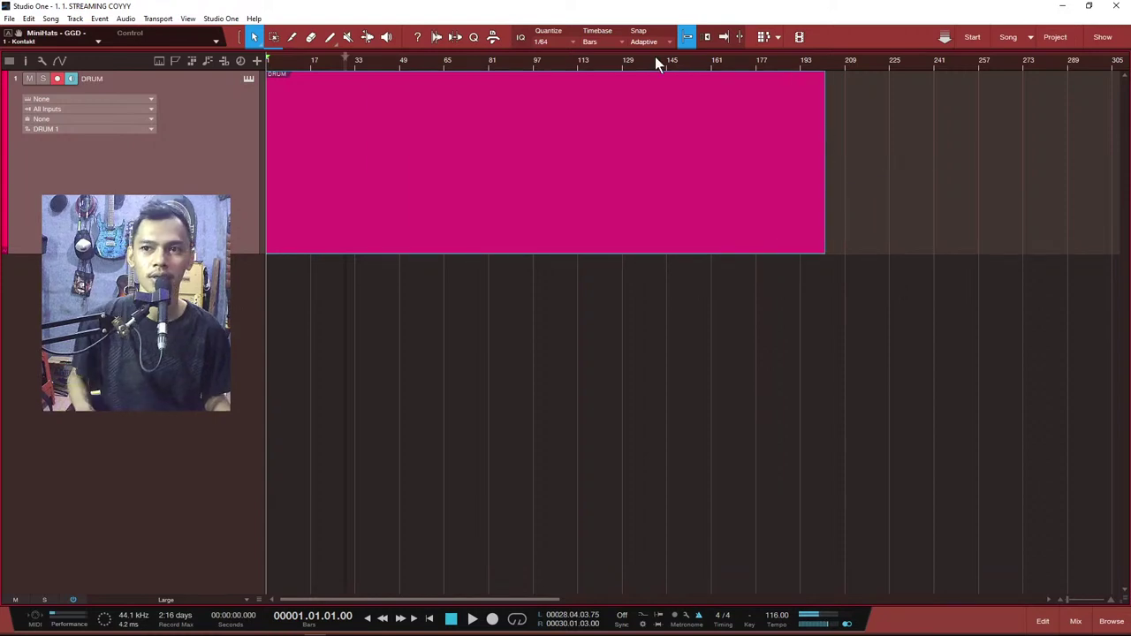
# Step: Open the DRUM part in the note editor's drum view and apply the GGD P4 MAPS NEW pitch name map
pyautogui.doubleClick(571, 135)
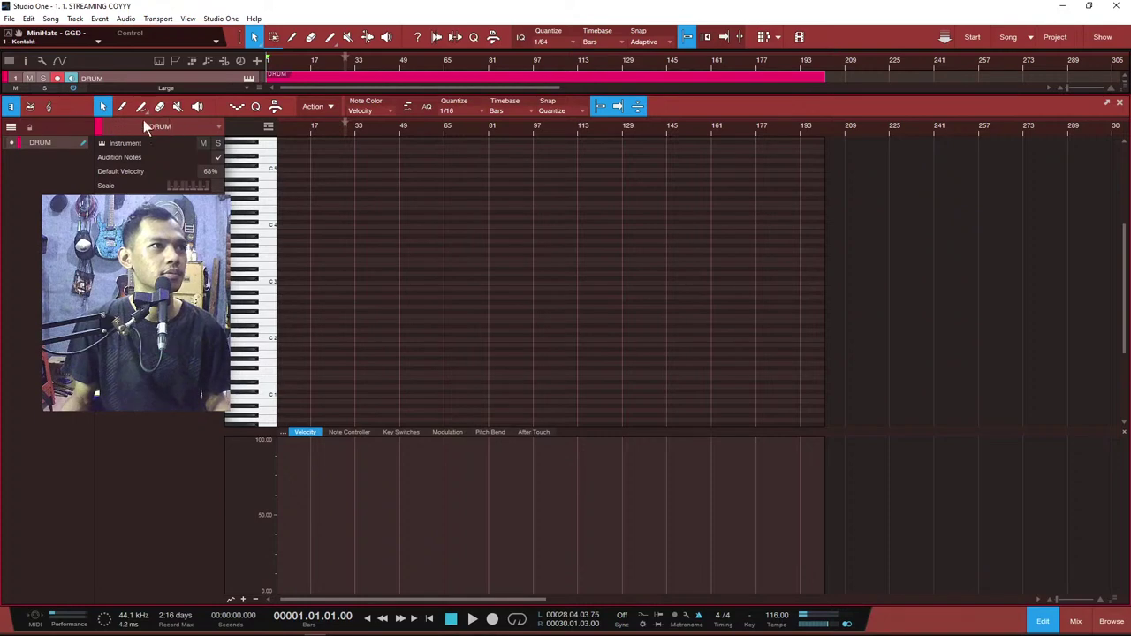
pyautogui.click(30, 106)
pyautogui.click(260, 125)
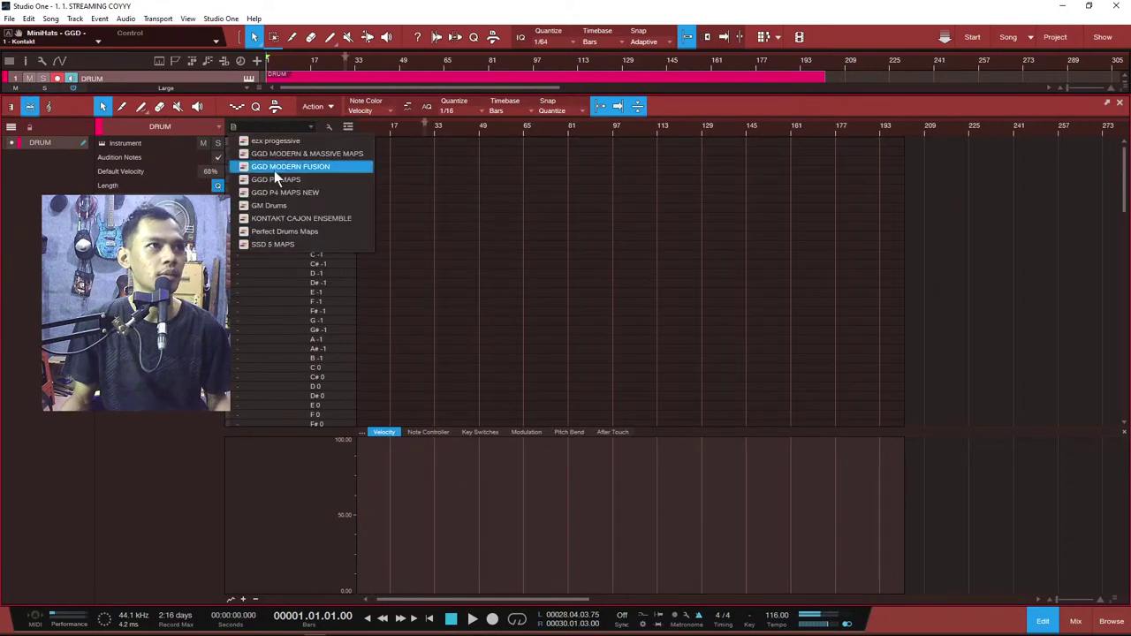
pyautogui.click(282, 187)
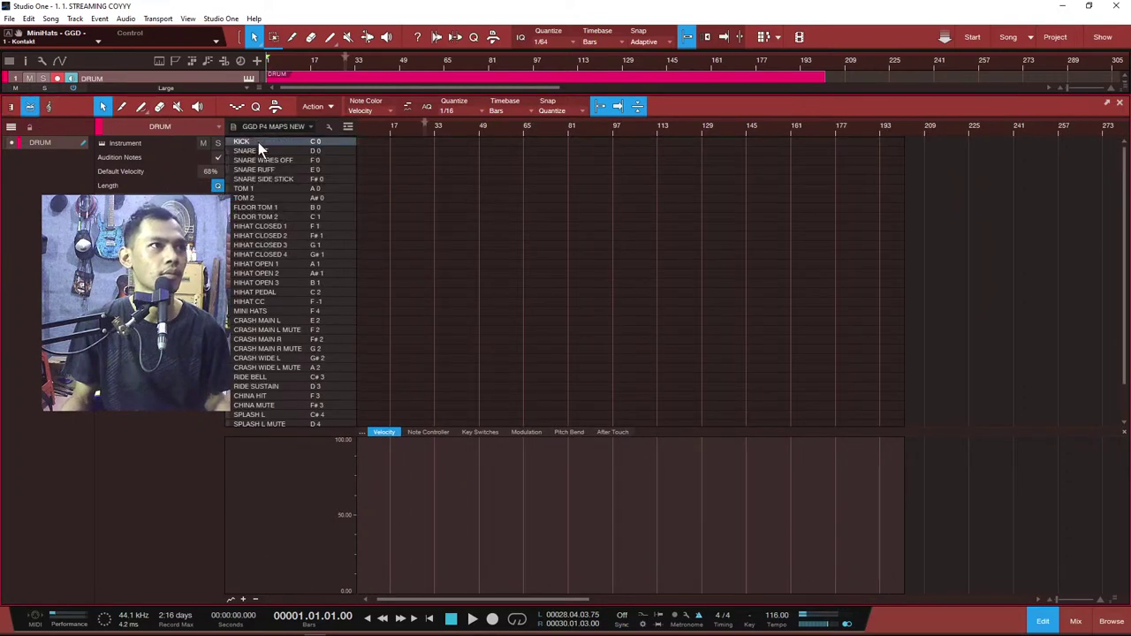
# Step: Route the DRUM track's output to the Kontakt instrument and check its channel in the mixer
pyautogui.press('F3')
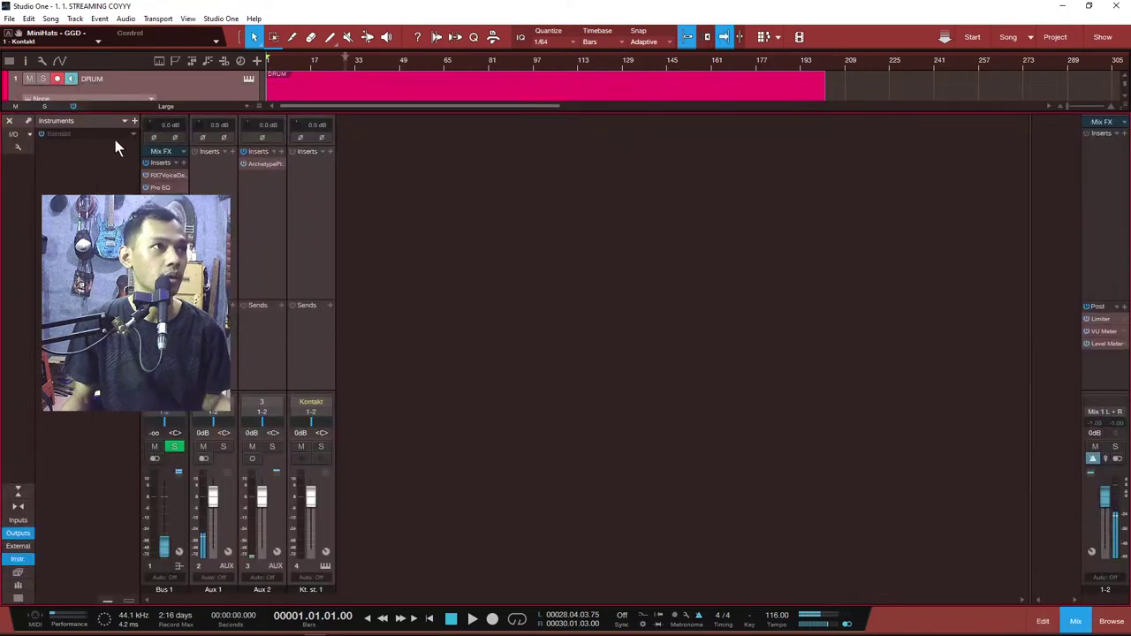
pyautogui.press('F3')
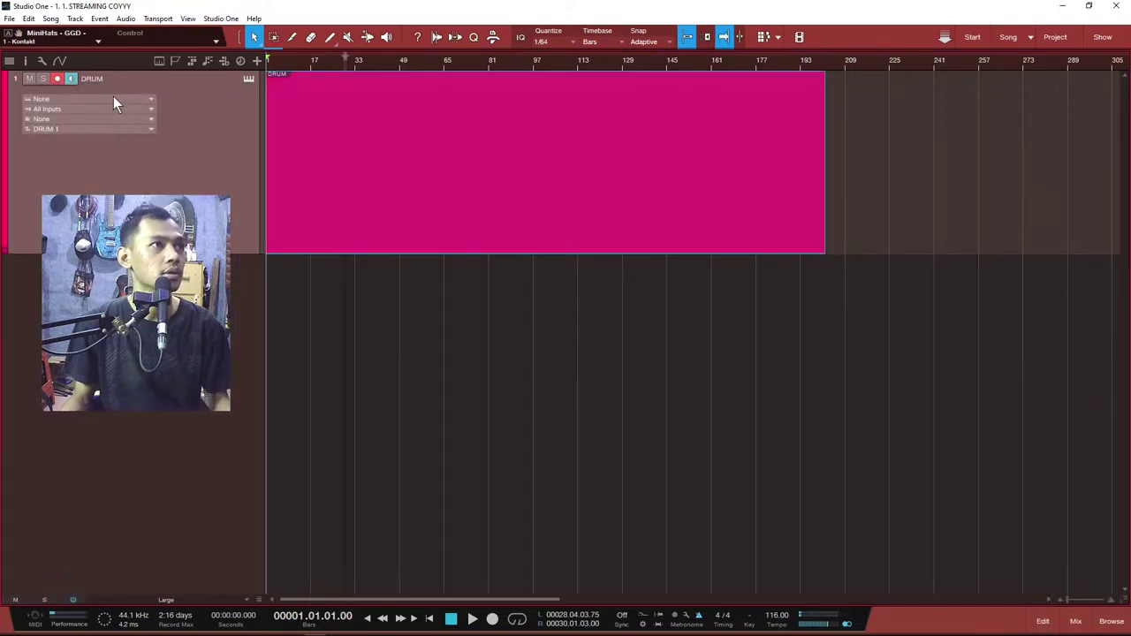
pyautogui.click(113, 99)
pyautogui.click(114, 123)
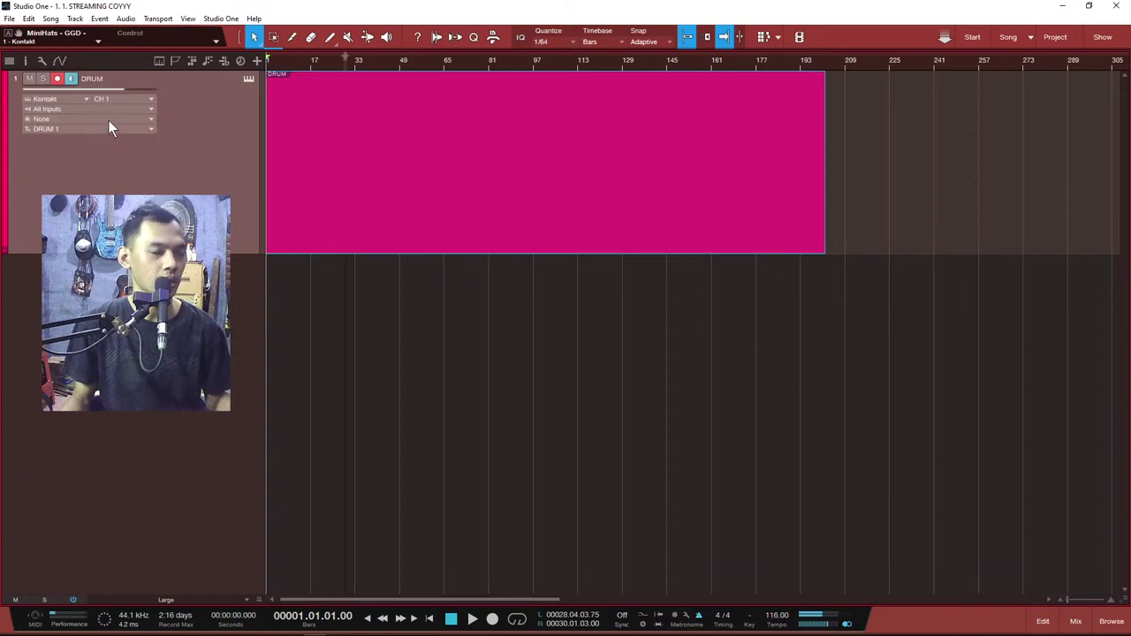
pyautogui.press('F3')
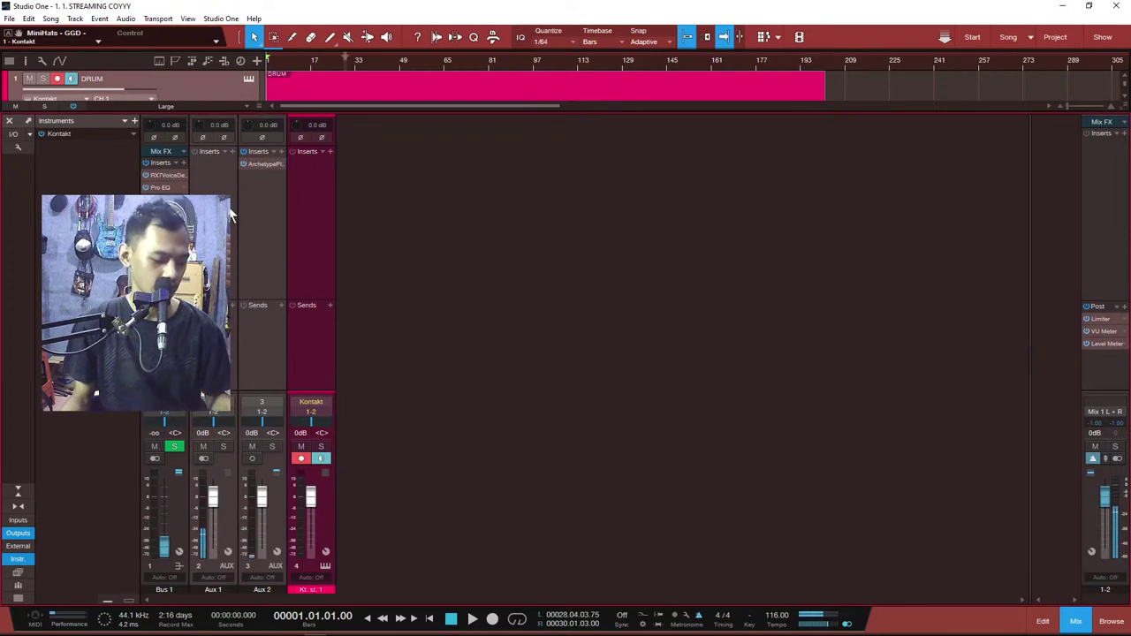
pyautogui.press('F3')
# Step: Reopen the DRUM part in the drum editor with a shorter velocity lane and the playhead at bar 2
pyautogui.doubleClick(396, 167)
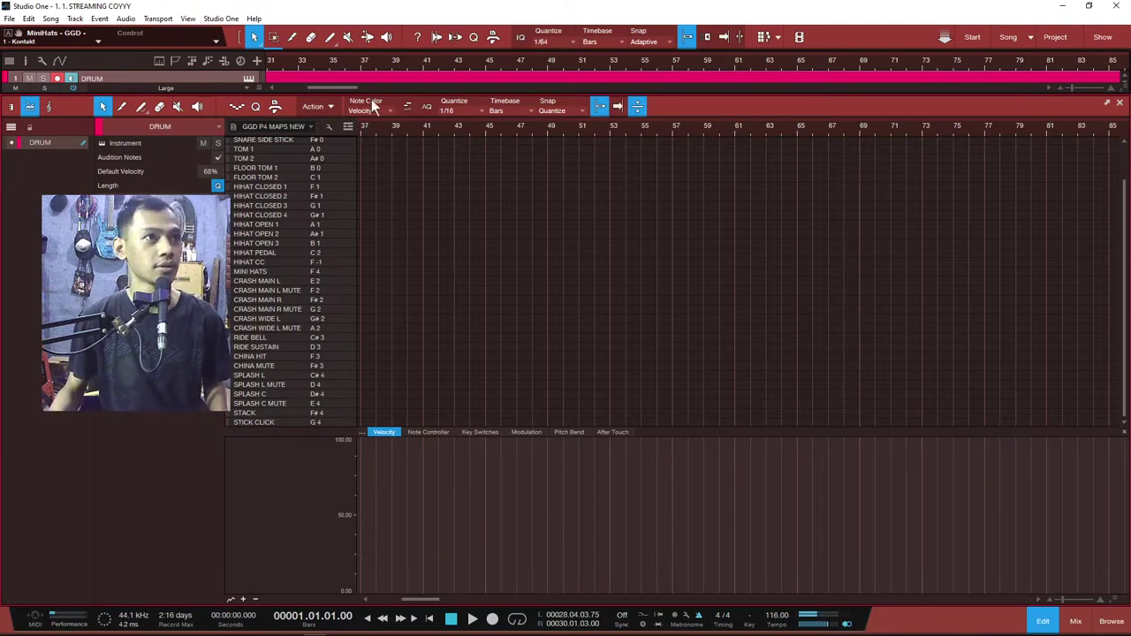
pyautogui.moveTo(399, 126); pyautogui.dragTo(405, 155)
pyautogui.press(',')
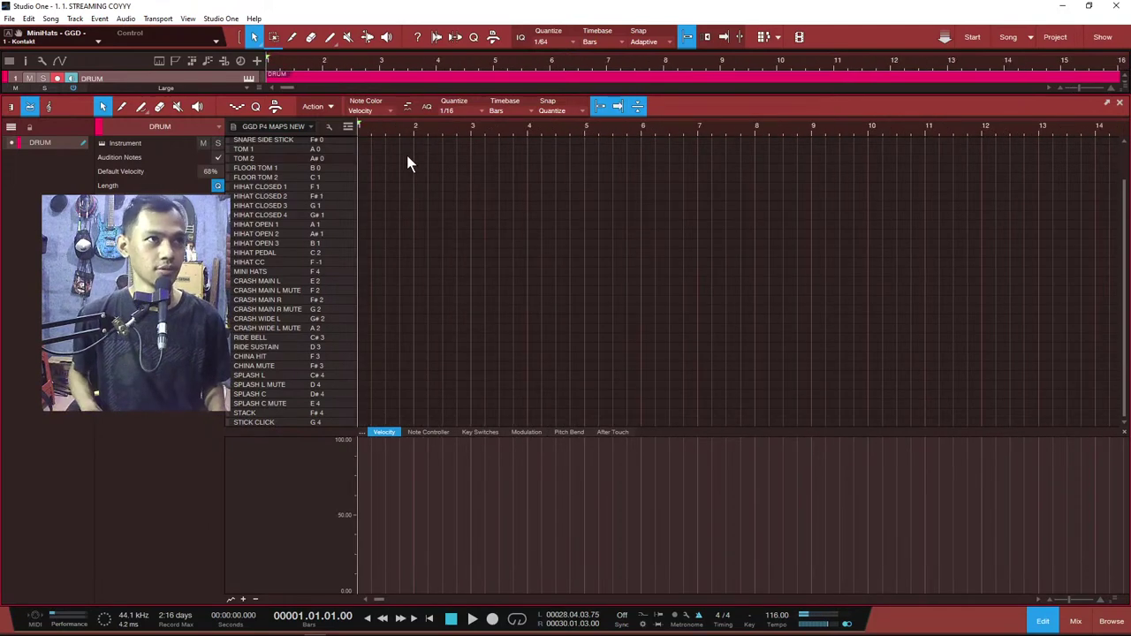
pyautogui.press('space')
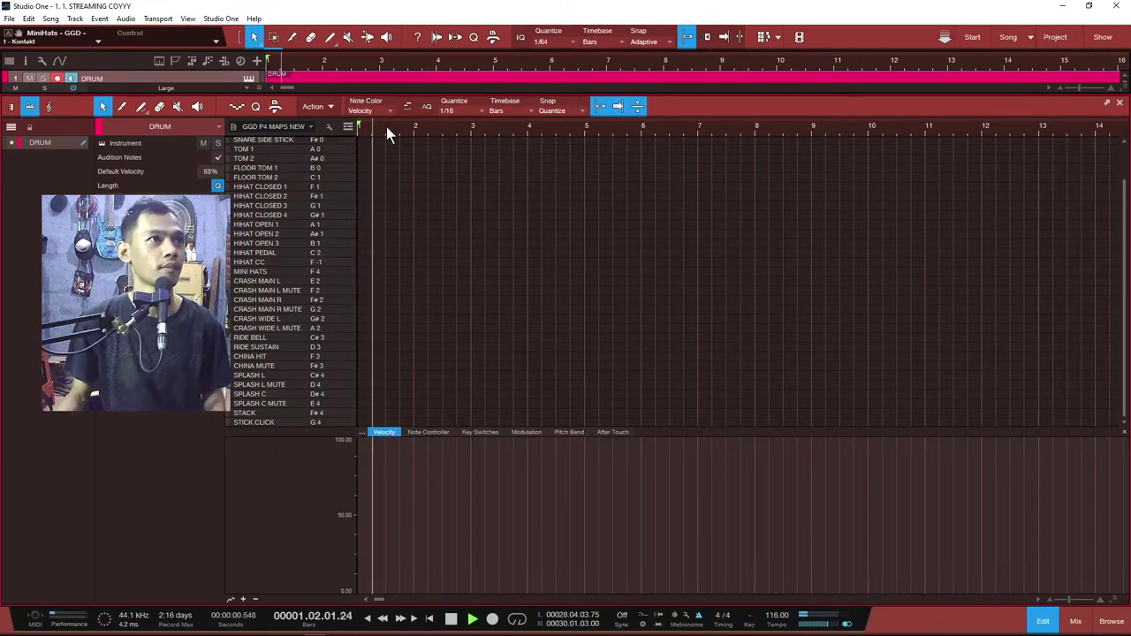
pyautogui.moveTo(411, 132); pyautogui.dragTo(425, 156)
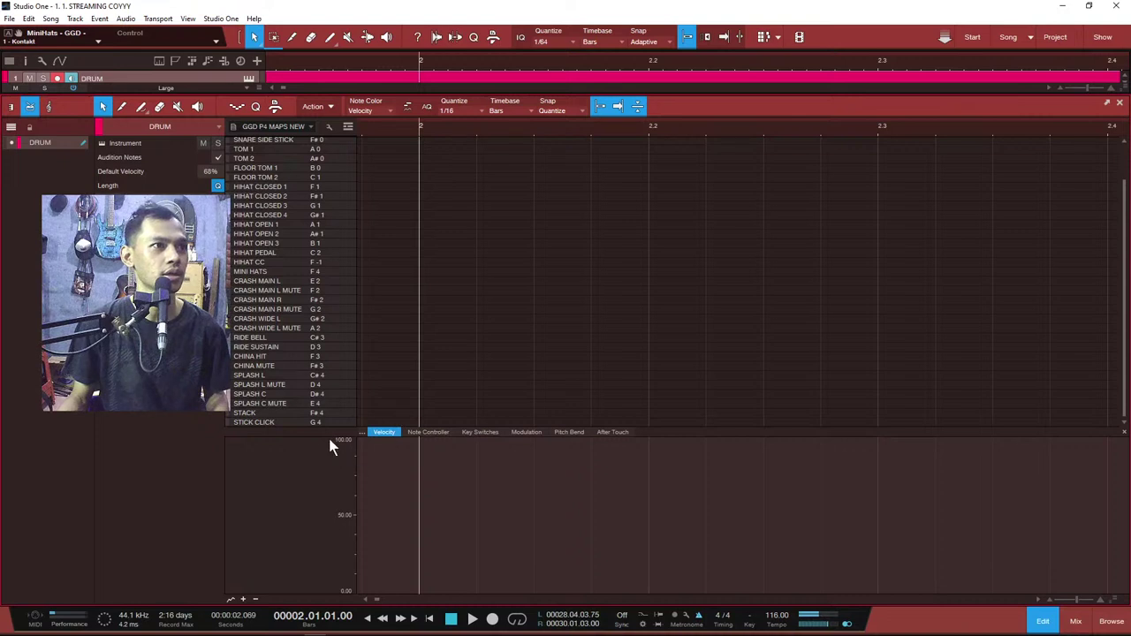
pyautogui.moveTo(328, 435); pyautogui.dragTo(326, 524)
pyautogui.moveTo(419, 131); pyautogui.dragTo(606, 155)
# Step: Set the default note velocity to 90% and place a kick note at the start of bar 2
pyautogui.doubleClick(618, 141)
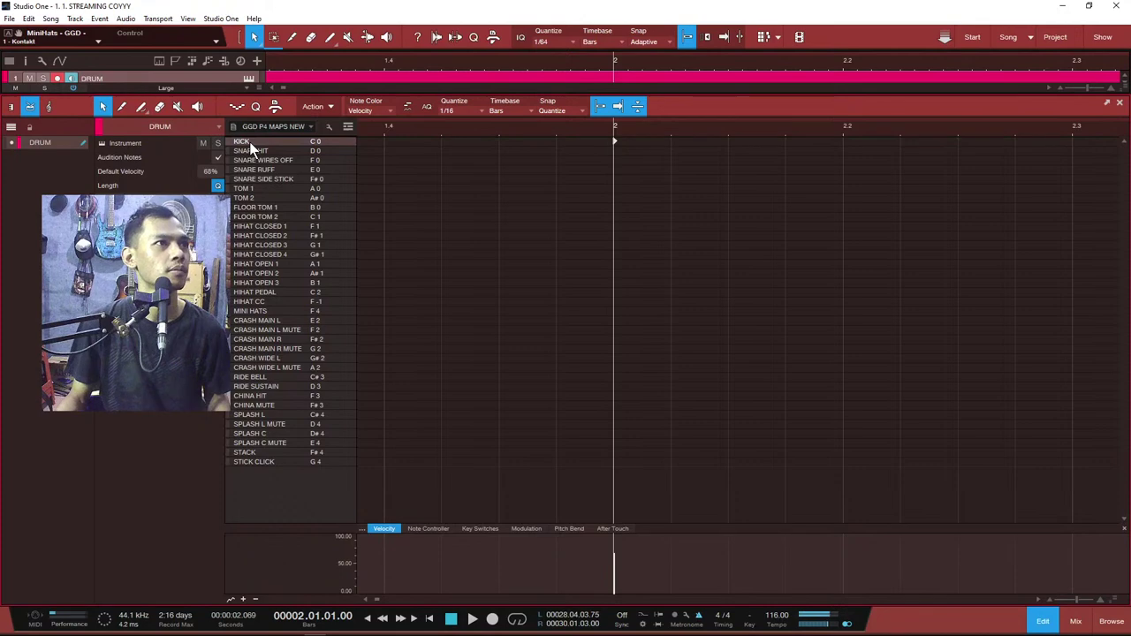
pyautogui.click(204, 171)
pyautogui.write('90')
pyautogui.press('Return')
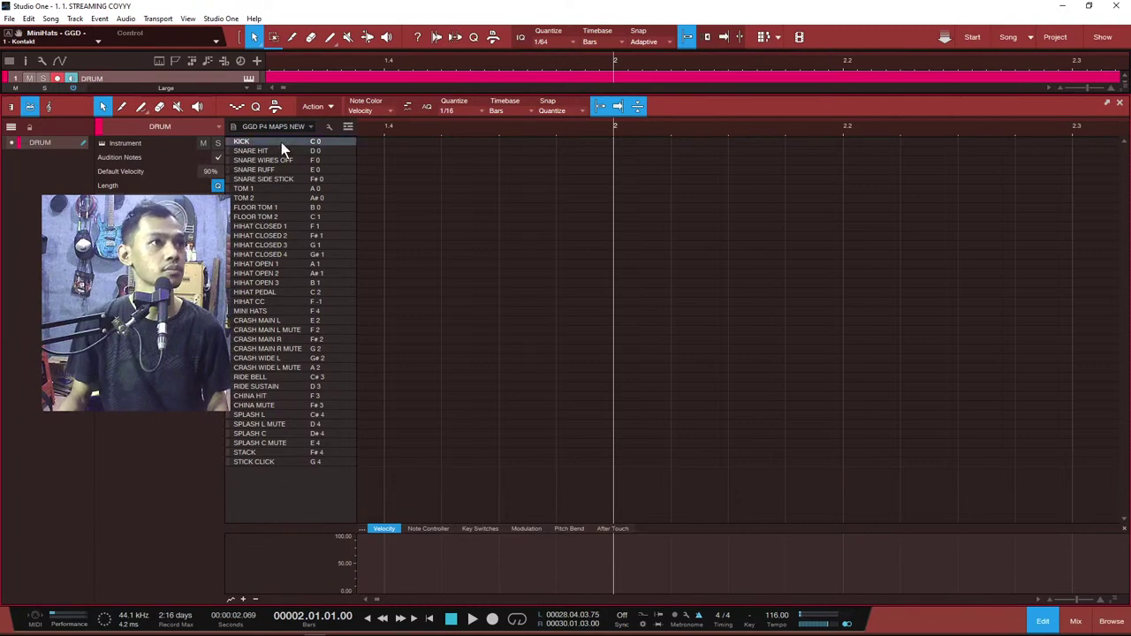
pyautogui.click(616, 141)
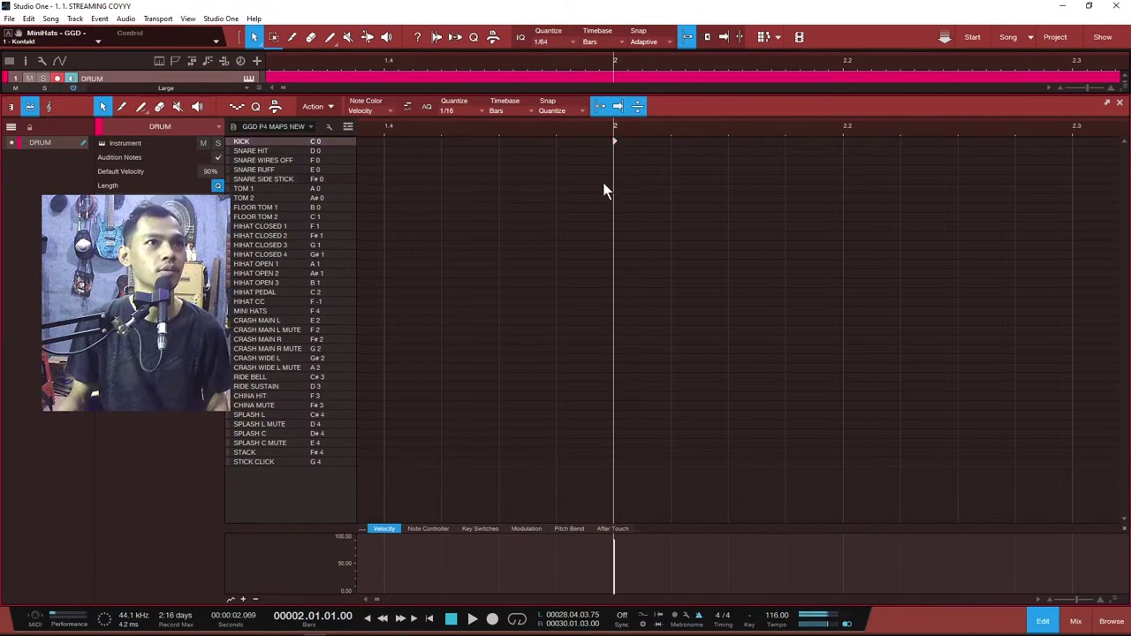
# Step: Add a kick note on the third sixteenth of beat 1.4 and play the part from the song start
pyautogui.doubleClick(498, 139)
pyautogui.click(468, 128)
pyautogui.press(',')
pyautogui.press('space')
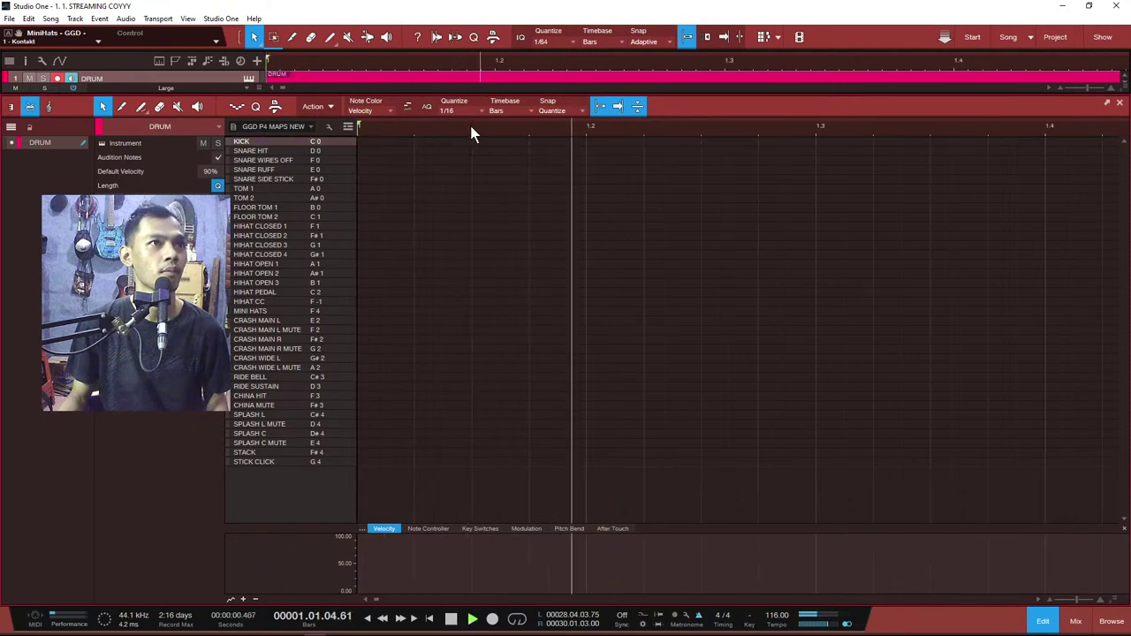
pyautogui.press('space')
pyautogui.scroll(-2, 536, 125)
pyautogui.press('space')
# Step: Position the playhead at 1.4.2, just before the two kick notes, and play them back
pyautogui.scroll(2, 641, 133)
pyautogui.moveTo(630, 141)
pyautogui.mouseDown()
pyautogui.moveTo(657, 141)
pyautogui.moveTo(625, 139)
pyautogui.mouseUp()
pyautogui.click(616, 128)
pyautogui.press('space')
pyautogui.press('space')
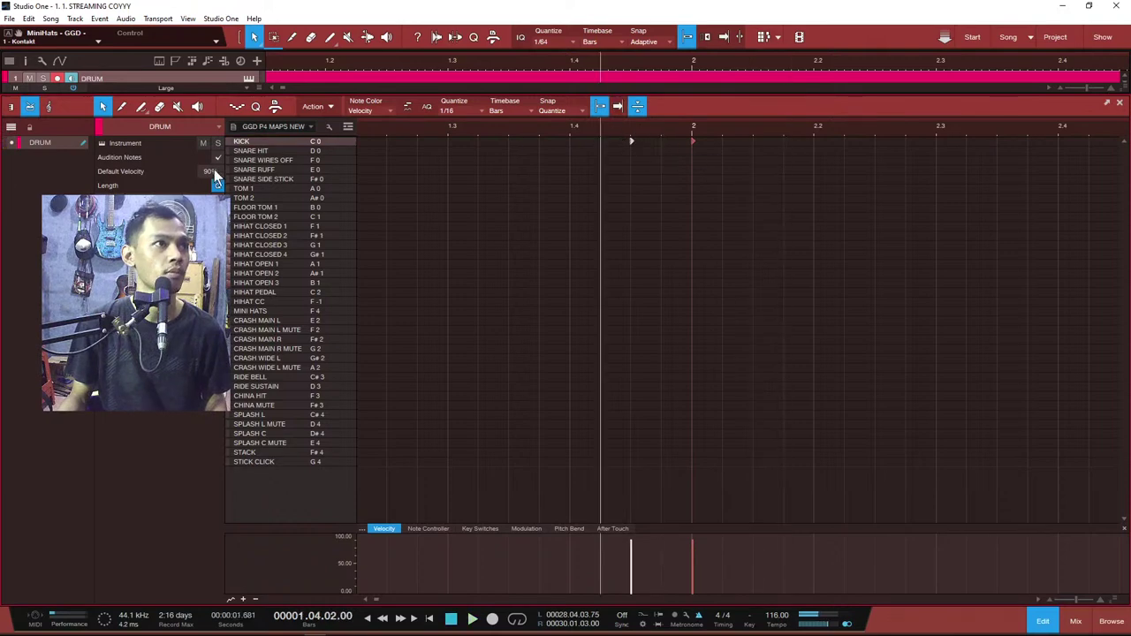
pyautogui.moveTo(751, 164); pyautogui.dragTo(570, 149)
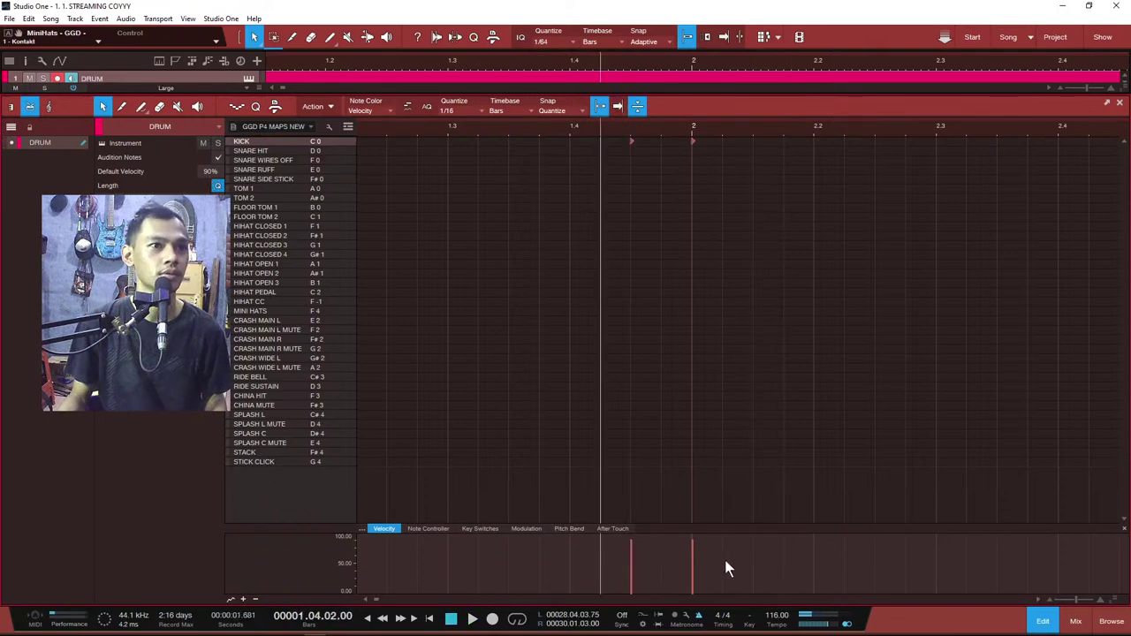
# Step: Delete both kick notes and set the default note velocity to 80%
pyautogui.press('Delete')
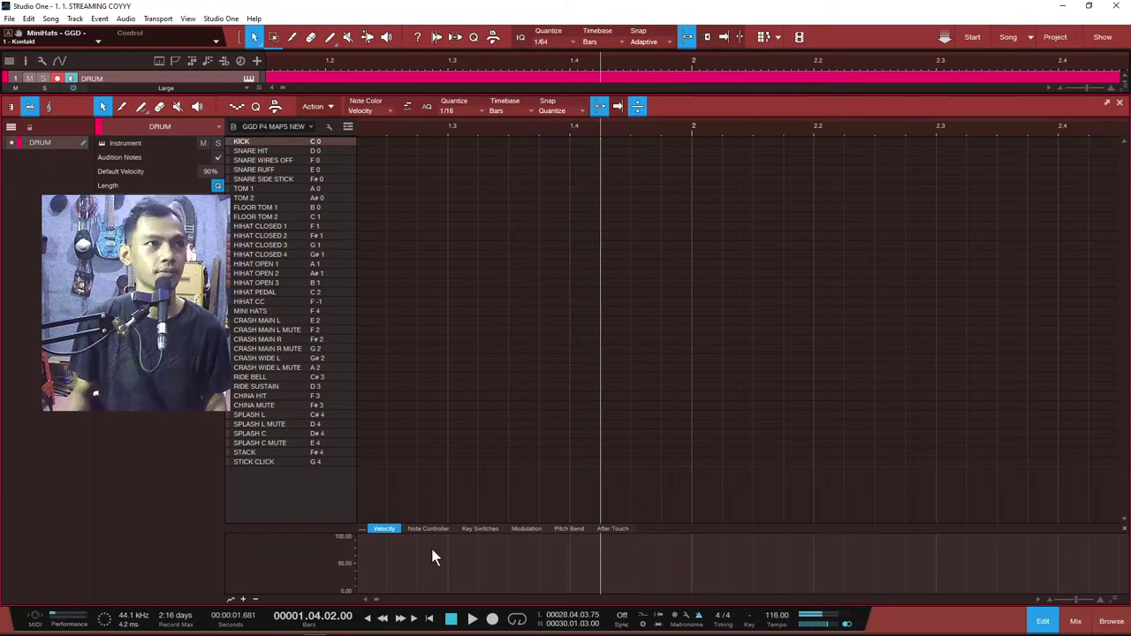
pyautogui.doubleClick(208, 171)
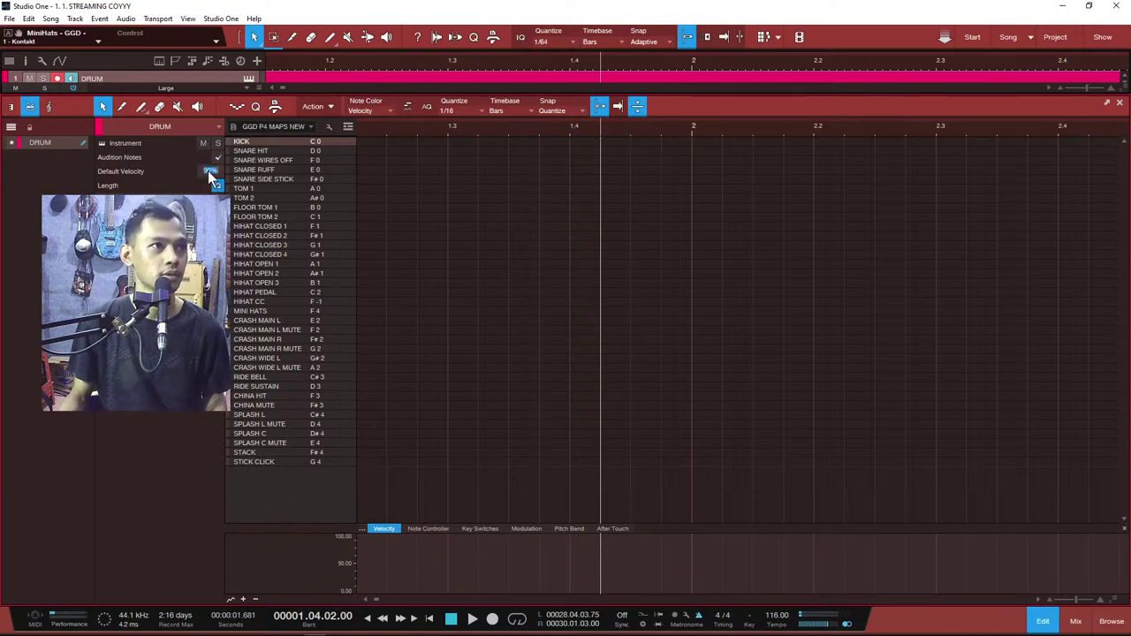
pyautogui.write('80')
pyautogui.press('Return')
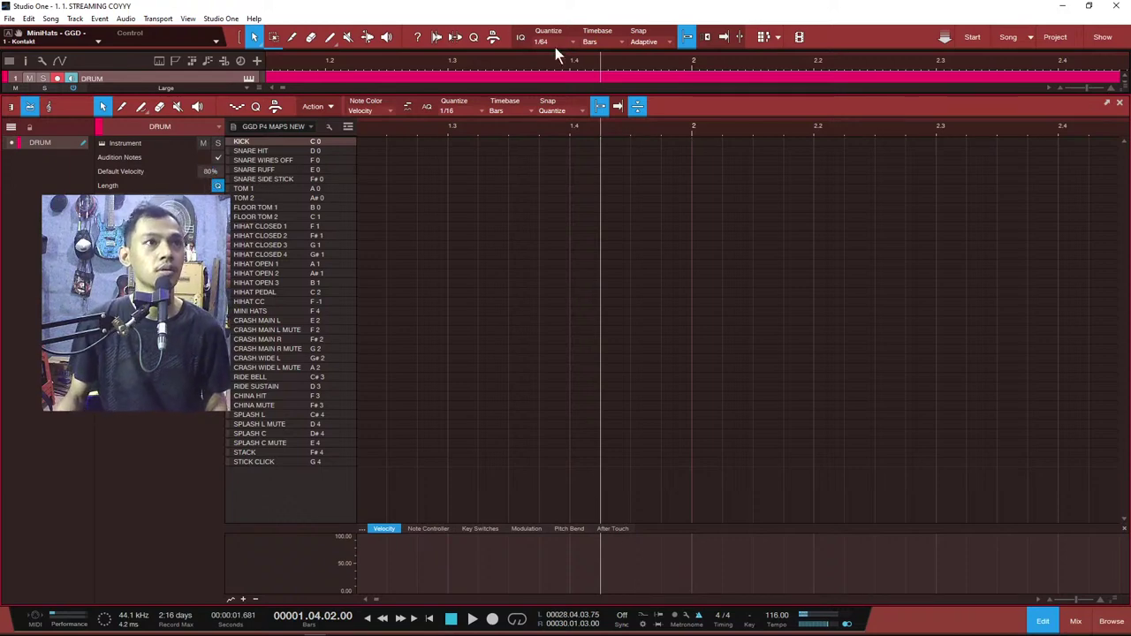
# Step: Place kick notes on the third sixteenth of beat 1.4 and at the start of bar 2, and play them
pyautogui.click(632, 142)
pyautogui.click(694, 142)
pyautogui.press('space')
pyautogui.click(586, 127)
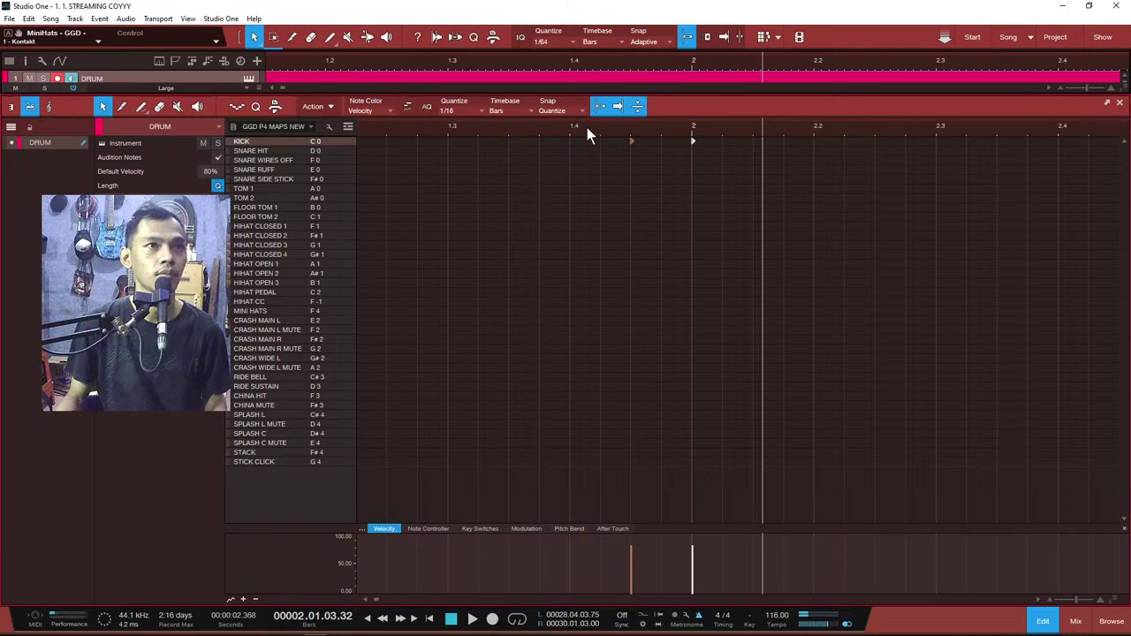
# Step: Try the 1/16 triplet quantize grid with the first kick note, and return the editor's quantize to 1/16
pyautogui.click(481, 113)
pyautogui.click(512, 155)
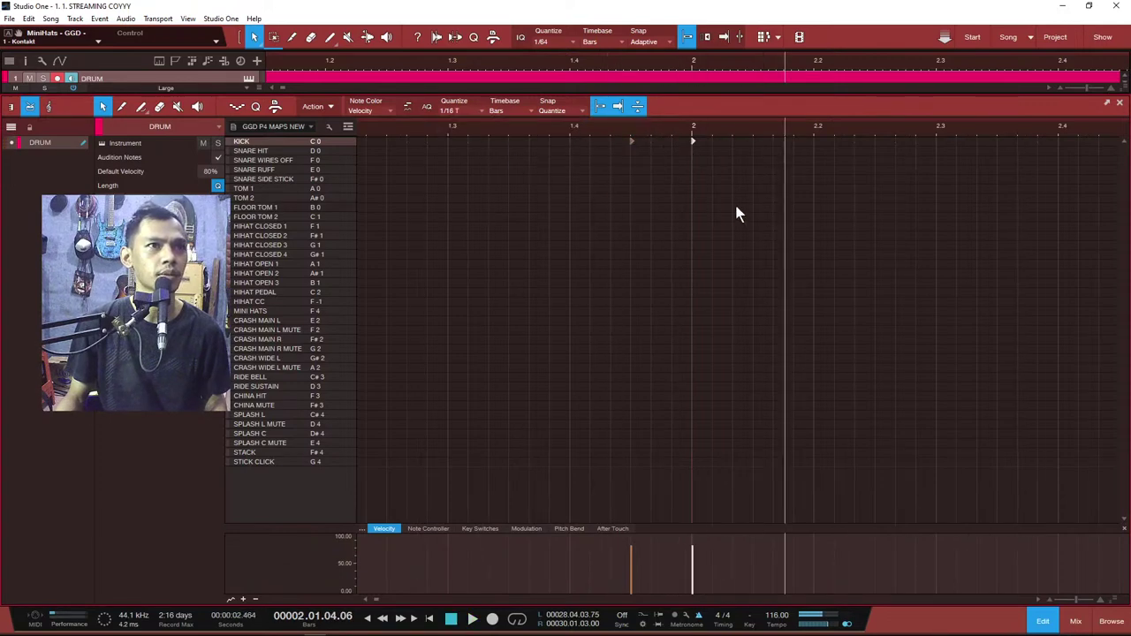
pyautogui.moveTo(629, 142)
pyautogui.mouseDown()
pyautogui.moveTo(650, 142)
pyautogui.moveTo(631, 142)
pyautogui.mouseUp()
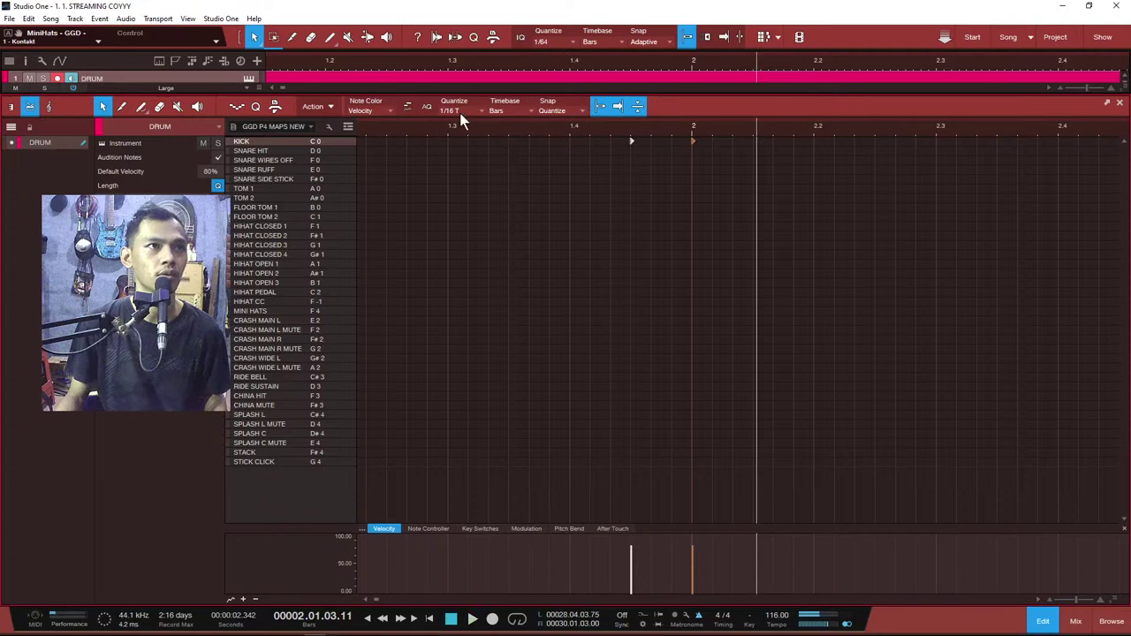
pyautogui.click(458, 113)
pyautogui.click(574, 129)
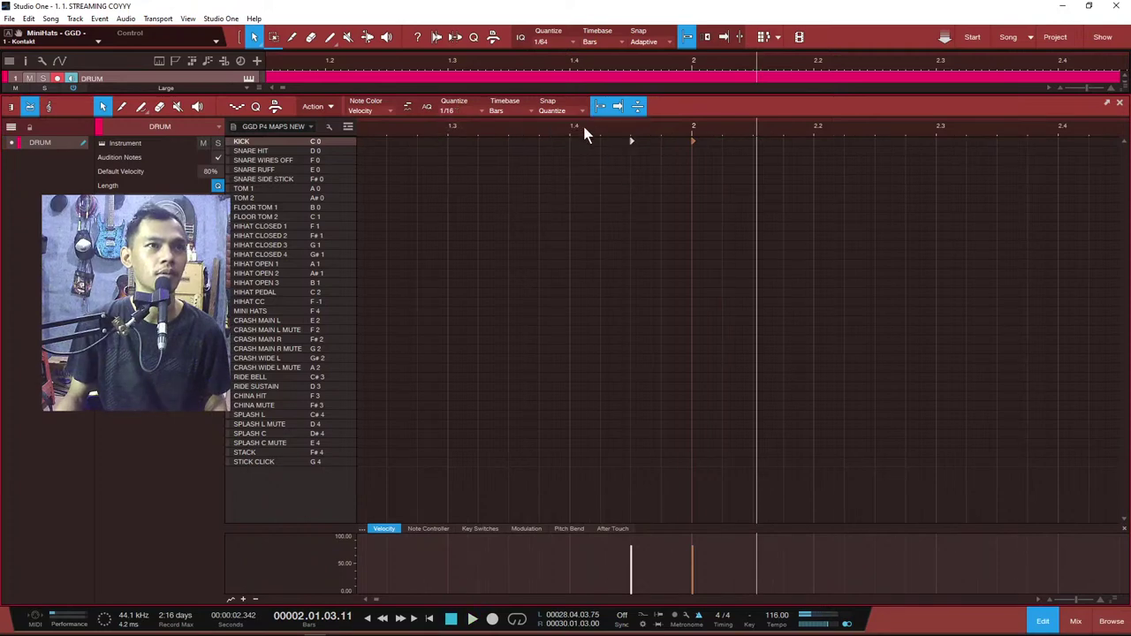
# Step: Add a snare hit and a china hit at the start of bar 2 and play them from just before the first kick
pyautogui.click(692, 153)
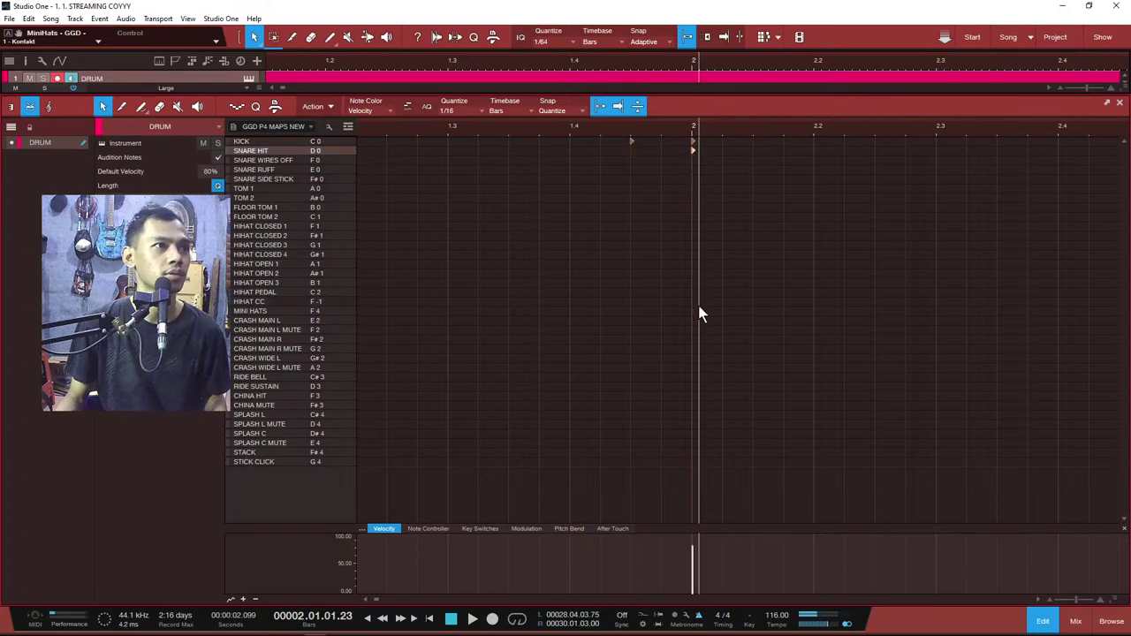
pyautogui.click(693, 396)
pyautogui.click(598, 126)
pyautogui.press('space')
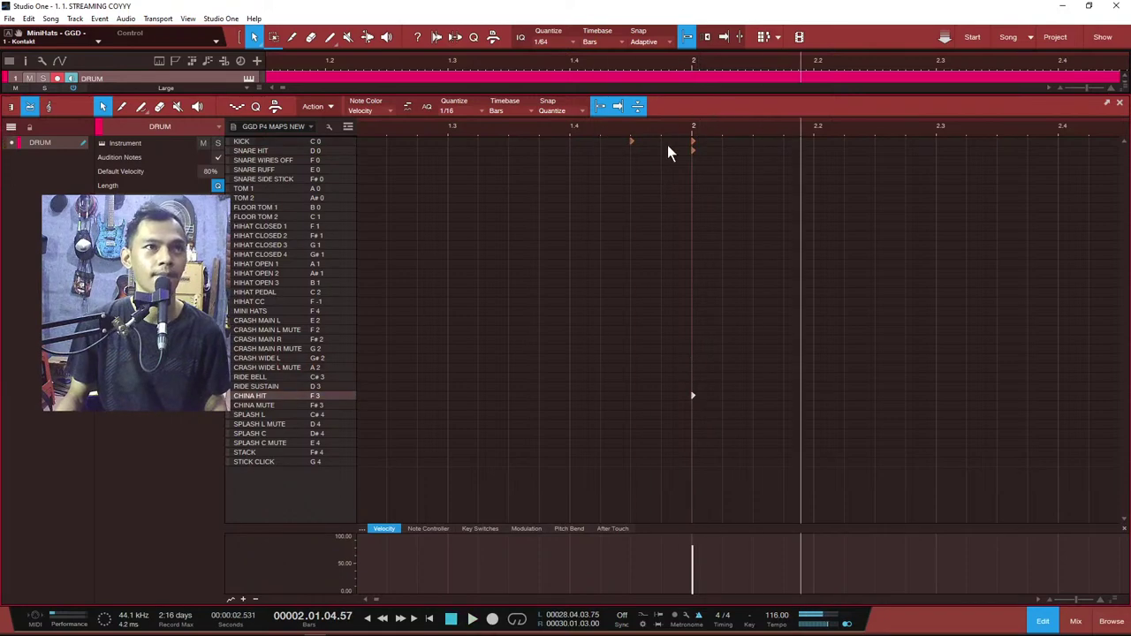
# Step: Remove the kick note at the start of bar 2 and play back the passage around it
pyautogui.doubleClick(693, 141)
pyautogui.click(598, 127)
pyautogui.press('space')
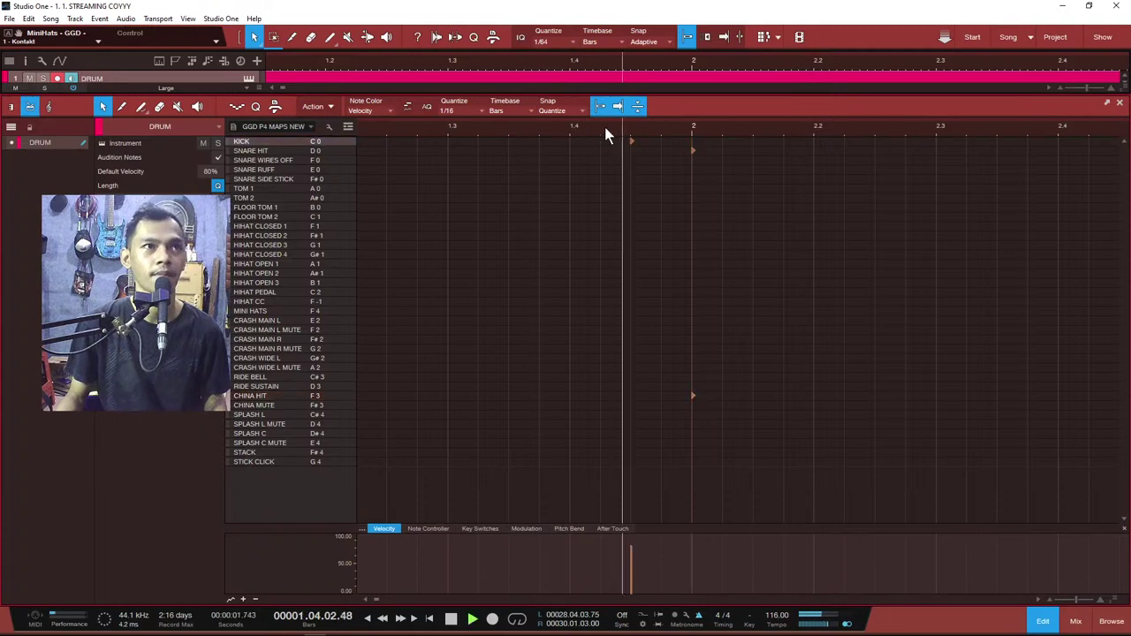
pyautogui.press('space')
pyautogui.click(598, 129)
pyautogui.press('space')
pyautogui.press('space')
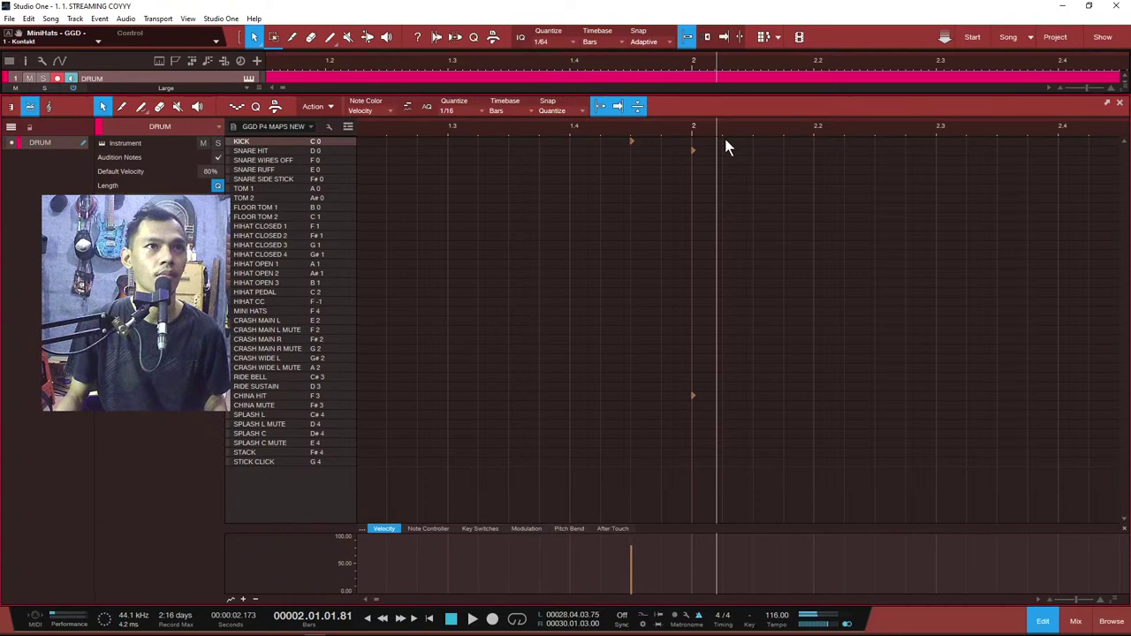
# Step: Try a run of four sixteenth-note kicks starting on the second sixteenth of bar 2, and undo it
pyautogui.doubleClick(724, 142)
pyautogui.press('d')
pyautogui.press('d')
pyautogui.press('d')
pyautogui.press('space')
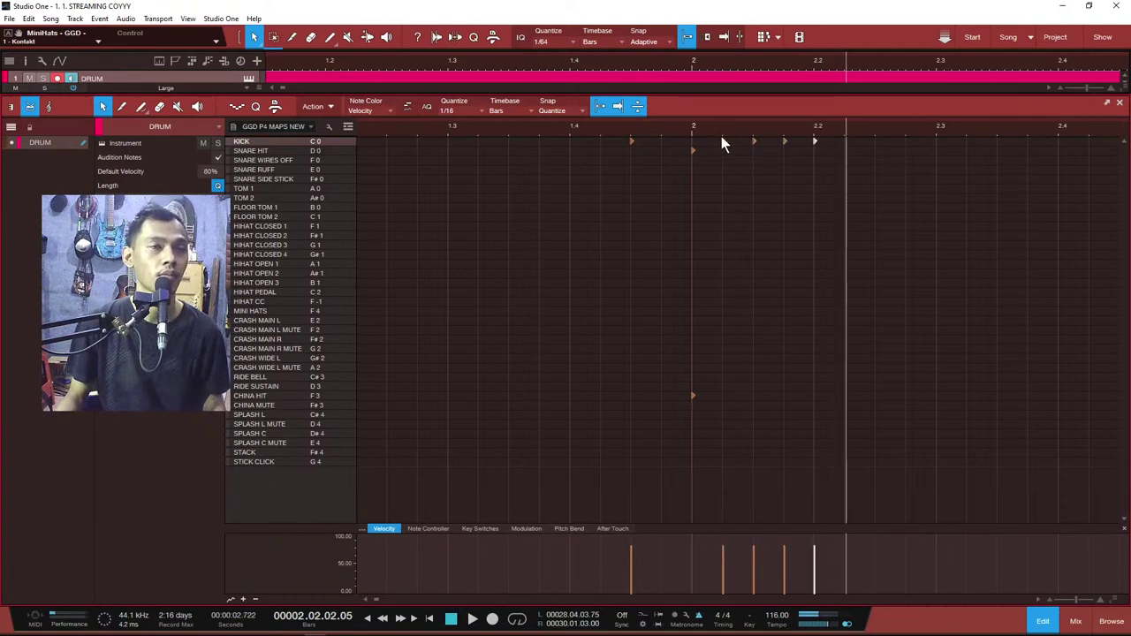
pyautogui.hotkey('ctrl', 'z')
pyautogui.hotkey('ctrl', 'z')
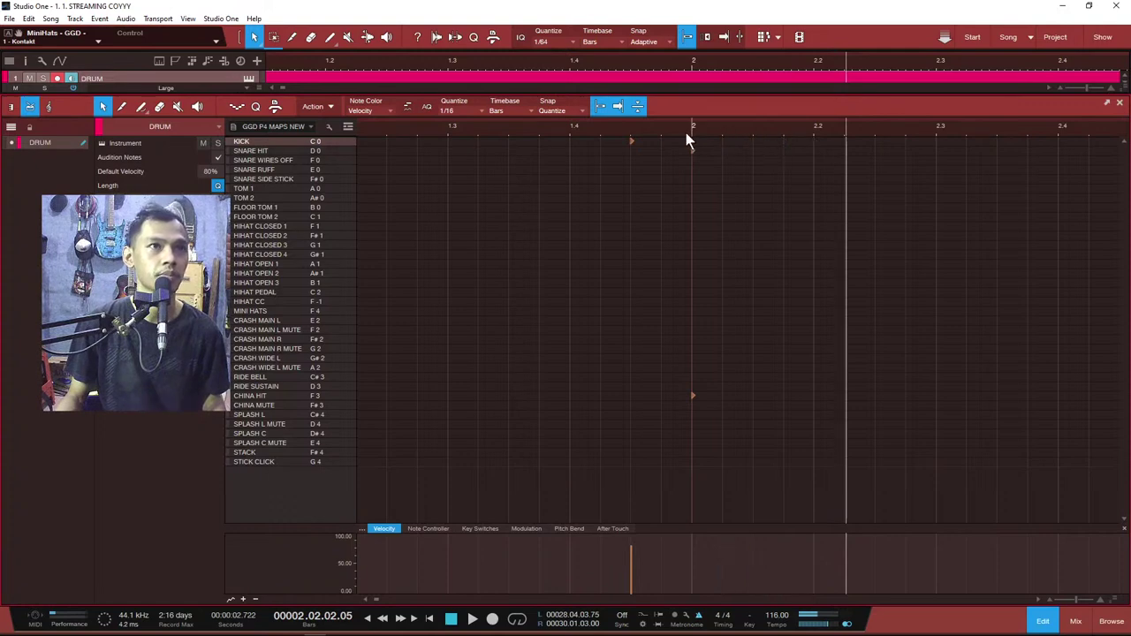
# Step: Set the editor's quantize to 1/8, add eighth-note kicks from 2.1.3 to beat 2.3, and play them
pyautogui.click(484, 111)
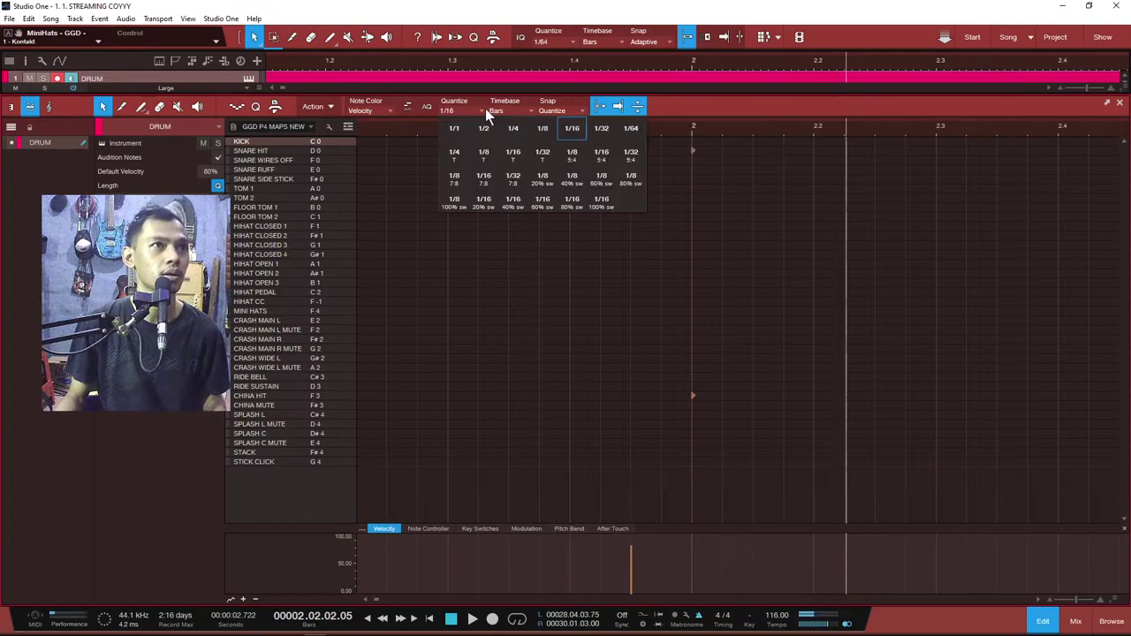
pyautogui.click(543, 130)
pyautogui.click(752, 150)
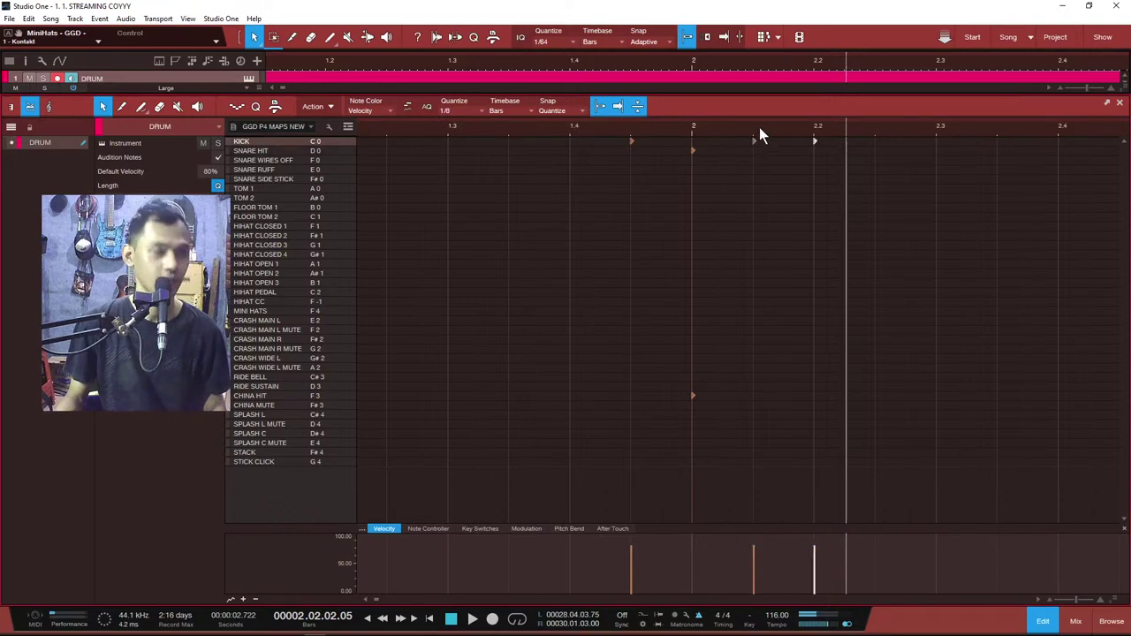
pyautogui.click(665, 129)
pyautogui.click(613, 126)
pyautogui.press('space')
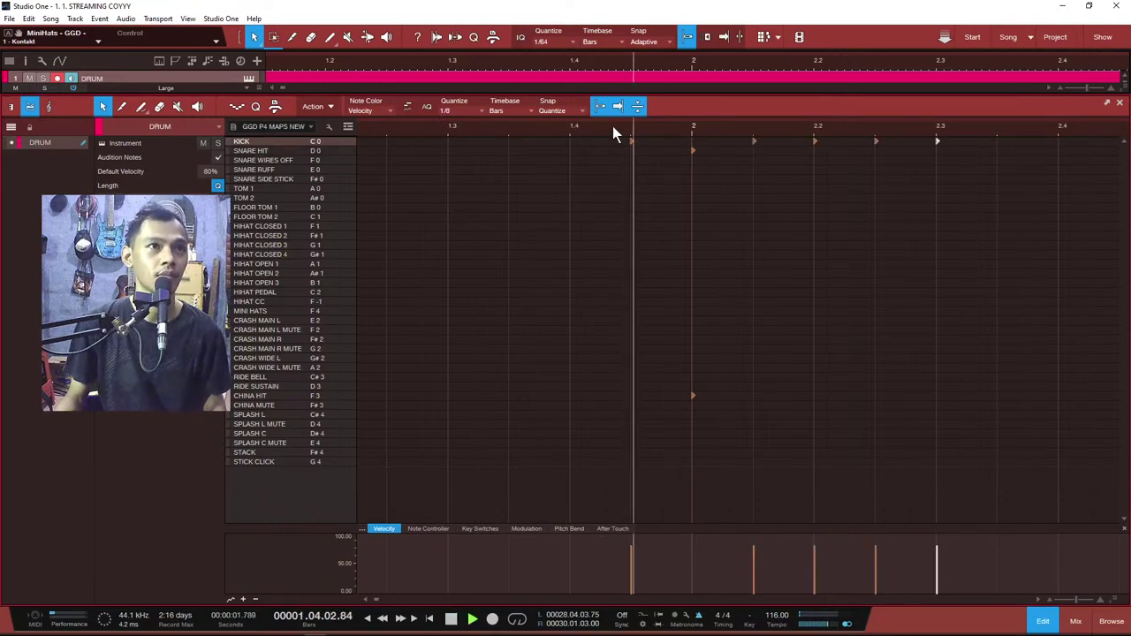
# Step: Extend the eighth-note kick run to the second half of beat 3.4 and play it back
pyautogui.scroll(-5, 833, 125)
pyautogui.press('space')
pyautogui.press('d')
pyautogui.scroll(4, 471, 130)
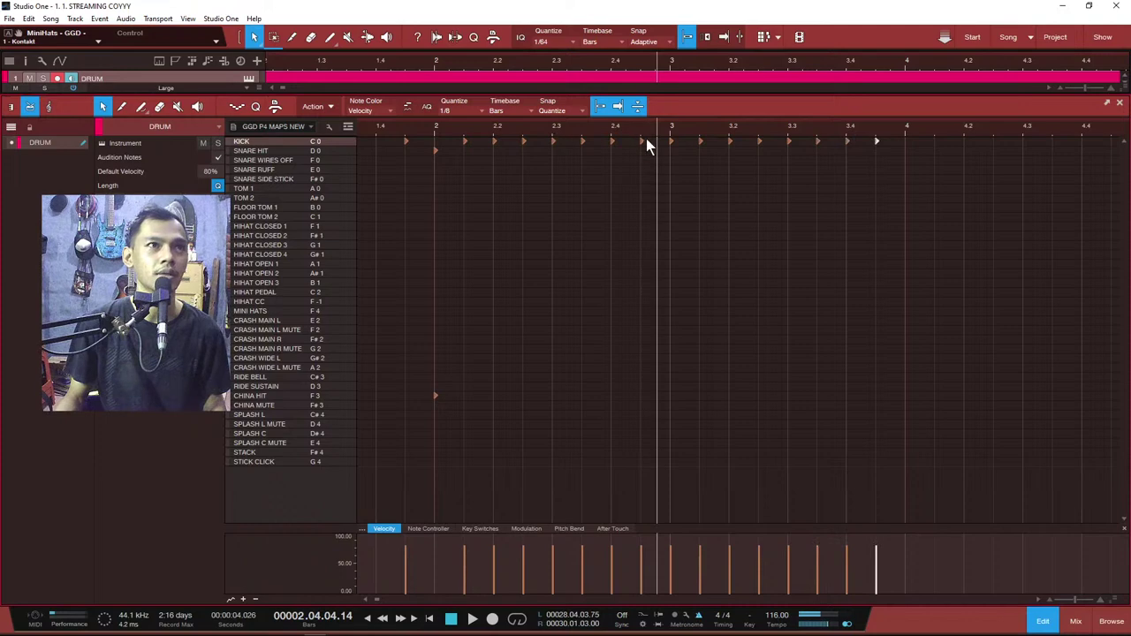
pyautogui.scroll(-3, 673, 130)
pyautogui.click(477, 128)
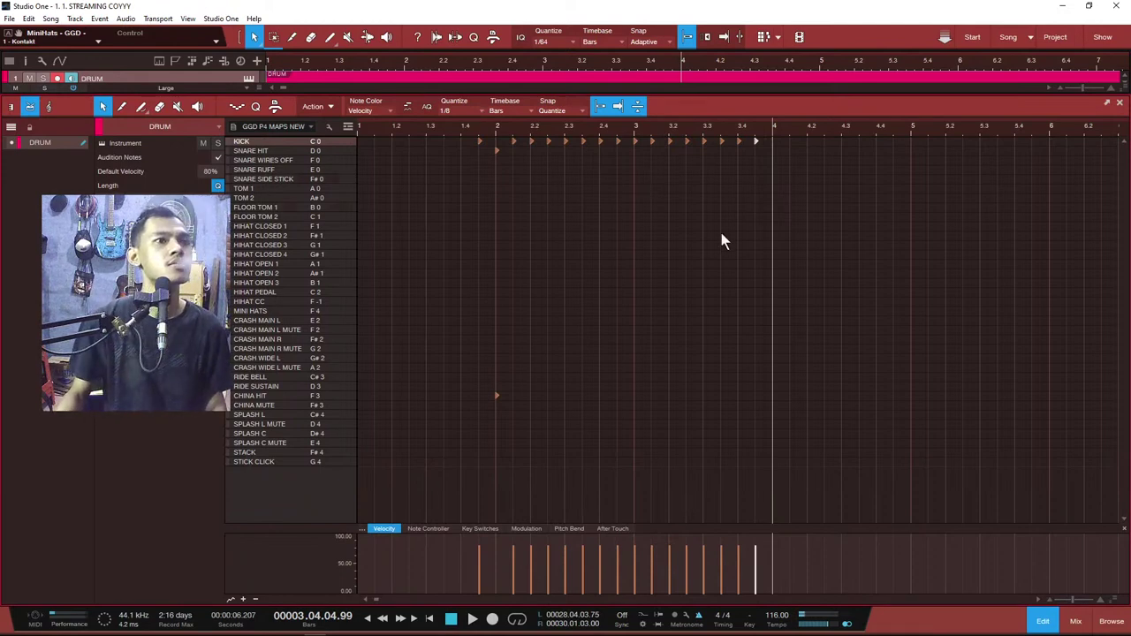
# Step: Enlarge the velocity lane, play the kick run, and add a snare hit at the start of bar 3
pyautogui.moveTo(807, 534); pyautogui.dragTo(786, 490)
pyautogui.click(470, 126)
pyautogui.press('space')
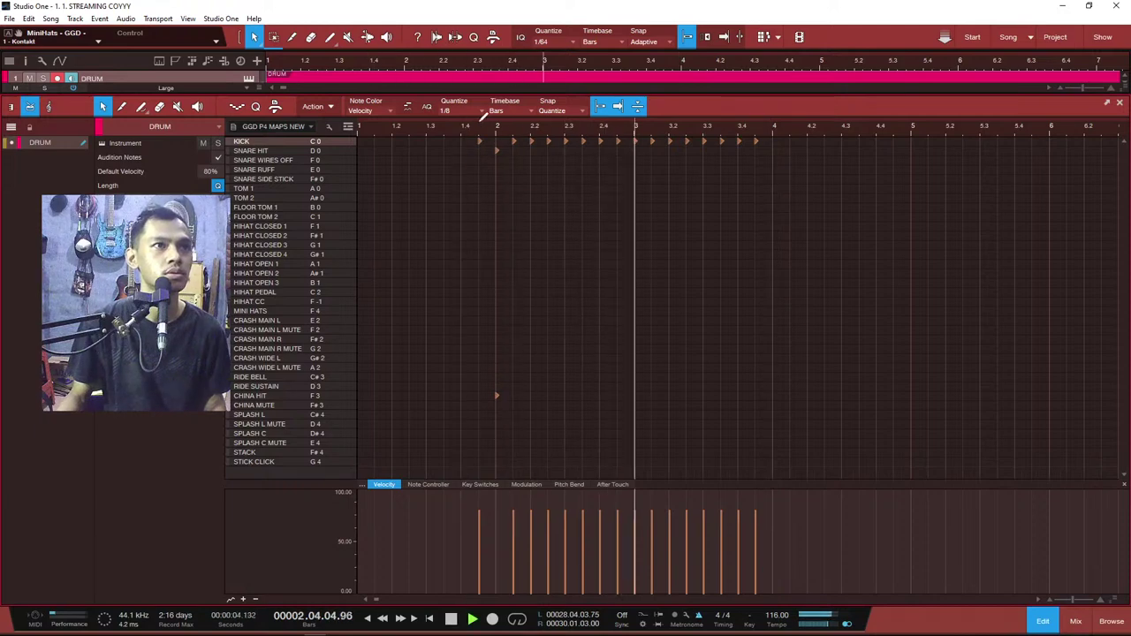
pyautogui.click(634, 151)
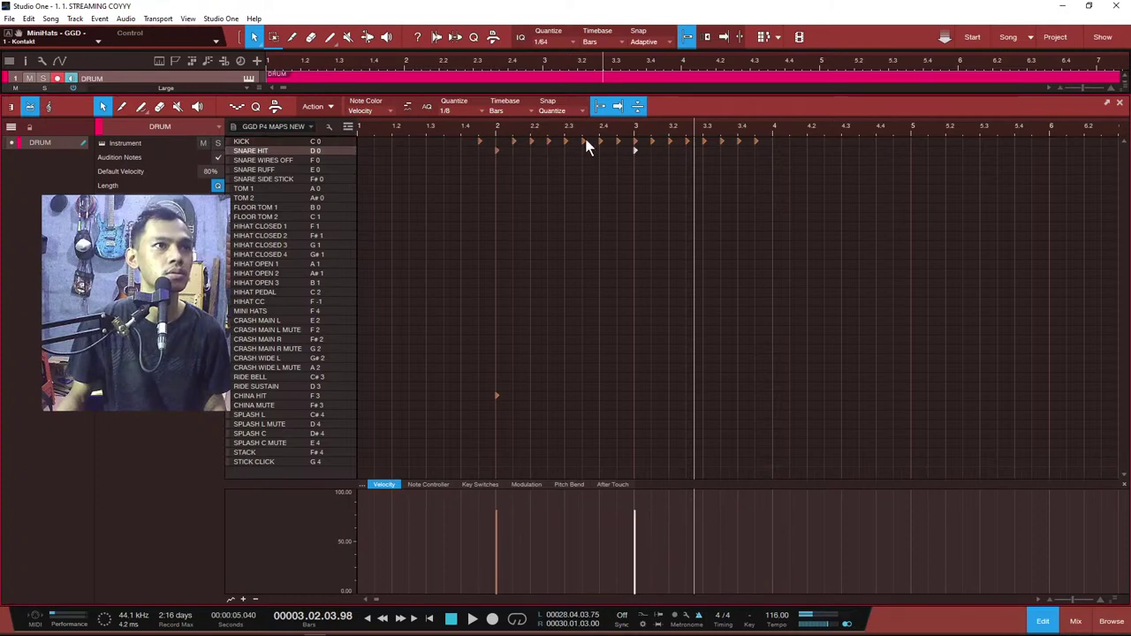
# Step: Shape the velocities of the eighth-note kicks from 2.1.3 into a rising ramp from about 27 to 90, and play it
pyautogui.moveTo(501, 141); pyautogui.dragTo(768, 143)
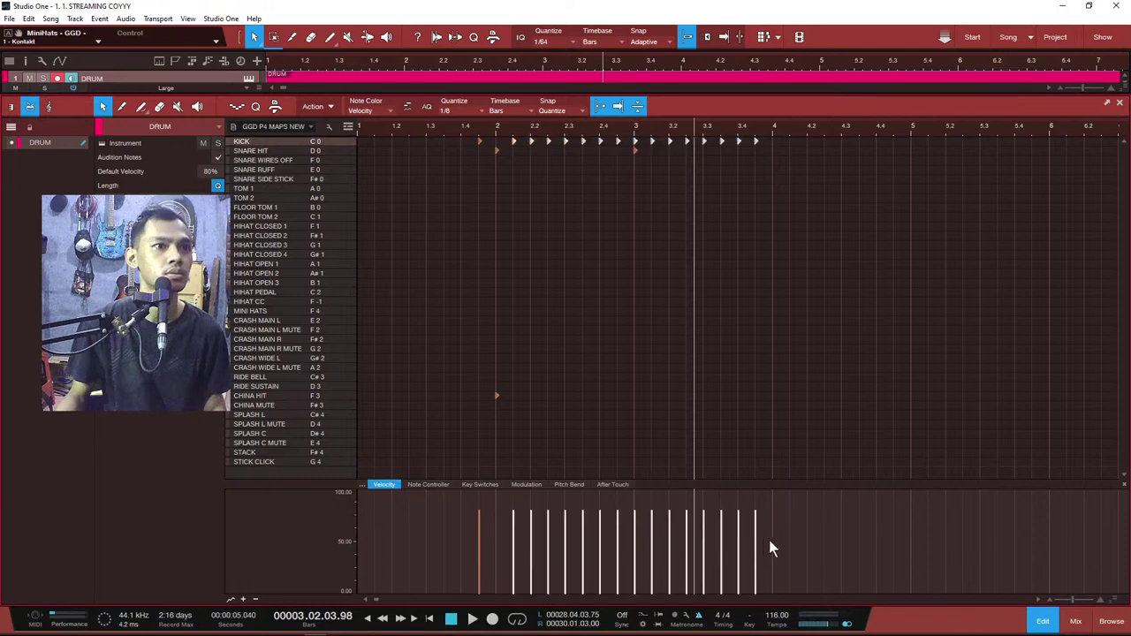
pyautogui.moveTo(761, 512); pyautogui.dragTo(512, 563)
pyautogui.moveTo(669, 519); pyautogui.dragTo(738, 506)
pyautogui.click(462, 125)
pyautogui.press('space')
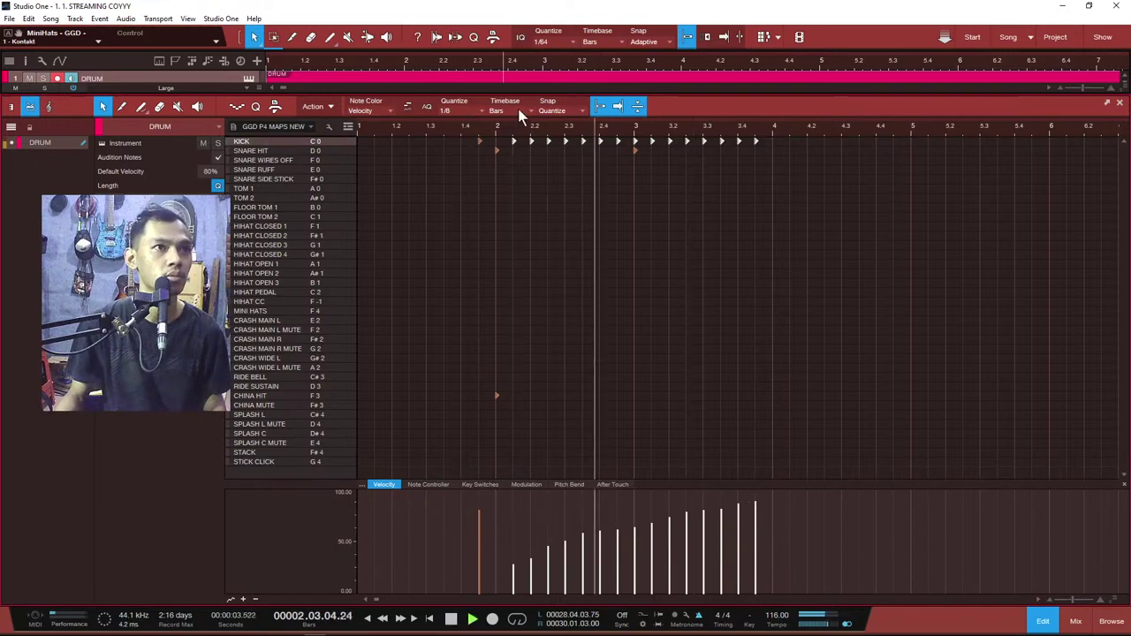
pyautogui.press('space')
# Step: Copy the kick run with its rising velocities onto the Snare Hit row, starting at 2.1.3
pyautogui.scroll(2, 629, 139)
pyautogui.moveTo(435, 141); pyautogui.dragTo(842, 143)
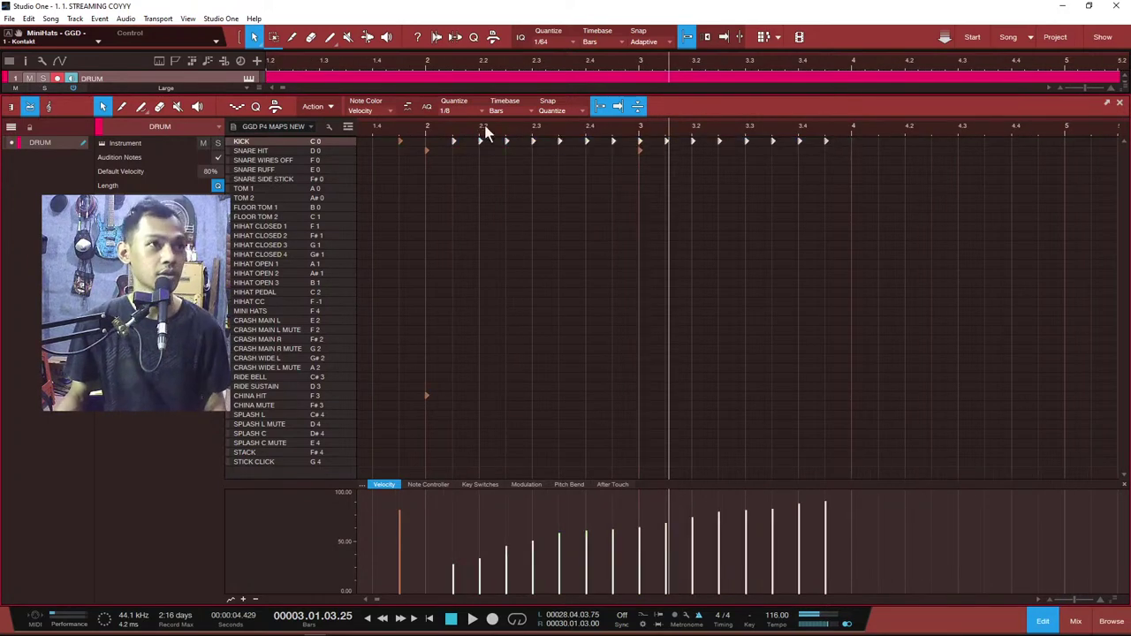
pyautogui.click(452, 129)
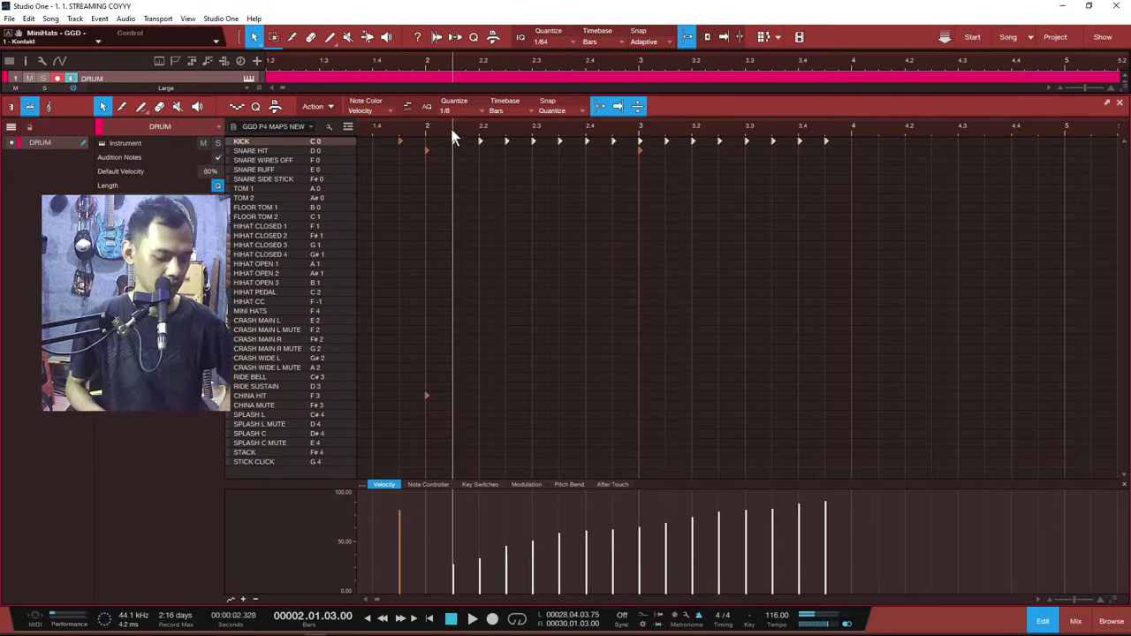
pyautogui.hotkey('ctrl', 'v')
pyautogui.press('Down')
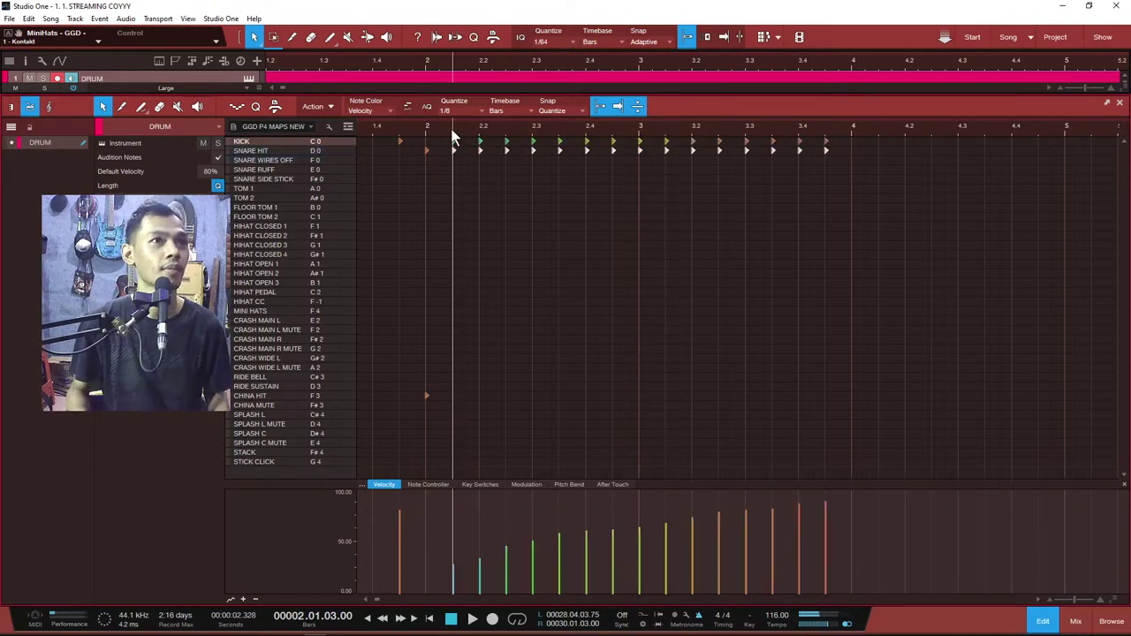
pyautogui.press('Down')
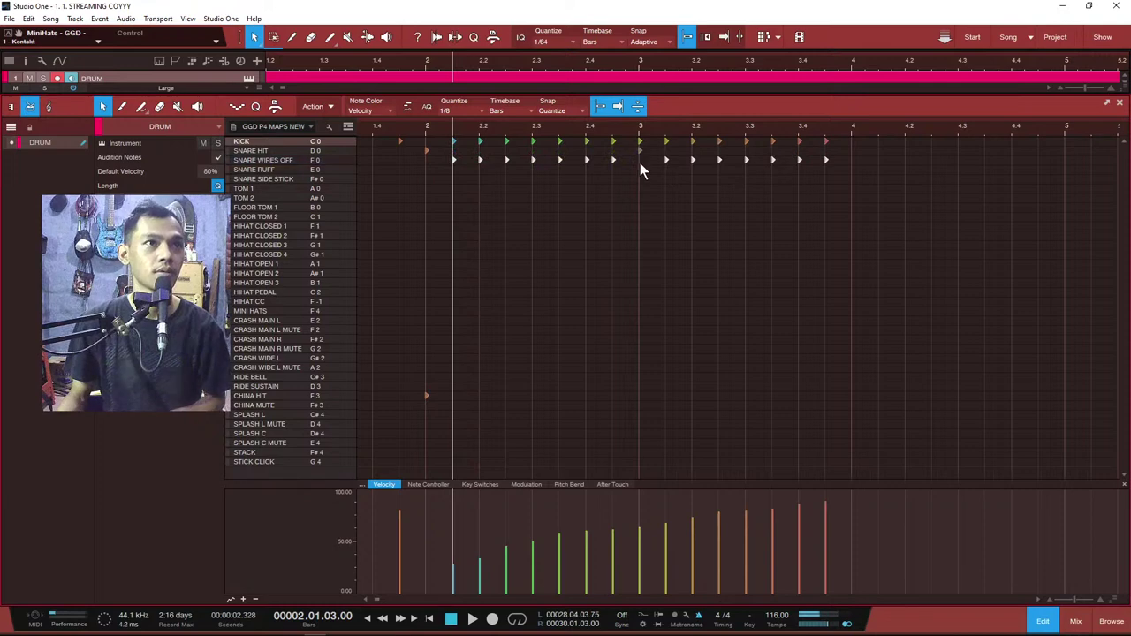
pyautogui.moveTo(909, 196); pyautogui.dragTo(450, 146)
pyautogui.press('Up')
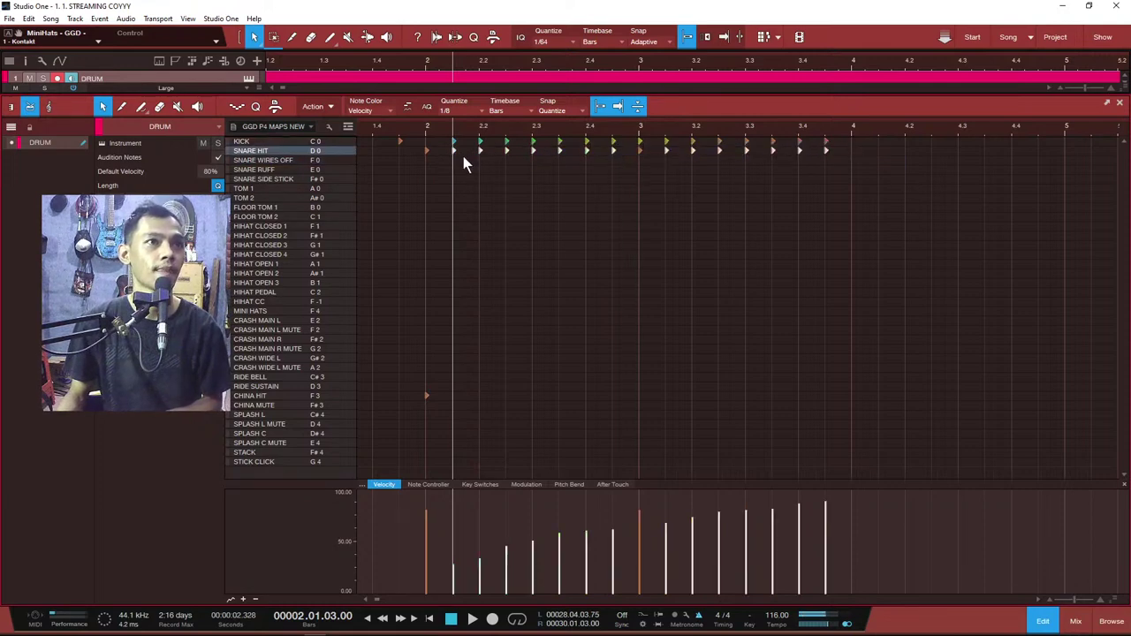
# Step: Play the snare run and replace the bar 3 snare hit with one at about 65 velocity to fit the ramp
pyautogui.click(368, 128)
pyautogui.press('space')
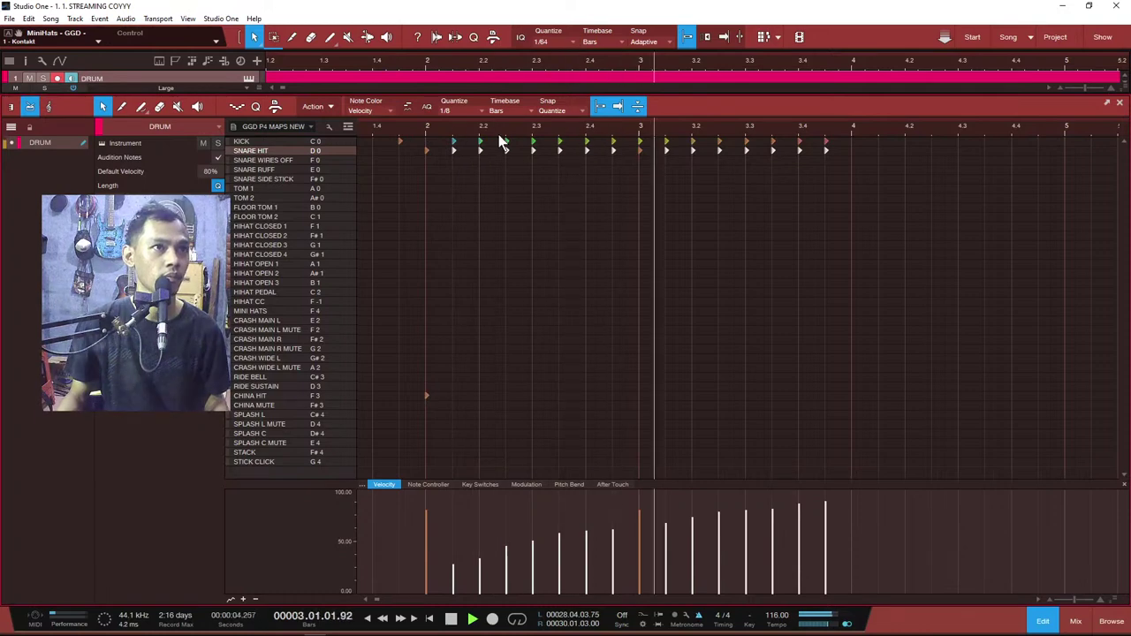
pyautogui.click(639, 151)
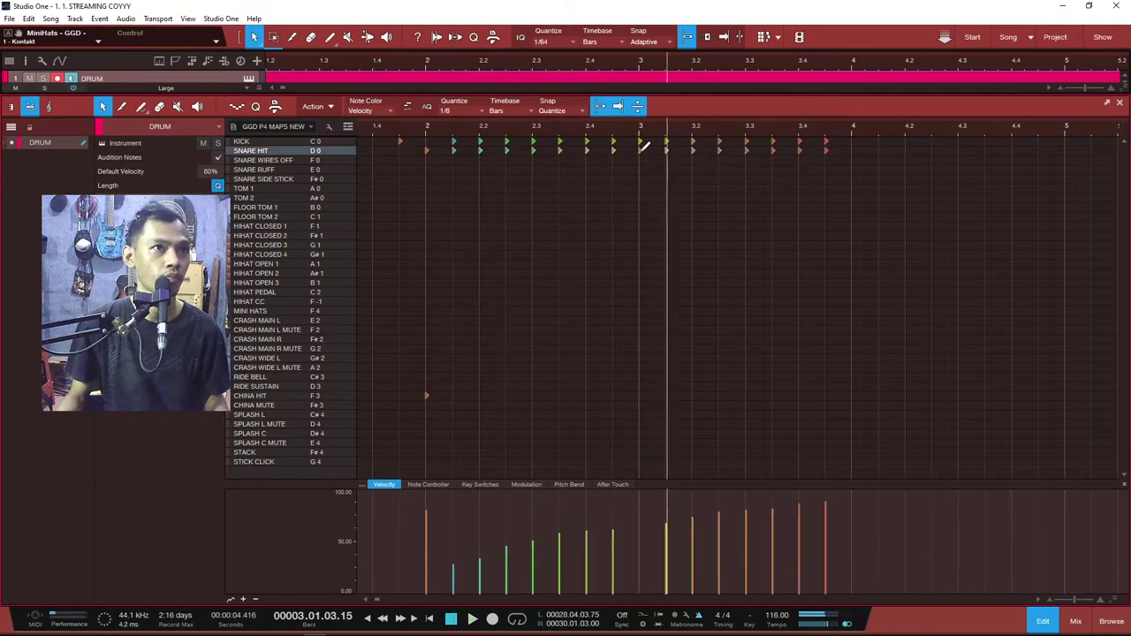
pyautogui.moveTo(640, 531); pyautogui.dragTo(639, 539)
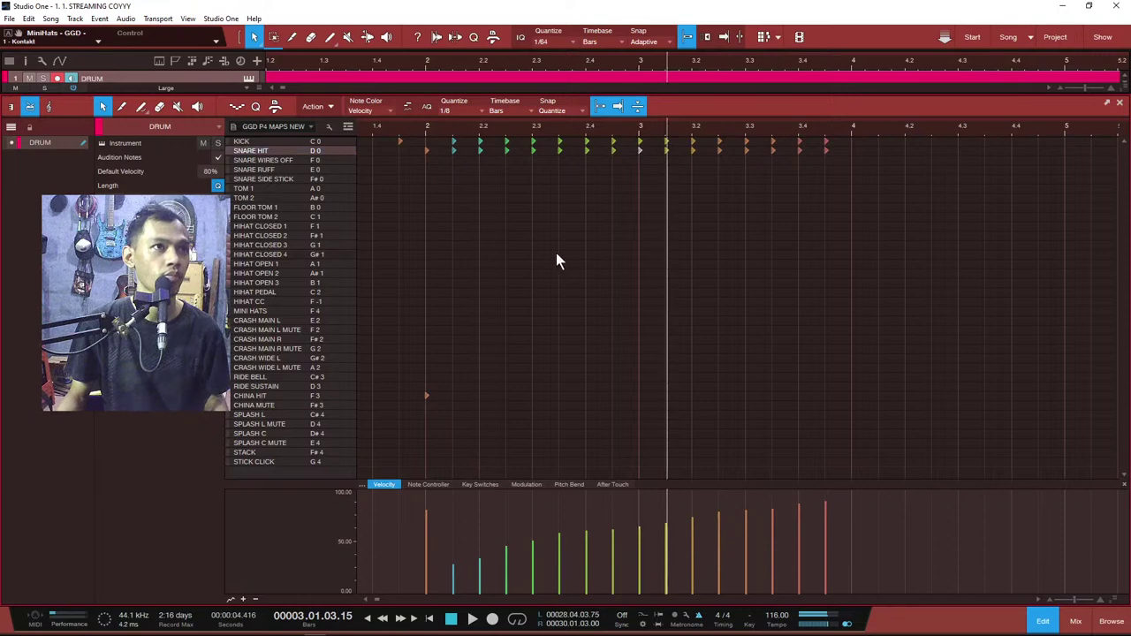
# Step: Copy the rising snare run onto the Floor Tom 2 row from 2.1.3 and play the layered build-up
pyautogui.click(284, 215)
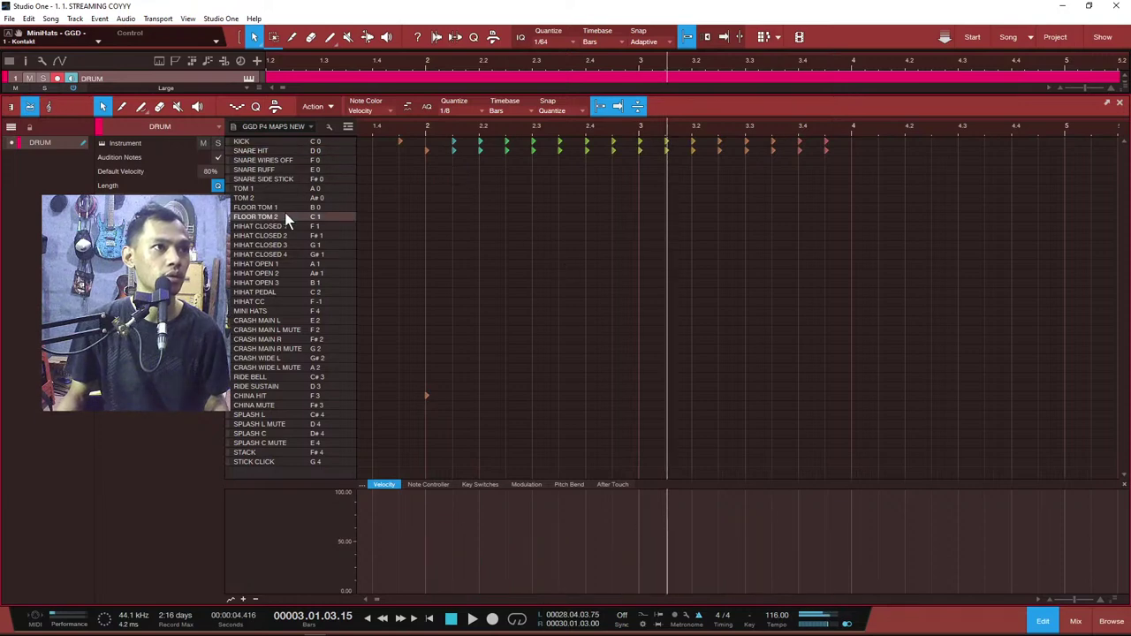
pyautogui.moveTo(591, 164); pyautogui.dragTo(854, 184)
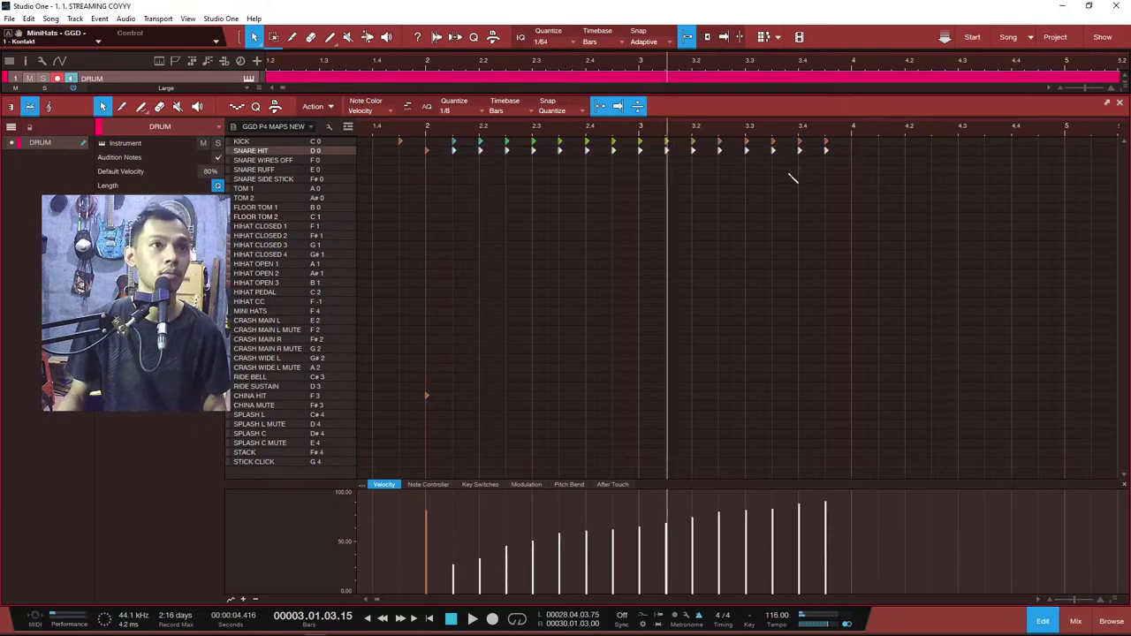
pyautogui.hotkey('ctrl', 'v')
pyautogui.press('Down')
pyautogui.press('Down')
pyautogui.press('Down')
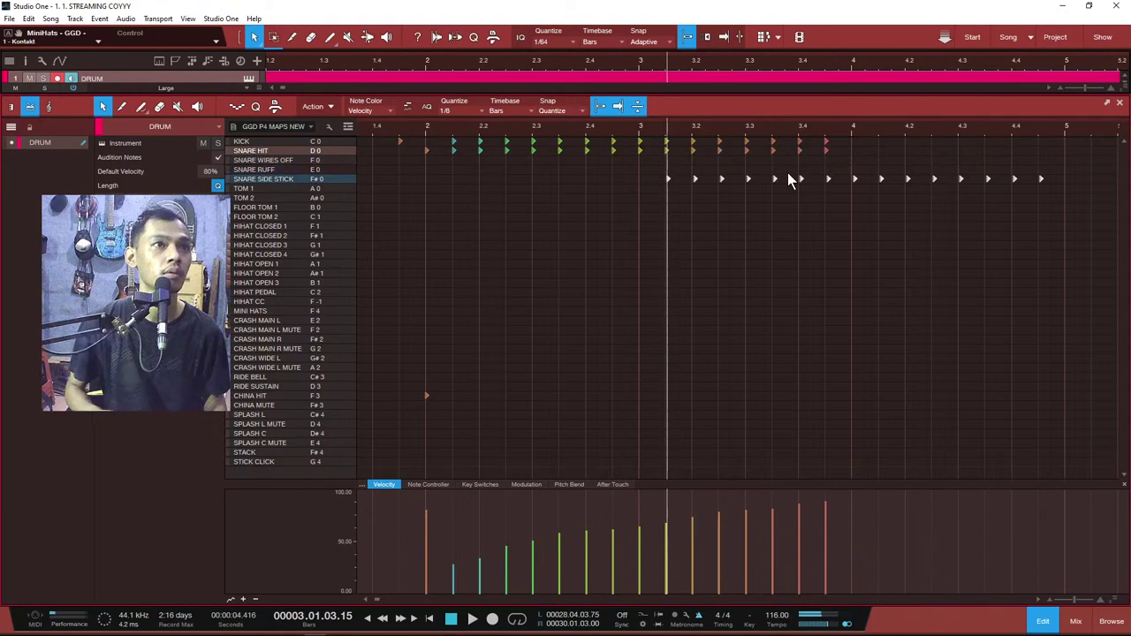
pyautogui.moveTo(669, 179); pyautogui.dragTo(453, 221)
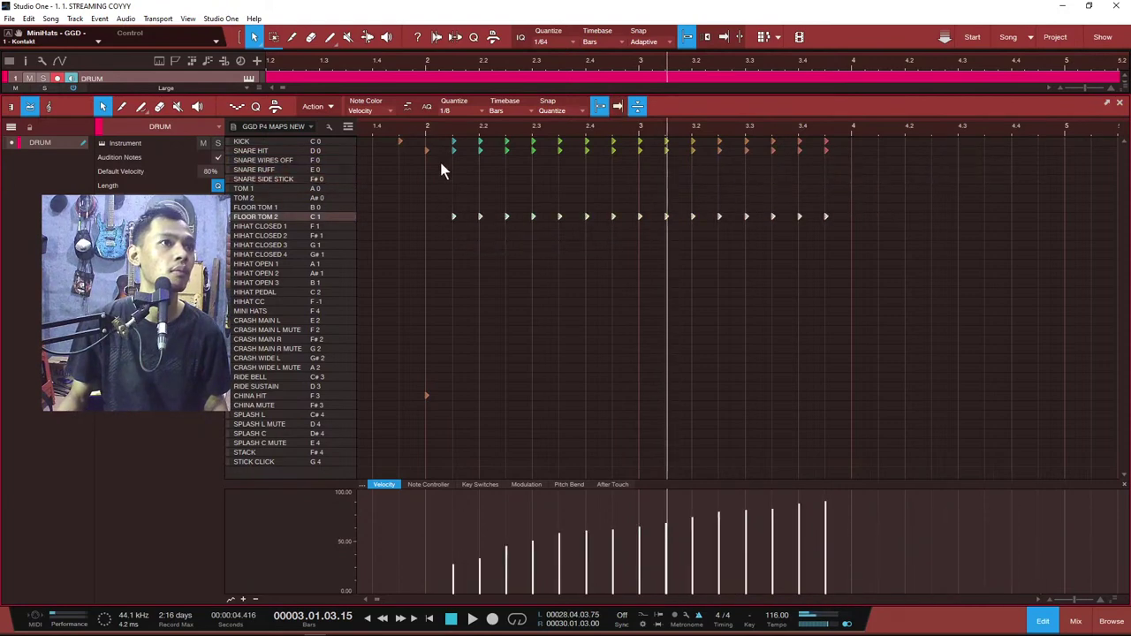
pyautogui.doubleClick(386, 125)
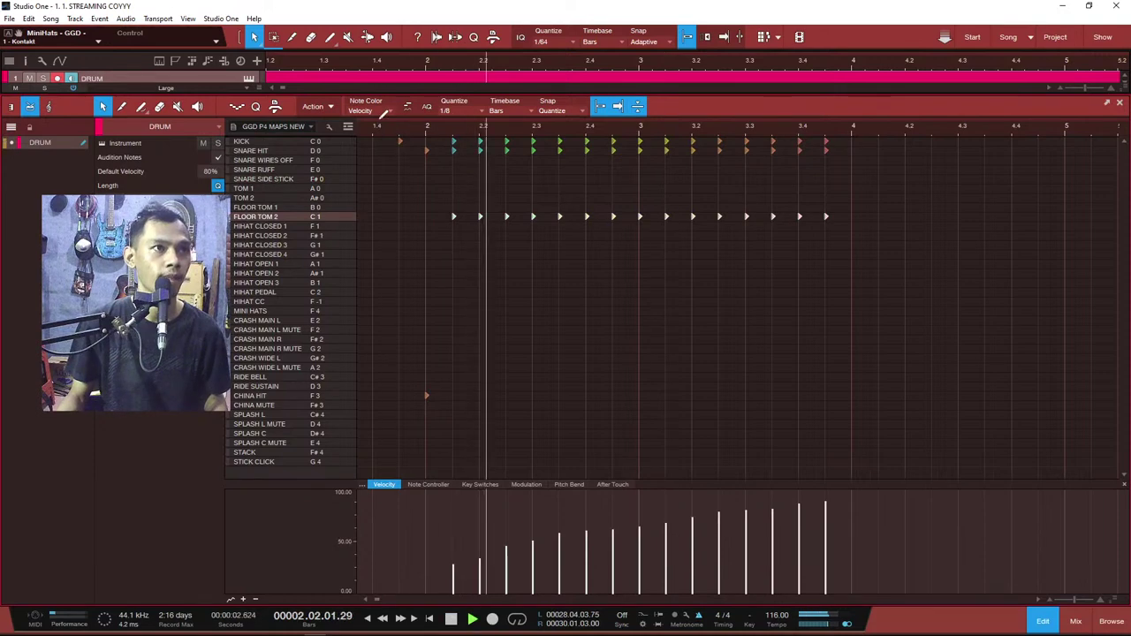
# Step: Replace the snare hits at 3.1.3 and at bar 3 with ones at about 80 and 60 velocity, and play the build-up
pyautogui.click(666, 152)
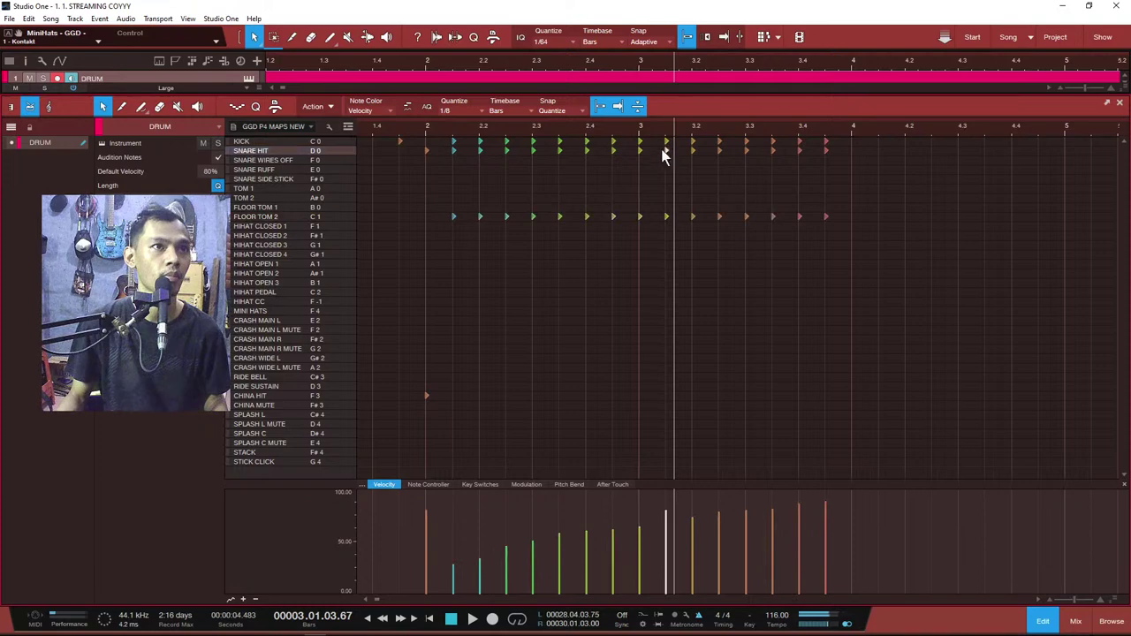
pyautogui.doubleClick(405, 130)
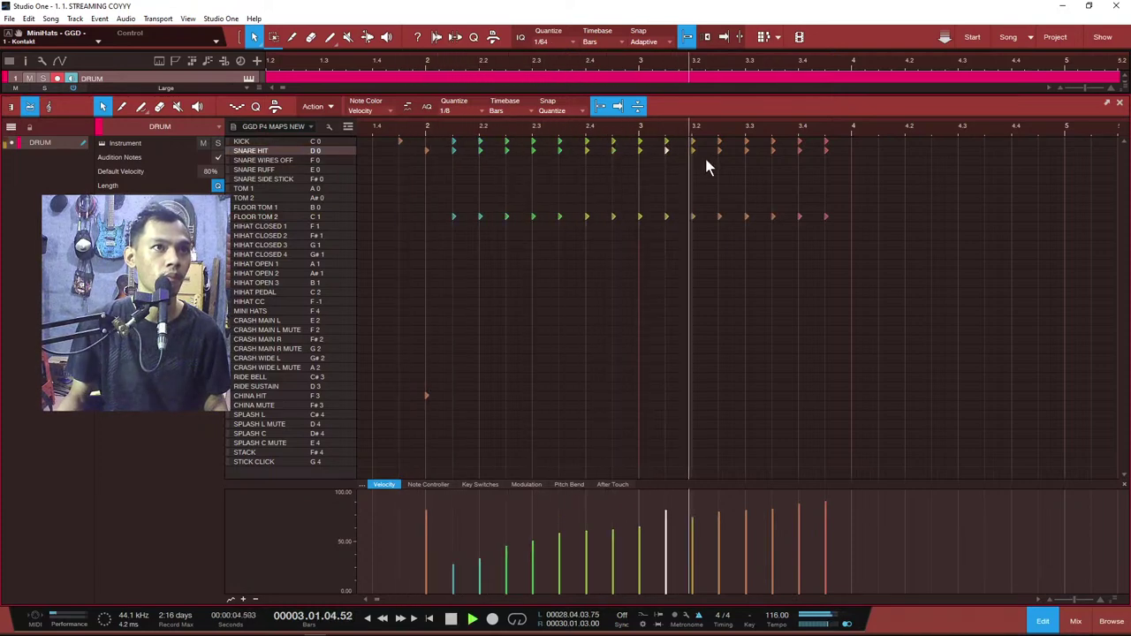
pyautogui.doubleClick(640, 152)
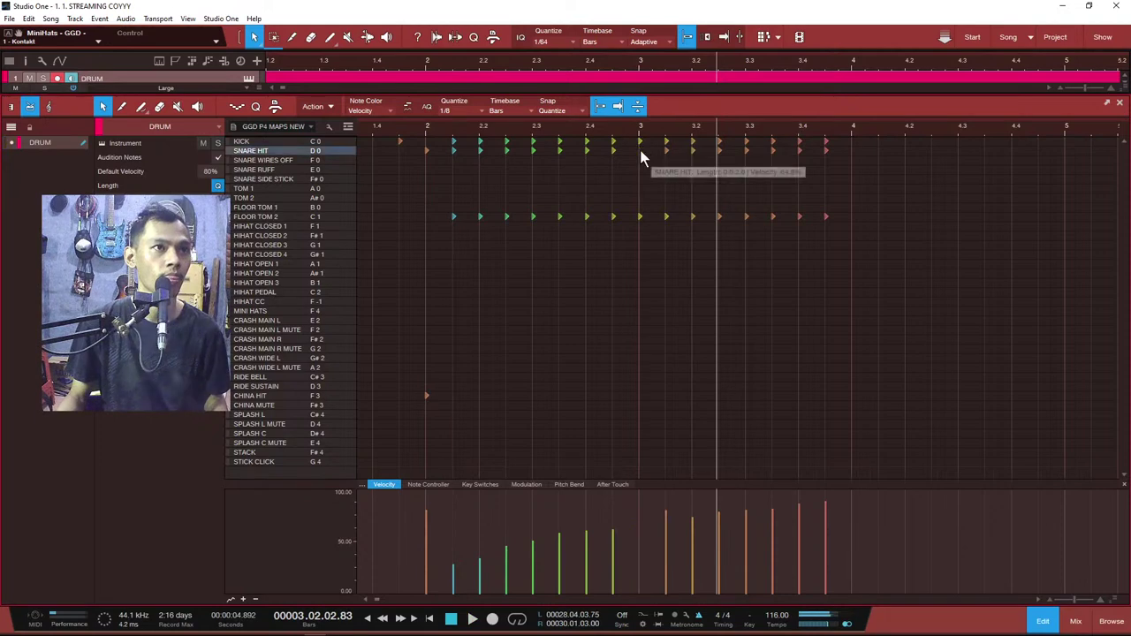
pyautogui.doubleClick(416, 131)
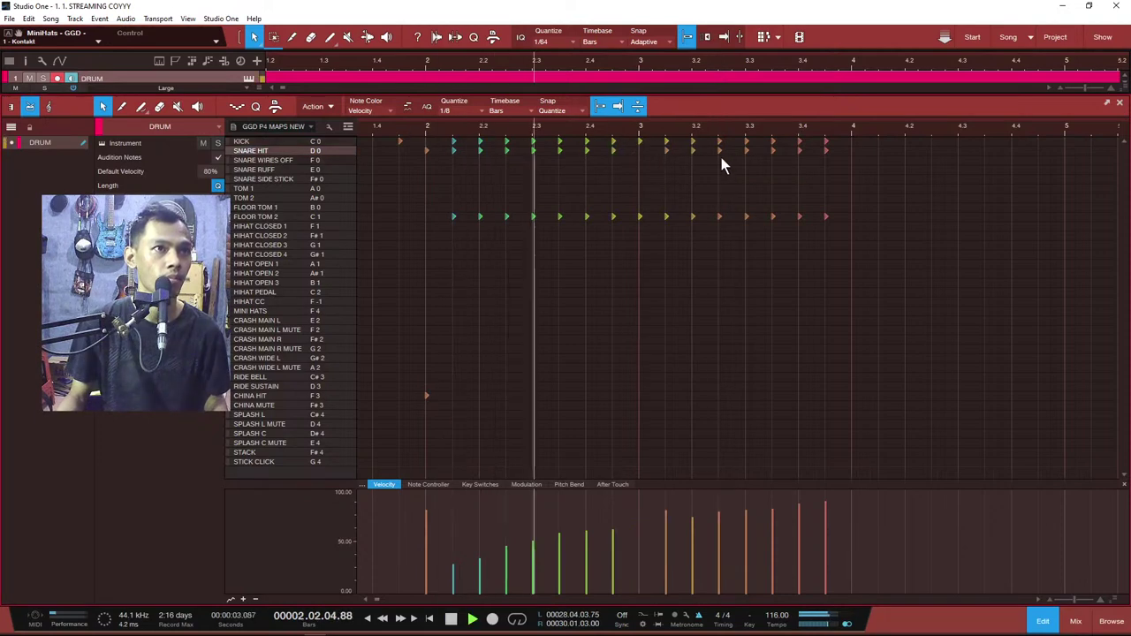
pyautogui.doubleClick(639, 150)
pyautogui.moveTo(639, 524); pyautogui.dragTo(649, 531)
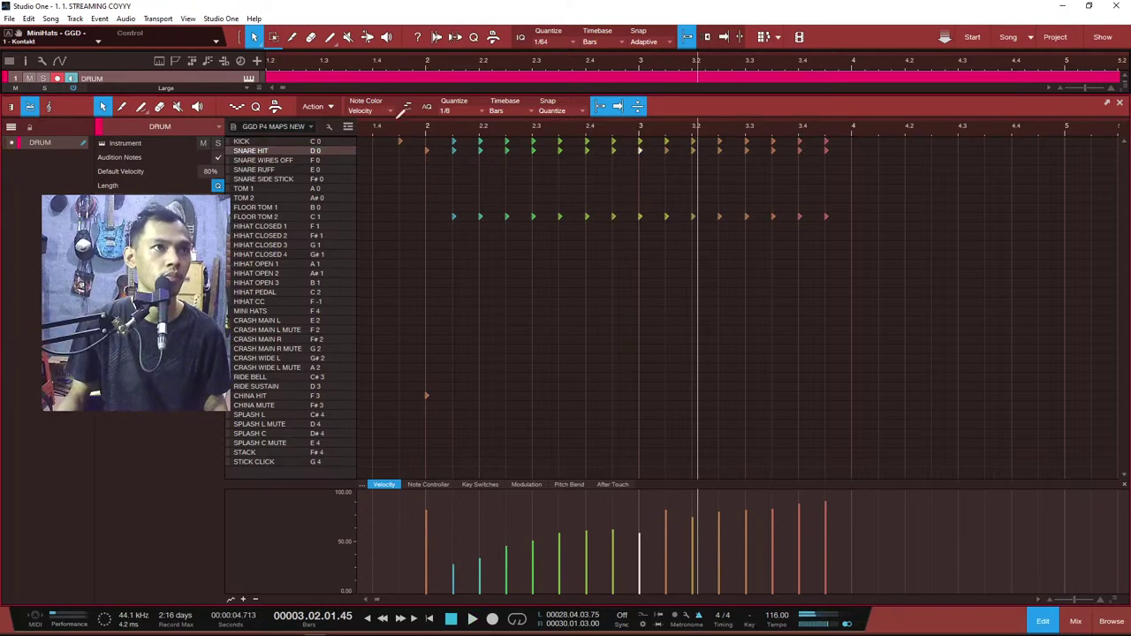
pyautogui.click(400, 127)
pyautogui.press('space')
pyautogui.scroll(2, 407, 131)
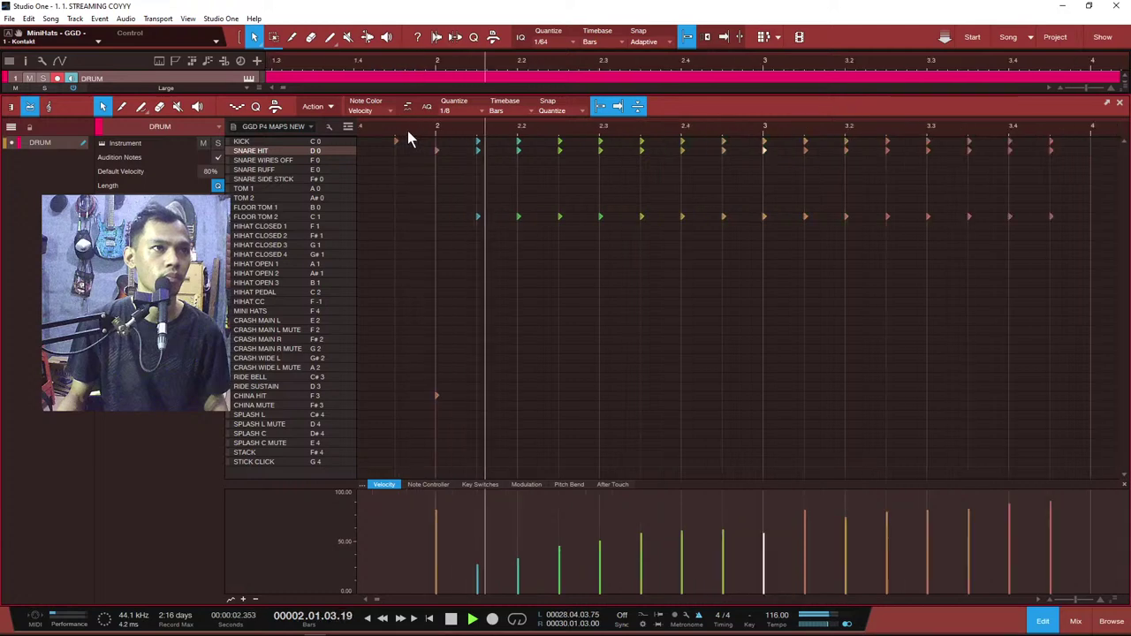
# Step: Replace the snare hit at 3.2.3 with one at about 80 velocity, and play the build-up from the start and from bar 2
pyautogui.click(888, 152)
pyautogui.press('space')
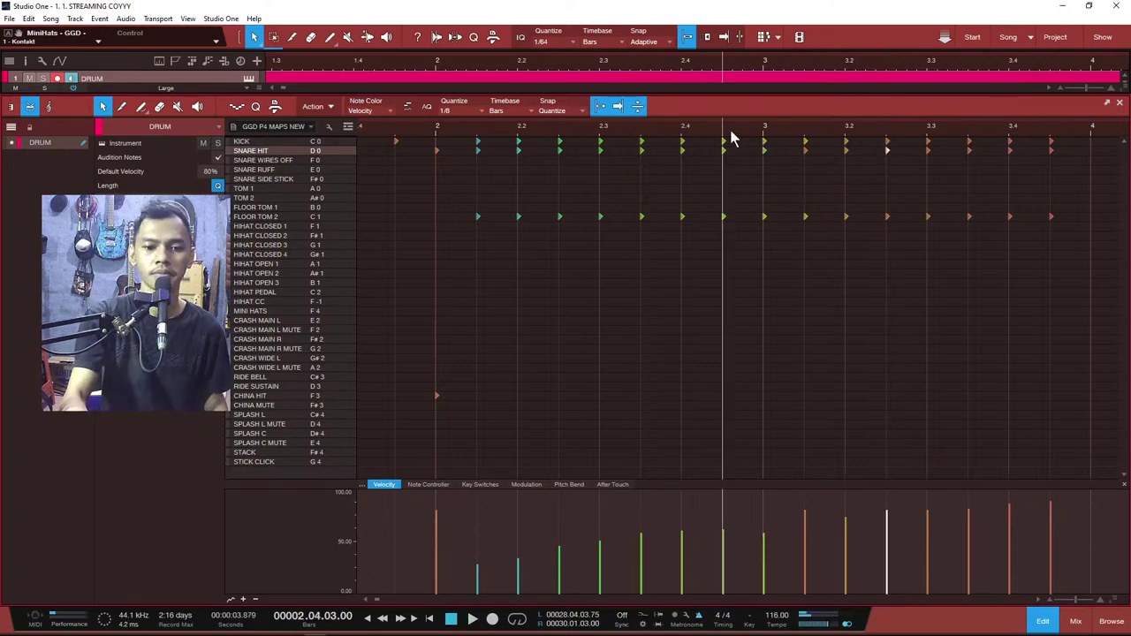
pyautogui.press('space')
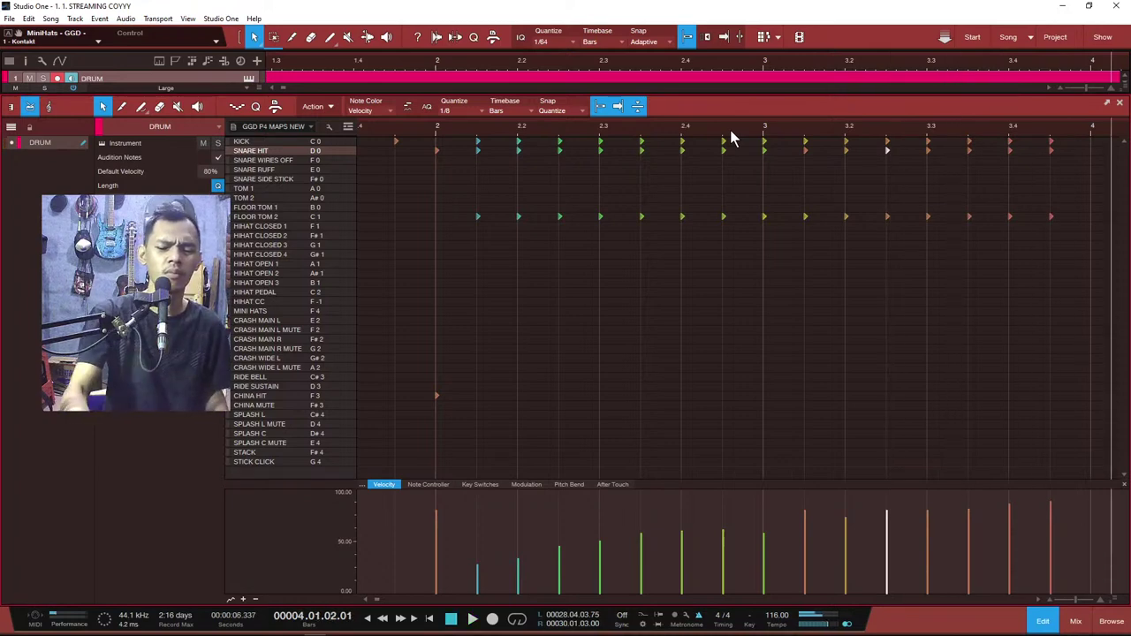
pyautogui.press(',')
pyautogui.press('space')
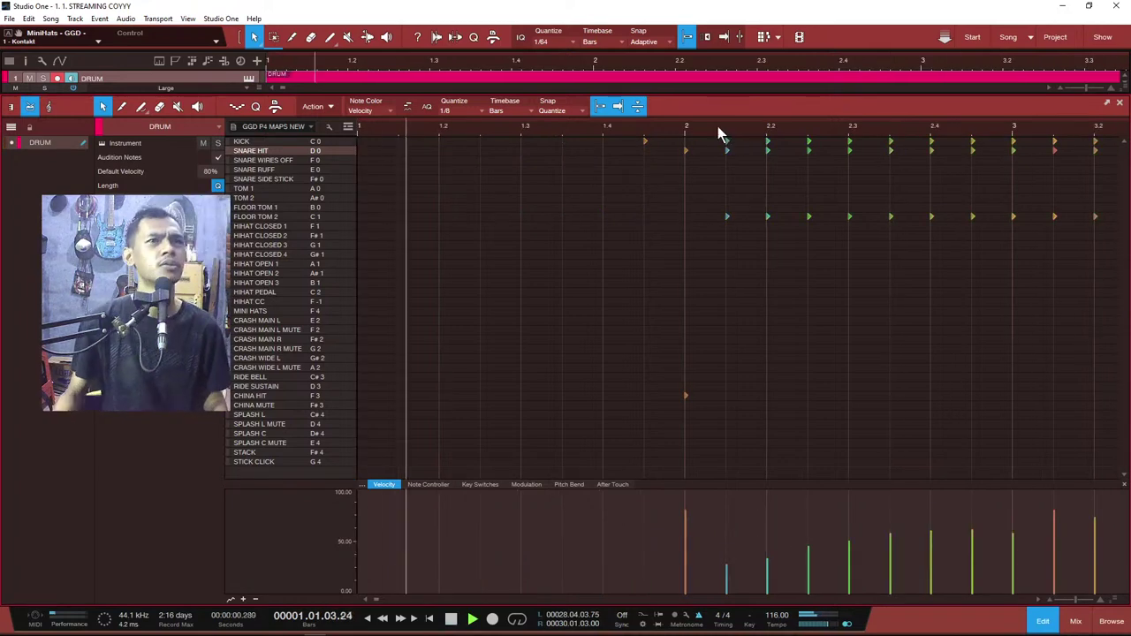
pyautogui.scroll(-2, 691, 131)
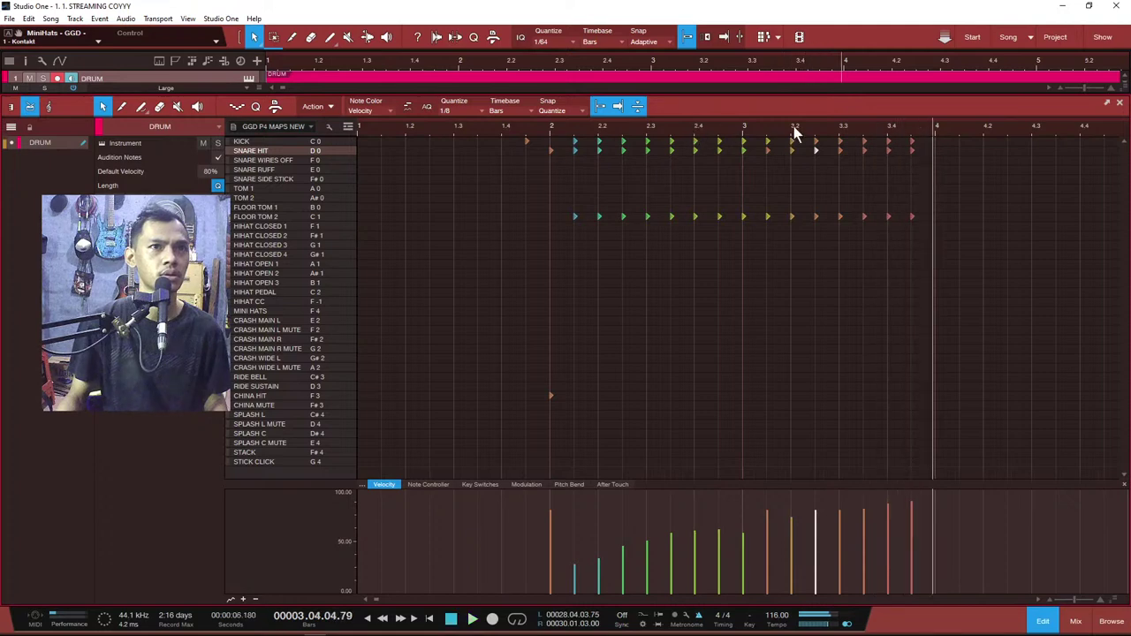
pyautogui.click(545, 127)
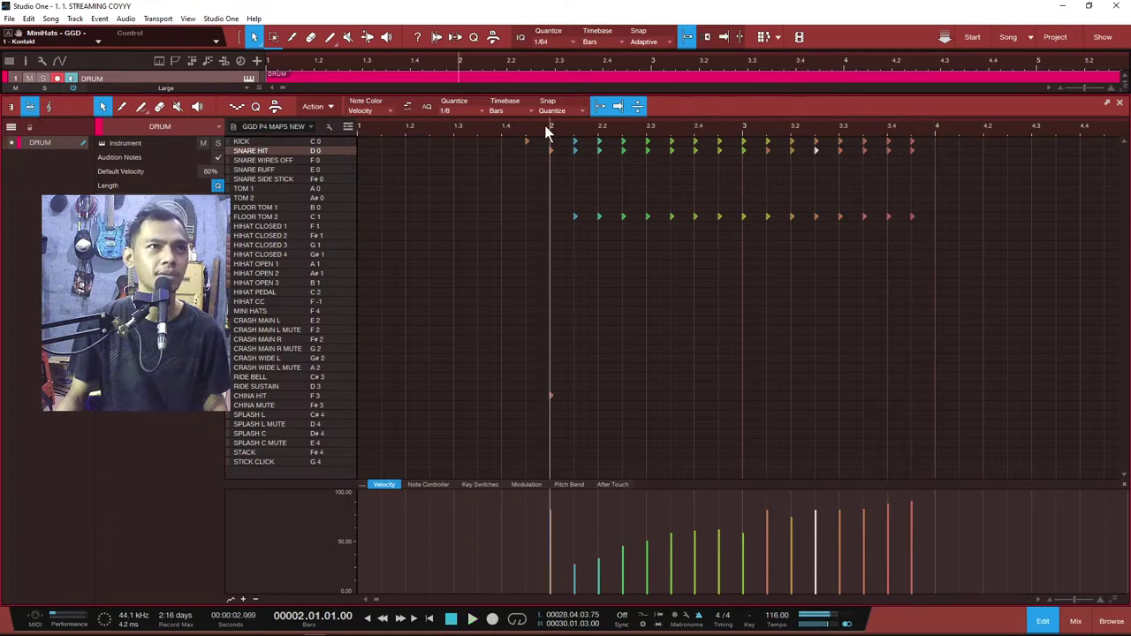
pyautogui.press('space')
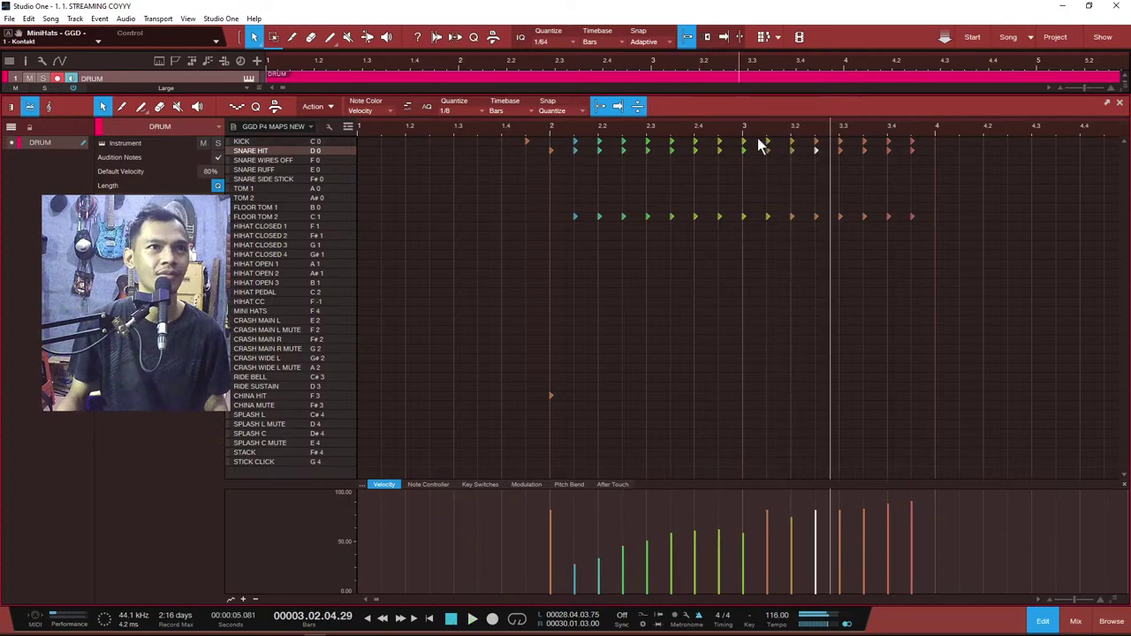
# Step: Set the note grid to 1/32 and move the Floor Tom 2 hit at 3.2 onto the Snare Hit row, a thirty-second after the beat
pyautogui.scroll(3, 763, 128)
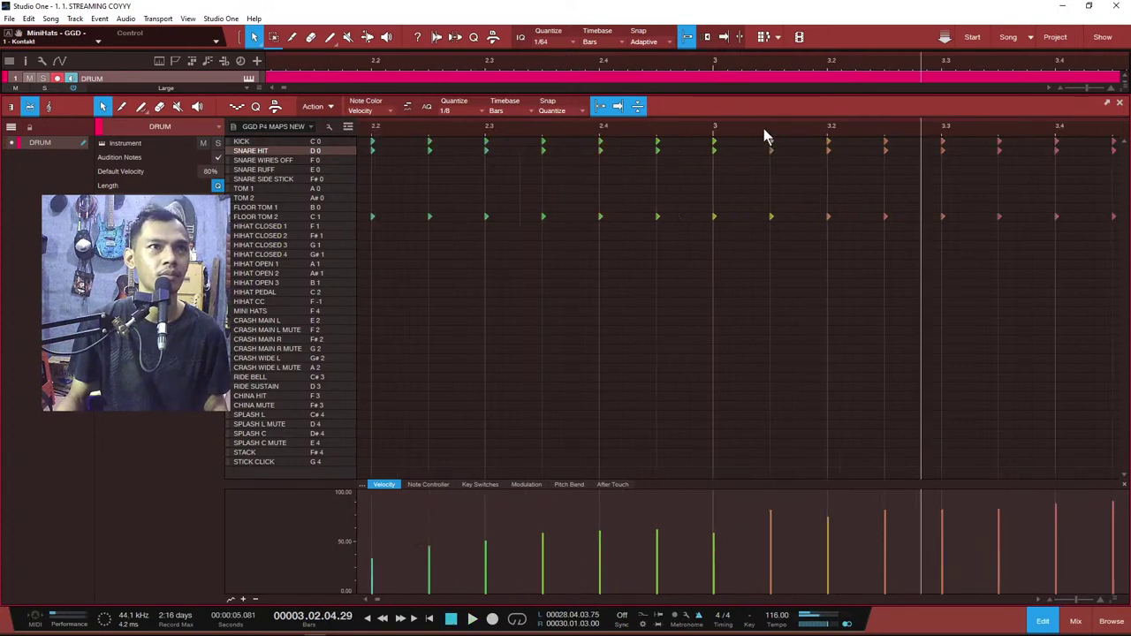
pyautogui.click(524, 115)
pyautogui.click(482, 113)
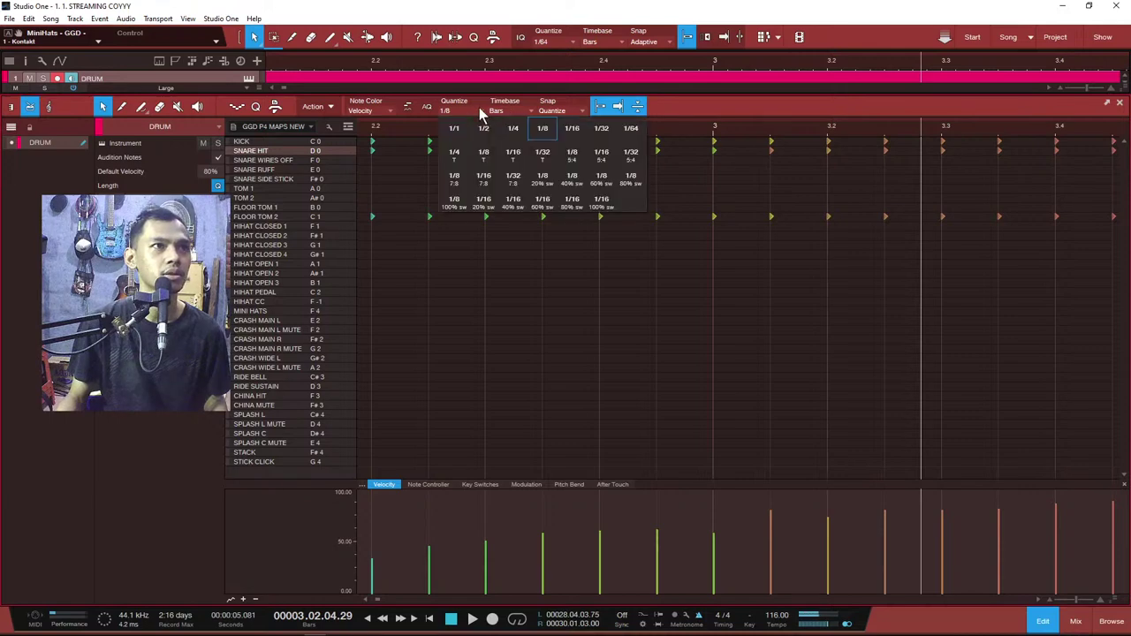
pyautogui.click(601, 130)
pyautogui.scroll(3, 814, 129)
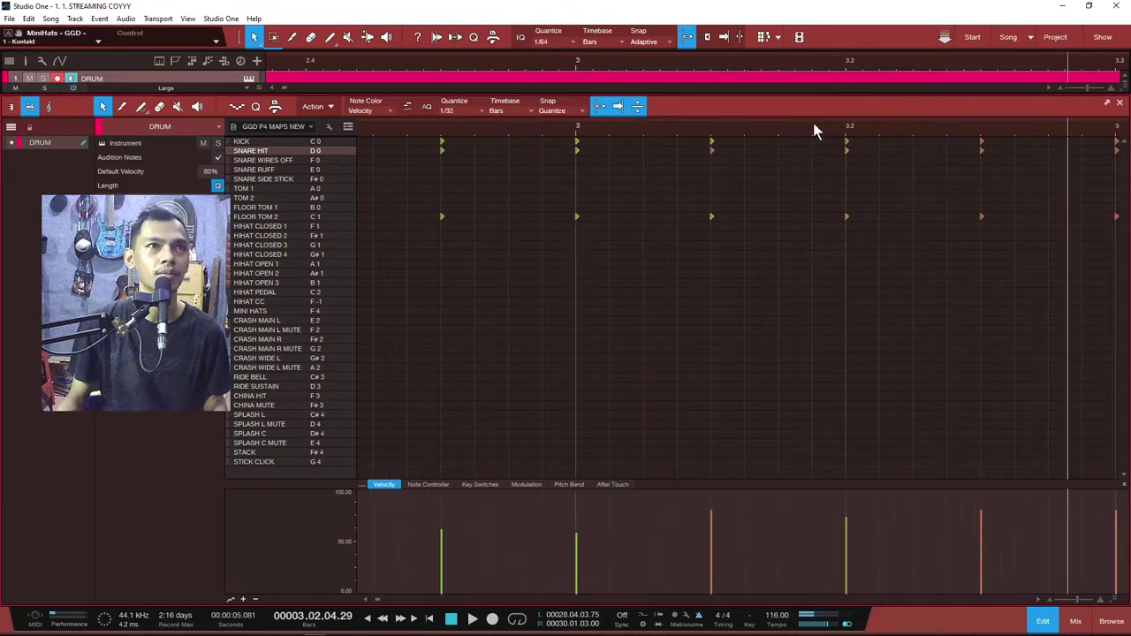
pyautogui.click(849, 216)
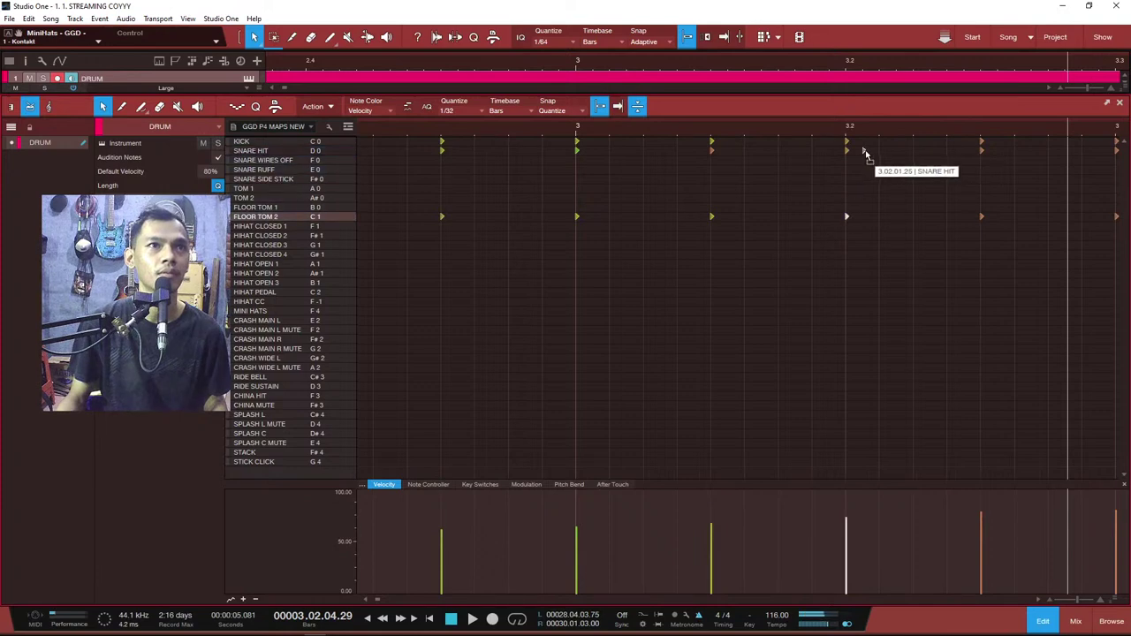
pyautogui.click(864, 153)
pyautogui.scroll(-3, 757, 127)
pyautogui.click(740, 131)
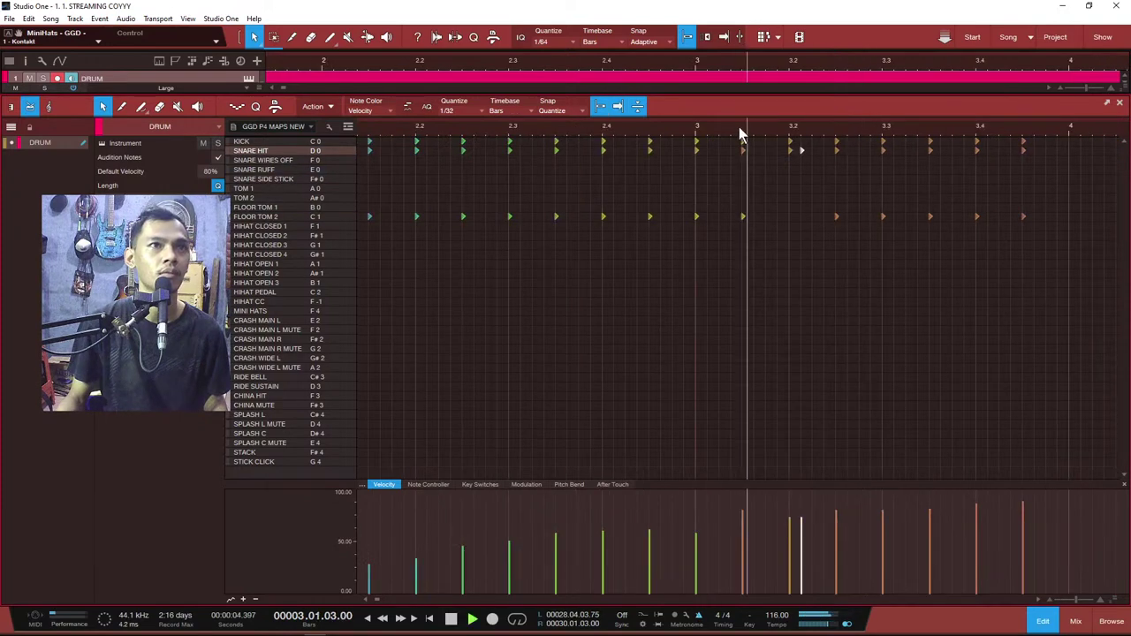
pyautogui.press('space')
# Step: Refine the note grid to 1/64 and play the passage with the extra snare hit after 3.2
pyautogui.click(486, 106)
pyautogui.click(641, 136)
pyautogui.scroll(3, 804, 137)
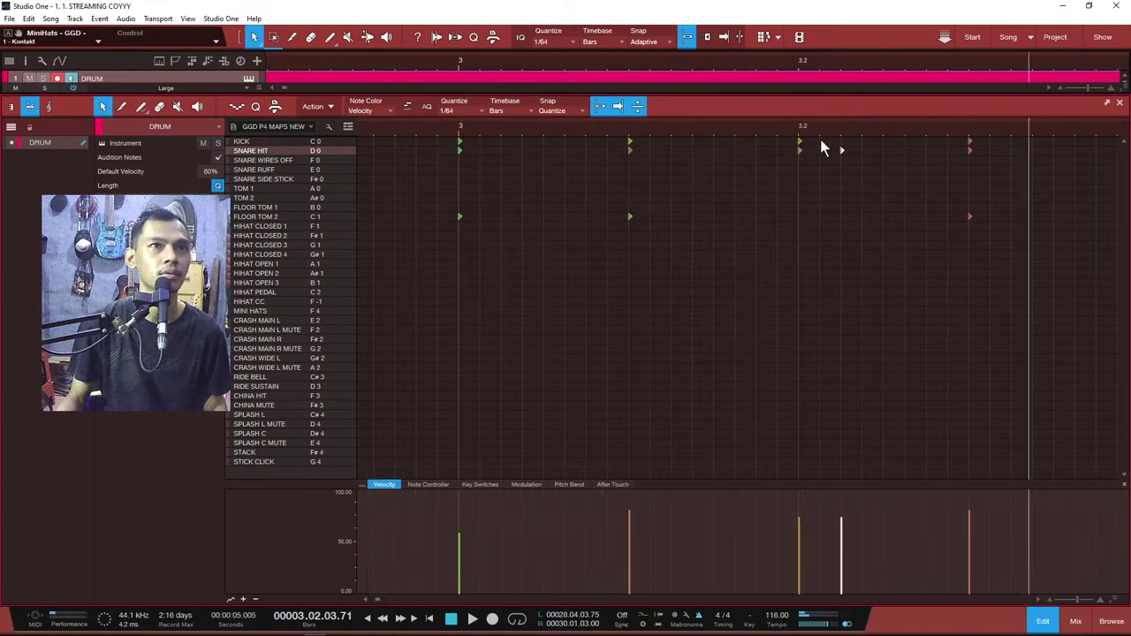
pyautogui.scroll(-2, 757, 137)
pyautogui.scroll(-3, 758, 135)
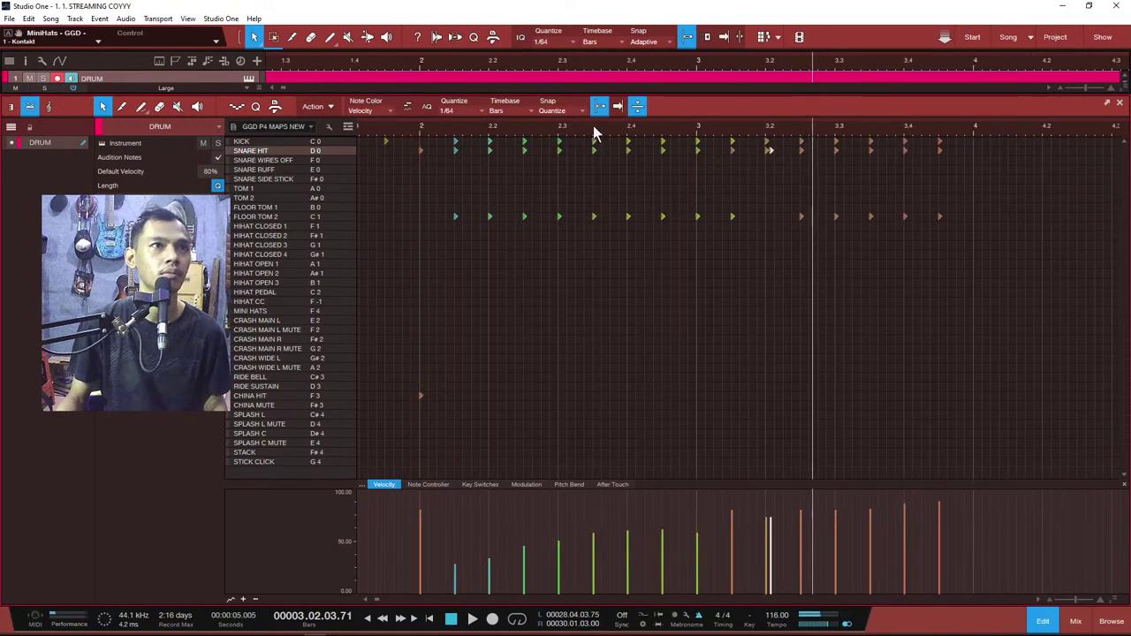
pyautogui.click(408, 130)
pyautogui.press('space')
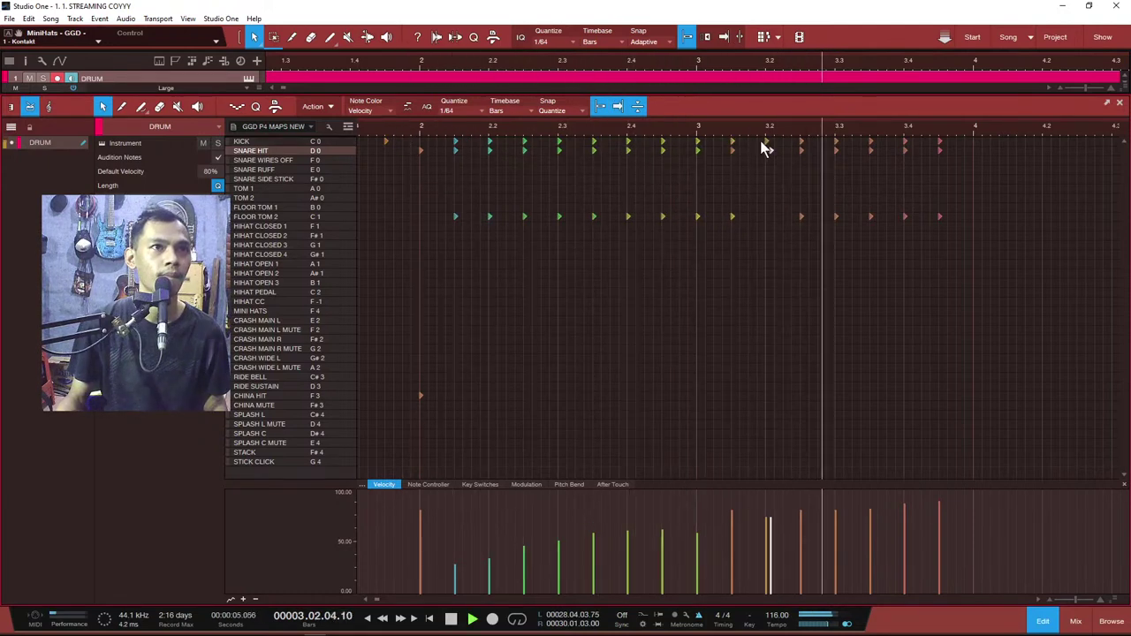
# Step: Undo the floor tom move and the snare hit added at 3.2.3, and play the build-up
pyautogui.hotkey('ctrl', 'z')
pyautogui.hotkey('ctrl', 'z')
pyautogui.hotkey('ctrl', 'z')
pyautogui.hotkey('ctrl', 'z')
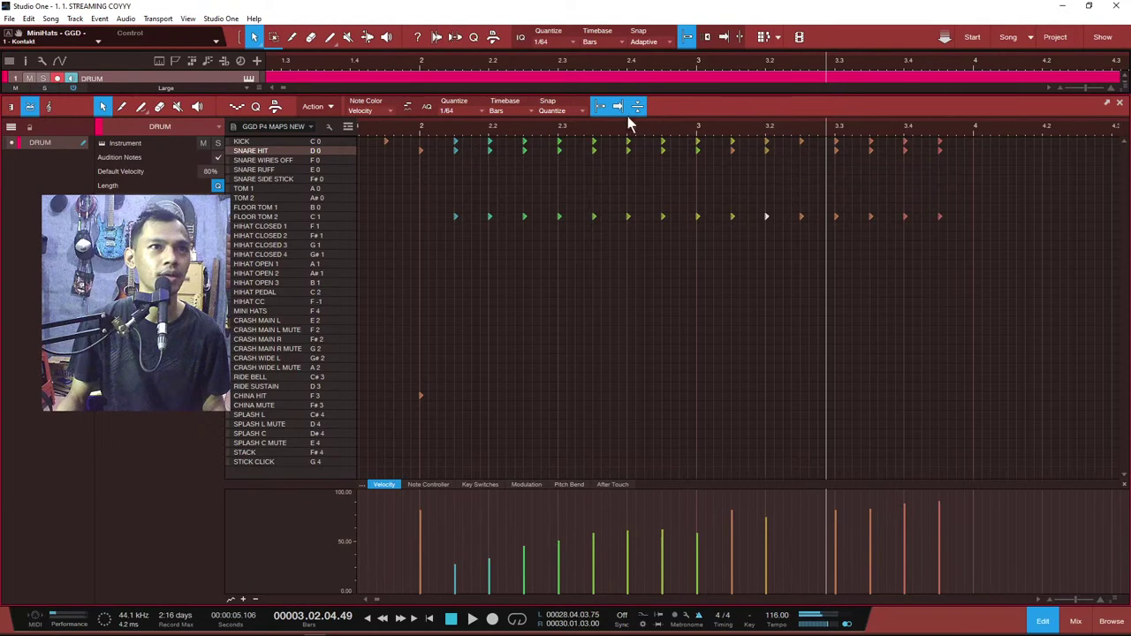
pyautogui.click(387, 129)
pyautogui.press('space')
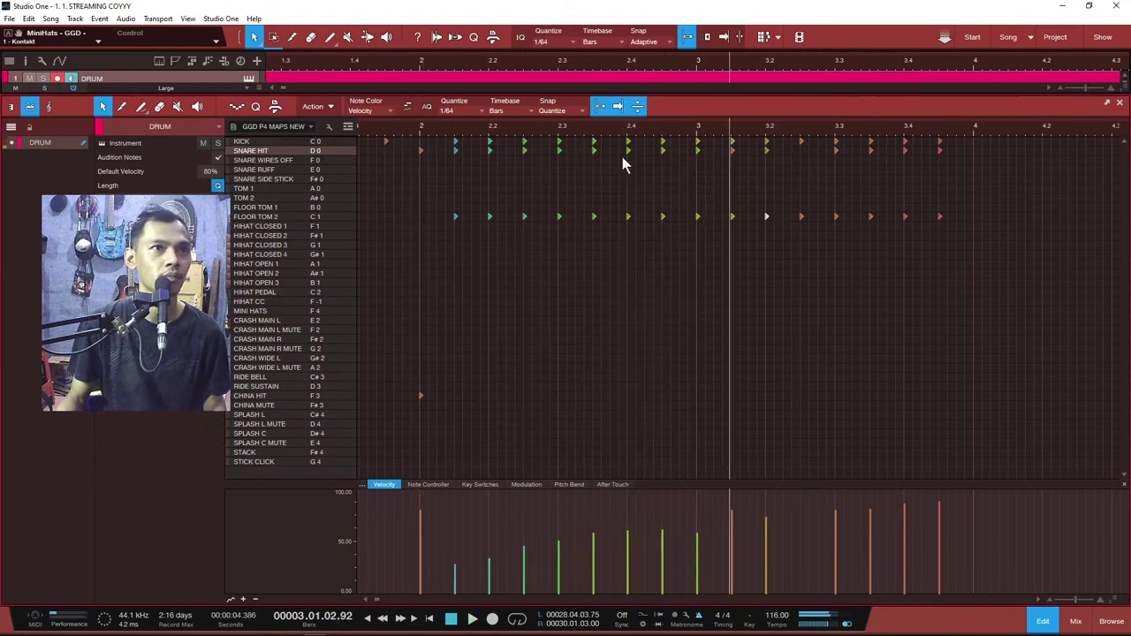
# Step: Try an extra kick at 3.1.2 with about 80 velocity and play it within the build-up
pyautogui.scroll(2, 691, 142)
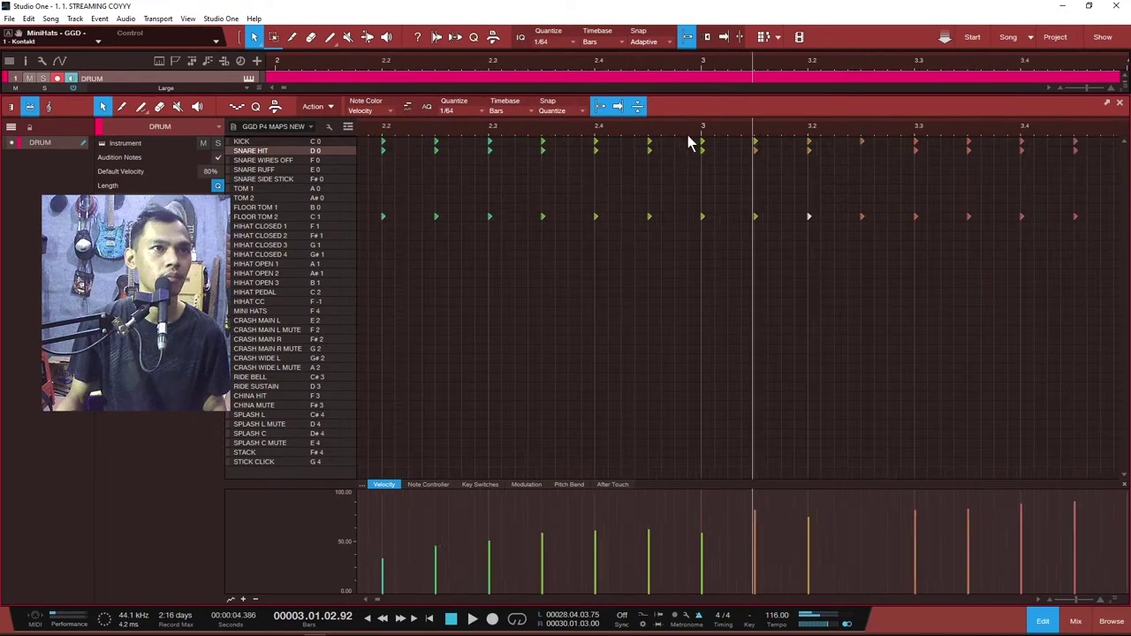
pyautogui.doubleClick(728, 142)
pyautogui.click(639, 129)
pyautogui.press('space')
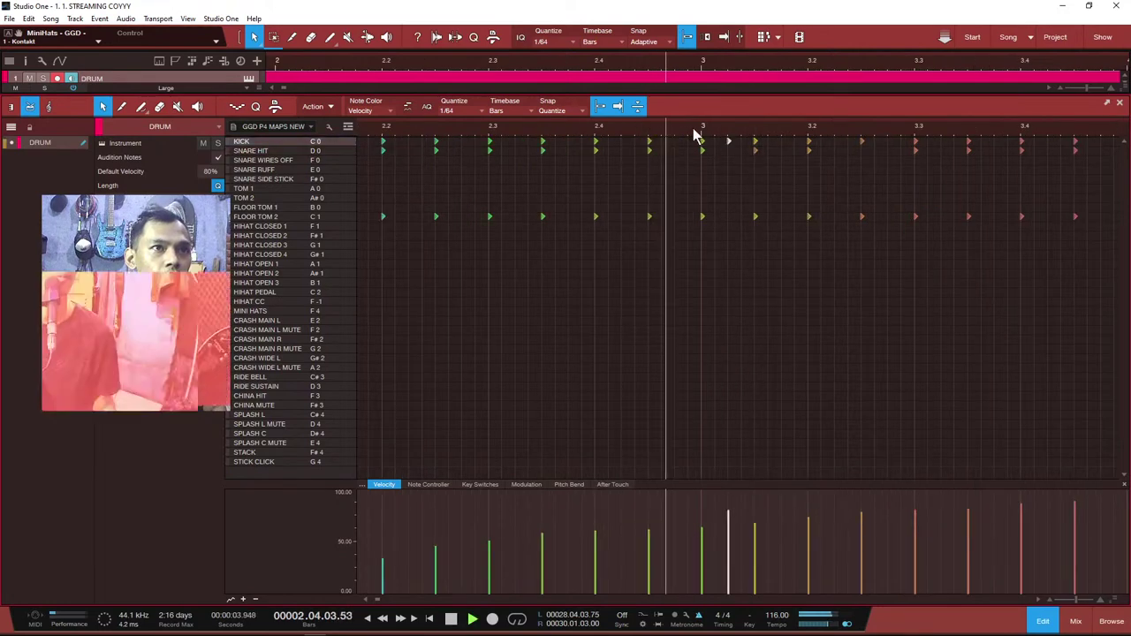
pyautogui.press('space')
pyautogui.keyDown('ctrl'); pyautogui.scroll(-3, 671, 139); pyautogui.keyUp('ctrl')
pyautogui.keyDown('ctrl'); pyautogui.scroll(2, 666, 133); pyautogui.keyUp('ctrl')
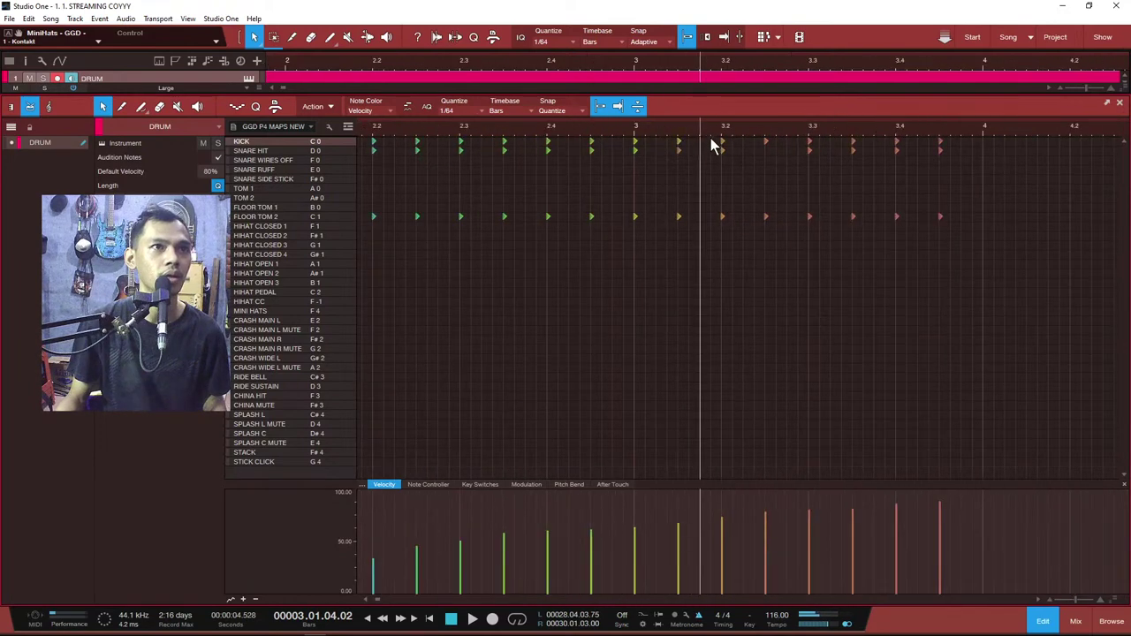
# Step: Play the passage and align a replacement kick of about 80 velocity exactly with the start of bar 3
pyautogui.click(566, 128)
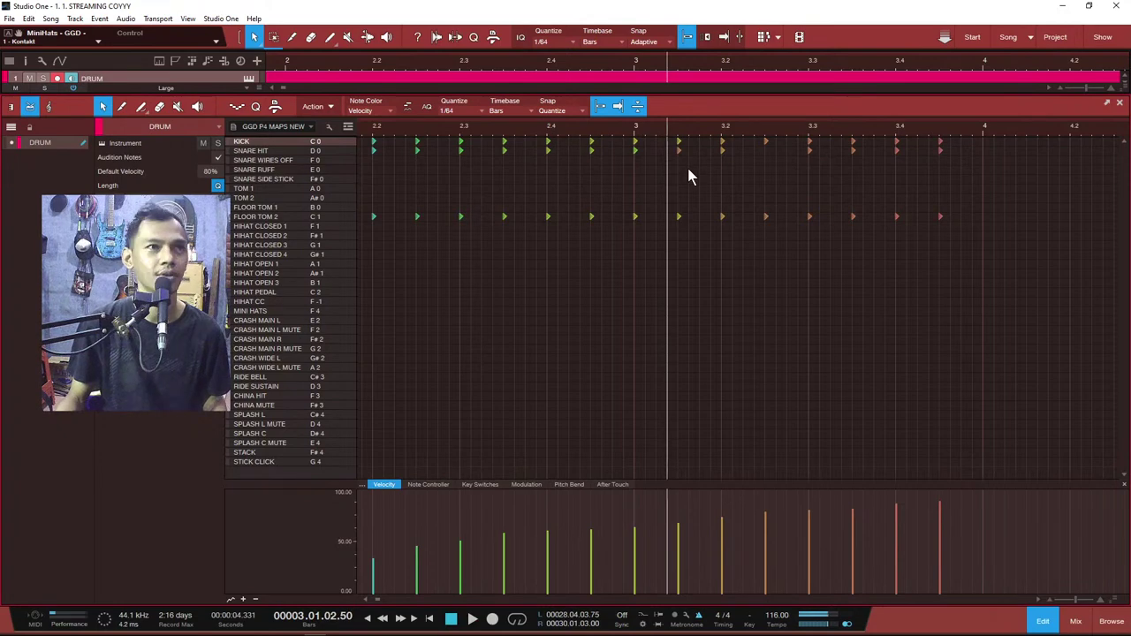
pyautogui.keyDown('ctrl'); pyautogui.scroll(-1, 651, 137); pyautogui.keyUp('ctrl')
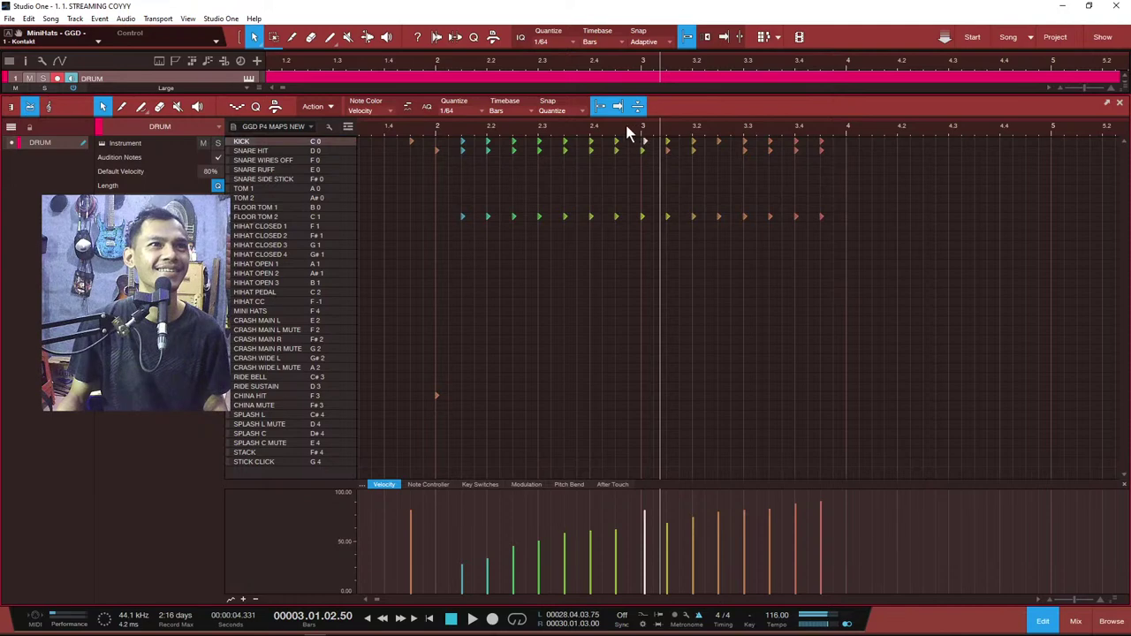
pyautogui.keyDown('ctrl'); pyautogui.scroll(3, 643, 133); pyautogui.keyUp('ctrl')
pyautogui.moveTo(647, 141); pyautogui.dragTo(638, 135)
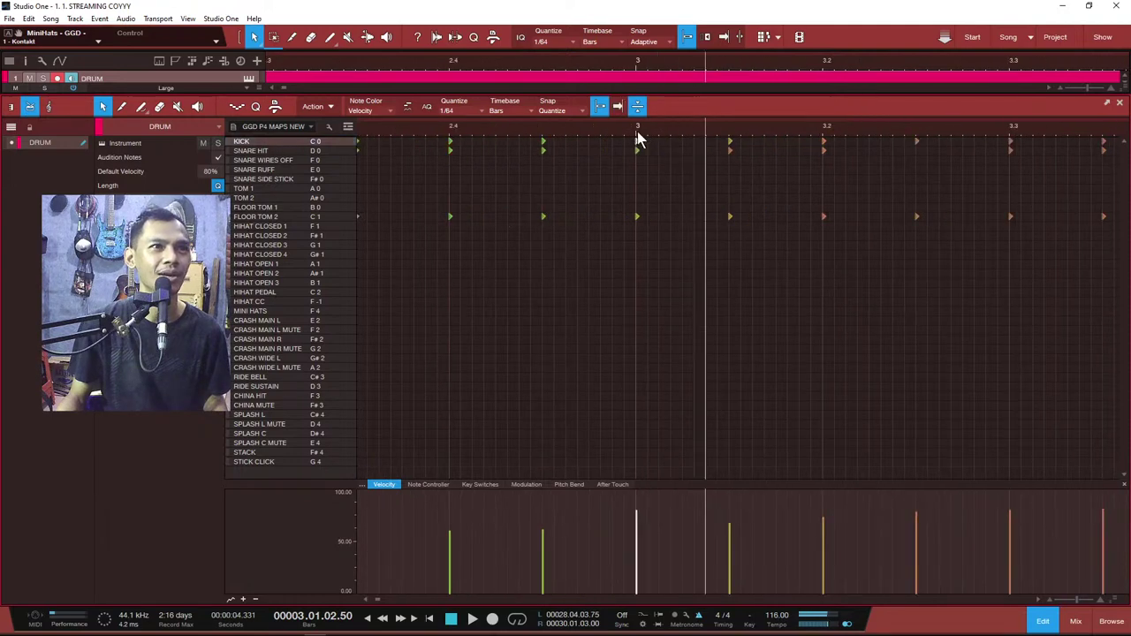
# Step: Set the note grid to 1/16 and play the build-up from 2.2
pyautogui.click(471, 108)
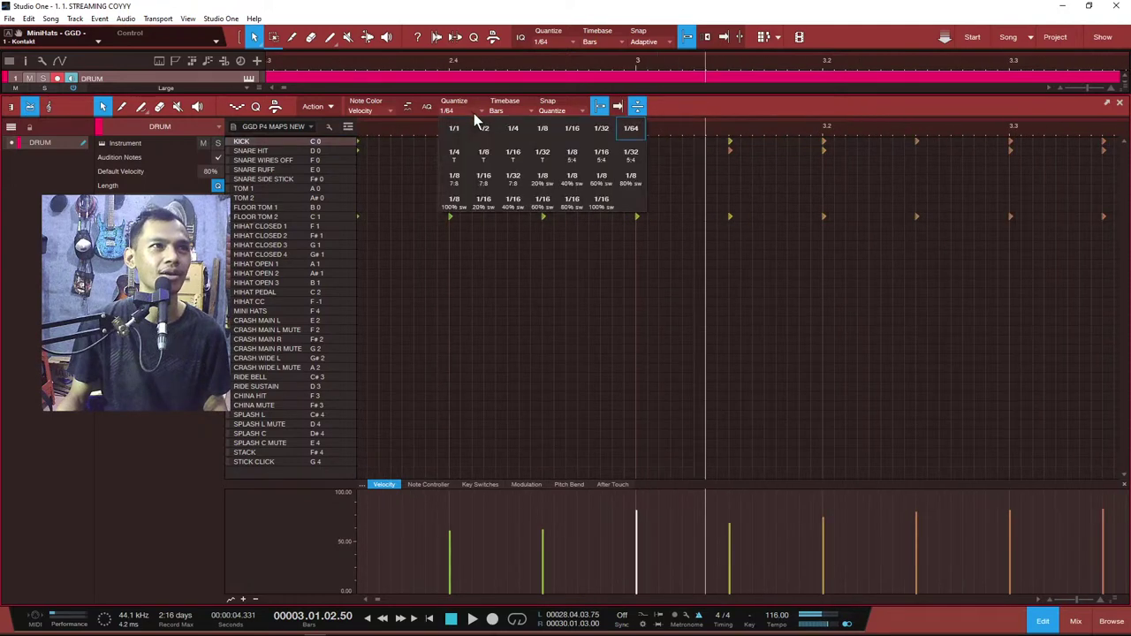
pyautogui.click(571, 133)
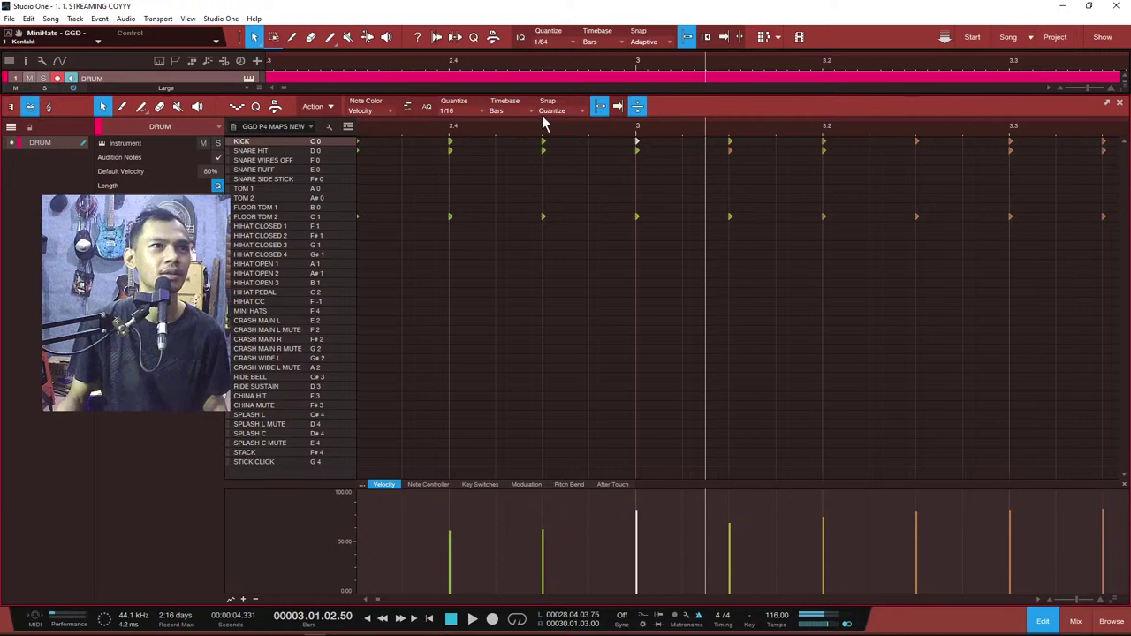
pyautogui.scroll(-3, 541, 128)
pyautogui.click(381, 128)
pyautogui.press('space')
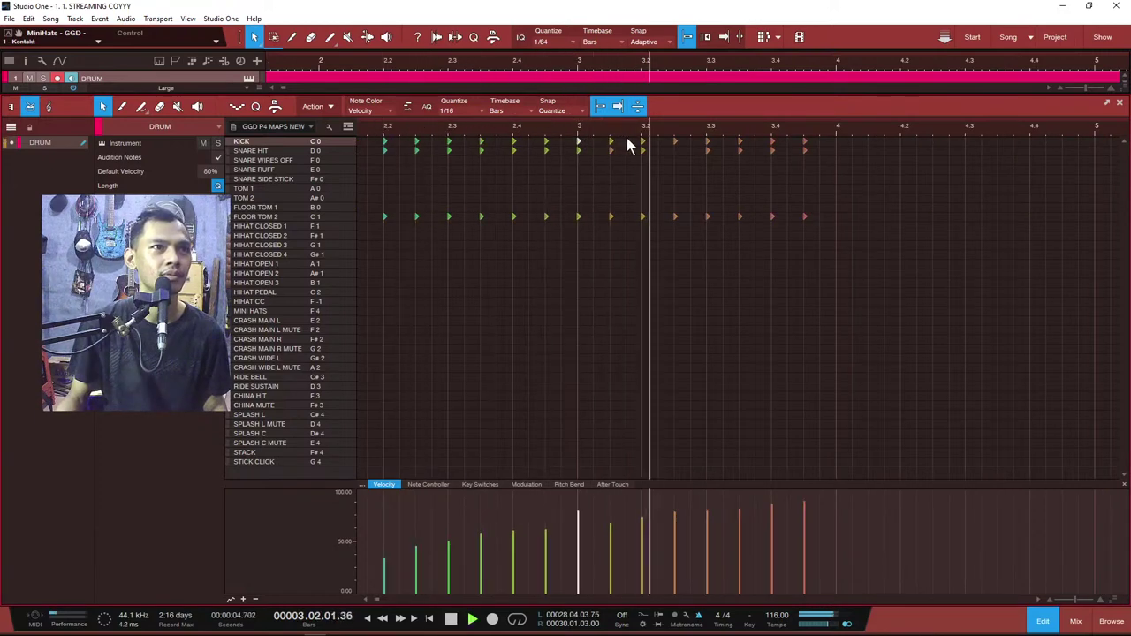
pyautogui.click(382, 133)
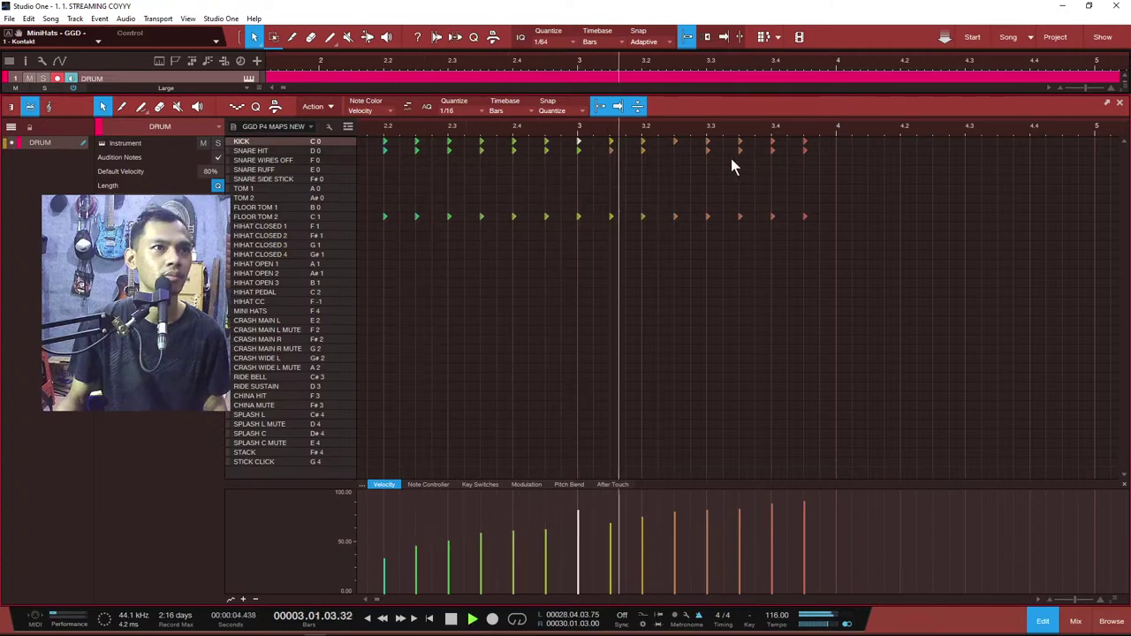
# Step: Add a snare hit at 3.2.3 with about 80 velocity and play the passage from 2.4
pyautogui.click(674, 152)
pyautogui.click(516, 131)
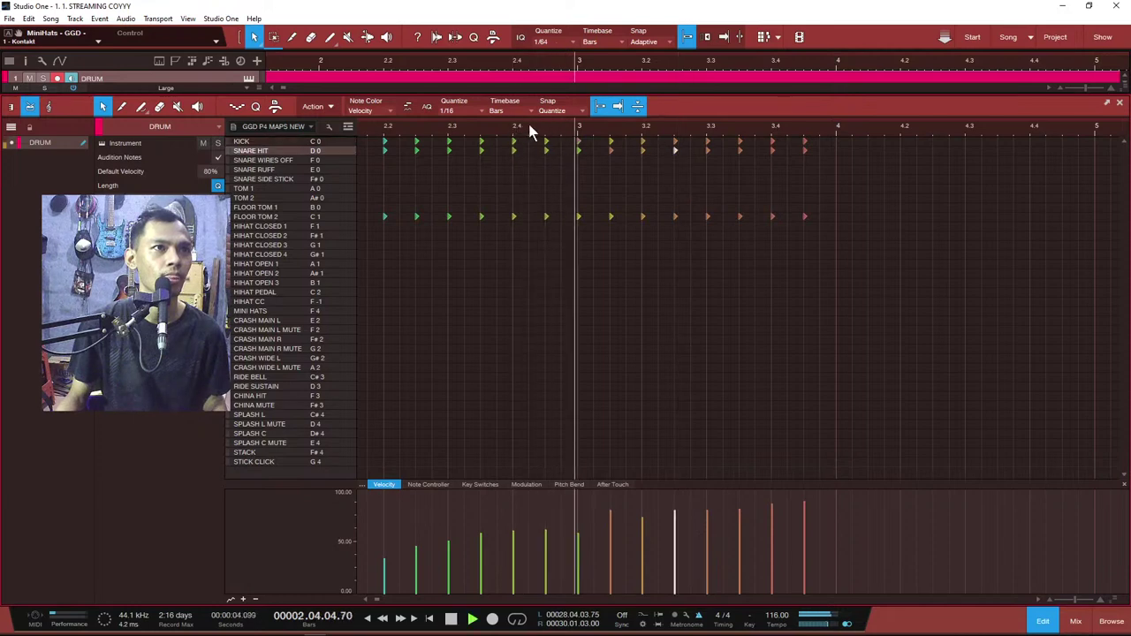
pyautogui.press('space')
# Step: Move the last two snare hits, at 3.4 and 3.4.3, onto the Floor Tom 1 row and play the ending
pyautogui.moveTo(771, 152); pyautogui.dragTo(771, 210)
pyautogui.moveTo(802, 151); pyautogui.dragTo(805, 210)
pyautogui.click(658, 132)
pyautogui.press('space')
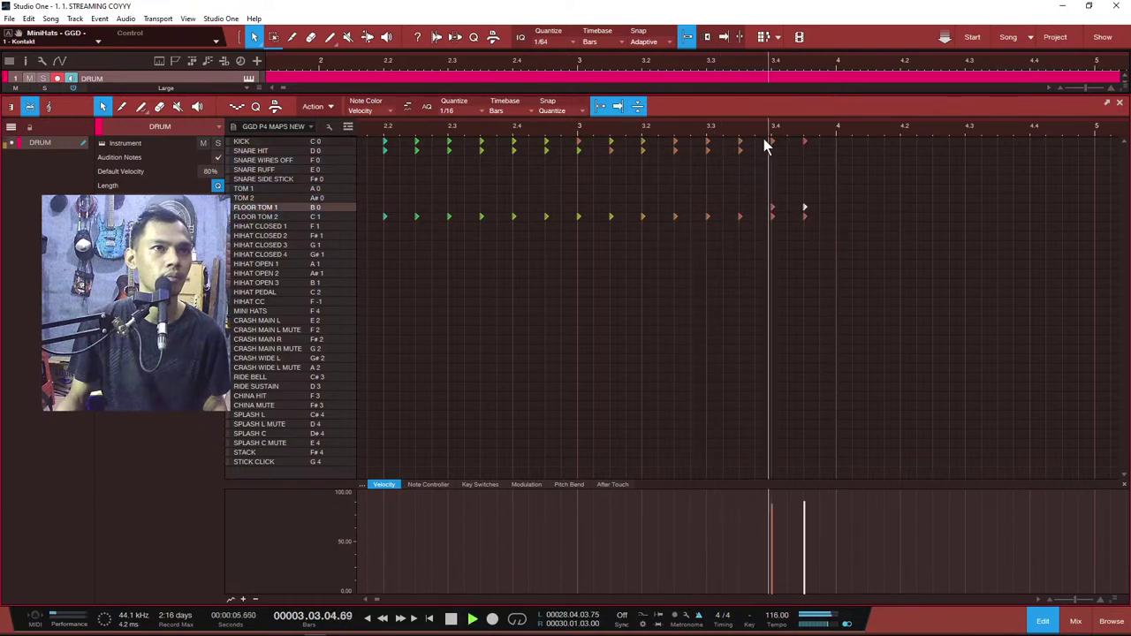
# Step: Replace the Floor Tom 1 hit at 3.4 with a snare hit of about 80 velocity and play the ending
pyautogui.doubleClick(771, 207)
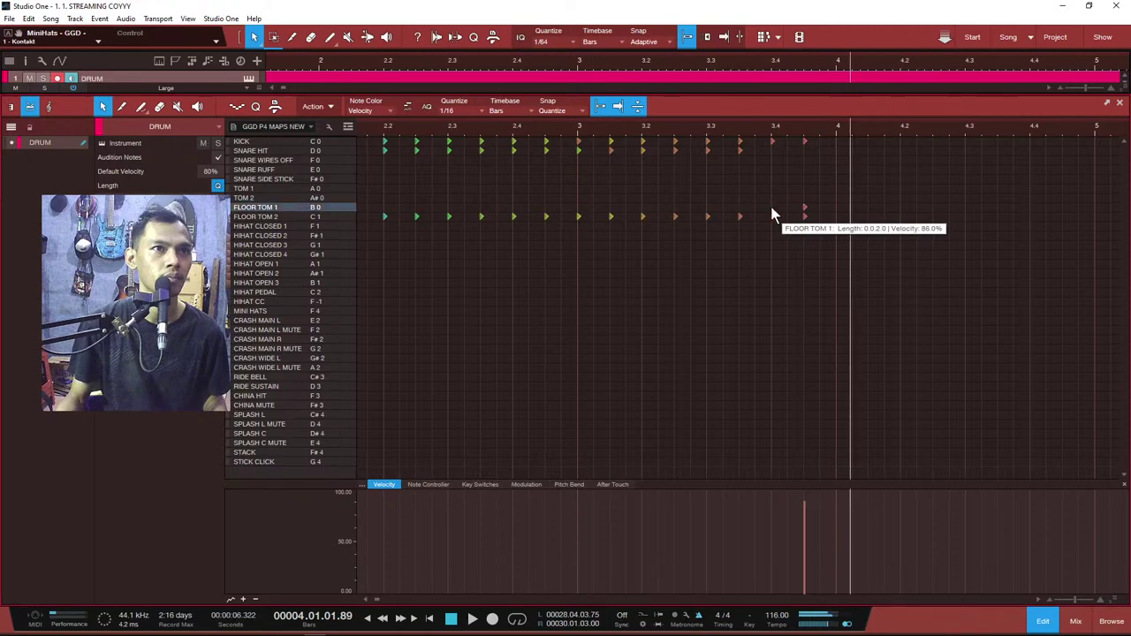
pyautogui.click(770, 150)
pyautogui.click(658, 125)
pyautogui.press('space')
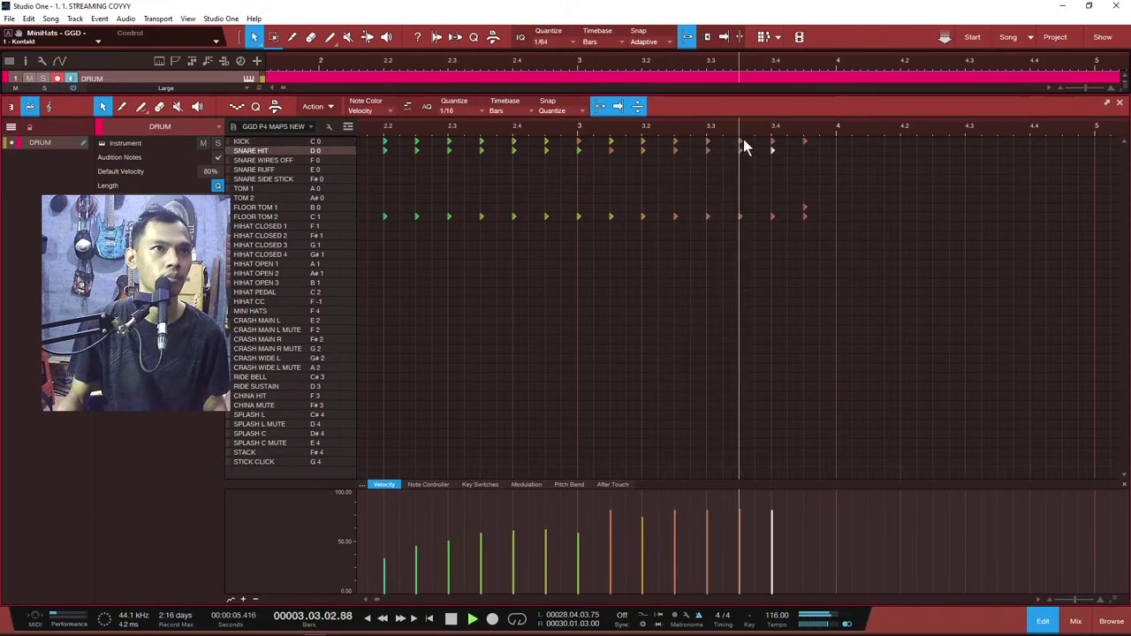
pyautogui.press('space')
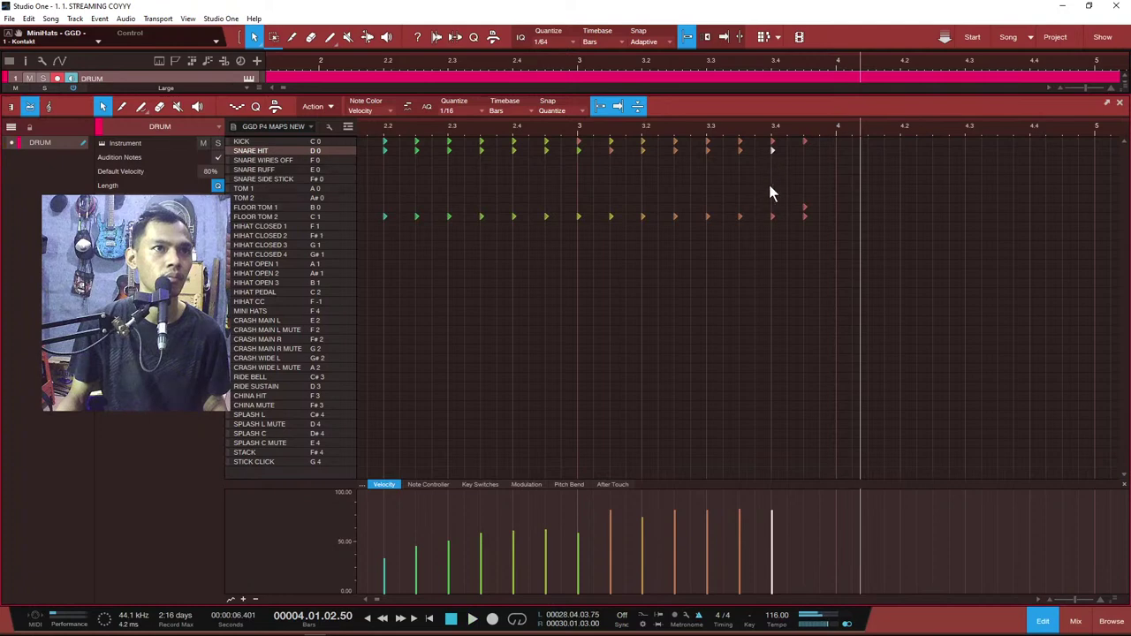
# Step: Move the snare hit at 3.3.3 onto the Tom 2 row, delete the snare hit at 3.4, and play the passage
pyautogui.moveTo(741, 152); pyautogui.dragTo(744, 202)
pyautogui.click(593, 121)
pyautogui.press('space')
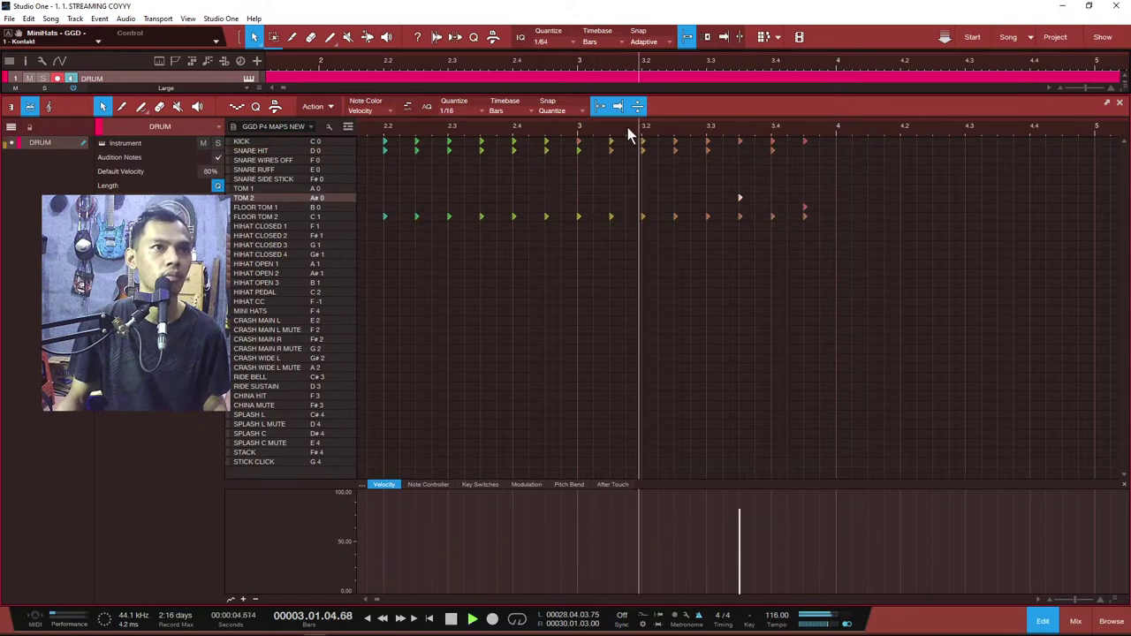
pyautogui.click(773, 150)
pyautogui.click(565, 127)
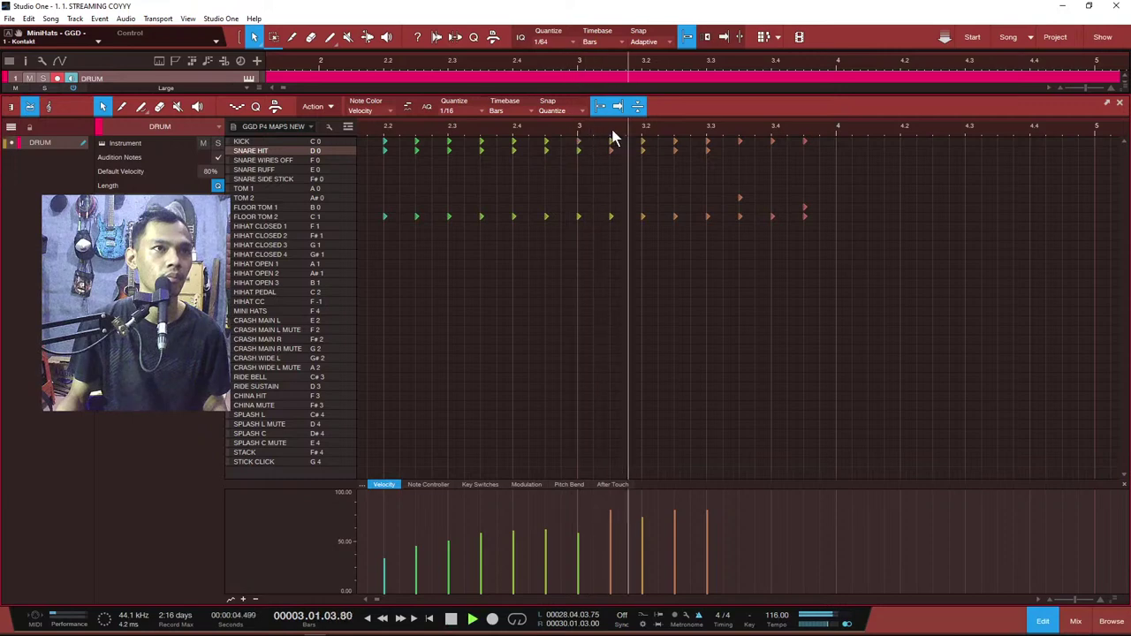
pyautogui.press('space')
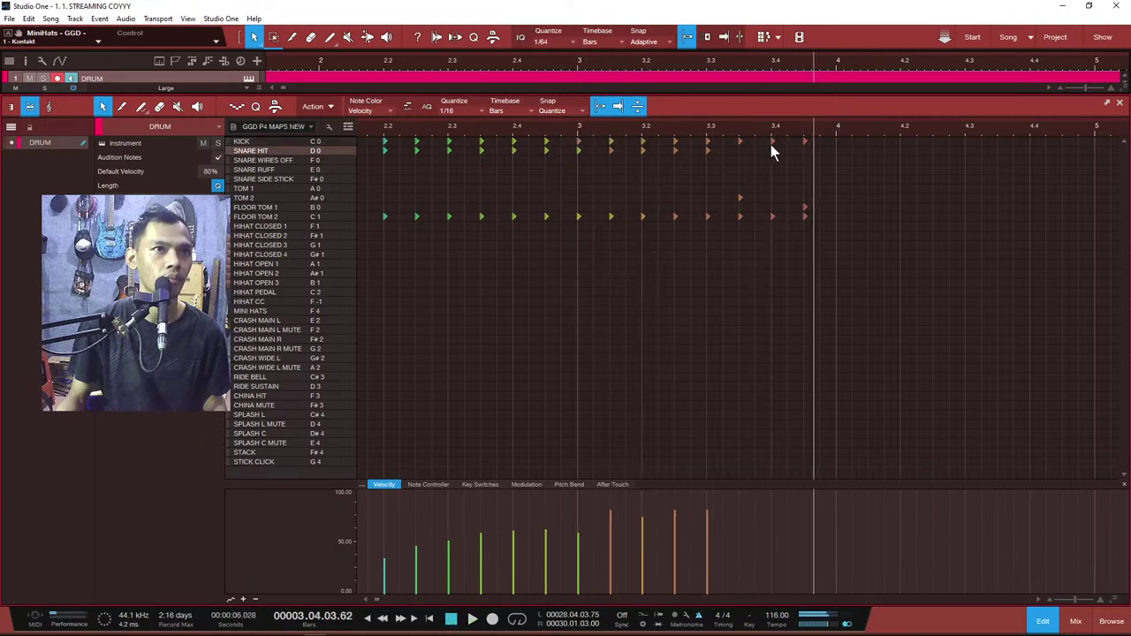
# Step: Delete all the kick hits from 2.1.3 through 3.4.3 and play the build-up from before bar 2
pyautogui.click(772, 141)
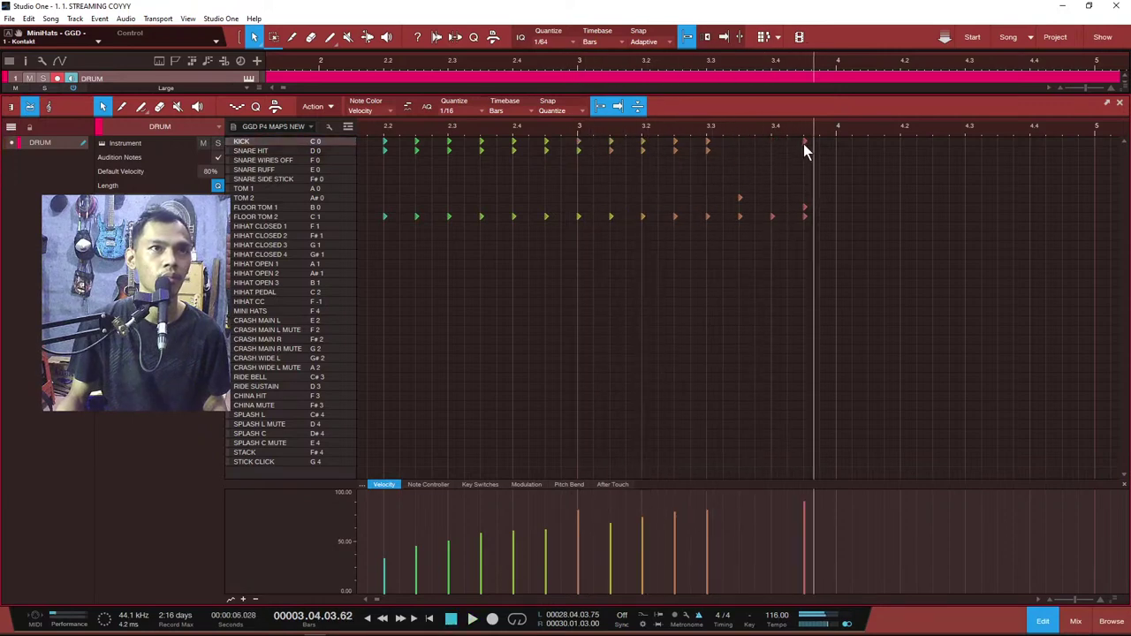
pyautogui.press('Delete')
pyautogui.keyDown('ctrl'); pyautogui.scroll(-2, 739, 142); pyautogui.keyUp('ctrl')
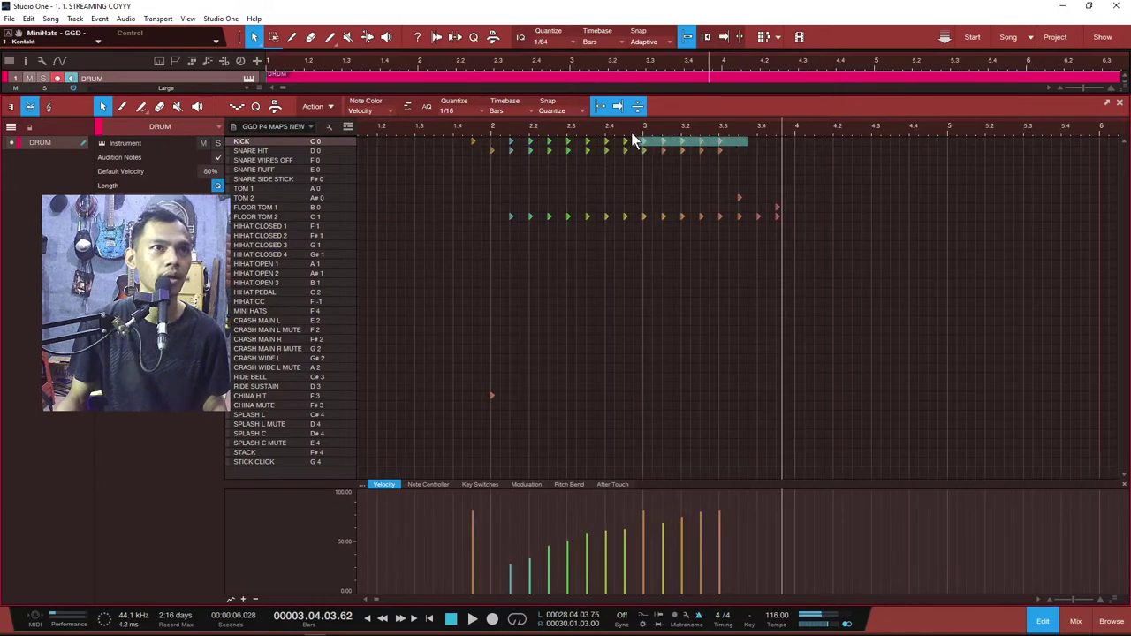
pyautogui.moveTo(495, 128); pyautogui.dragTo(497, 125)
pyautogui.press('Delete')
pyautogui.click(444, 124)
pyautogui.press('space')
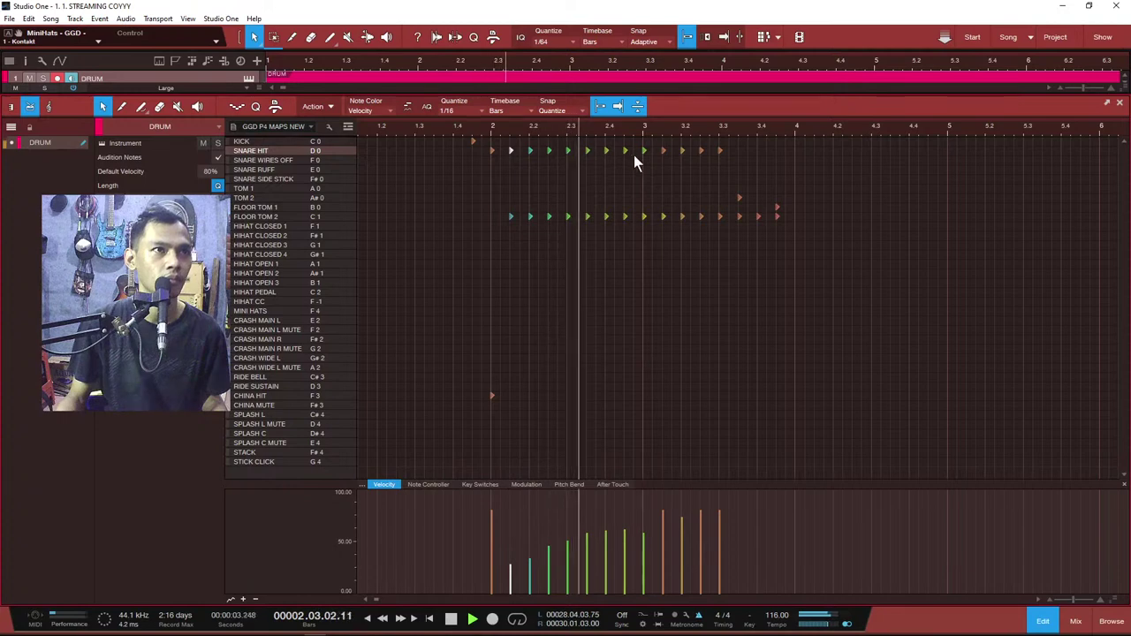
# Step: Place two kick hits of about 80 velocity at 2.4.4 and the start of bar 3, and play across them
pyautogui.keyDown('ctrl'); pyautogui.scroll(3, 659, 143); pyautogui.keyUp('ctrl')
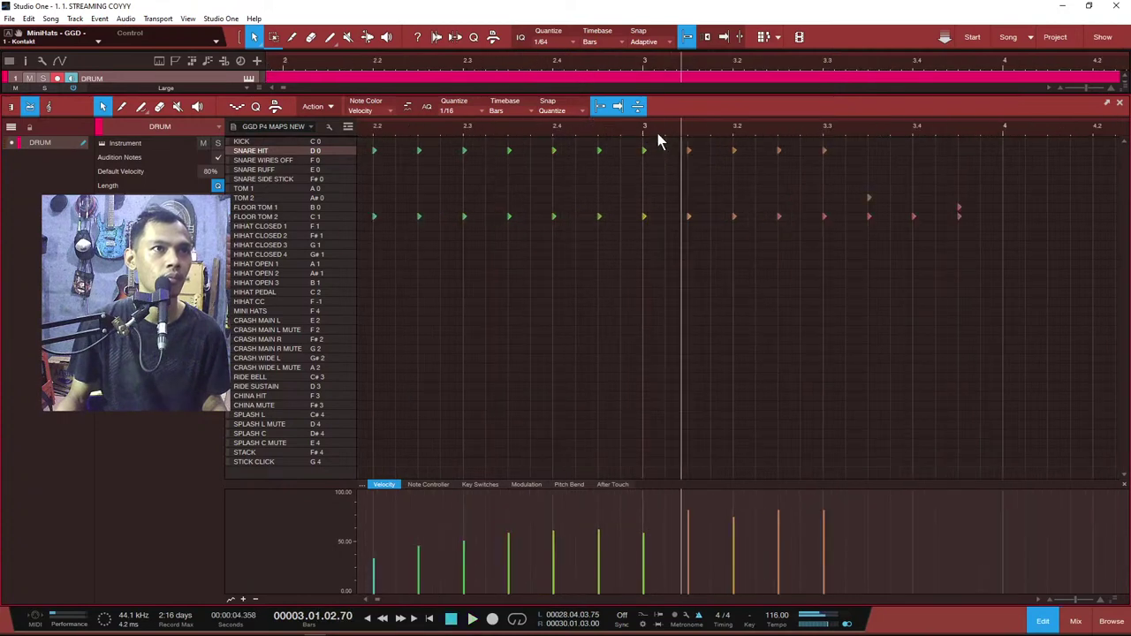
pyautogui.click(642, 141)
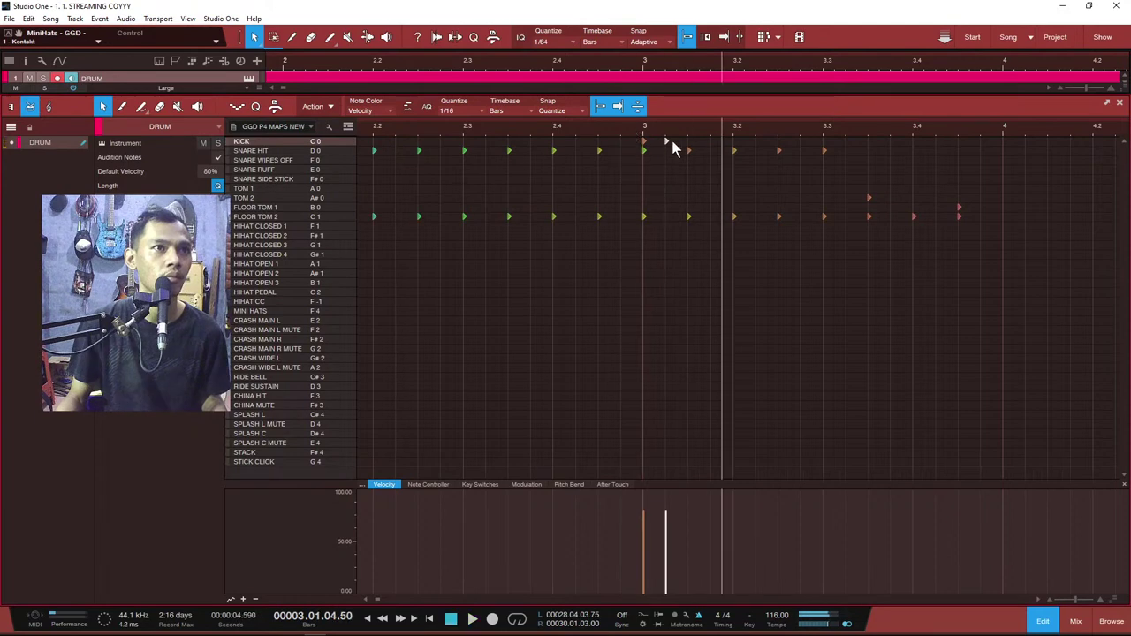
pyautogui.moveTo(644, 142)
pyautogui.mouseDown()
pyautogui.moveTo(622, 141)
pyautogui.moveTo(643, 142)
pyautogui.mouseUp()
pyautogui.click(579, 128)
pyautogui.press('space')
pyautogui.click(583, 130)
pyautogui.press('space')
pyautogui.press('space')
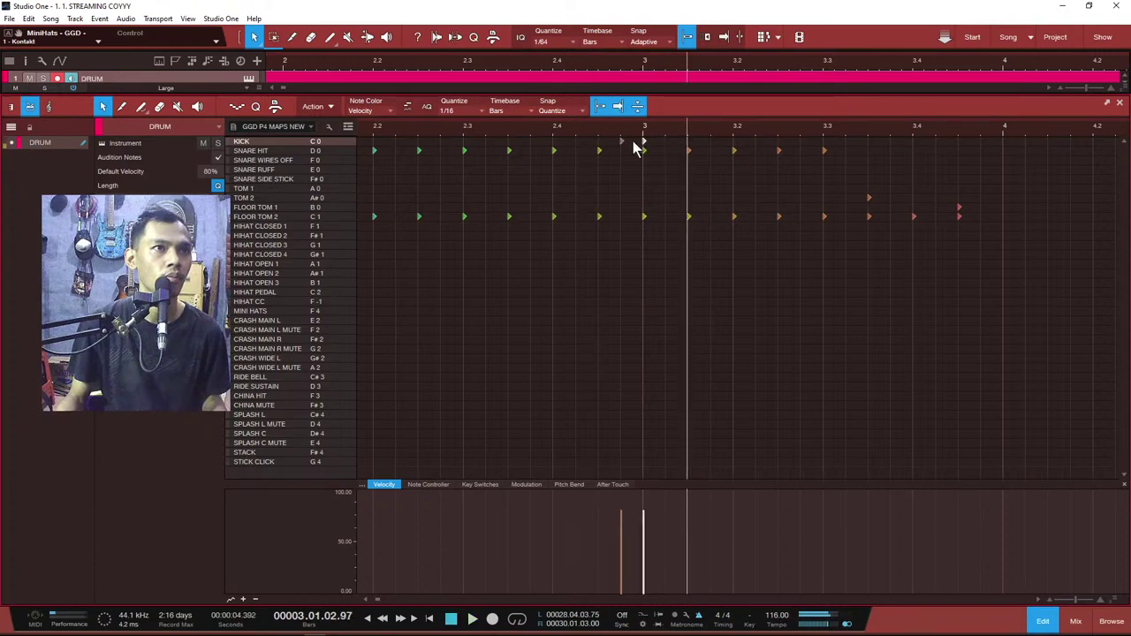
# Step: Play the build-up from before bar 2 and shift the kick at 2.4.4 to 2.4.3
pyautogui.scroll(-4, 463, 129)
pyautogui.click(396, 127)
pyautogui.press('space')
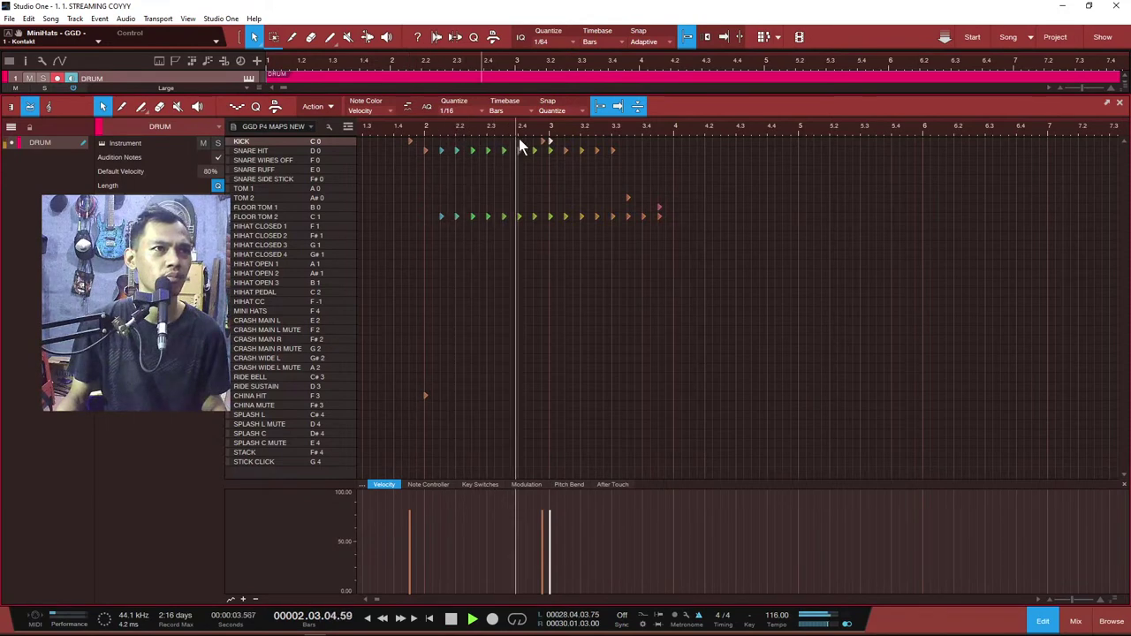
pyautogui.scroll(3, 562, 129)
pyautogui.moveTo(518, 146); pyautogui.dragTo(501, 142)
# Step: Set the velocity of the snare hit at 3.1.3 to 100% and play the build-up
pyautogui.click(575, 151)
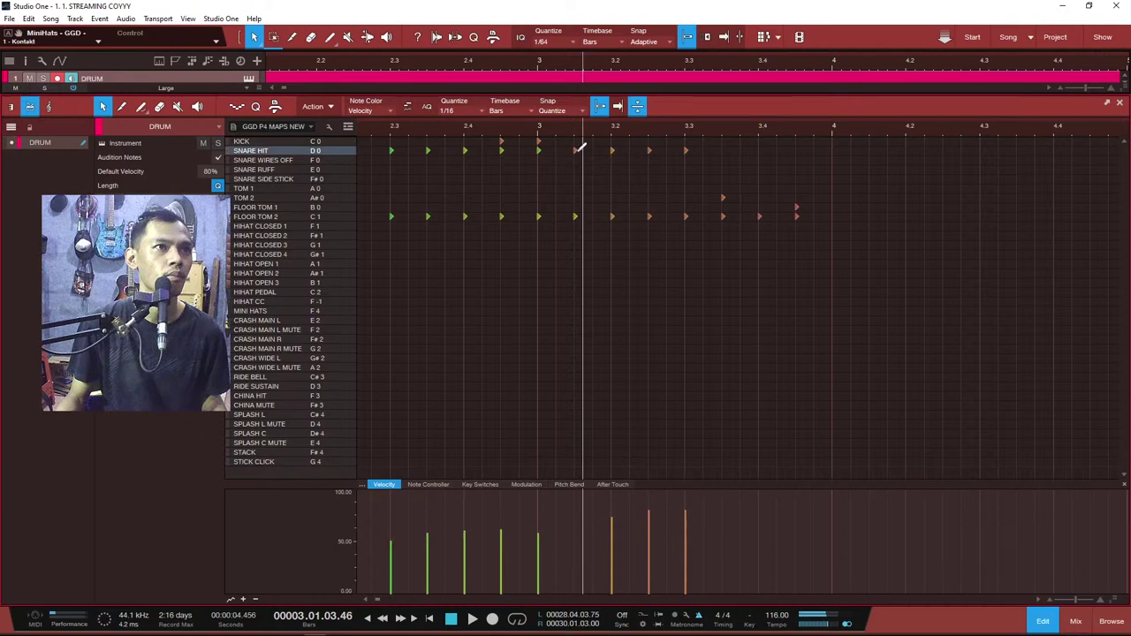
pyautogui.moveTo(575, 537); pyautogui.dragTo(574, 491)
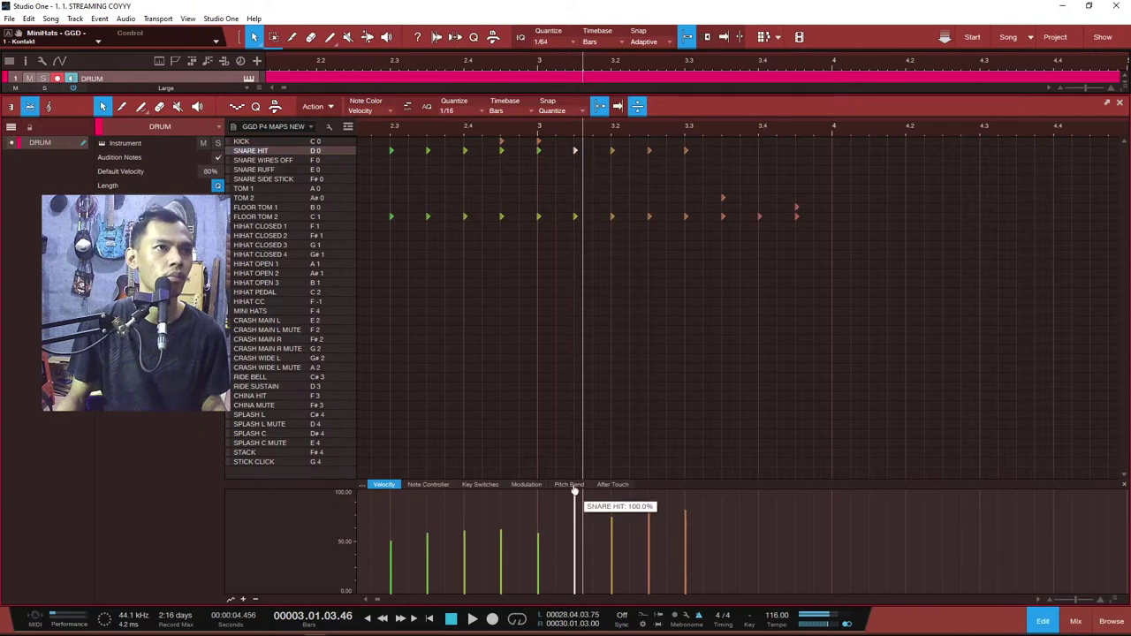
pyautogui.scroll(-4, 596, 127)
pyautogui.click(435, 125)
pyautogui.press('space')
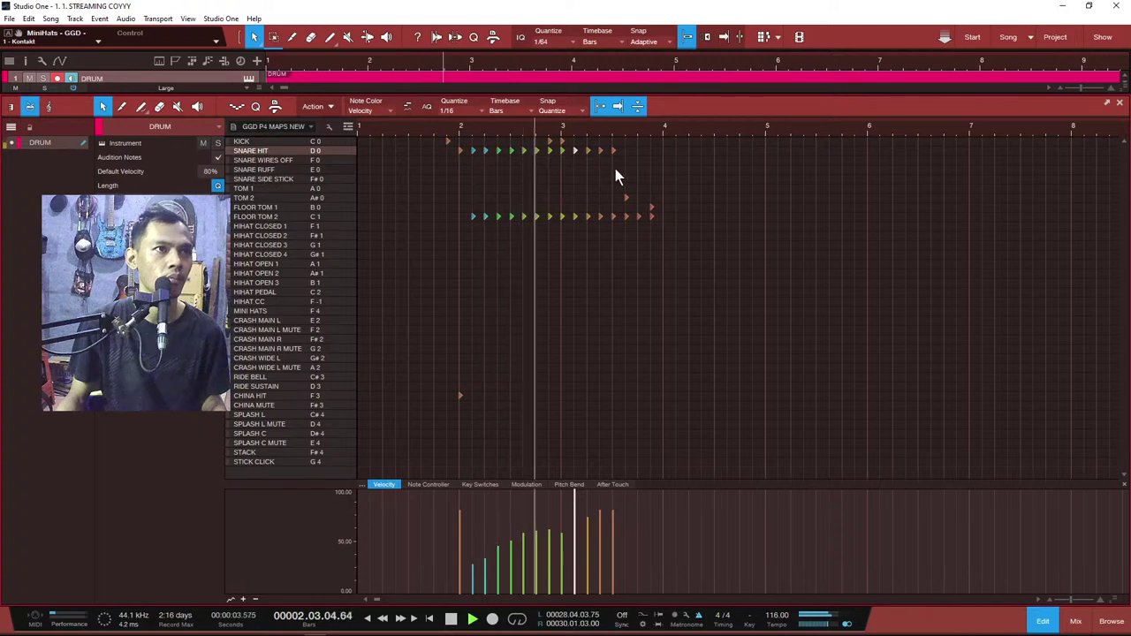
# Step: Move the snare hits at 3.2 and 3.2.3 onto the Kick row, playing the passage after each change
pyautogui.scroll(3, 585, 134)
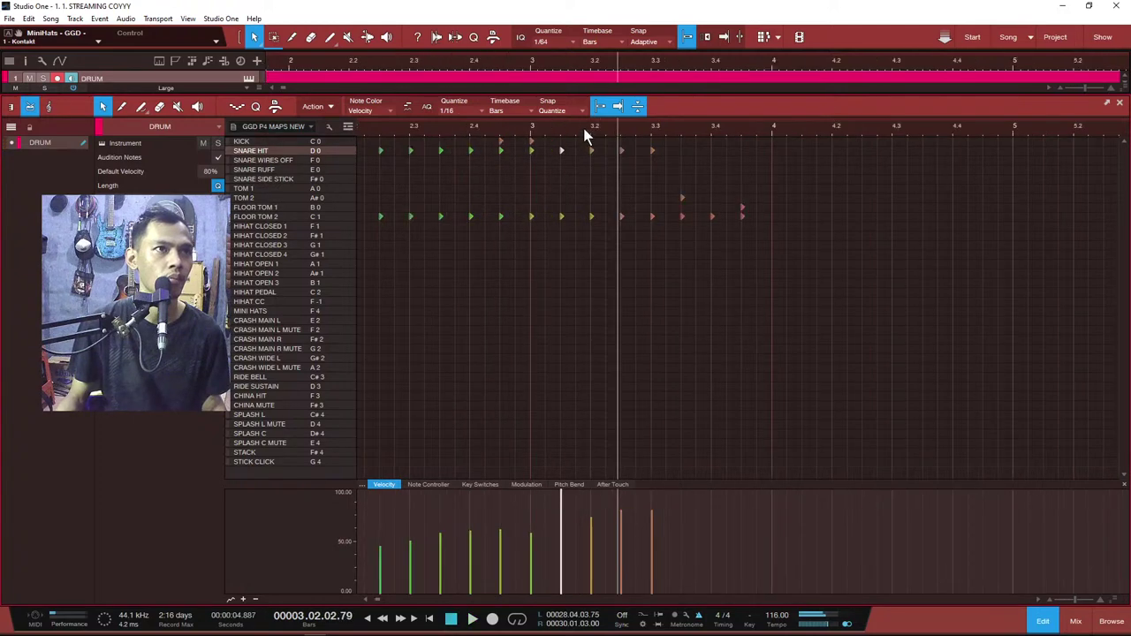
pyautogui.click(446, 125)
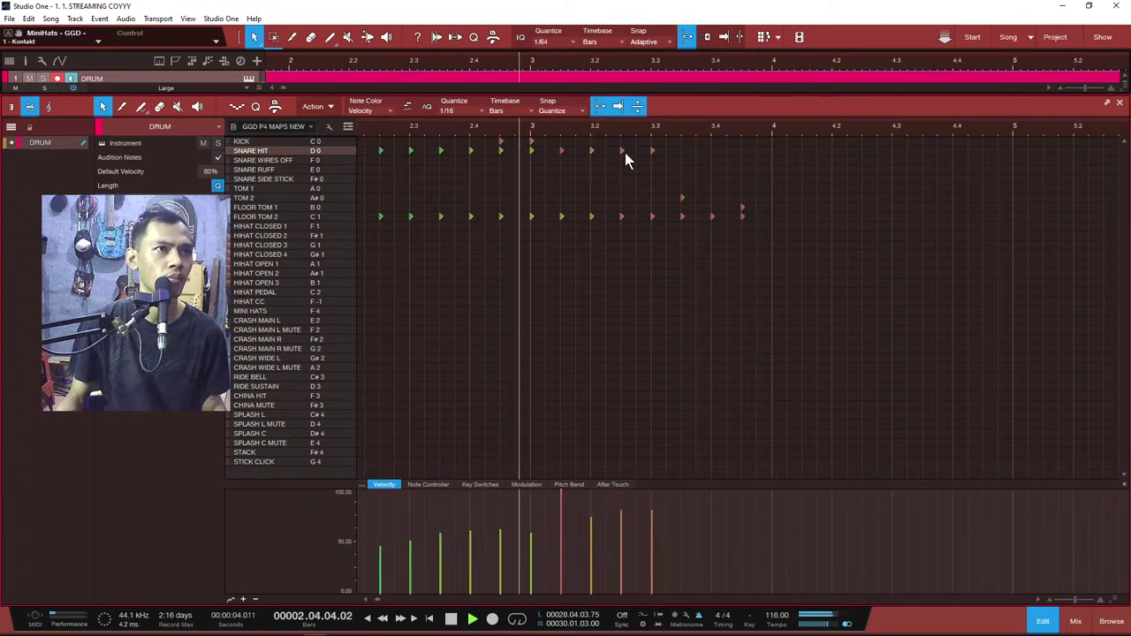
pyautogui.moveTo(593, 152); pyautogui.dragTo(593, 143)
pyautogui.click(435, 126)
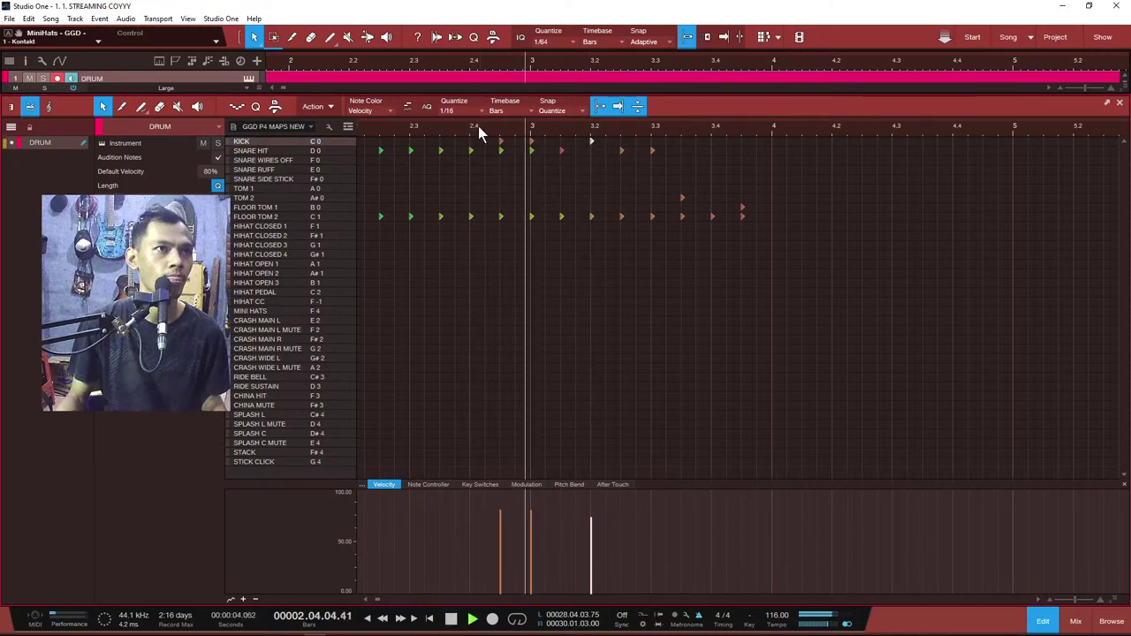
pyautogui.moveTo(622, 151); pyautogui.dragTo(622, 143)
pyautogui.scroll(-3, 610, 128)
pyautogui.click(503, 128)
pyautogui.press('space')
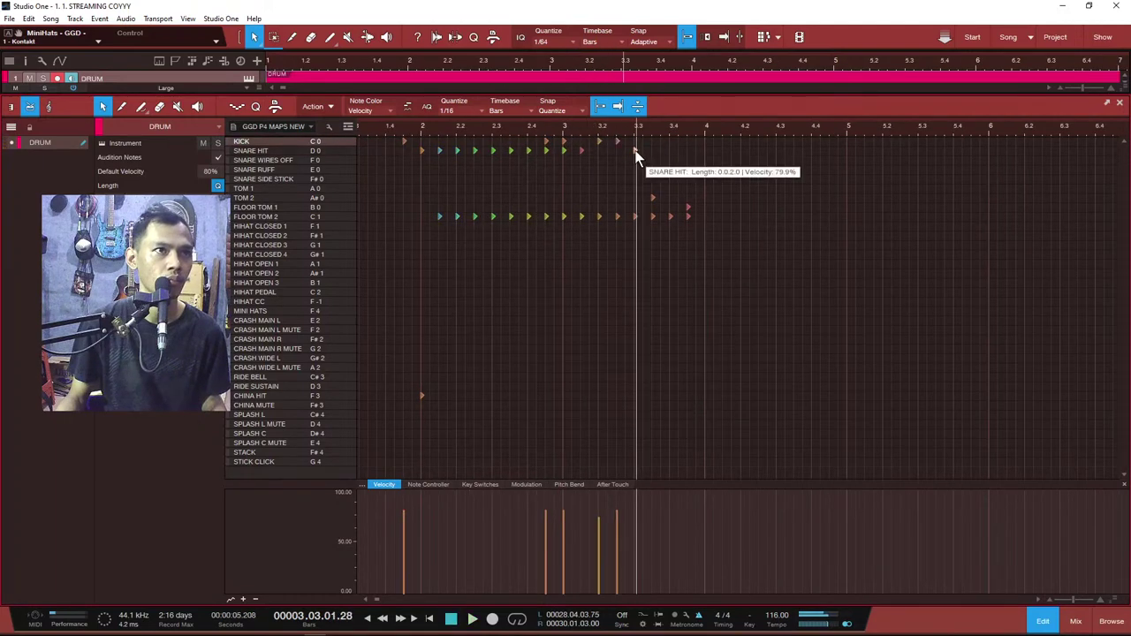
# Step: Raise the velocity of the snare hit at 3.3 to about 100% and play the build-up from before bar 2
pyautogui.click(635, 151)
pyautogui.moveTo(639, 528)
pyautogui.mouseDown()
pyautogui.moveTo(639, 497)
pyautogui.moveTo(640, 510)
pyautogui.mouseUp()
pyautogui.click(394, 133)
pyautogui.press('space')
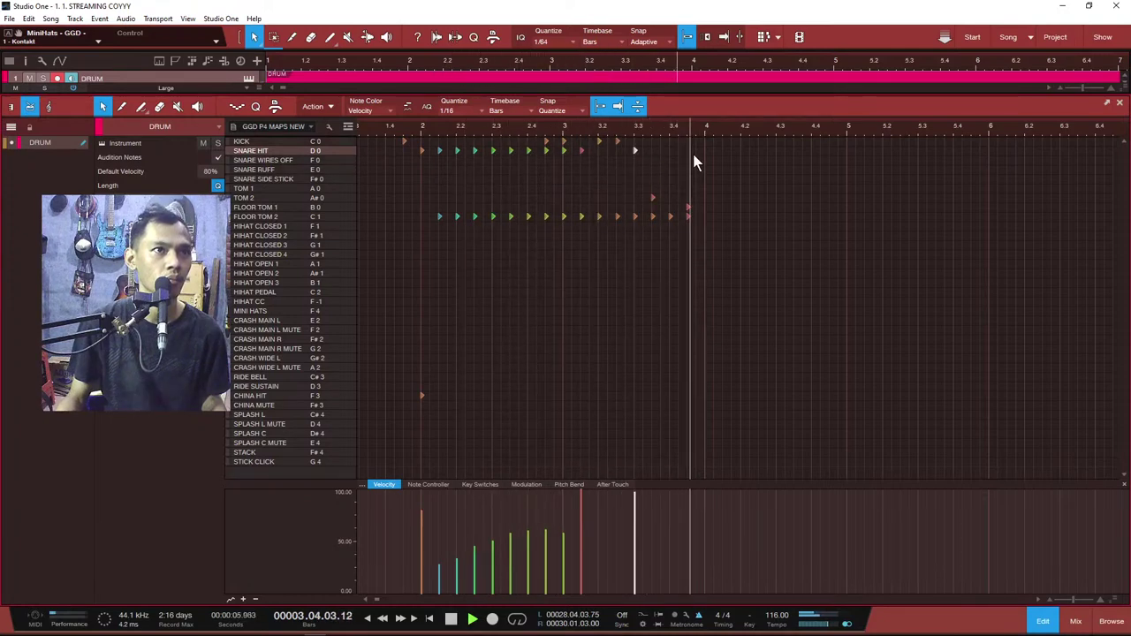
# Step: Add Kick, Crash Main L and Crash Main R hits of about 80 velocity at the start of bar 4 and play from 2.4
pyautogui.scroll(3, 707, 141)
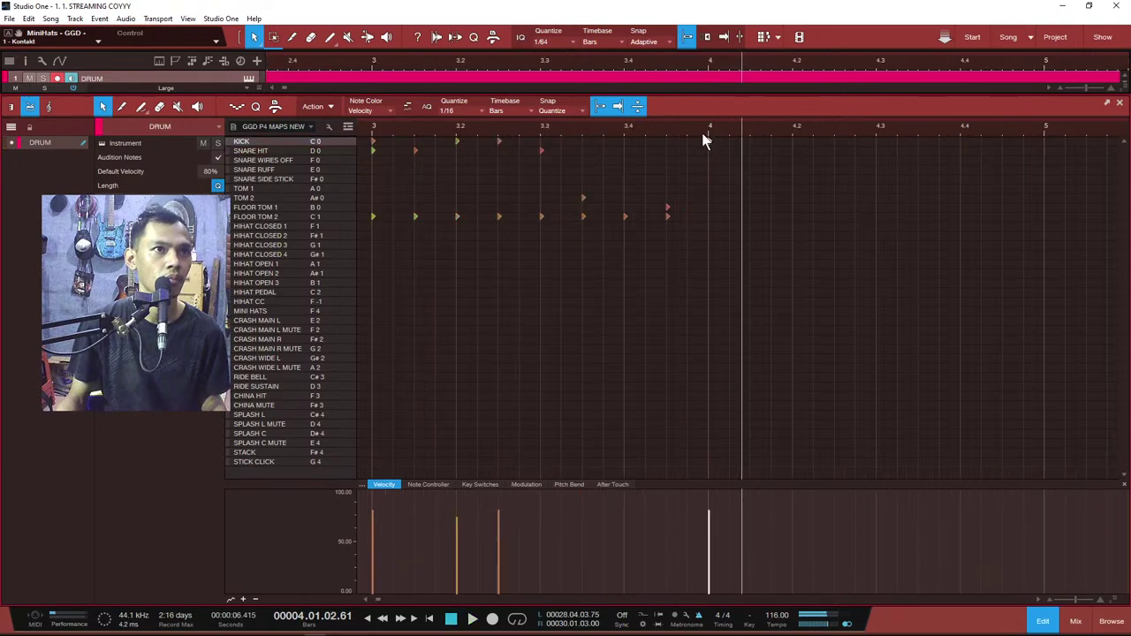
pyautogui.click(710, 312)
pyautogui.click(712, 321)
pyautogui.click(710, 311)
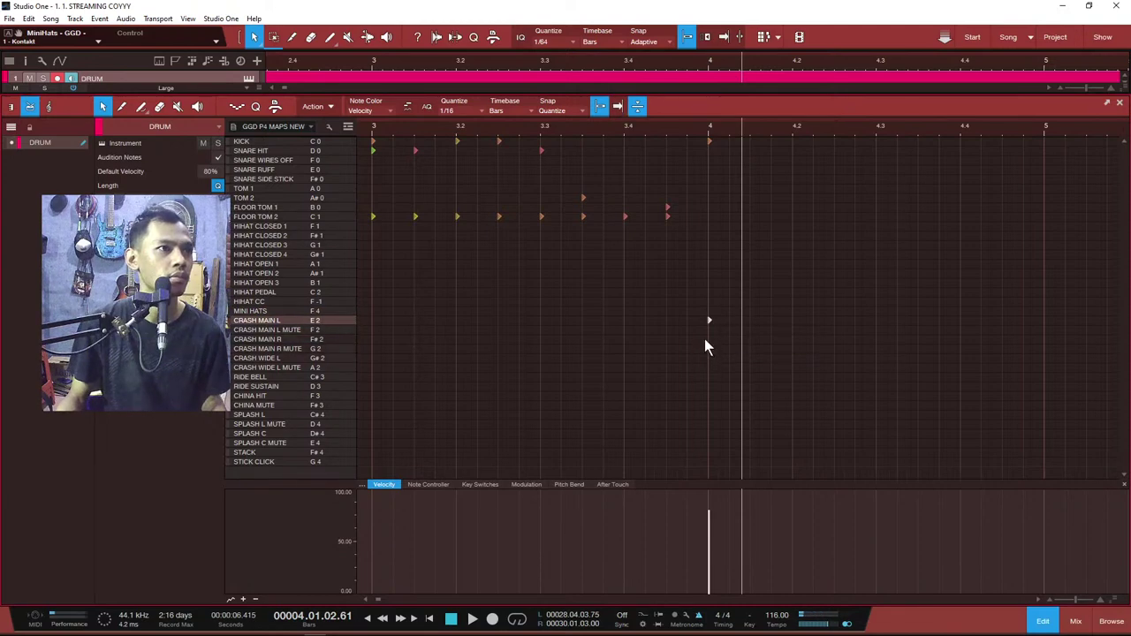
pyautogui.click(705, 340)
pyautogui.moveTo(686, 338); pyautogui.dragTo(708, 339)
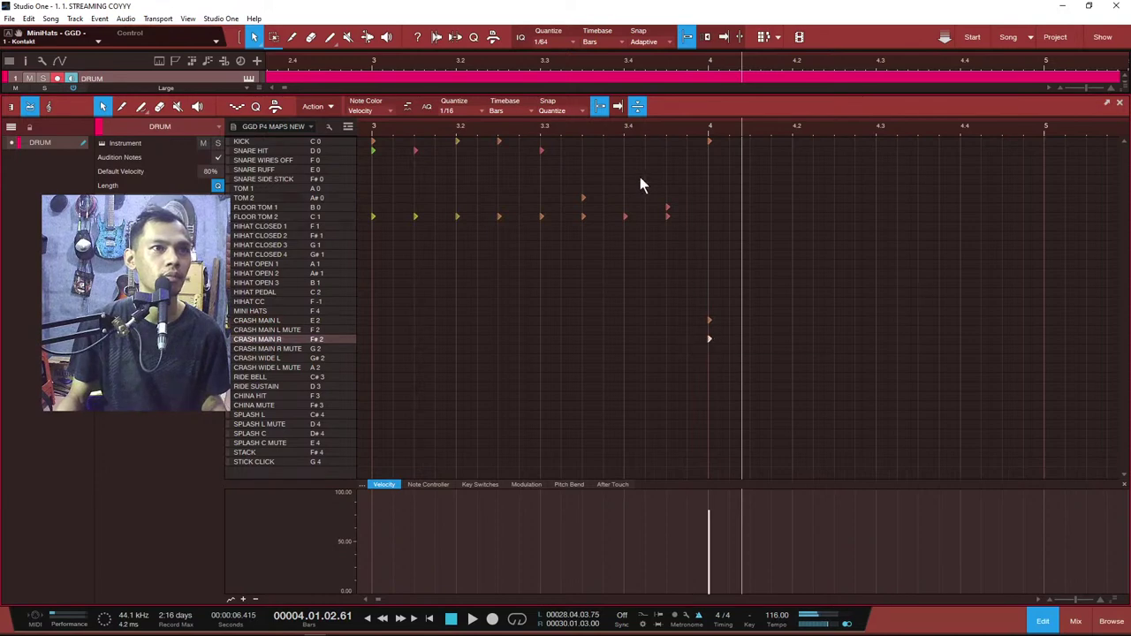
pyautogui.scroll(-3, 527, 124)
pyautogui.click(391, 126)
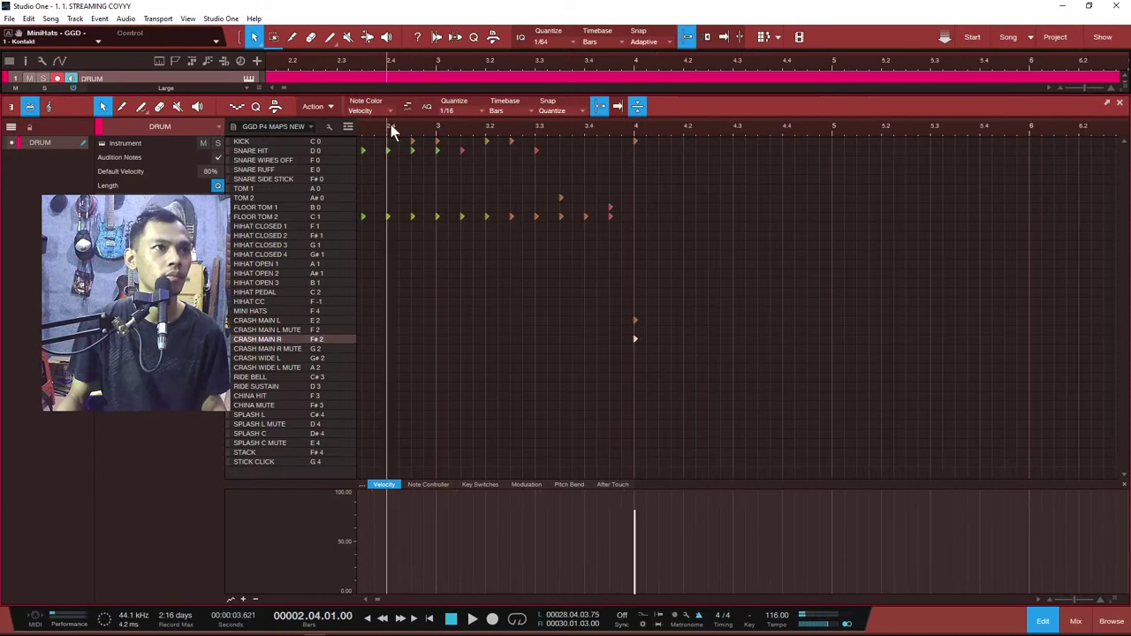
pyautogui.press('space')
pyautogui.hscroll(-4, 580, 215)
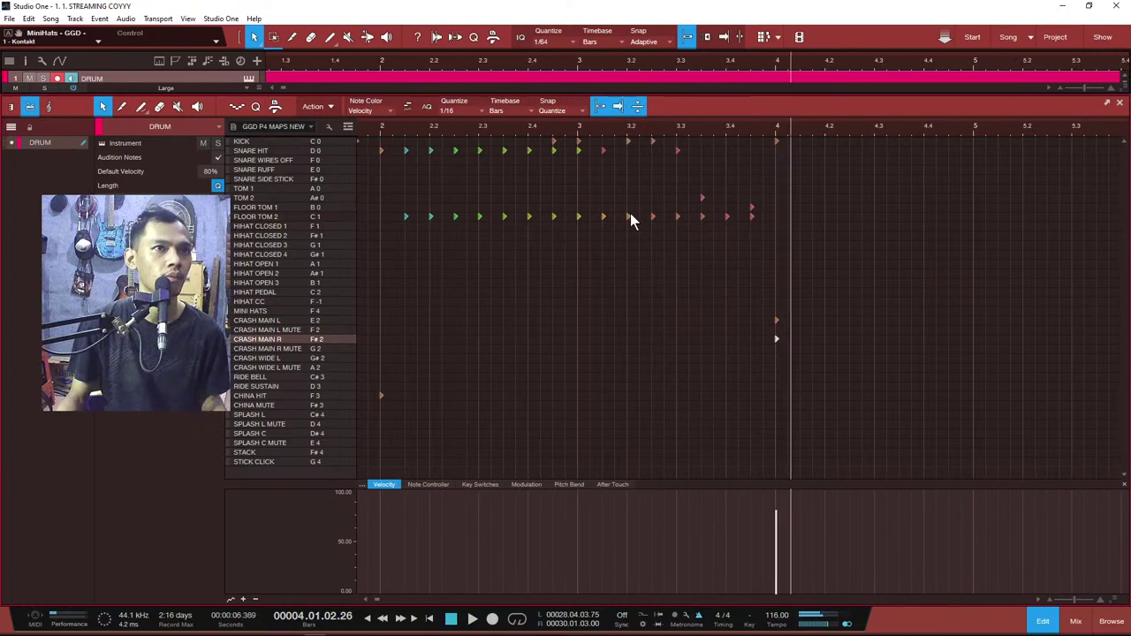
# Step: Swap the Floor Tom 2 hit at 3.4 for a kick of about 80 velocity and play the ending
pyautogui.click(727, 141)
pyautogui.click(648, 127)
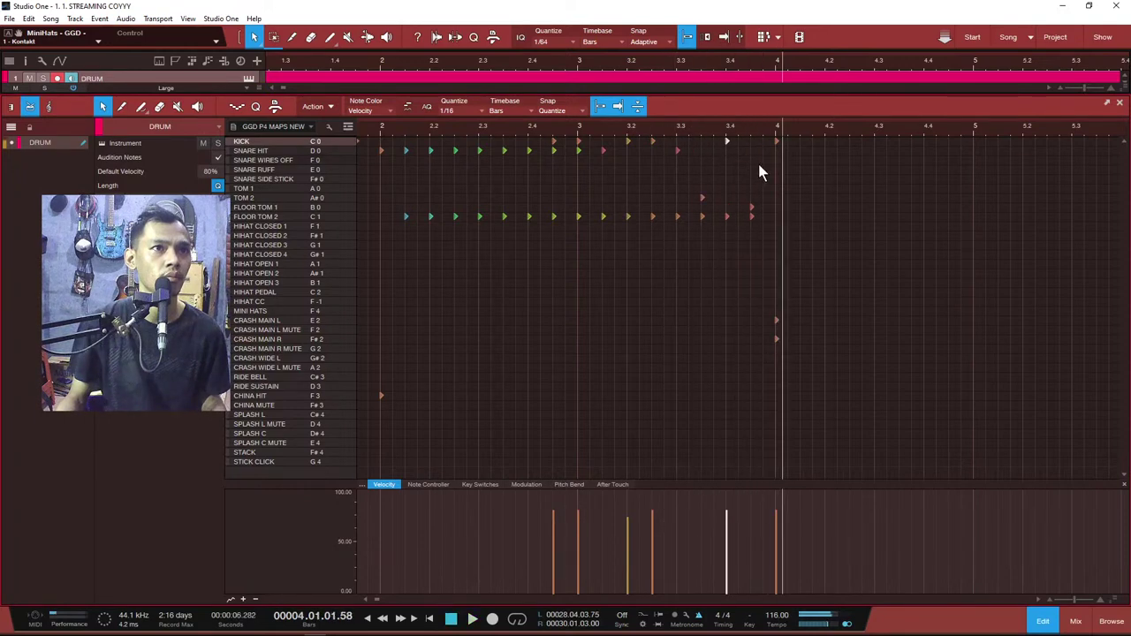
pyautogui.click(725, 216)
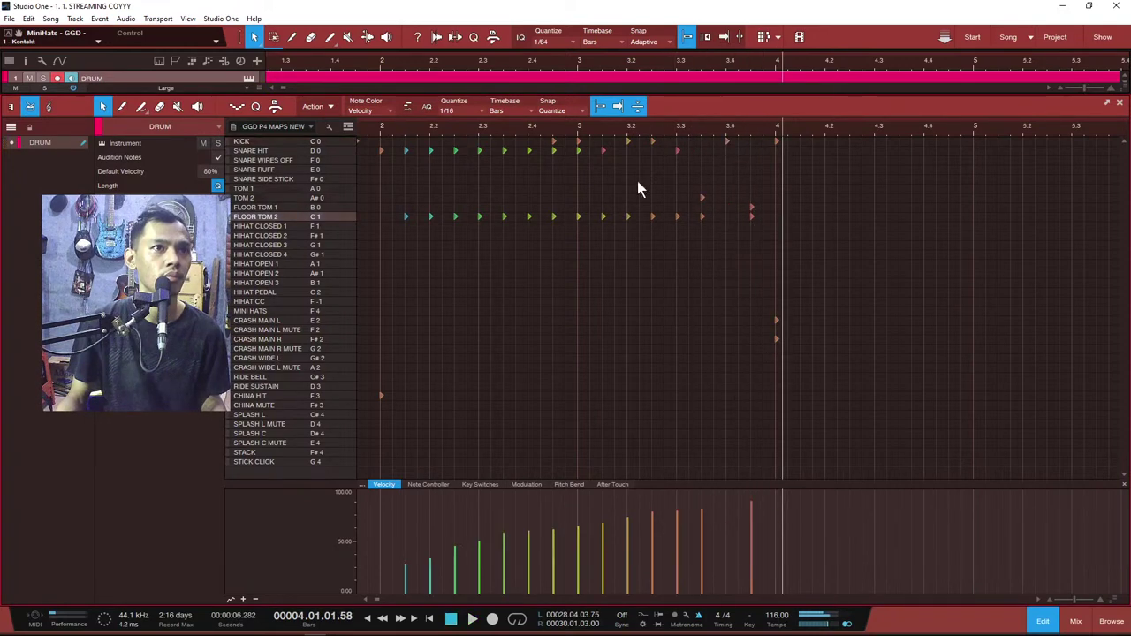
pyautogui.click(561, 127)
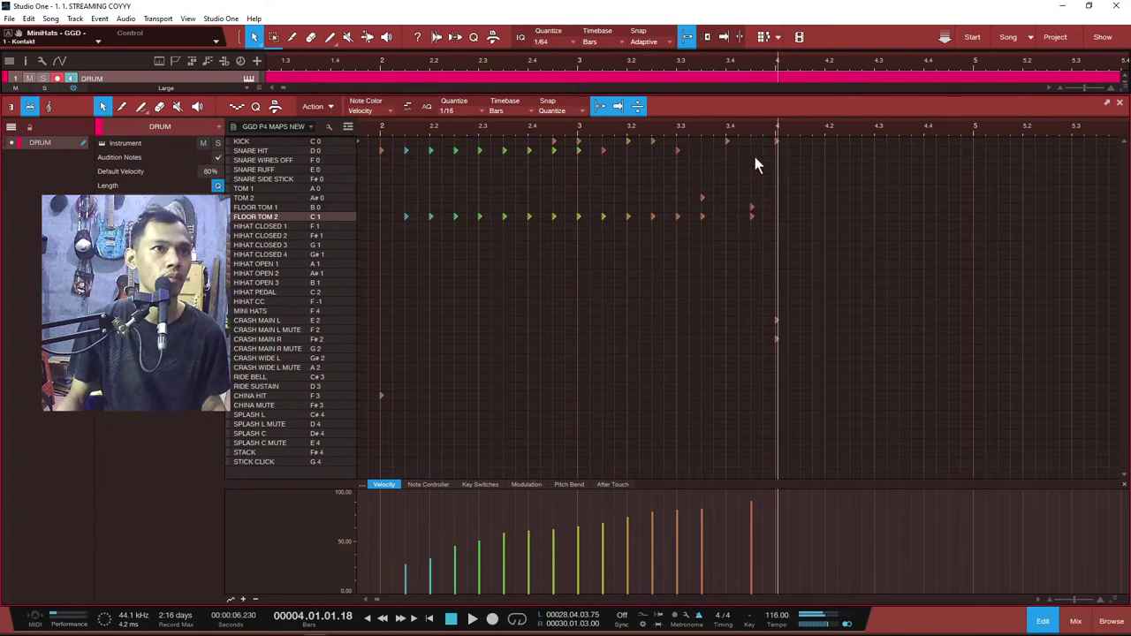
# Step: Move the Floor Tom 1 hit at 3.4.3 onto the Kick row and play the ending from 3.3
pyautogui.moveTo(721, 126); pyautogui.dragTo(743, 195)
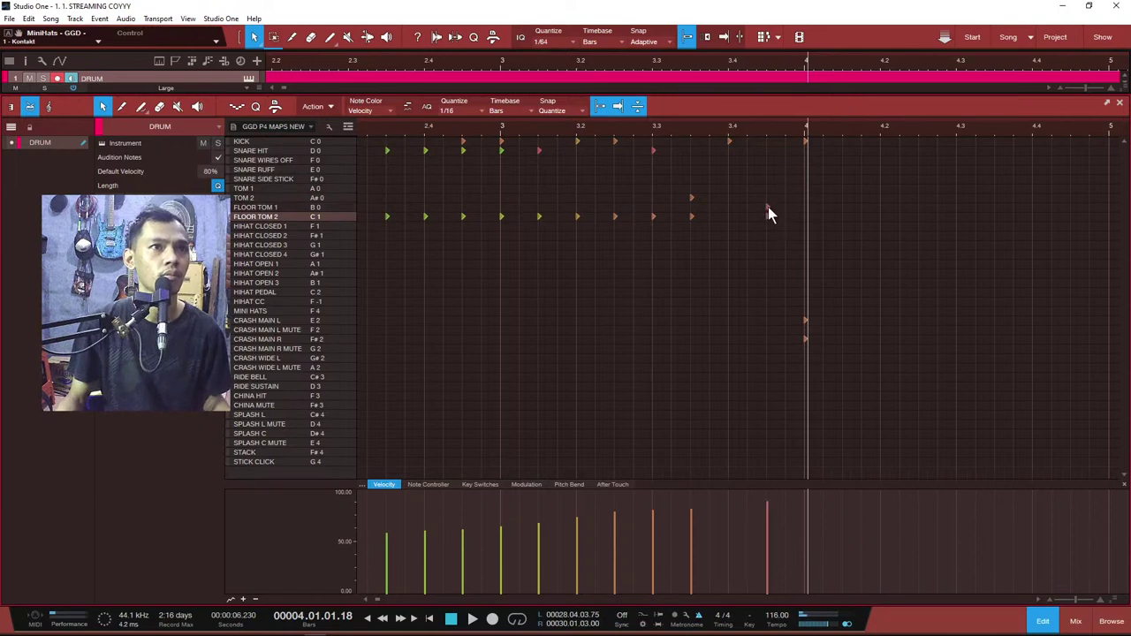
pyautogui.click(768, 209)
pyautogui.click(692, 130)
pyautogui.moveTo(769, 209); pyautogui.dragTo(770, 141)
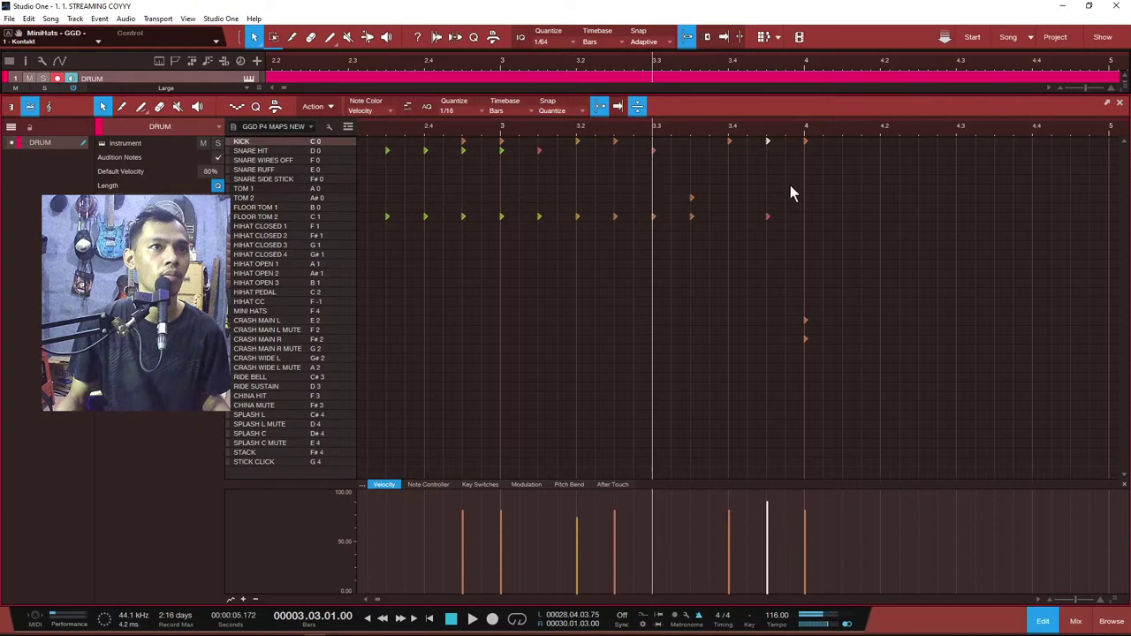
pyautogui.press('space')
pyautogui.press('space')
# Step: Play the whole build-up from before bar 2 and review the transition into the crashes at bar 4
pyautogui.scroll(-3, 780, 128)
pyautogui.press('space')
pyautogui.click(423, 129)
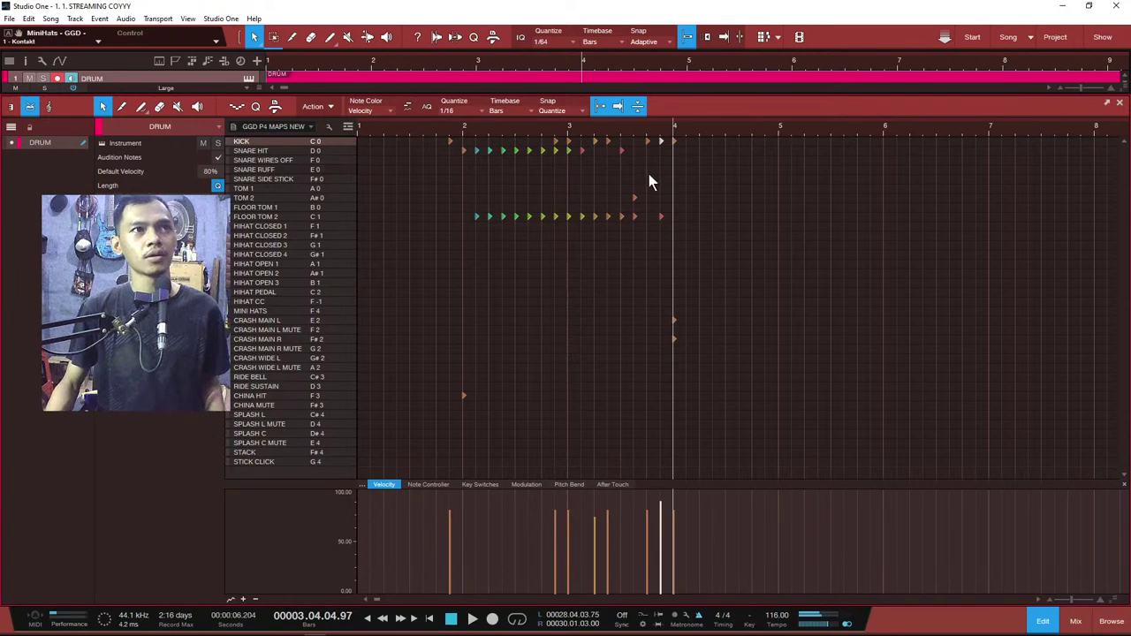
pyautogui.click(580, 127)
pyautogui.press('space')
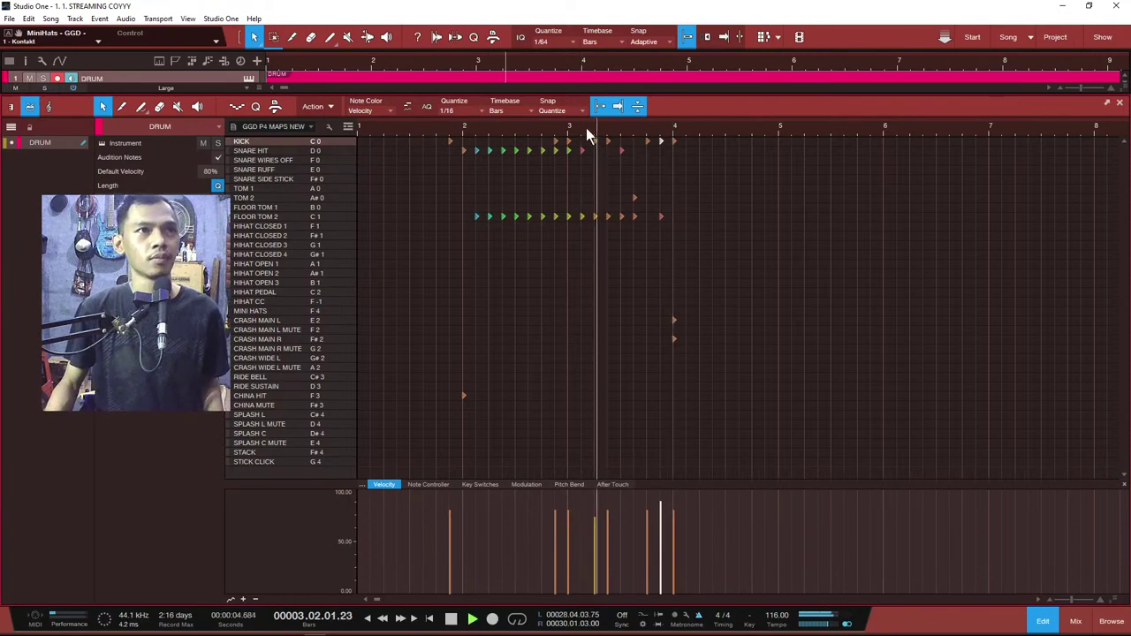
pyautogui.press('space')
pyautogui.scroll(3, 637, 133)
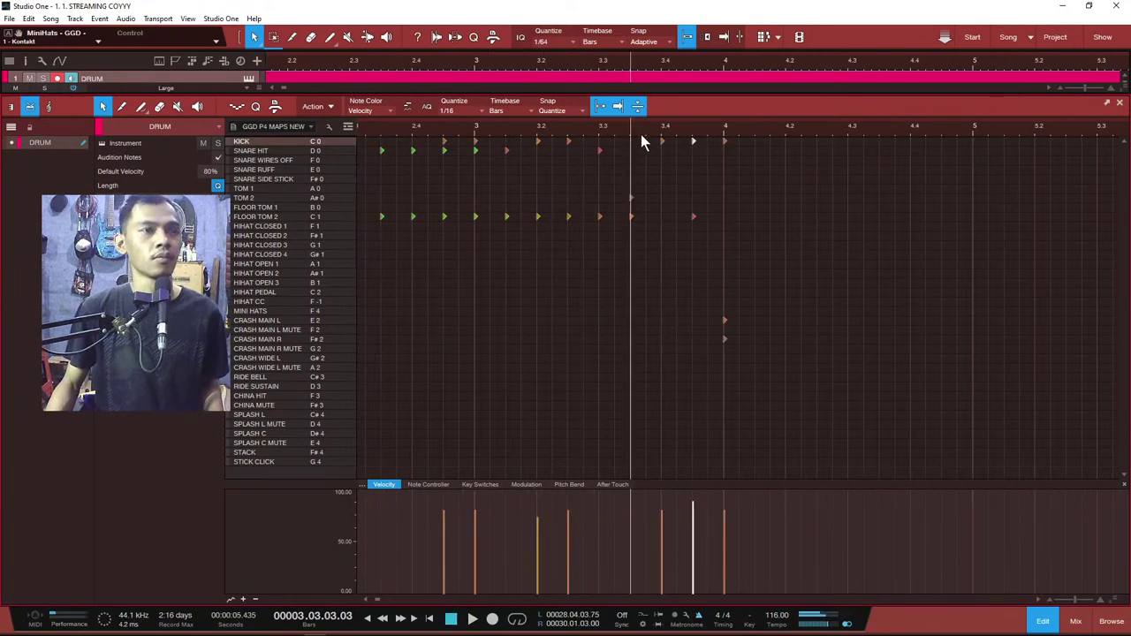
pyautogui.scroll(-4, 583, 135)
pyautogui.click(425, 126)
pyautogui.press('space')
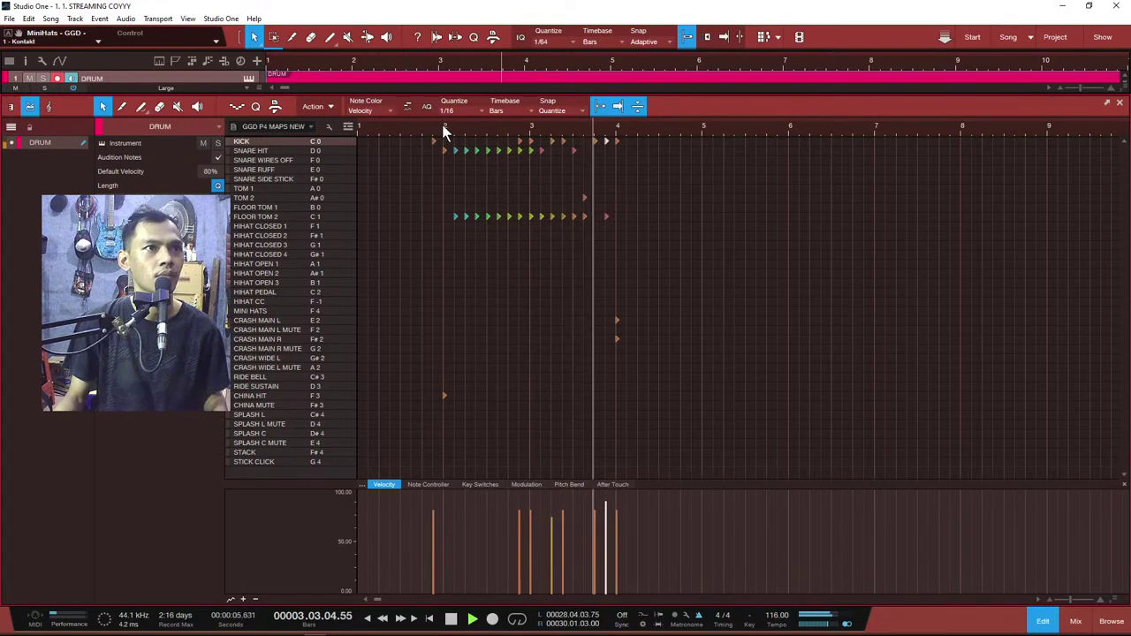
# Step: Swap the kick at 3.4 for a snare hit of about 99 velocity and delete the Floor Tom 2 hit at 3.3
pyautogui.scroll(2, 587, 130)
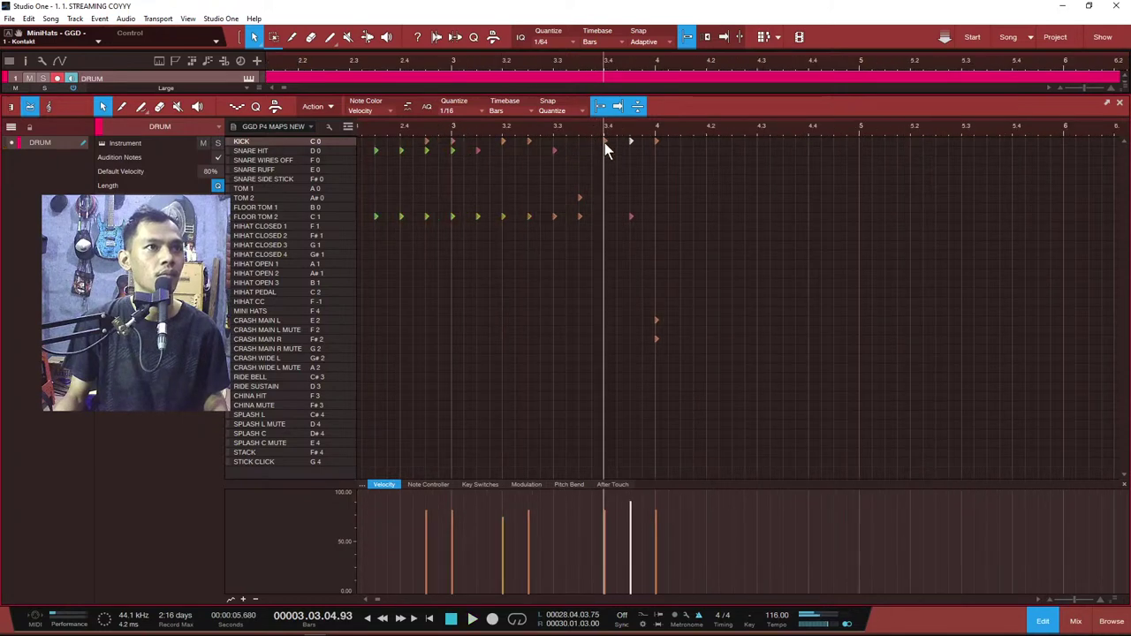
pyautogui.doubleClick(606, 150)
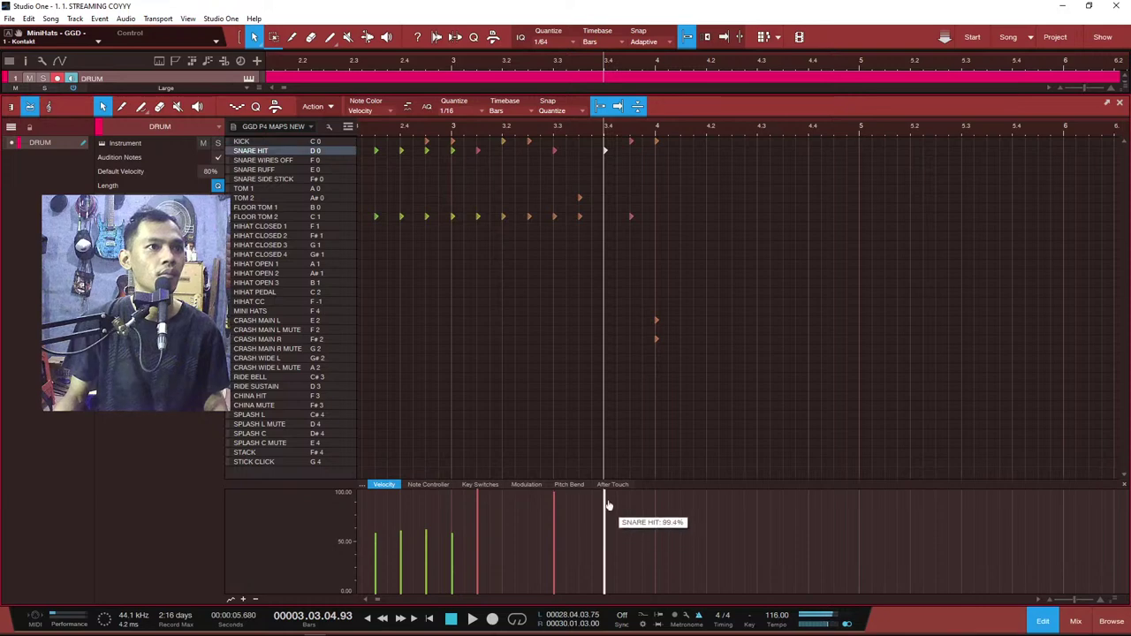
pyautogui.click(424, 129)
pyautogui.press('space')
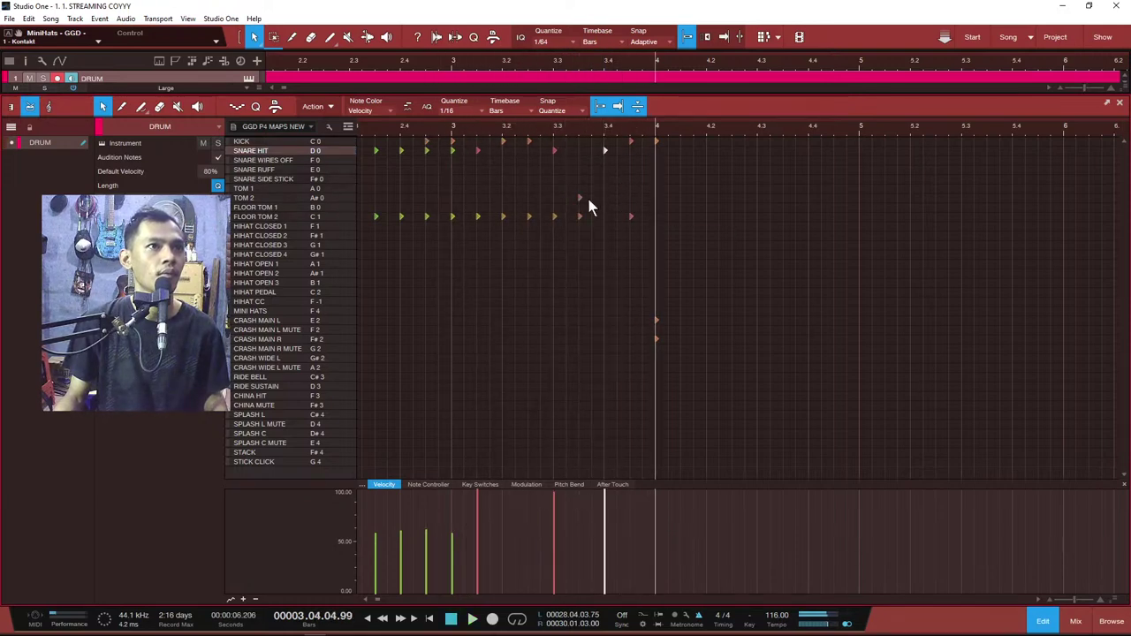
pyautogui.doubleClick(554, 219)
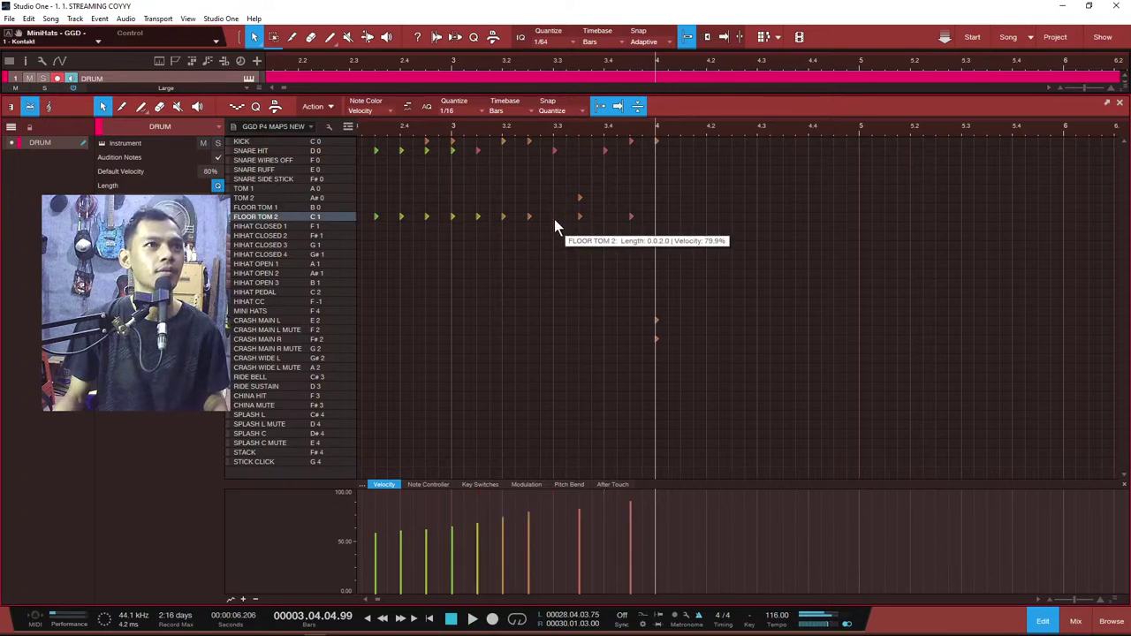
pyautogui.press('space')
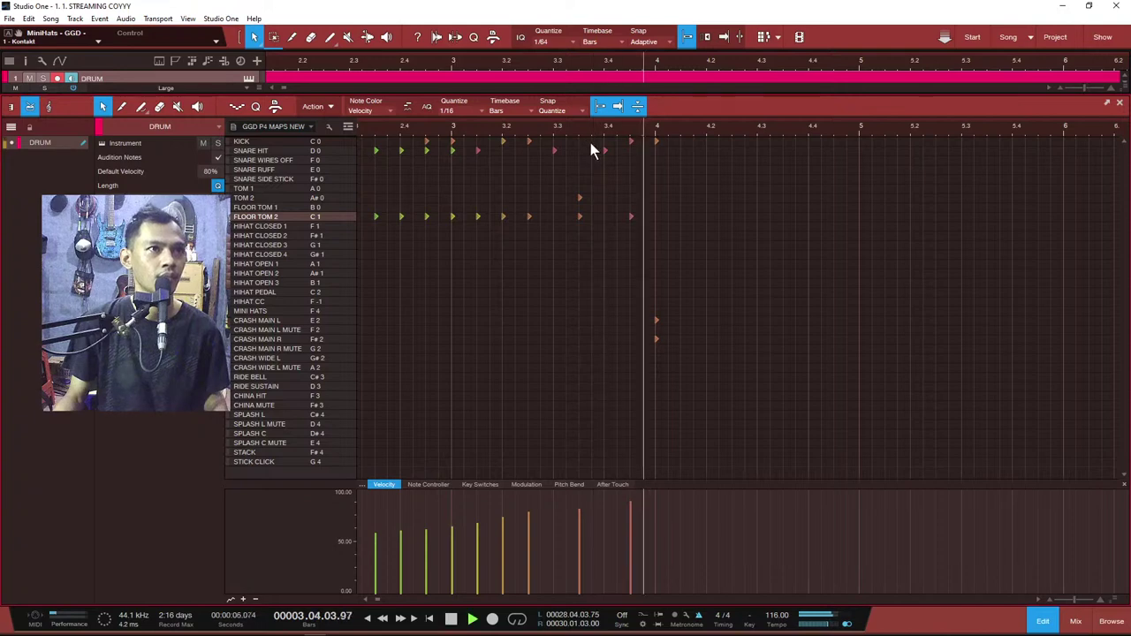
# Step: With 1/64 quantize, add extra snare hits of about 80 velocity one grid step after 3.3 and 3.4, and play the ending
pyautogui.scroll(5, 556, 138)
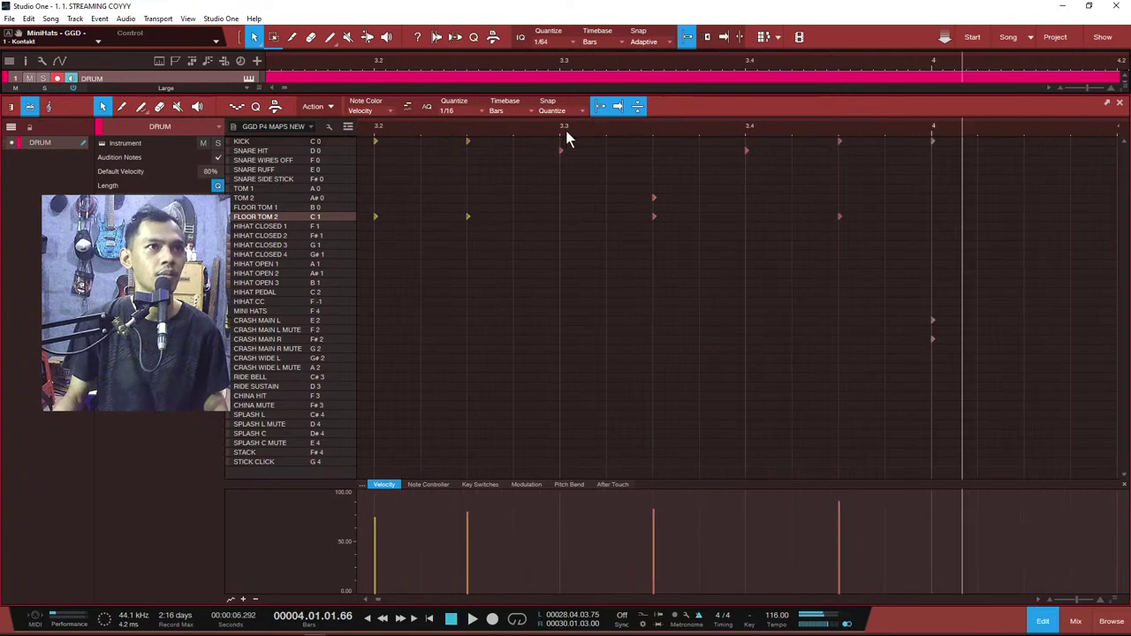
pyautogui.click(468, 113)
pyautogui.click(631, 130)
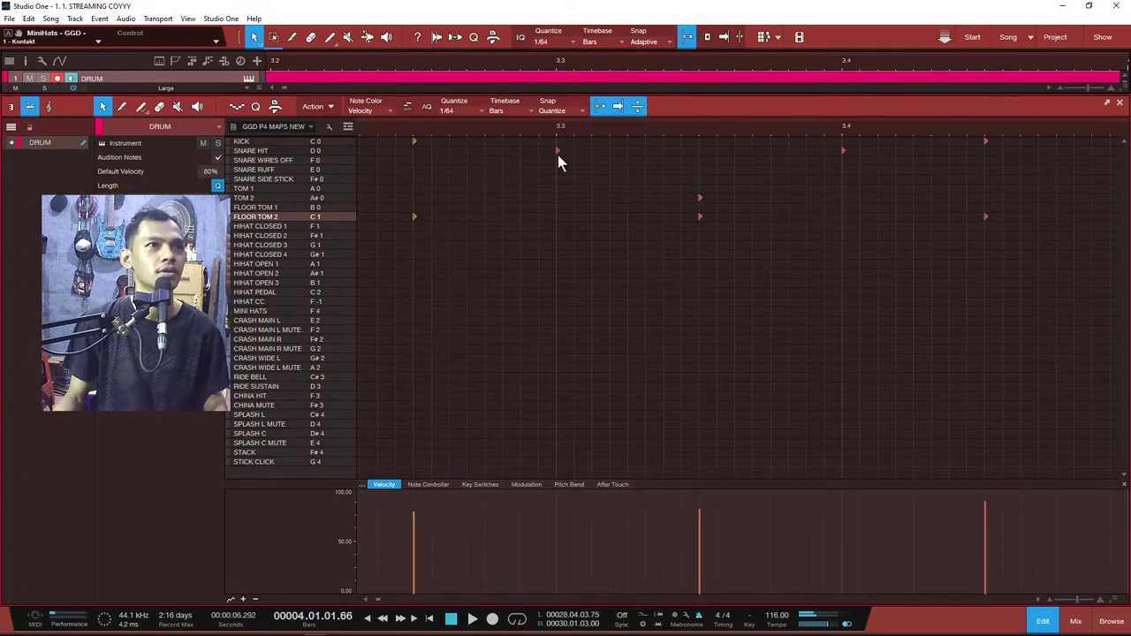
pyautogui.doubleClick(574, 151)
pyautogui.scroll(-5, 571, 131)
pyautogui.doubleClick(526, 126)
pyautogui.doubleClick(673, 150)
pyautogui.scroll(4, 669, 140)
pyautogui.scroll(-4, 588, 135)
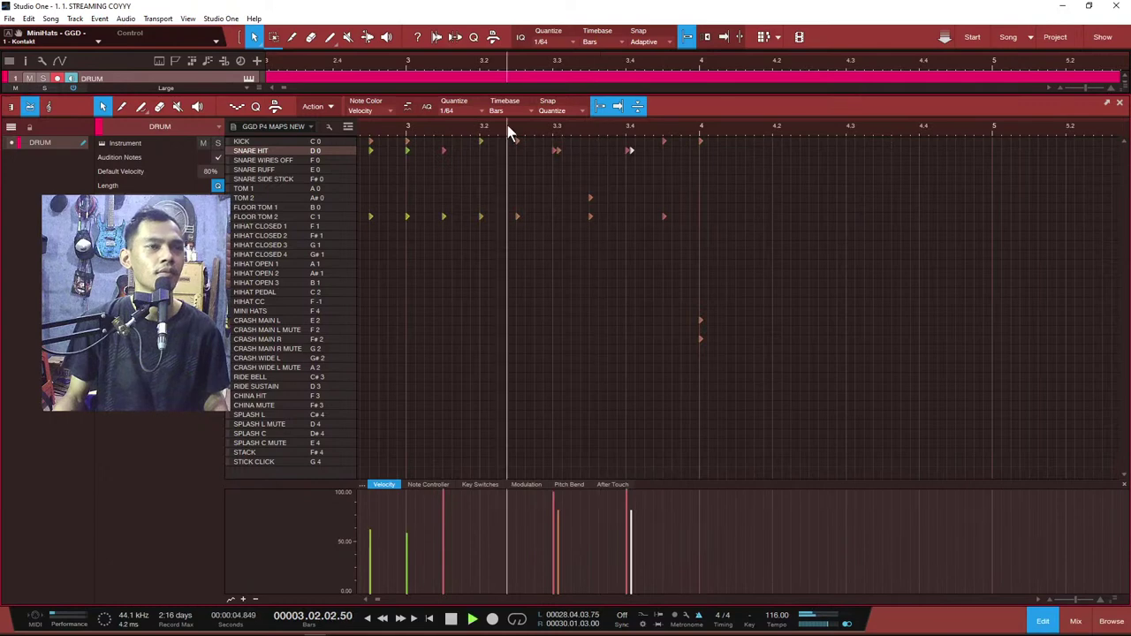
pyautogui.press('space')
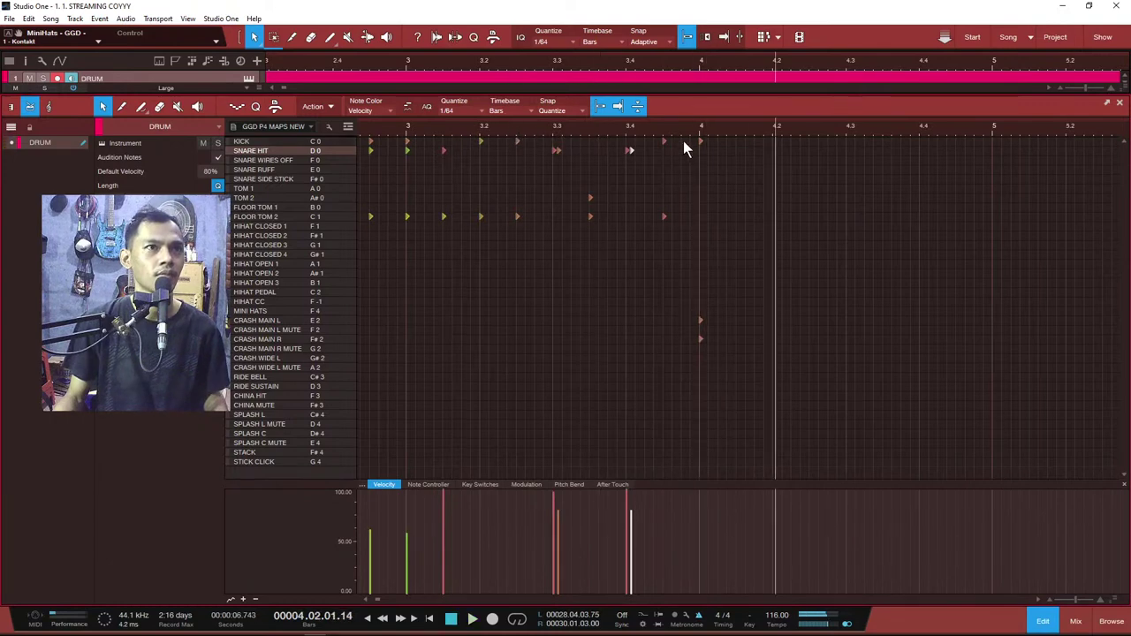
# Step: Play the whole build-up from before bar 2 and review the doubled snare hits
pyautogui.scroll(-4, 690, 129)
pyautogui.click(418, 132)
pyautogui.press('space')
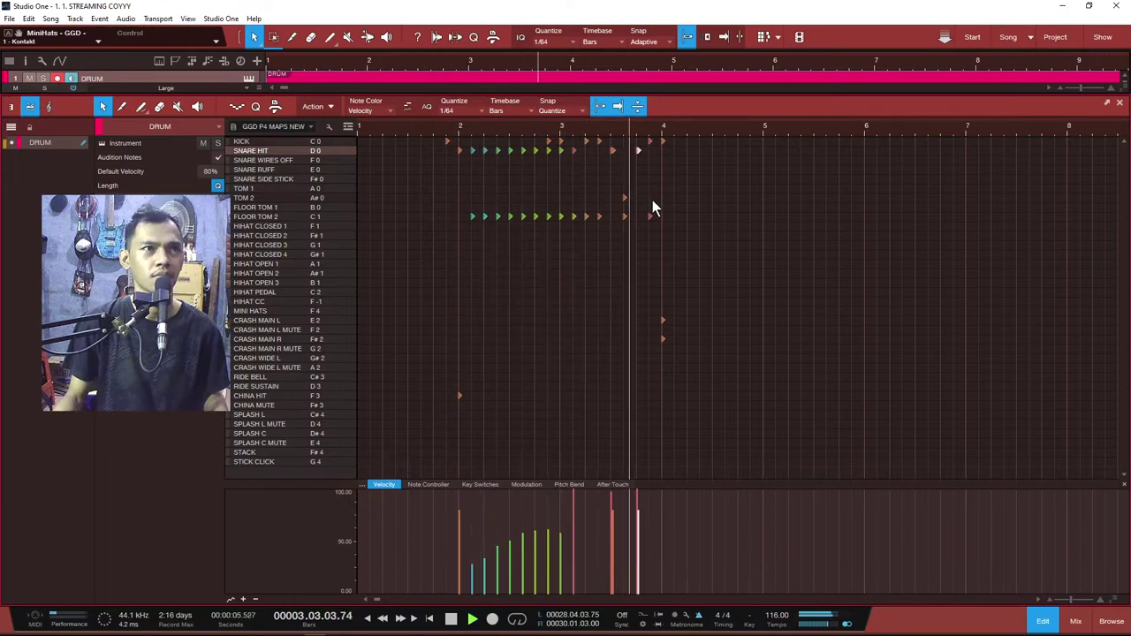
pyautogui.press('space')
# Step: Set quantize to 1/4, add Hihat Open 2 hits on every beat from 4.2 to 5.3, and play the transition
pyautogui.scroll(2, 669, 133)
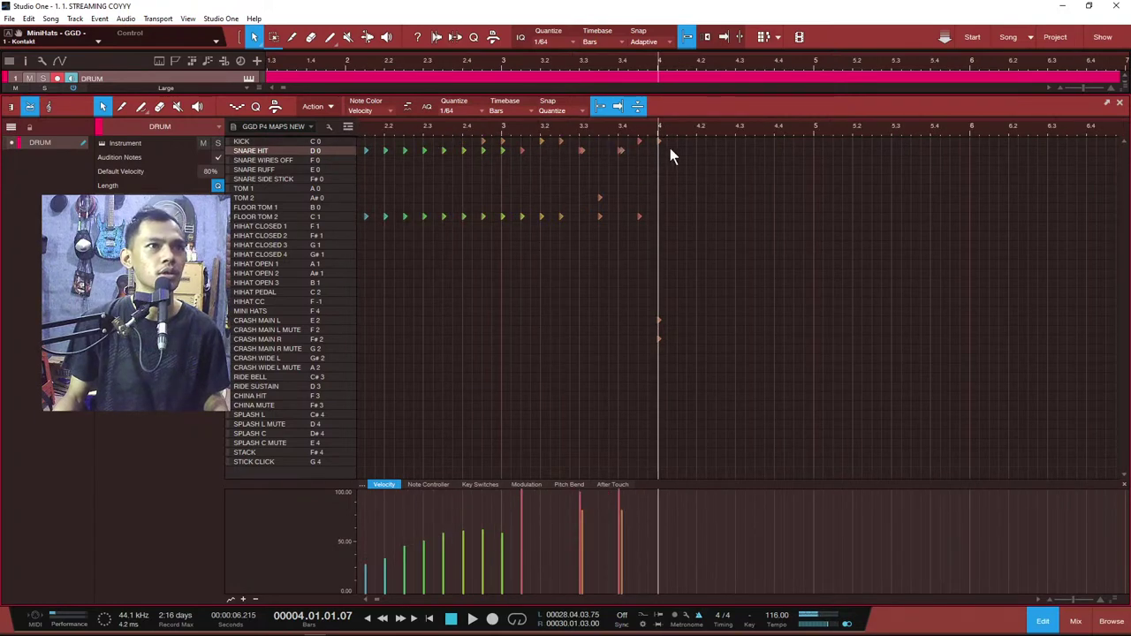
pyautogui.click(485, 116)
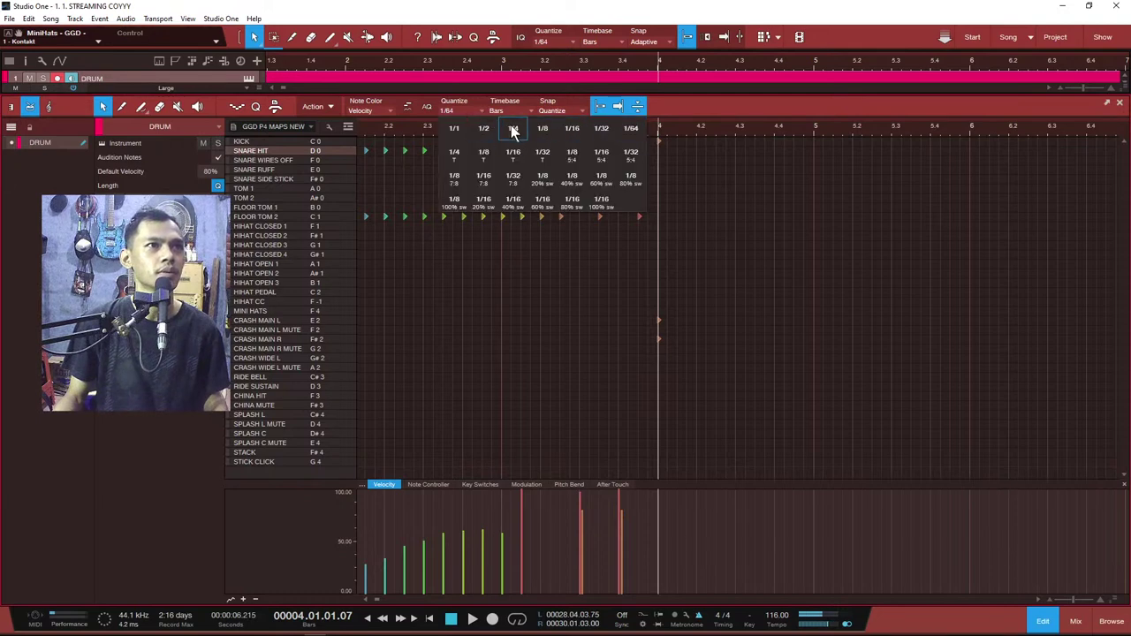
pyautogui.click(513, 130)
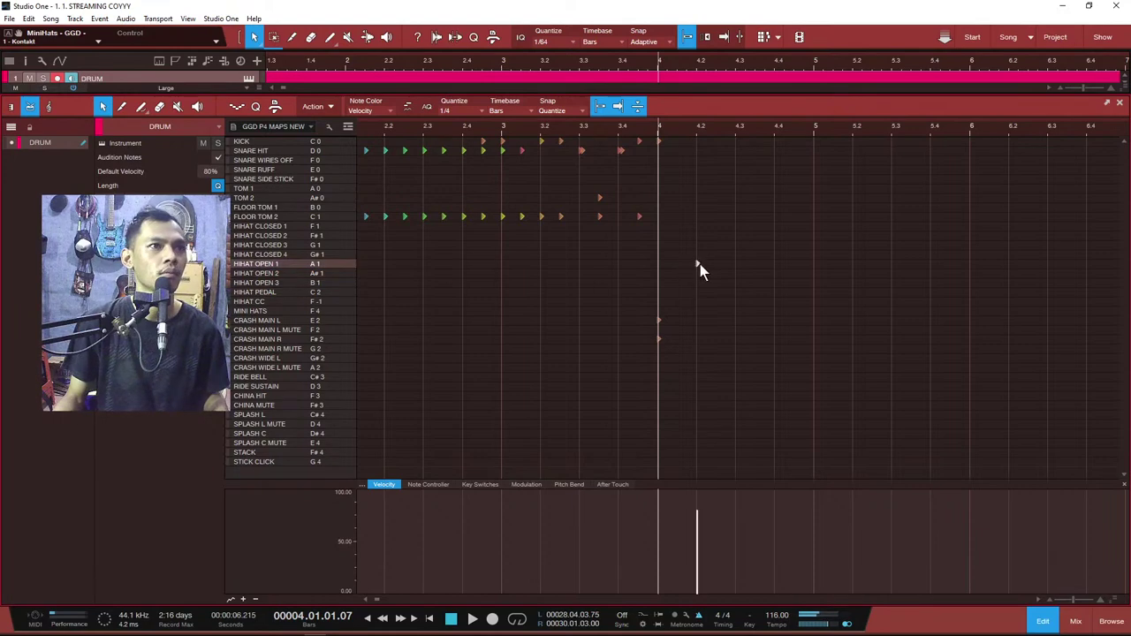
pyautogui.press('d')
pyautogui.press('d')
pyautogui.press('d')
pyautogui.press('d')
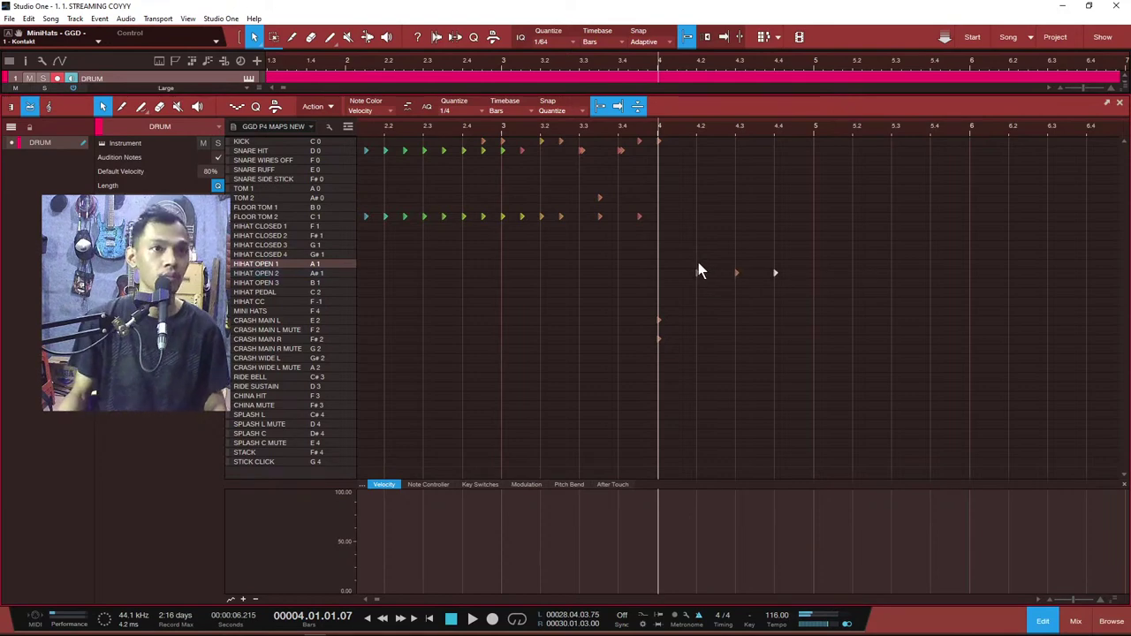
pyautogui.click(513, 129)
pyautogui.press('space')
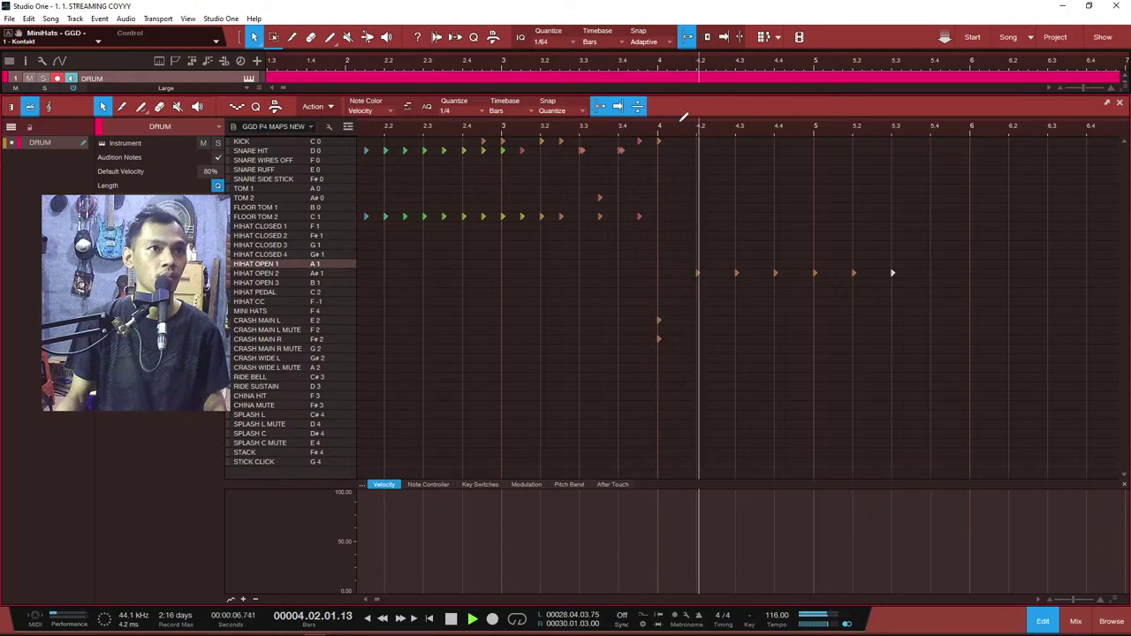
pyautogui.press('space')
# Step: Remove the new Hihat Open 2 series, keeping only a single Hihat Open 1 hit at 4.2
pyautogui.scroll(2, 681, 118)
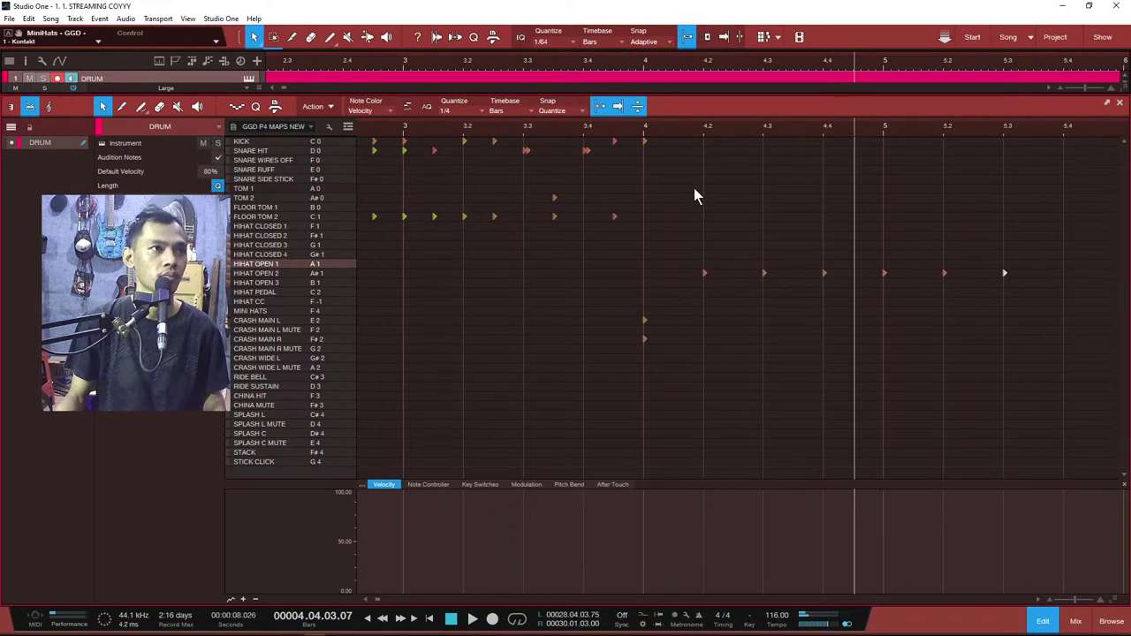
pyautogui.press('Delete')
pyautogui.press('Delete')
pyautogui.press('Delete')
pyautogui.press('Delete')
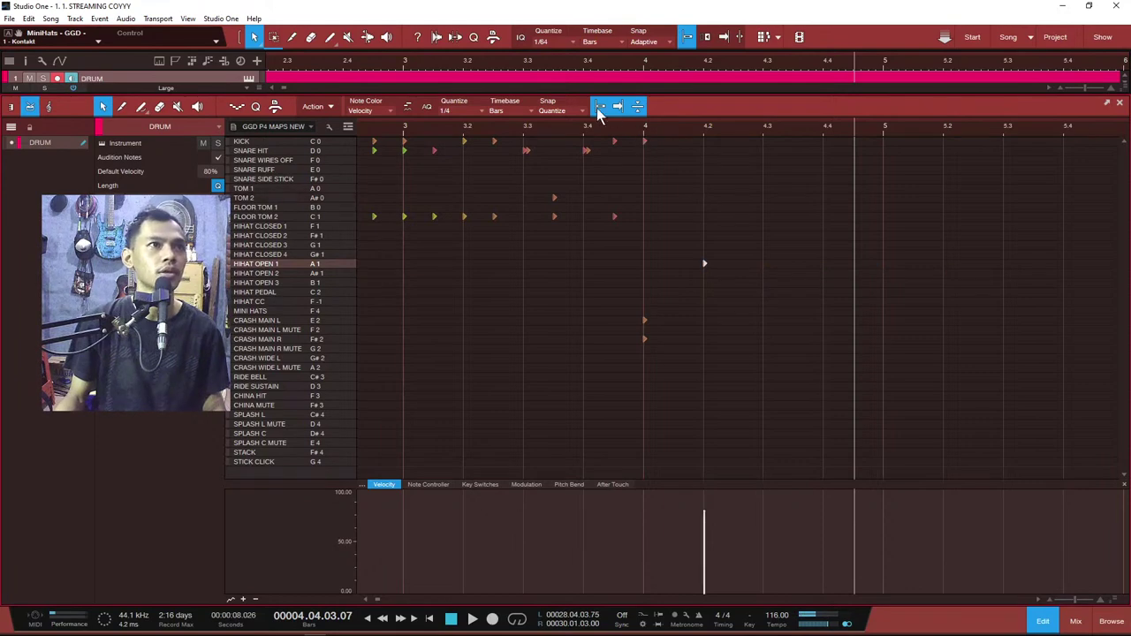
# Step: Set quantize to 1/8 and place Hihat Open 3 hits of about 80 velocity on the off-beats from 4.1.3 to 5.2.3
pyautogui.click(482, 111)
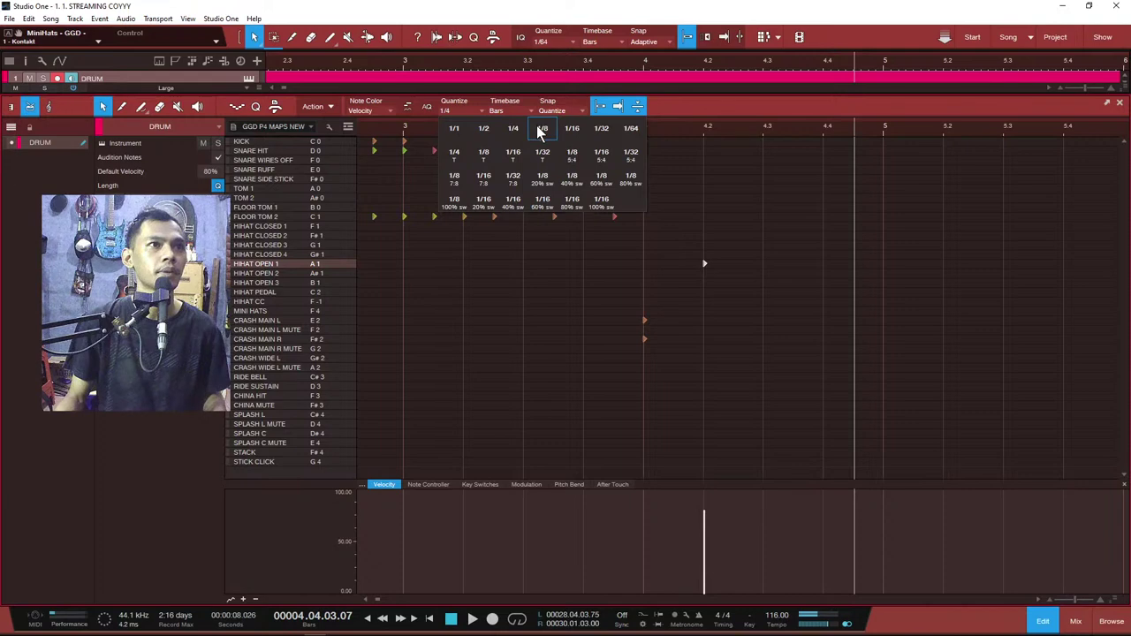
pyautogui.click(542, 131)
pyautogui.moveTo(696, 276); pyautogui.dragTo(693, 301)
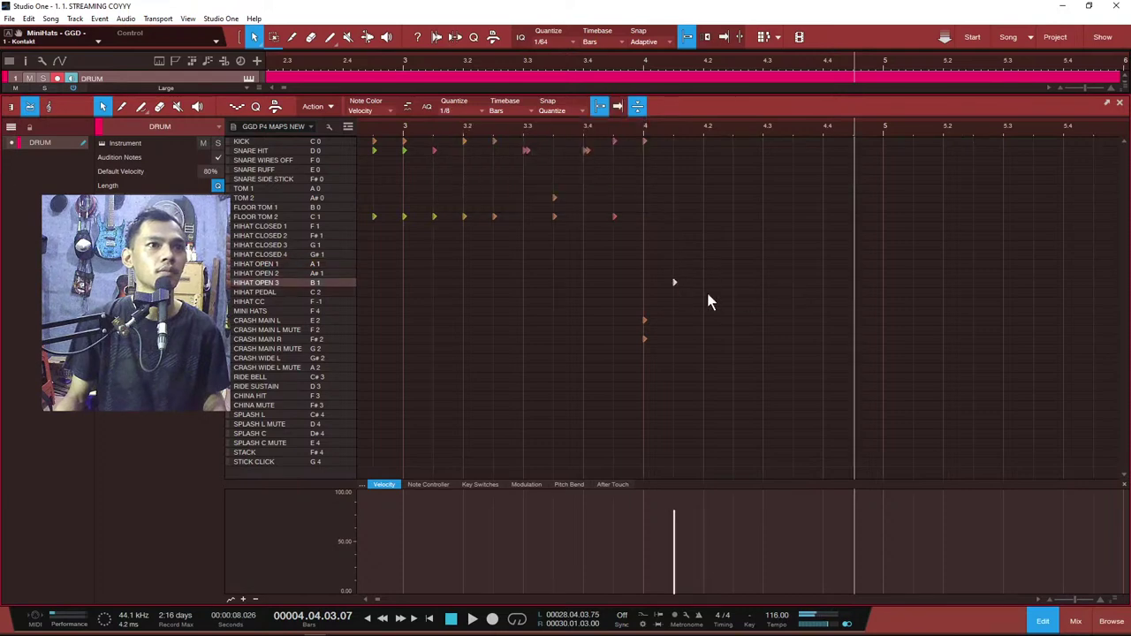
pyautogui.click(732, 284)
pyautogui.moveTo(644, 270); pyautogui.dragTo(807, 301)
pyautogui.press('d')
pyautogui.press('d')
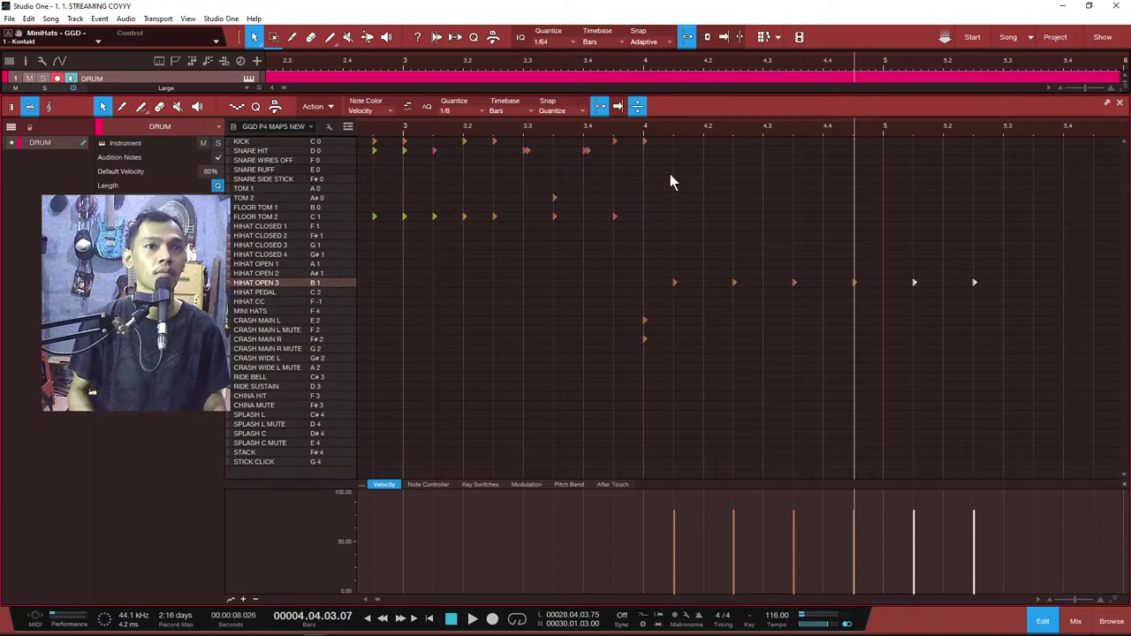
# Step: Move all the Hihat Open 3 hits to Hihat Open 2 and shift them onto the beats starting at 4.2, playing the result
pyautogui.moveTo(645, 260); pyautogui.dragTo(1068, 301)
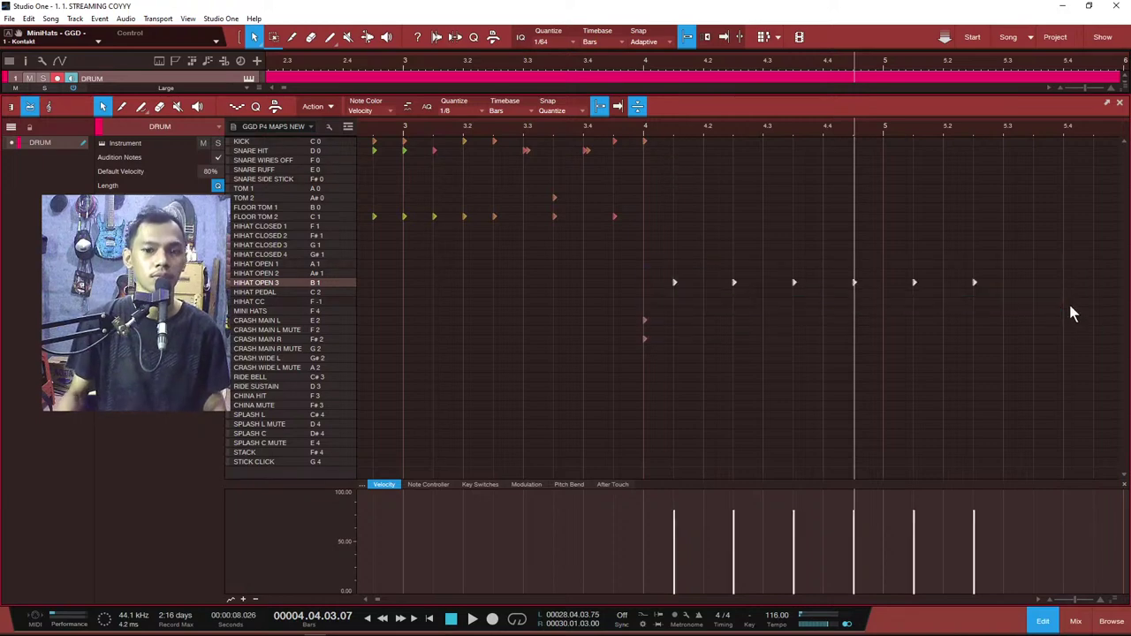
pyautogui.press('Up')
pyautogui.click(540, 128)
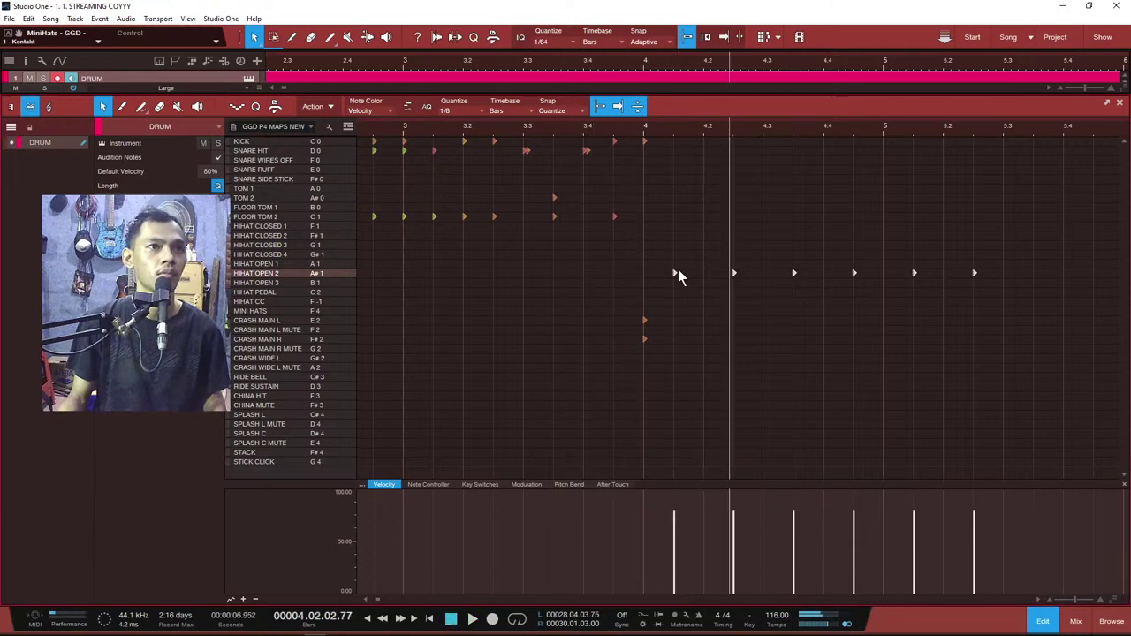
pyautogui.moveTo(676, 274); pyautogui.dragTo(706, 273)
pyautogui.click(539, 127)
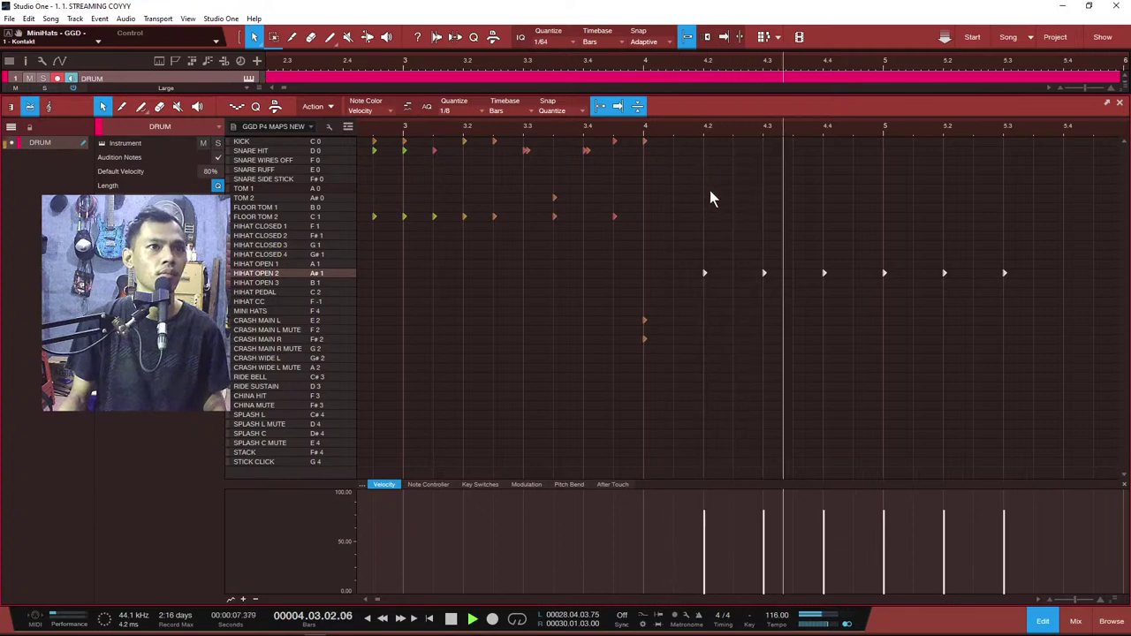
# Step: Delete every Hihat Open 2 hit except the one at 4.2
pyautogui.click(744, 282)
pyautogui.moveTo(732, 260); pyautogui.dragTo(1023, 303)
pyautogui.press('Delete')
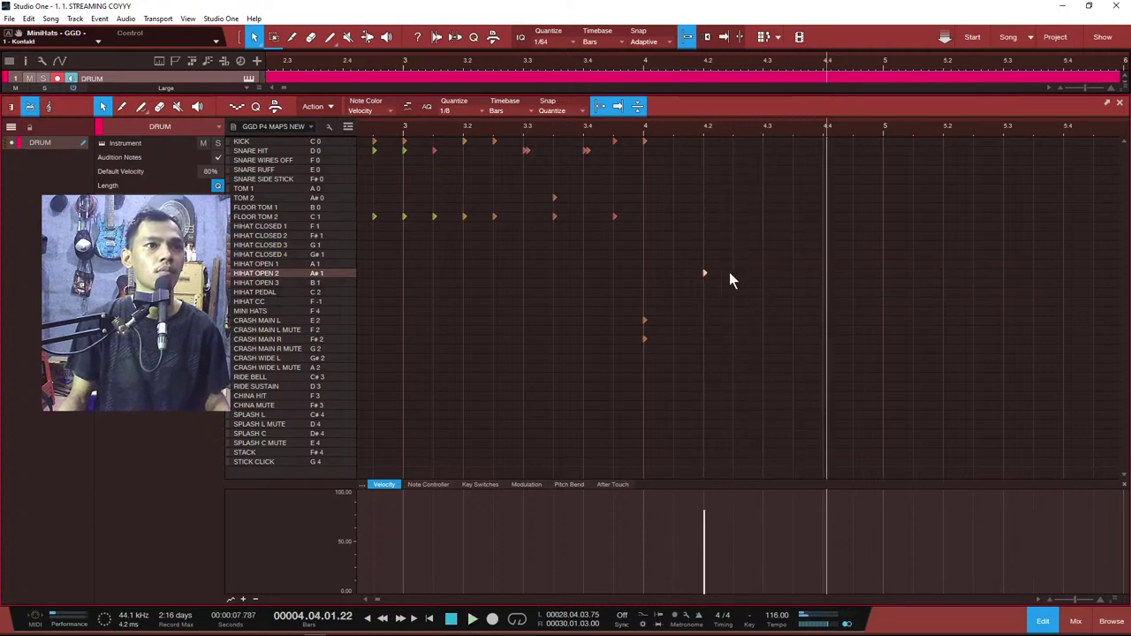
# Step: Fill the Hihat Open 2 row with eighth-note hits from 4.2 to 5.2.3 and play the transition
pyautogui.click(735, 273)
pyautogui.press('d')
pyautogui.press('d')
pyautogui.press('d')
pyautogui.press('d')
pyautogui.doubleClick(581, 129)
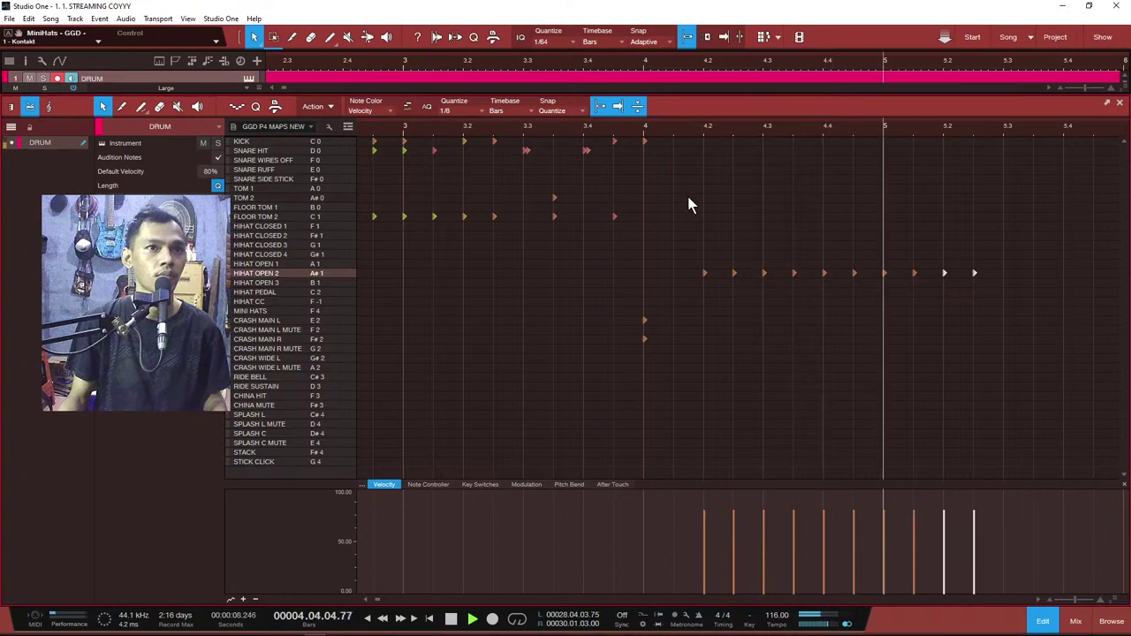
# Step: Undo the eighth-note Hihat Open 2 hits added after 4.2
pyautogui.hotkey('ctrl', 'z')
pyautogui.hotkey('ctrl', 'z')
pyautogui.hotkey('ctrl', 'z')
pyautogui.hotkey('ctrl', 'z')
pyautogui.hotkey('ctrl', 'z')
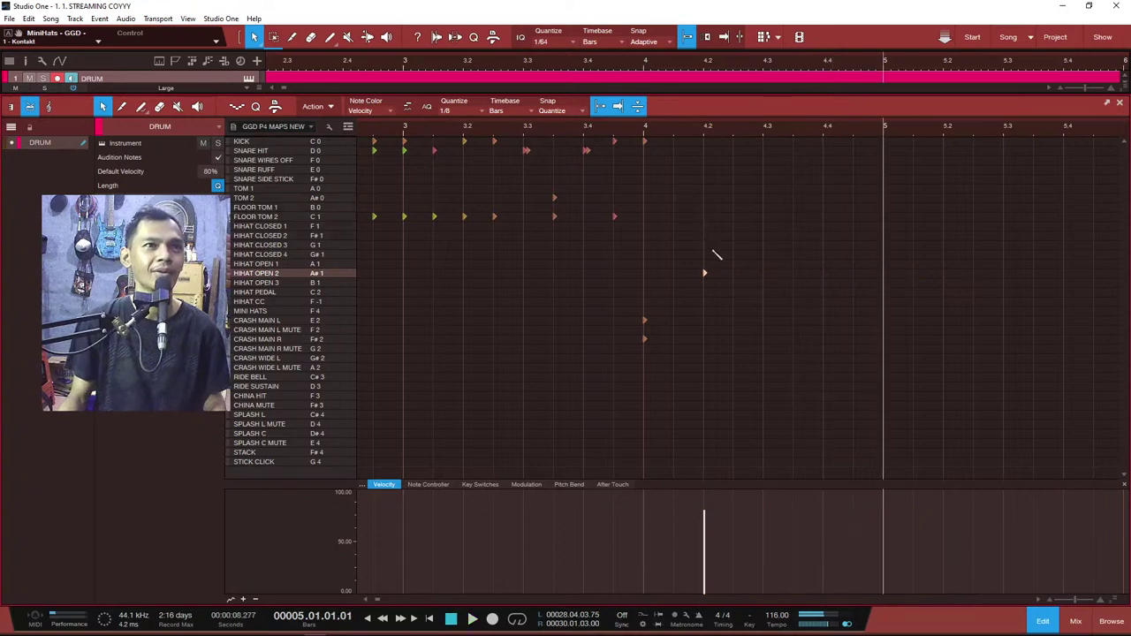
# Step: Add Hihat Open 2 hits of about 80 velocity on every beat from 4.3 to bar 6, and play from about bar 3
pyautogui.click(764, 275)
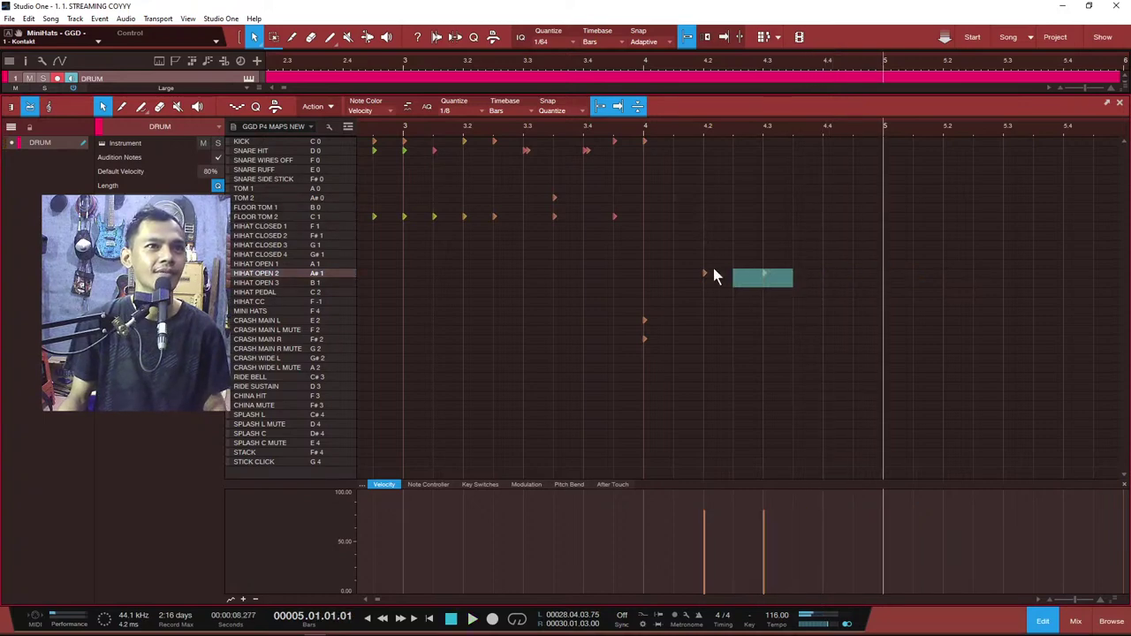
pyautogui.press('d')
pyautogui.press('d')
pyautogui.press('d')
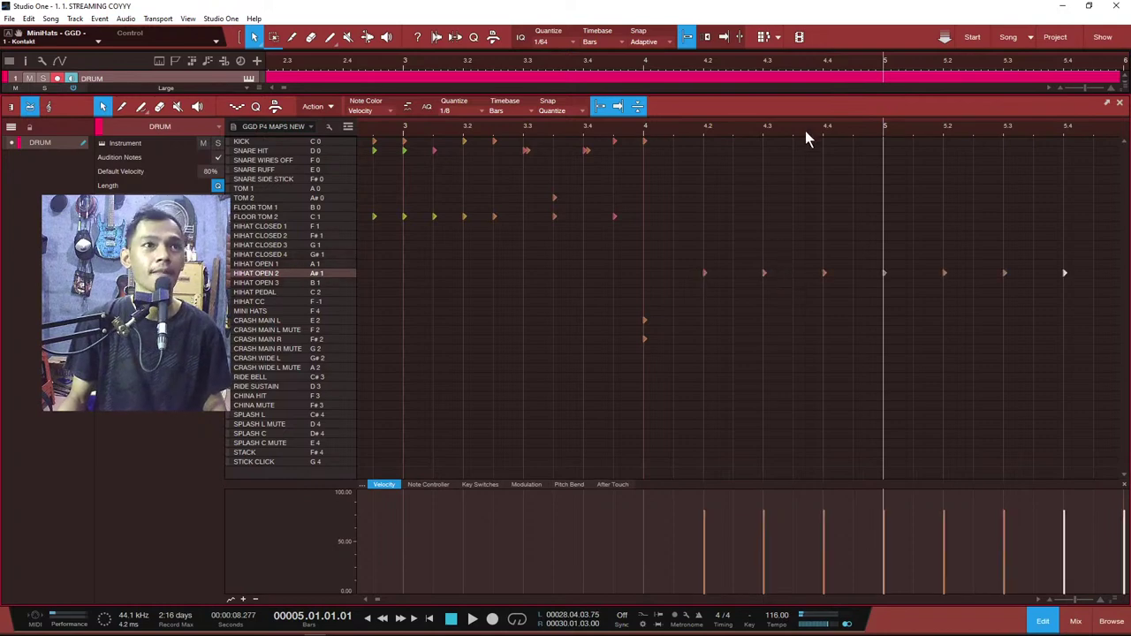
pyautogui.scroll(-3, 805, 128)
pyautogui.click(534, 124)
pyautogui.press('space')
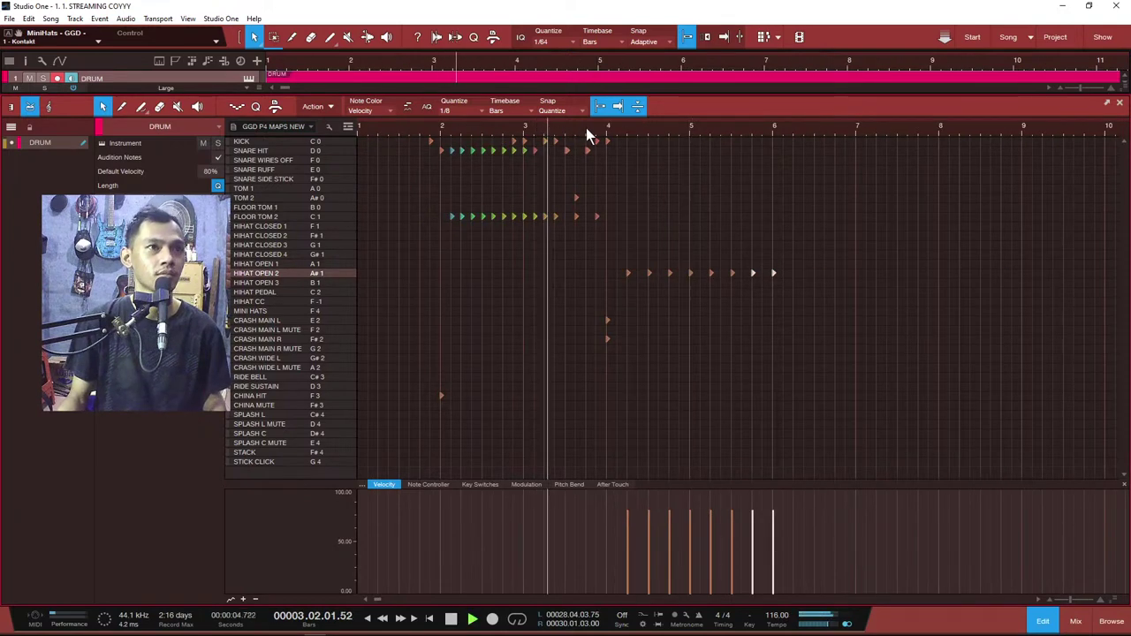
pyautogui.scroll(3, 587, 124)
pyautogui.press('space')
# Step: Add a snare hit at 4.2 with about 95 velocity and play the passage from 3.3
pyautogui.scroll(3, 648, 152)
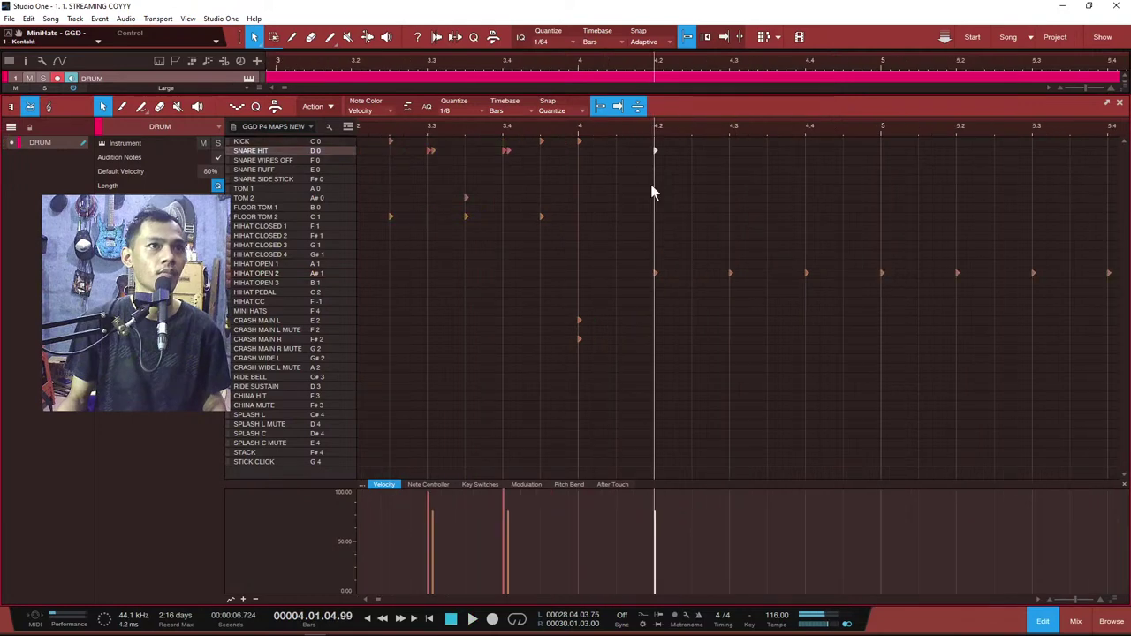
pyautogui.moveTo(658, 534); pyautogui.dragTo(657, 522)
pyautogui.click(427, 126)
pyautogui.press('space')
pyautogui.press('space')
# Step: Add kick hits of about 80 velocity at 4.2.3 and 4.3, playing the groove
pyautogui.doubleClick(695, 140)
pyautogui.click(555, 127)
pyautogui.press('space')
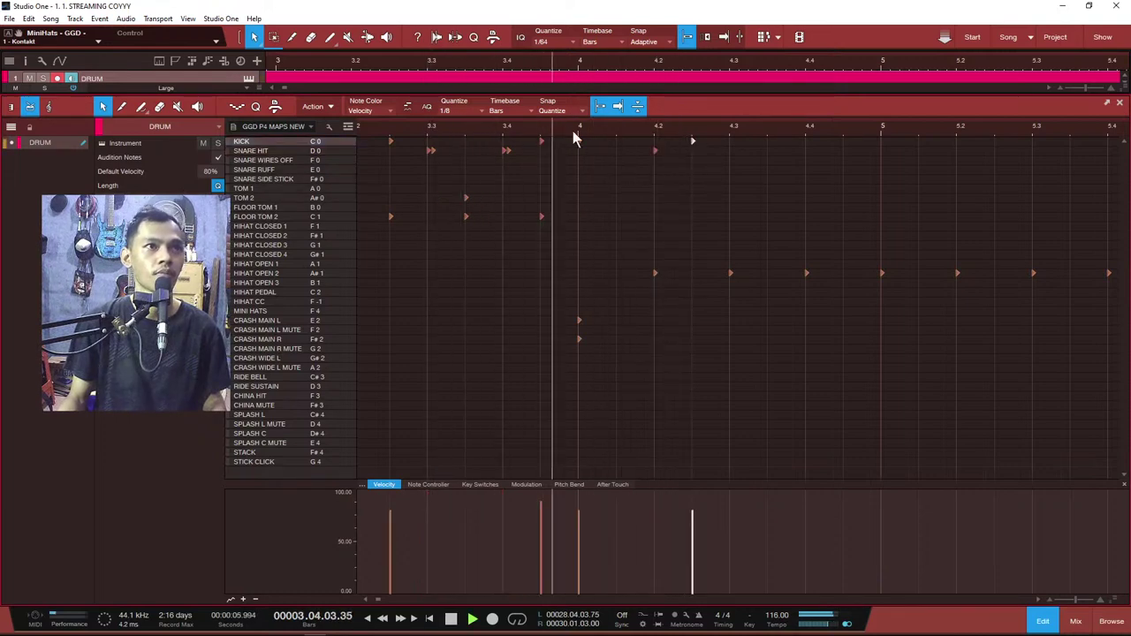
pyautogui.press('space')
pyautogui.doubleClick(730, 140)
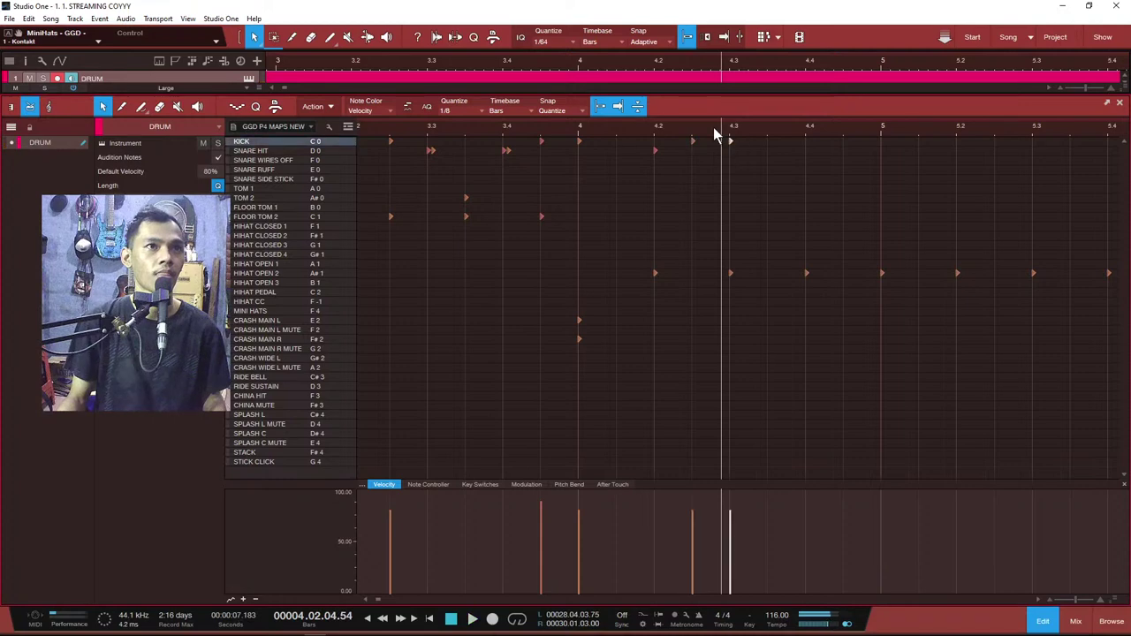
pyautogui.scroll(-5, 715, 130)
pyautogui.click(626, 128)
pyautogui.press('space')
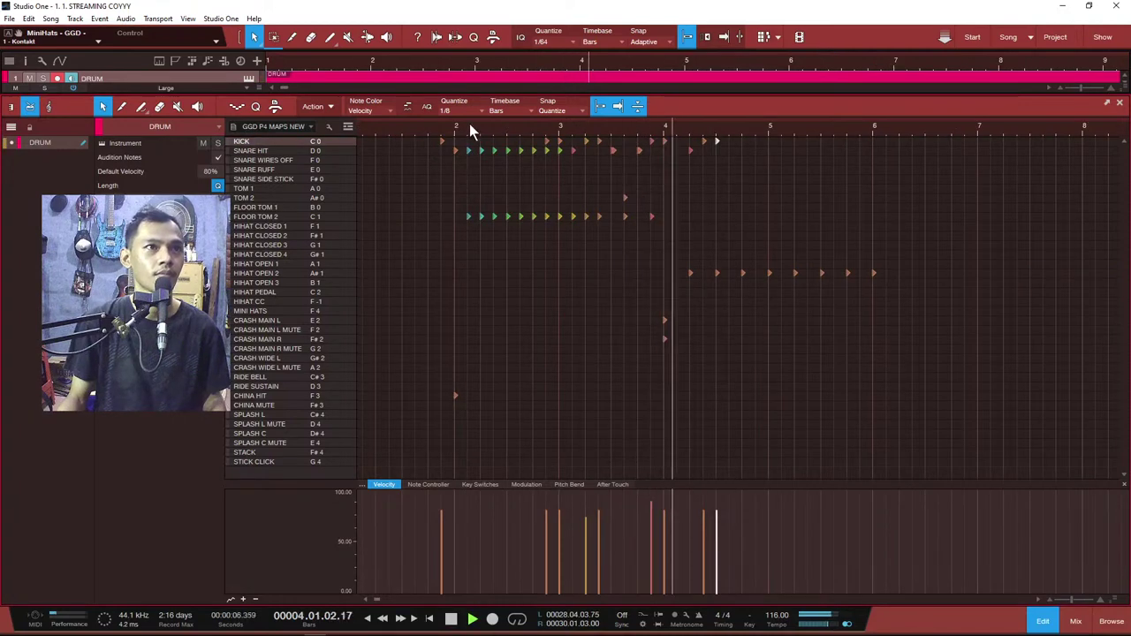
# Step: Add a snare hit at 4.4, raise its velocity to about 100, and play the groove
pyautogui.doubleClick(742, 151)
pyautogui.scroll(3, 747, 368)
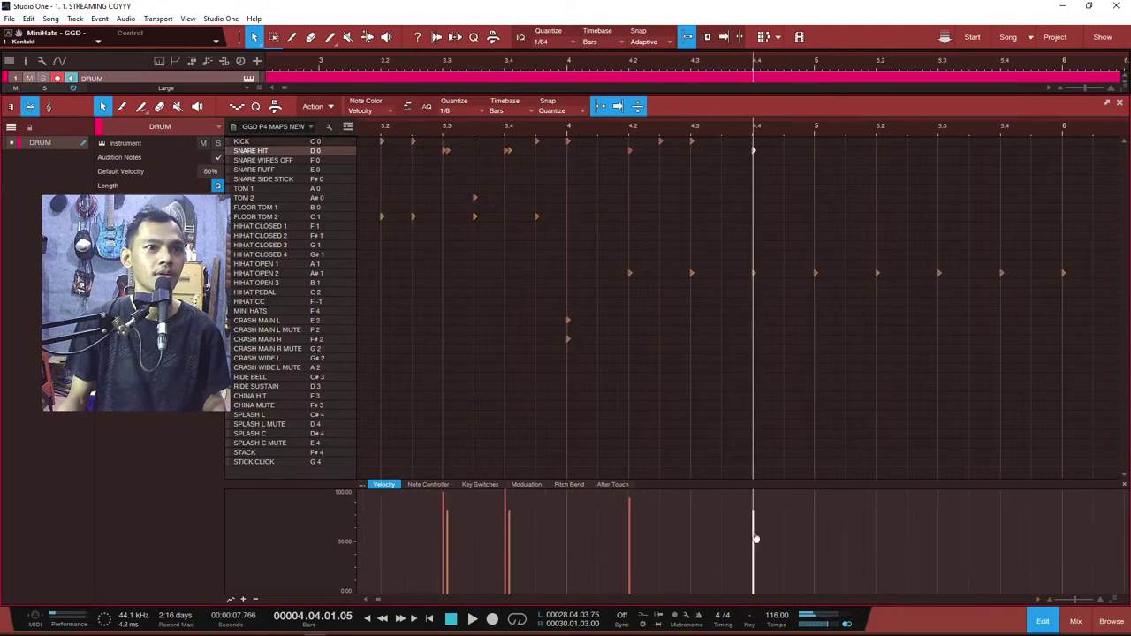
pyautogui.moveTo(755, 537); pyautogui.dragTo(755, 501)
pyautogui.press('space')
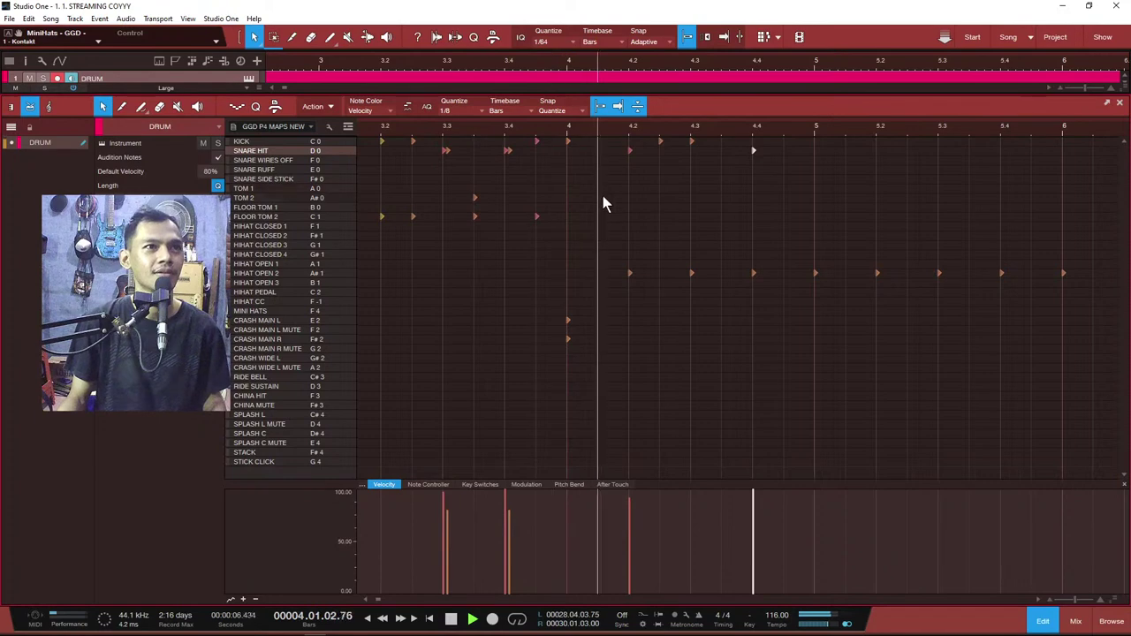
# Step: Set the editor's quantize grid to 1/16 and add a kick hit of about 80 velocity at 4.3.4, playing the groove
pyautogui.press('space')
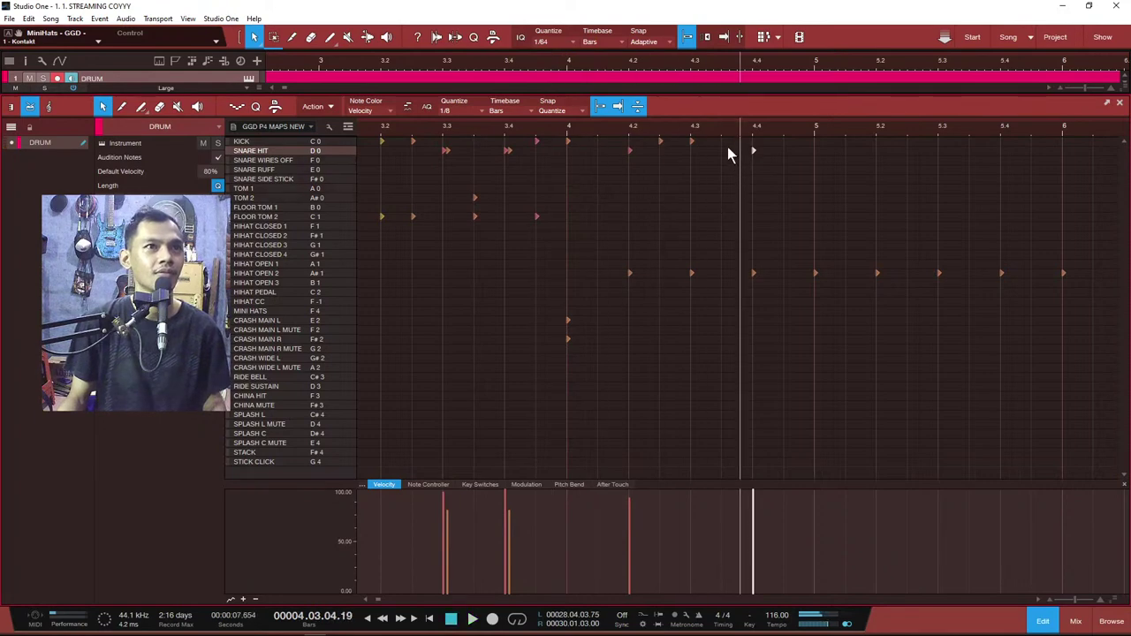
pyautogui.scroll(-3, 606, 126)
pyautogui.press('space')
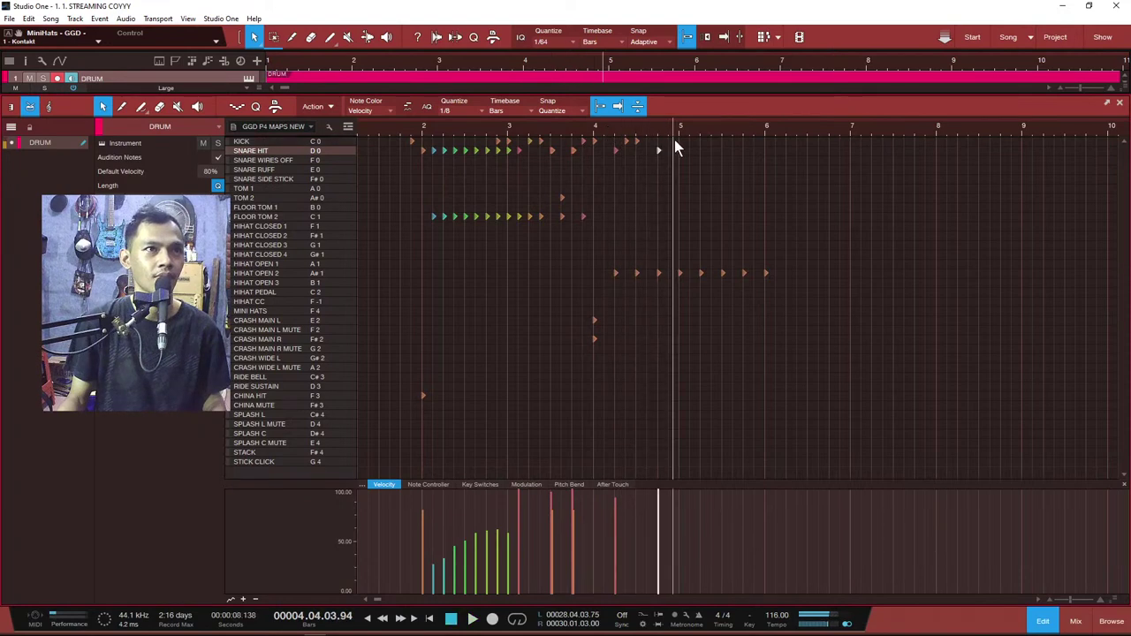
pyautogui.press('space')
pyautogui.scroll(3, 669, 137)
pyautogui.scroll(3, 645, 141)
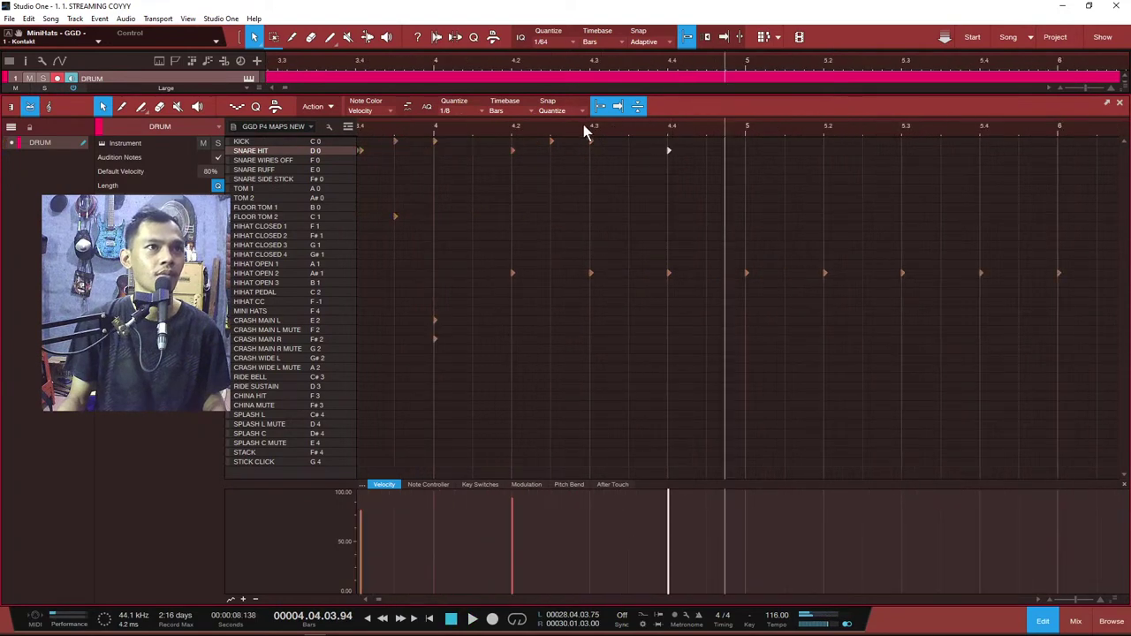
pyautogui.click(462, 111)
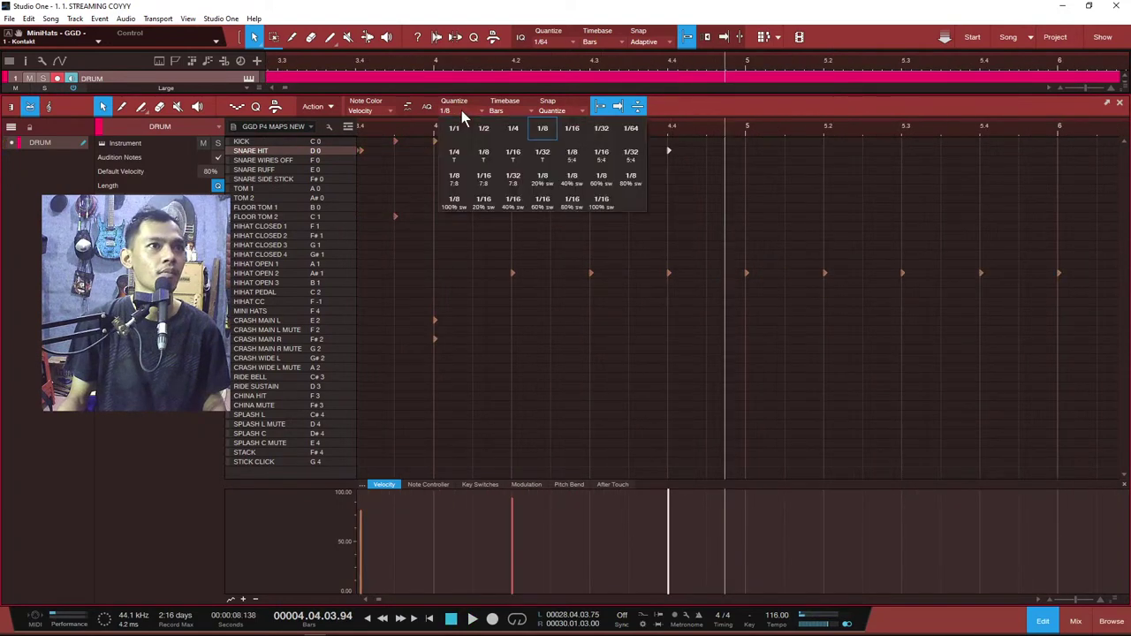
pyautogui.click(571, 131)
pyautogui.click(650, 142)
pyautogui.press('space')
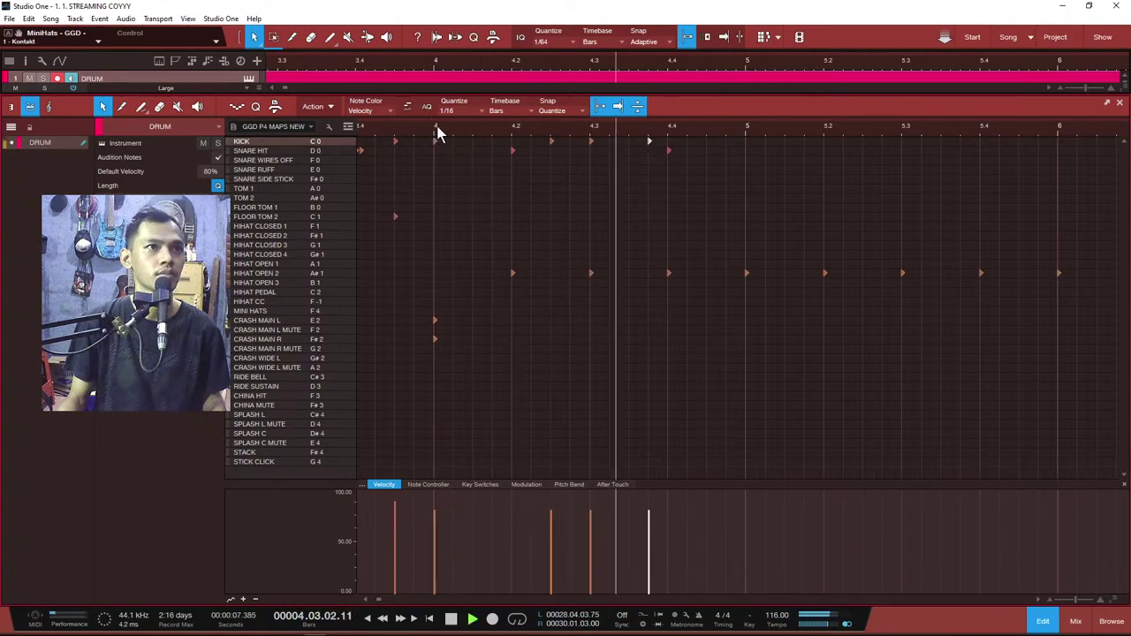
# Step: Try a kick hit at bar 5 and a snare hit at 5.2 with about 100 velocity, playing the groove
pyautogui.click(747, 141)
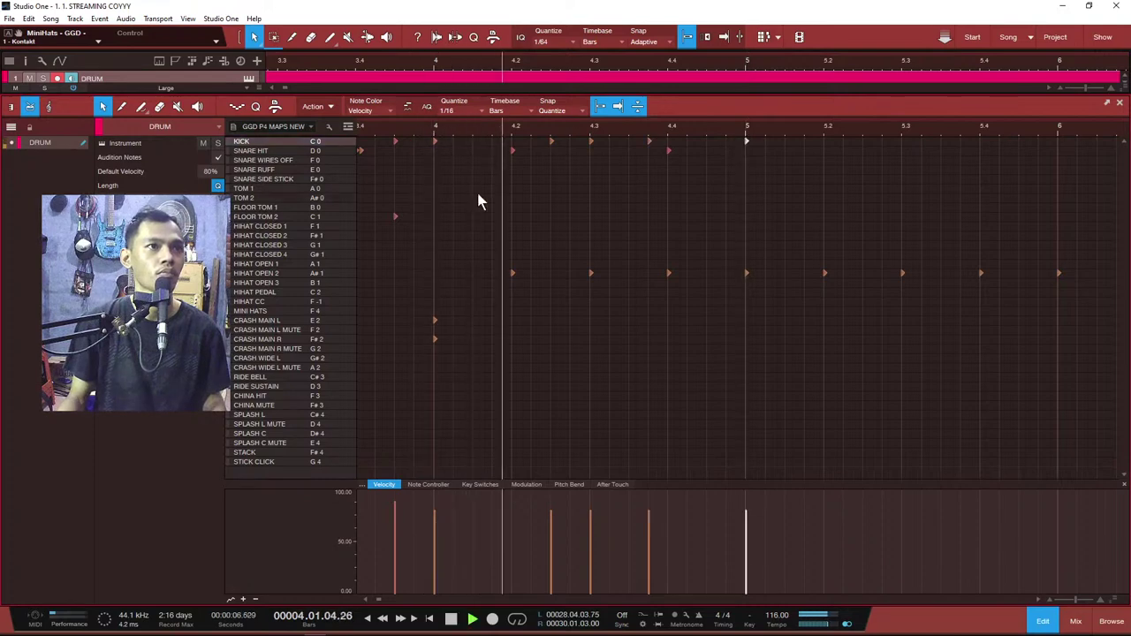
pyautogui.click(824, 151)
pyautogui.moveTo(824, 546); pyautogui.dragTo(827, 526)
pyautogui.scroll(-3, 810, 130)
pyautogui.click(566, 128)
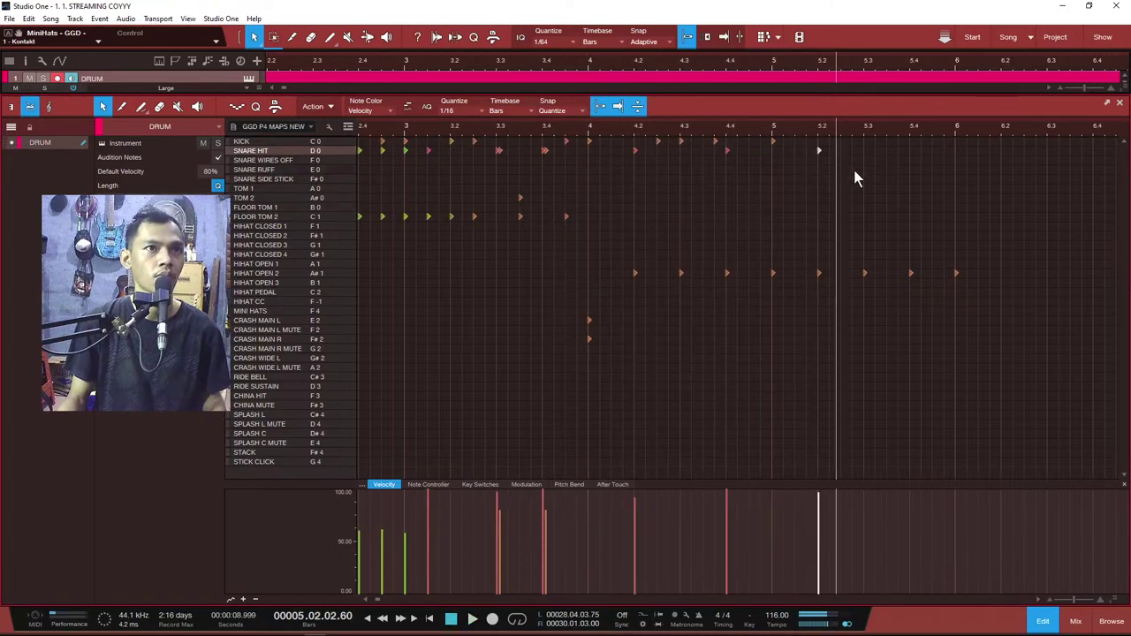
# Step: Delete the kick hits at 4.3.4 and bar 5 and the snare hit at 5.2
pyautogui.moveTo(798, 143); pyautogui.dragTo(771, 131)
pyautogui.press('Delete')
pyautogui.click(716, 142)
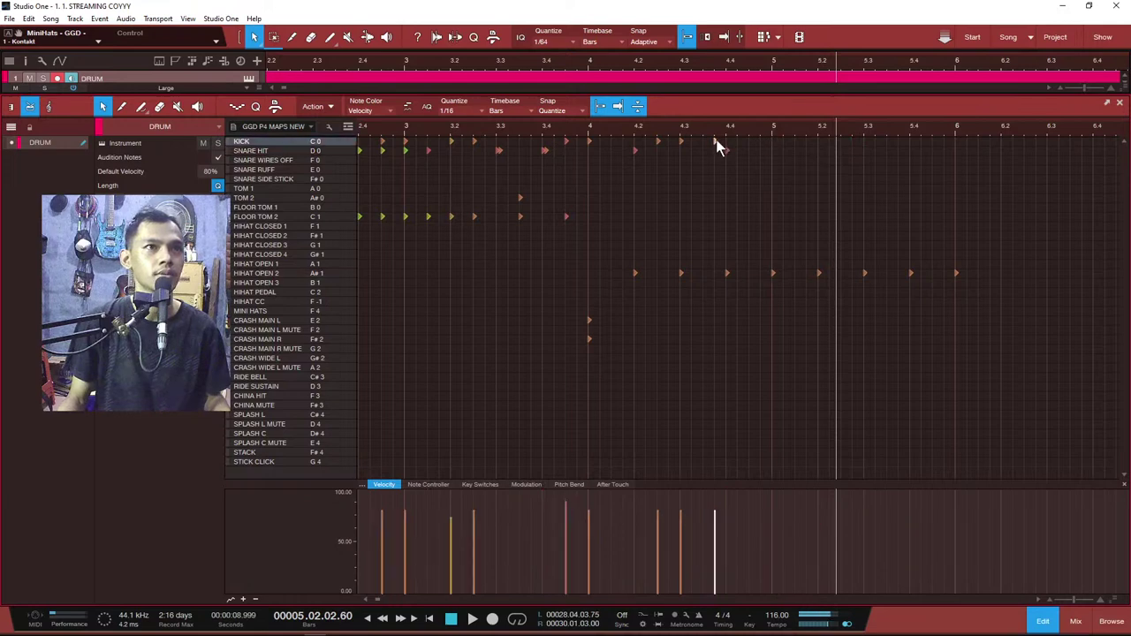
# Step: Duplicate bar 4's kick and snare pattern into bars 5 and 6, playing the passage from just before bar 4
pyautogui.moveTo(795, 182); pyautogui.dragTo(590, 139)
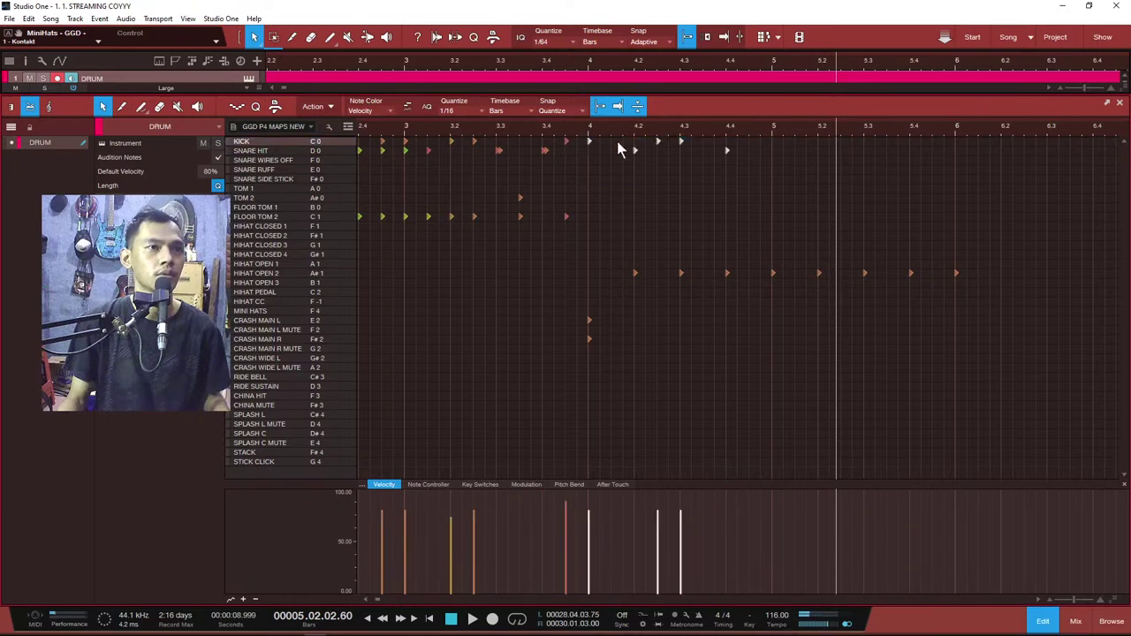
pyautogui.press('d')
pyautogui.click(575, 129)
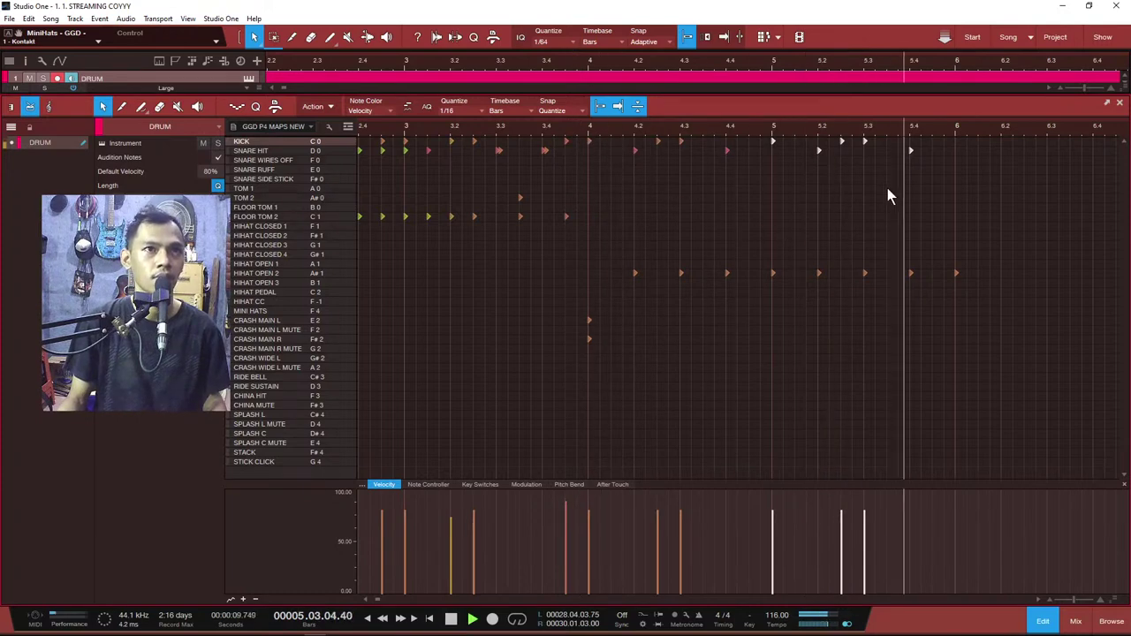
pyautogui.press('space')
pyautogui.press('d')
pyautogui.scroll(-2, 878, 129)
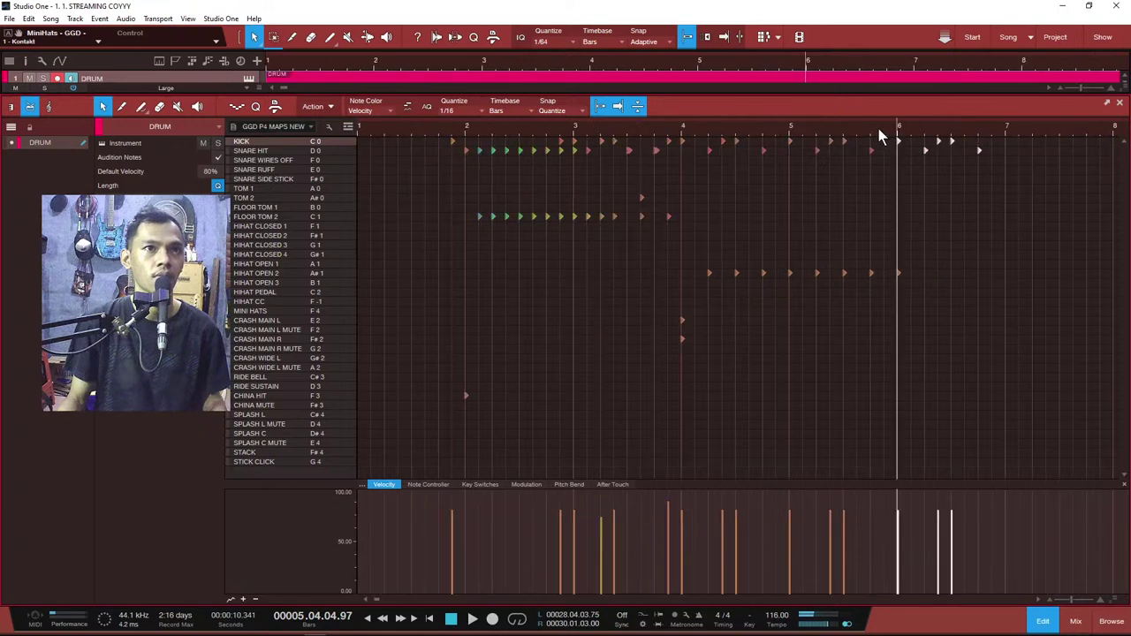
pyautogui.scroll(2, 668, 123)
# Step: Duplicate the selected kick and snare pattern into bar 7 while playing the groove from just before bar 4
pyautogui.doubleClick(670, 124)
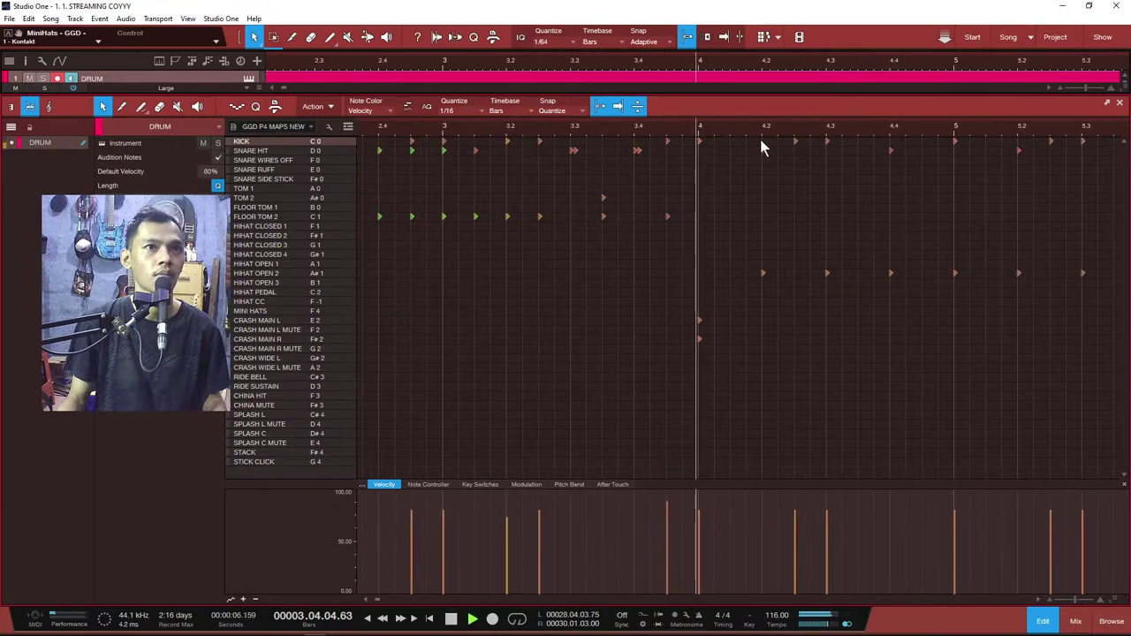
pyautogui.scroll(-2, 850, 127)
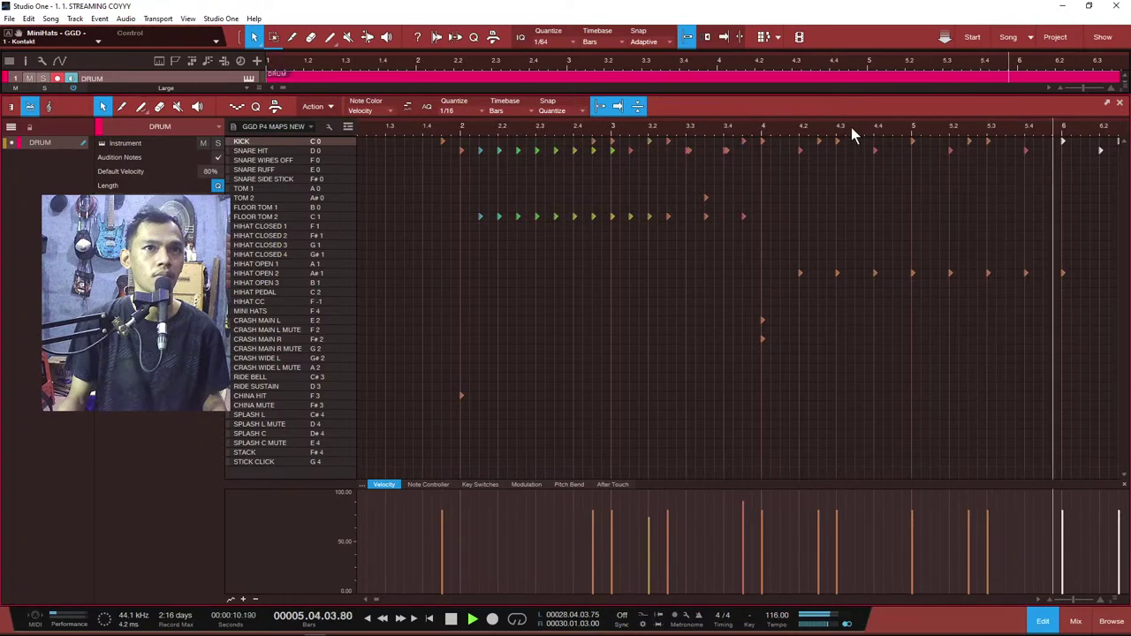
pyautogui.scroll(-2, 852, 135)
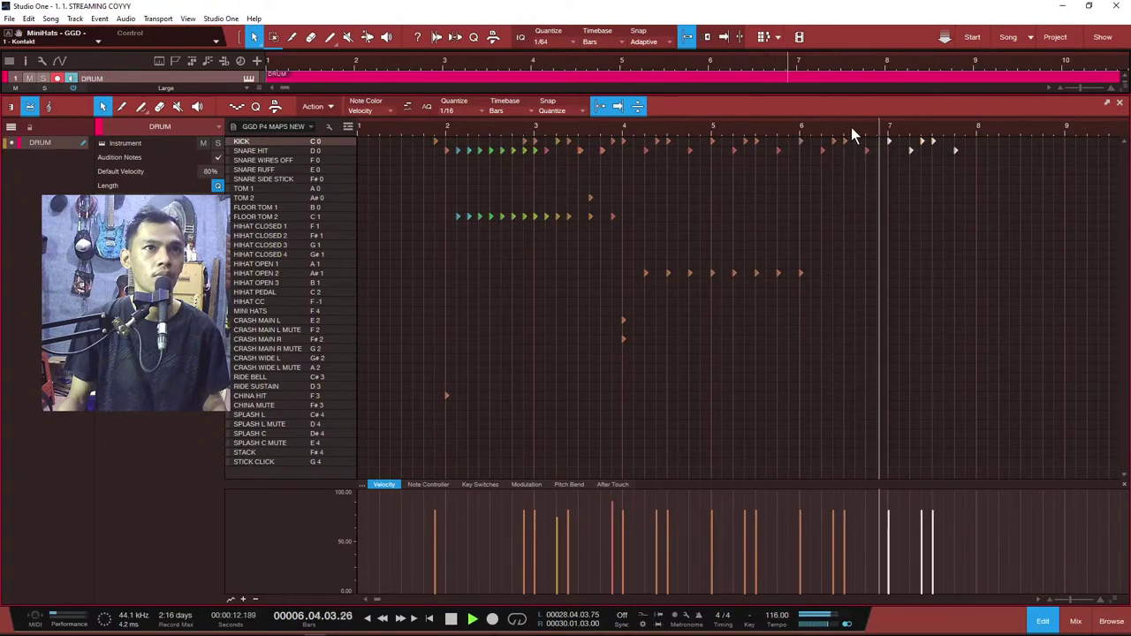
pyautogui.press('space')
# Step: Try an extra kick hit of about 80 velocity at 4.3.3 while replaying the groove from around bar 4
pyautogui.click(618, 127)
pyautogui.press('space')
pyautogui.scroll(3, 621, 131)
pyautogui.press('space')
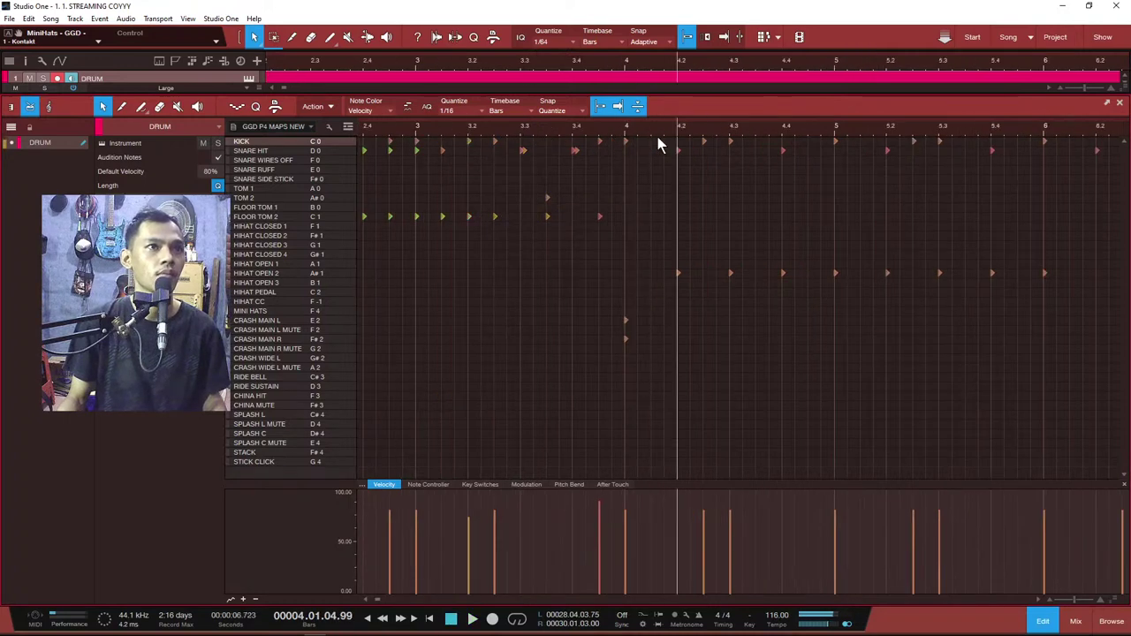
pyautogui.click(624, 129)
pyautogui.press('space')
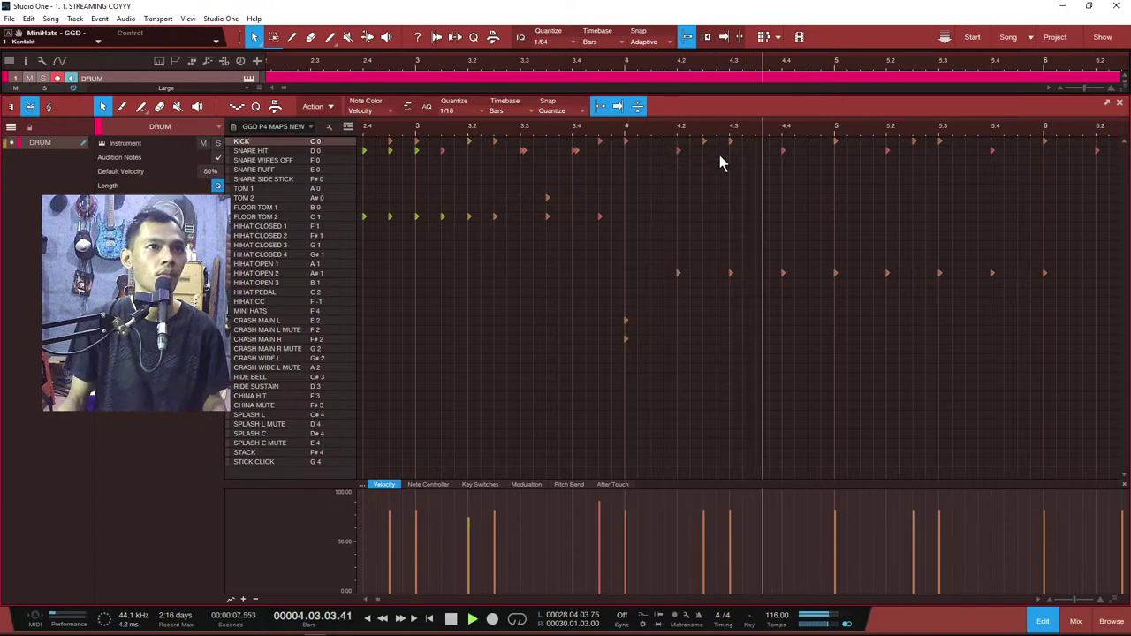
pyautogui.press('space')
pyautogui.click(622, 129)
pyautogui.press('space')
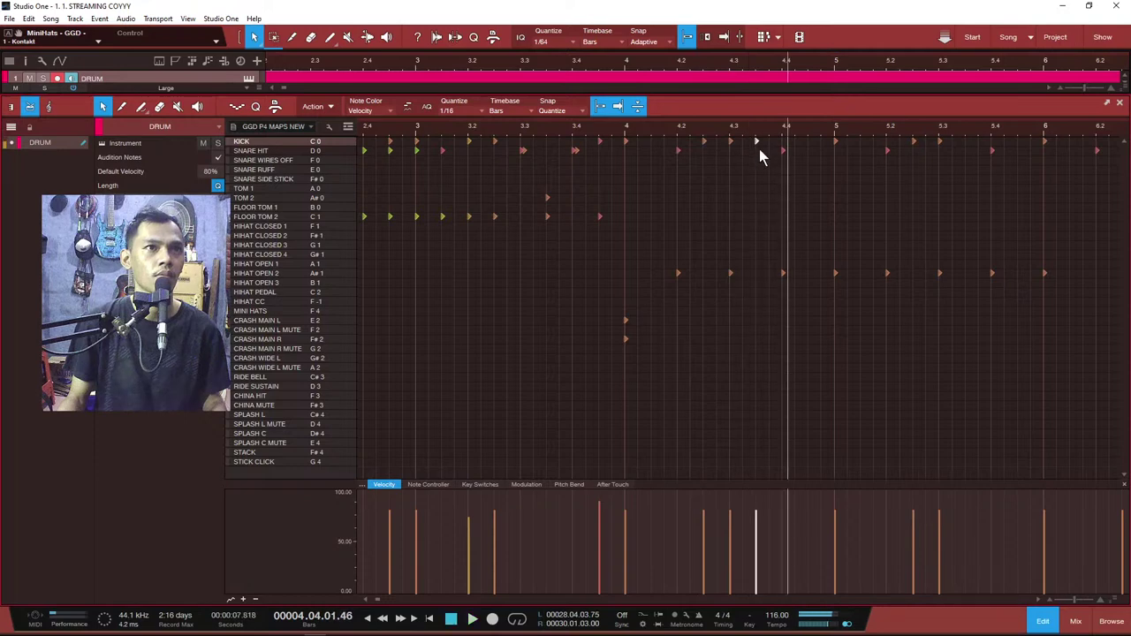
pyautogui.scroll(-3, 736, 127)
pyautogui.click(664, 127)
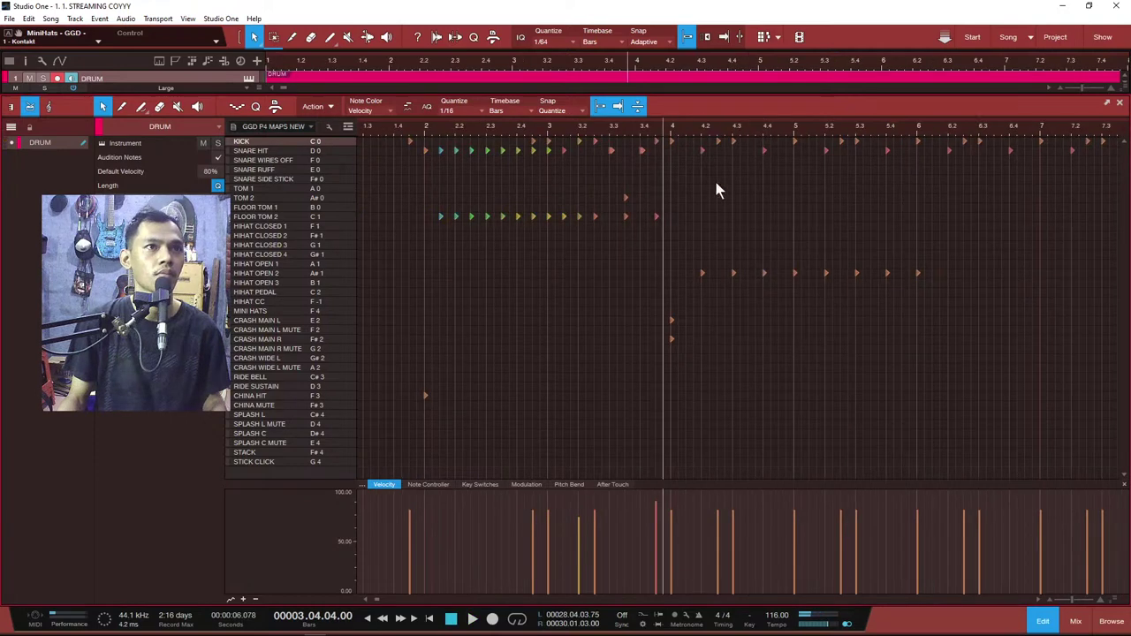
# Step: Duplicate the last two Hihat Open 2 hits five times to fill every beat up to 8.3, and play the groove
pyautogui.moveTo(956, 295); pyautogui.dragTo(677, 254)
pyautogui.moveTo(937, 289); pyautogui.dragTo(848, 256)
pyautogui.moveTo(927, 285); pyautogui.dragTo(880, 257)
pyautogui.press('d')
pyautogui.press('d')
pyautogui.press('d')
pyautogui.press('d')
pyautogui.press('d')
pyautogui.scroll(-4, 898, 130)
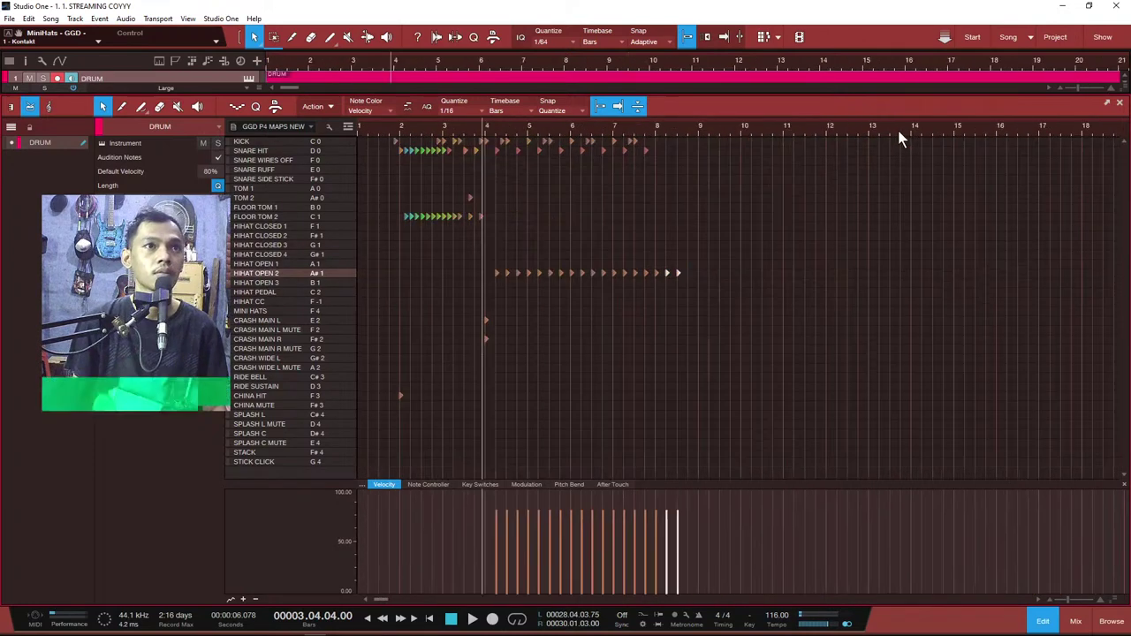
pyautogui.click(464, 130)
pyautogui.press('space')
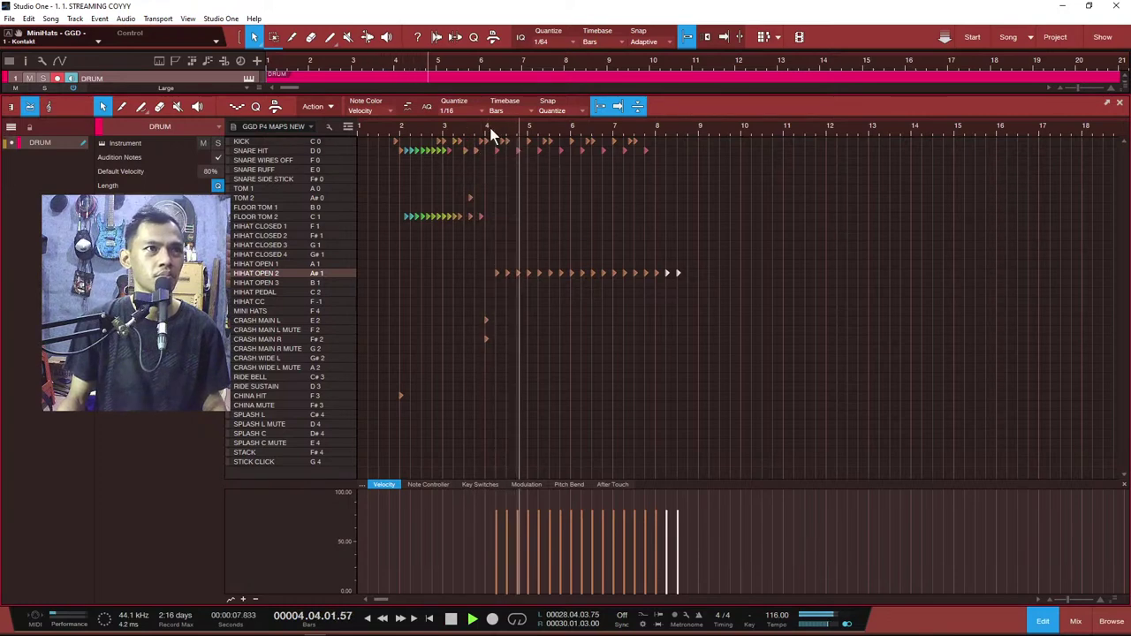
pyautogui.scroll(3, 488, 130)
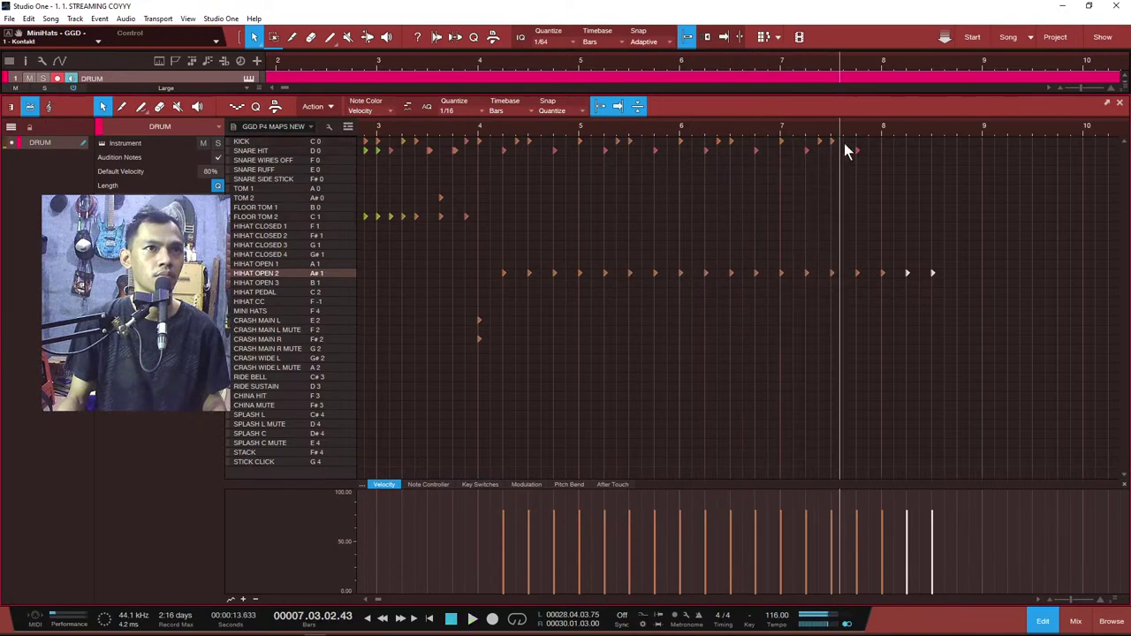
# Step: Add a snare hit at 7.4.3 with about 100 velocity and play the passage
pyautogui.click(761, 126)
pyautogui.press('space')
pyautogui.scroll(2, 835, 130)
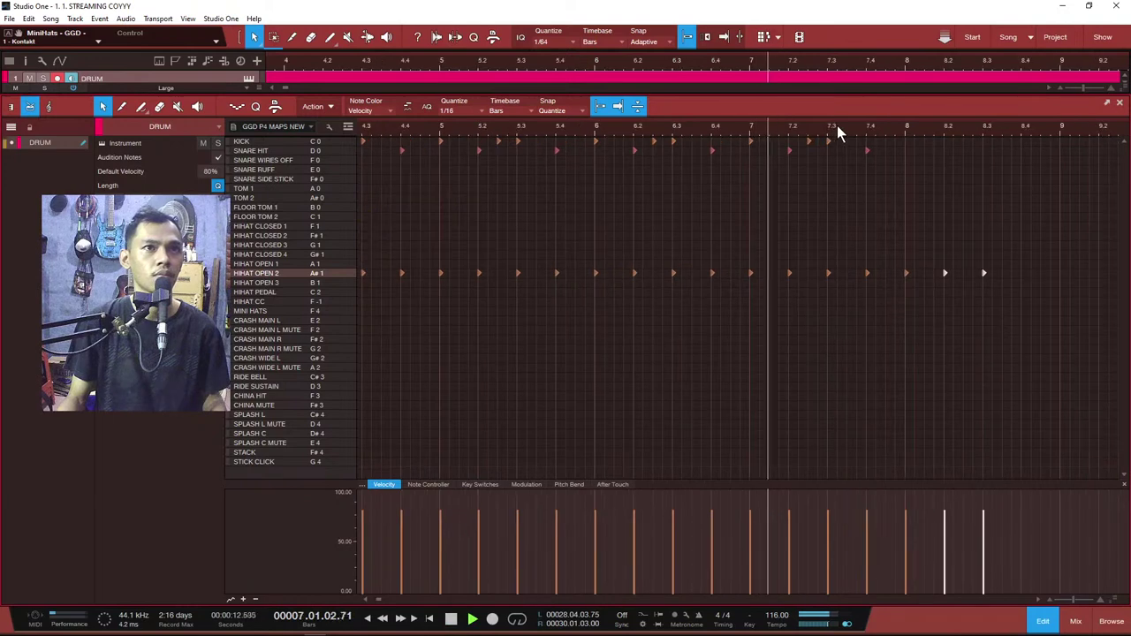
pyautogui.click(887, 150)
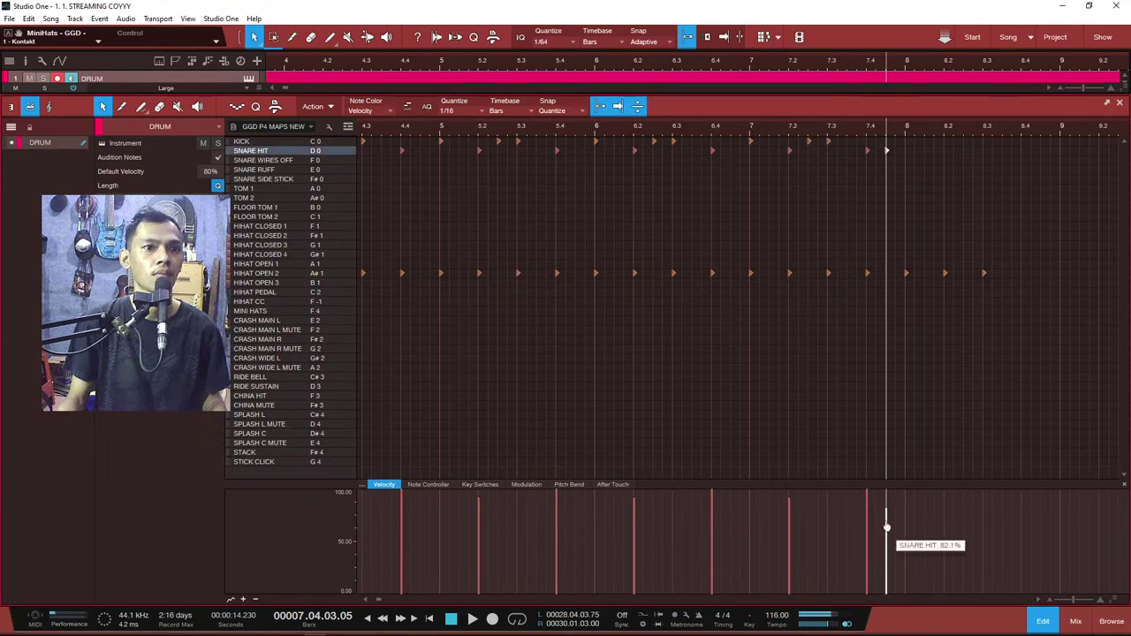
pyautogui.click(615, 126)
pyautogui.press('space')
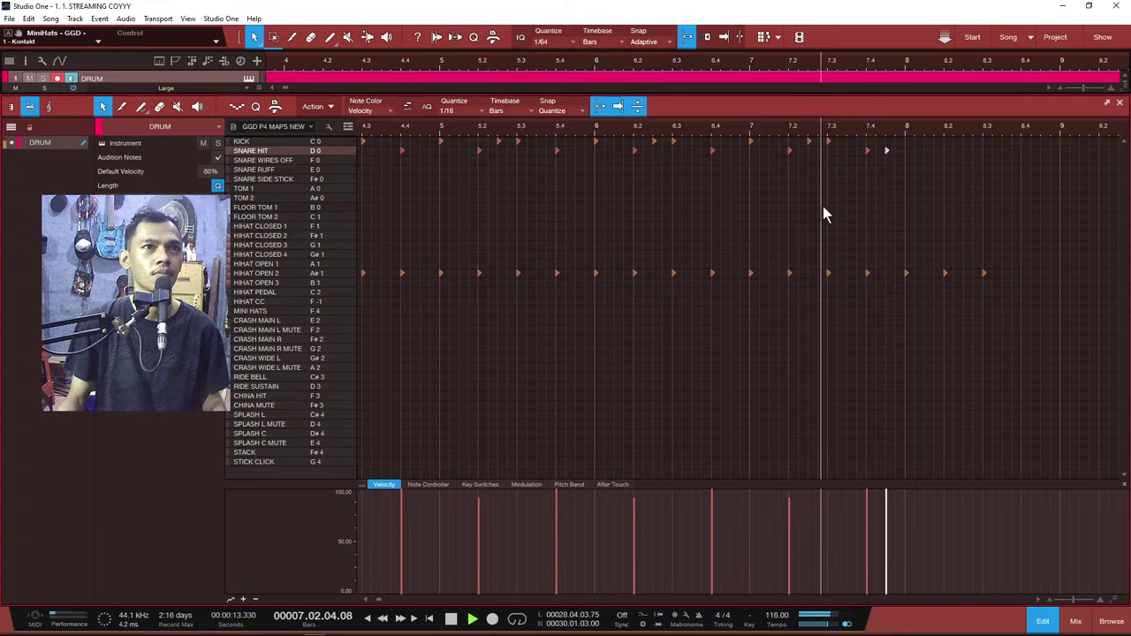
# Step: Move the last two snare hits earlier to 7.3.3 and 7.4, playing the passage
pyautogui.moveTo(867, 150); pyautogui.dragTo(848, 150)
pyautogui.click(760, 129)
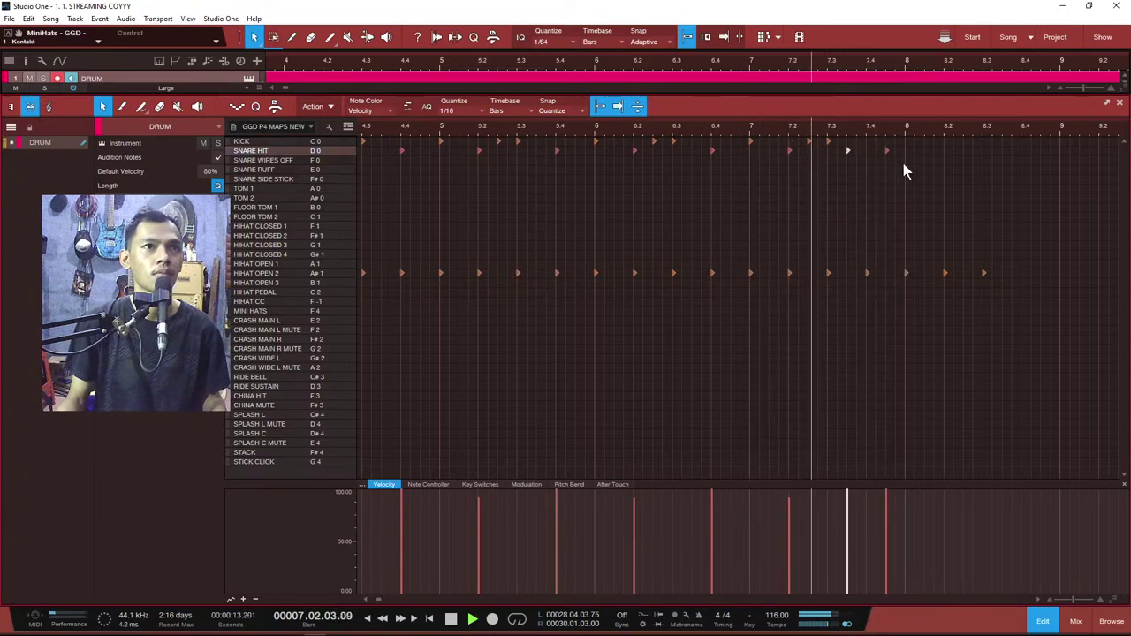
pyautogui.moveTo(886, 150); pyautogui.dragTo(867, 150)
pyautogui.click(811, 127)
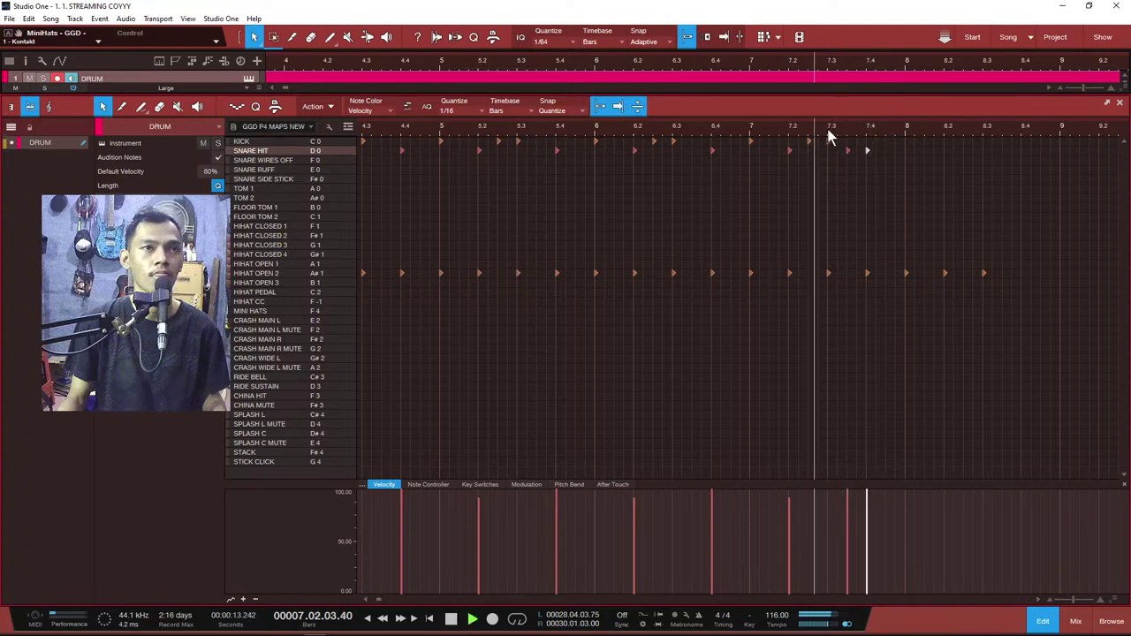
# Step: Add kick hits of about 80 velocity at 7.4.3 and bar 8, playing the end of bar 7
pyautogui.click(886, 143)
pyautogui.click(635, 130)
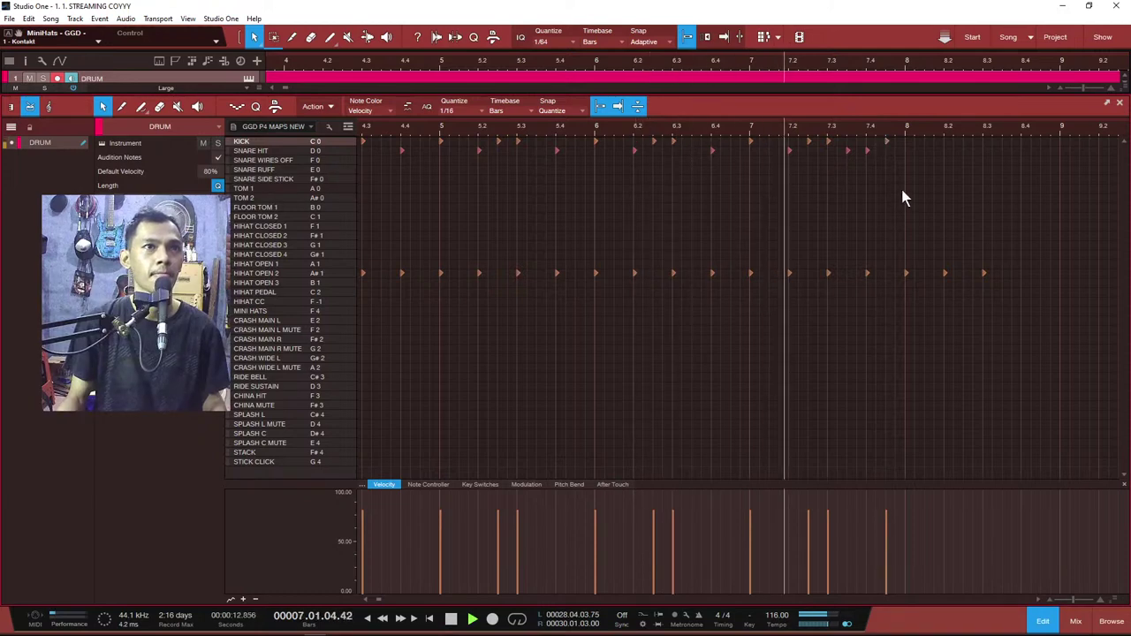
pyautogui.press('space')
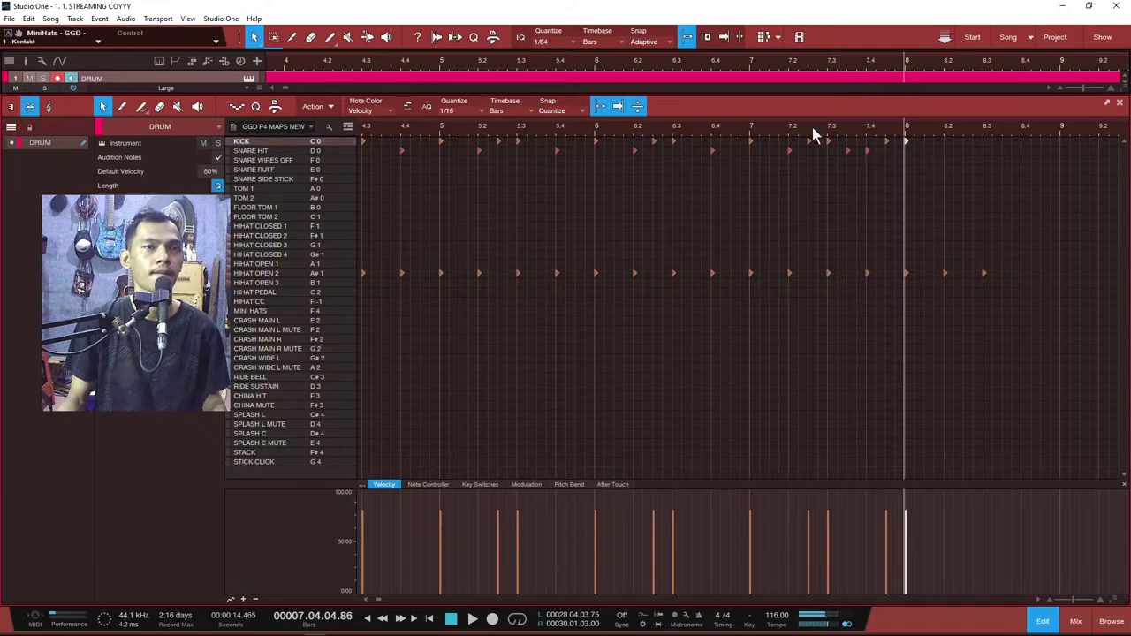
pyautogui.press('space')
pyautogui.press('space')
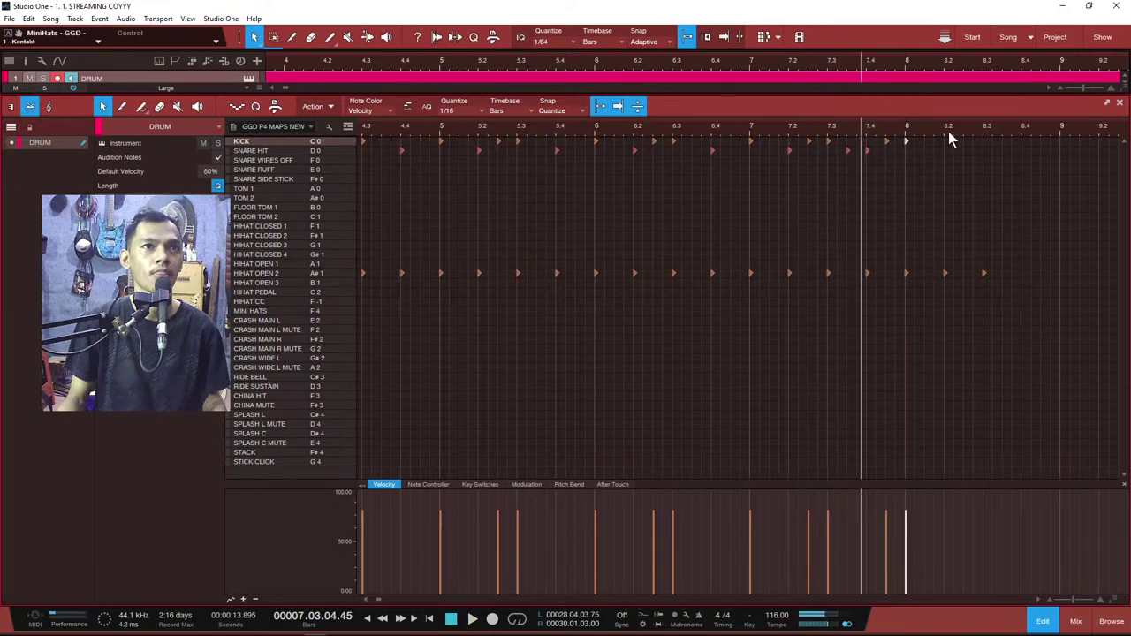
# Step: Remove the kick hit at bar 8 and the Hihat Open 2 hits from bar 8 to 8.3
pyautogui.scroll(-3, 947, 129)
pyautogui.moveTo(1002, 297); pyautogui.dragTo(922, 138)
pyautogui.press('Delete')
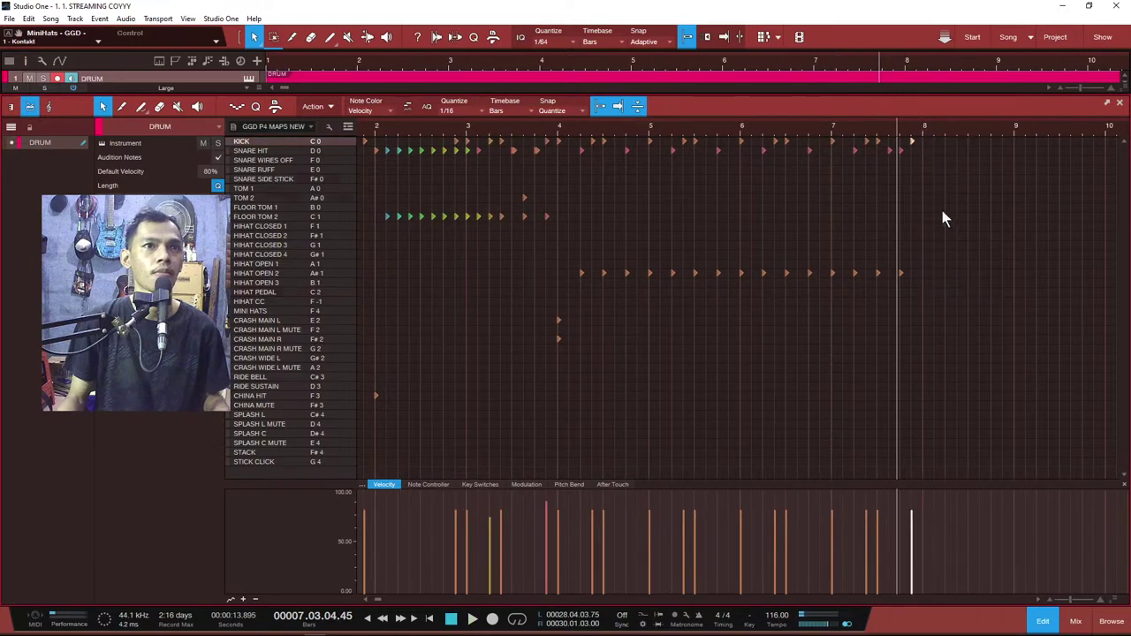
# Step: Duplicate the whole groove of bars 4 to 7, including the crashes, into bars 8 to 11 and play from bar 3
pyautogui.moveTo(967, 369); pyautogui.dragTo(559, 82)
pyautogui.hotkey('ctrl', 'd')
pyautogui.click(484, 127)
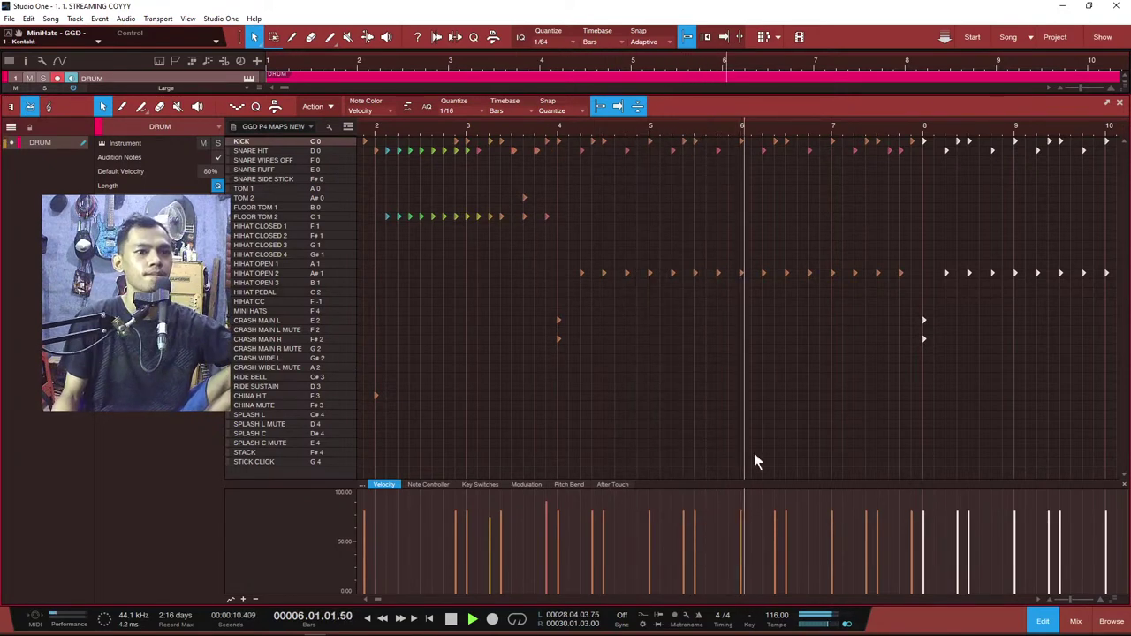
# Step: Set the song tempo to 120 BPM
pyautogui.click(777, 613)
pyautogui.write('120')
pyautogui.press('Return')
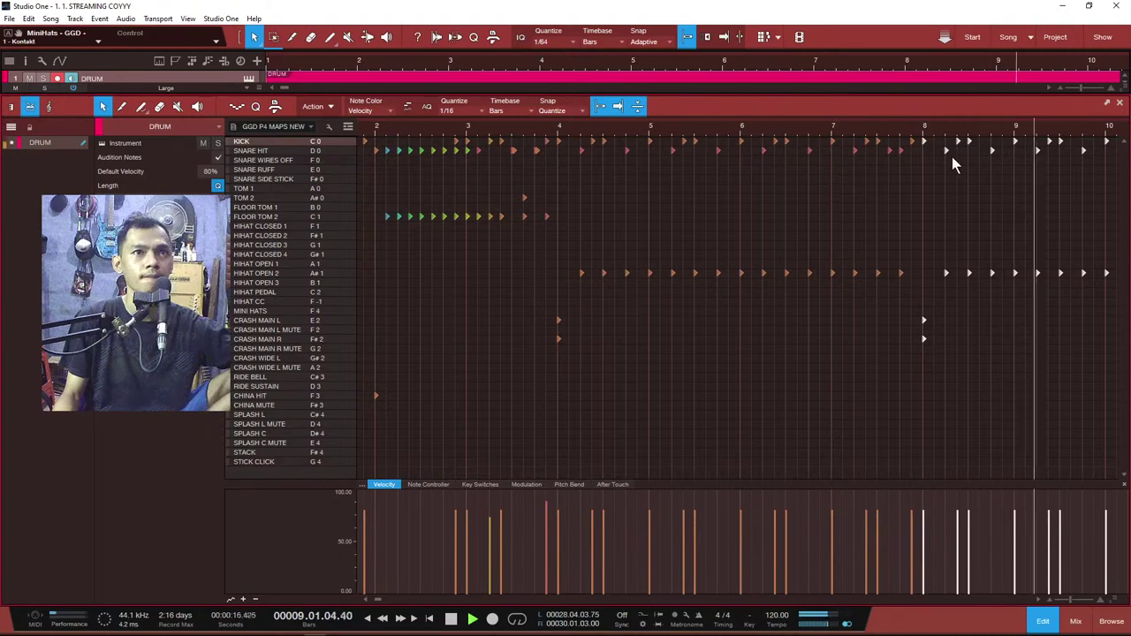
# Step: Add a kick hit of about 80 velocity at 10.4.3 and play the groove
pyautogui.scroll(-3, 899, 133)
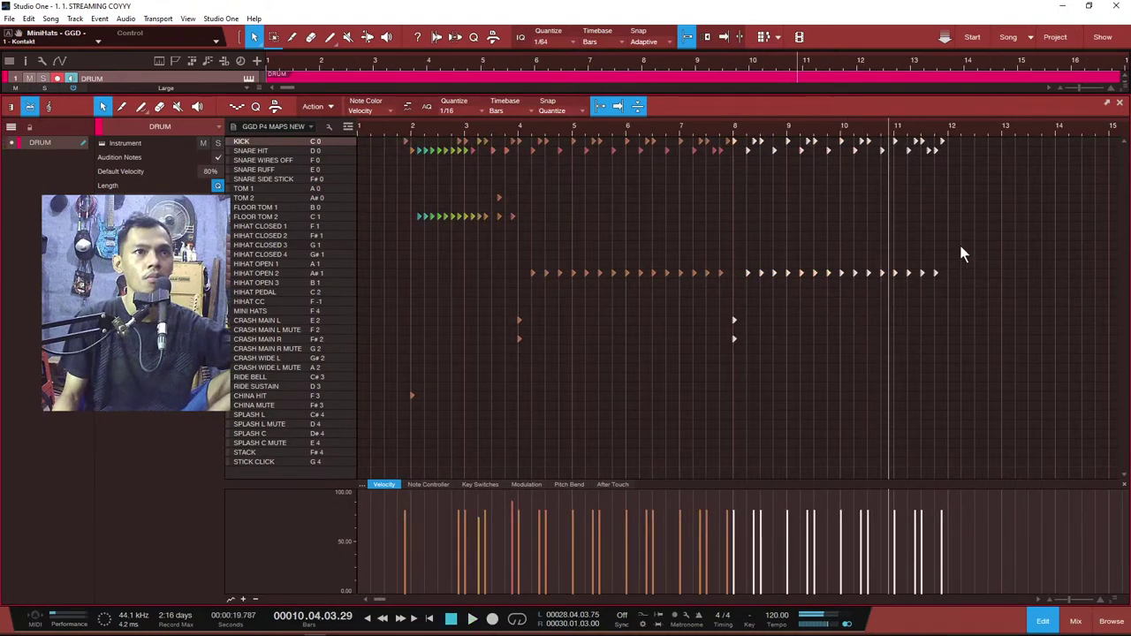
pyautogui.scroll(4, 879, 147)
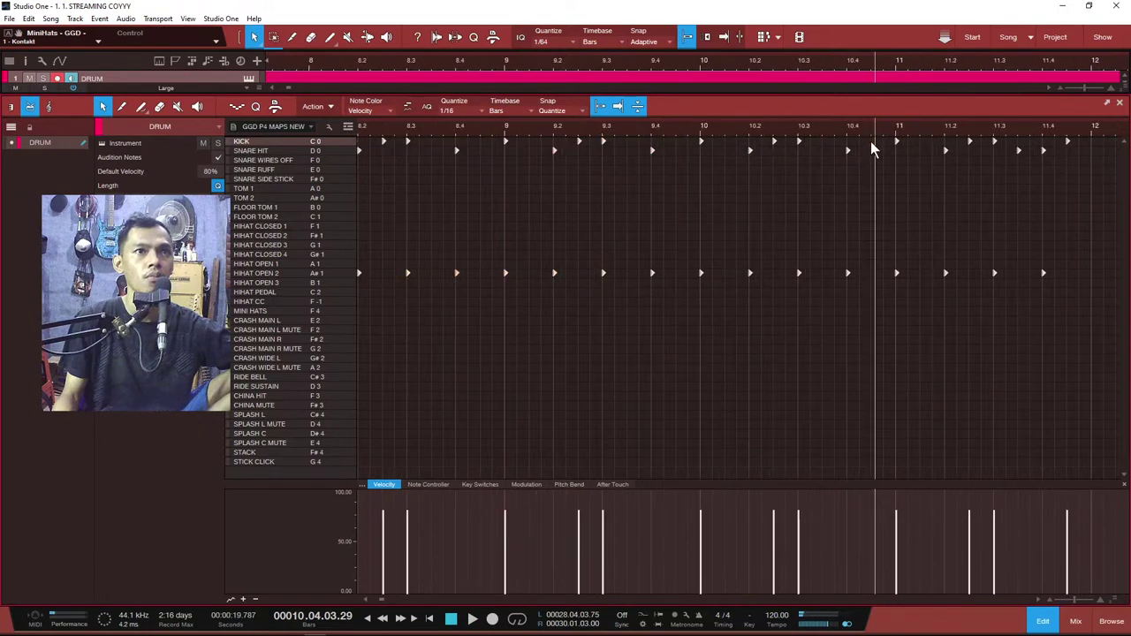
pyautogui.scroll(-2, 870, 140)
pyautogui.scroll(-4, 614, 133)
pyautogui.scroll(2, 422, 124)
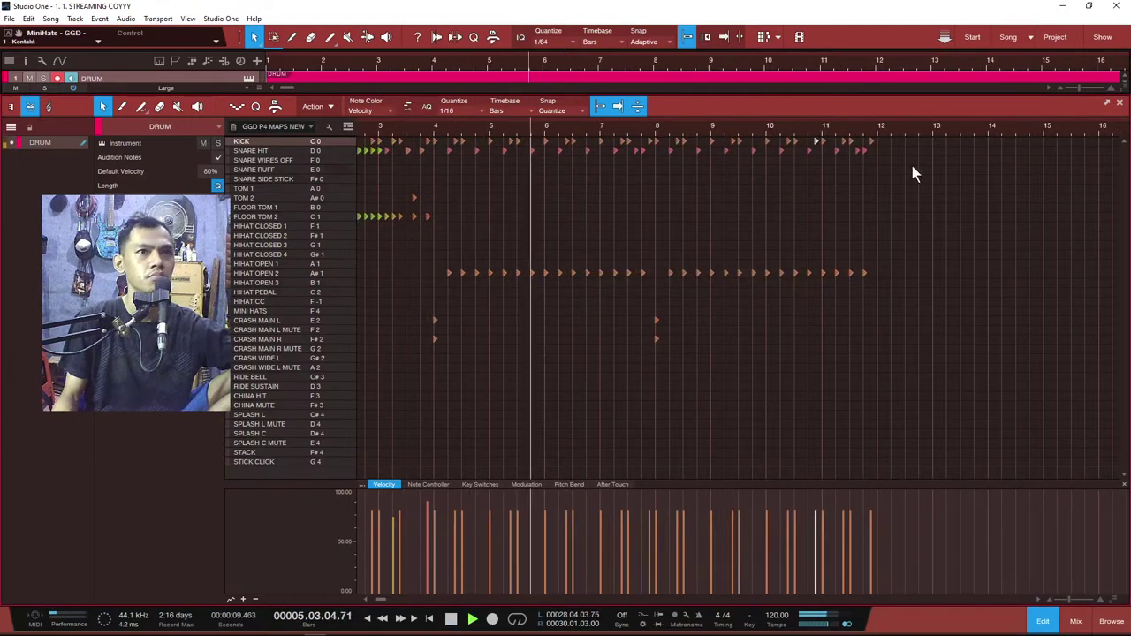
# Step: Delete all kick, snare and Hihat Open 2 hits in bar 11
pyautogui.scroll(1, 833, 132)
pyautogui.moveTo(953, 324); pyautogui.dragTo(832, 134)
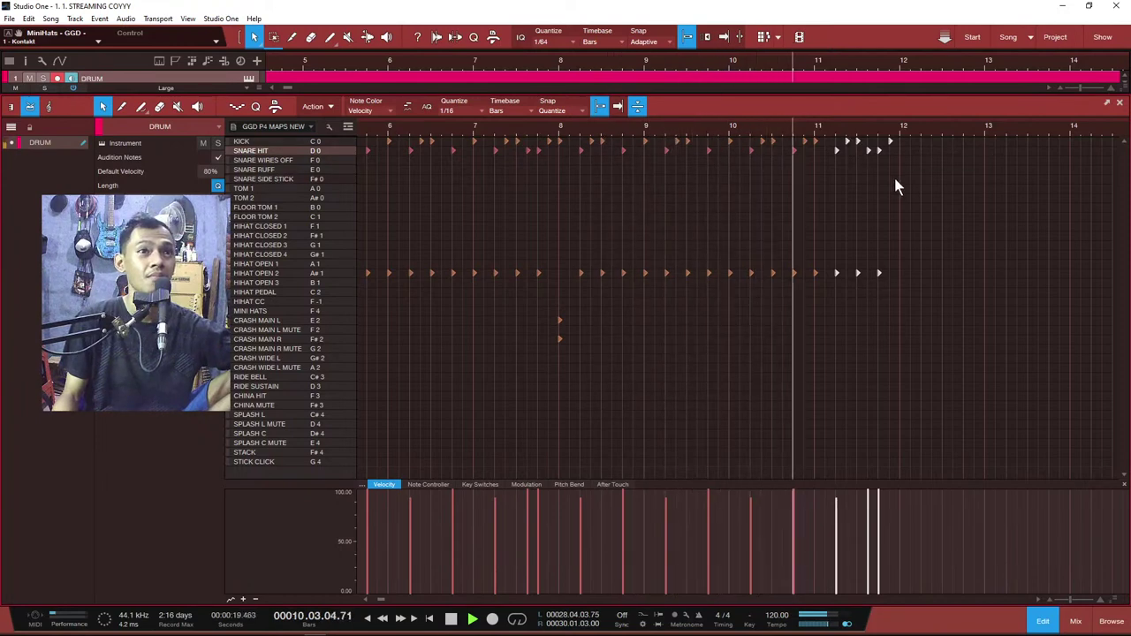
pyautogui.moveTo(957, 376); pyautogui.dragTo(819, 131)
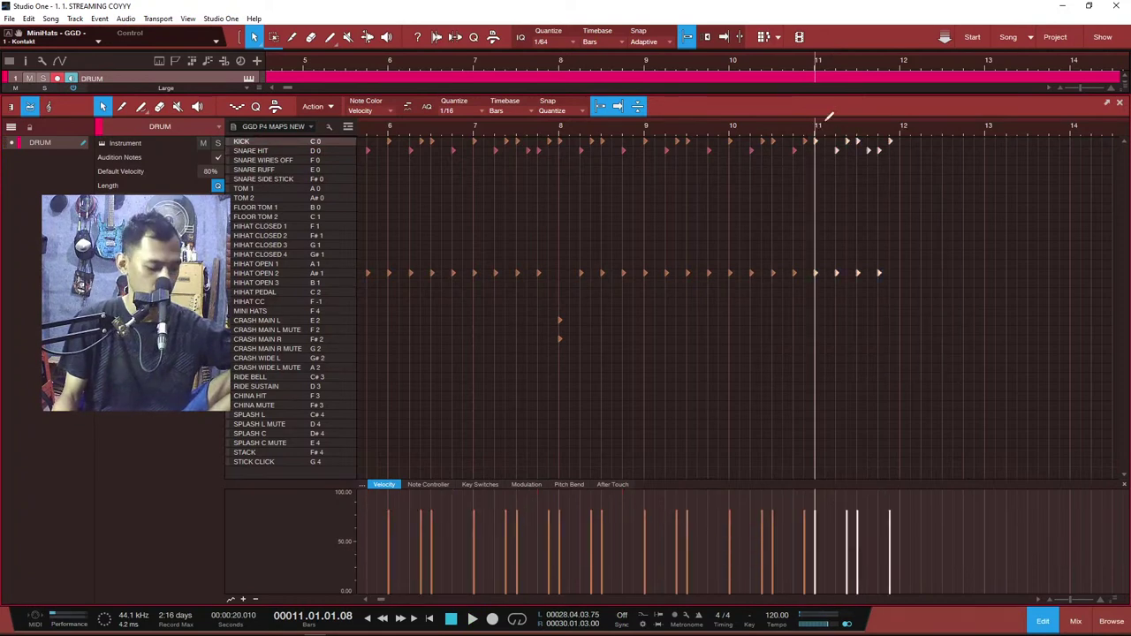
# Step: Try copying the bars 2 to 3 build-up, without the opening China hit, and pasting it at bar 11
pyautogui.scroll(-6, 818, 127)
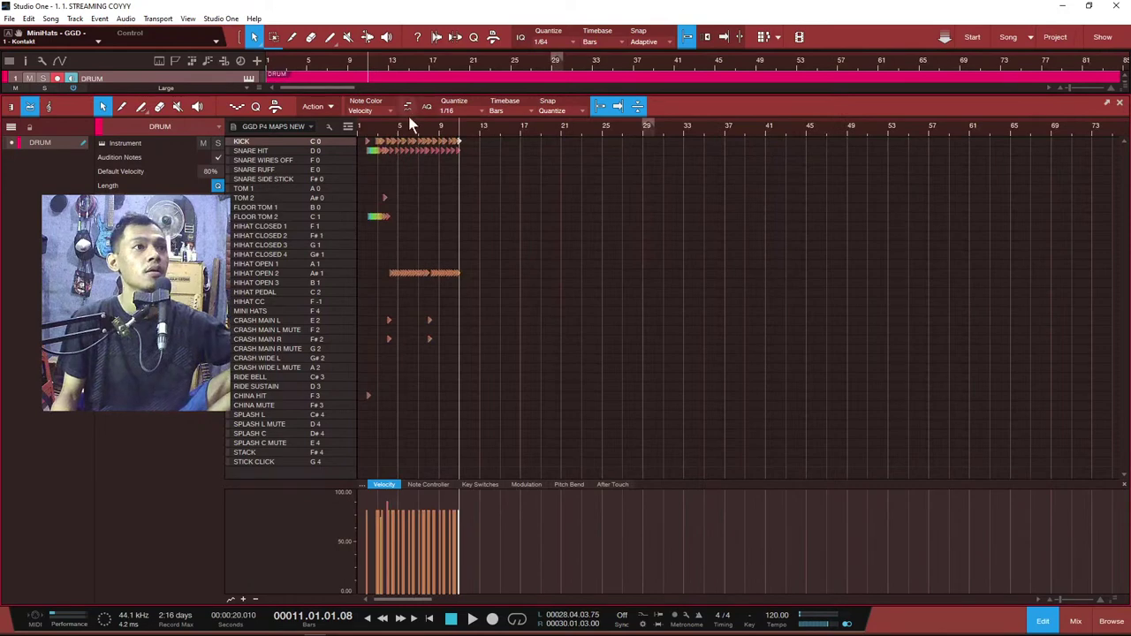
pyautogui.scroll(5, 370, 127)
pyautogui.scroll(5, 389, 130)
pyautogui.moveTo(532, 139); pyautogui.dragTo(553, 391)
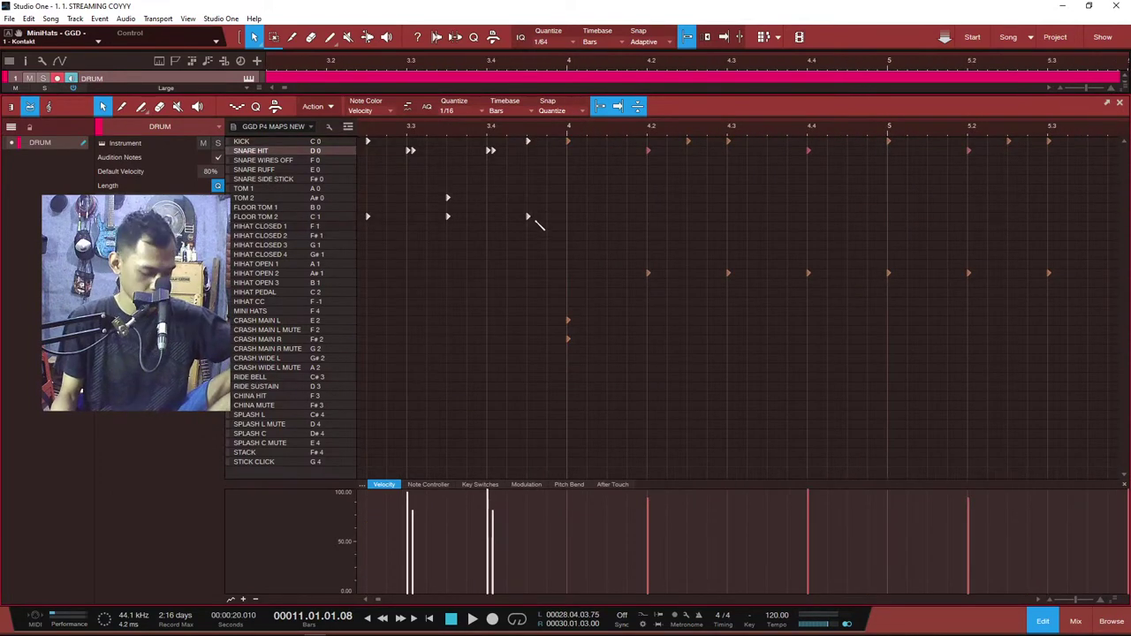
pyautogui.scroll(-10, 581, 130)
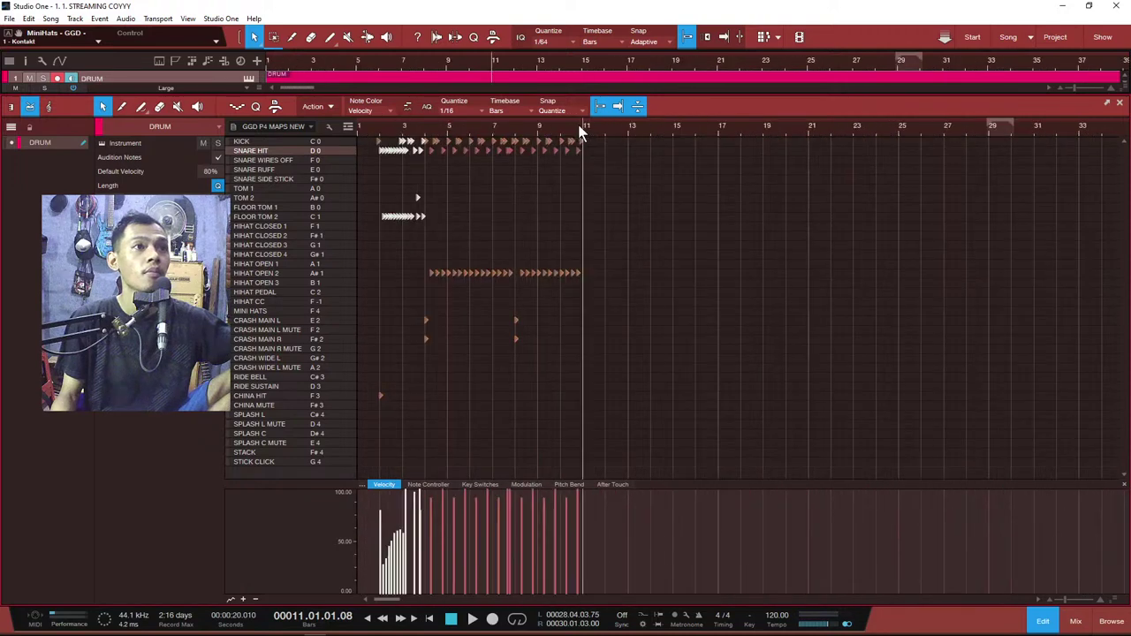
pyautogui.scroll(6, 590, 126)
pyautogui.scroll(4, 580, 132)
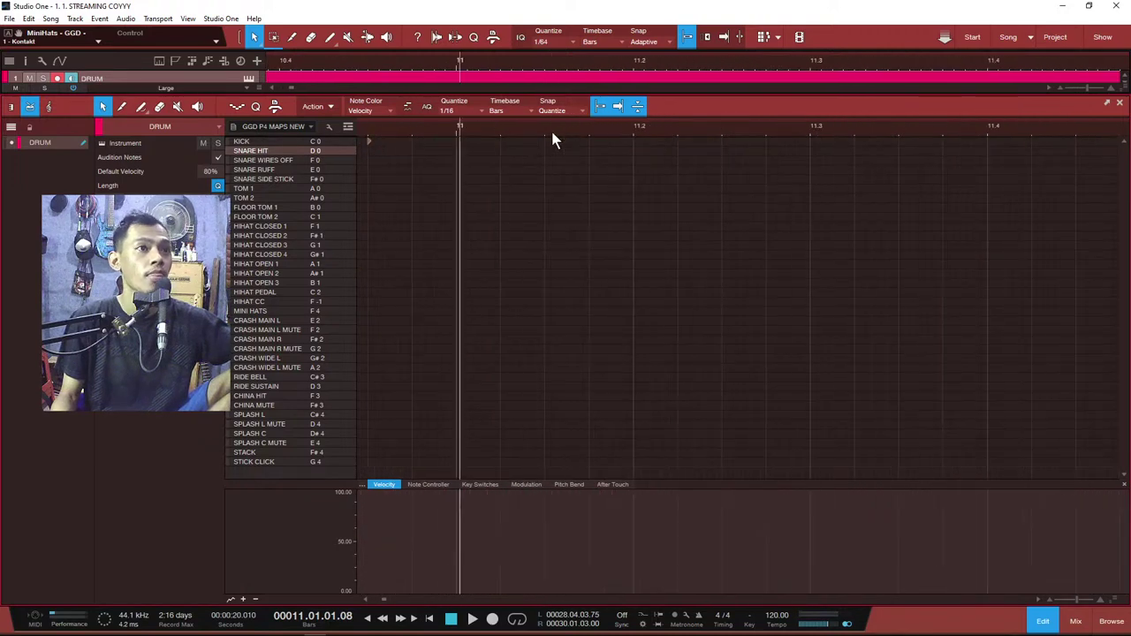
pyautogui.click(458, 129)
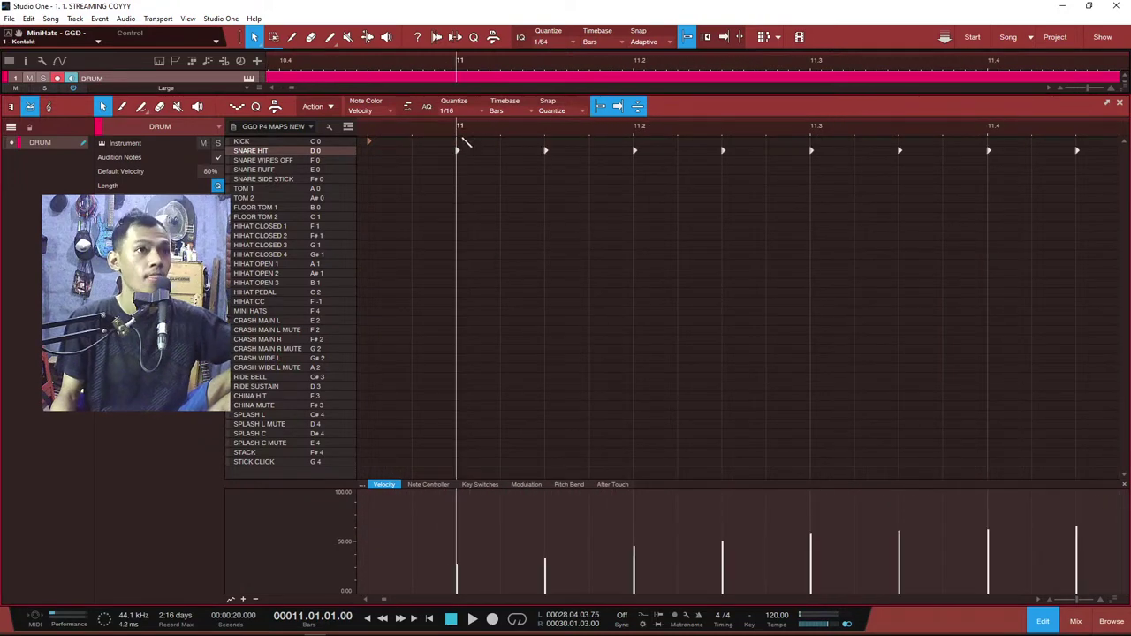
pyautogui.scroll(-4, 461, 131)
pyautogui.scroll(-3, 459, 131)
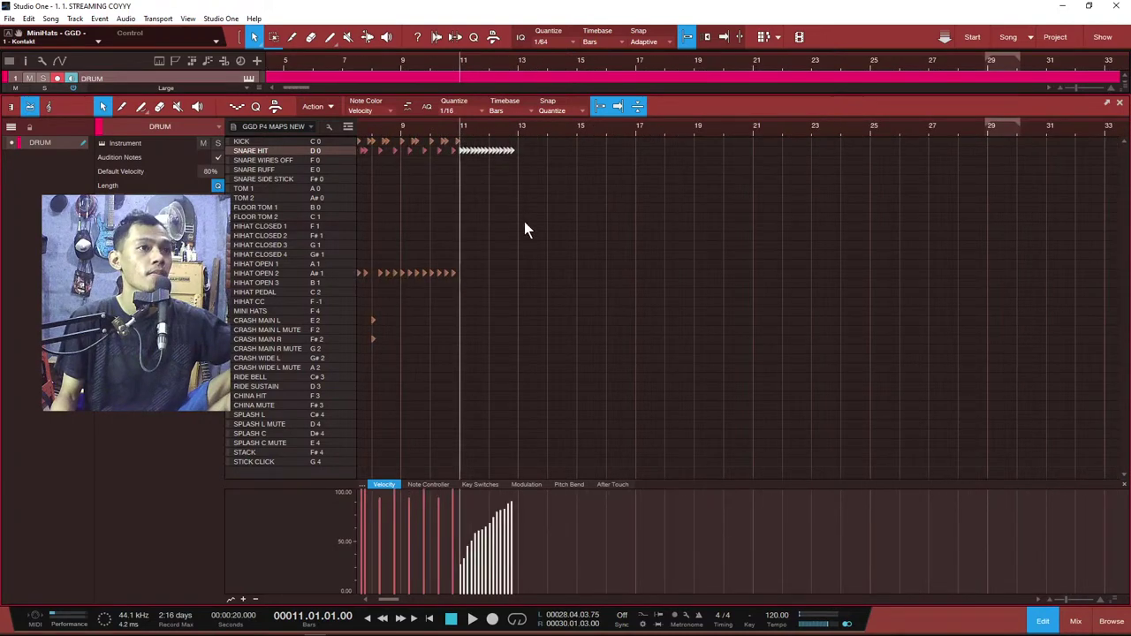
pyautogui.scroll(-3, 529, 124)
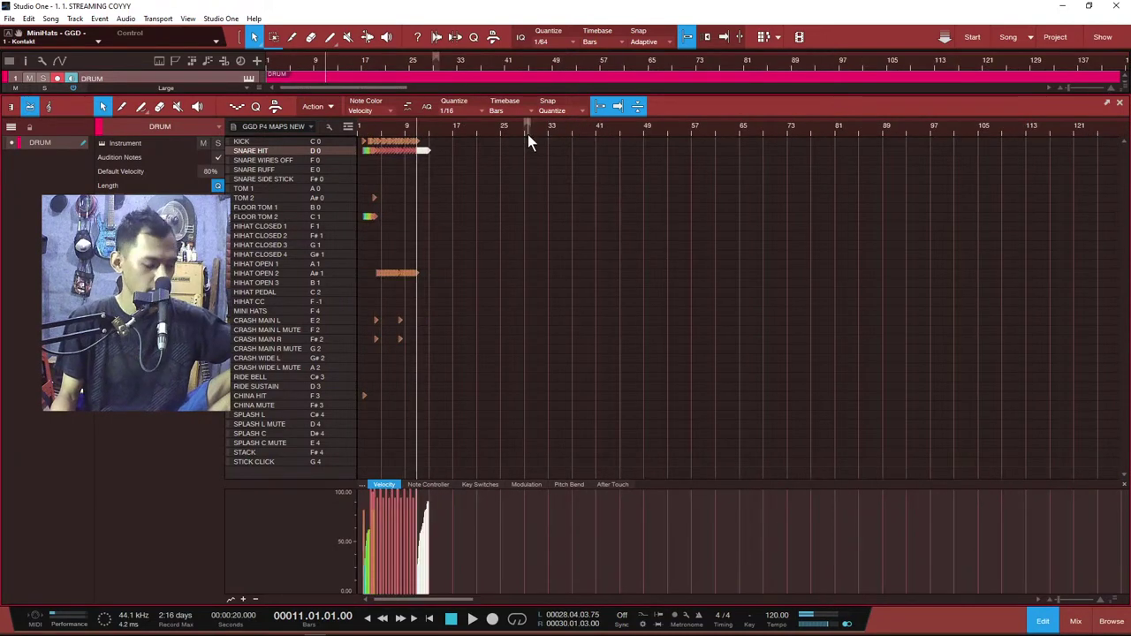
# Step: Copy the complete build-up of bars 2 and 3, including the China hit at bar 2, and paste it at bar 11
pyautogui.scroll(3, 391, 126)
pyautogui.hscroll(-2, 540, 239)
pyautogui.scroll(3, 378, 142)
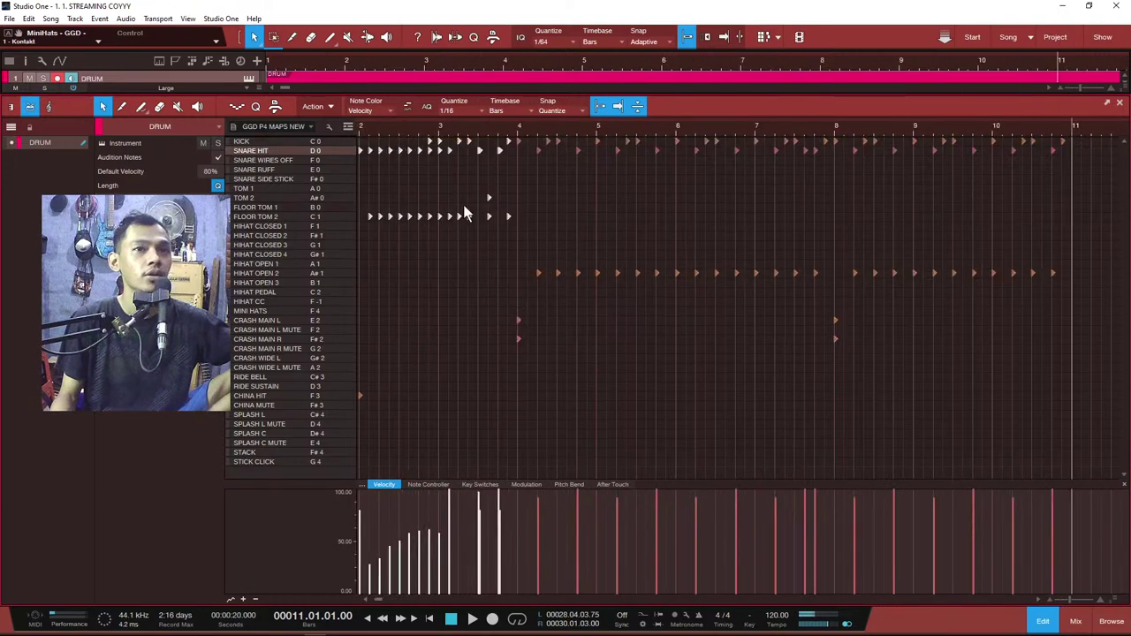
pyautogui.scroll(2, 480, 217)
pyautogui.click(443, 184)
pyautogui.moveTo(434, 129); pyautogui.dragTo(482, 144)
pyautogui.moveTo(527, 204); pyautogui.dragTo(891, 413)
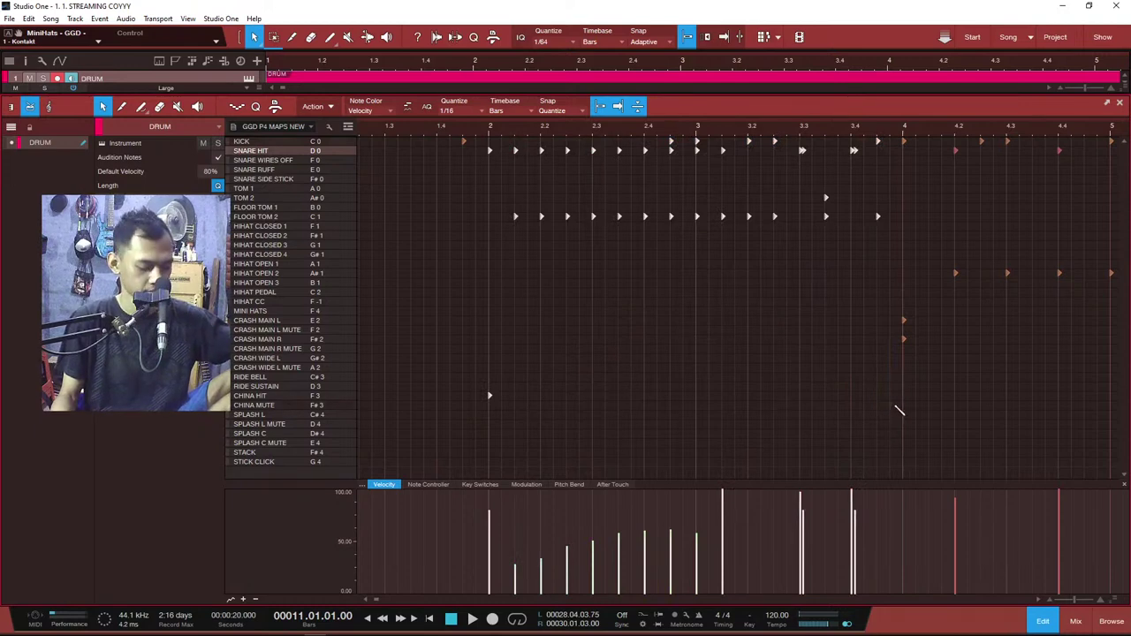
pyautogui.scroll(-5, 853, 131)
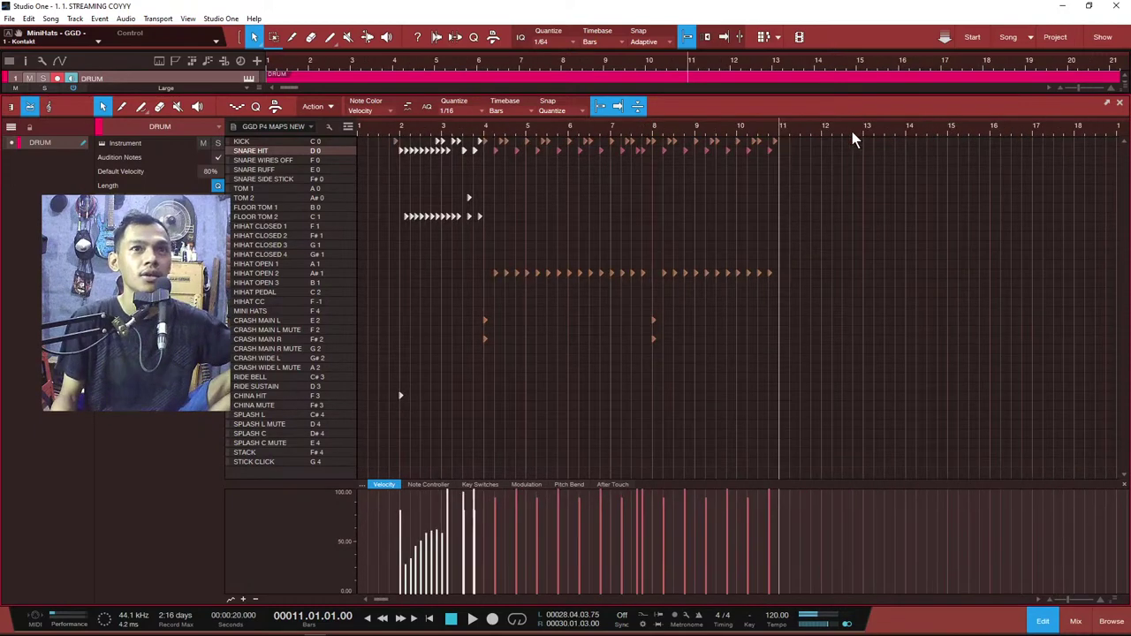
pyautogui.scroll(4, 778, 126)
pyautogui.click(793, 132)
pyautogui.scroll(3, 789, 134)
pyautogui.click(774, 131)
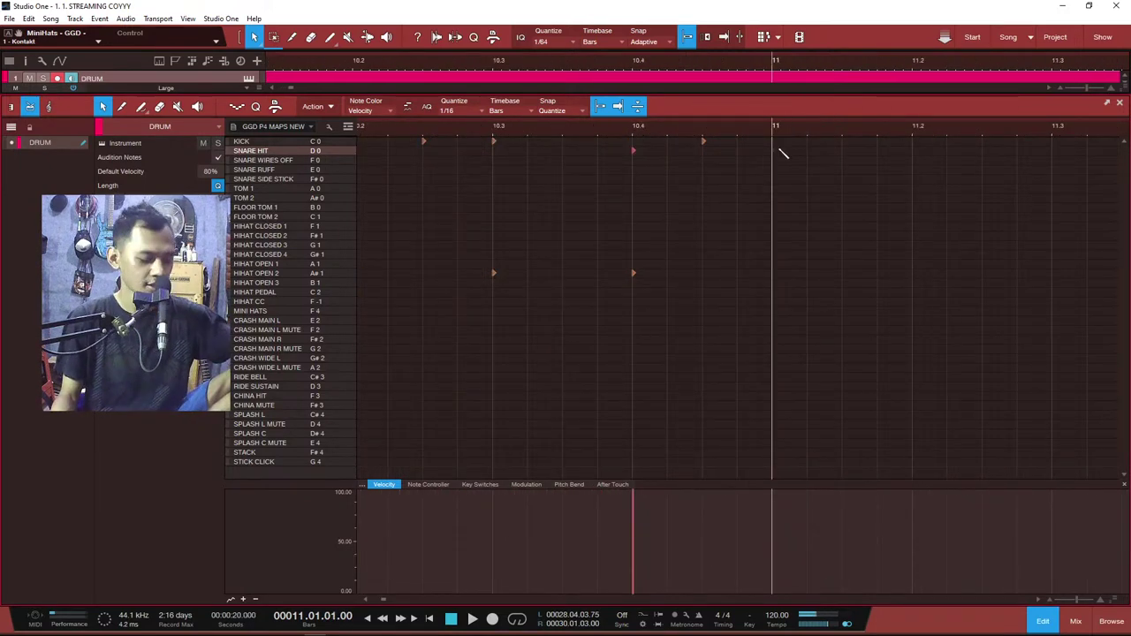
# Step: Play the transition from the groove into the pasted build-up in bars 11 and 12
pyautogui.scroll(-5, 778, 133)
pyautogui.click(681, 135)
pyautogui.press('space')
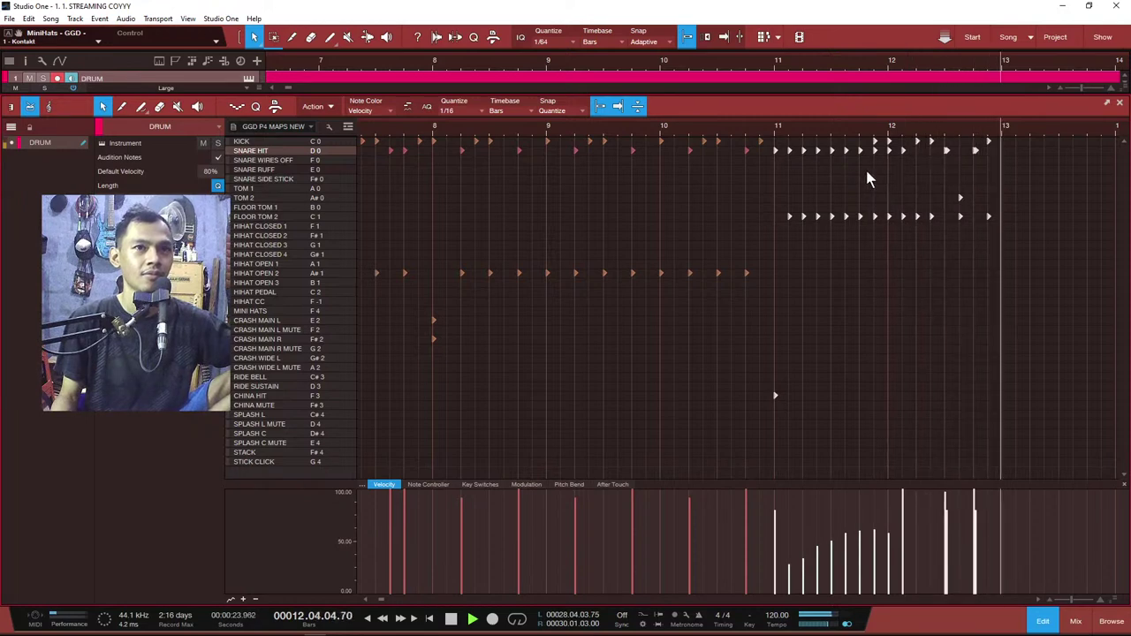
pyautogui.click(765, 134)
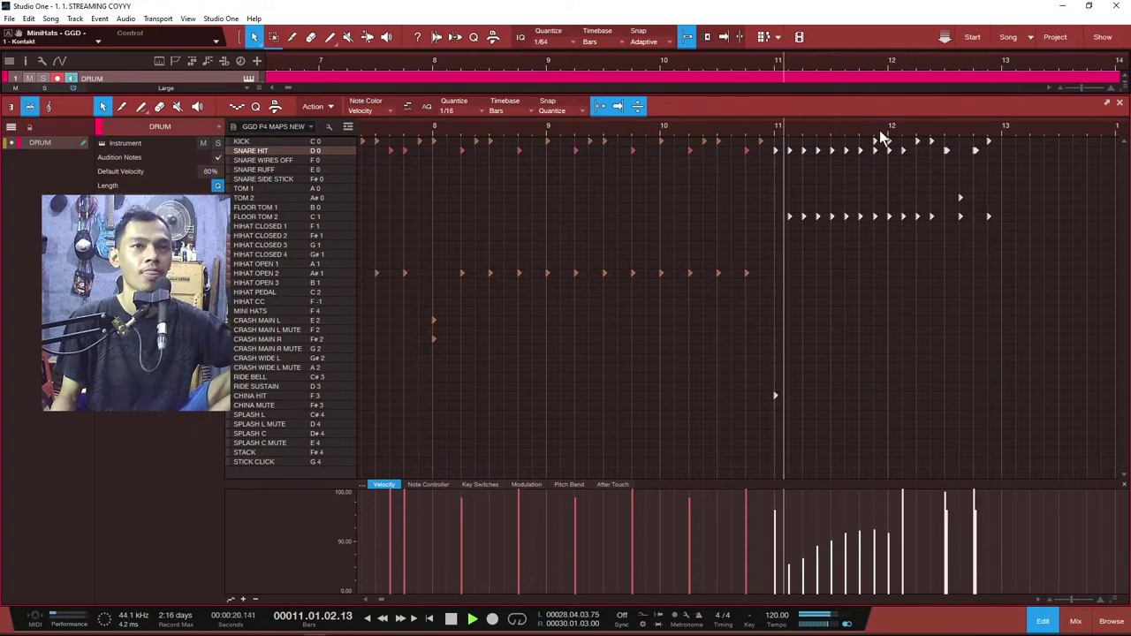
pyautogui.scroll(2, 916, 130)
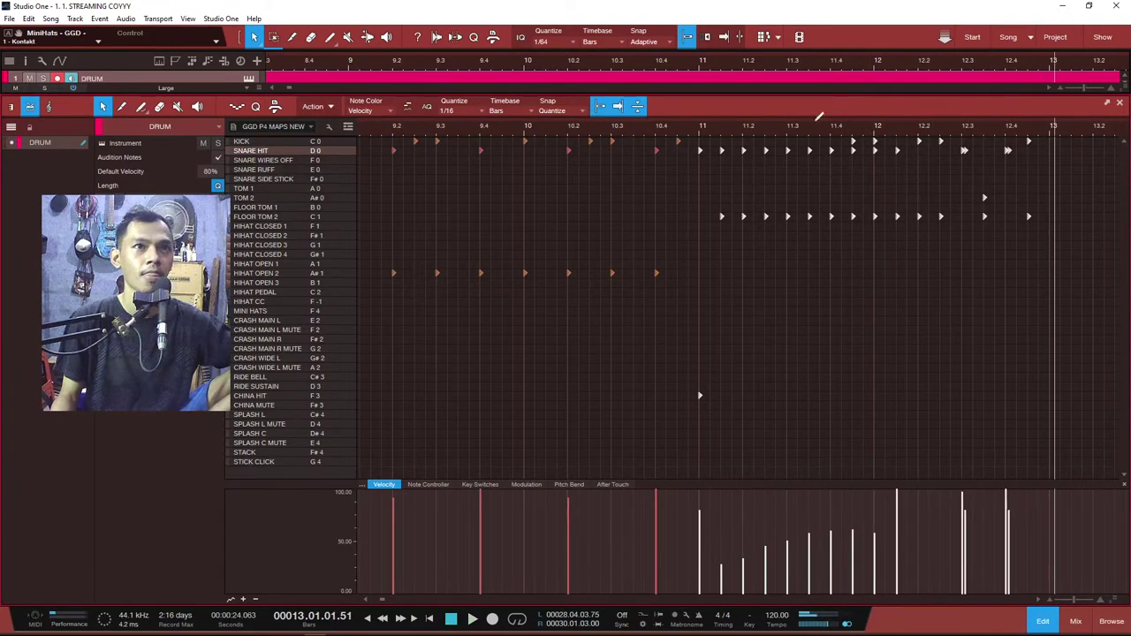
pyautogui.click(695, 130)
pyautogui.press('space')
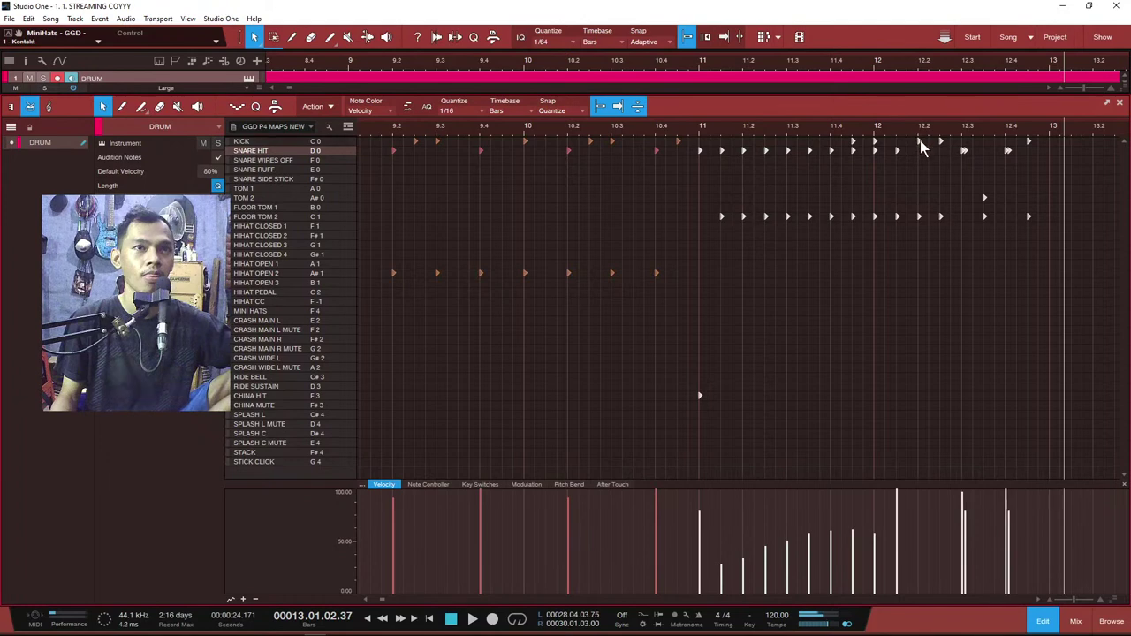
# Step: Try China hits at 12.2 and 12.2.3 during playback of the fill, and remove both of them
pyautogui.click(919, 395)
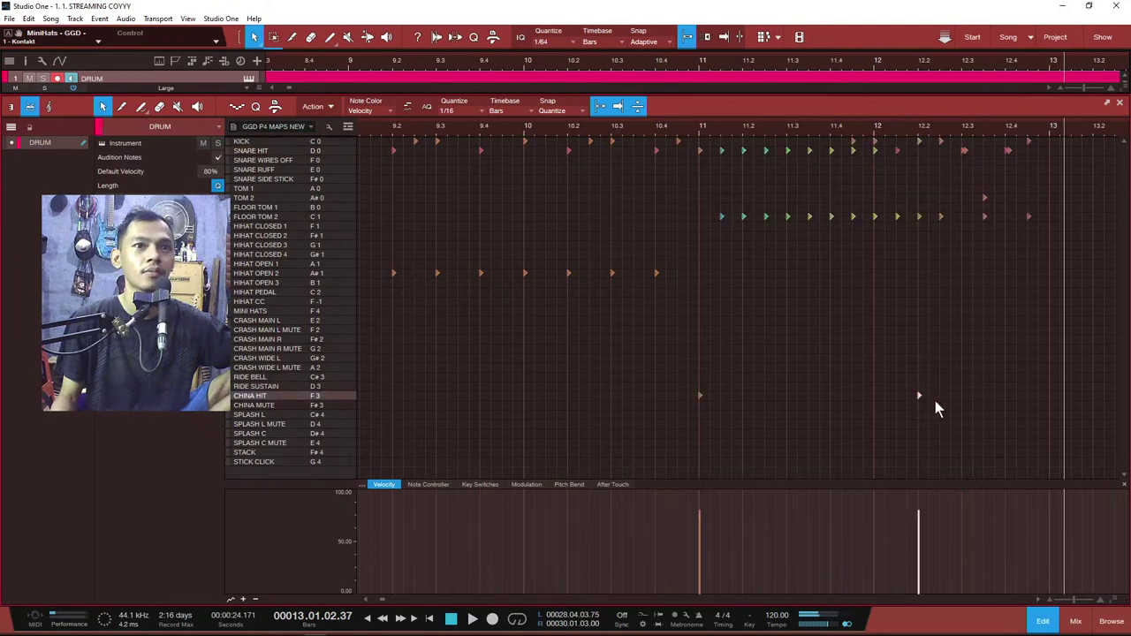
pyautogui.click(940, 396)
pyautogui.click(814, 131)
pyautogui.press('space')
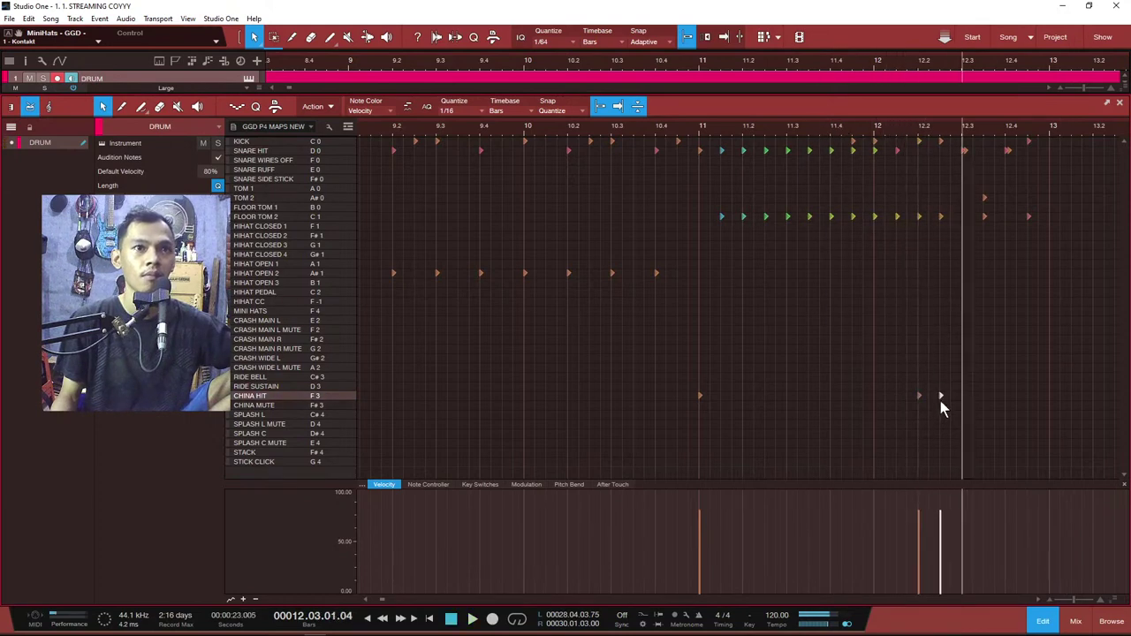
pyautogui.click(680, 128)
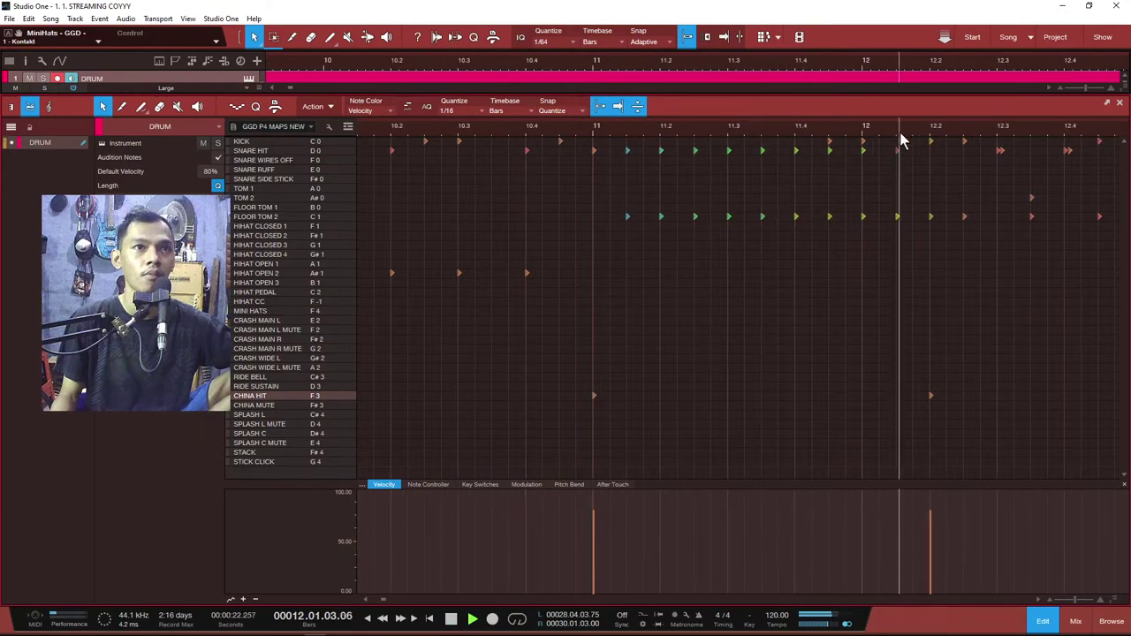
pyautogui.doubleClick(930, 397)
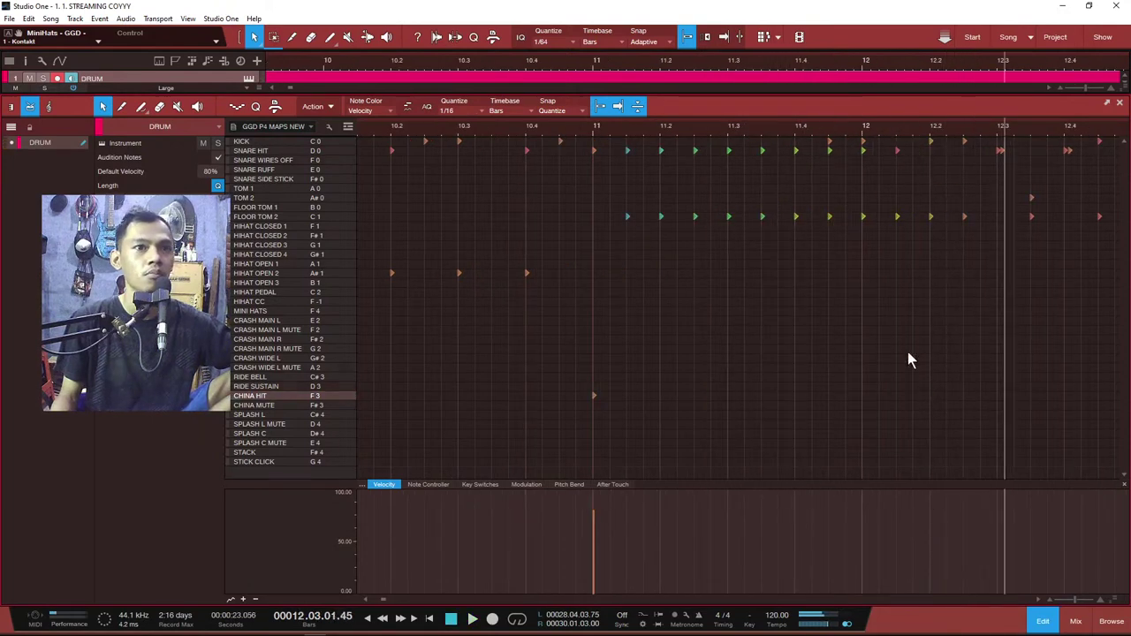
# Step: Move the Floor Tom 2 hit at 12.1.3 to China Hit, raise its velocity to about 92 and play the fill
pyautogui.click(593, 130)
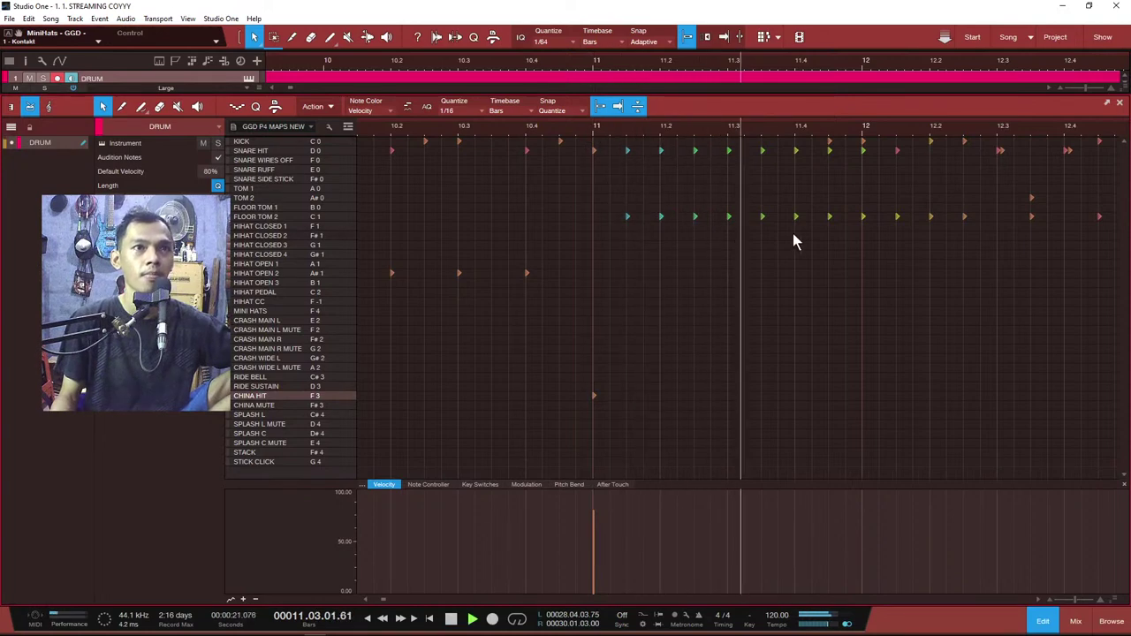
pyautogui.click(897, 217)
pyautogui.press('Down')
pyautogui.press('Down')
pyautogui.press('Down')
pyautogui.press('Down')
pyautogui.press('Down')
pyautogui.press('Down')
pyautogui.press('Down')
pyautogui.press('Down')
pyautogui.press('Down')
pyautogui.press('Down')
pyautogui.press('Down')
pyautogui.press('Down')
pyautogui.press('Down')
pyautogui.press('Down')
pyautogui.press('Down')
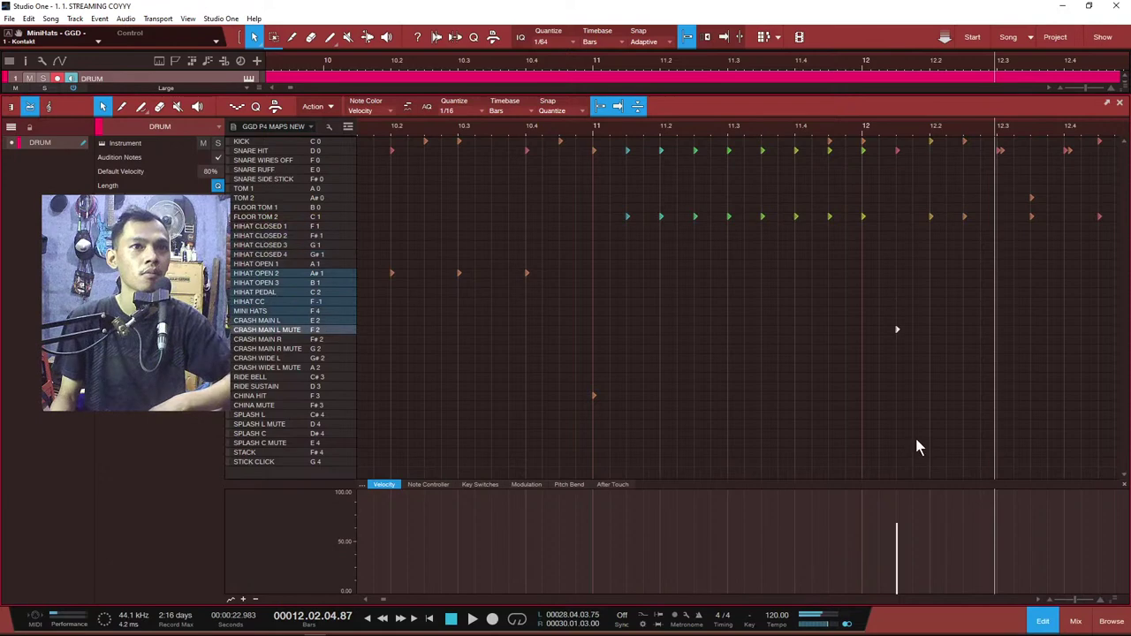
pyautogui.press('Down')
pyautogui.press('Down')
pyautogui.press('Down')
pyautogui.press('Down')
pyautogui.moveTo(899, 548)
pyautogui.mouseDown()
pyautogui.moveTo(906, 497)
pyautogui.moveTo(901, 526)
pyautogui.mouseUp()
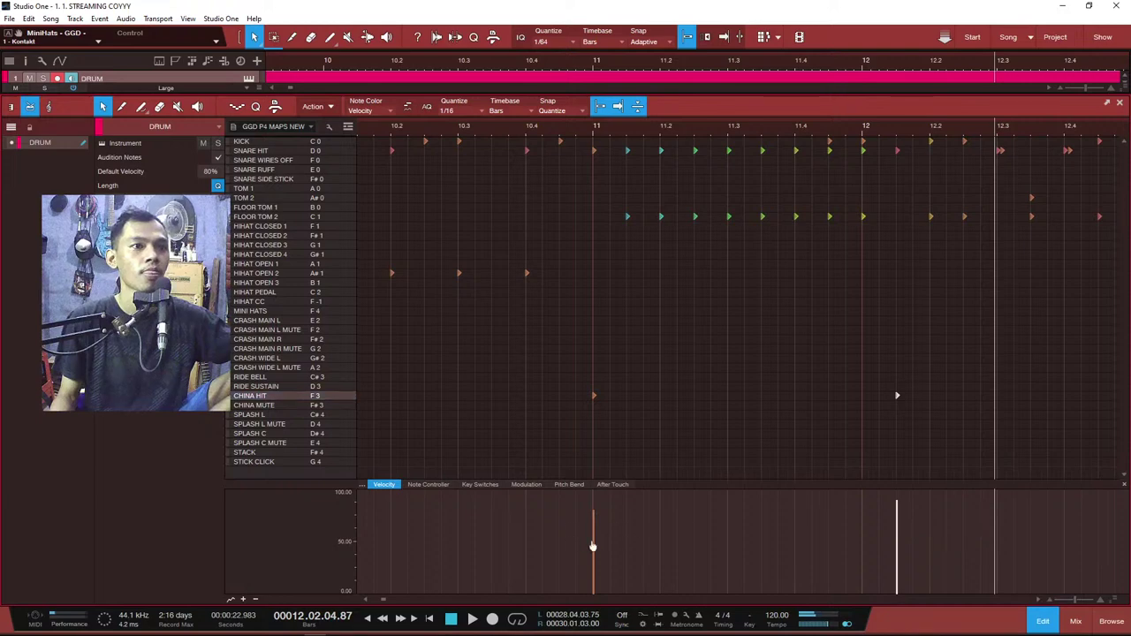
pyautogui.click(453, 126)
pyautogui.press('space')
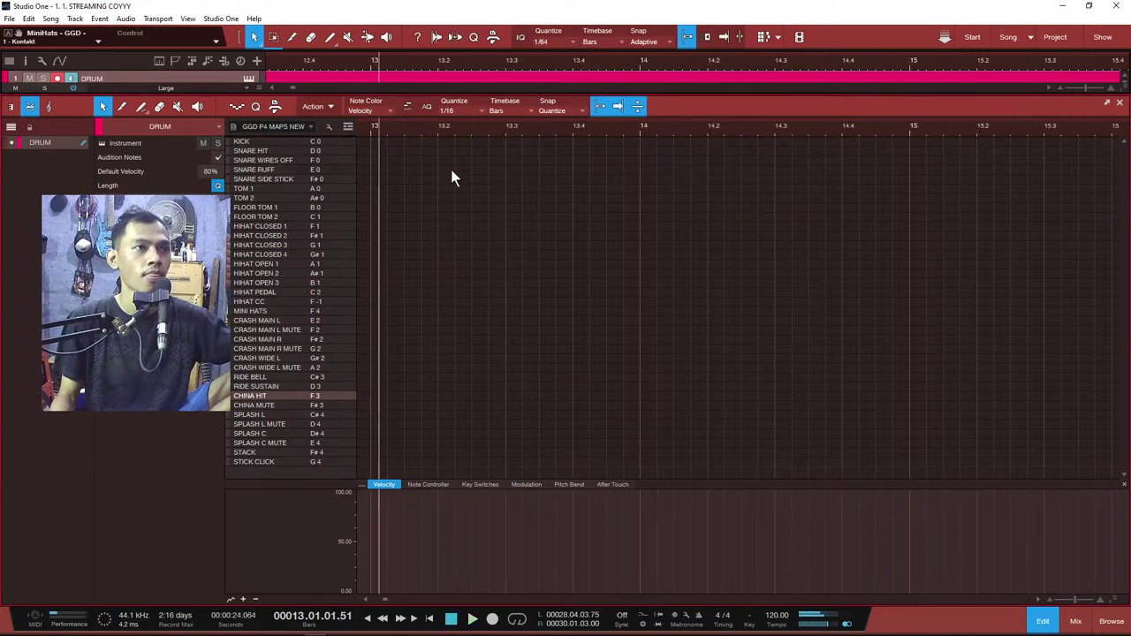
# Step: Add kick, Crash Main R and Crash Wide L hits of 80 velocity at bar 13, discarding the trial Crash Main L hit
pyautogui.hscroll(-2, 447, 164)
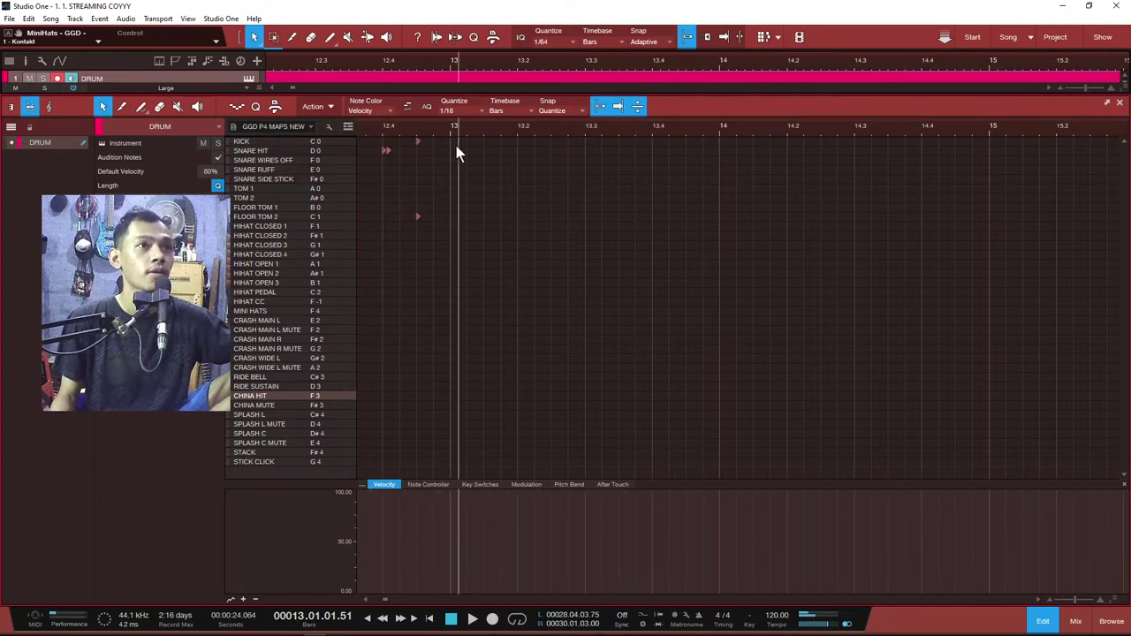
pyautogui.doubleClick(452, 140)
pyautogui.scroll(4, 449, 131)
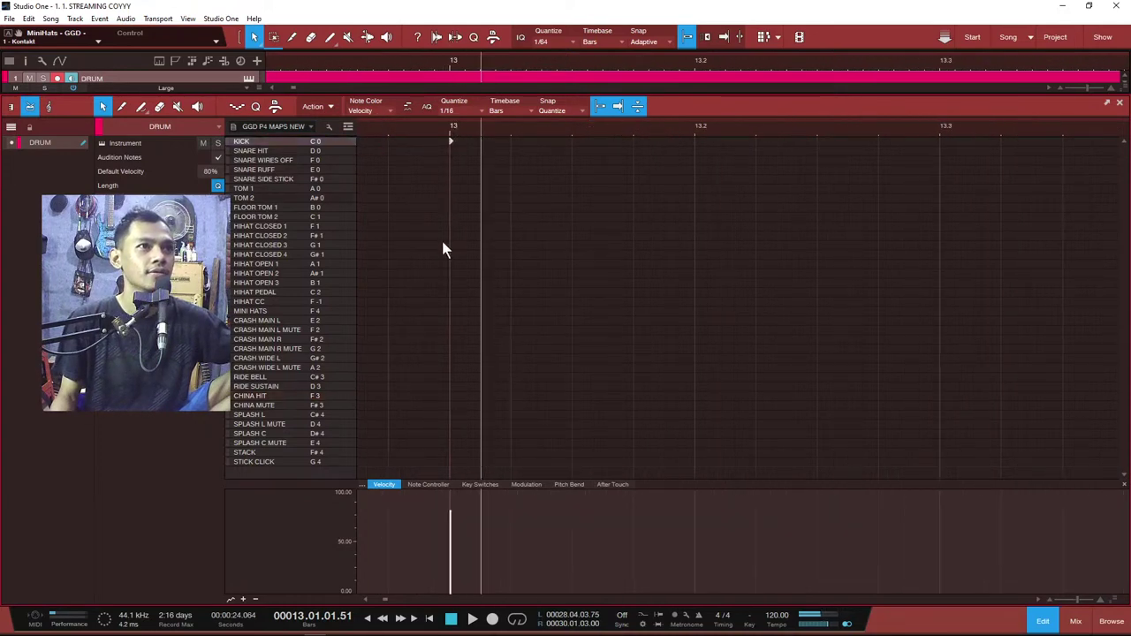
pyautogui.doubleClick(451, 320)
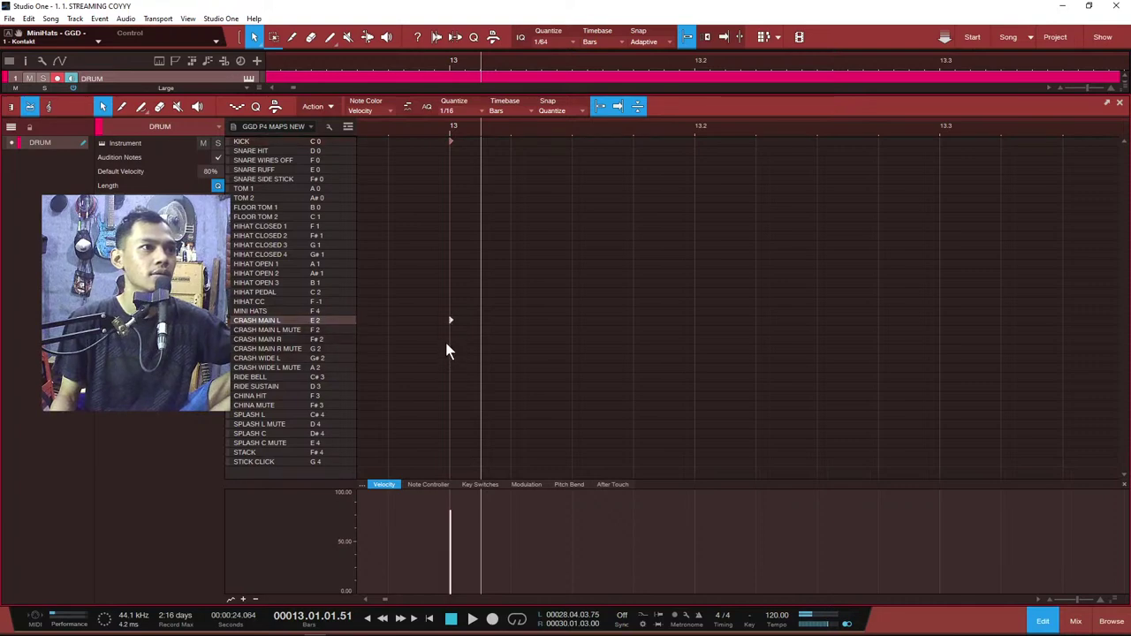
pyautogui.doubleClick(444, 358)
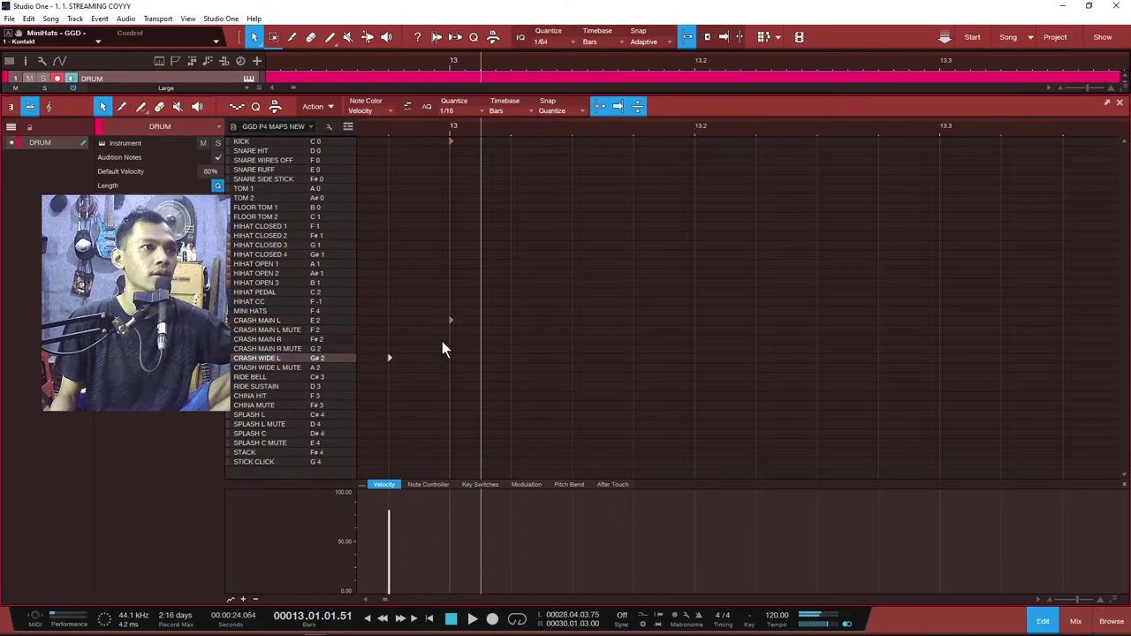
pyautogui.doubleClick(452, 339)
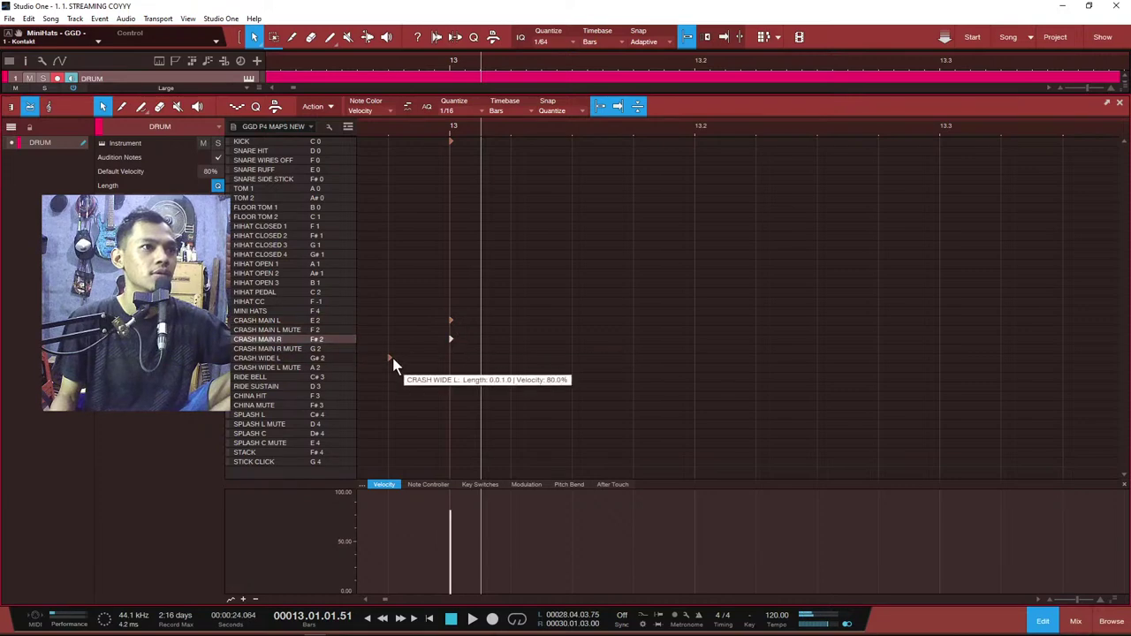
pyautogui.moveTo(391, 357); pyautogui.dragTo(452, 358)
pyautogui.doubleClick(453, 321)
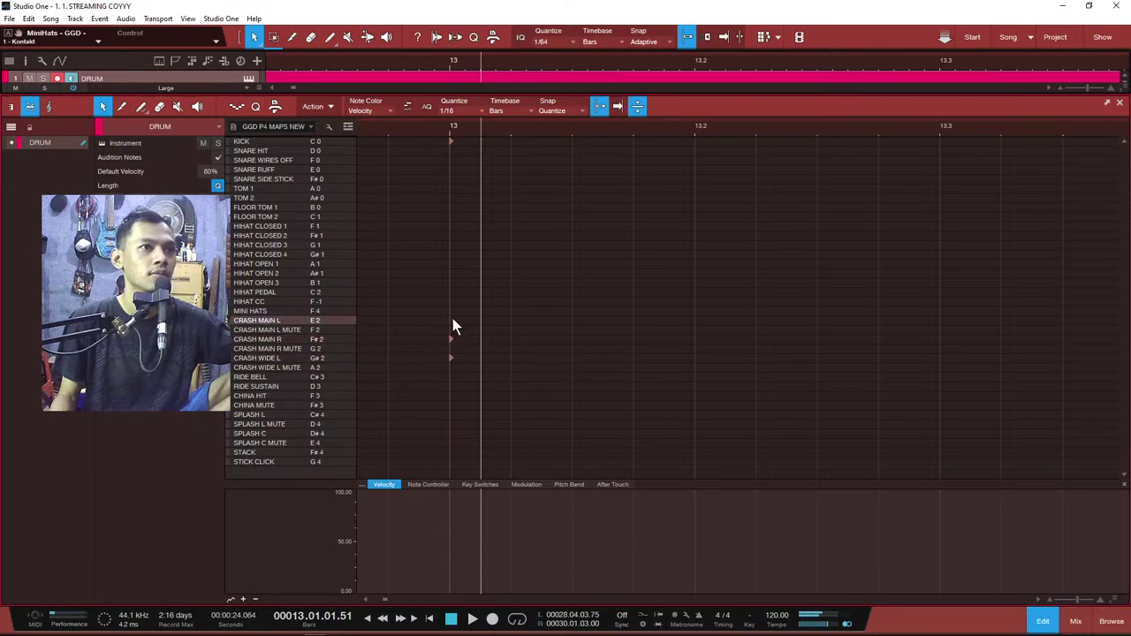
# Step: Move the Floor Tom 2 hit at 3.1.3 to China Hit with a velocity of 100 and play the drum part
pyautogui.press(',')
pyautogui.press('space')
pyautogui.scroll(-5, 537, 130)
pyautogui.scroll(-4, 539, 133)
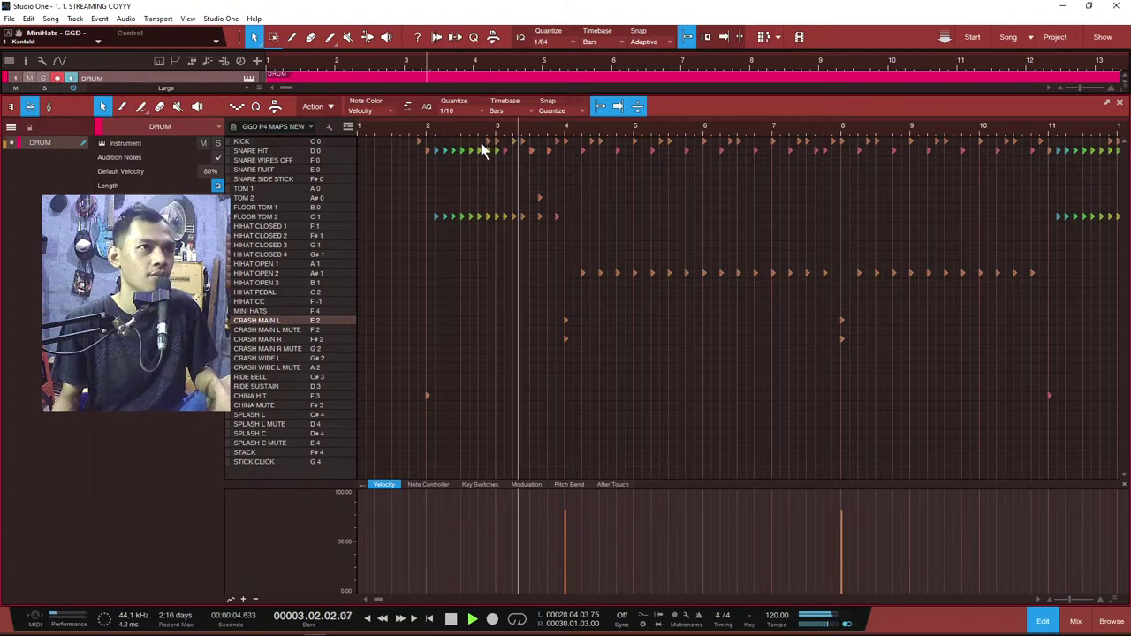
pyautogui.scroll(5, 504, 128)
pyautogui.click(508, 216)
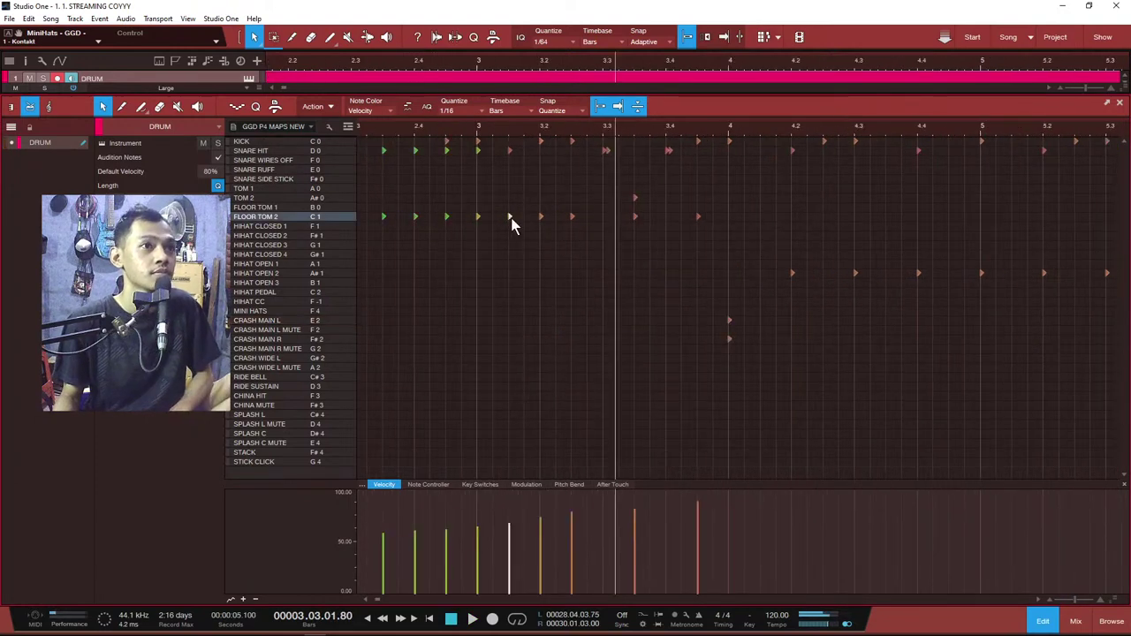
pyautogui.moveTo(513, 225); pyautogui.dragTo(514, 398)
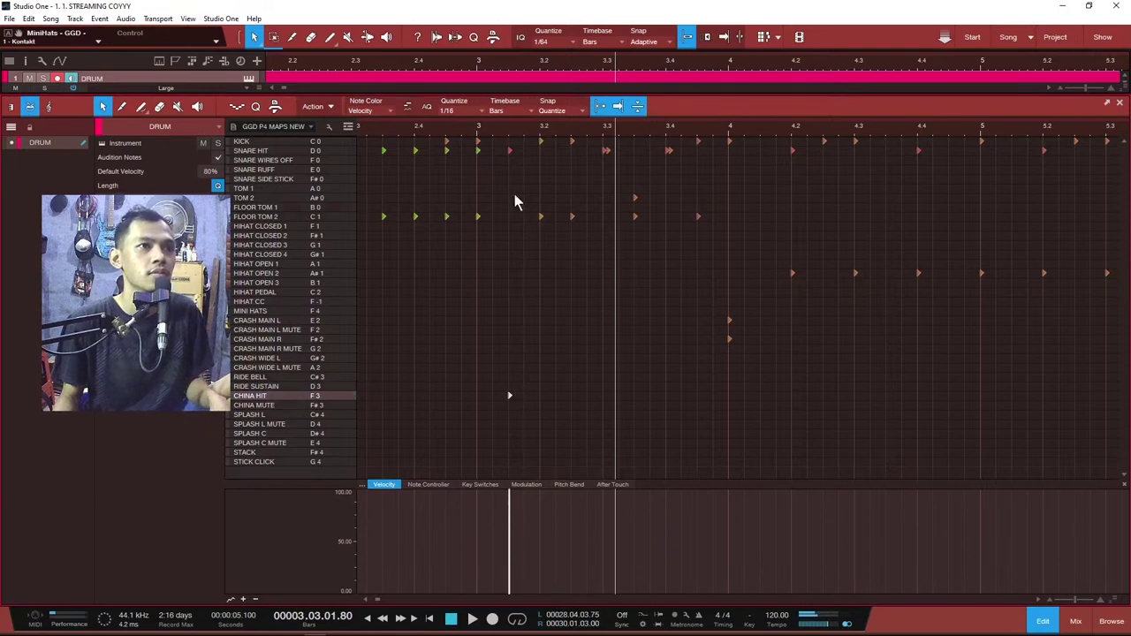
pyautogui.scroll(-3, 509, 137)
pyautogui.click(430, 123)
pyautogui.press('space')
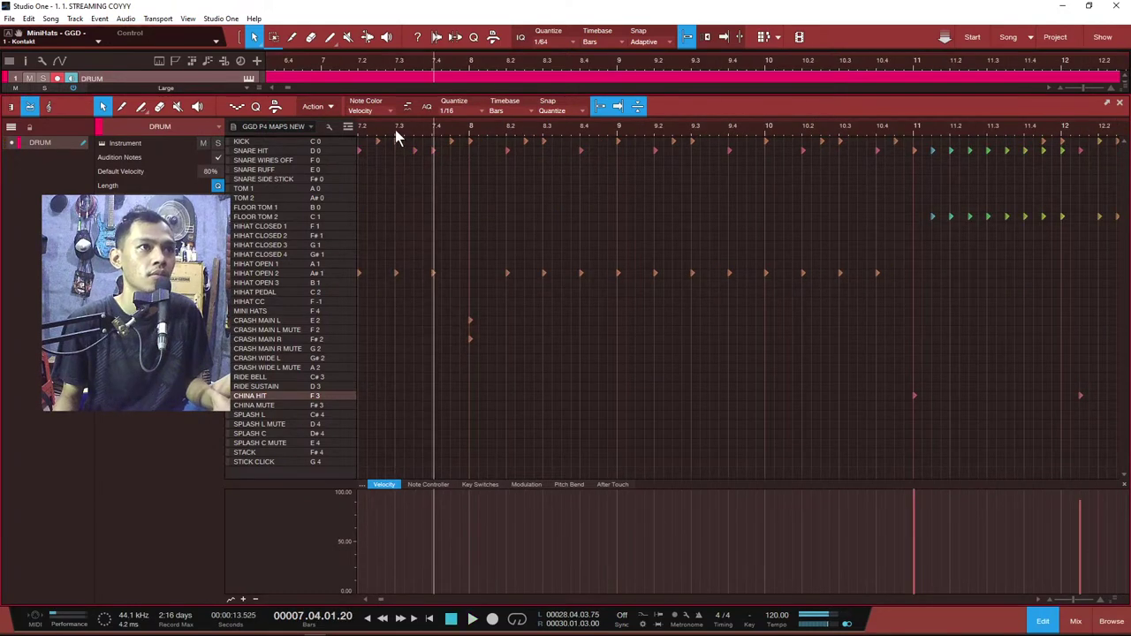
# Step: Add a Crash Wide L hit at 7.3.3, move the Hihat Open 2 hit at 7.4 to China Hit and play the passage
pyautogui.scroll(3, 397, 132)
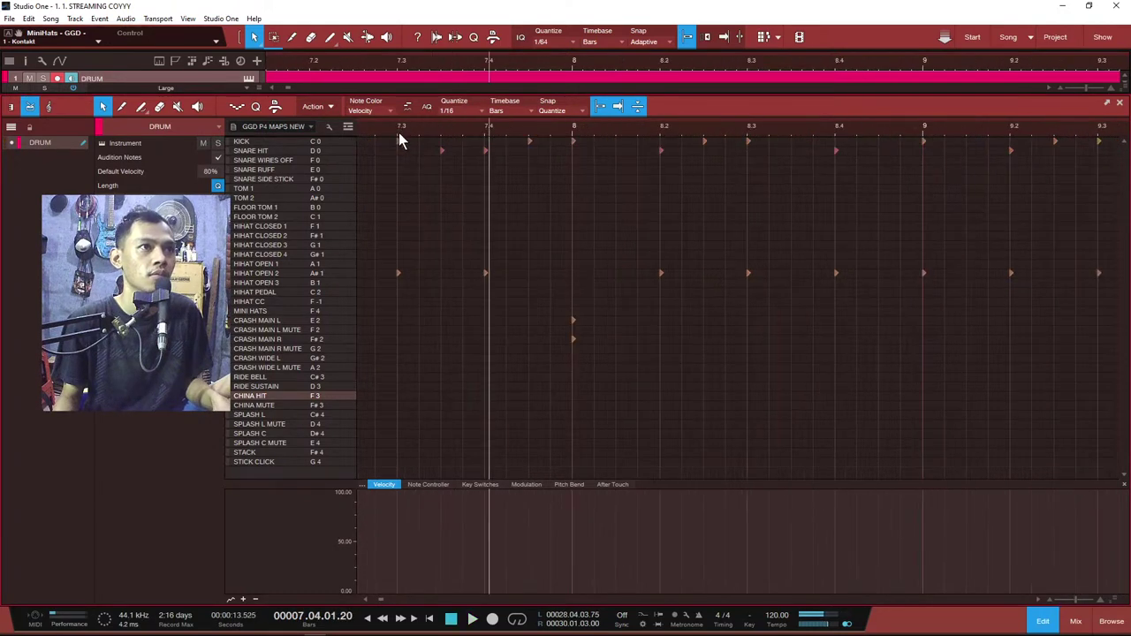
pyautogui.click(440, 359)
pyautogui.moveTo(485, 275); pyautogui.dragTo(486, 396)
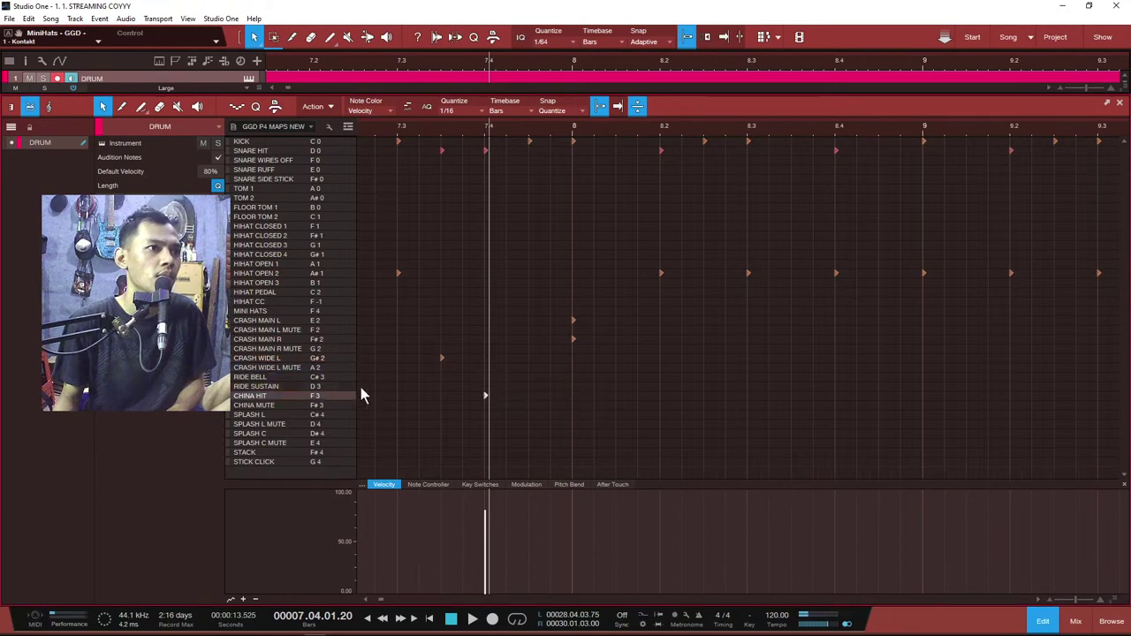
pyautogui.click(299, 366)
pyautogui.click(298, 359)
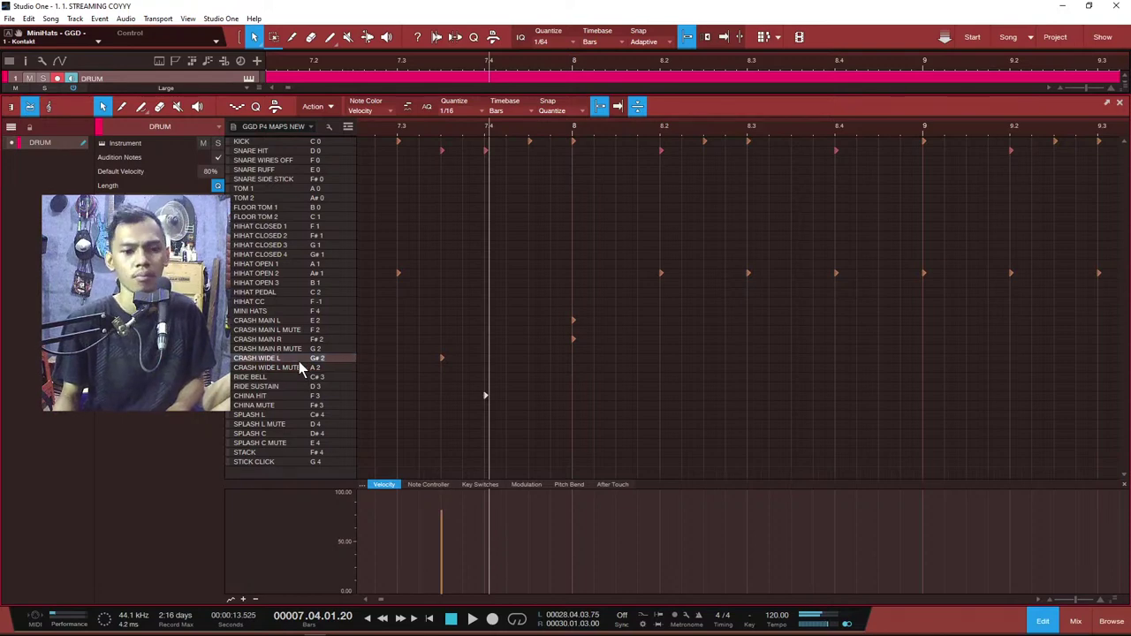
pyautogui.click(384, 128)
pyautogui.press('space')
pyautogui.scroll(-3, 384, 128)
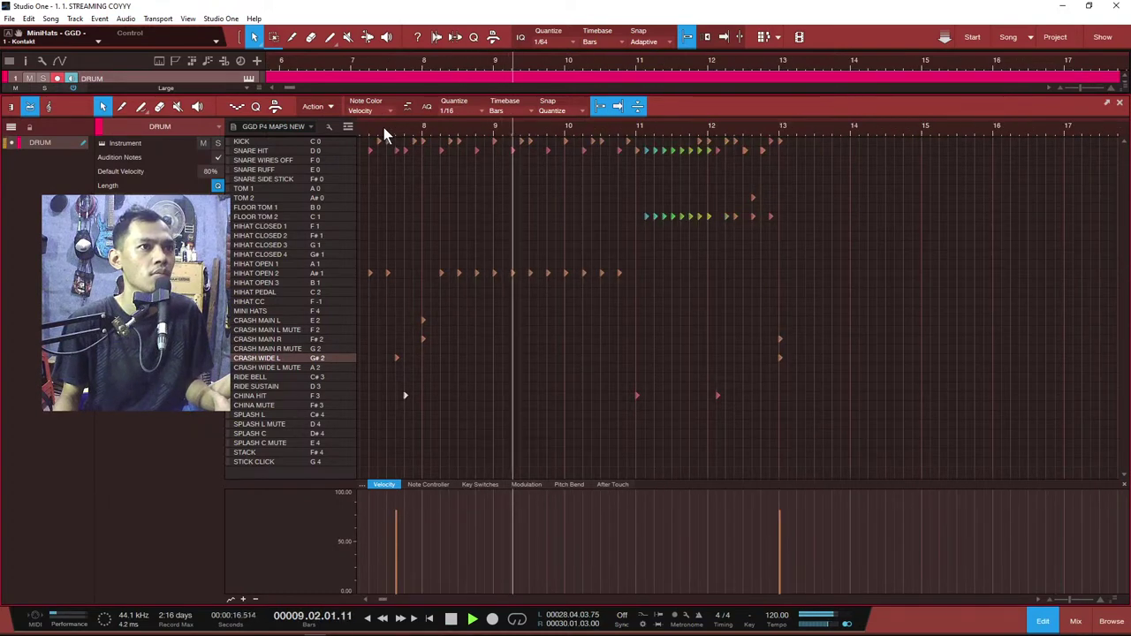
# Step: Reset the Kontakt channel's pan to center and play the full drum part from bar 1 in the arrangement
pyautogui.click(1075, 621)
pyautogui.moveTo(317, 423)
pyautogui.mouseDown()
pyautogui.moveTo(271, 422)
pyautogui.moveTo(338, 429)
pyautogui.moveTo(309, 429)
pyautogui.moveTo(320, 430)
pyautogui.mouseUp()
pyautogui.keyDown('alt'); pyautogui.click(321, 430); pyautogui.keyUp('alt')
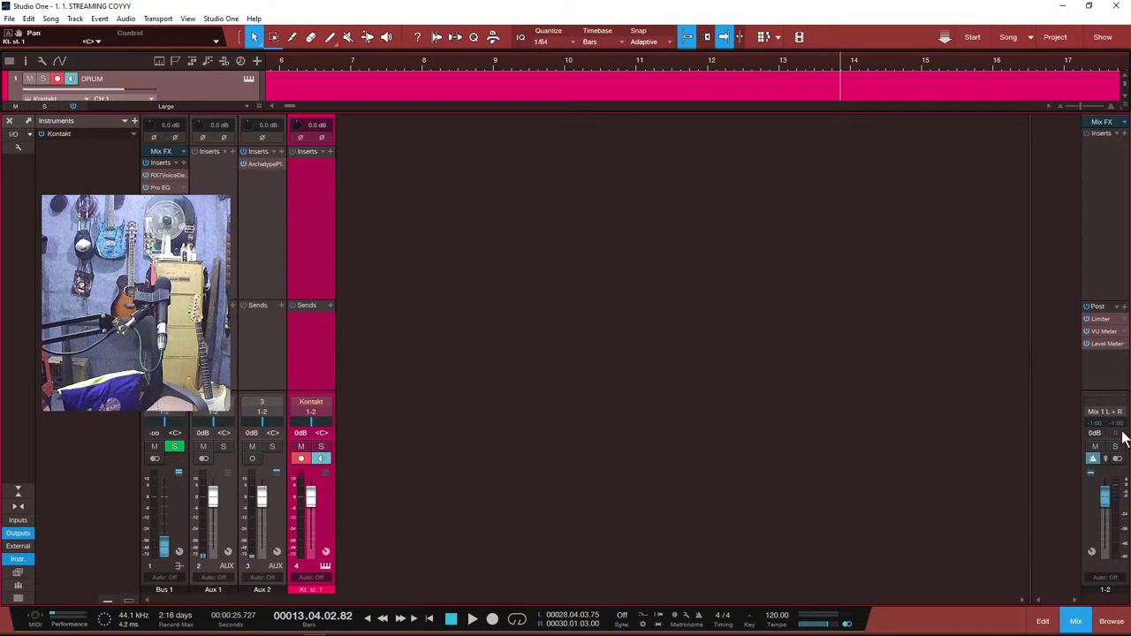
pyautogui.press(',')
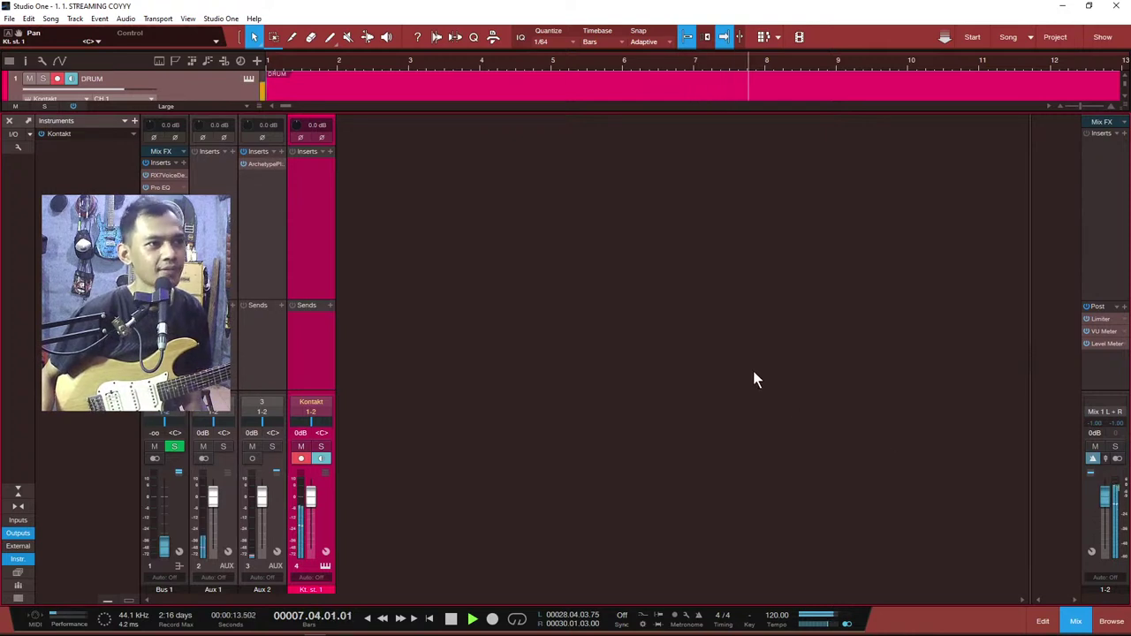
pyautogui.press('F3')
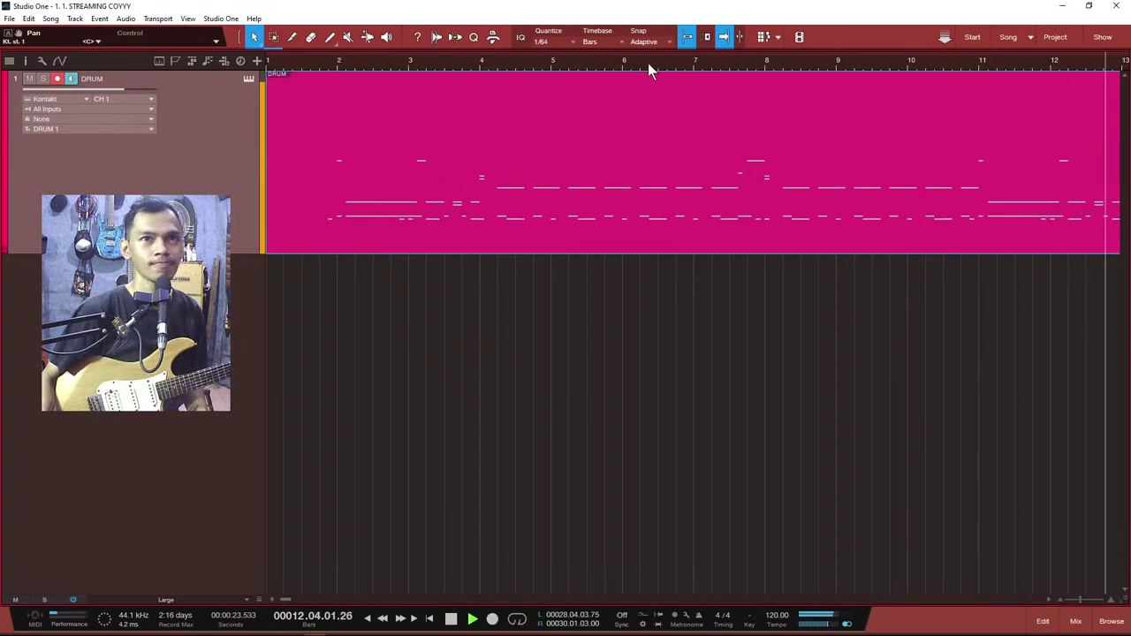
pyautogui.press('Home')
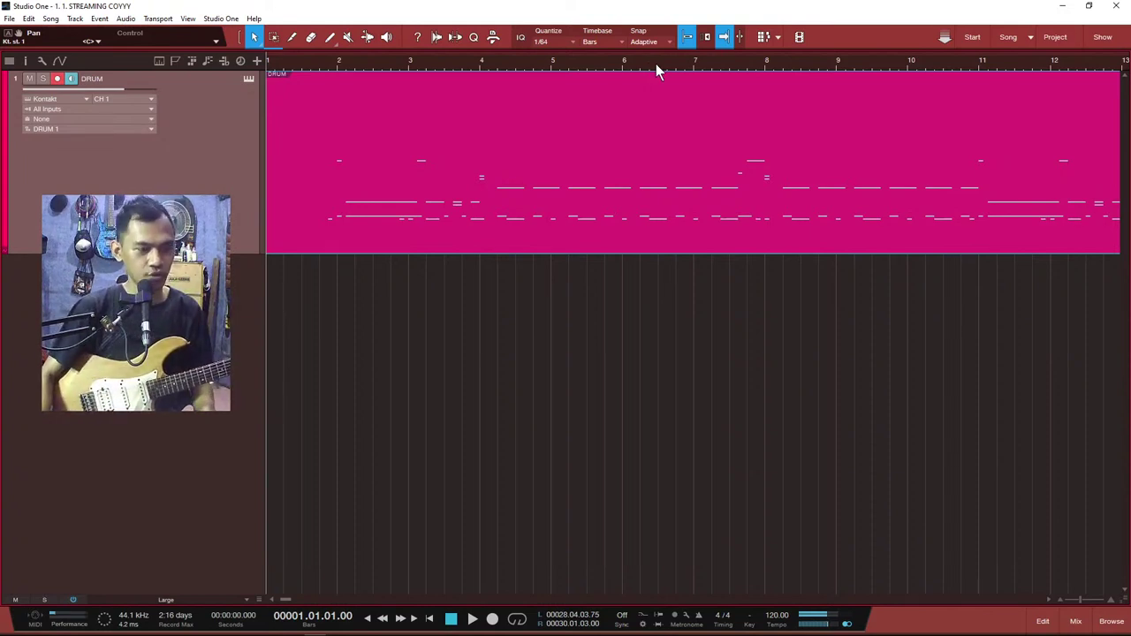
# Step: Add a mono audio track named GITAR 1 RYTHM with Aux 2 as its input
pyautogui.moveTo(794, 421); pyautogui.dragTo(778, 400)
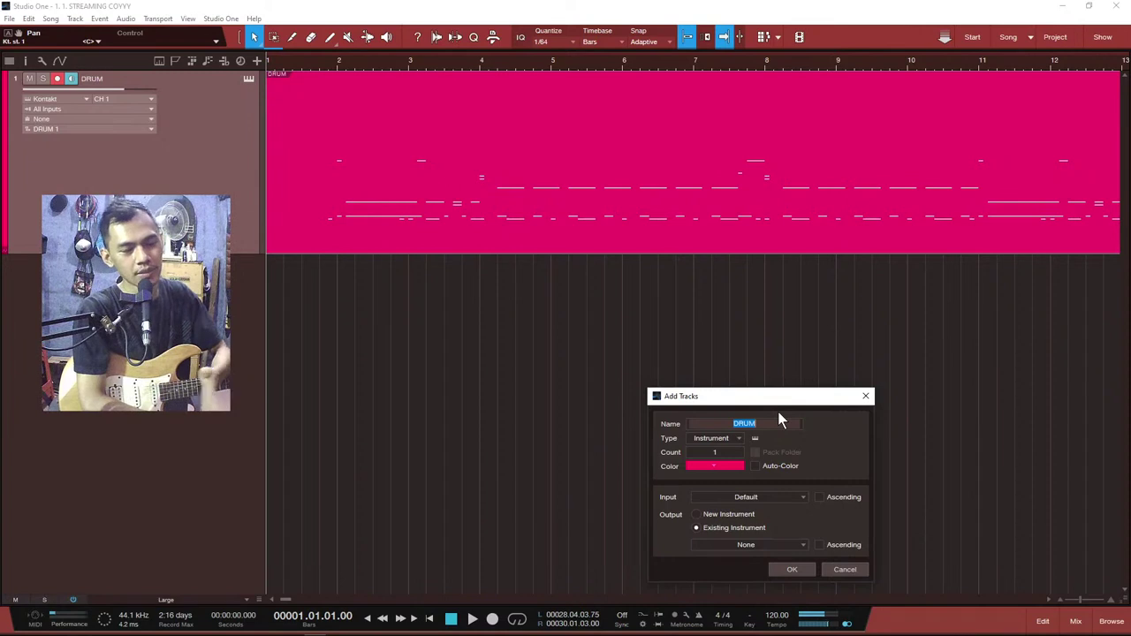
pyautogui.write('GITAR')
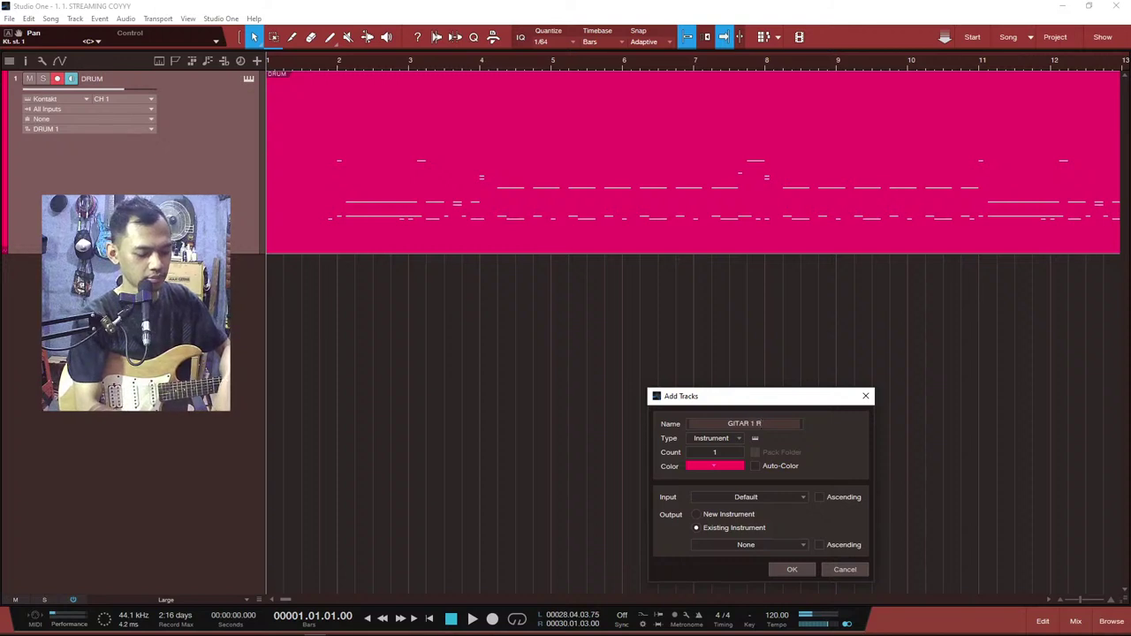
pyautogui.write('1 RYTHM')
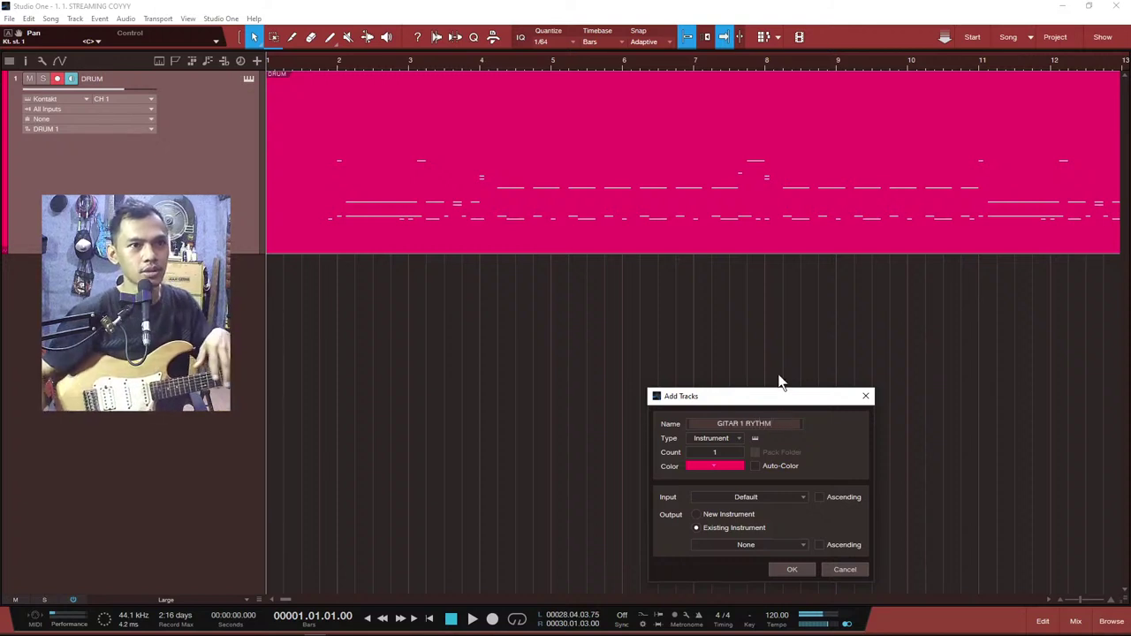
pyautogui.click(735, 439)
pyautogui.click(720, 451)
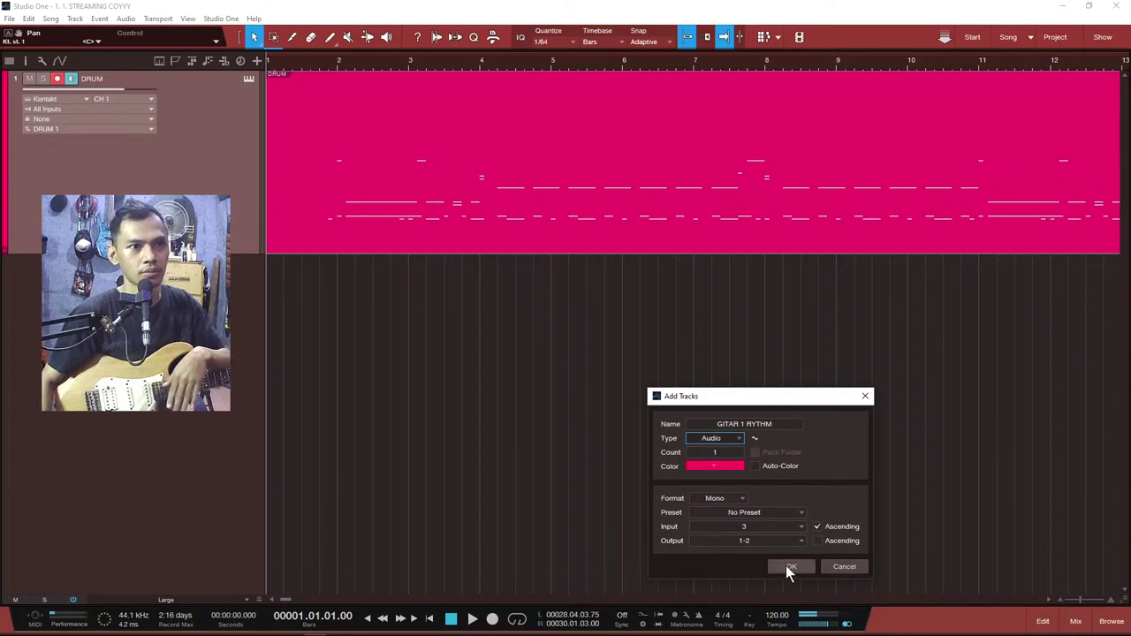
pyautogui.click(782, 529)
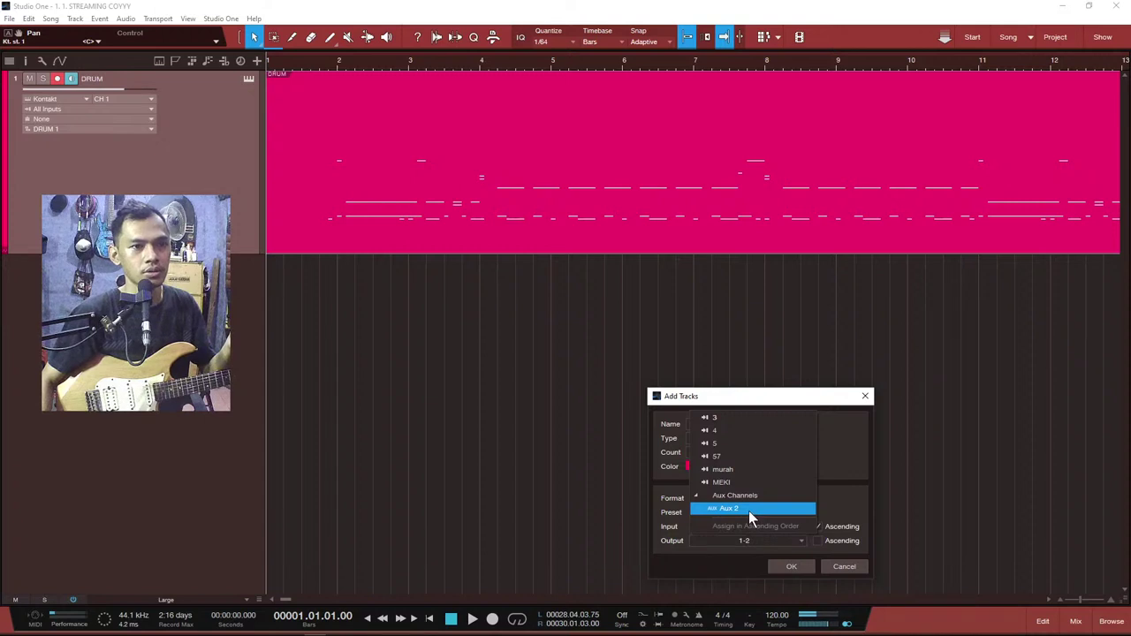
pyautogui.click(748, 511)
pyautogui.click(795, 570)
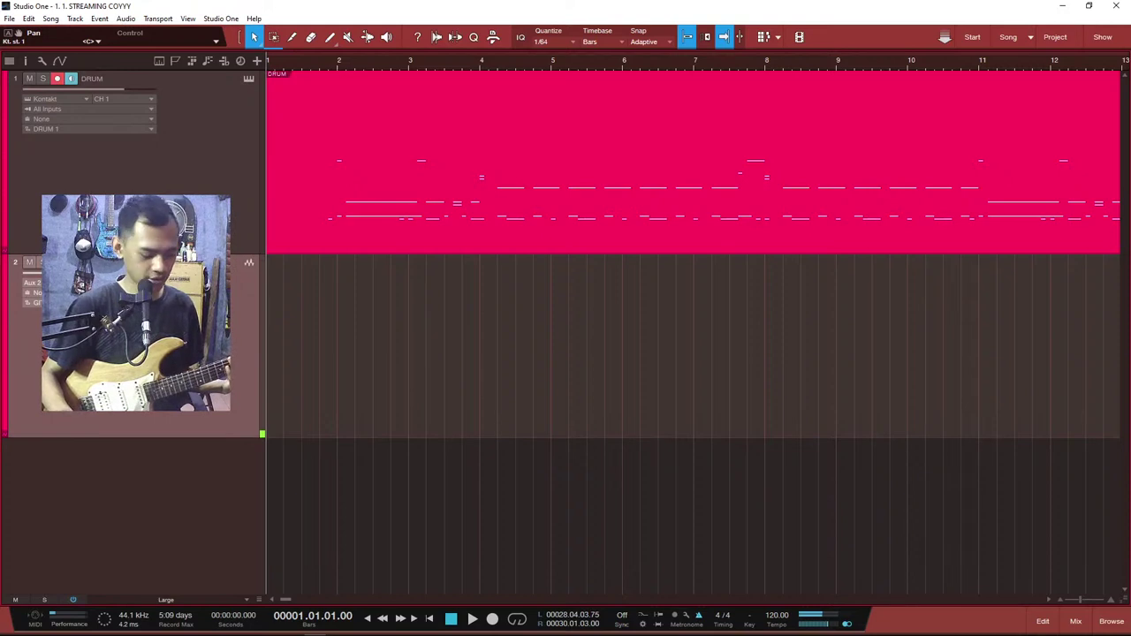
# Step: Try a rhythm guitar take on GITAR 1 RYTHM from bar 1 to bar 13 and delete the recording
pyautogui.press('KP_Multiply')
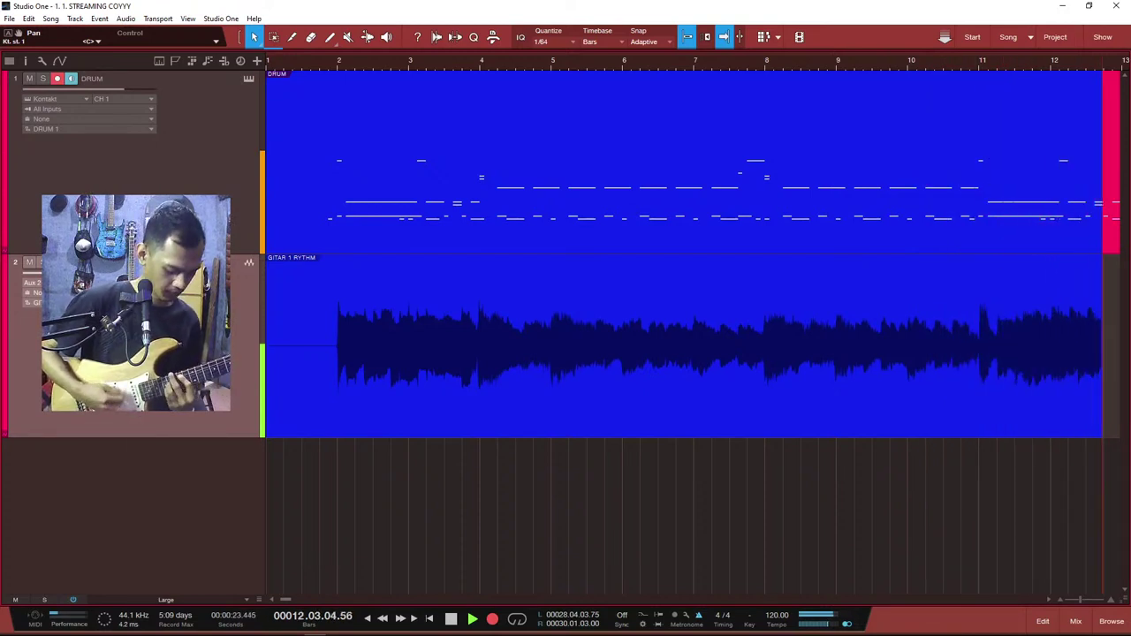
pyautogui.press('space')
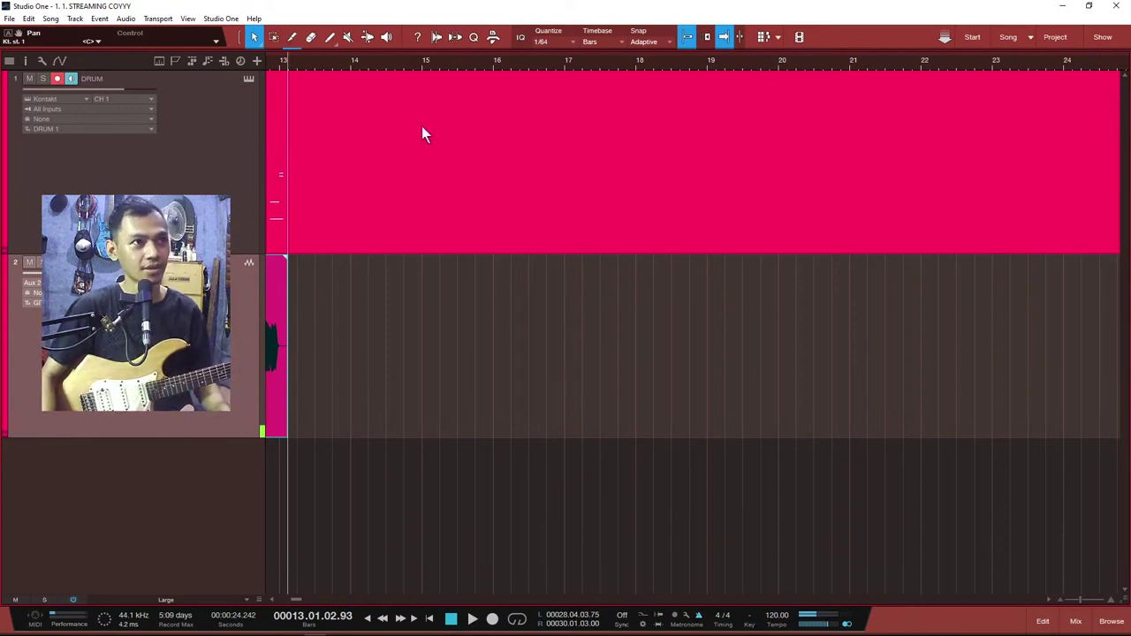
pyautogui.scroll(-3, 449, 61)
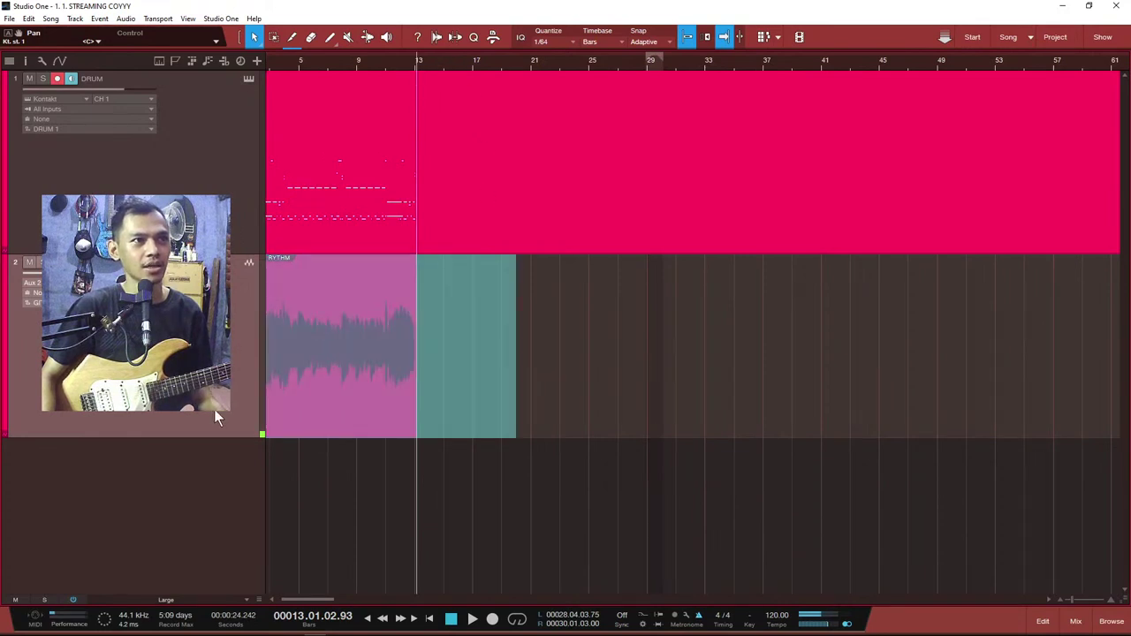
pyautogui.press('Delete')
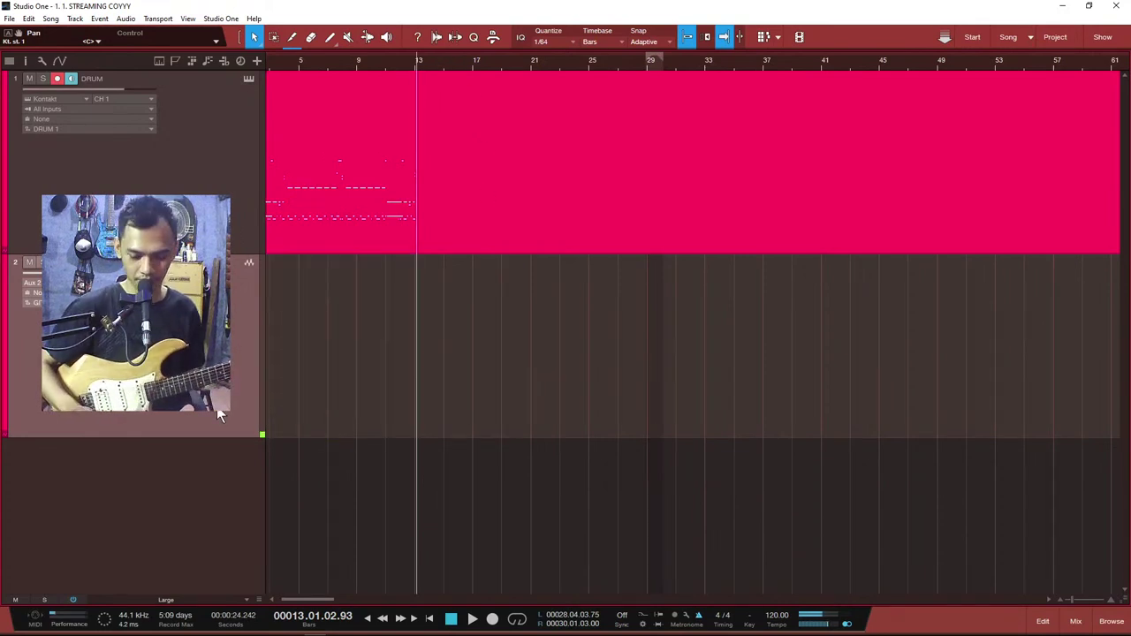
# Step: Record the rhythm guitar on GITAR 1 RYTHM from bar 1 to about 17.4, letting the last chord ring out
pyautogui.press('Home')
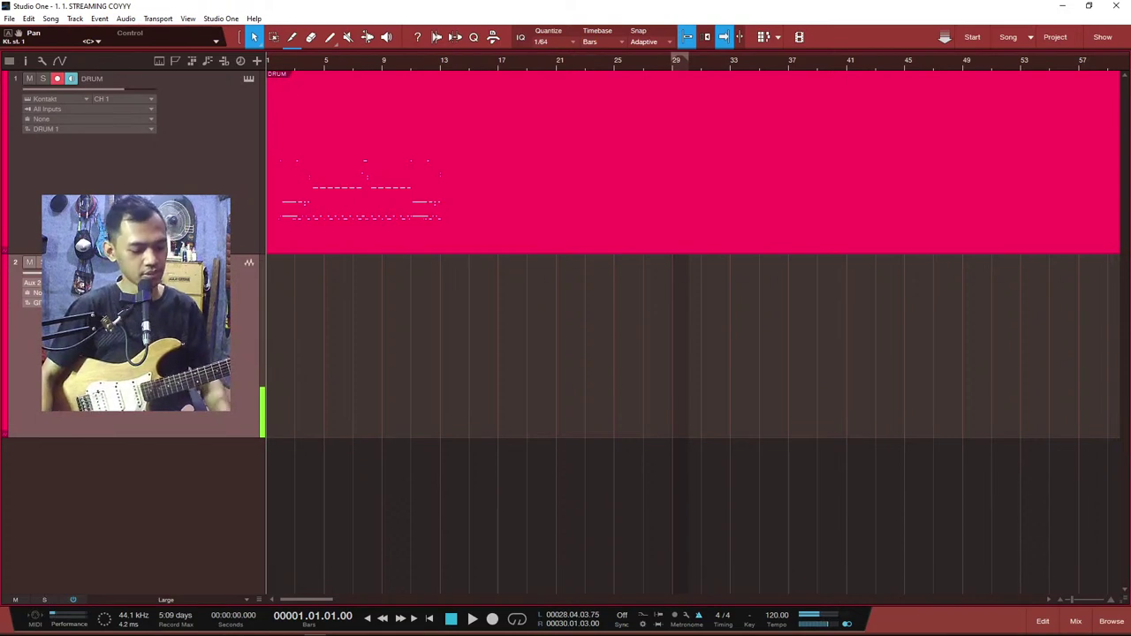
pyautogui.press('KP_Multiply')
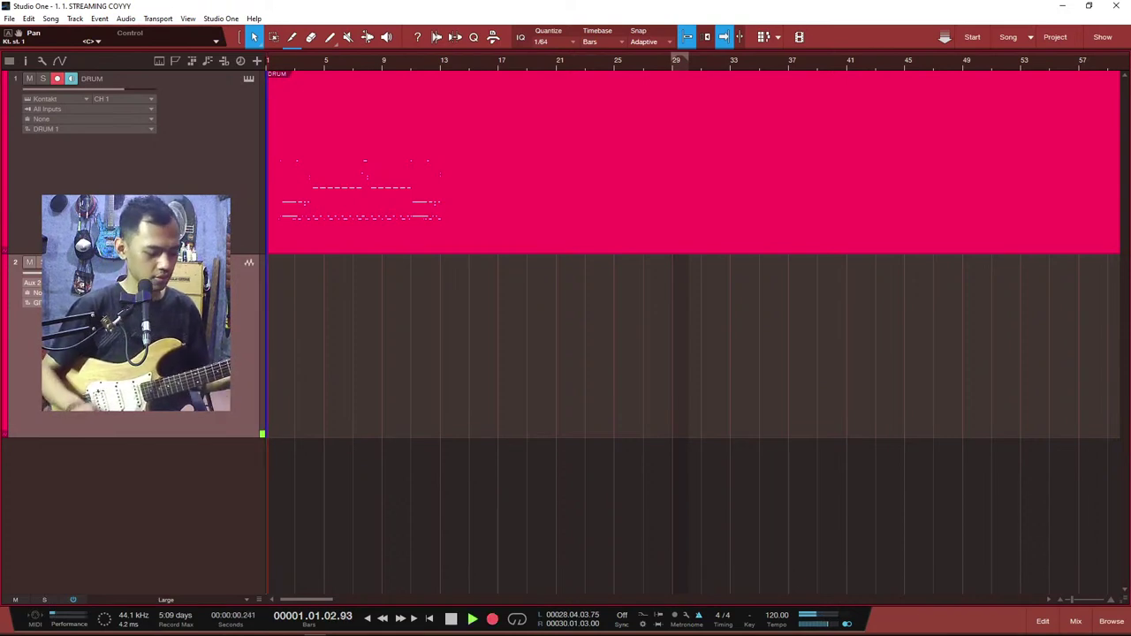
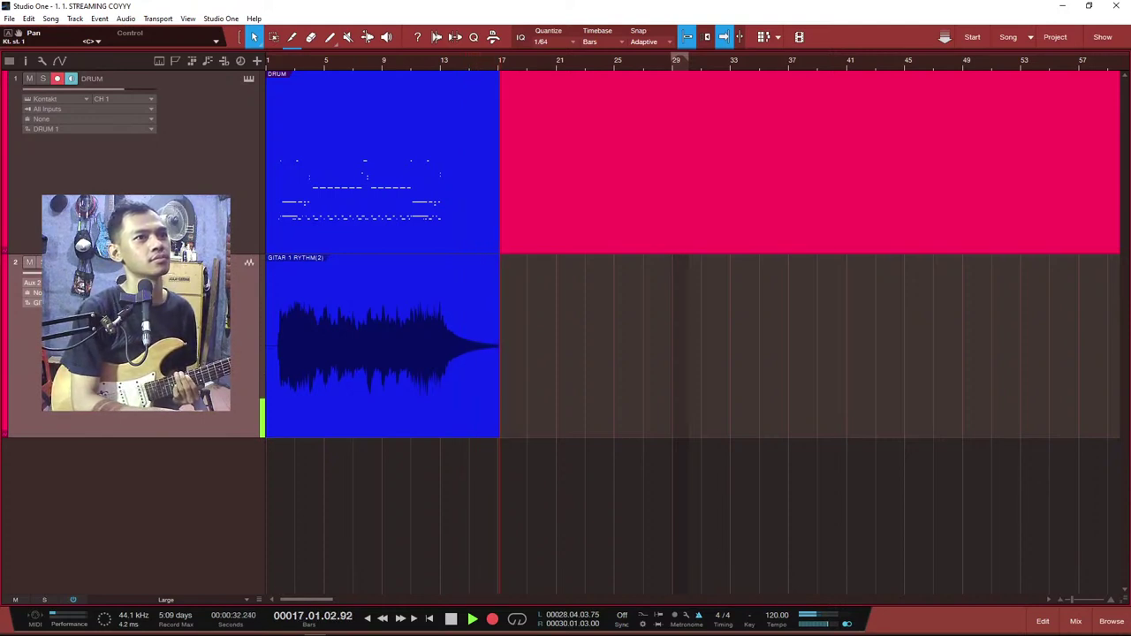
pyautogui.press('space')
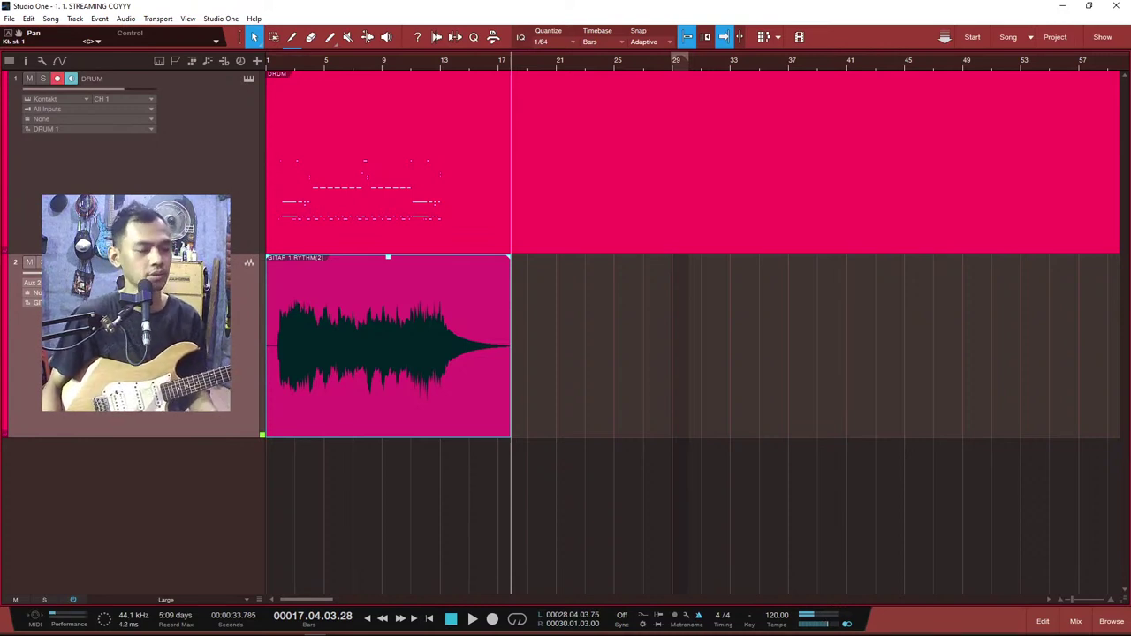
# Step: Duplicate the GITAR 1 RYTHM track completely, delete the copied recording and arm the new track for recording
pyautogui.press(',')
pyautogui.rightClick(206, 312)
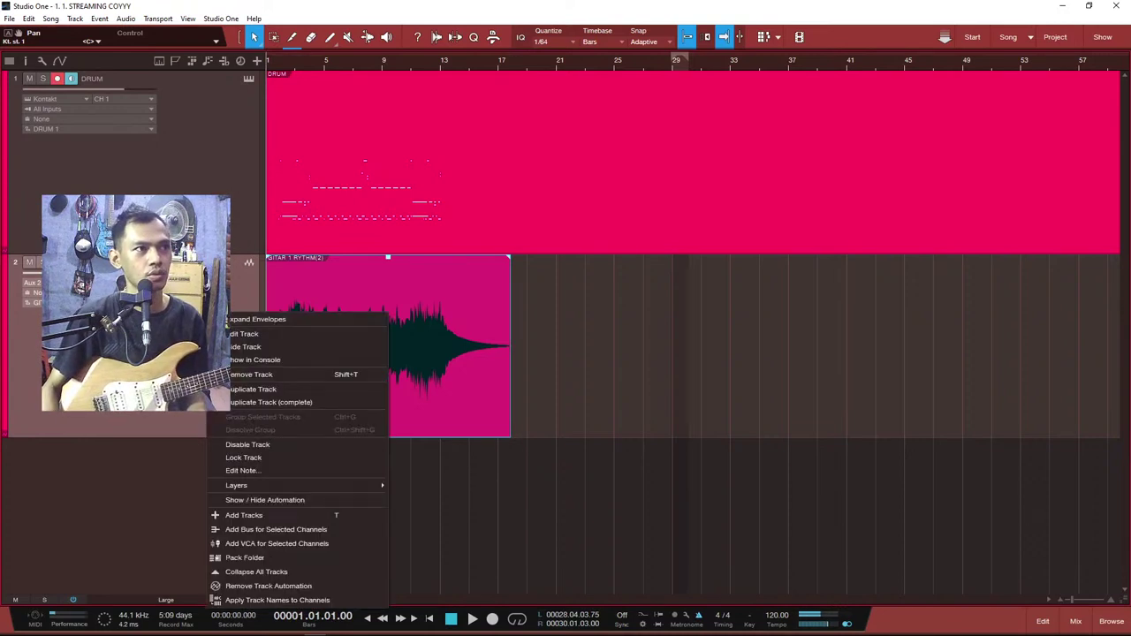
pyautogui.click(274, 402)
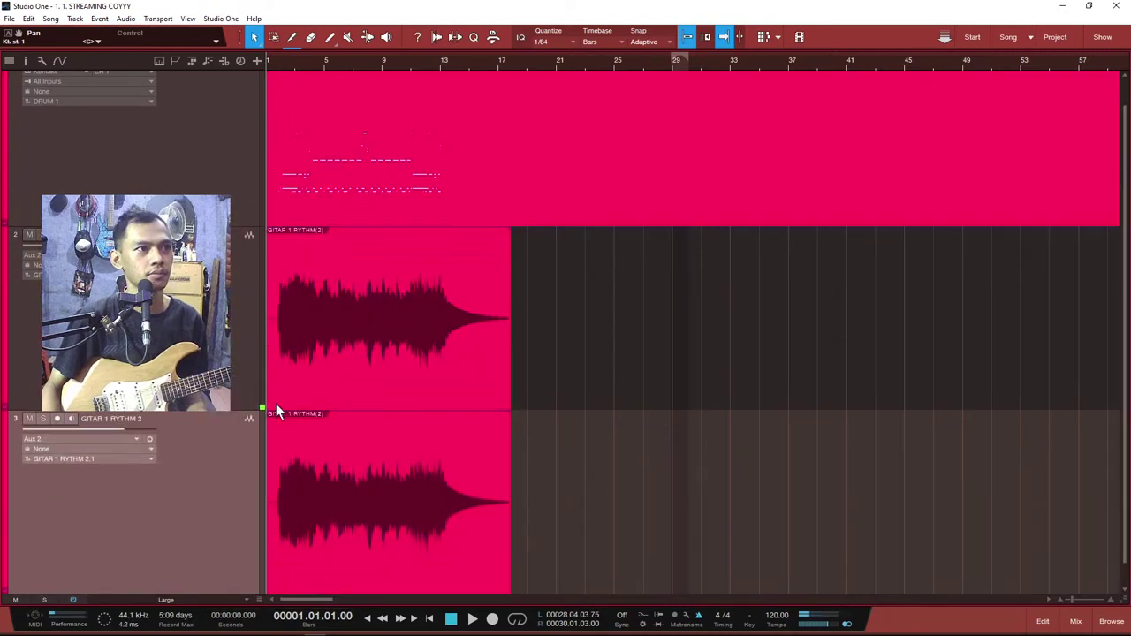
pyautogui.press('Delete')
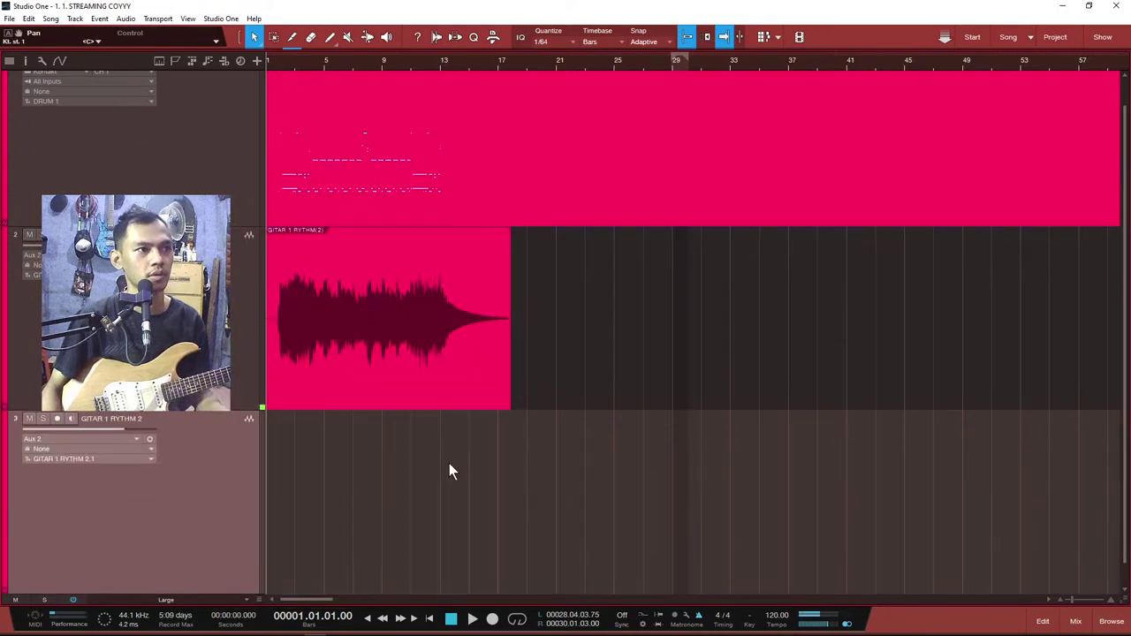
pyautogui.click(69, 419)
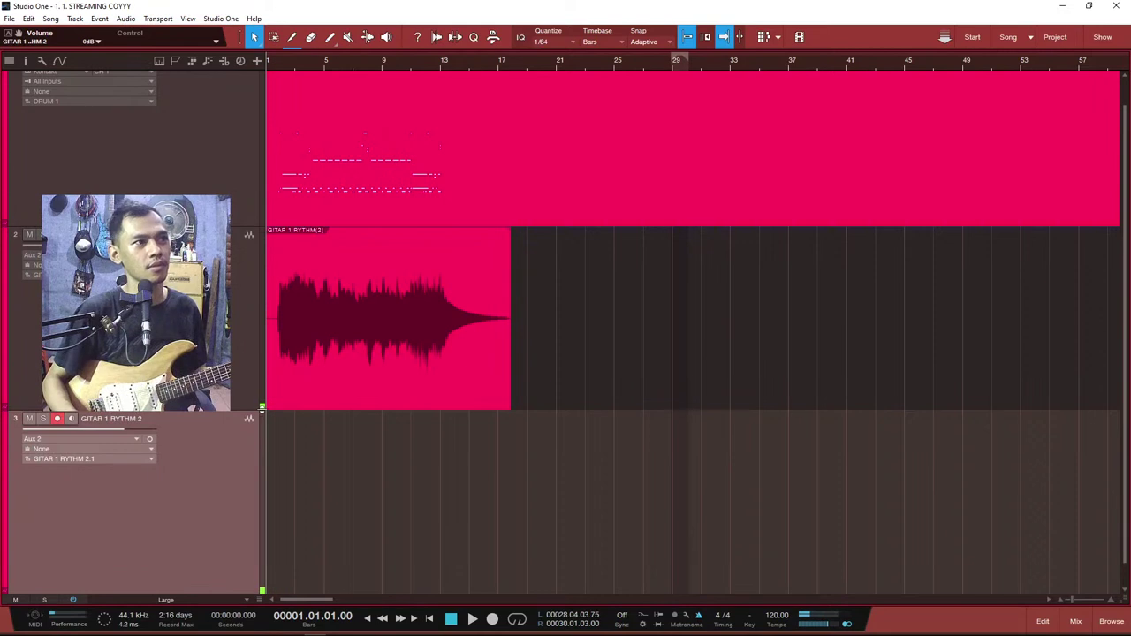
# Step: Record the second rhythm guitar take on GITAR 1 RYTHM 2 from bar 1 to about 17.3 and disarm the track
pyautogui.press('KP_Multiply')
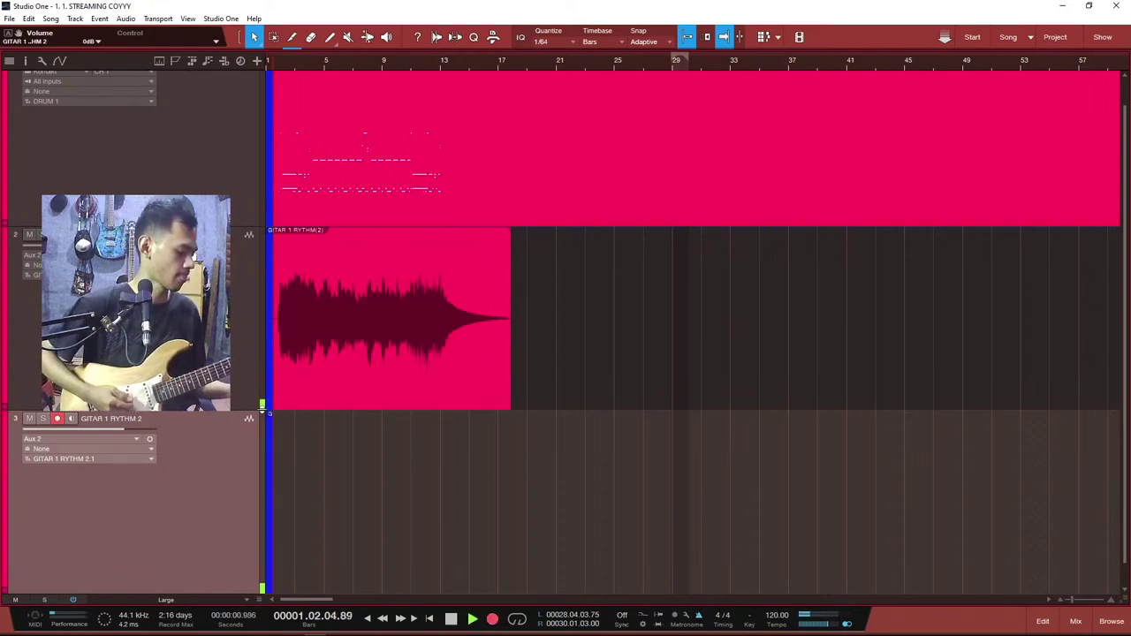
pyautogui.press('space')
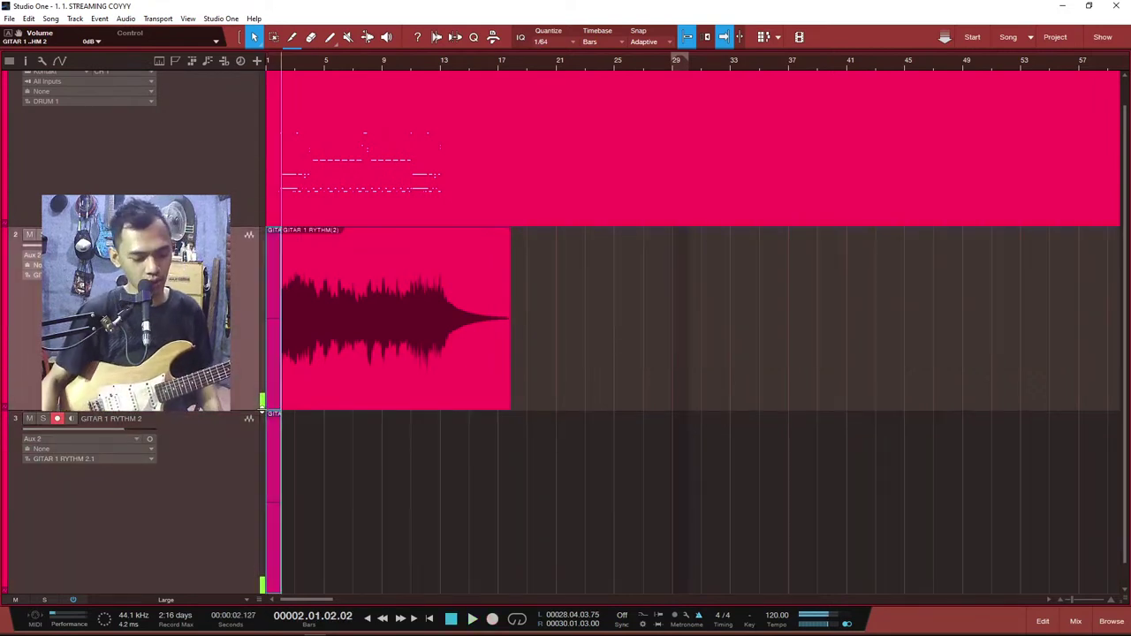
pyautogui.press('KP_Multiply')
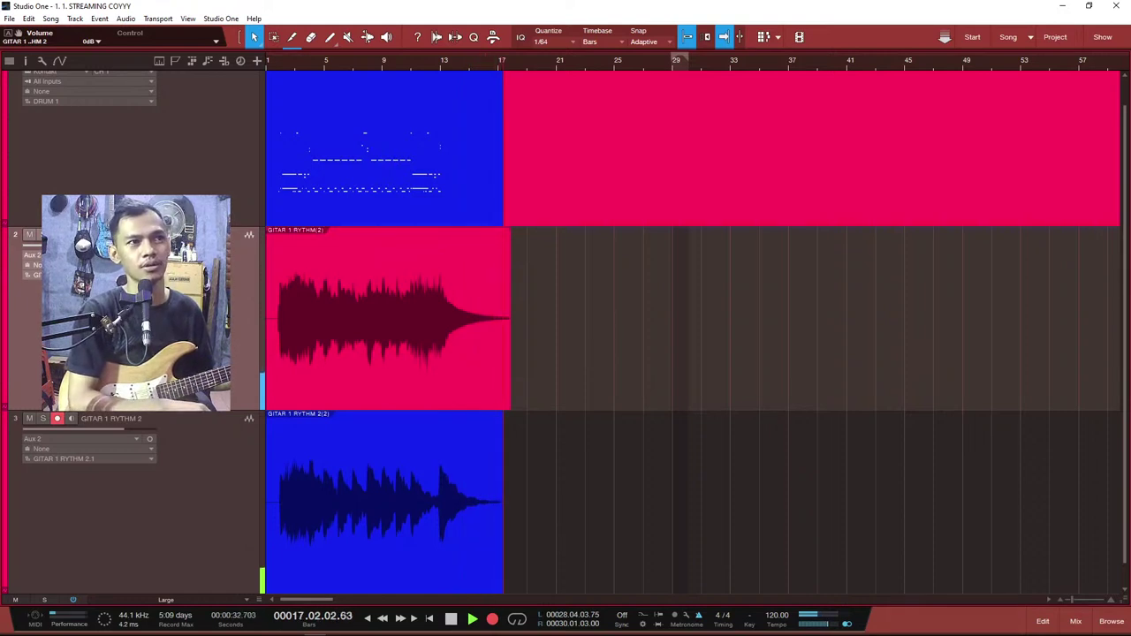
pyautogui.press('space')
pyautogui.click(57, 418)
# Step: Pan the GITAR 1 RYTHM channel to L94 and the GITAR 1 RYTHM 2 channel to R97
pyautogui.press('F3')
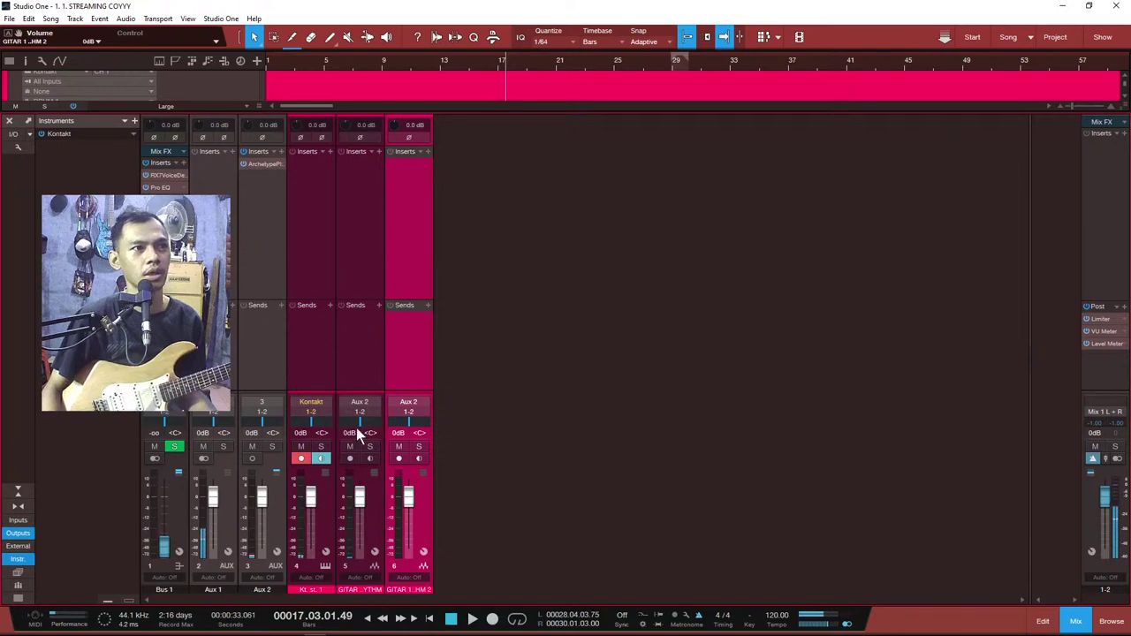
pyautogui.moveTo(359, 424); pyautogui.dragTo(341, 425)
pyautogui.moveTo(409, 423); pyautogui.dragTo(428, 426)
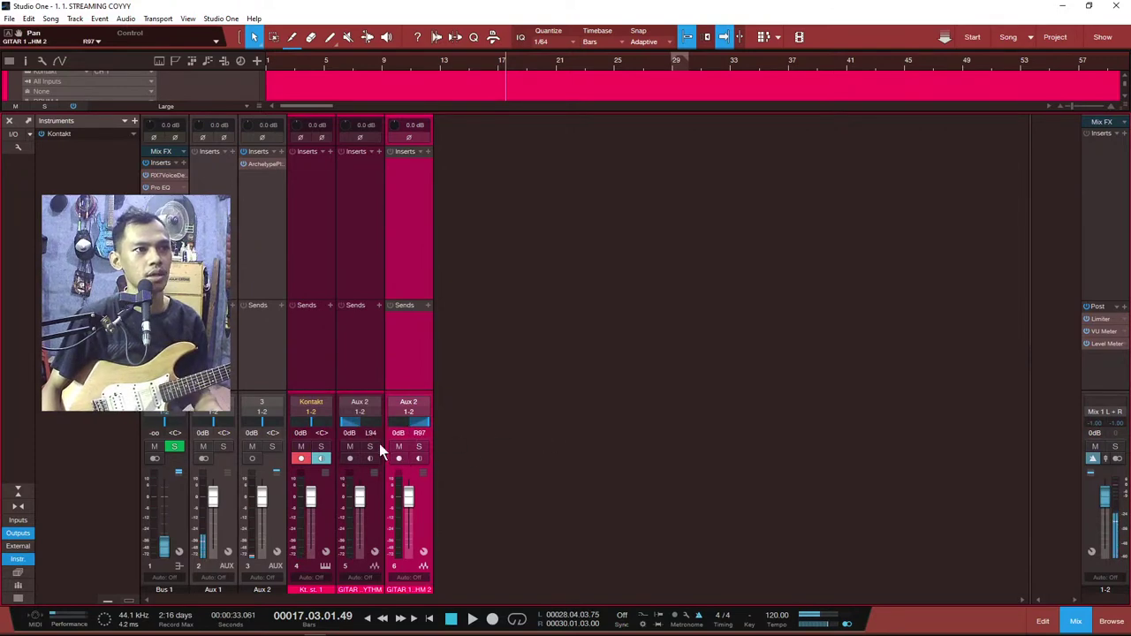
# Step: Add a VCA channel controlling the two rhythm guitar channels
pyautogui.click(364, 358)
pyautogui.keyDown('ctrl'); pyautogui.click(409, 358); pyautogui.keyUp('ctrl')
pyautogui.rightClick(410, 360)
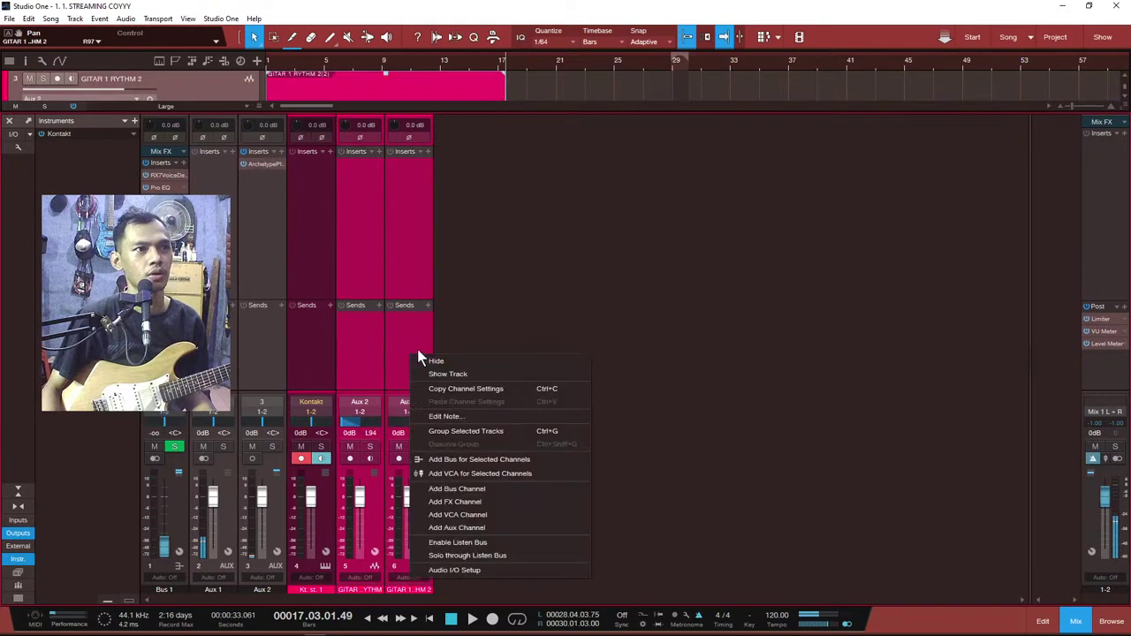
pyautogui.click(465, 470)
# Step: Balance the levels during playback from bar 1, lowering VCA 1 to -7.0 dB and the Kontakt channel to -2.0 dB
pyautogui.press('space')
pyautogui.moveTo(455, 497); pyautogui.dragTo(459, 523)
pyautogui.press('space')
pyautogui.press(',')
pyautogui.press('space')
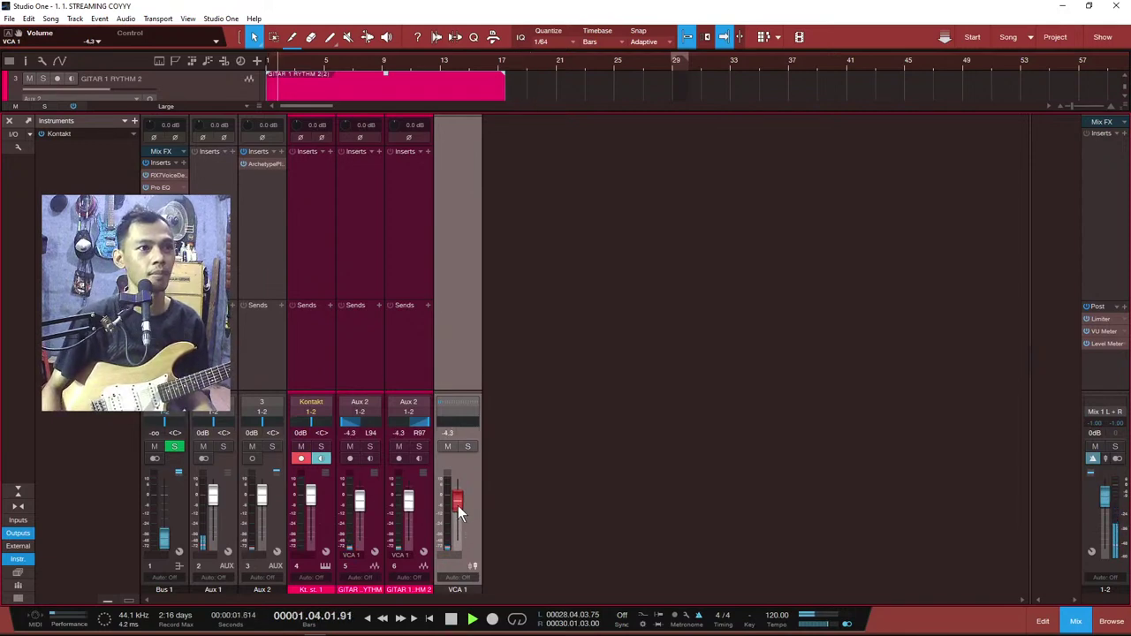
pyautogui.moveTo(458, 512); pyautogui.dragTo(463, 568)
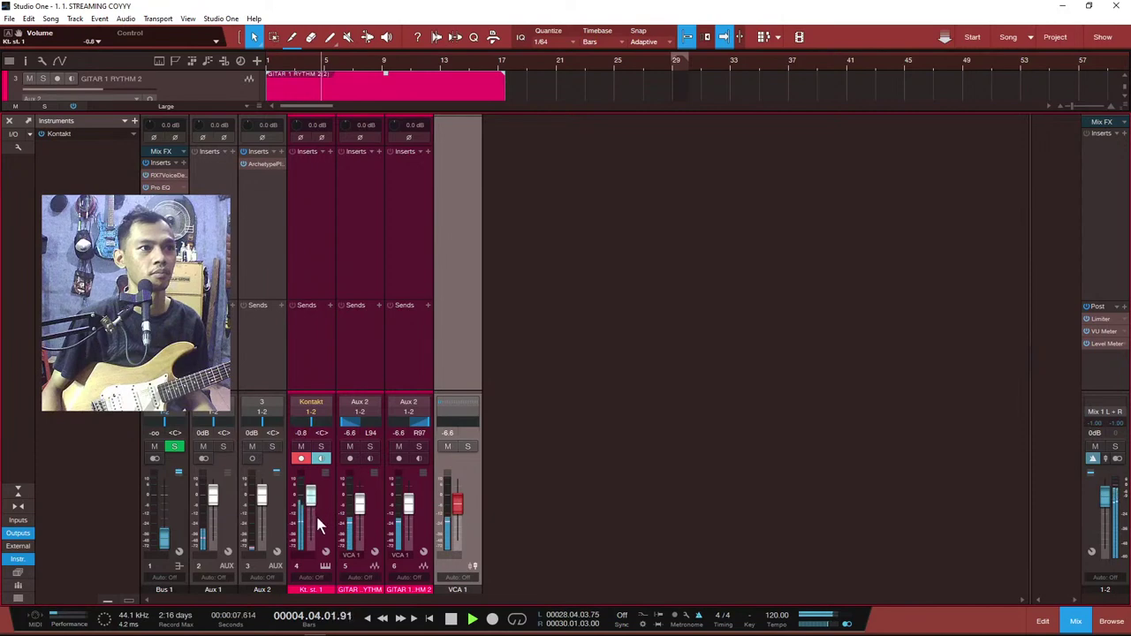
pyautogui.moveTo(319, 547); pyautogui.dragTo(319, 550)
pyautogui.moveTo(458, 511); pyautogui.dragTo(460, 514)
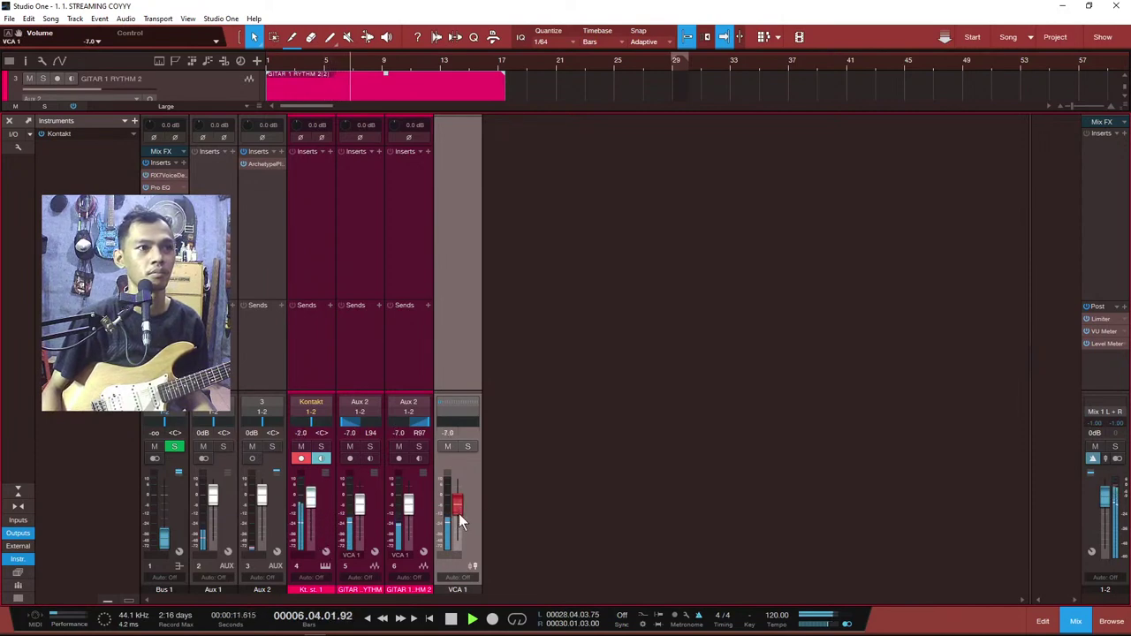
# Step: Stop playback and delete the second rhythm guitar recording from the GITAR 1 RYTHM 2 track
pyautogui.press('space')
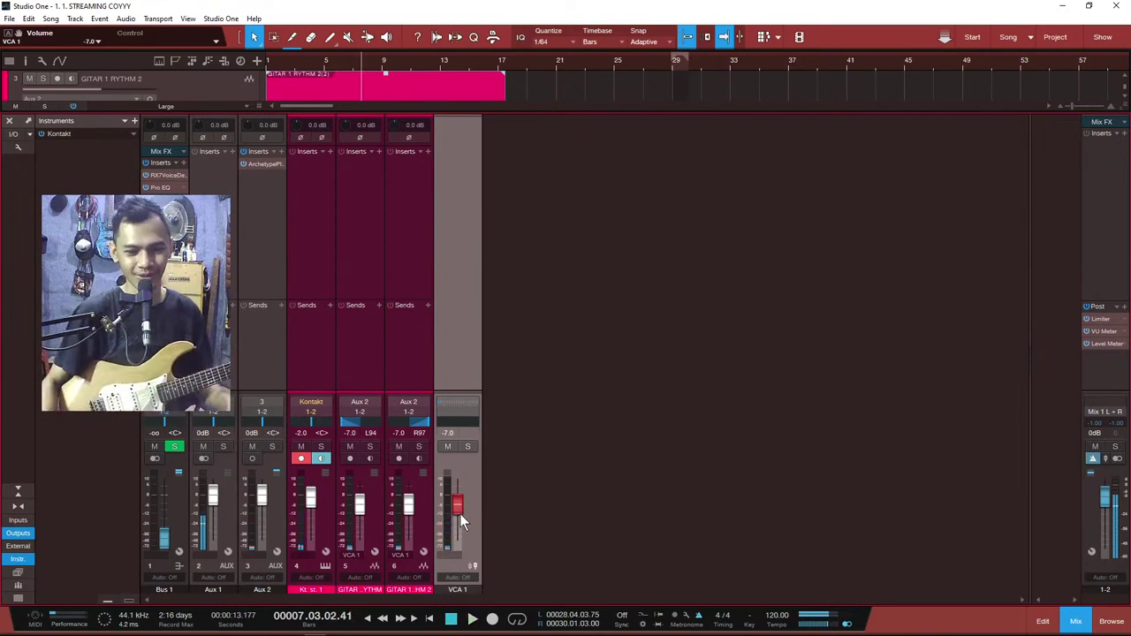
pyautogui.press('F3')
pyautogui.click(621, 473)
pyautogui.click(440, 494)
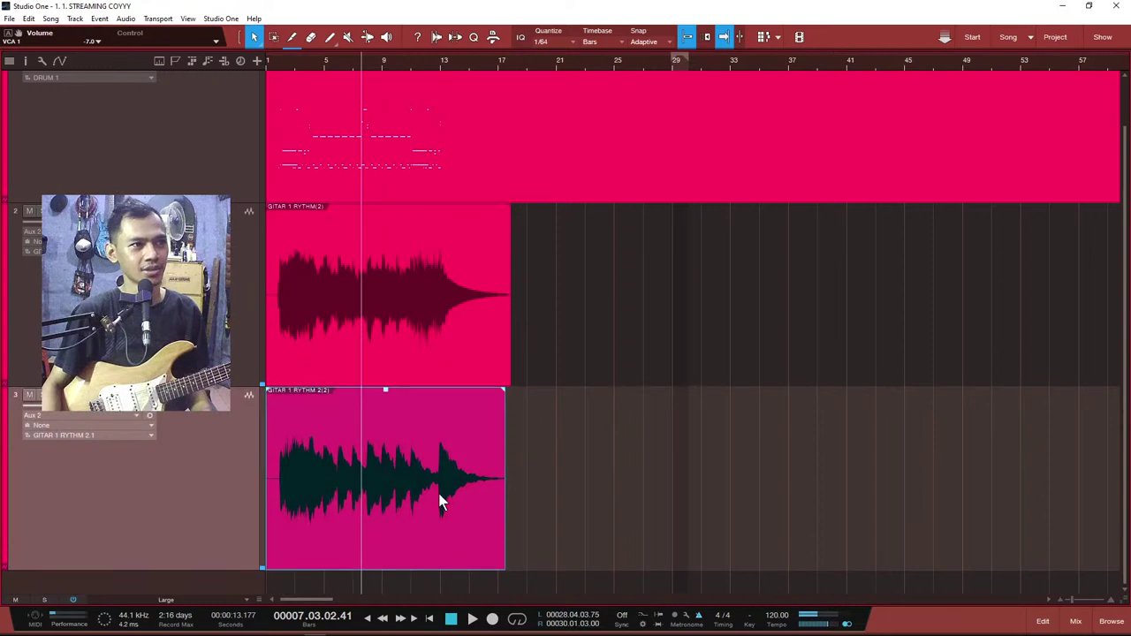
pyautogui.press('Delete')
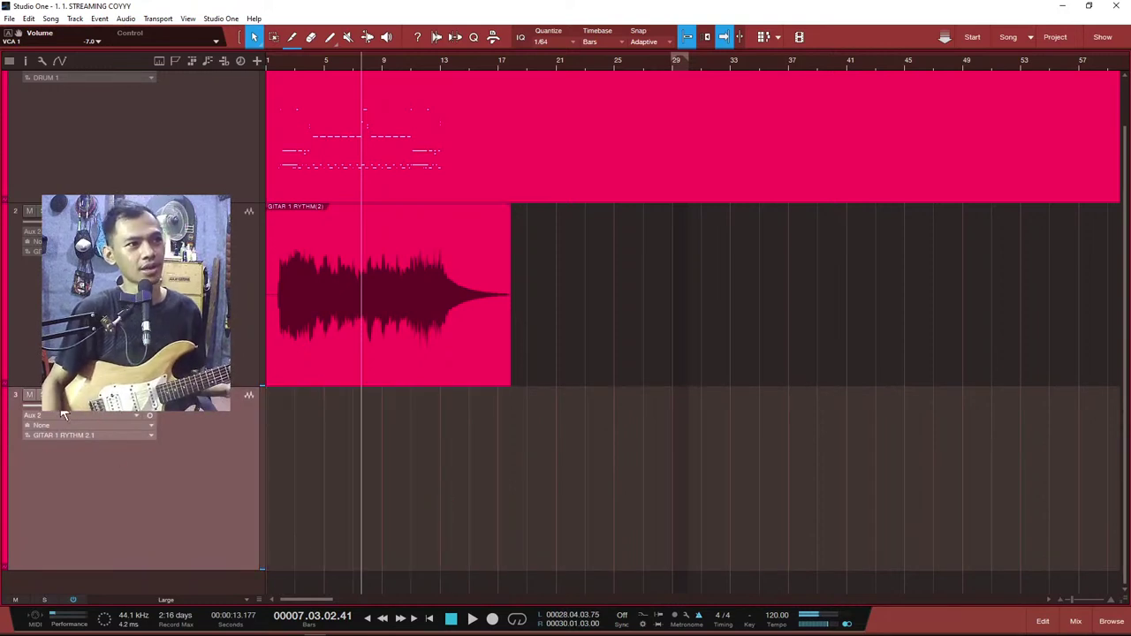
# Step: Arm GITAR 1 RYTHM 2 and record a new rhythm guitar take from bar 1 to about bar 16
pyautogui.press('Home')
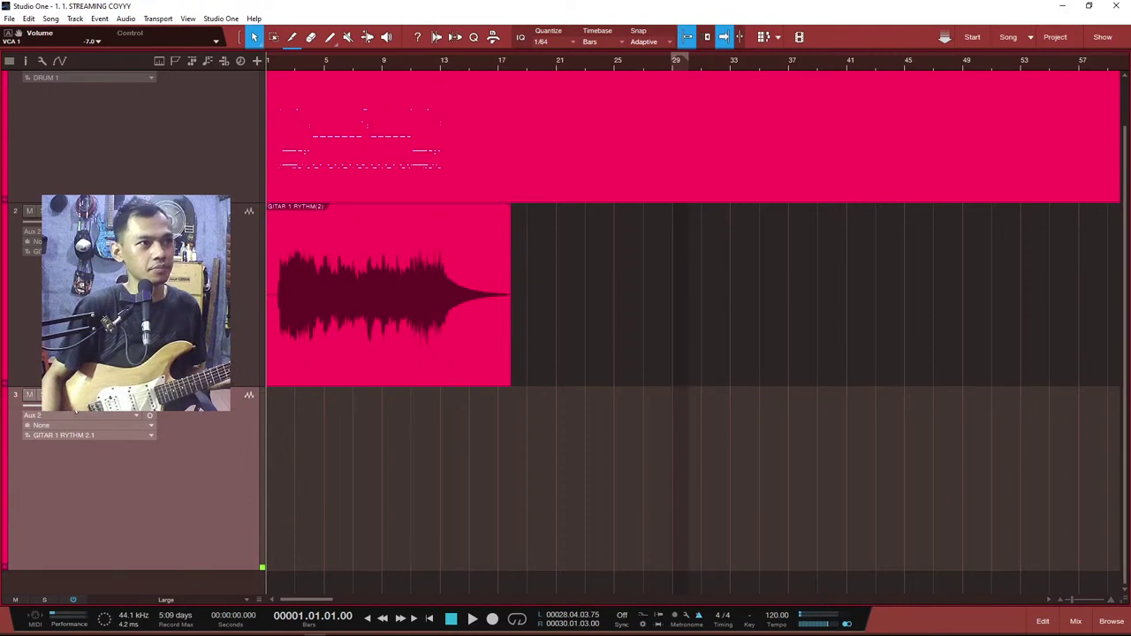
pyautogui.press('KP_Multiply')
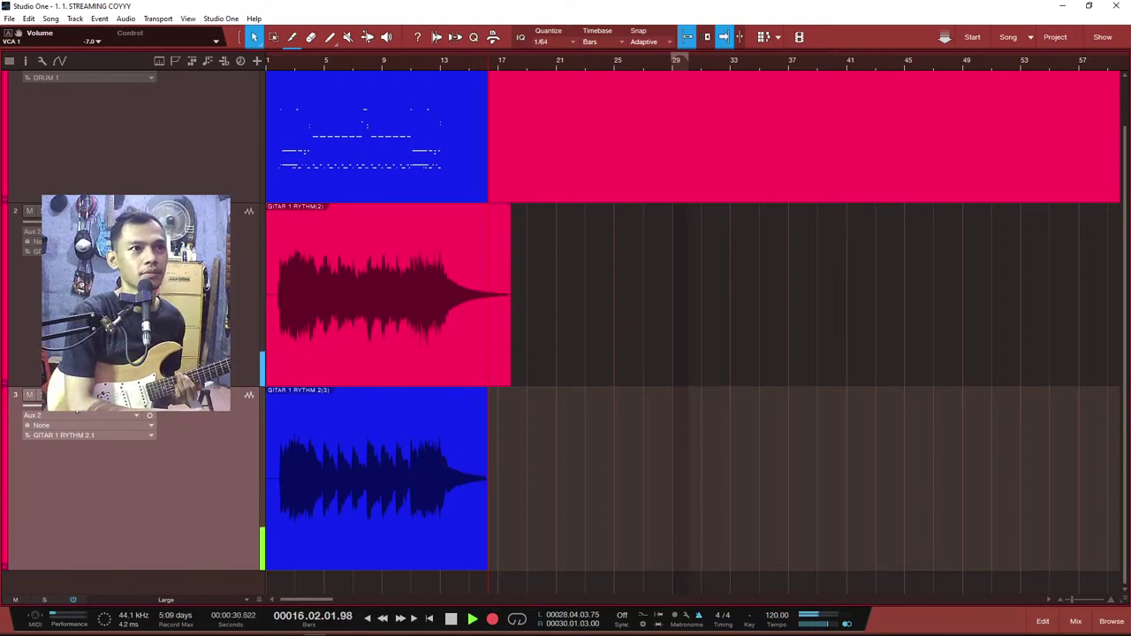
pyautogui.press('space')
# Step: Play back the end of the new GITAR 1 RYTHM 2 take from about bar 11
pyautogui.click(414, 63)
pyautogui.press('space')
pyautogui.click(44, 394)
pyautogui.press('space')
# Step: Delete the new take from GITAR 1 RYTHM 2 and return the playhead to bar 1
pyautogui.click(671, 571)
pyautogui.click(360, 467)
pyautogui.press('Delete')
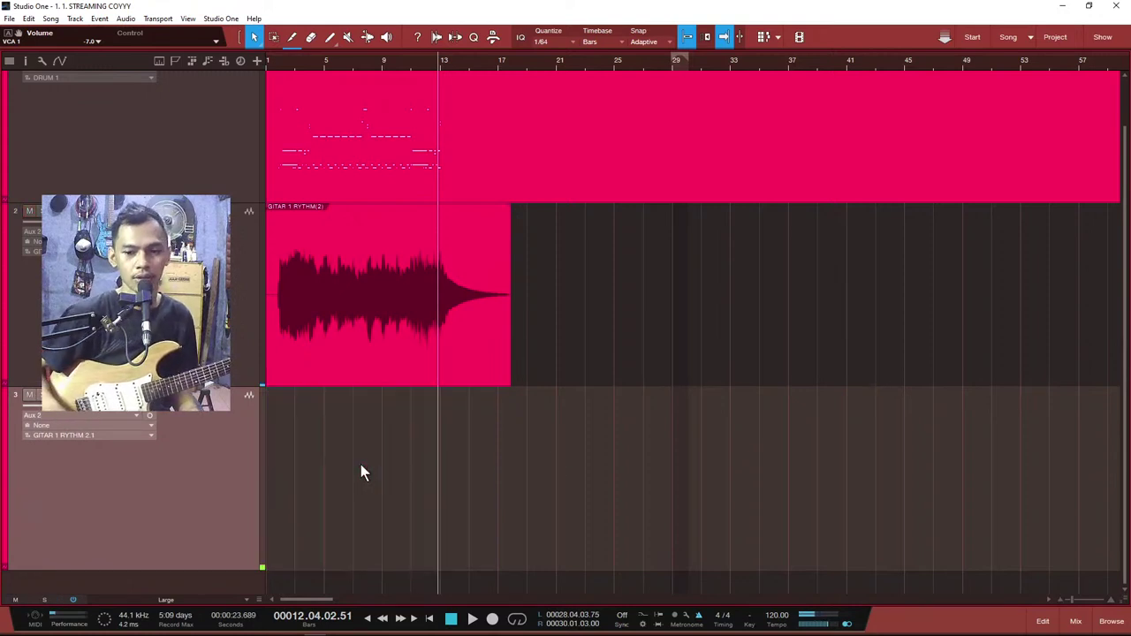
pyautogui.press(',')
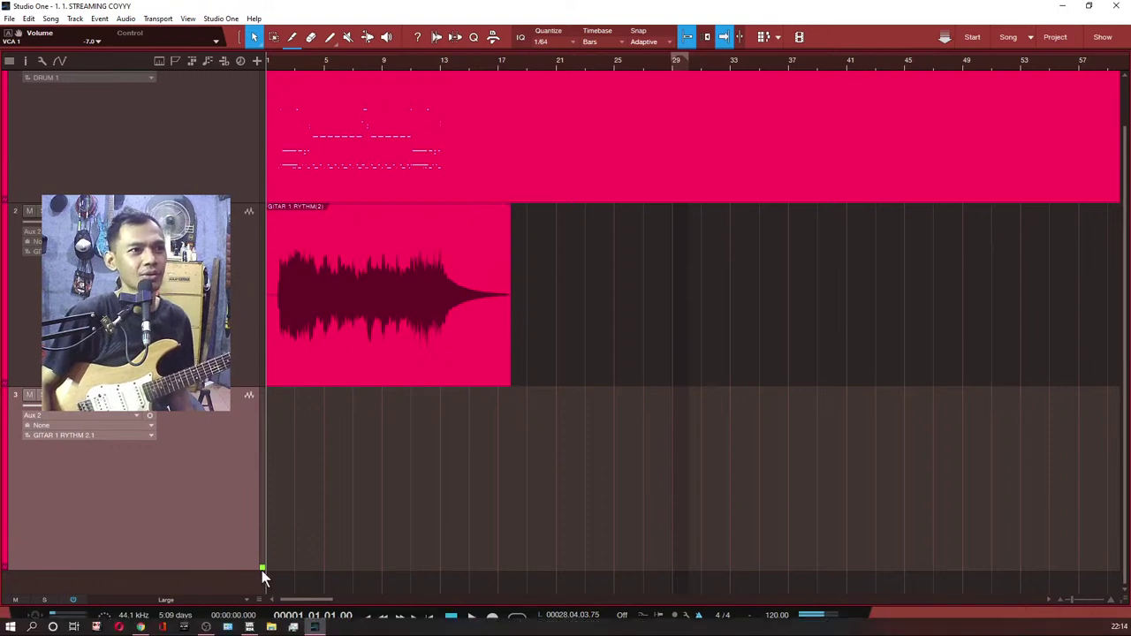
# Step: Check the mixer channels, return to the arrangement and show the song's pool of audio files
pyautogui.click(1074, 622)
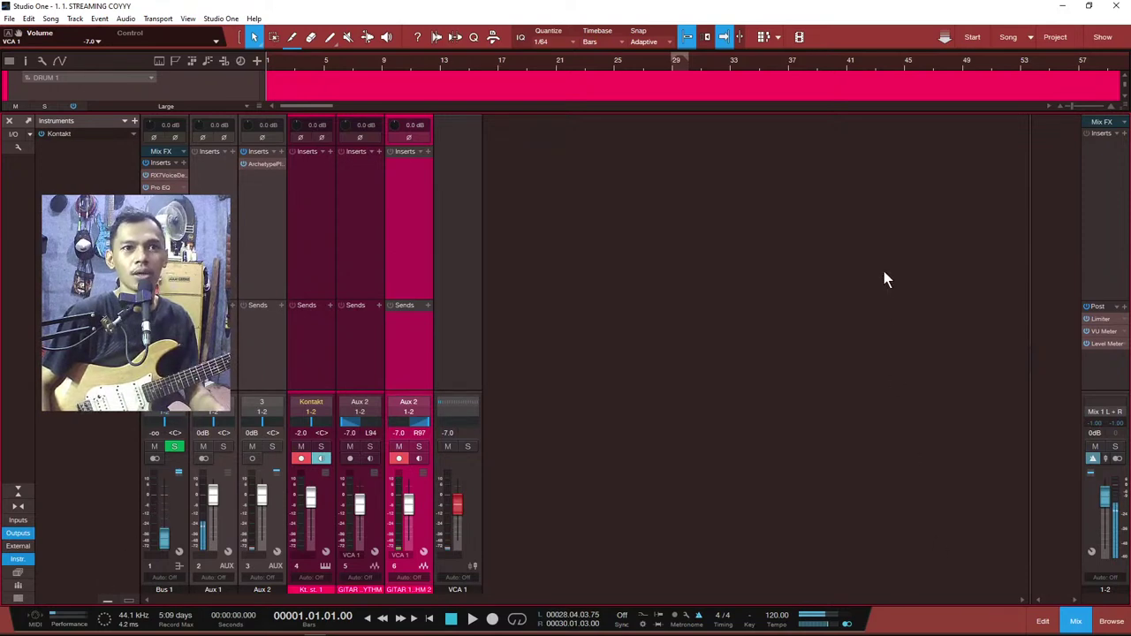
pyautogui.press('F3')
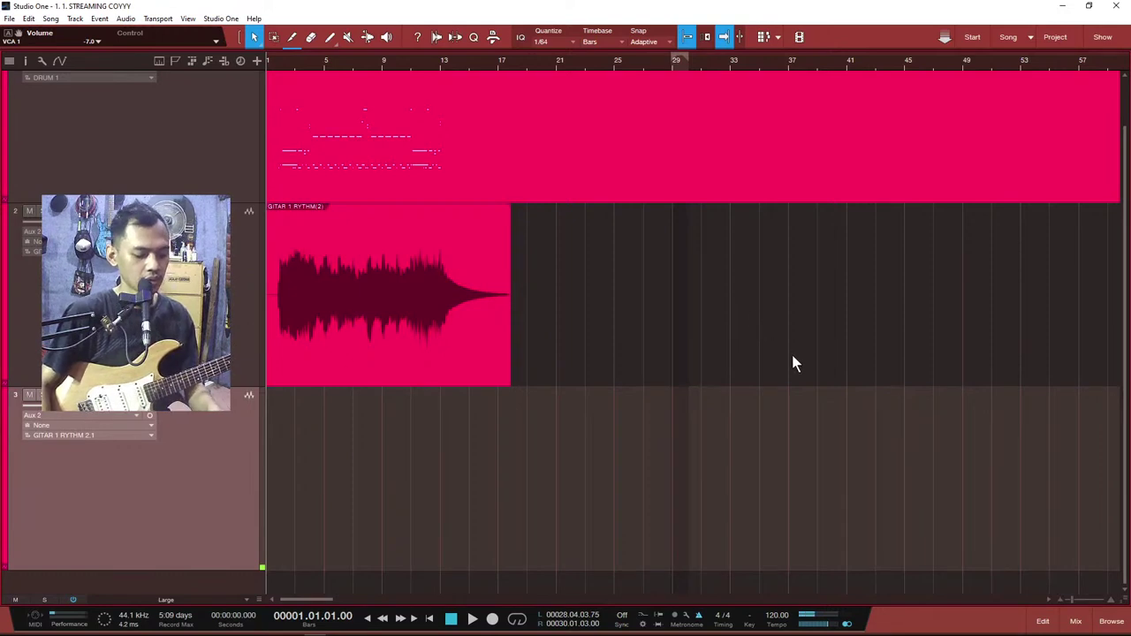
pyautogui.press('F5')
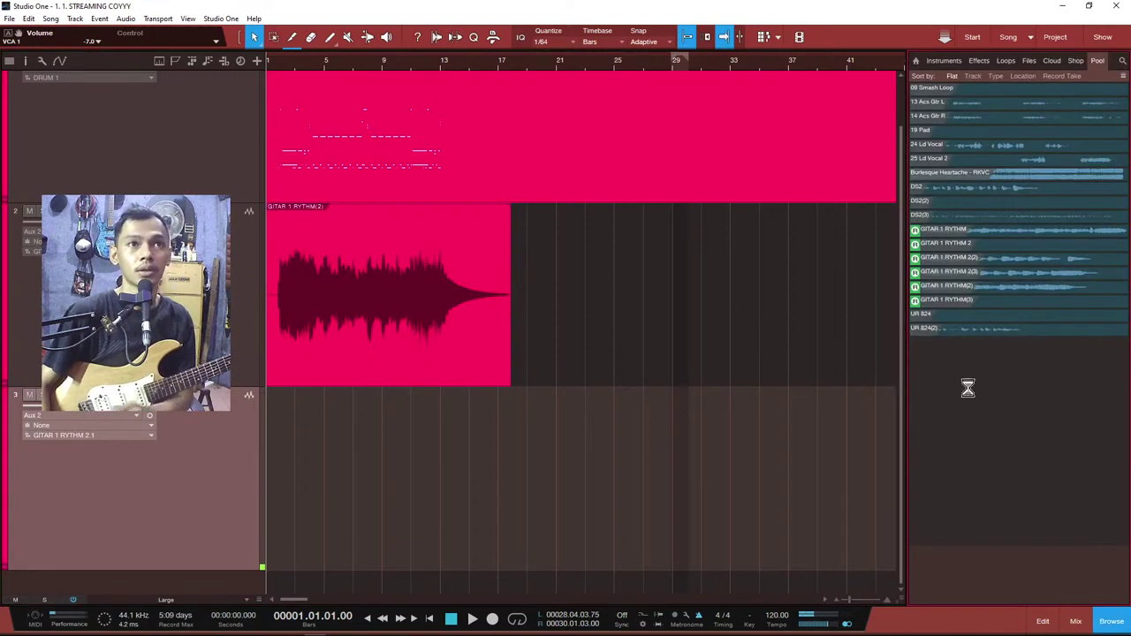
# Step: Refresh the Pool and remove the 13 Acs Gtr L, 19 Pad, 24 Ld Vocal and 25 Ld Vocal 2 files from it
pyautogui.rightClick(970, 391)
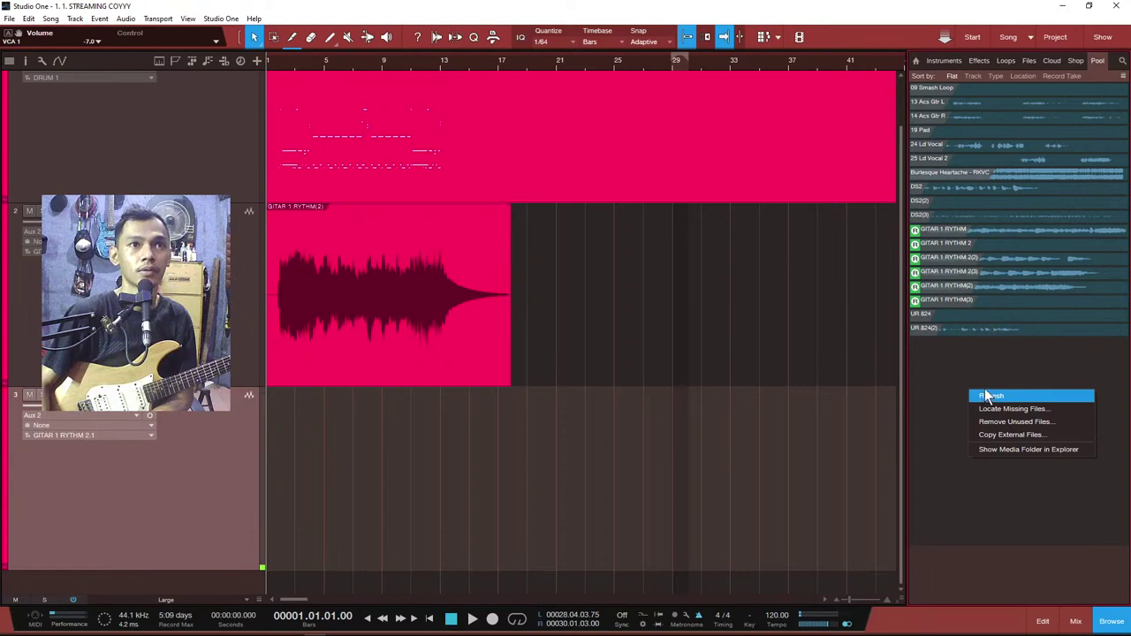
pyautogui.click(986, 392)
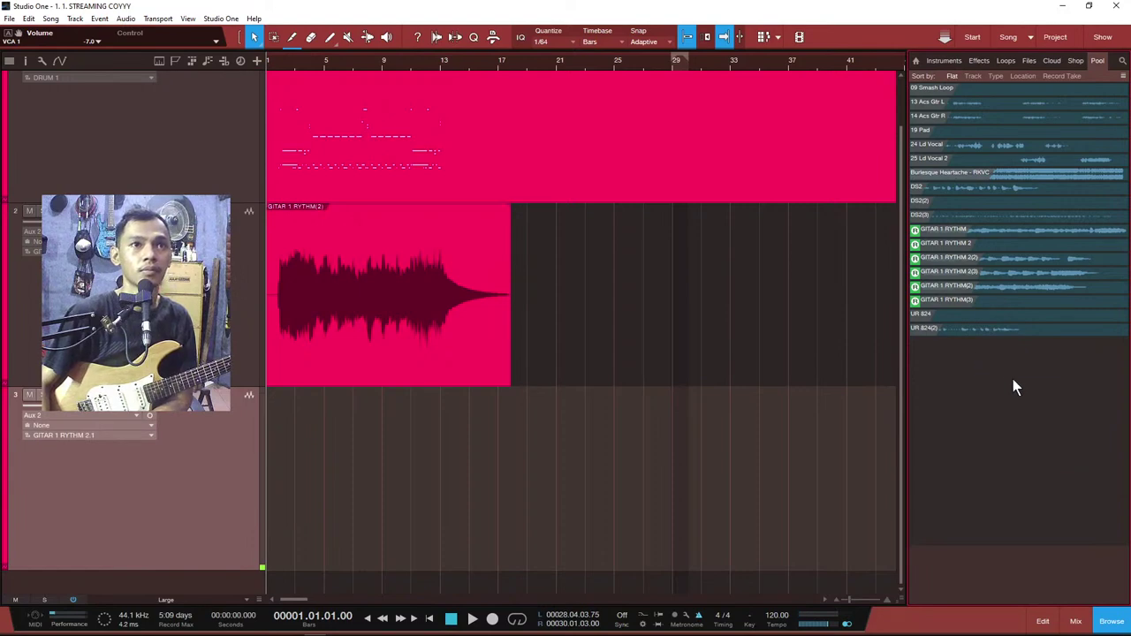
pyautogui.click(992, 173)
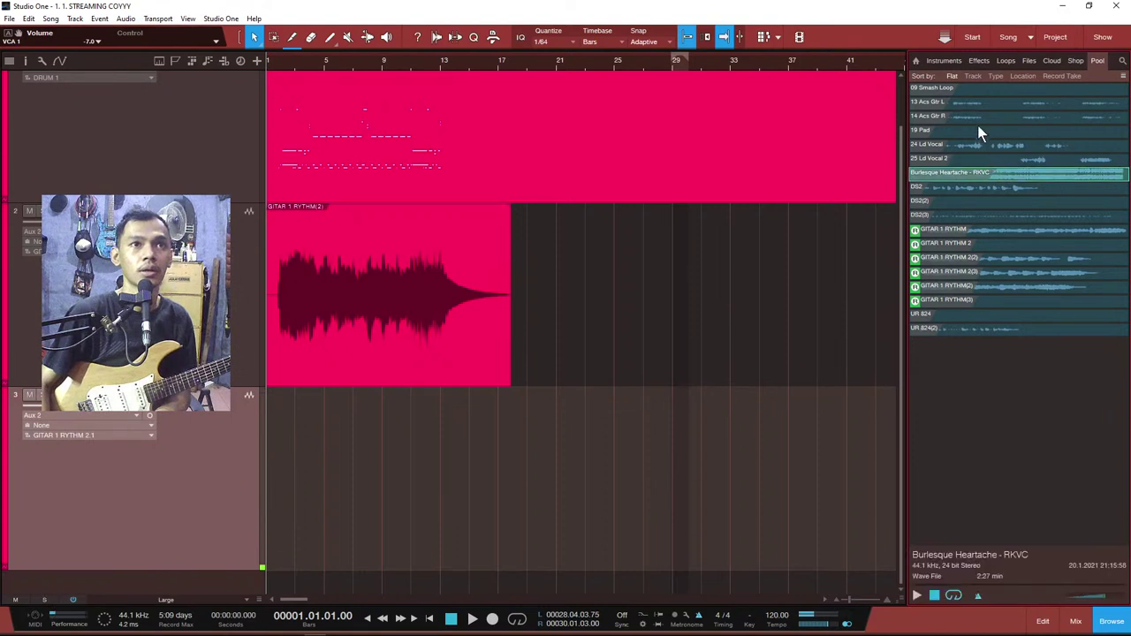
pyautogui.click(980, 118)
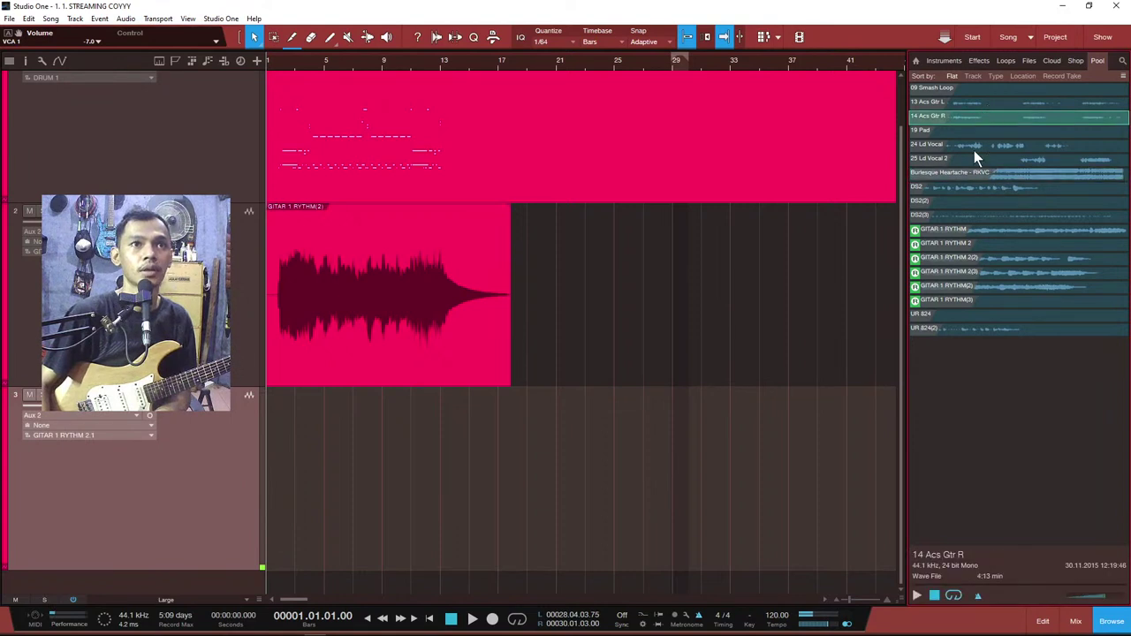
pyautogui.click(973, 147)
pyautogui.press('Delete')
pyautogui.click(972, 146)
pyautogui.press('Delete')
pyautogui.click(962, 130)
pyautogui.press('Delete')
pyautogui.click(961, 115)
pyautogui.click(961, 102)
pyautogui.press('Delete')
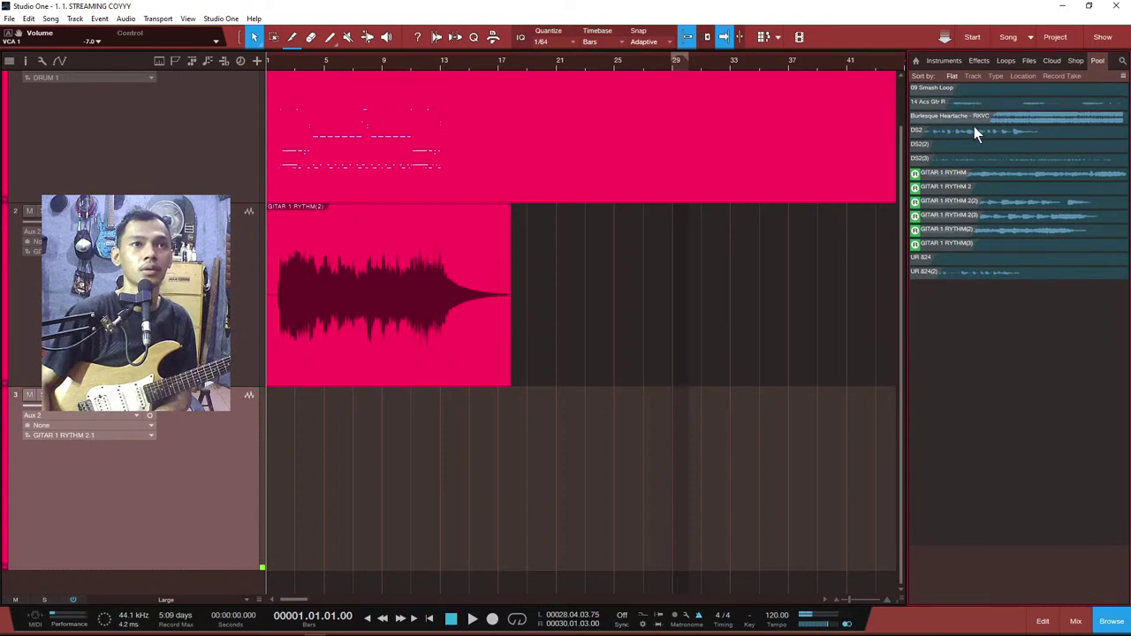
# Step: Remove all remaining unused files from the Pool without deleting them permanently, and hide the browser
pyautogui.moveTo(989, 296); pyautogui.dragTo(989, 84)
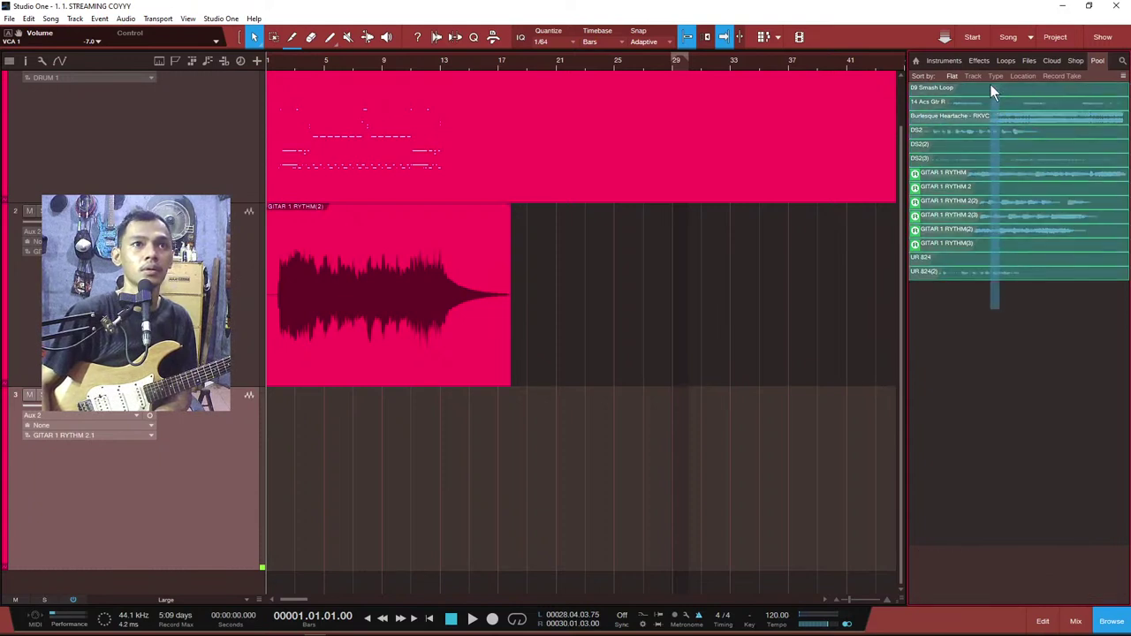
pyautogui.rightClick(984, 129)
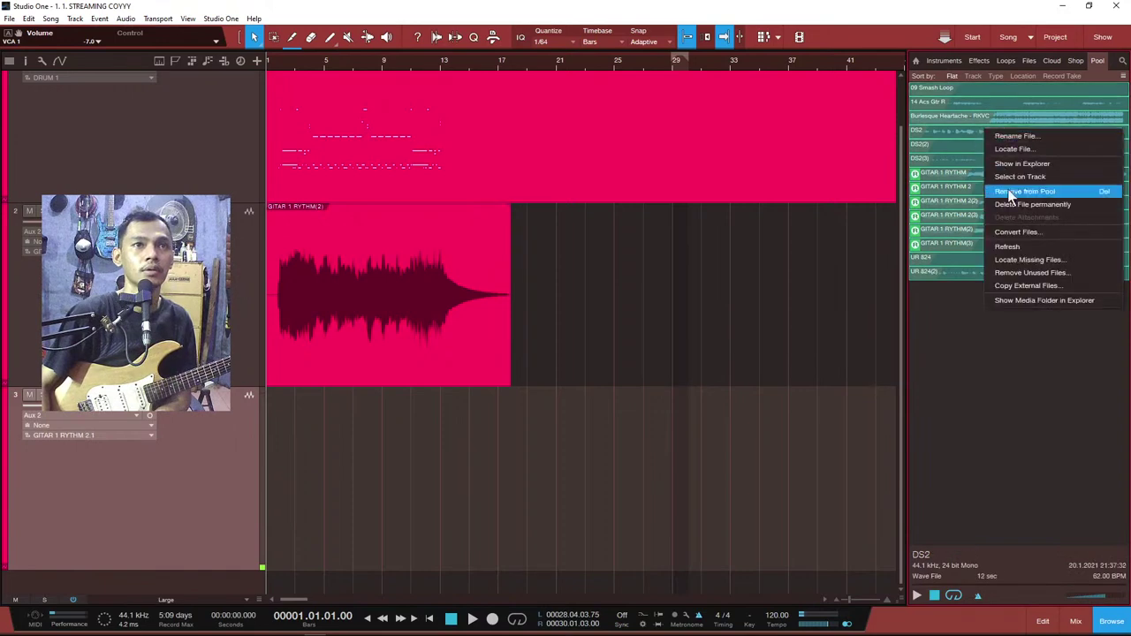
pyautogui.click(1032, 273)
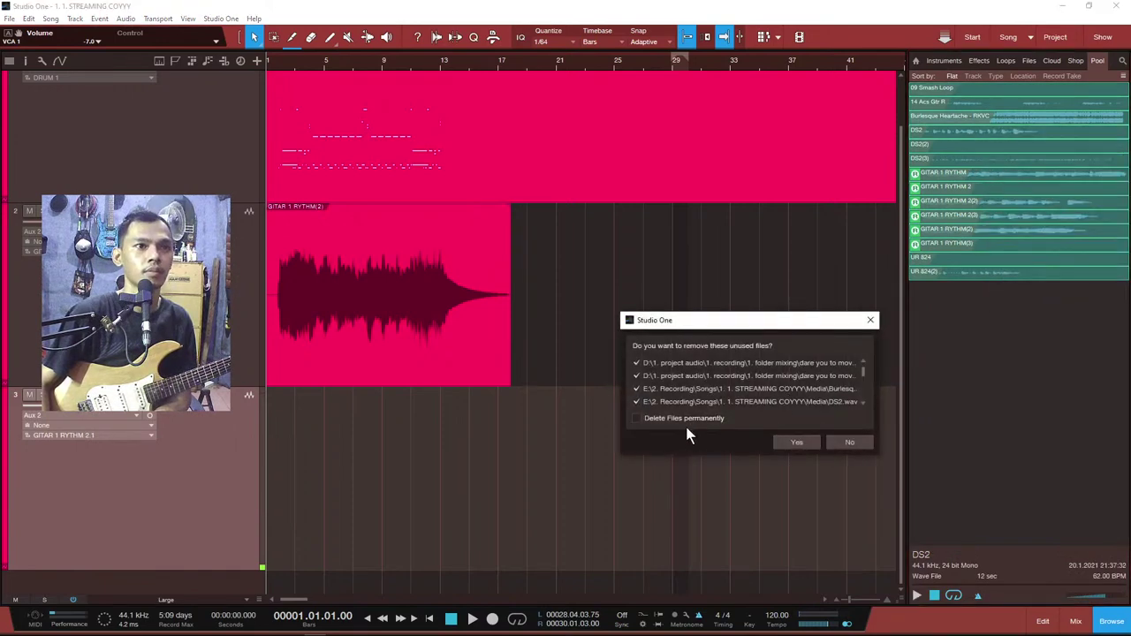
pyautogui.click(795, 443)
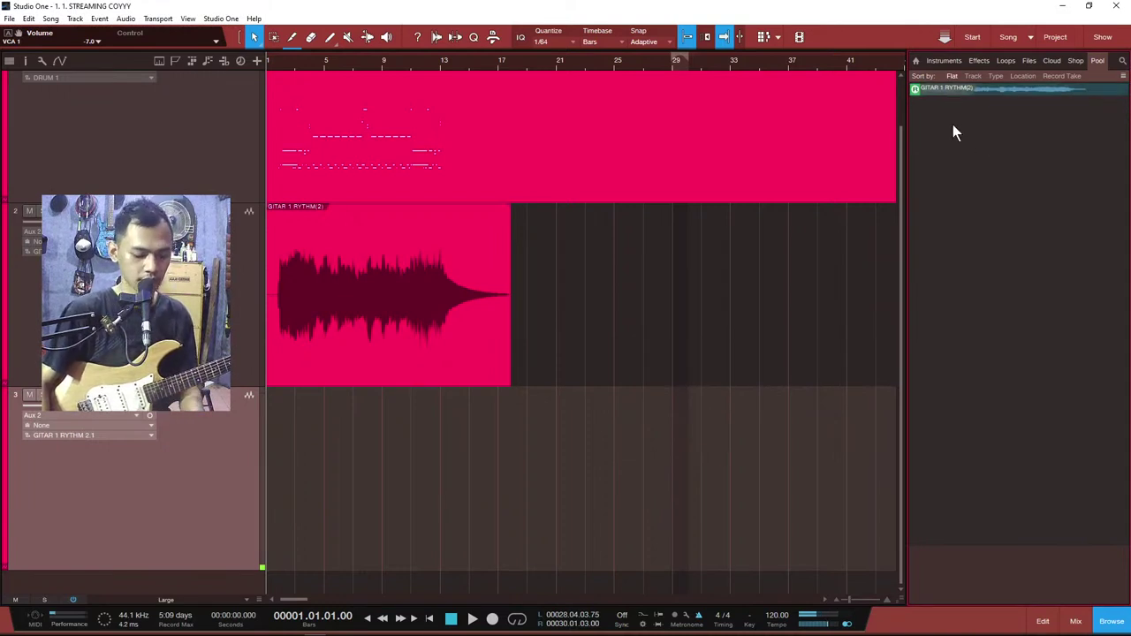
pyautogui.press('F5')
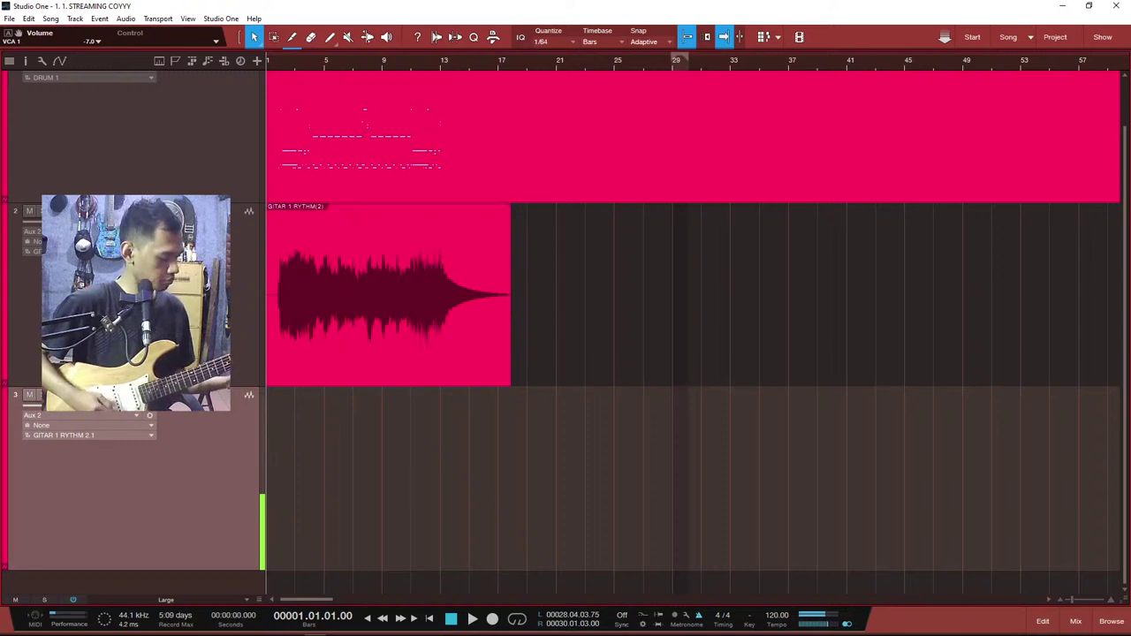
pyautogui.press('KP_Multiply')
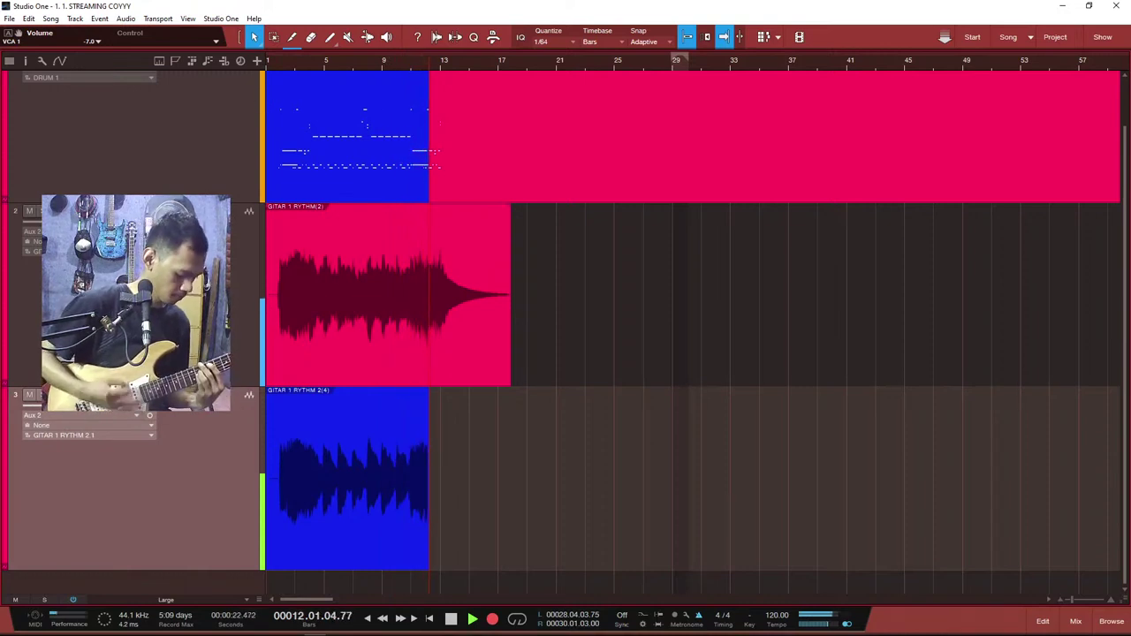
pyautogui.press('space')
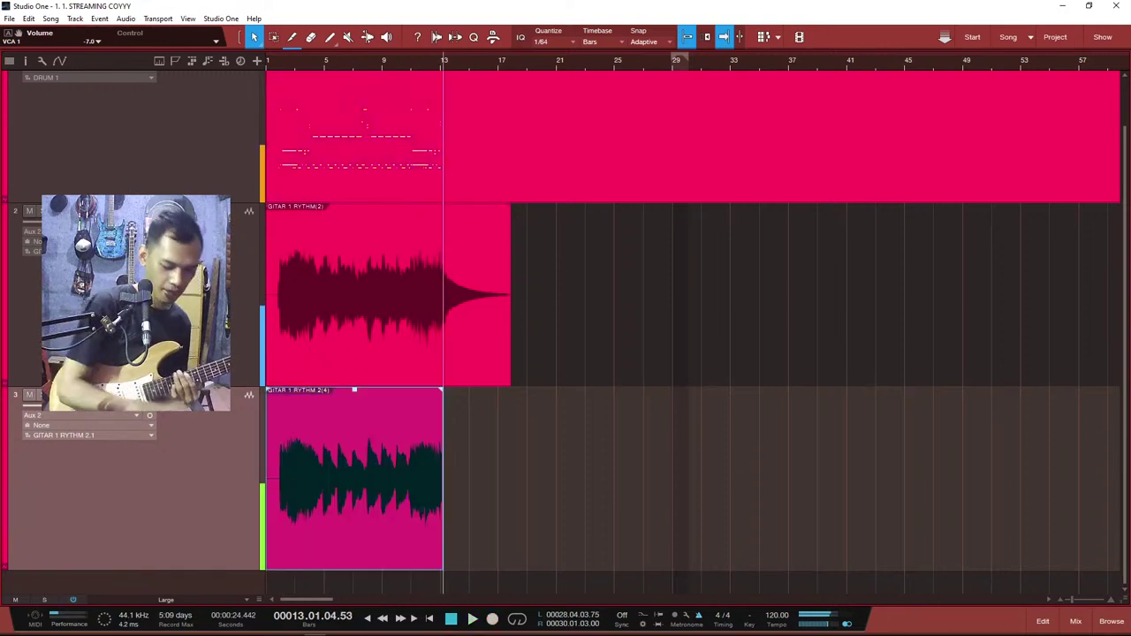
pyautogui.press('Delete')
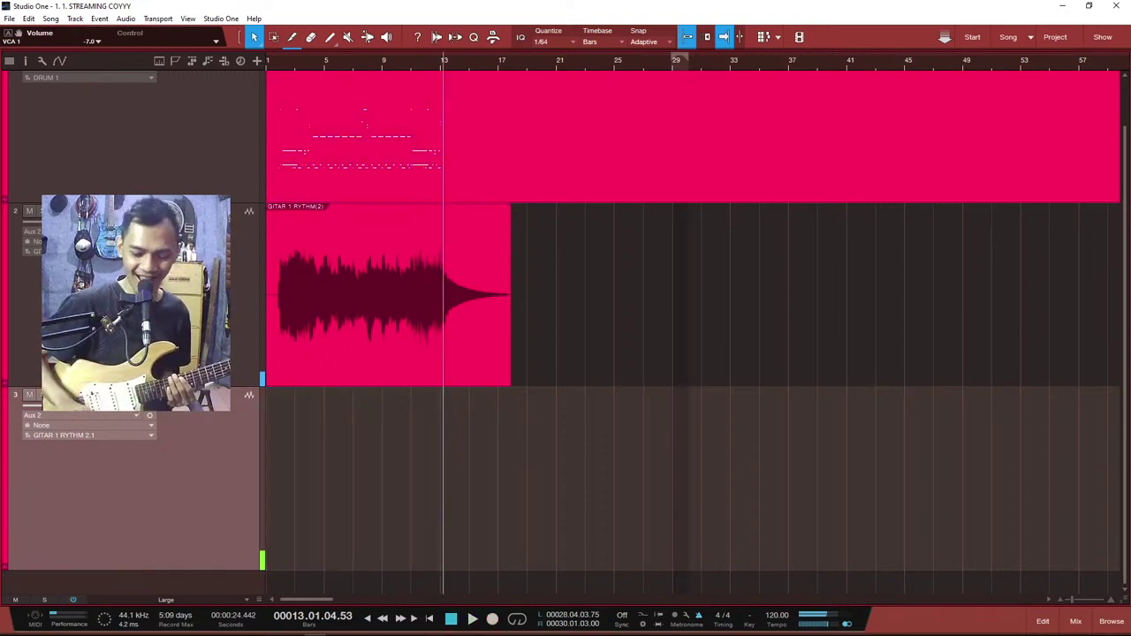
pyautogui.press('space')
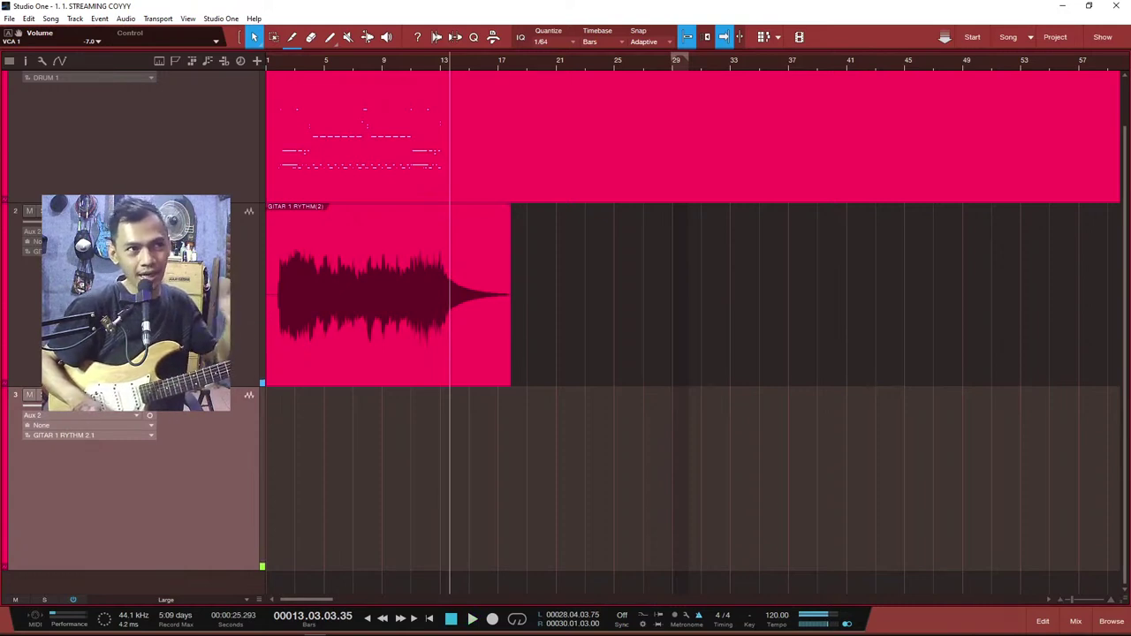
# Step: Record a guitar take on the GITAR 1 RYTHM 2 track from the song start to just before bar 16
pyautogui.press('Home')
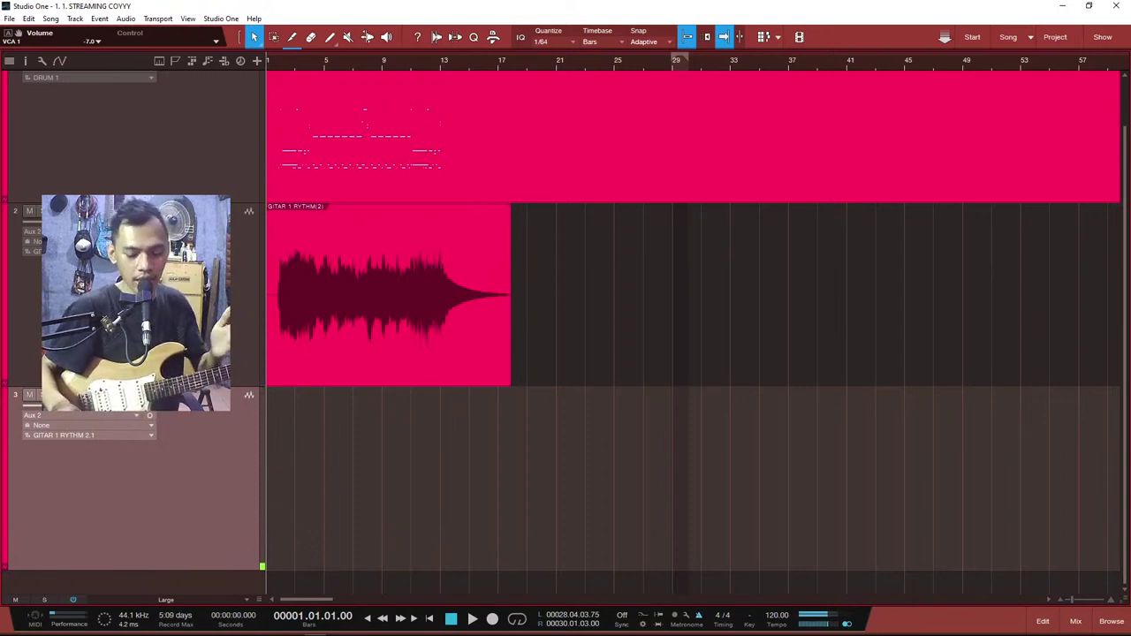
pyautogui.press('KP_Multiply')
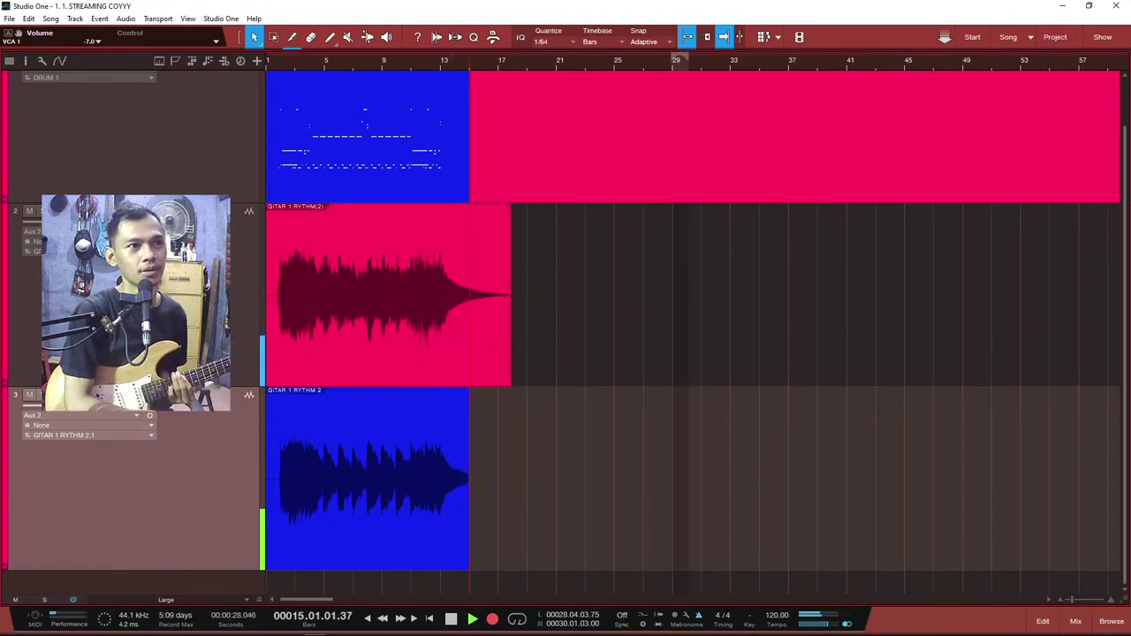
pyautogui.press('space')
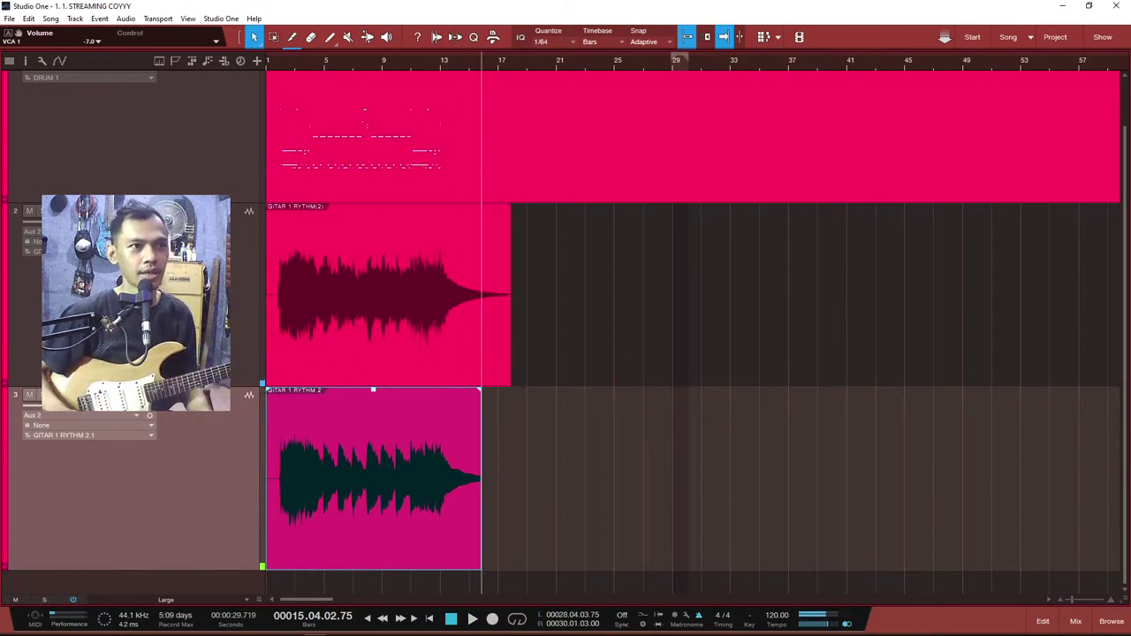
# Step: Trim the ends of both rhythm guitar events to 15.04.01.00 so they finish together
pyautogui.moveTo(475, 67); pyautogui.dragTo(566, 172)
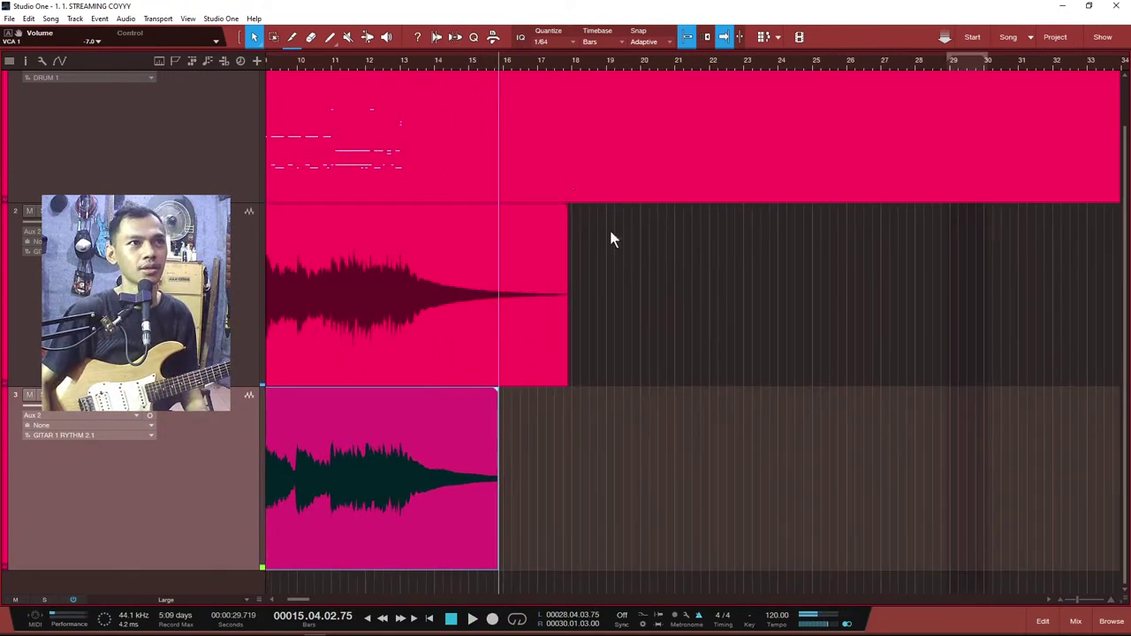
pyautogui.moveTo(568, 329); pyautogui.dragTo(497, 344)
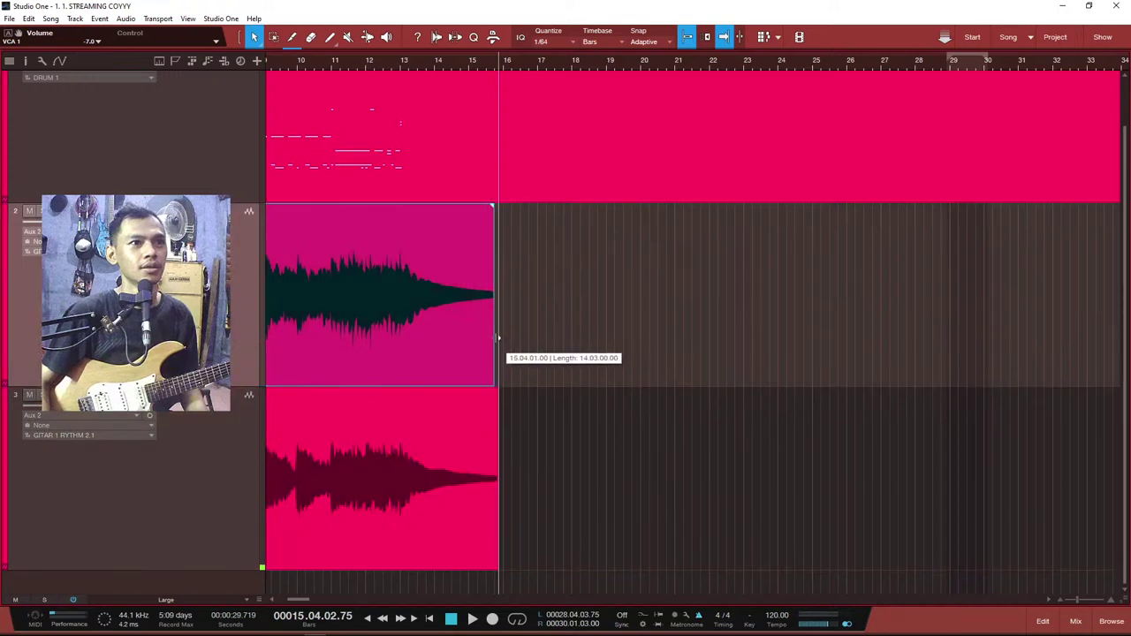
pyautogui.moveTo(498, 398); pyautogui.dragTo(433, 271)
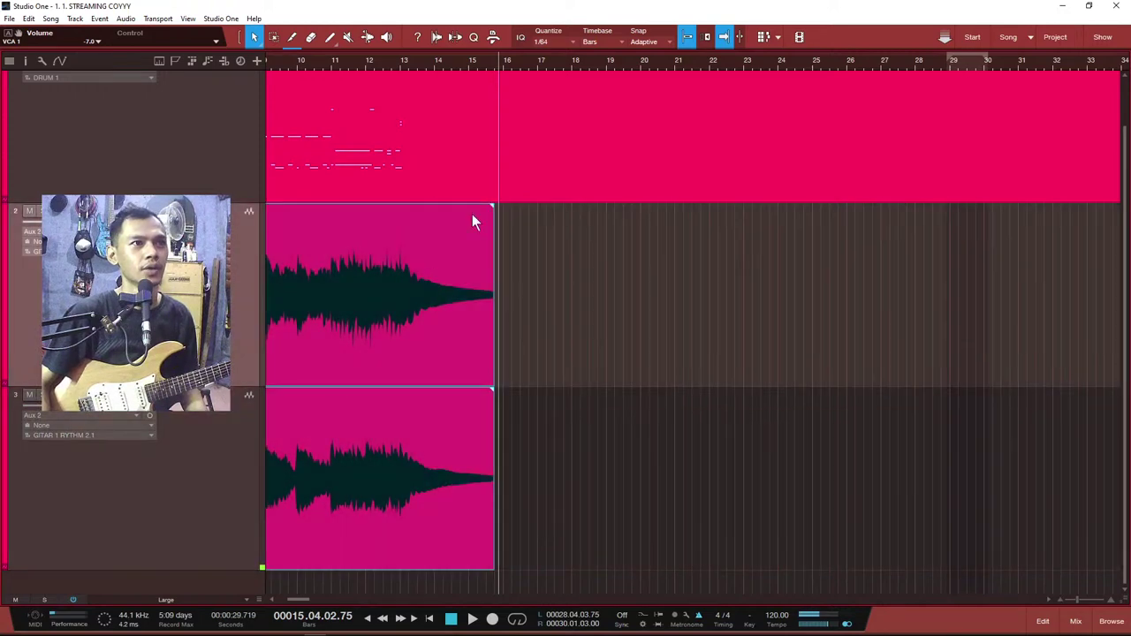
# Step: Add a fade-out to both rhythm guitar events, starting at about bar 13 and running to their ends
pyautogui.moveTo(494, 209); pyautogui.dragTo(419, 206)
pyautogui.moveTo(367, 60); pyautogui.dragTo(732, 184)
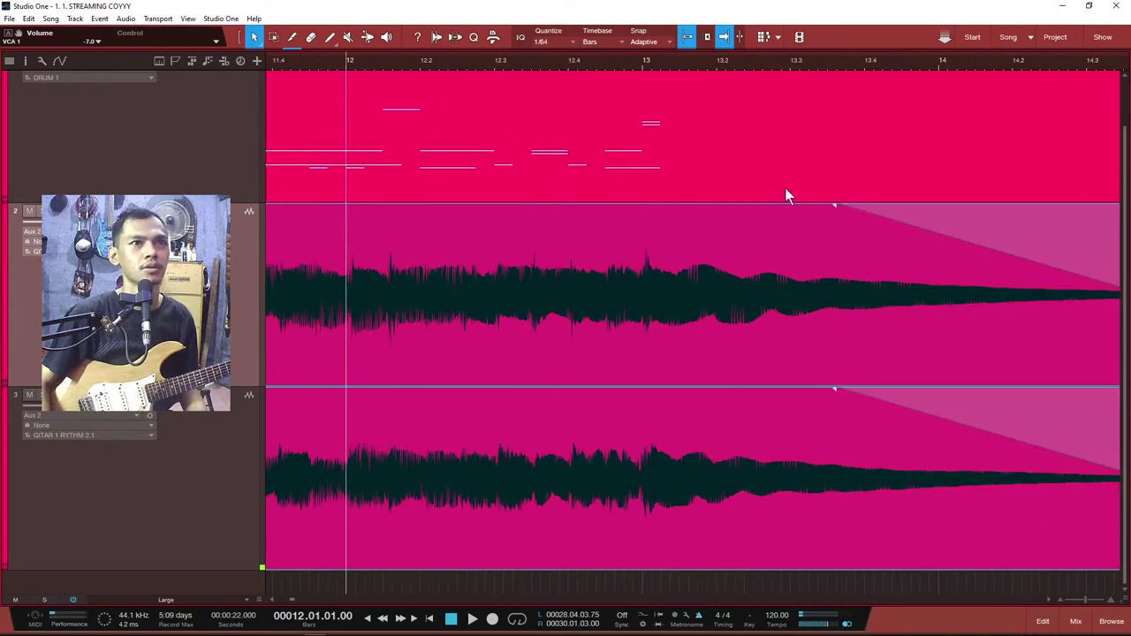
pyautogui.moveTo(836, 210); pyautogui.dragTo(636, 210)
# Step: Play back the two rhythm guitar takes with the drums and check their channels in the mixer
pyautogui.press('space')
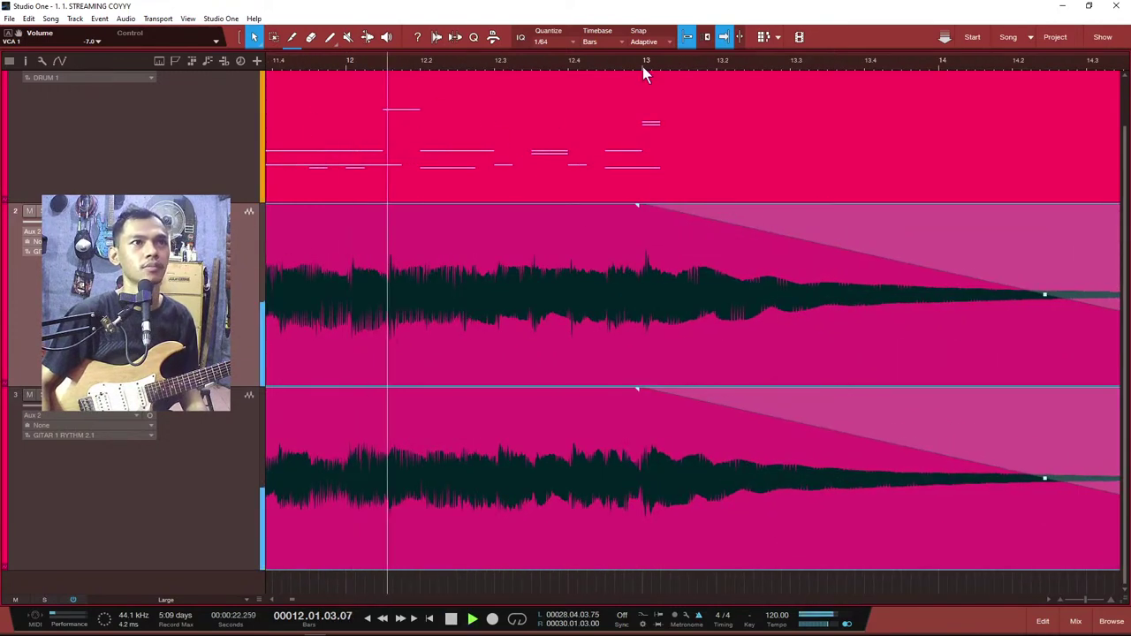
pyautogui.scroll(-2, 643, 64)
pyautogui.scroll(-3, 643, 59)
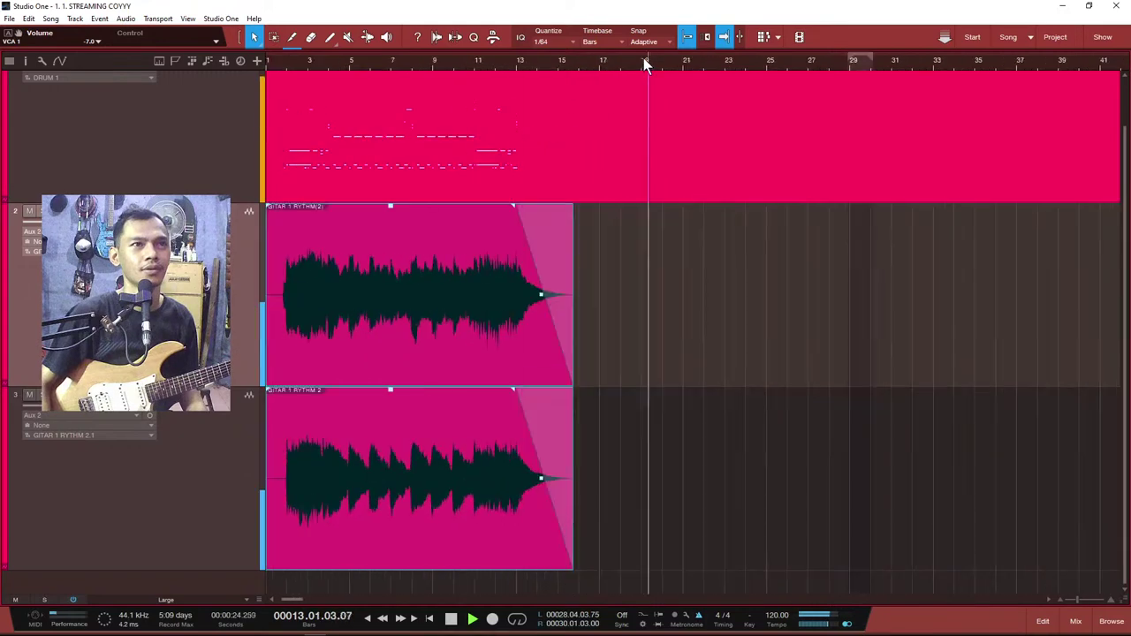
pyautogui.press('space')
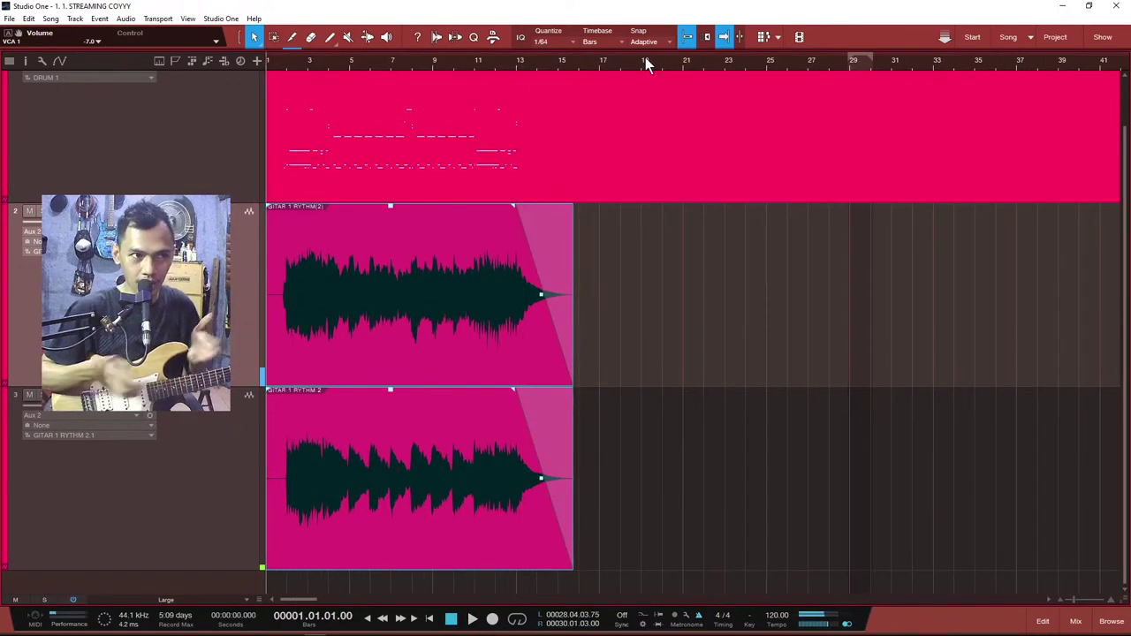
pyautogui.press('space')
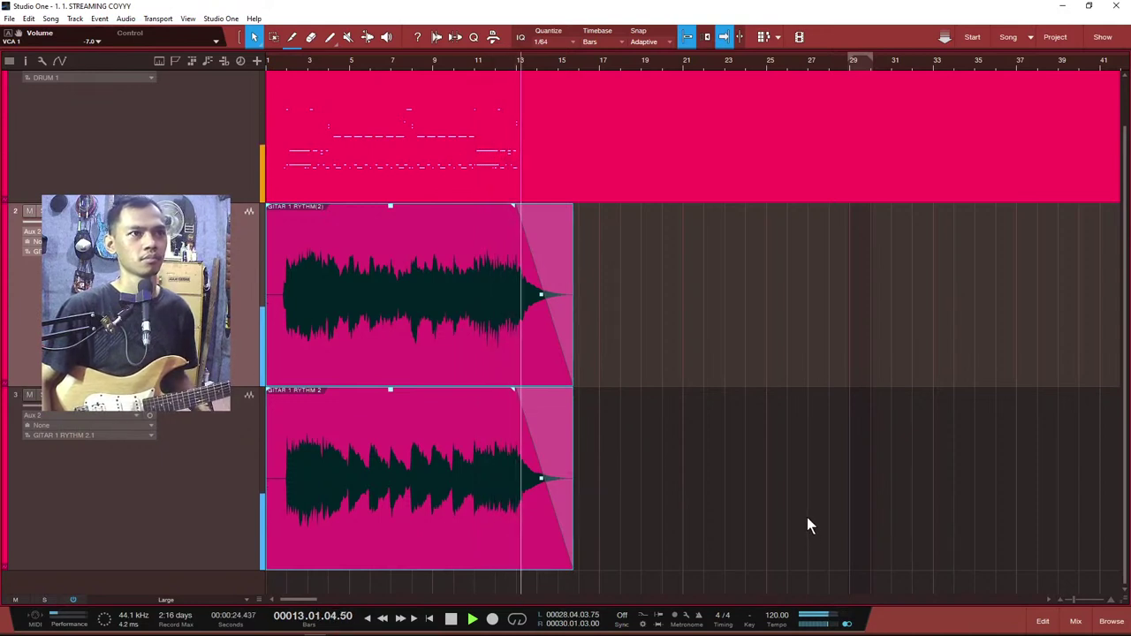
pyautogui.press('space')
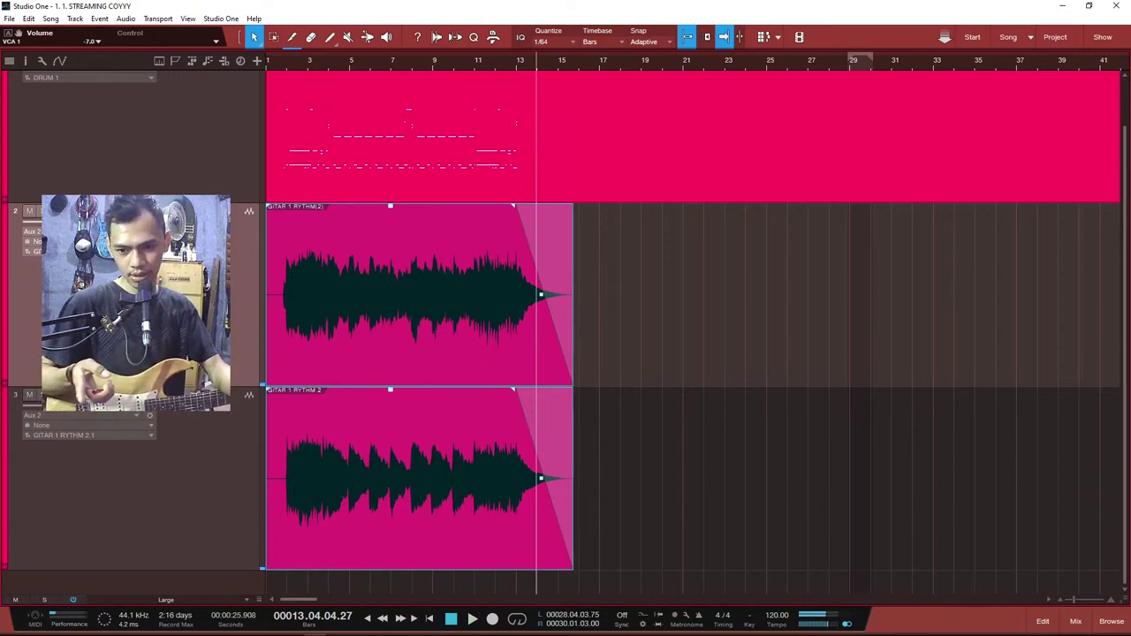
pyautogui.press('F3')
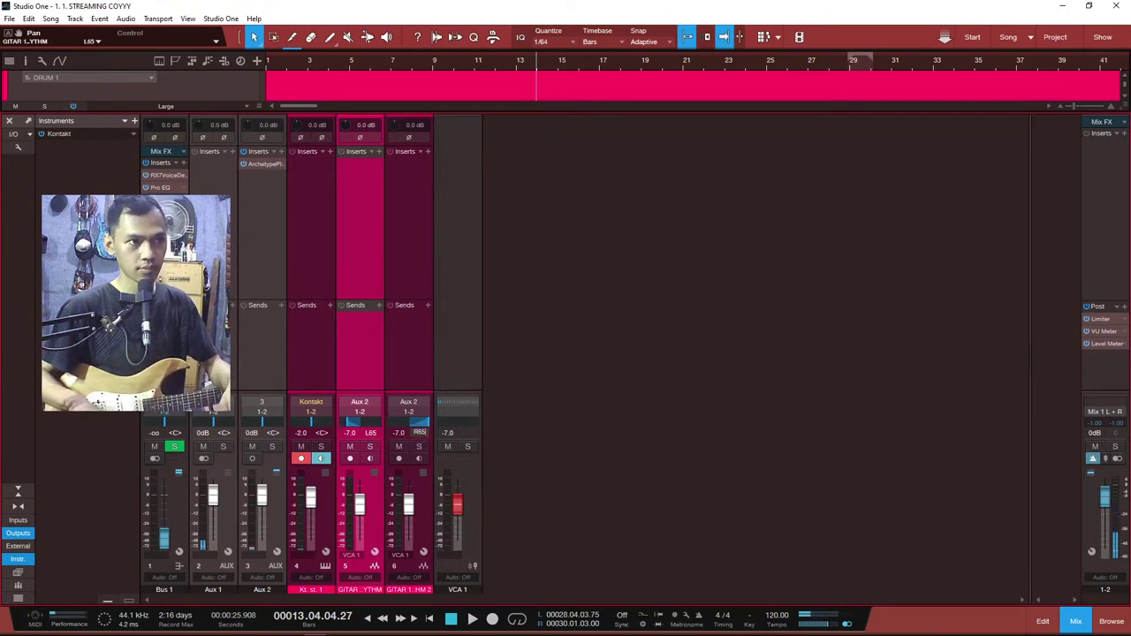
pyautogui.press('F3')
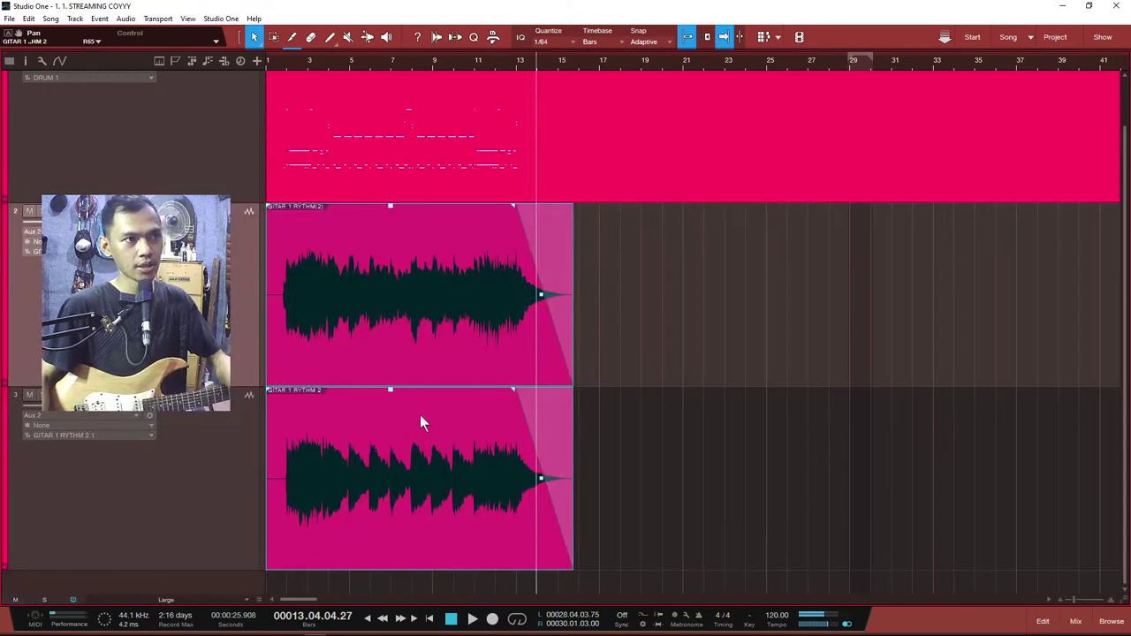
# Step: Add one stereo audio track named MELODY with input 34 and no preset, and place it below the GITAR 1 RYTHM 2 track
pyautogui.hotkey('alt', 'Tab')
pyautogui.write('t')
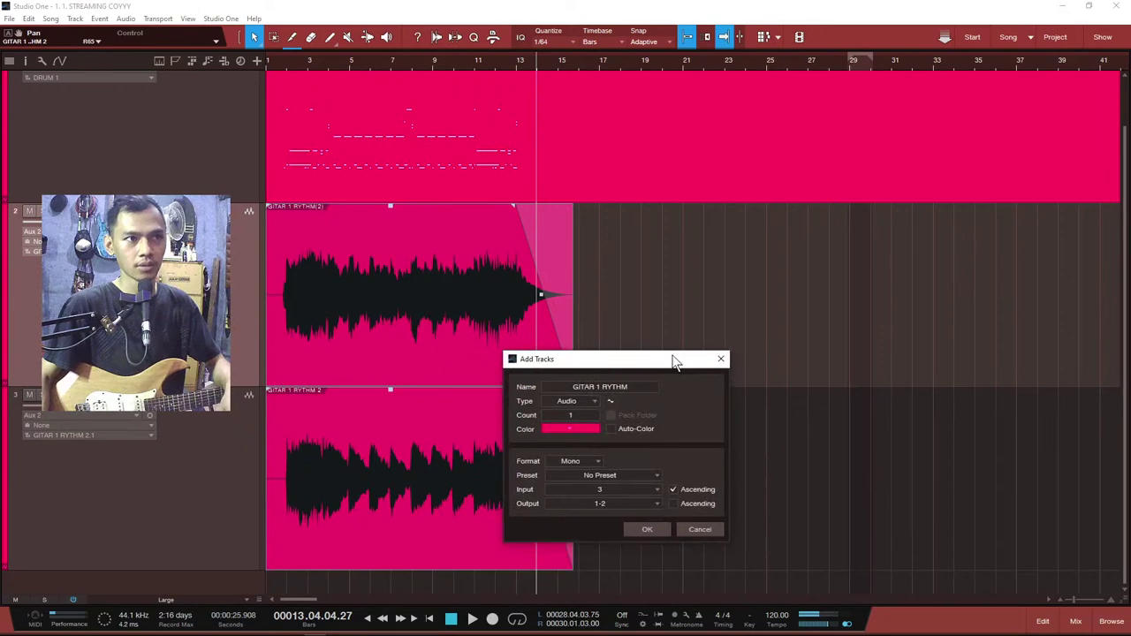
pyautogui.write('MELODY')
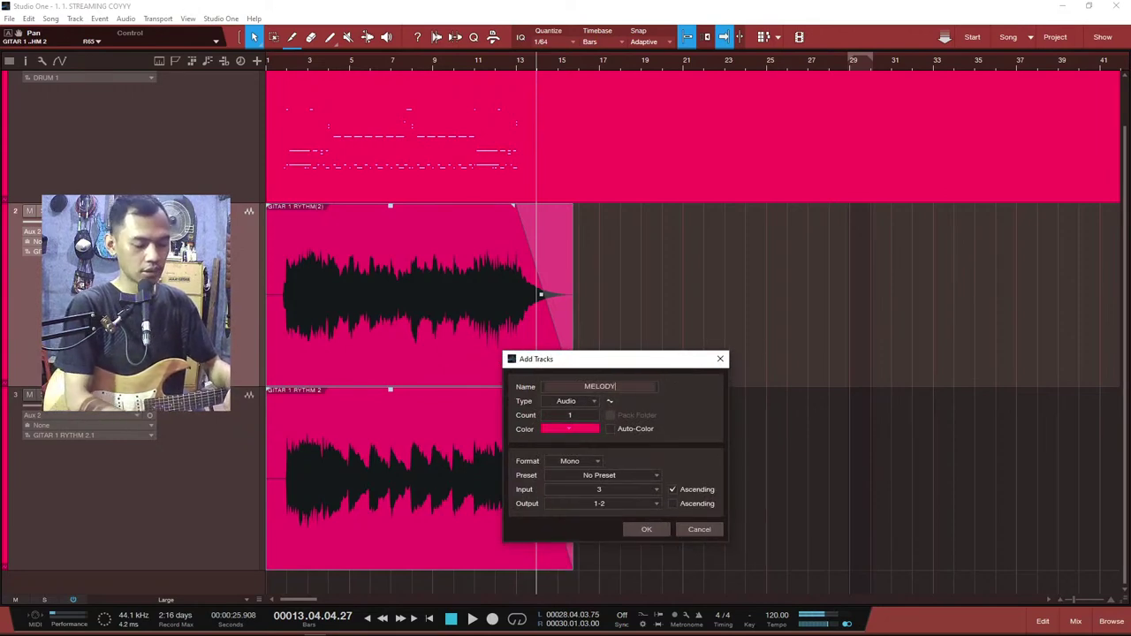
pyautogui.click(597, 460)
pyautogui.click(588, 487)
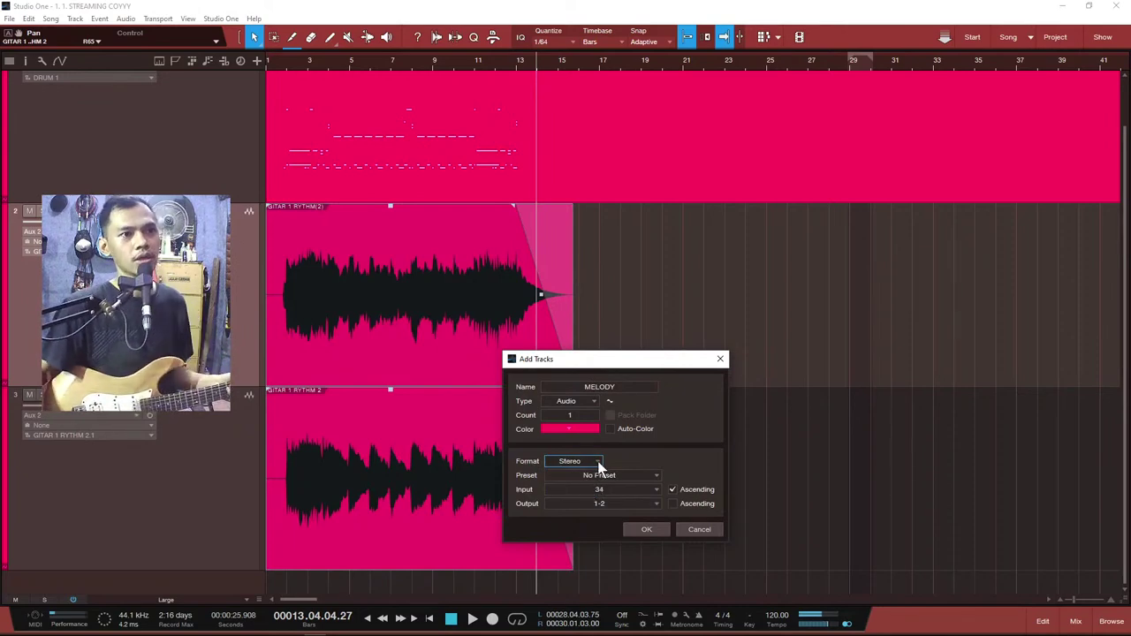
pyautogui.click(618, 475)
pyautogui.click(618, 476)
pyautogui.click(640, 528)
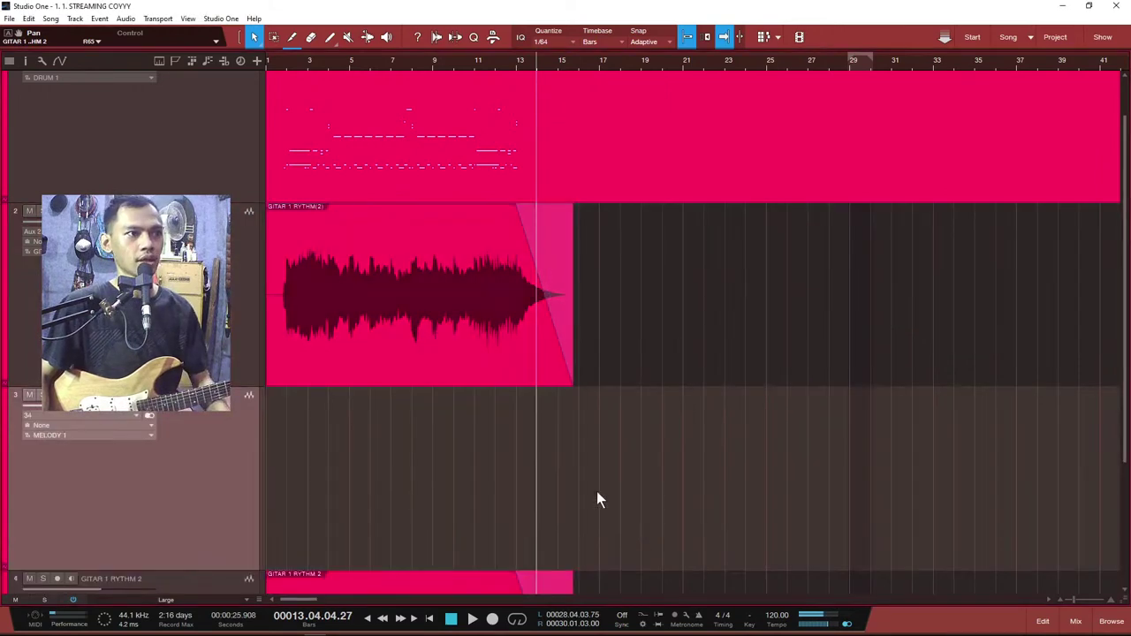
pyautogui.scroll(-2, 411, 452)
pyautogui.moveTo(243, 357); pyautogui.dragTo(276, 590)
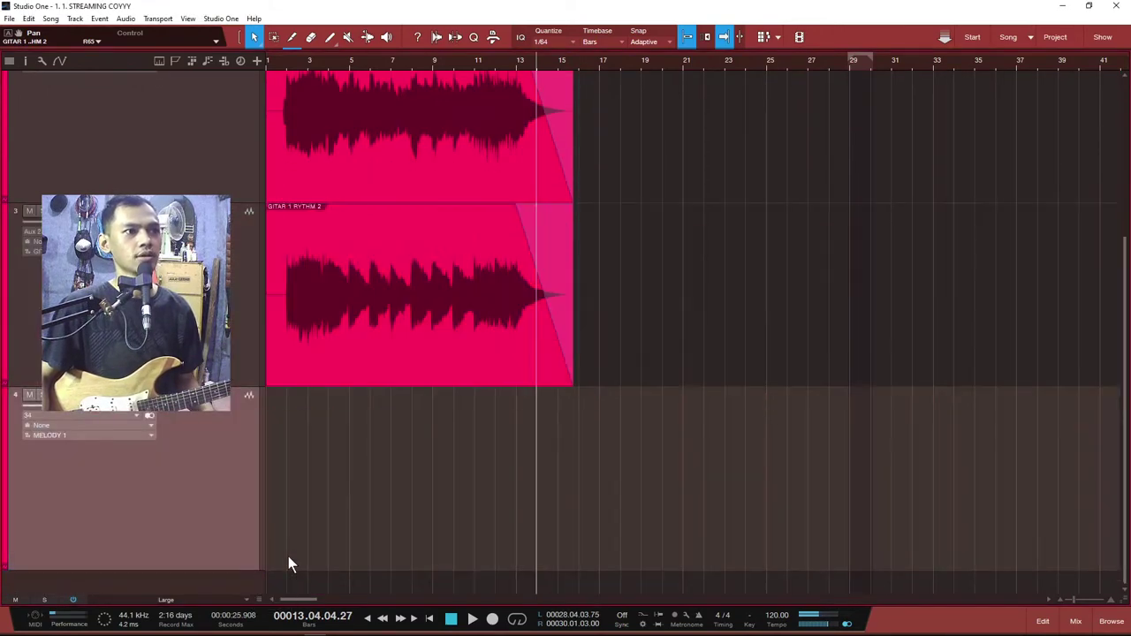
# Step: In the Archetype Plini insert on Aux 2, turn on the overdrive pedal, lower its drive, and set its tone to 0.65
pyautogui.press('F3')
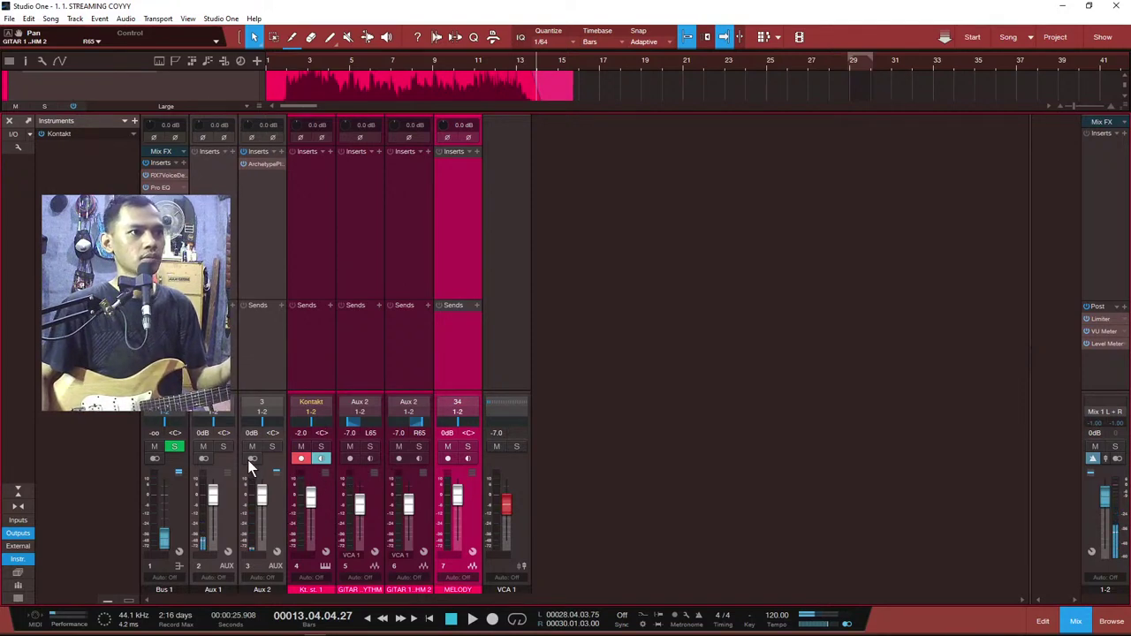
pyautogui.doubleClick(265, 165)
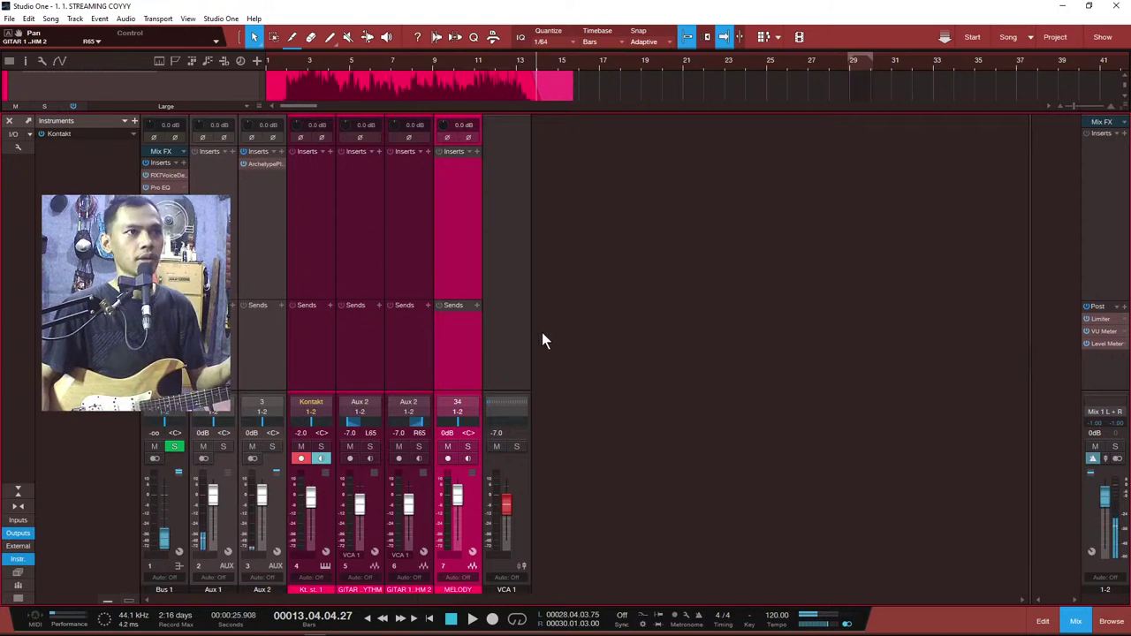
pyautogui.click(537, 266)
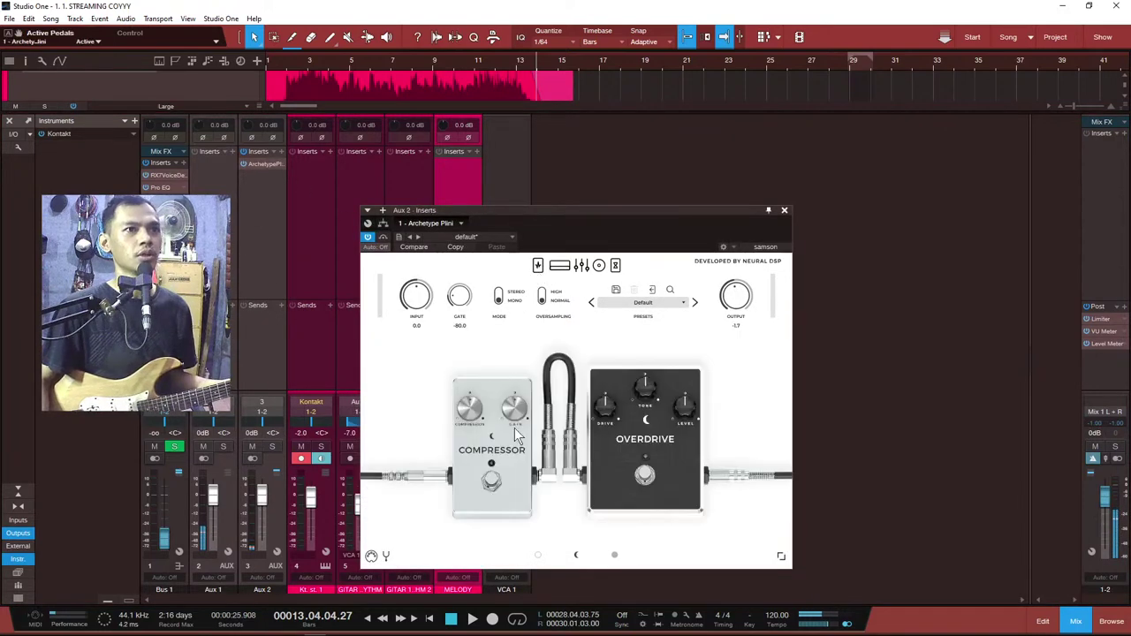
pyautogui.click(647, 479)
pyautogui.moveTo(608, 421); pyautogui.dragTo(600, 462)
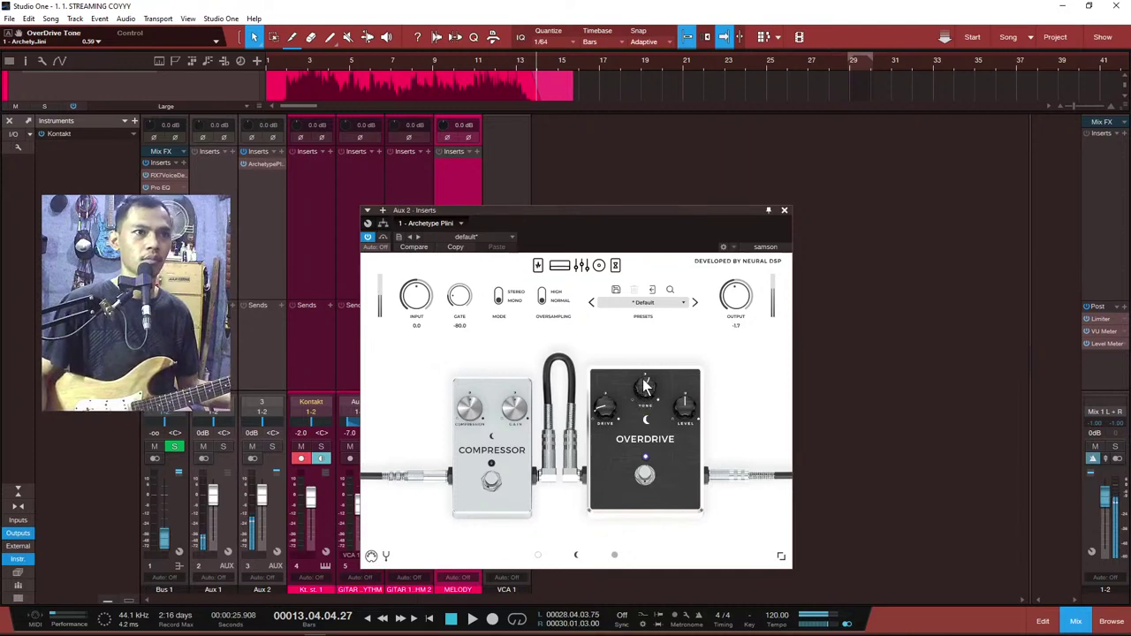
pyautogui.moveTo(645, 380)
pyautogui.mouseDown()
pyautogui.moveTo(640, 369)
pyautogui.moveTo(643, 397)
pyautogui.mouseUp()
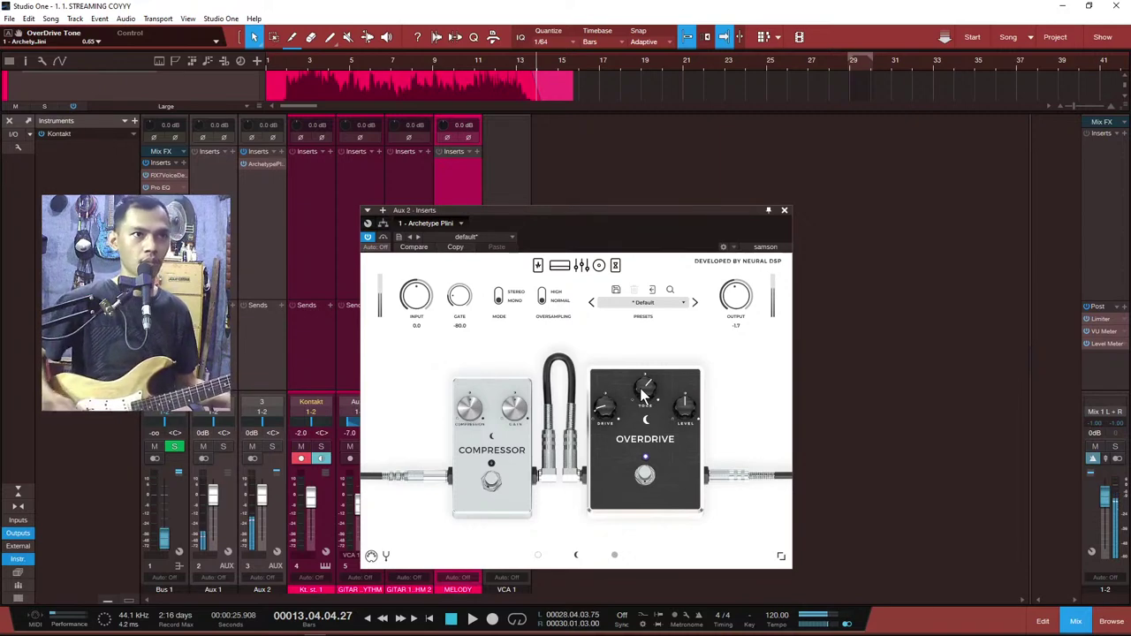
# Step: Turn on the delay pedal in Archetype Plini, adjust its dry/wet mix, set its feedback to 0.18, and close the plug-in
pyautogui.click(617, 265)
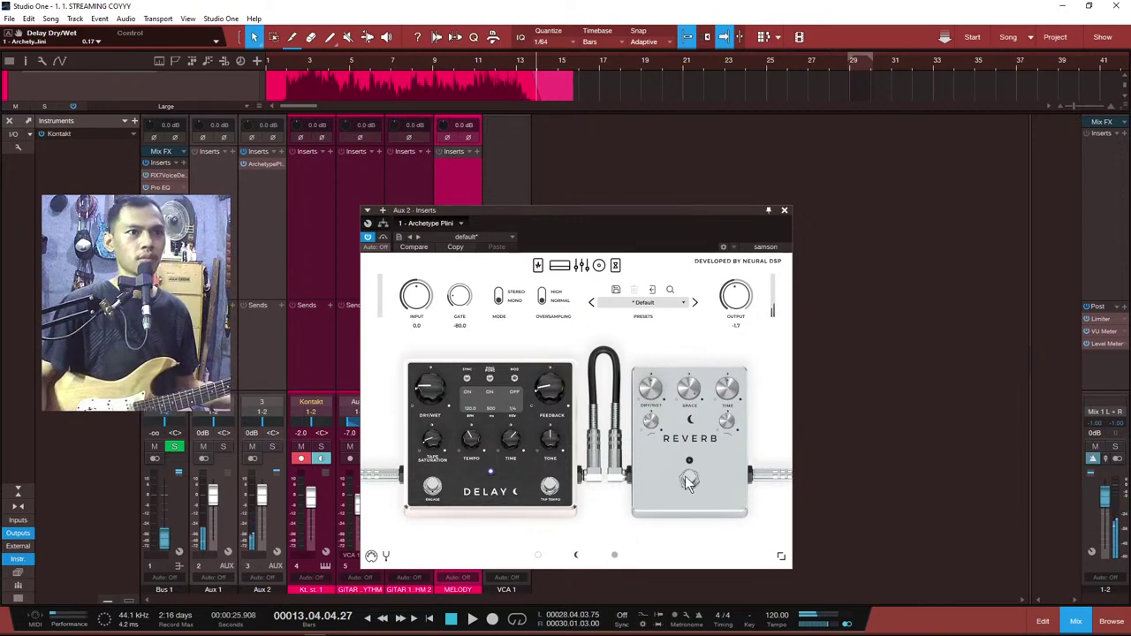
pyautogui.moveTo(655, 415); pyautogui.dragTo(664, 431)
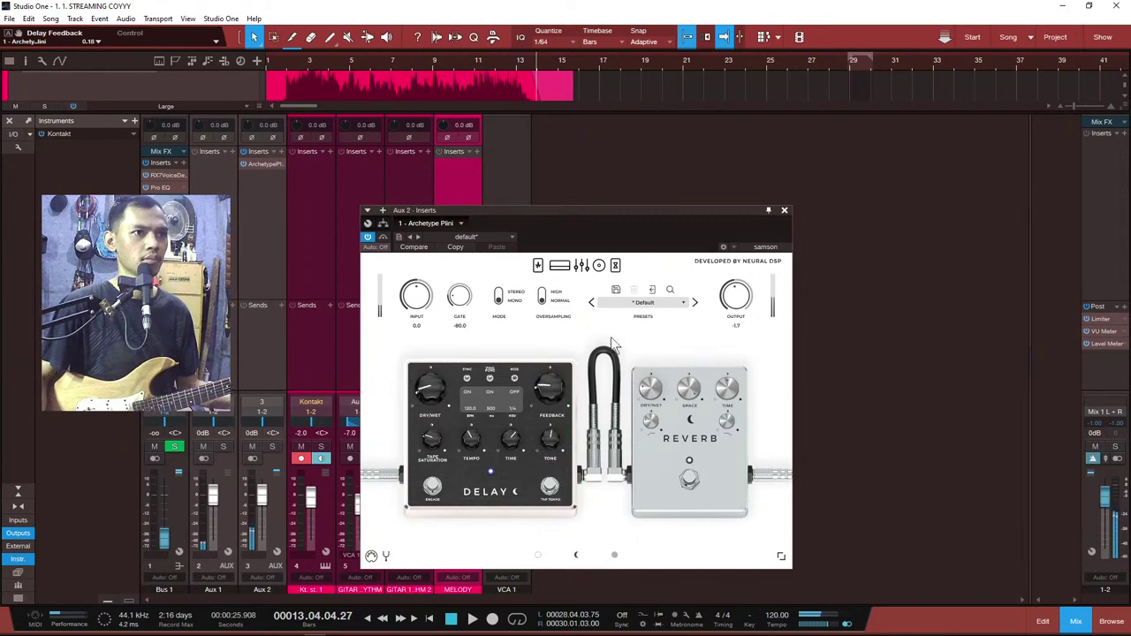
pyautogui.click(784, 211)
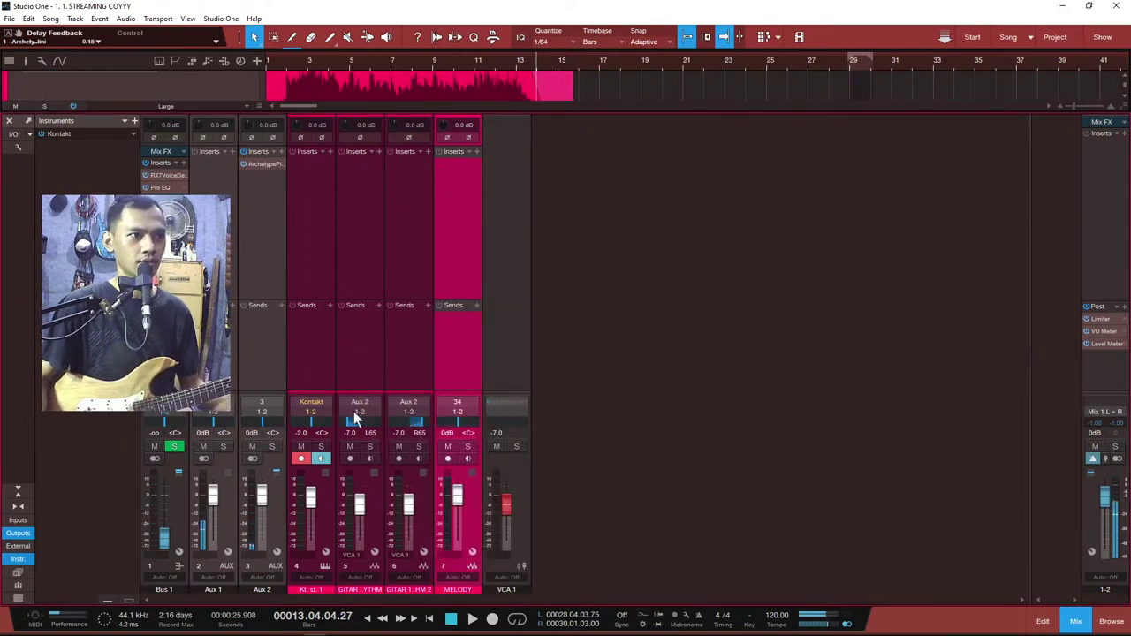
# Step: Briefly play back the song, return to its start, and check the guitar channels in the mixer
pyautogui.press('F3')
pyautogui.press(',')
pyautogui.press('space')
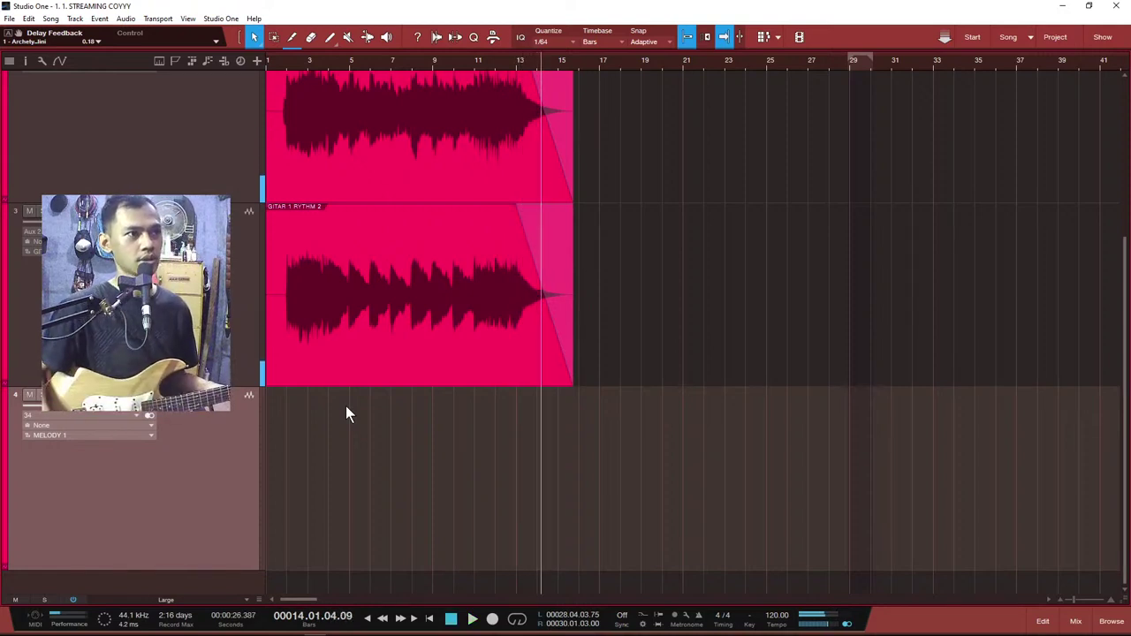
pyautogui.press(',')
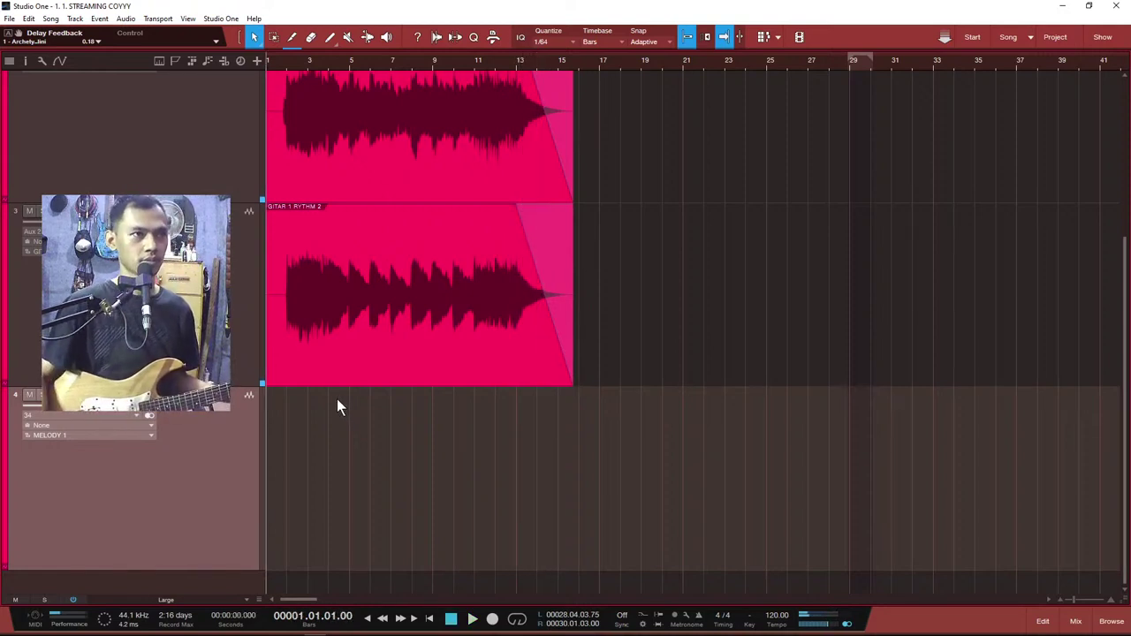
pyautogui.press('F3')
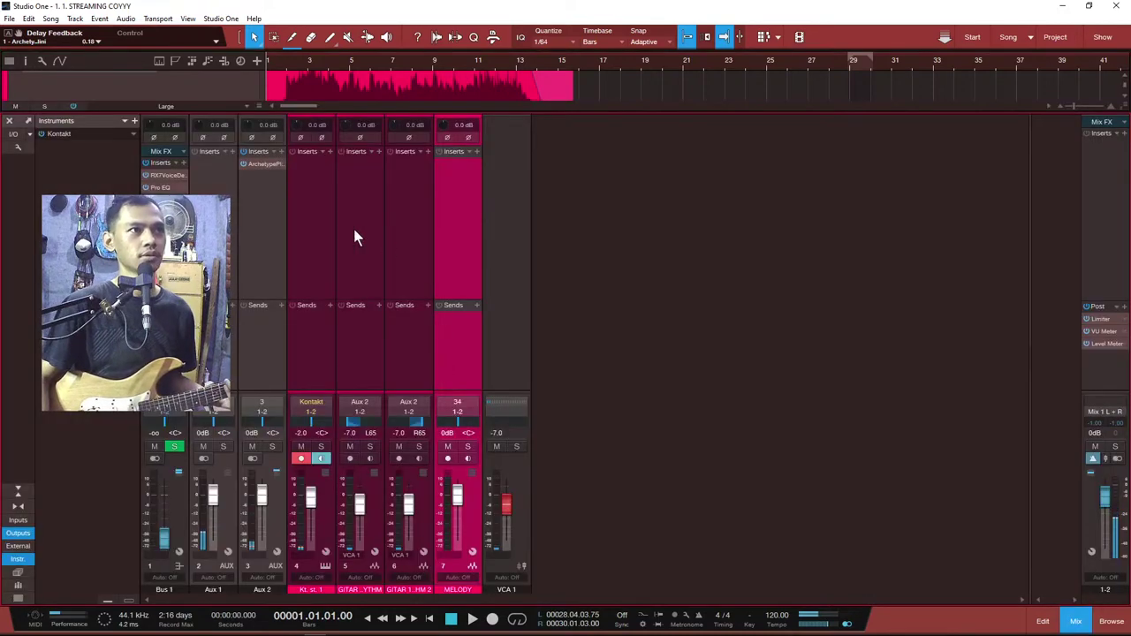
pyautogui.press('F3')
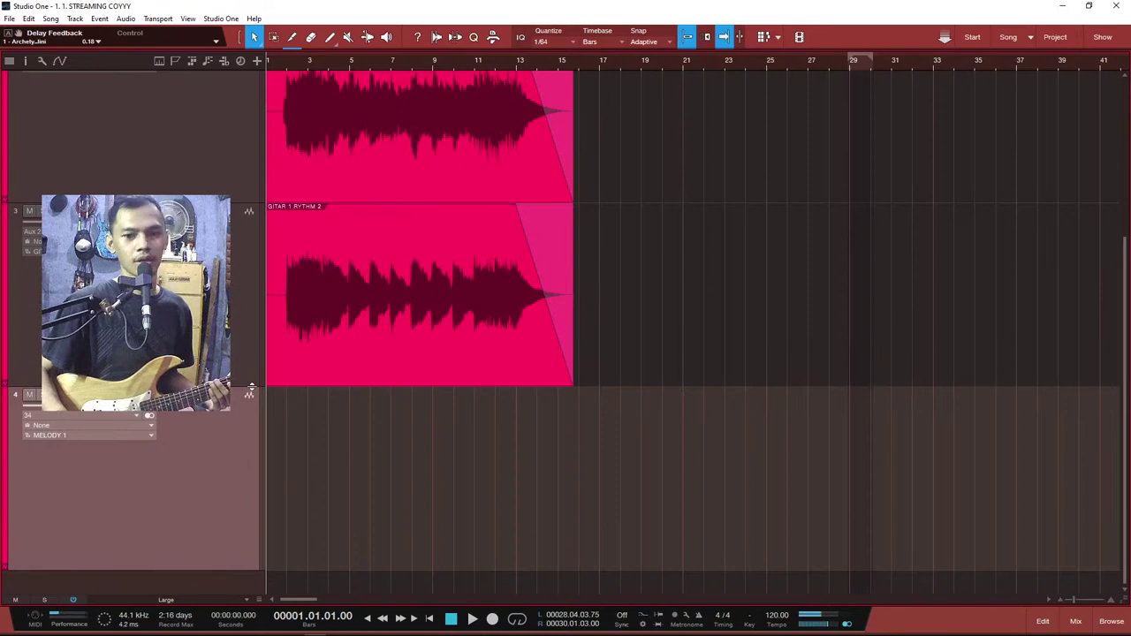
pyautogui.press('space')
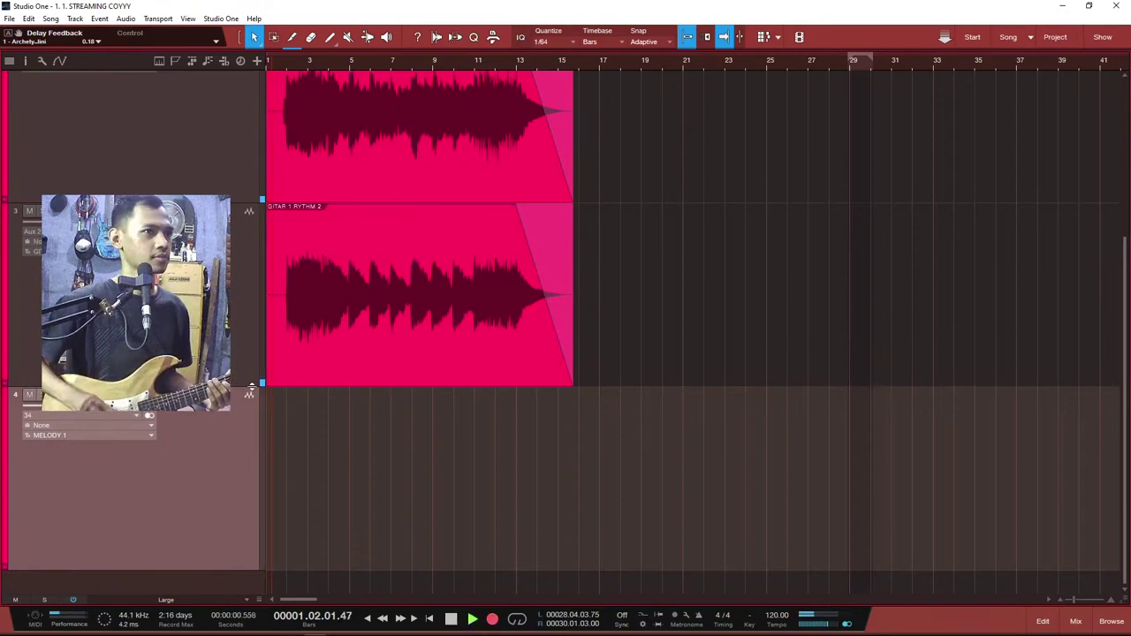
# Step: Change the MELODY track's input to the Aux 2 channel
pyautogui.scroll(3, 285, 332)
pyautogui.scroll(-3, 279, 339)
pyautogui.click(63, 415)
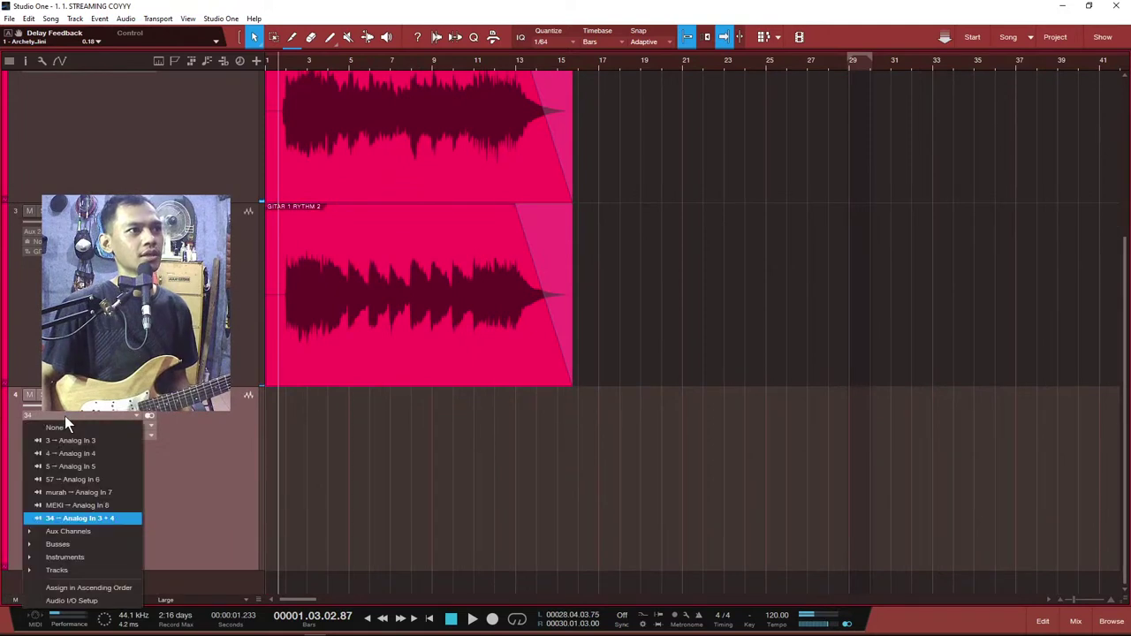
pyautogui.moveTo(92, 532)
pyautogui.click(82, 552)
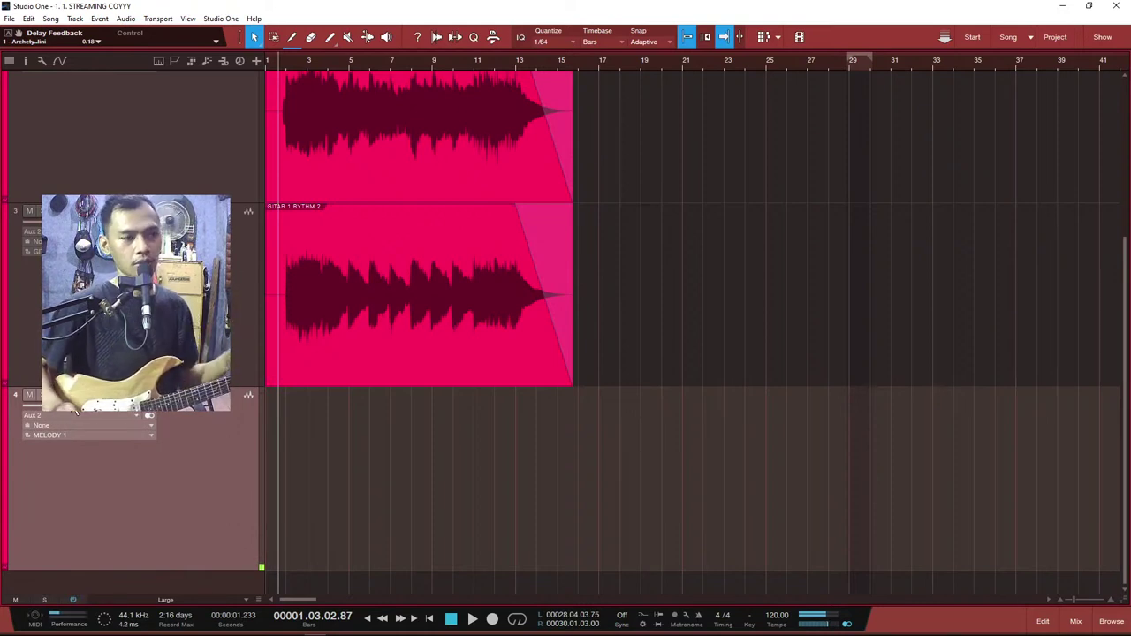
# Step: Try a melody guitar take on the MELODY track from the song start and delete the recorded event
pyautogui.press(',')
pyautogui.press('KP_Multiply')
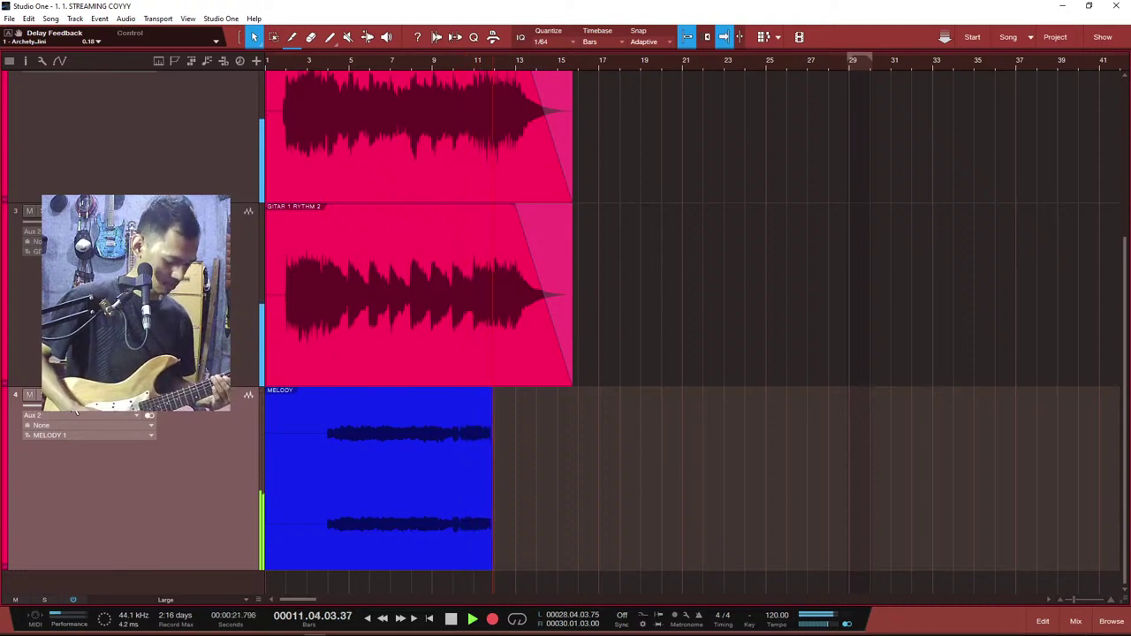
pyautogui.press('space')
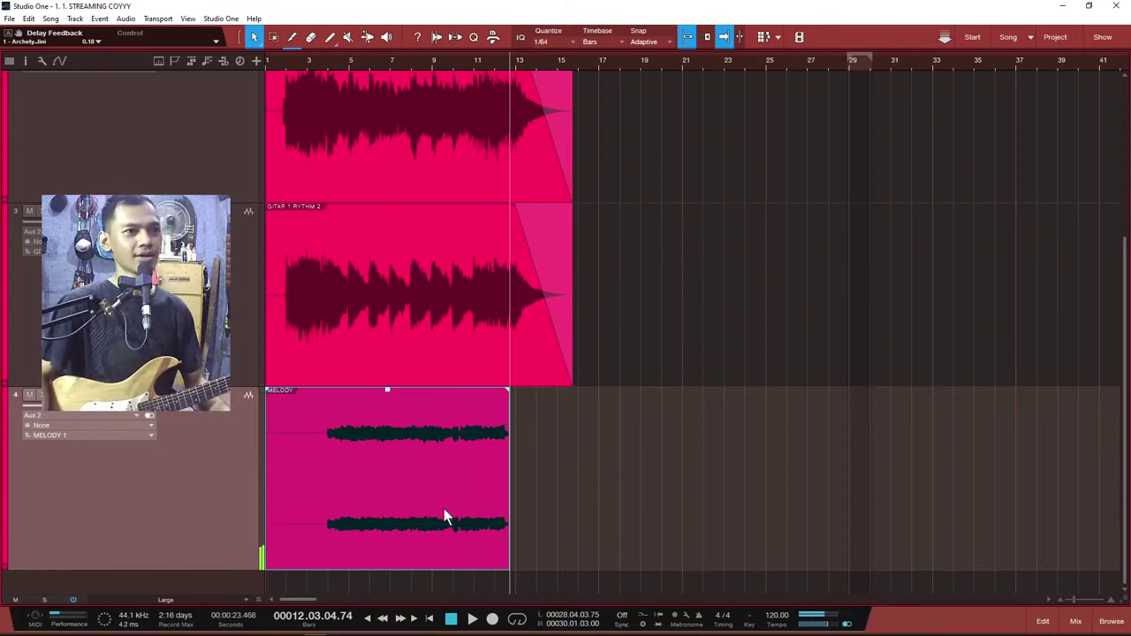
pyautogui.press('Delete')
# Step: Record a melody guitar take on the MELODY track from the song start to about bar 15
pyautogui.press('Home')
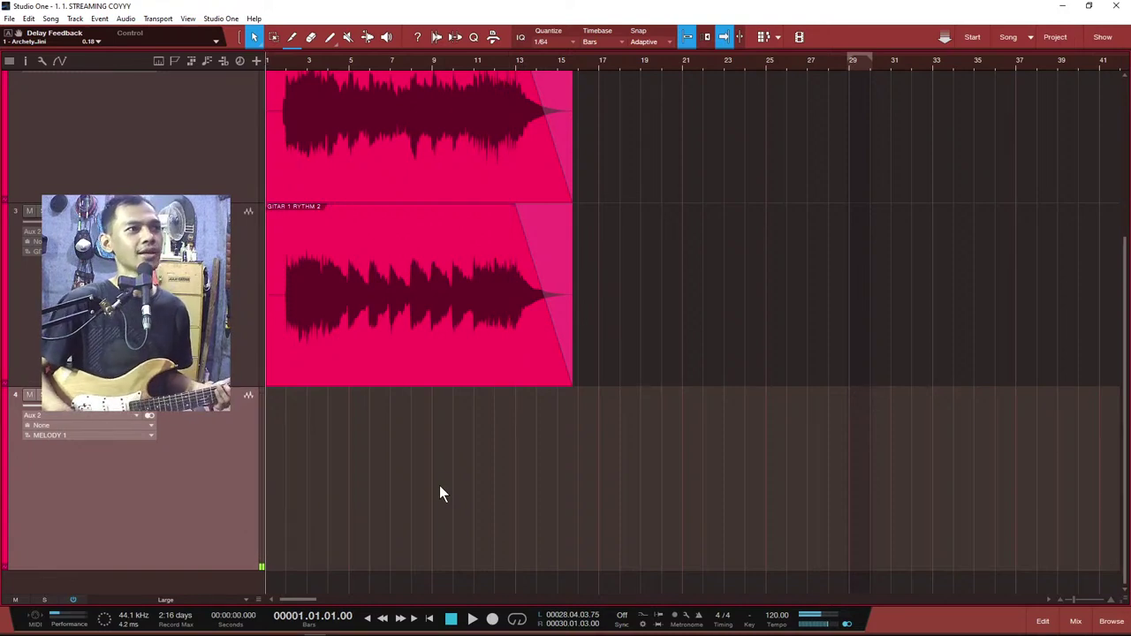
pyautogui.press('KP_Multiply')
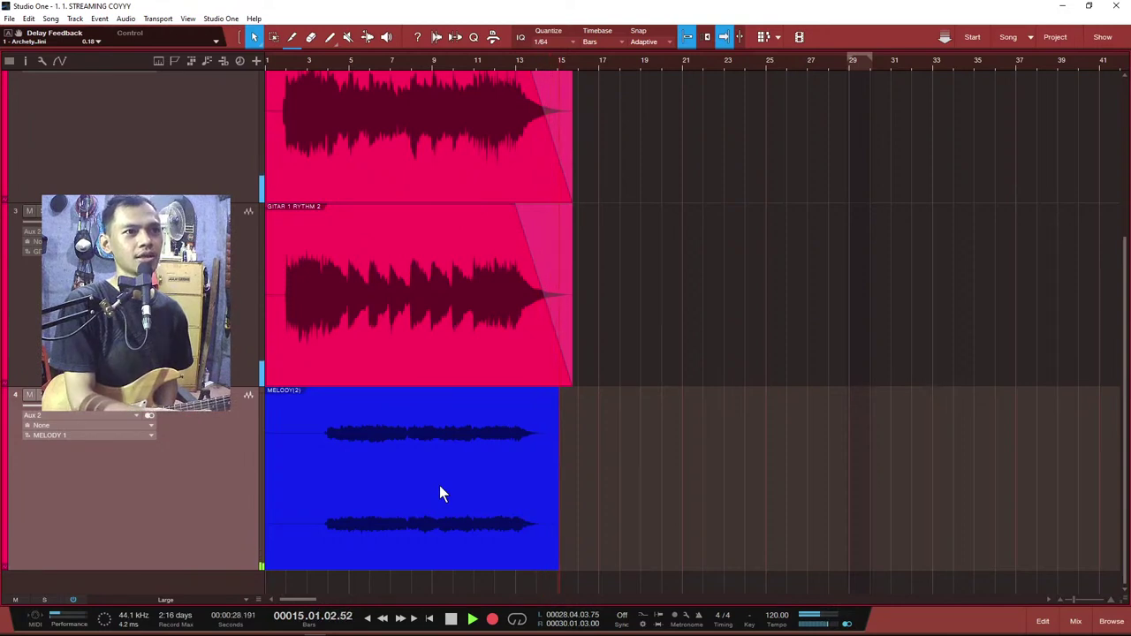
pyautogui.press('space')
# Step: Play the song from the start and set the MELODY track's volume to -2.6 dB while listening
pyautogui.press(',')
pyautogui.press('space')
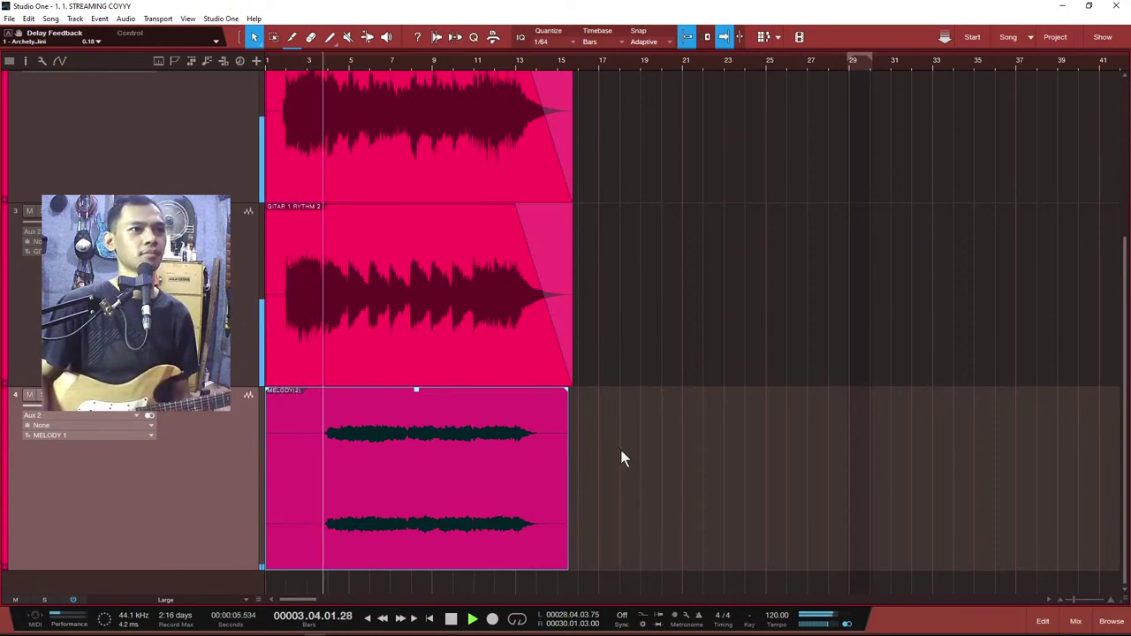
pyautogui.moveTo(110, 407); pyautogui.dragTo(113, 413)
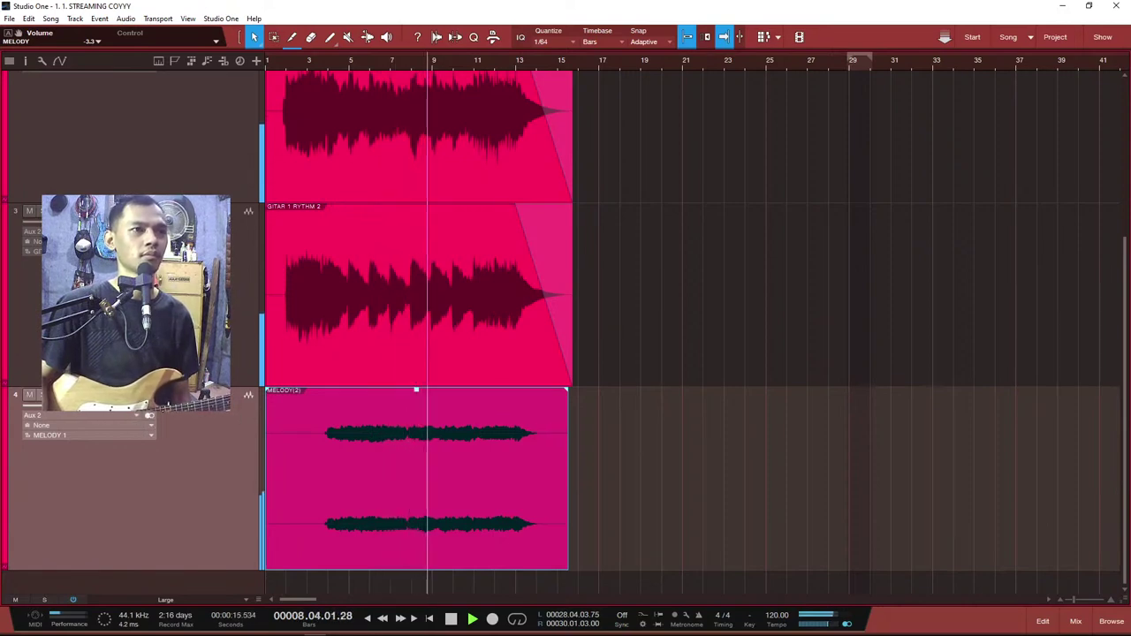
pyautogui.moveTo(120, 415); pyautogui.dragTo(122, 415)
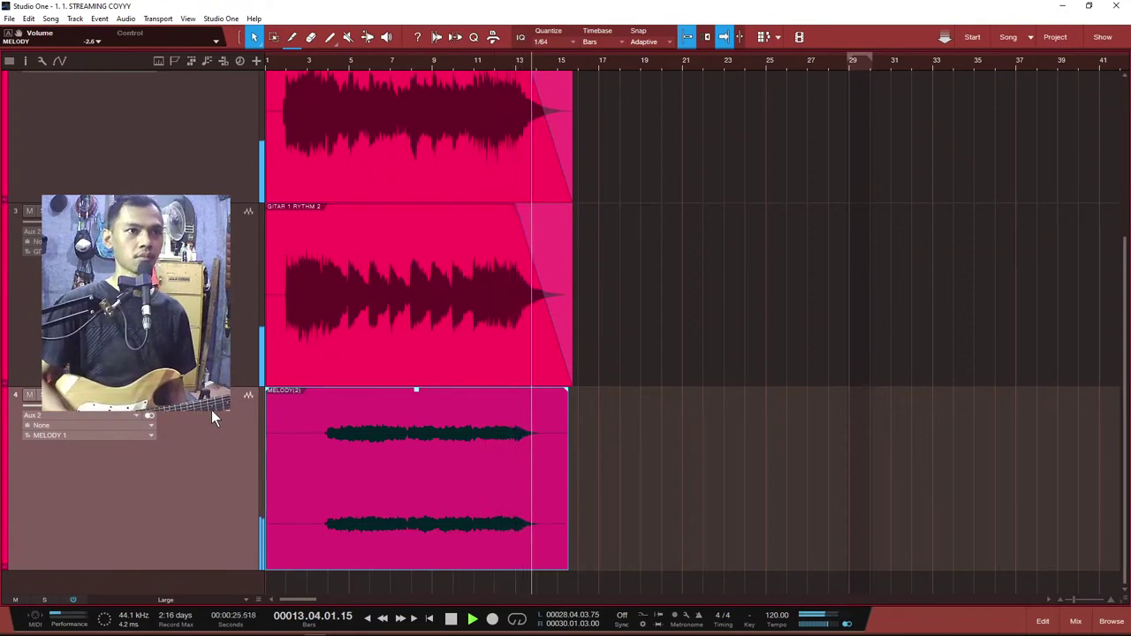
pyautogui.press('space')
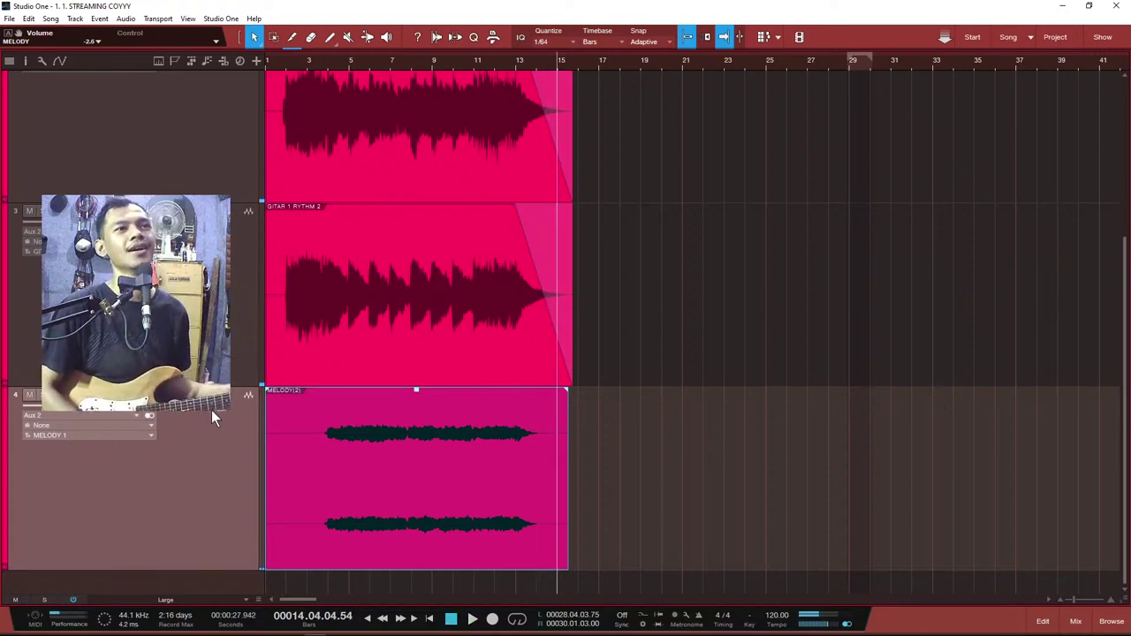
# Step: Look over the guitar tracks in the arrangement and check their levels and panning in the mixer
pyautogui.scroll(2, 671, 466)
pyautogui.scroll(1, 672, 465)
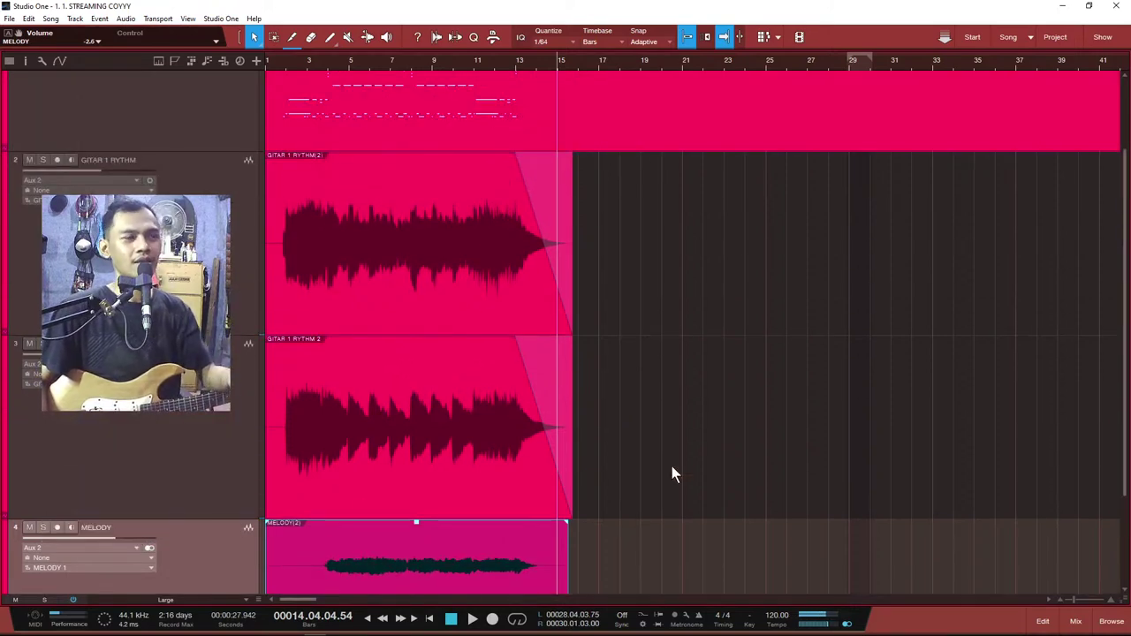
pyautogui.scroll(-2, 673, 462)
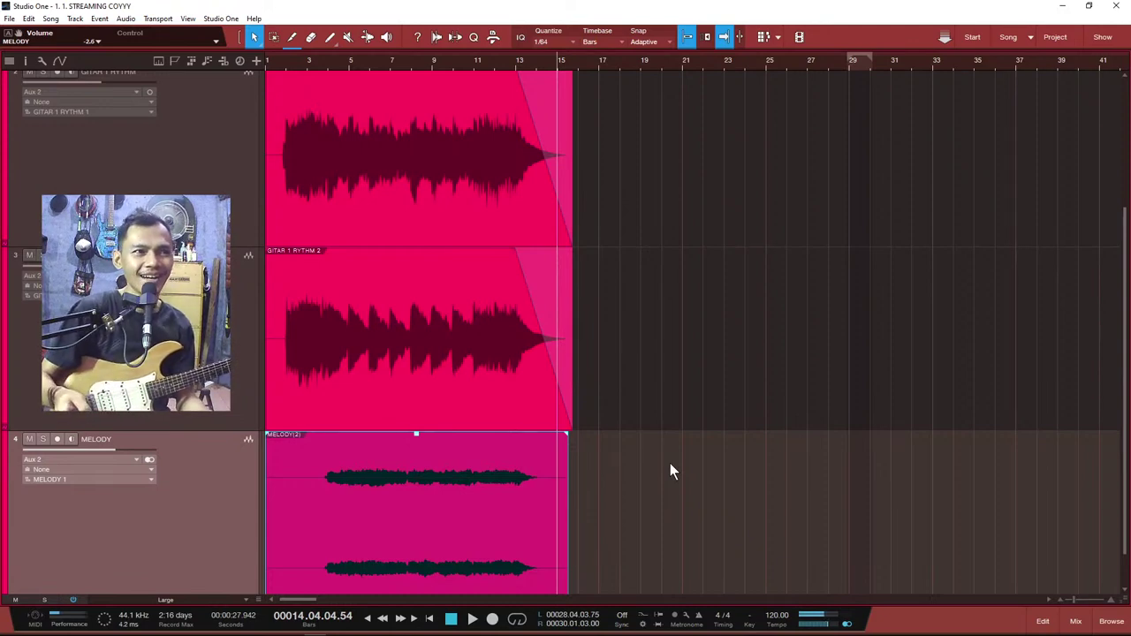
pyautogui.press('F3')
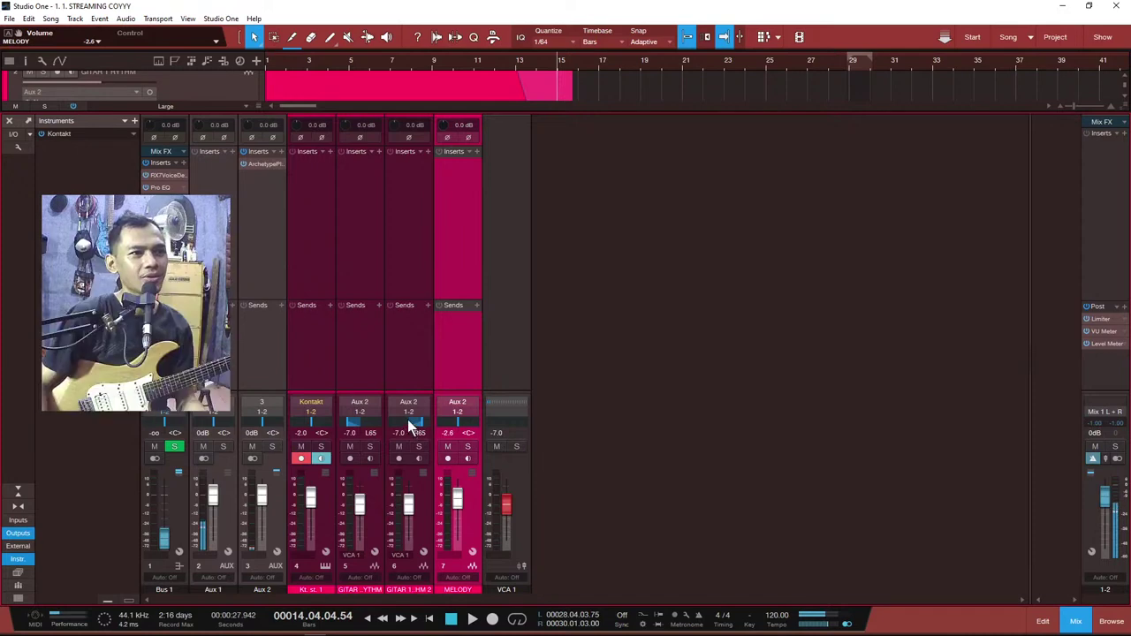
pyautogui.press('F3')
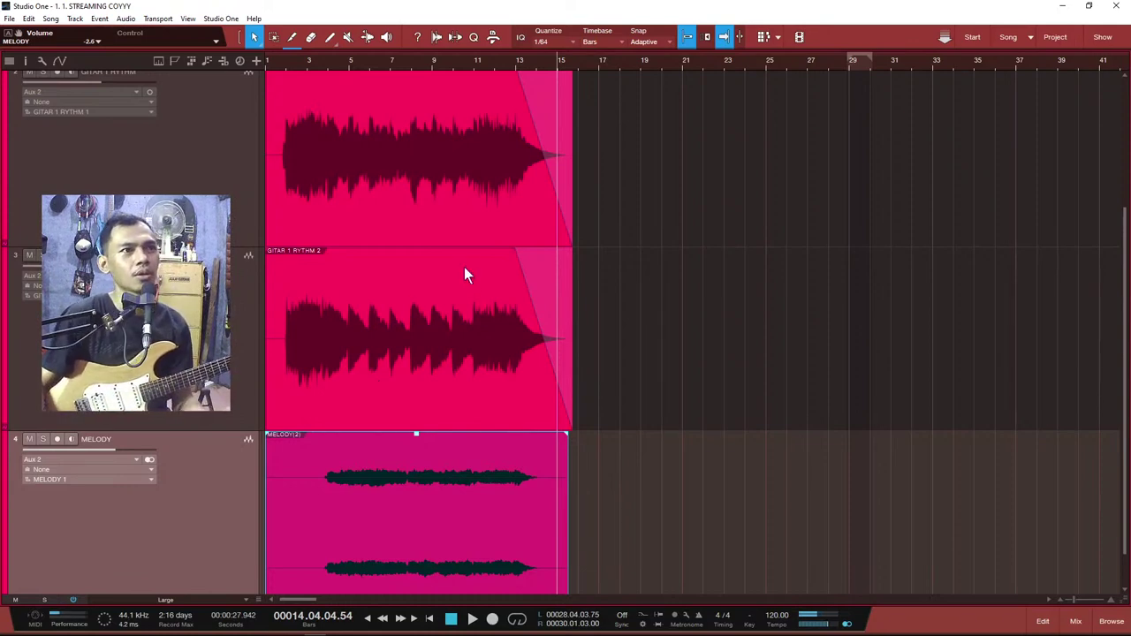
# Step: Reduce the track heights and solo both rhythm guitar tracks together with the MELODY track
pyautogui.scroll(2, 605, 438)
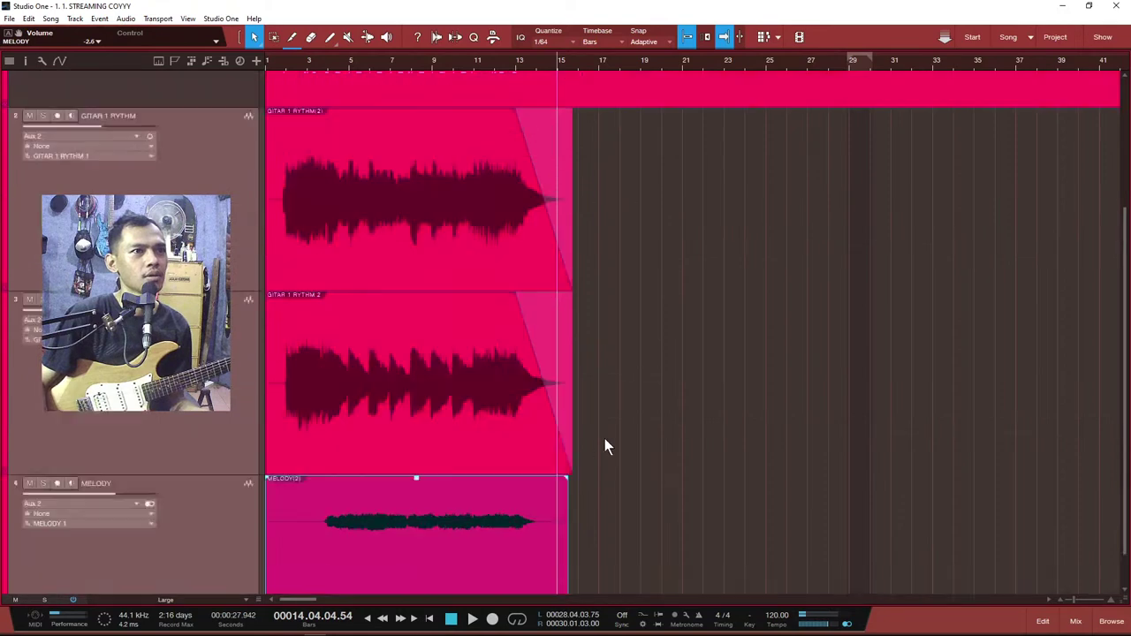
pyautogui.scroll(-2, 608, 433)
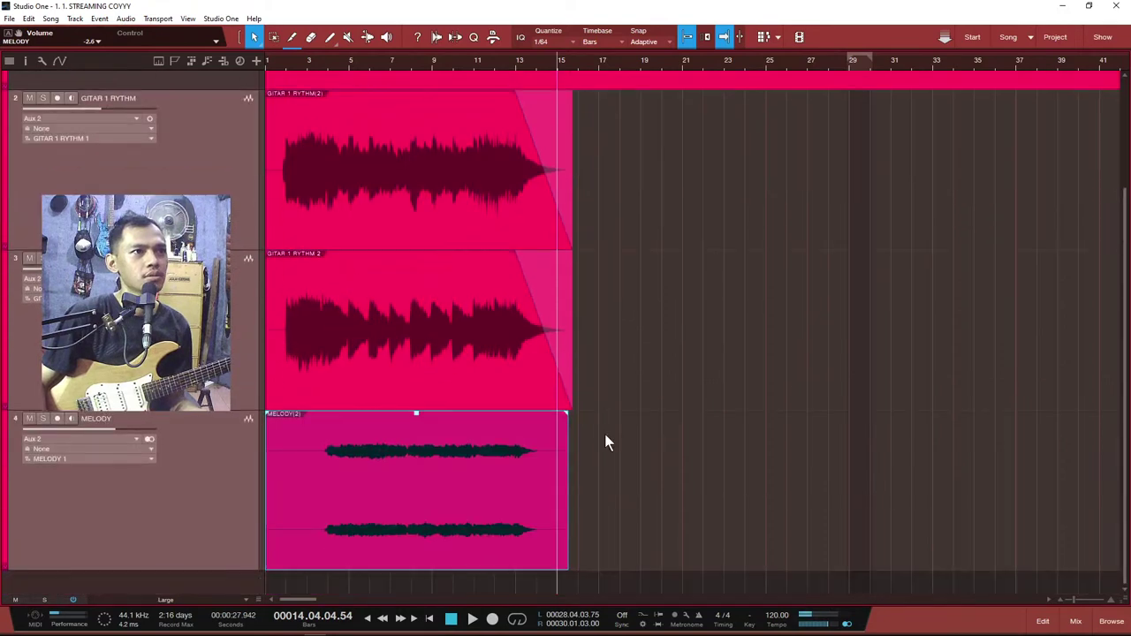
pyautogui.click(43, 98)
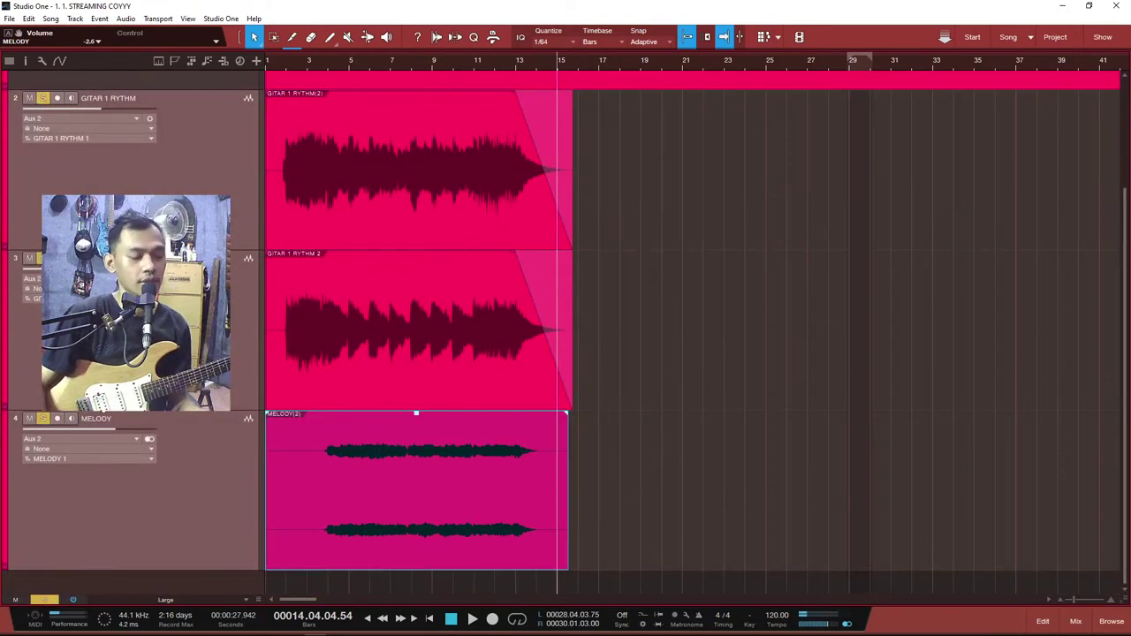
pyautogui.press('F3')
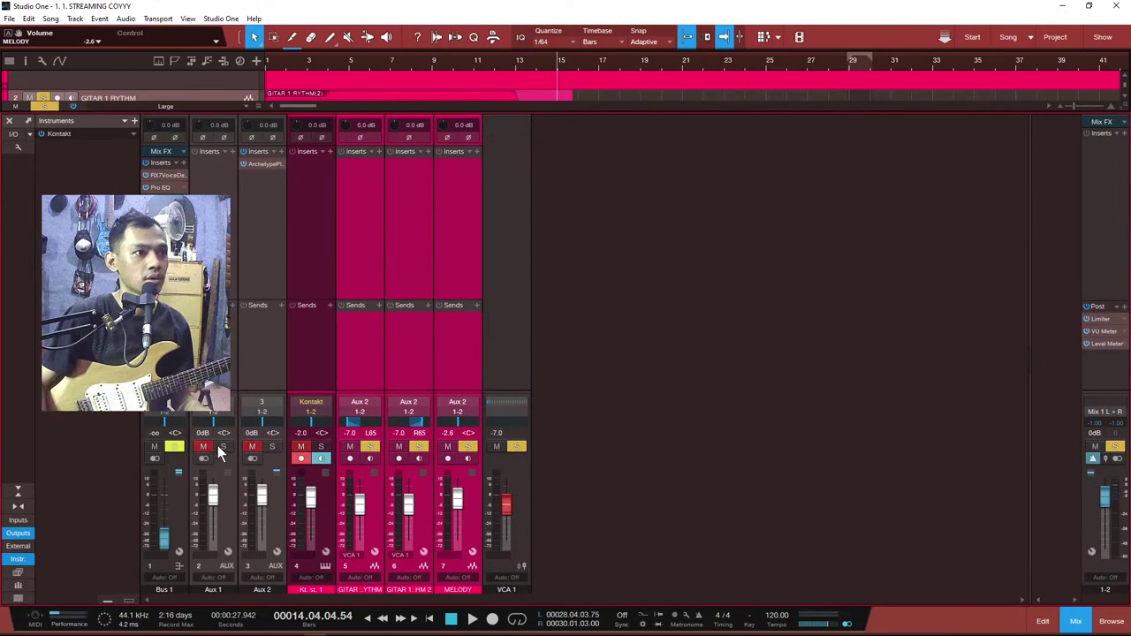
pyautogui.press('F3')
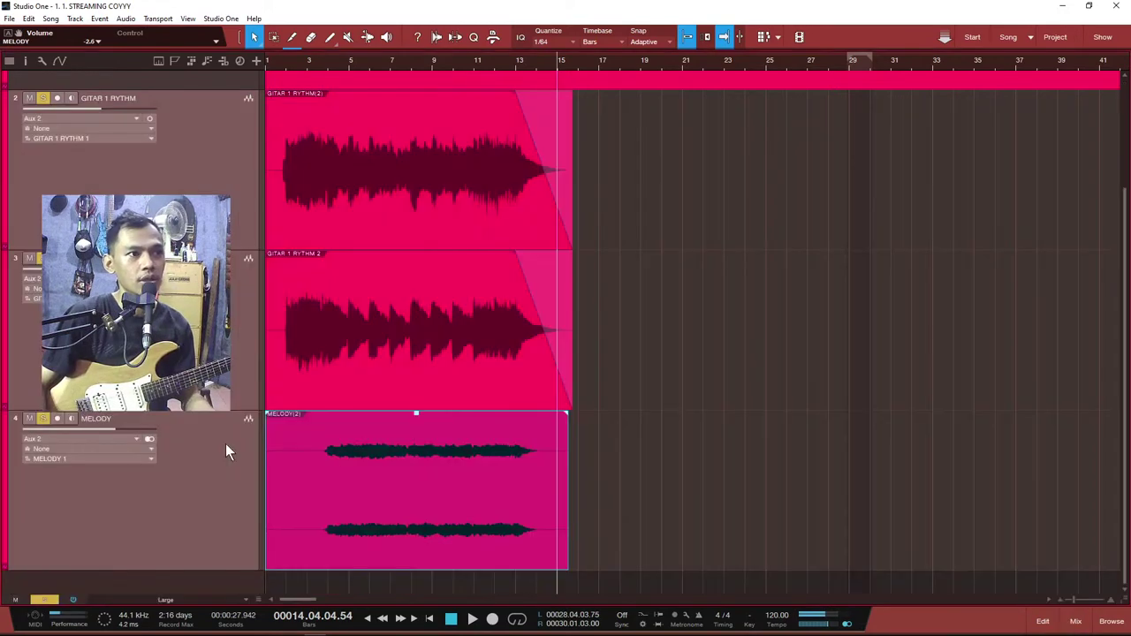
# Step: Play back the soloed guitar tracks from 1.03.01.00 to about the end of bar 8
pyautogui.click(275, 68)
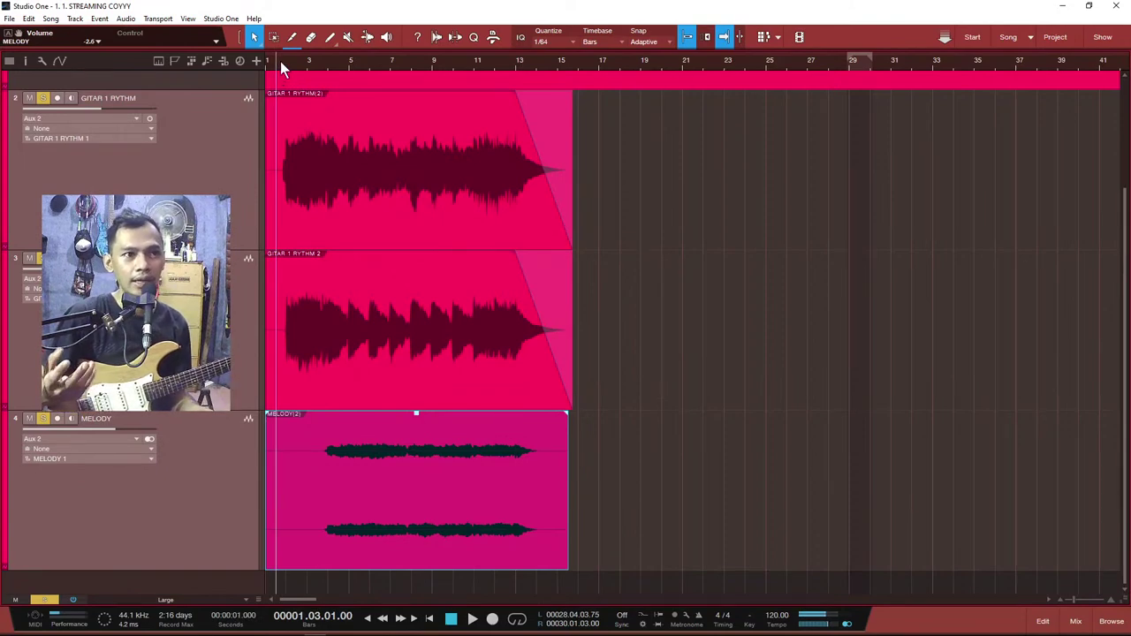
pyautogui.press('space')
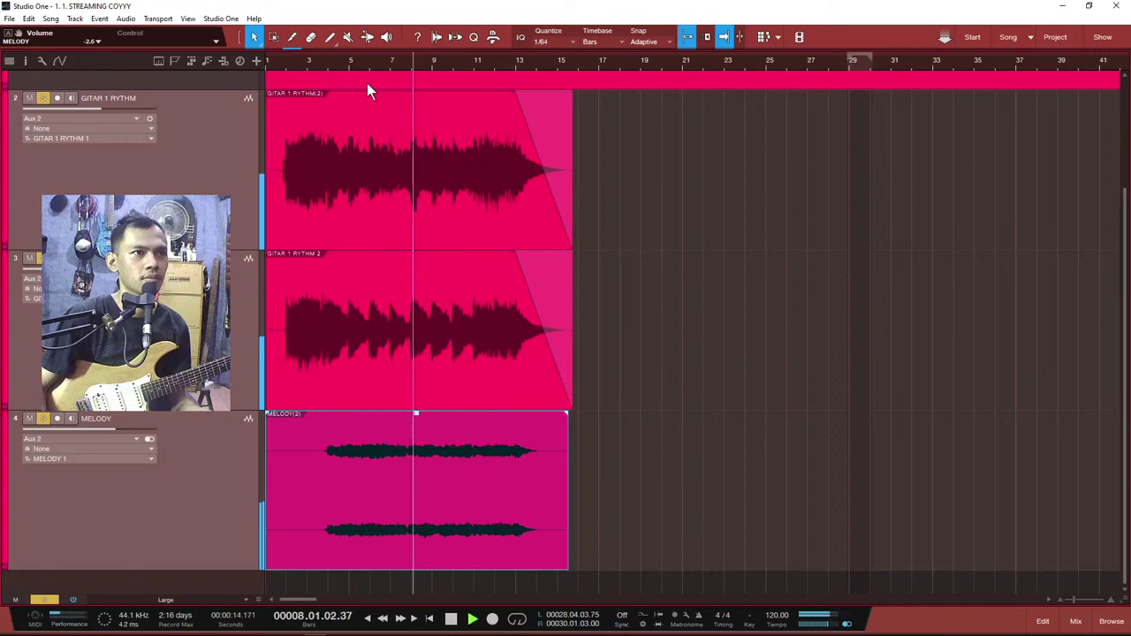
pyautogui.press('space')
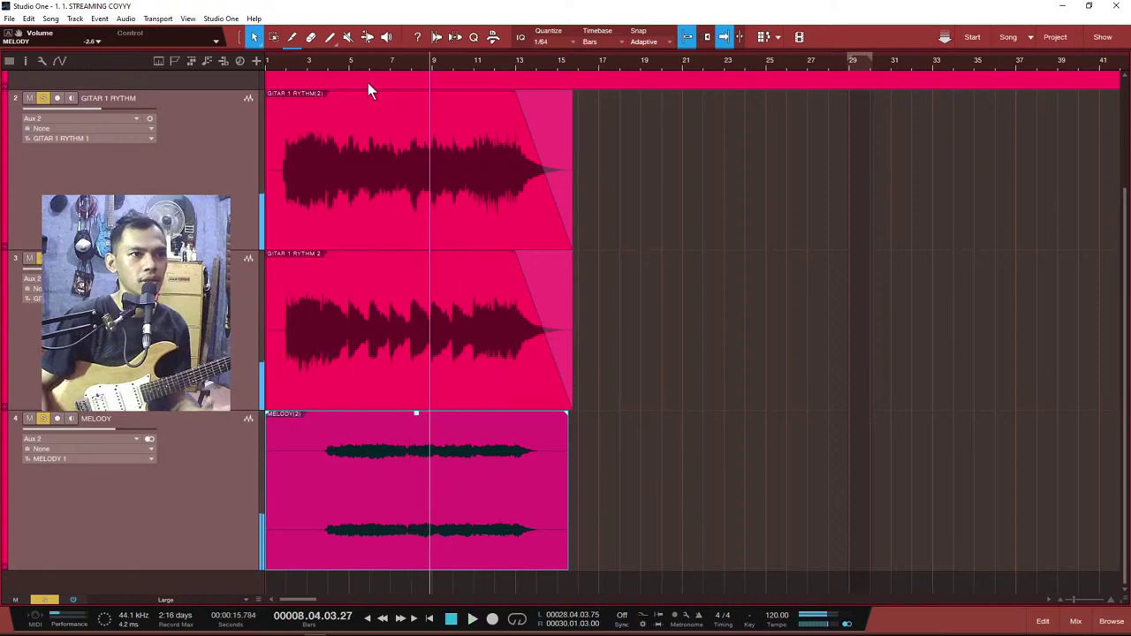
# Step: Look over the channel strips of the two rhythm guitars and the MELODY track in the mixer
pyautogui.press('F3')
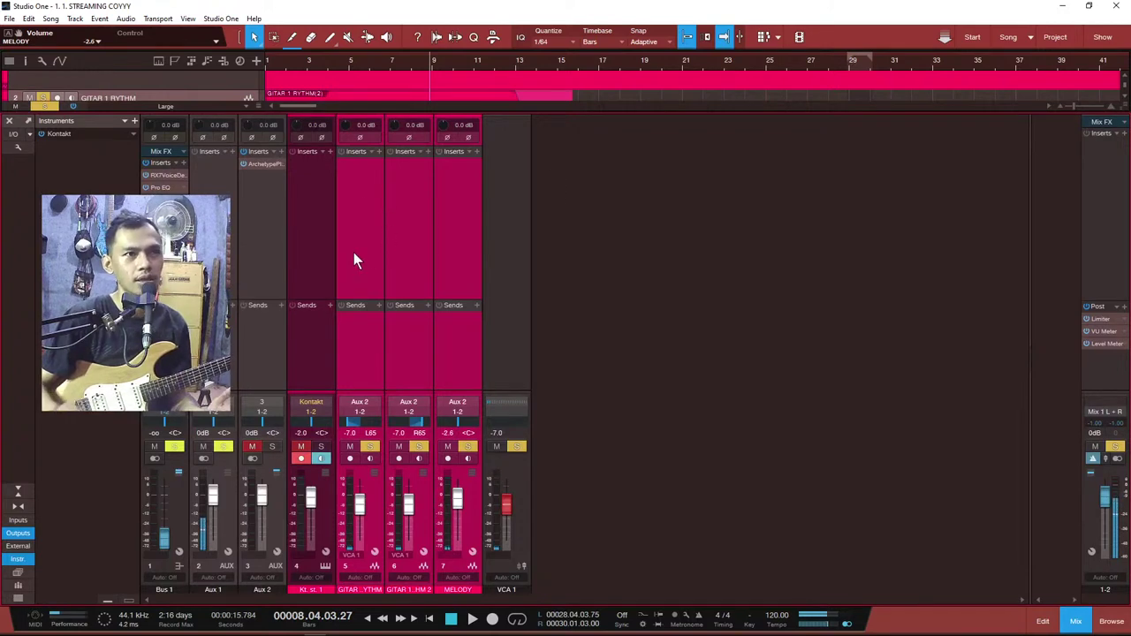
pyautogui.click(449, 247)
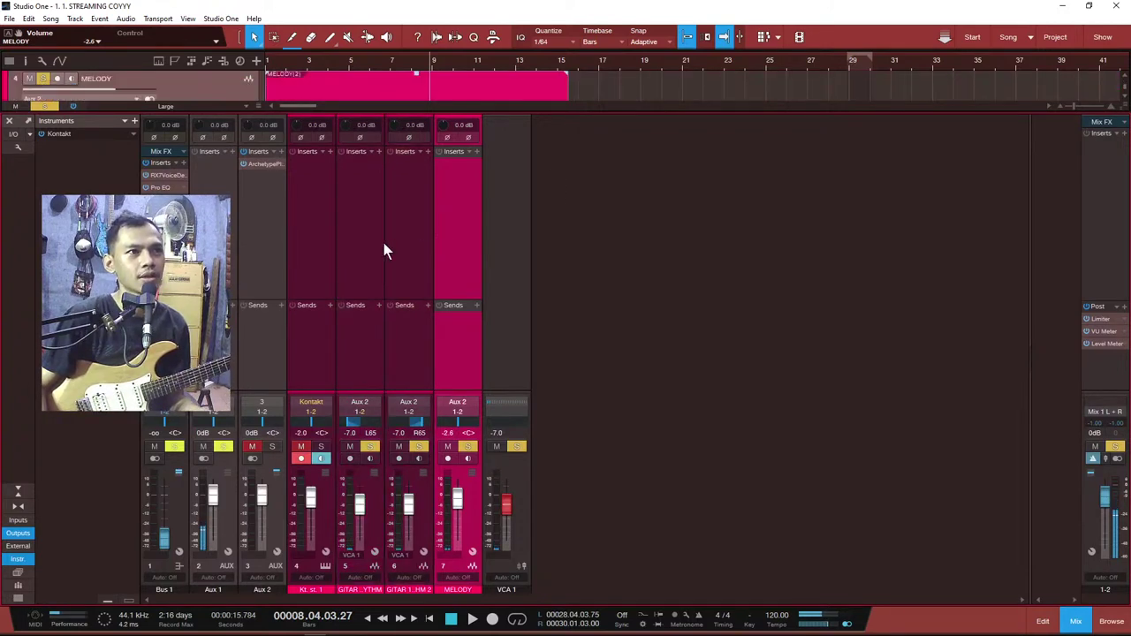
pyautogui.click(382, 243)
pyautogui.keyDown('shift'); pyautogui.click(446, 235); pyautogui.keyUp('shift')
pyautogui.click(314, 221)
pyautogui.click(360, 228)
pyautogui.click(451, 212)
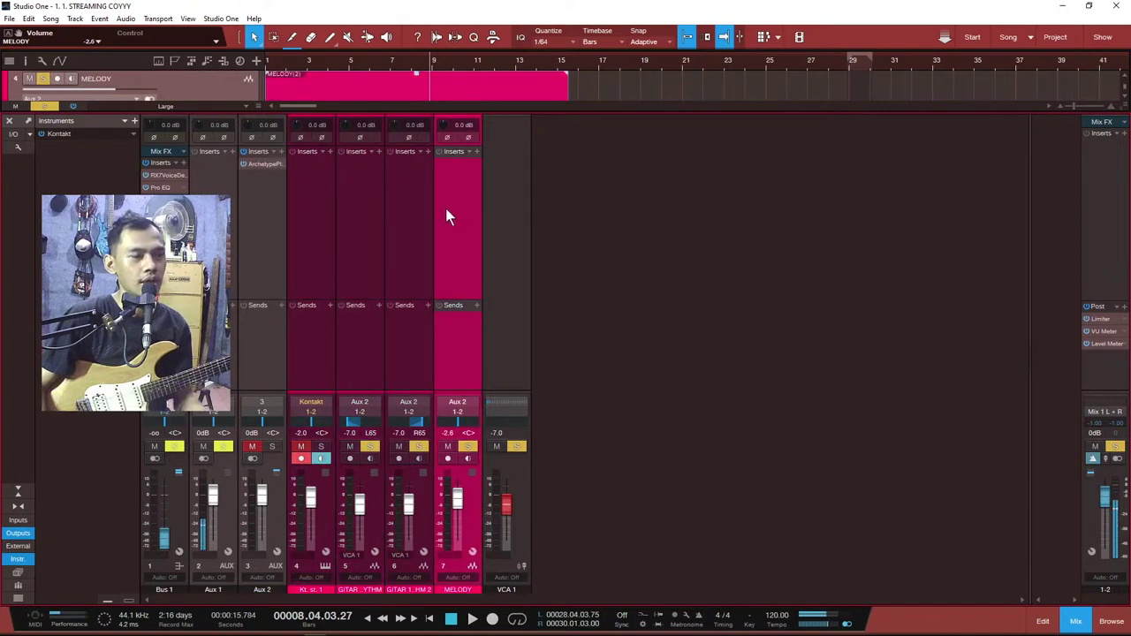
pyautogui.press('F3')
# Step: Remove both rhythm guitar tracks and the MELODY track from the song, keeping only the DRUM track
pyautogui.click(231, 206)
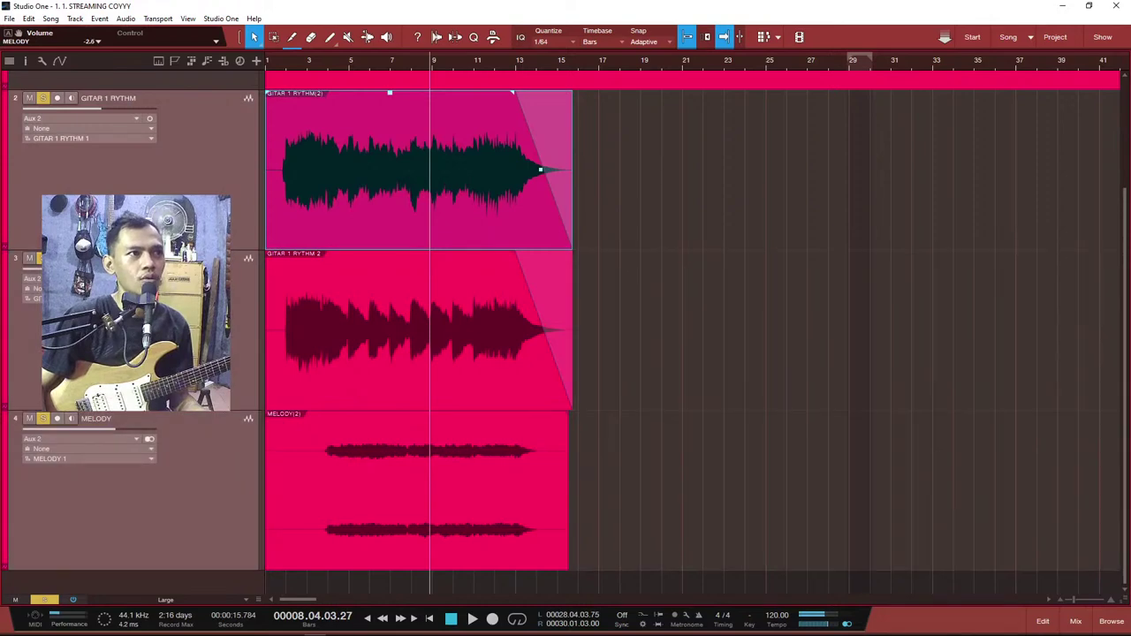
pyautogui.rightClick(182, 209)
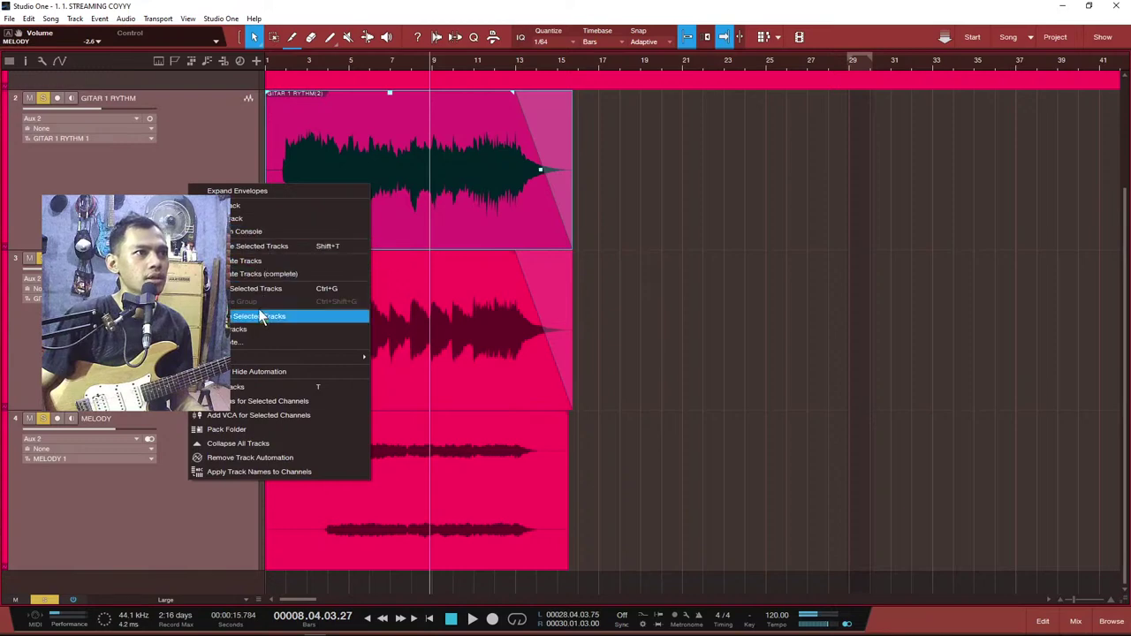
pyautogui.click(197, 132)
pyautogui.keyDown('shift'); pyautogui.click(221, 432); pyautogui.keyUp('shift')
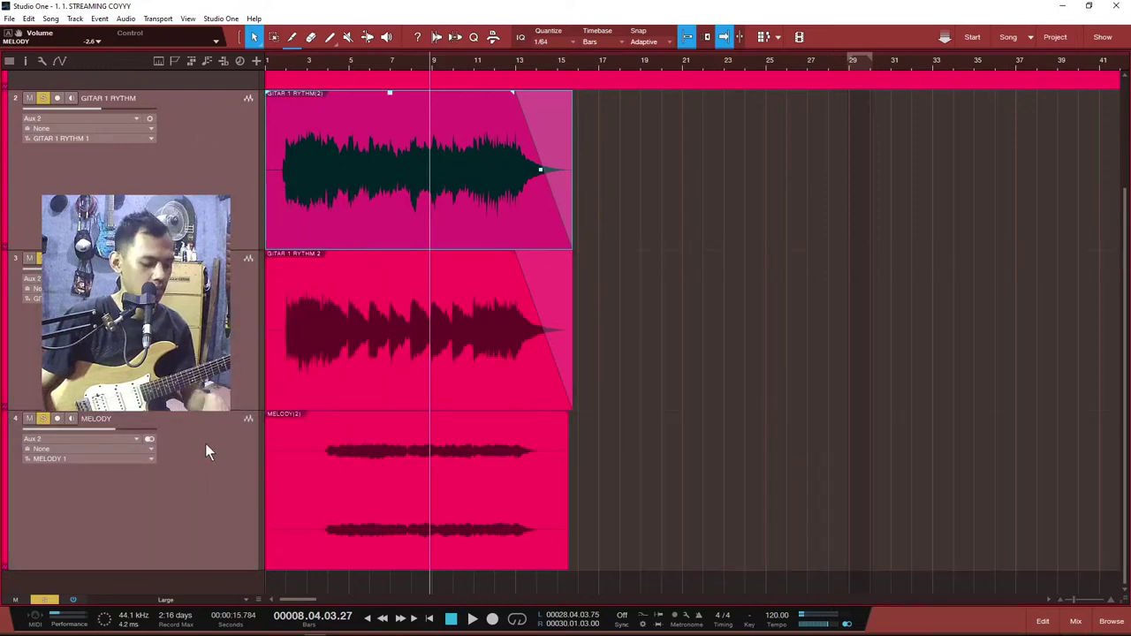
pyautogui.hotkey('shift', 't')
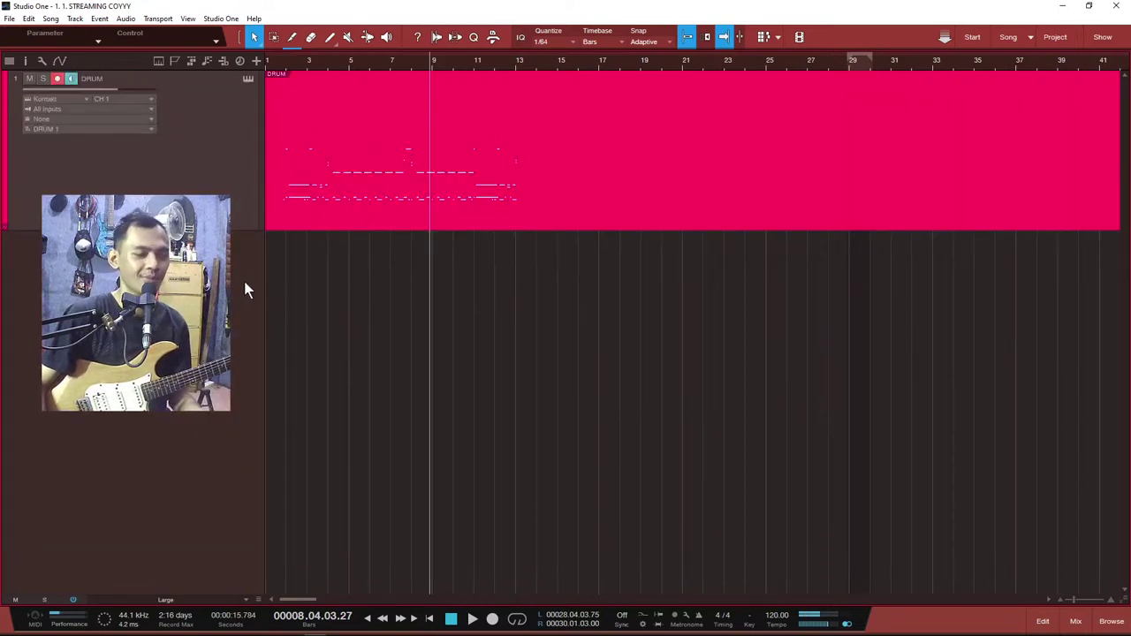
# Step: Remove all the unused guitar and melody recordings from the song's Pool without deleting the files permanently
pyautogui.press('F3')
pyautogui.press('F3')
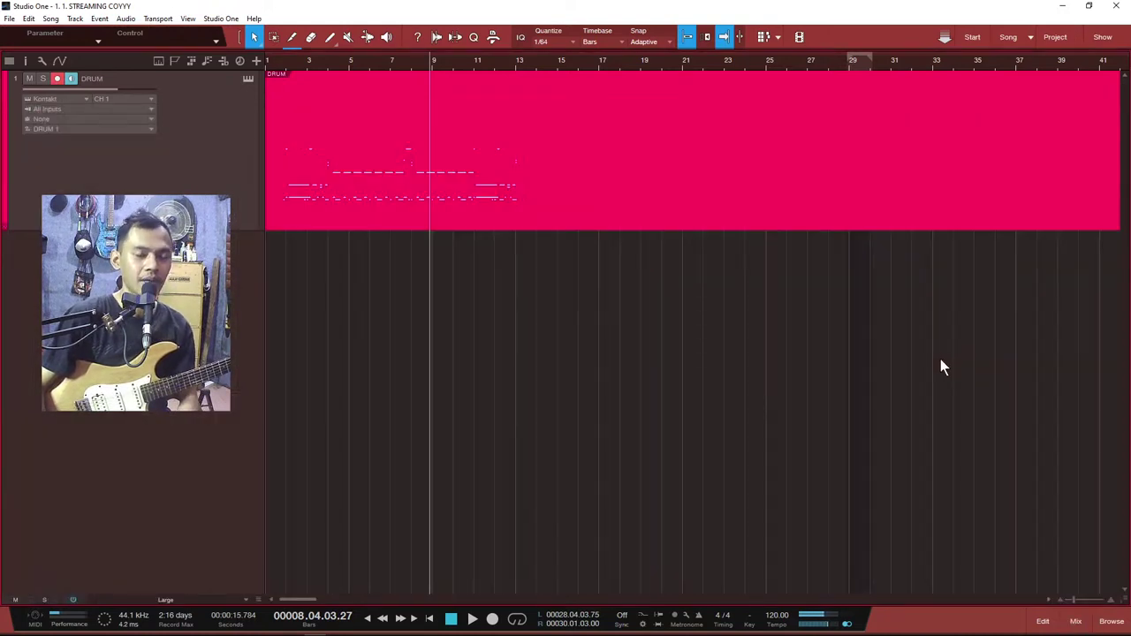
pyautogui.press('F5')
pyautogui.rightClick(1020, 302)
pyautogui.click(961, 325)
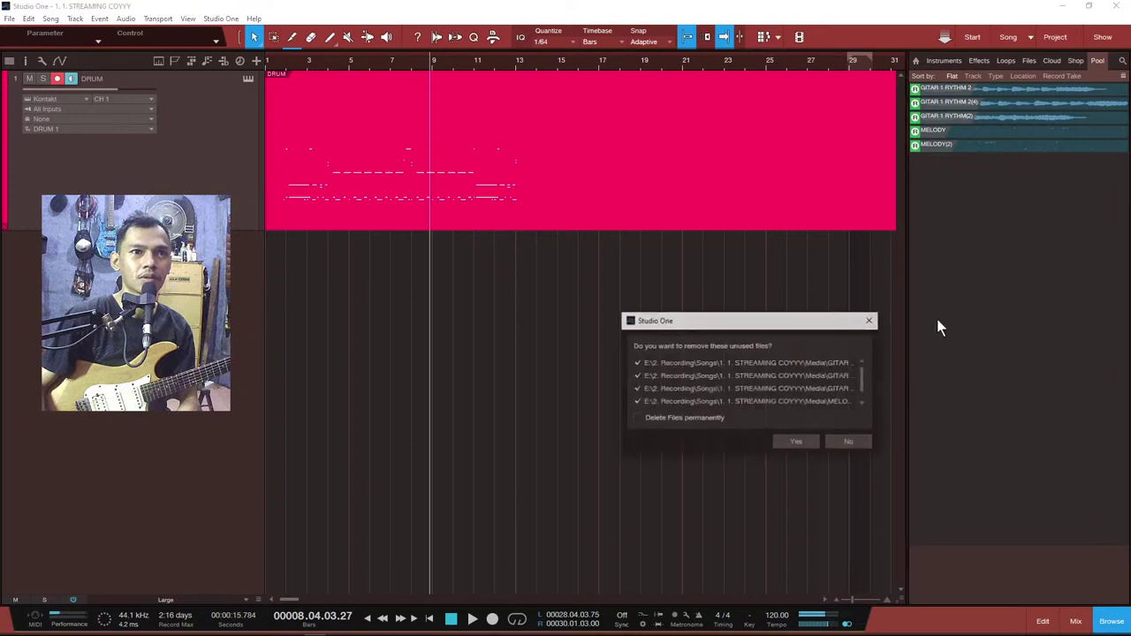
pyautogui.click(778, 444)
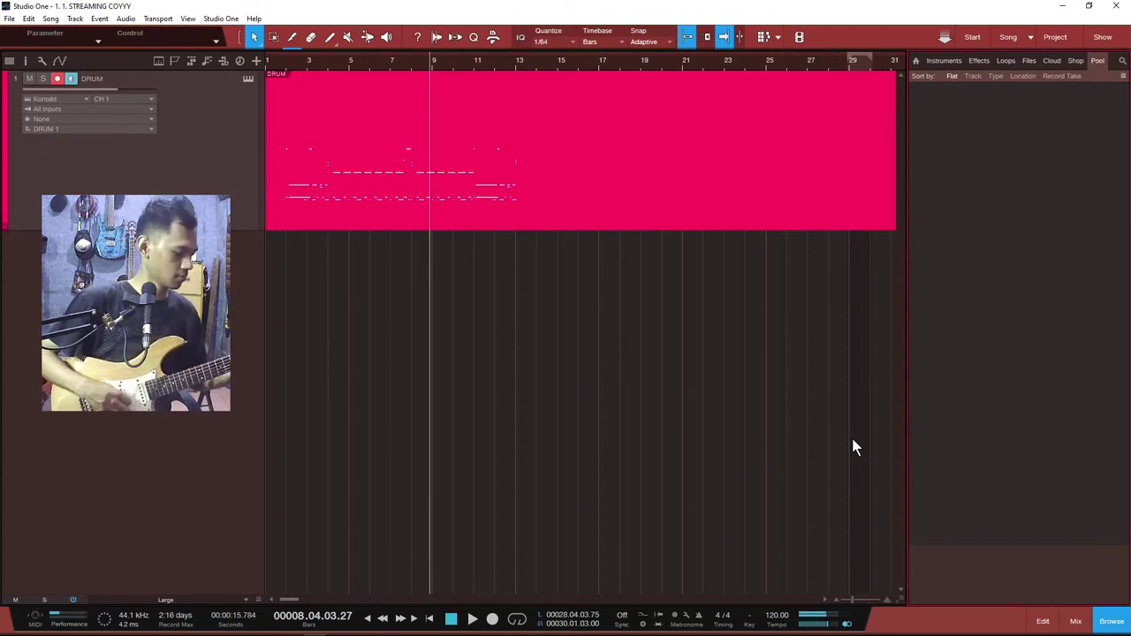
# Step: Add a new Aux channel next to Aux 2 and set it to mono with input 3 as its source
pyautogui.press('F3')
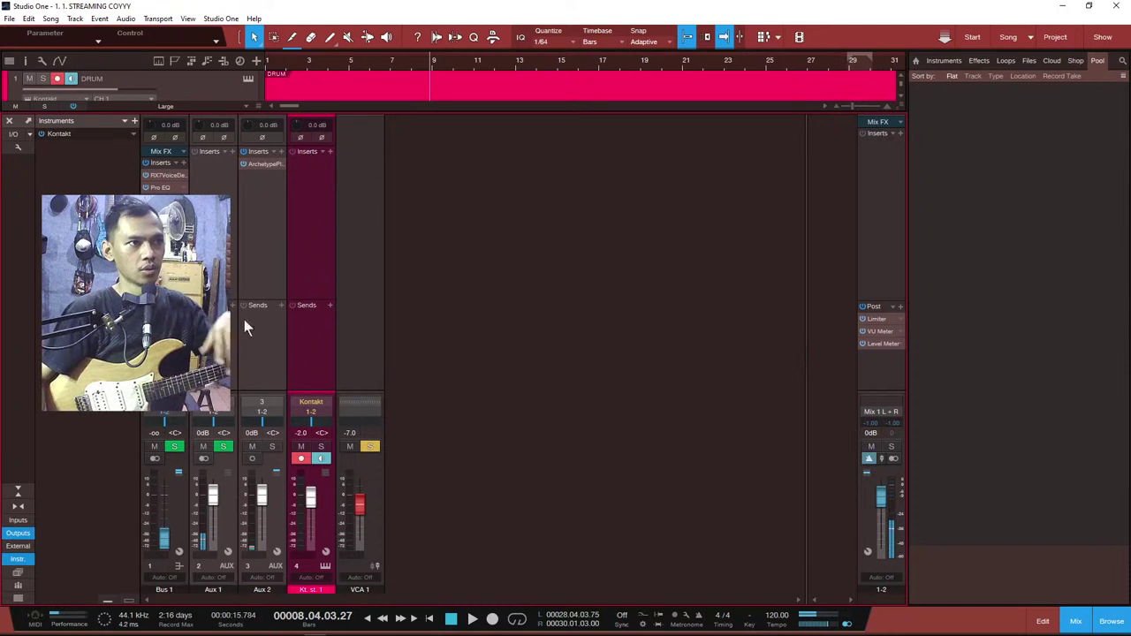
pyautogui.rightClick(262, 253)
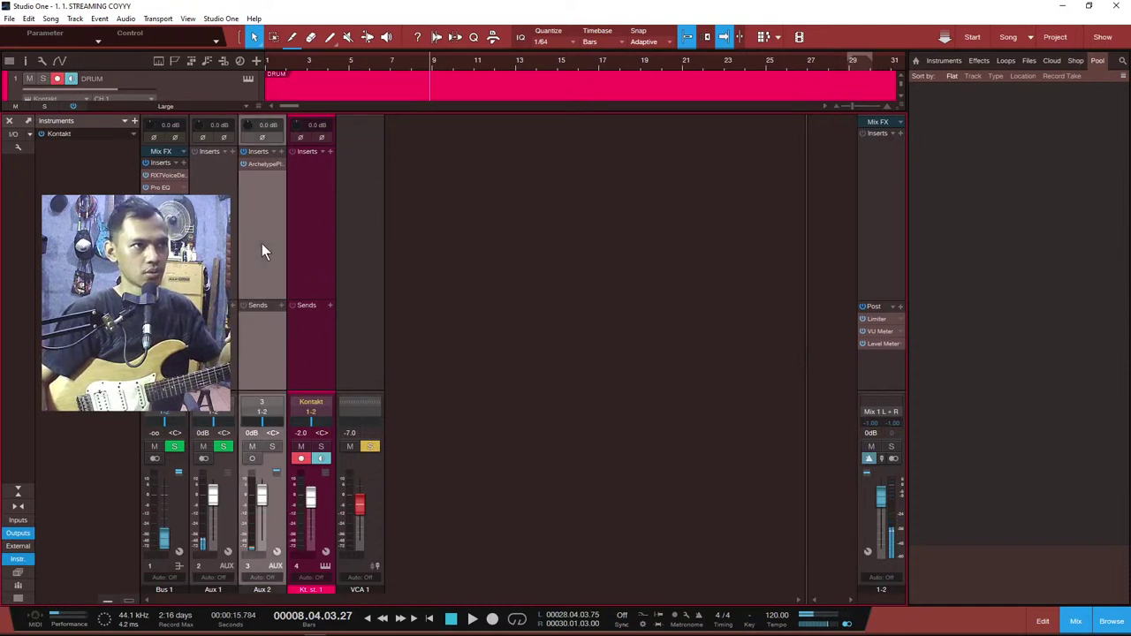
pyautogui.rightClick(572, 249)
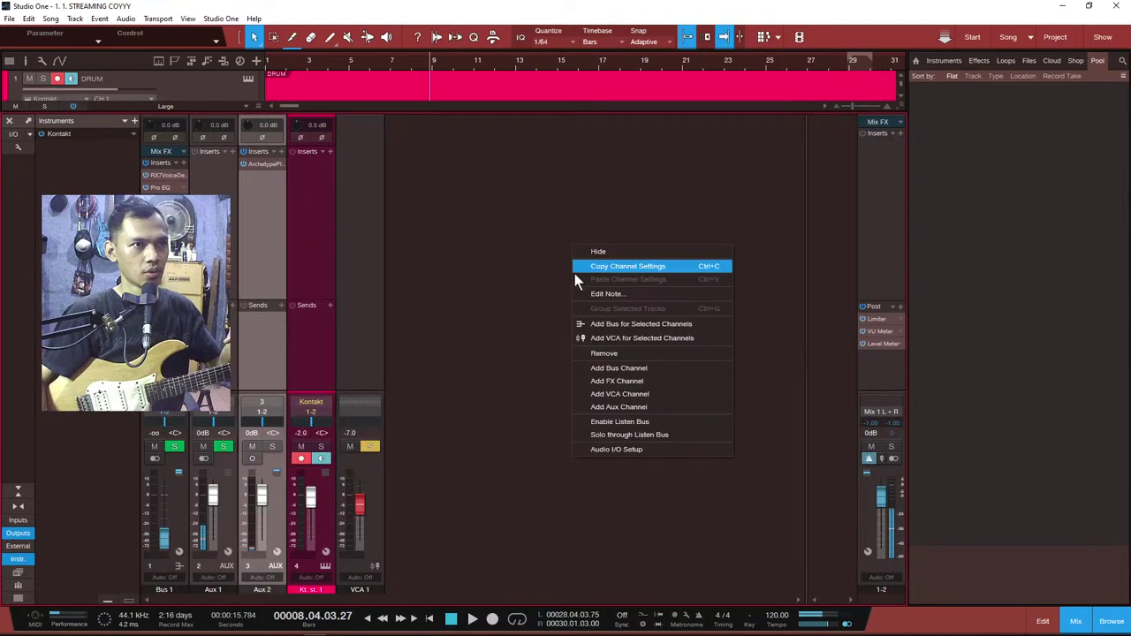
pyautogui.click(618, 406)
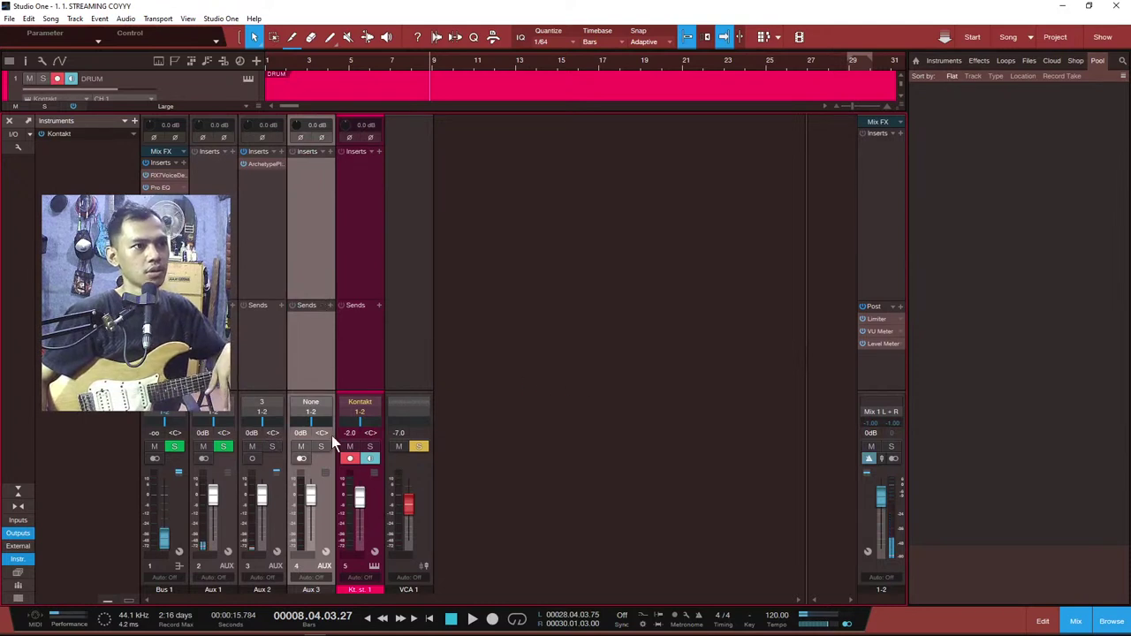
pyautogui.click(300, 457)
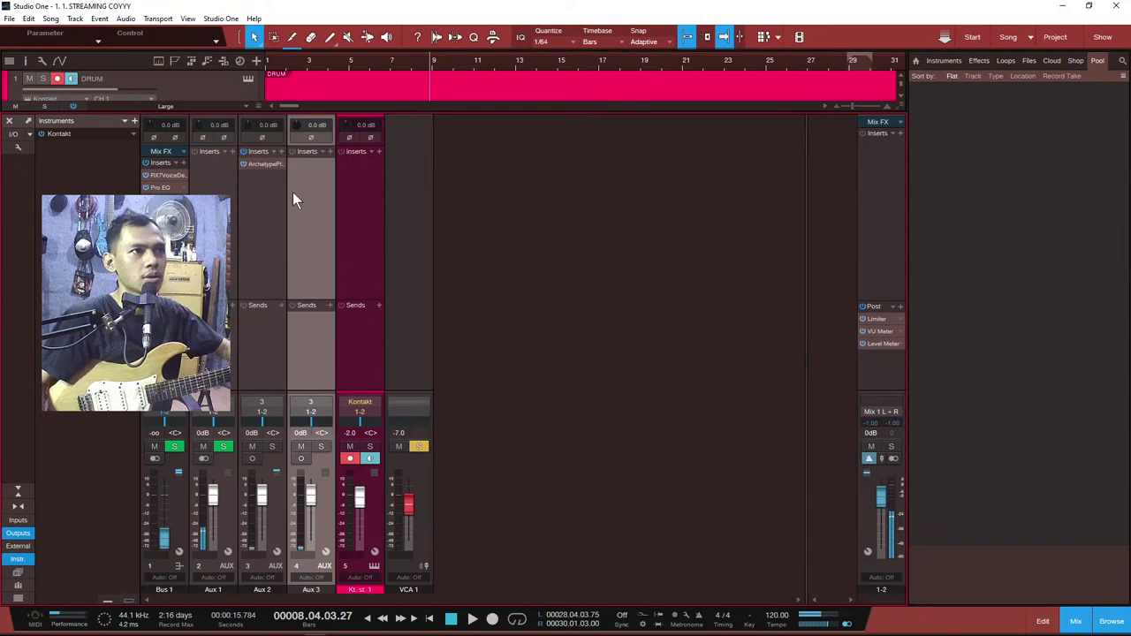
# Step: Insert the Archetype Nolly plug-in on the Aux 3 channel and mute that channel
pyautogui.click(325, 152)
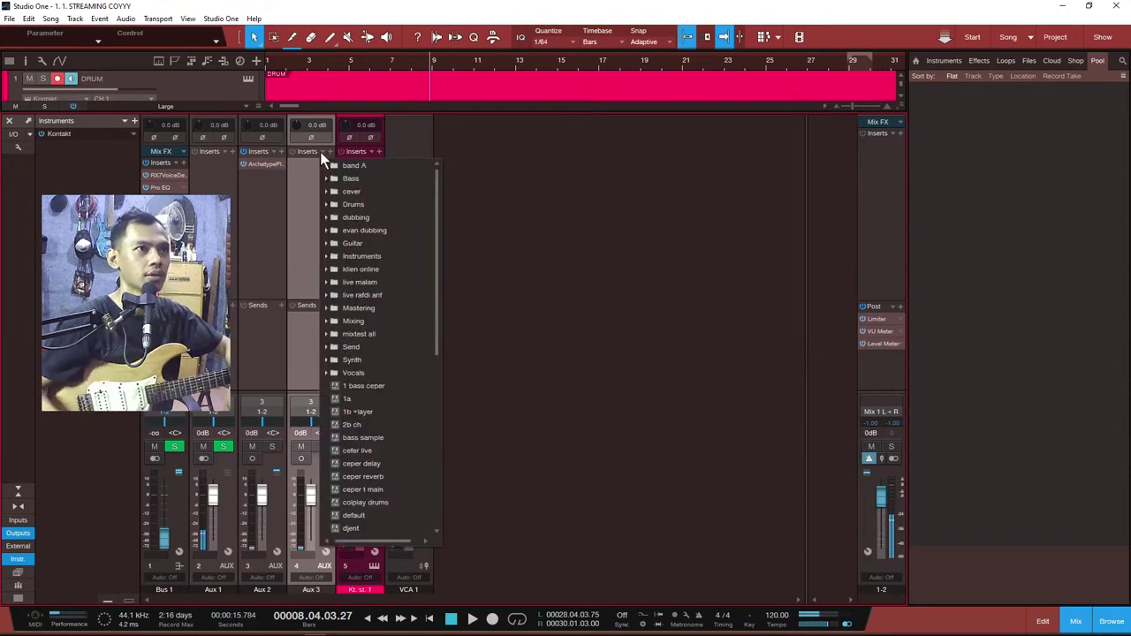
pyautogui.click(330, 151)
pyautogui.click(331, 152)
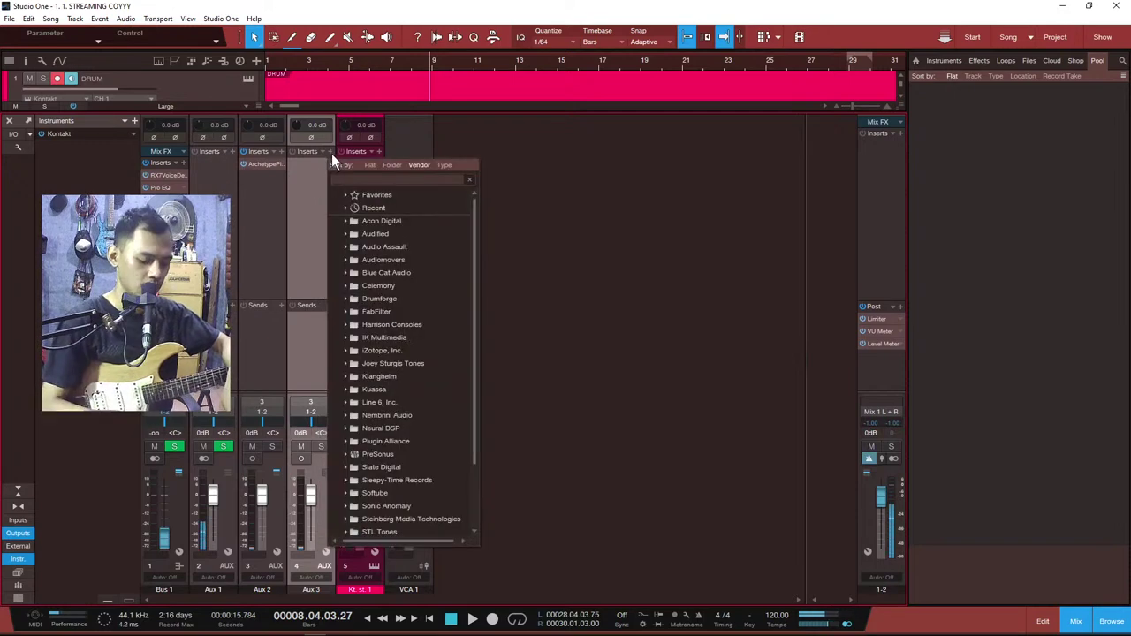
pyautogui.write('NO')
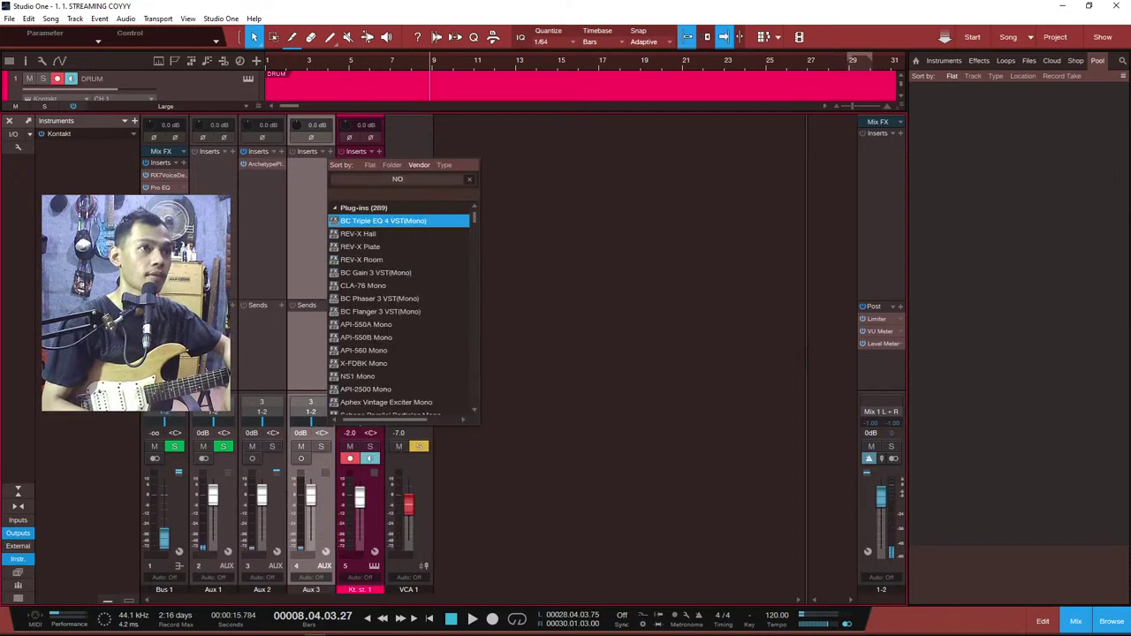
pyautogui.write('LLY')
pyautogui.press('Return')
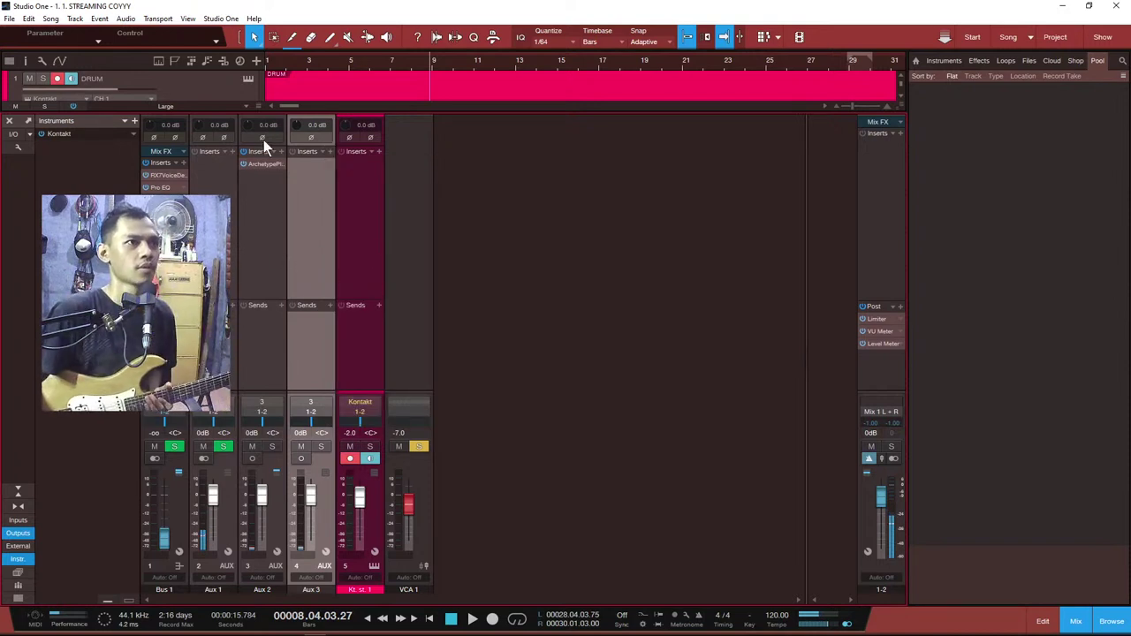
pyautogui.click(300, 446)
# Step: In Archetype Plini on Aux 2, switch off the reverb and overdrive pedals and set the amp's presence to 0.37
pyautogui.click(260, 163)
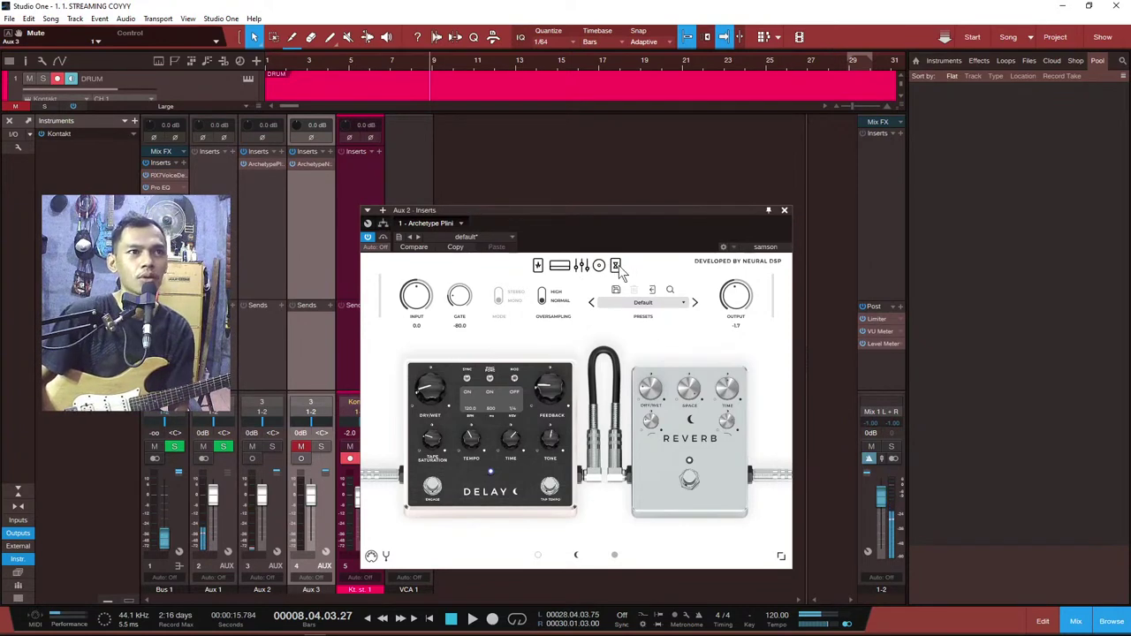
pyautogui.click(689, 486)
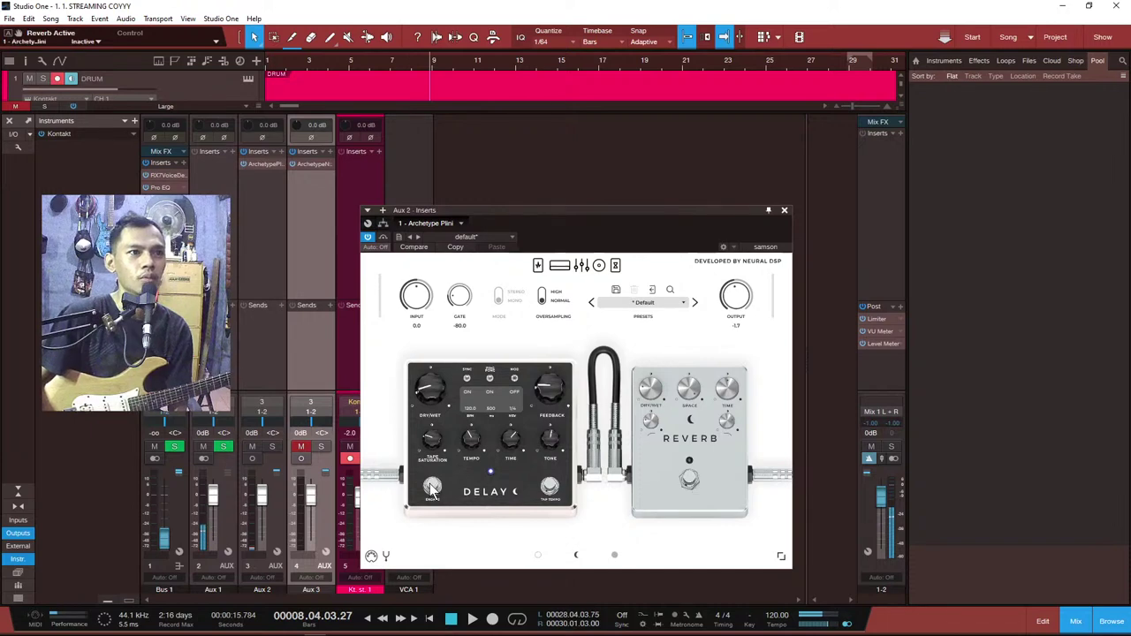
pyautogui.click(560, 267)
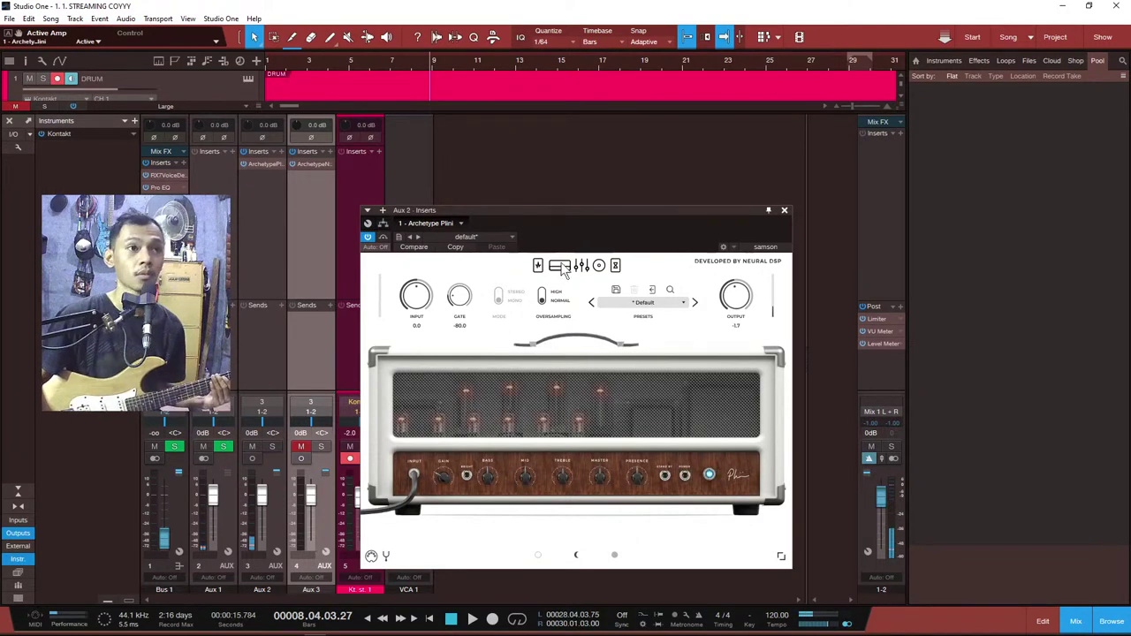
pyautogui.click(537, 266)
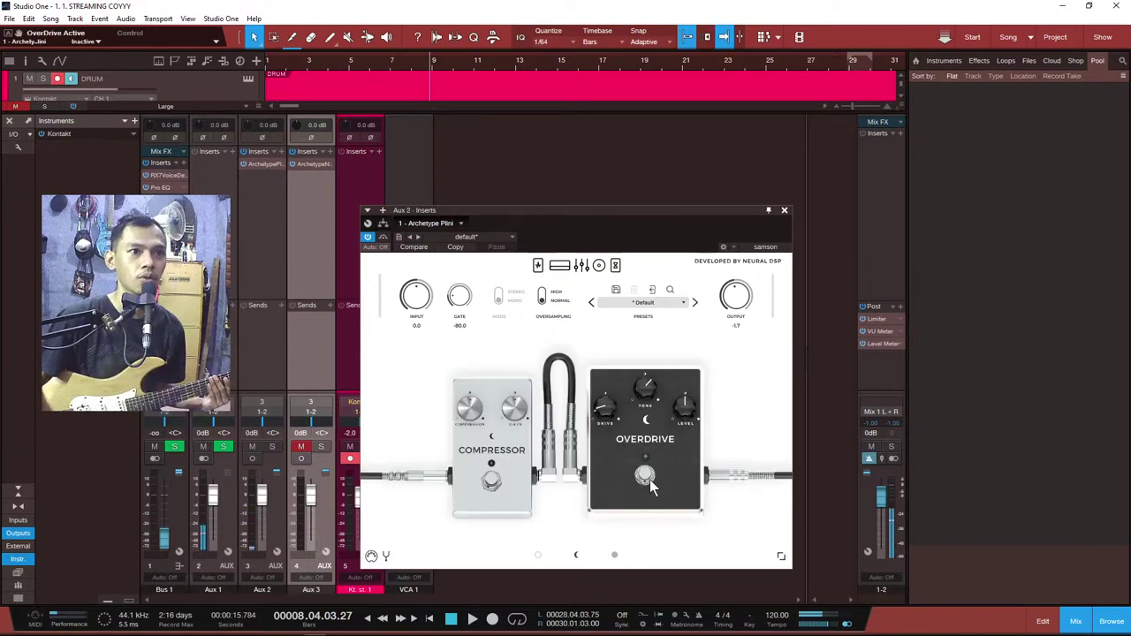
pyautogui.click(564, 268)
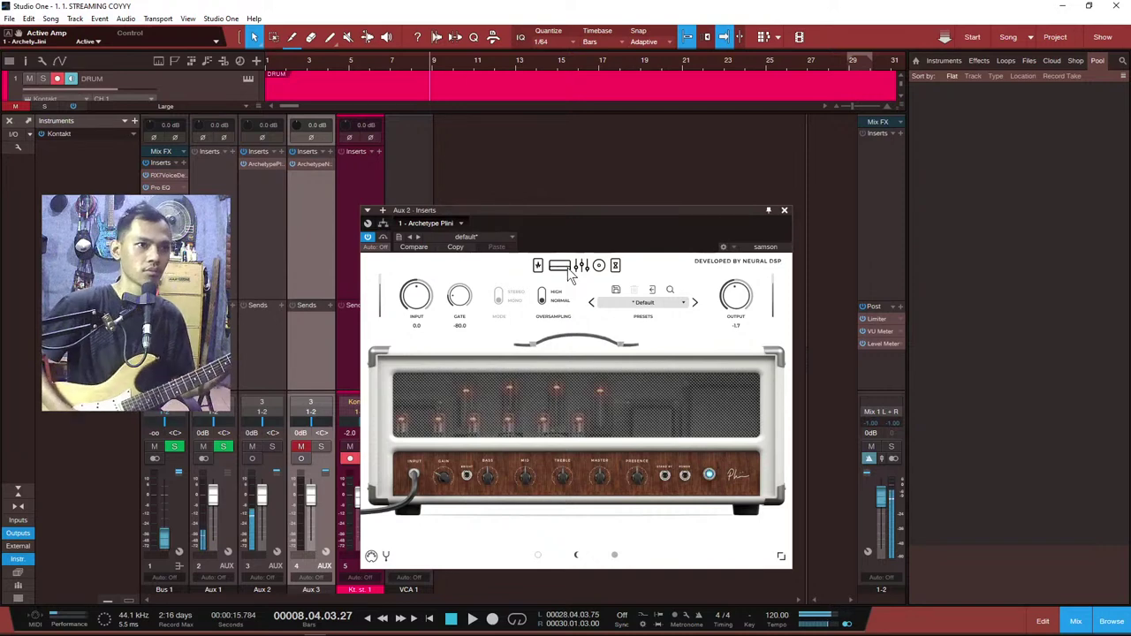
pyautogui.moveTo(635, 480); pyautogui.dragTo(632, 467)
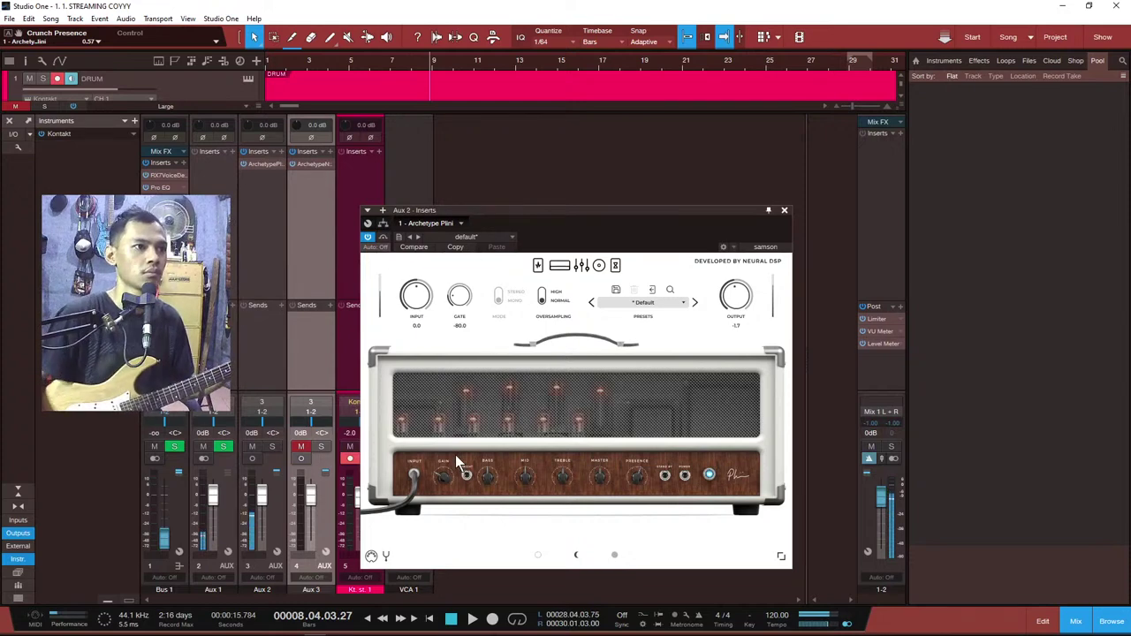
# Step: Unmute Aux 3, mute Aux 2 and set Aux 2's volume to -14.2 dB
pyautogui.click(302, 447)
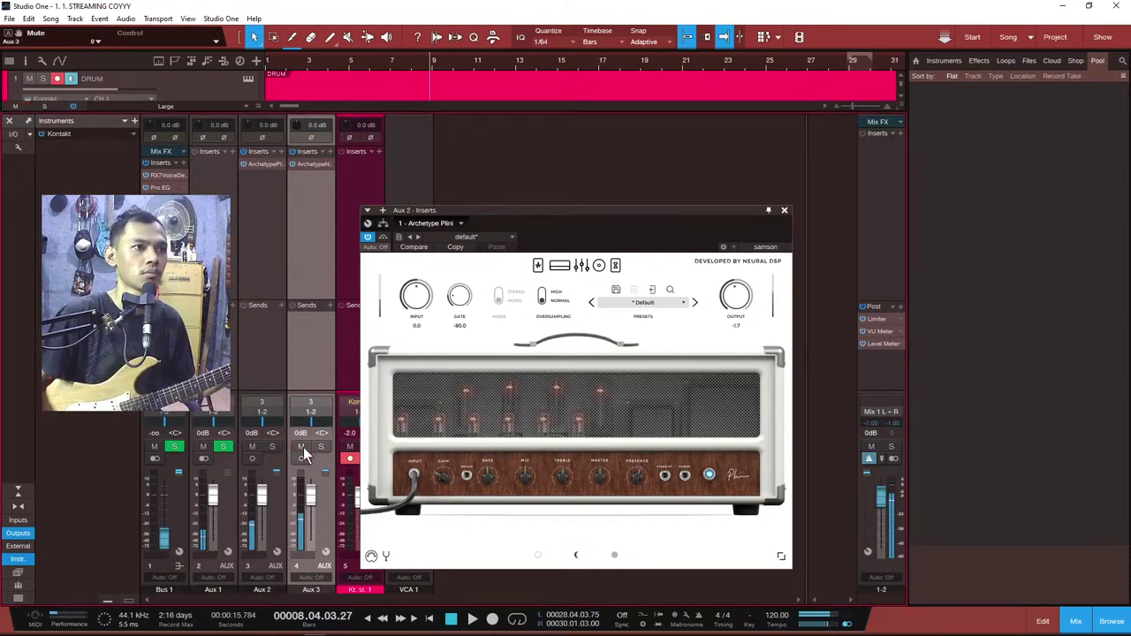
pyautogui.click(255, 447)
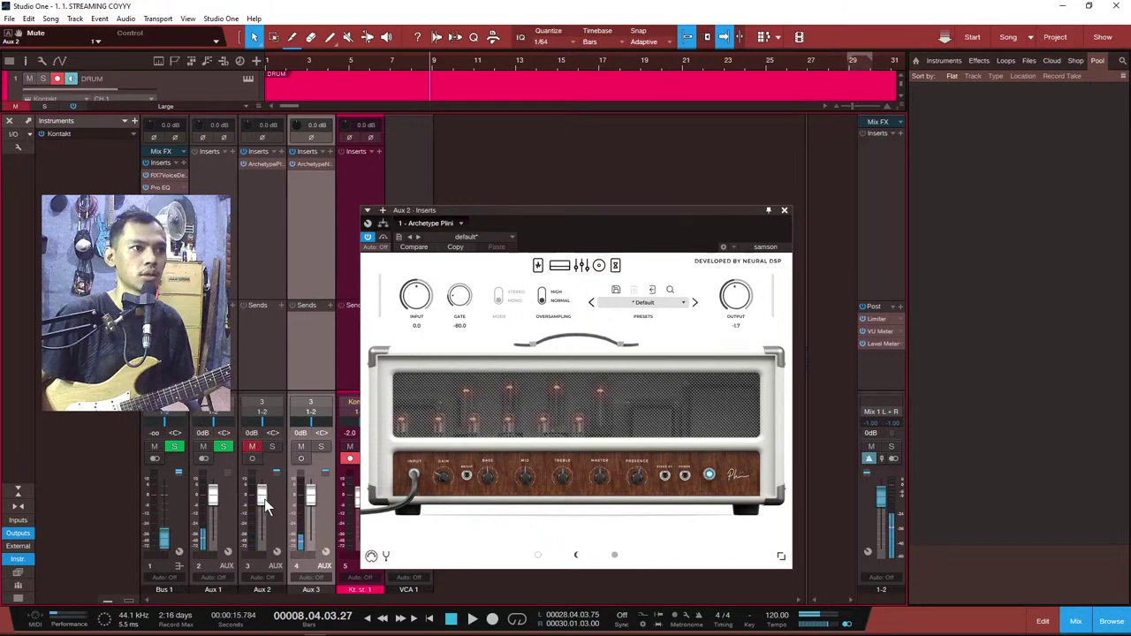
pyautogui.scroll(5, 265, 526)
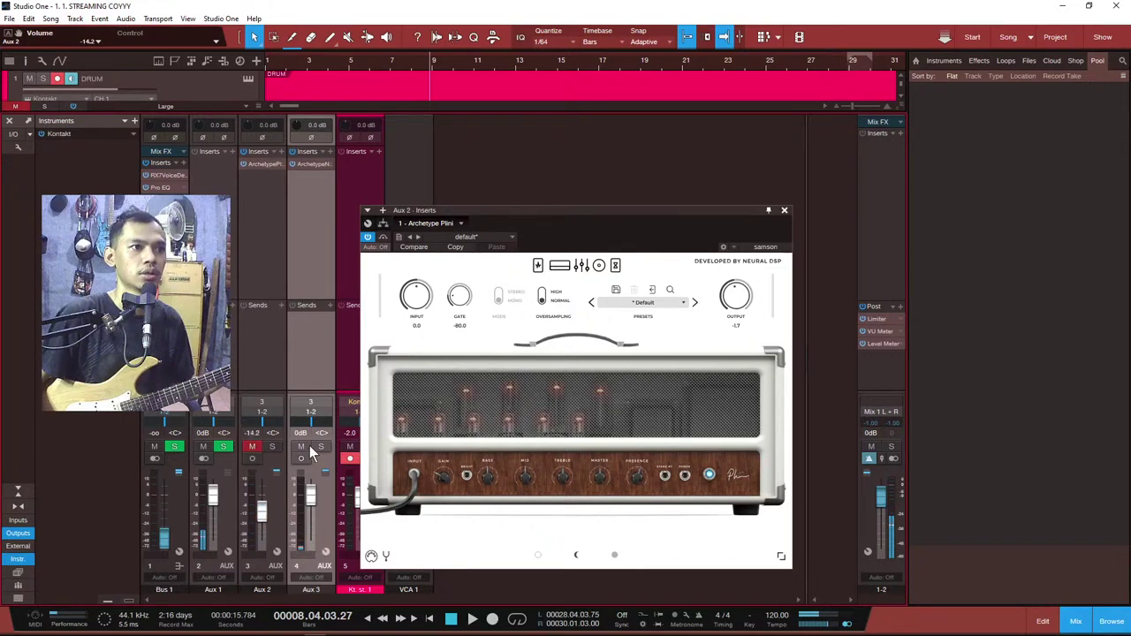
# Step: In Archetype Nolly on Aux 3, choose the white crunch amp, switch its Bright on and check the pedals
pyautogui.click(311, 165)
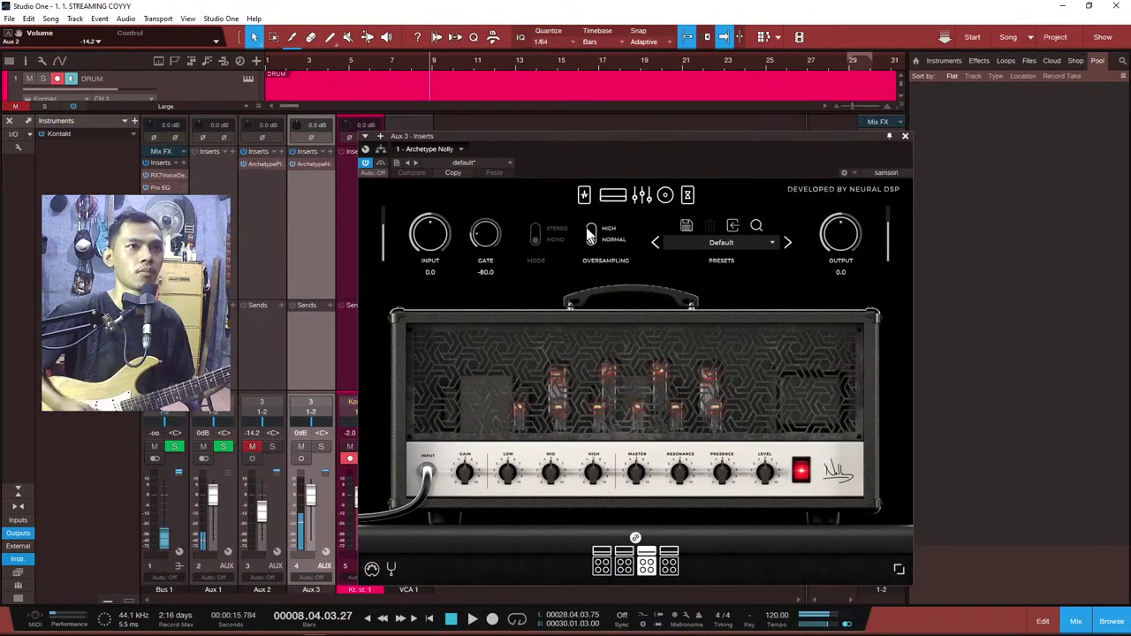
pyautogui.click(624, 559)
pyautogui.click(452, 475)
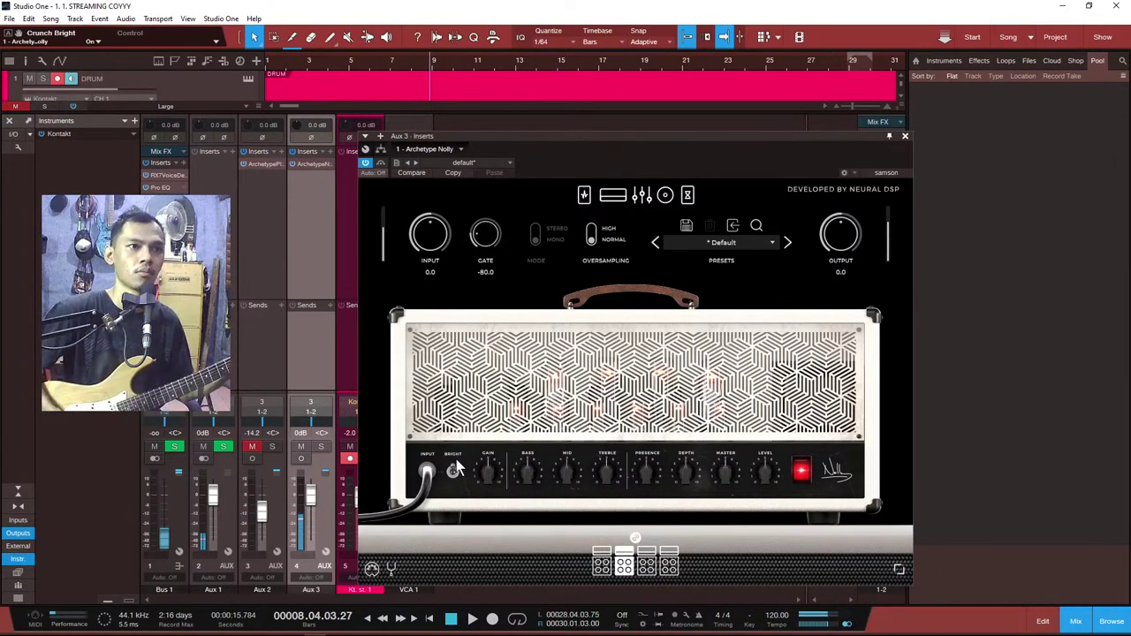
pyautogui.click(584, 195)
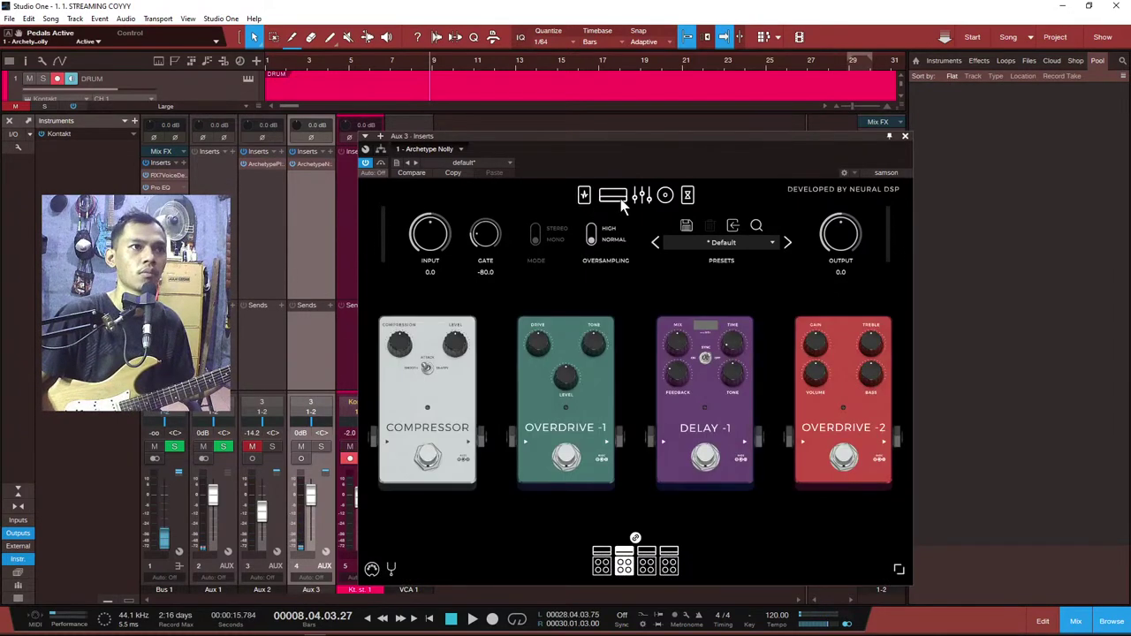
pyautogui.click(621, 202)
# Step: Set the crunch amp's gain to 0.20, presence to 0.39 and treble to 0.46, adjust its depth, and set the gate to -80.3
pyautogui.moveTo(489, 472); pyautogui.dragTo(492, 488)
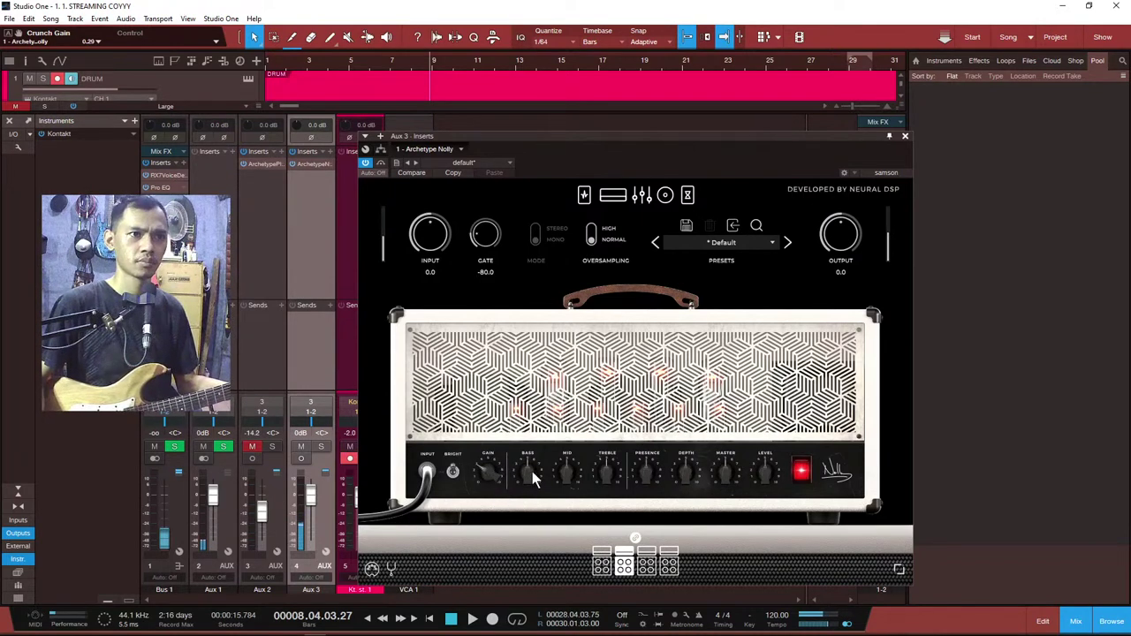
pyautogui.moveTo(485, 229); pyautogui.dragTo(488, 233)
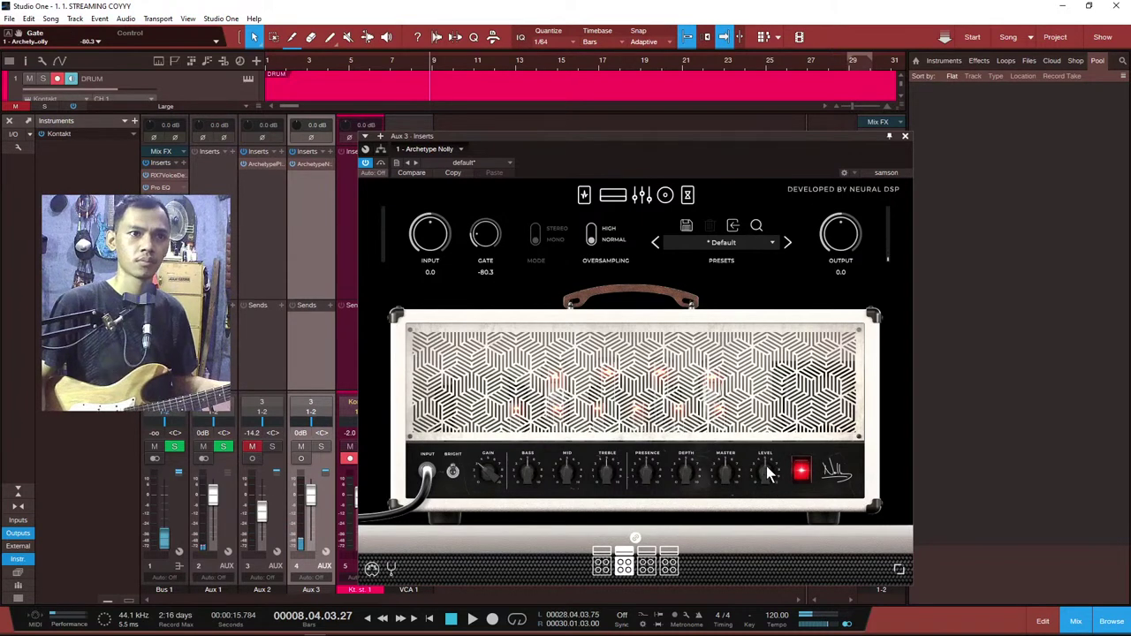
pyautogui.click(687, 477)
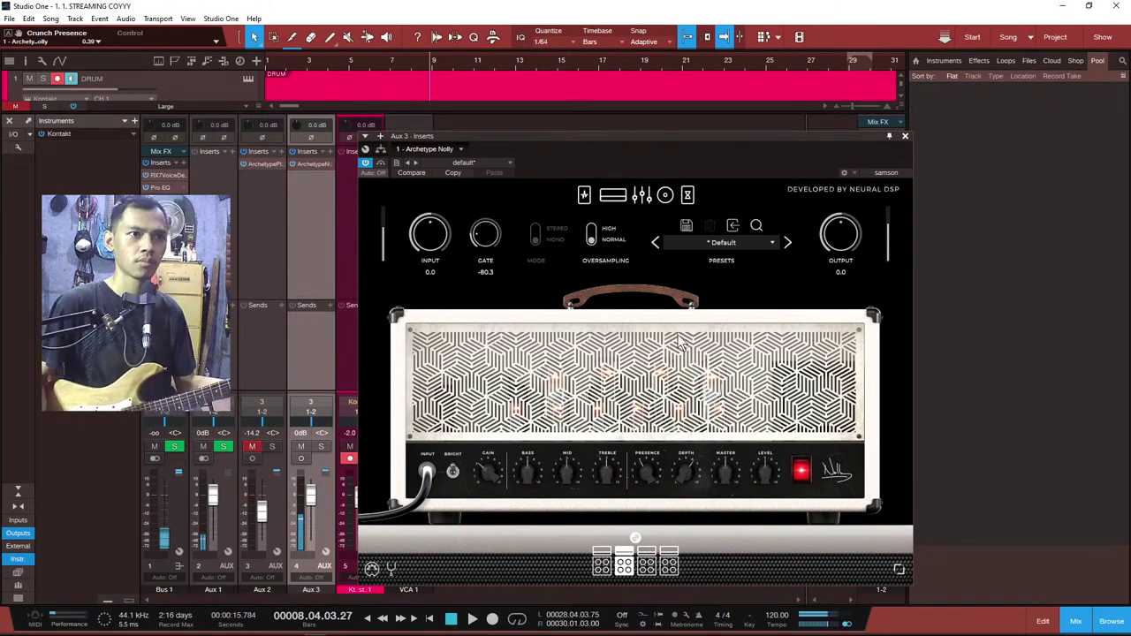
pyautogui.moveTo(610, 469); pyautogui.dragTo(611, 473)
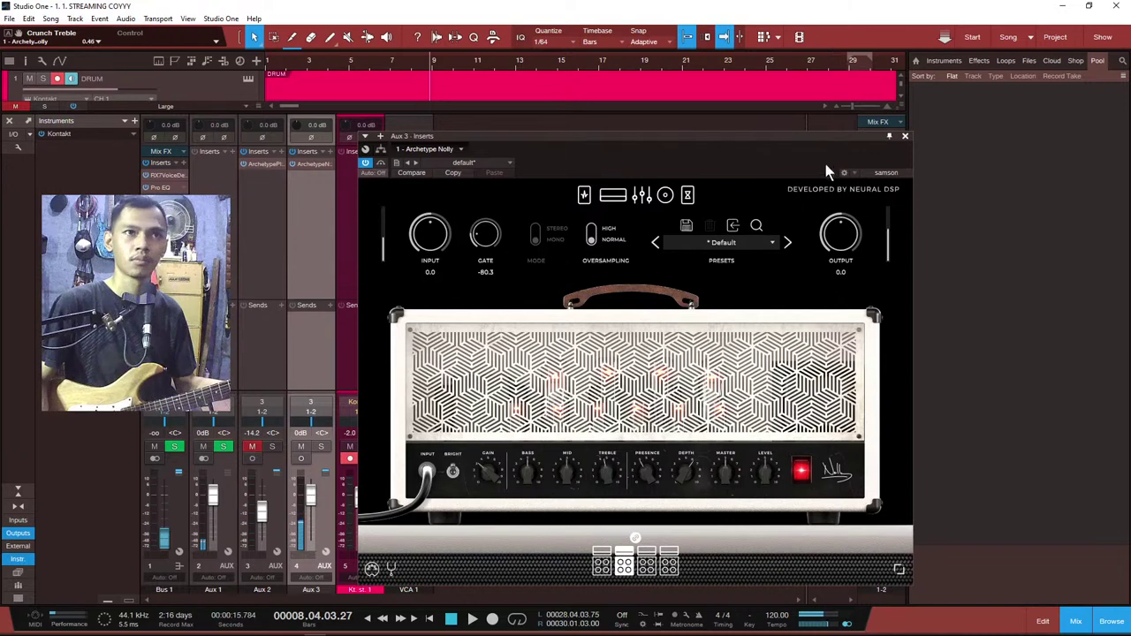
# Step: Close Archetype Nolly, unmute Aux 2, and set the volumes of Aux 2 to -4.9 dB and Aux 3 to -3.6 dB
pyautogui.click(904, 138)
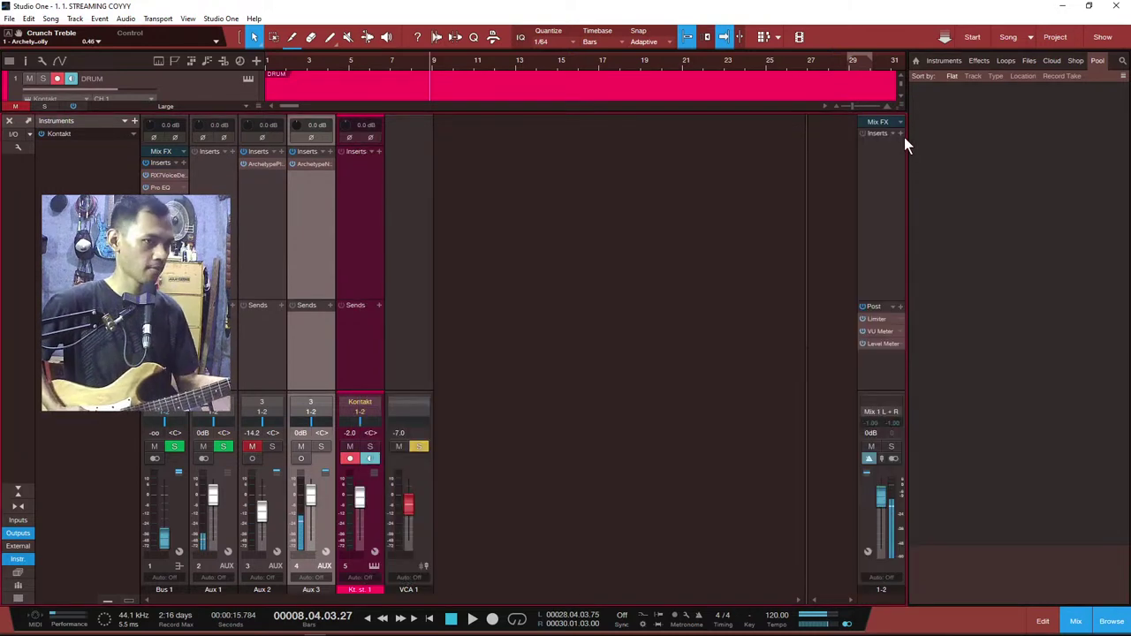
pyautogui.click(252, 446)
pyautogui.moveTo(264, 502); pyautogui.dragTo(310, 502)
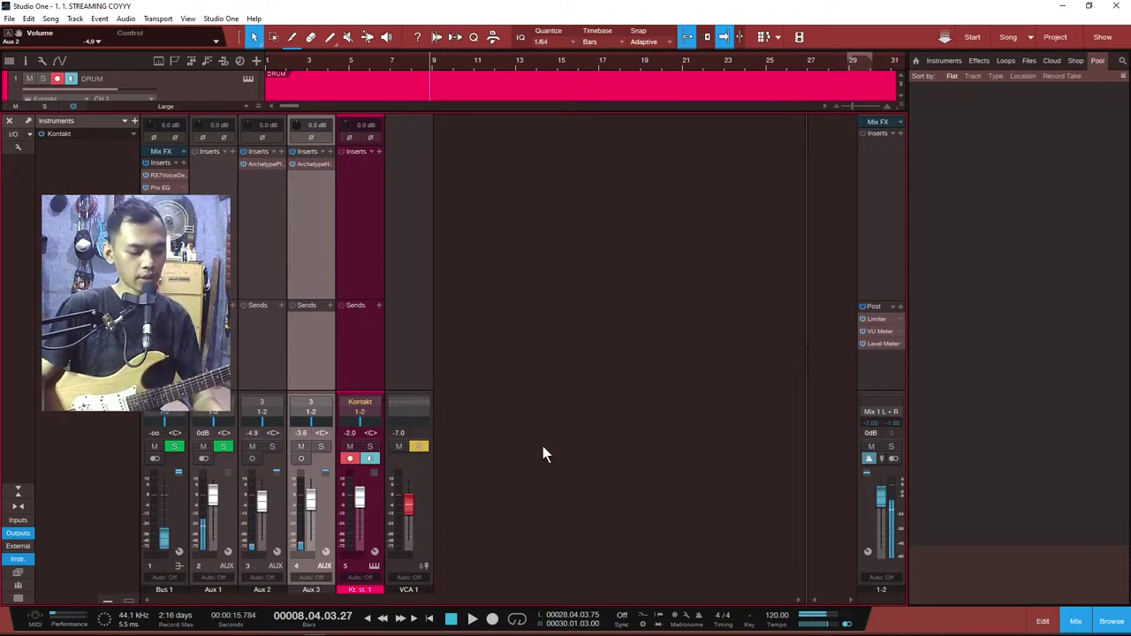
# Step: Start adding tracks to the song, with the name RYTHM 1 and a count of two audio tracks
pyautogui.press('F3')
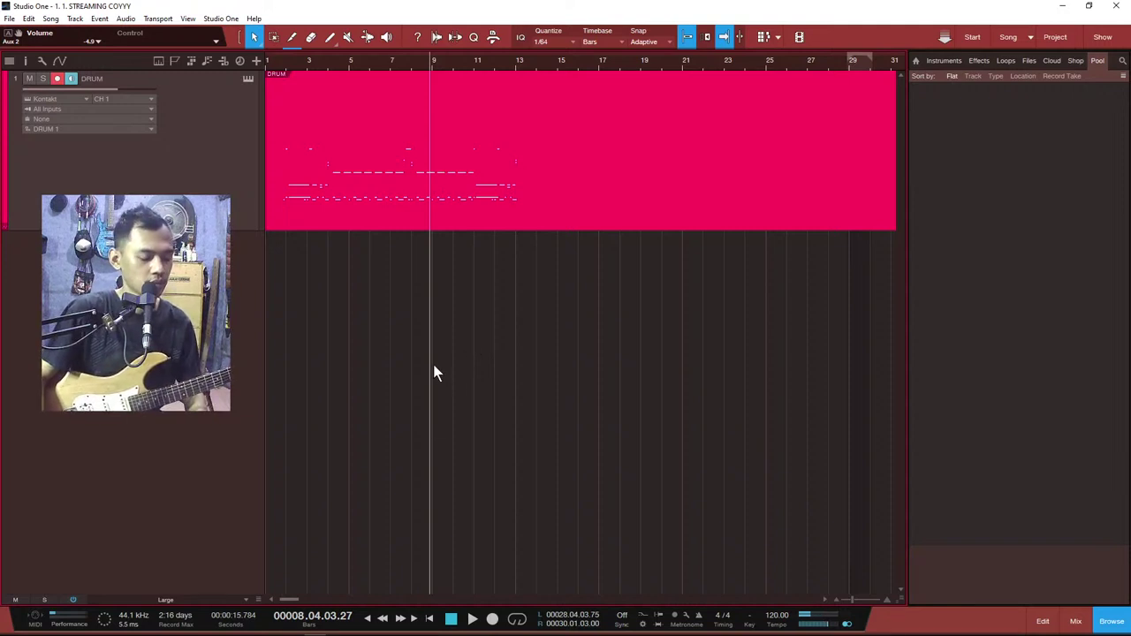
pyautogui.press('t')
pyautogui.doubleClick(305, 217)
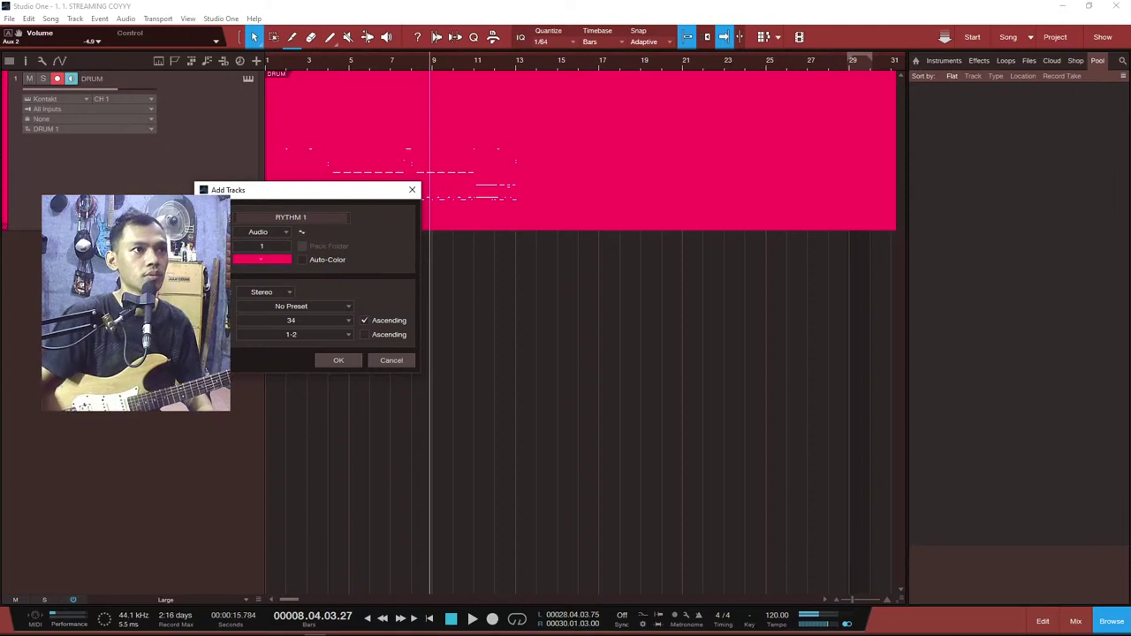
pyautogui.write('RYTHM 1')
pyautogui.doubleClick(269, 245)
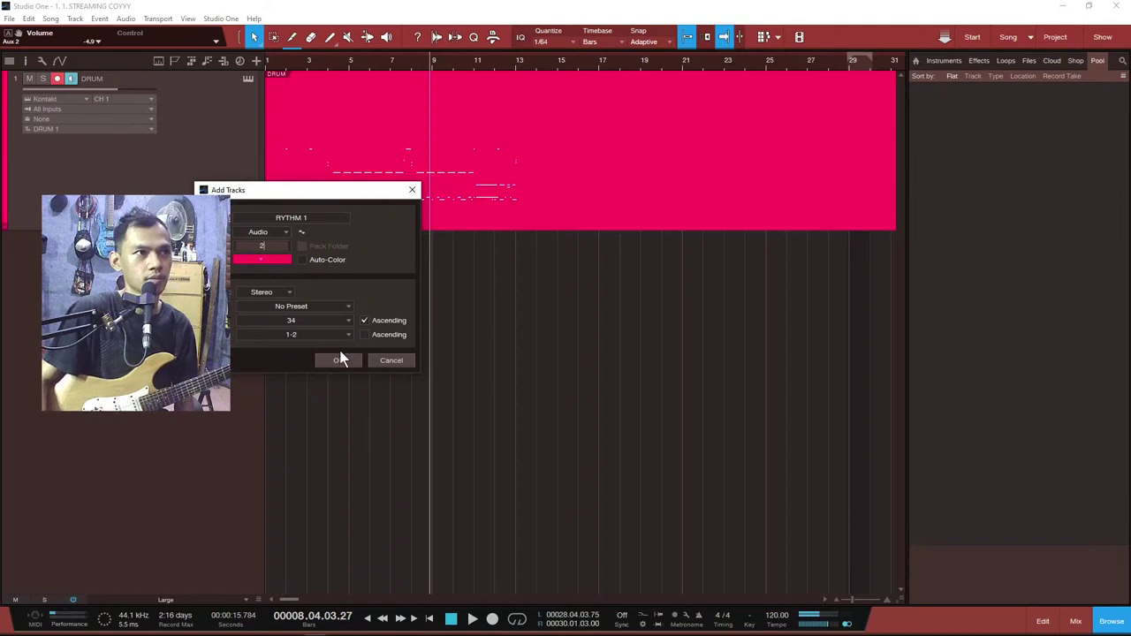
# Step: Make the new tracks mono with inputs assigned in ascending order from Aux 2, and create them
pyautogui.click(277, 294)
pyautogui.click(277, 305)
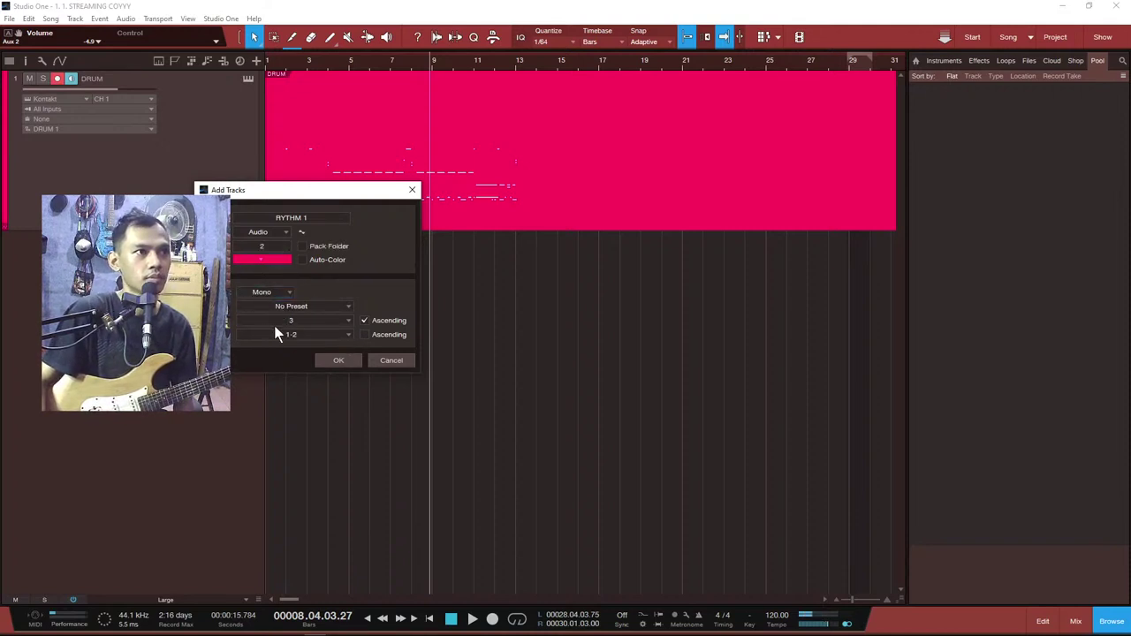
pyautogui.click(335, 320)
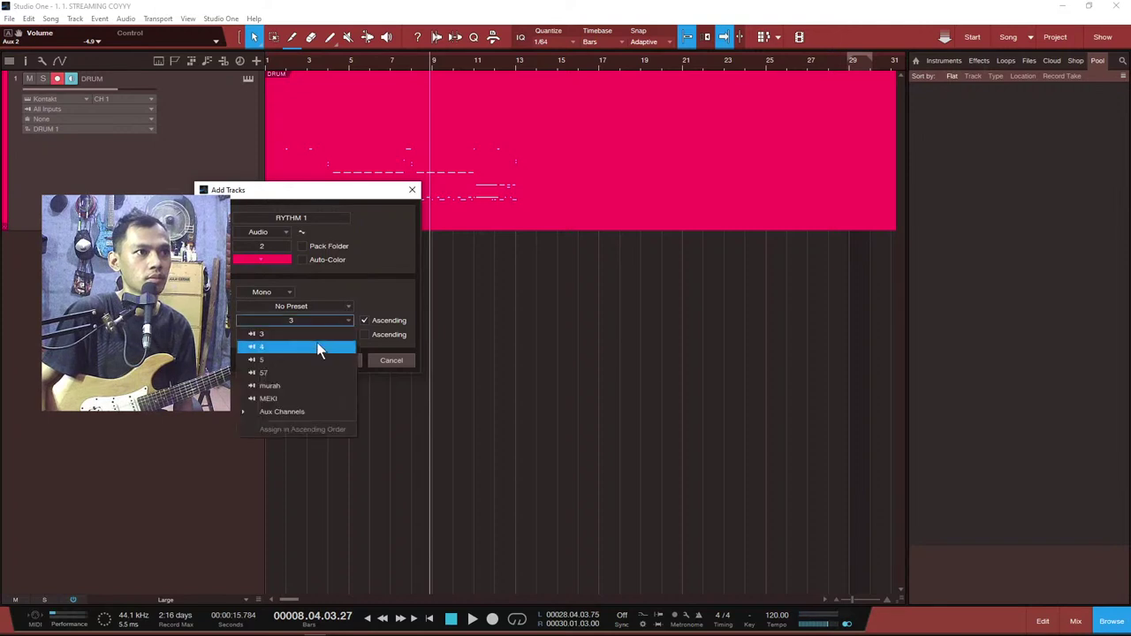
pyautogui.click(311, 405)
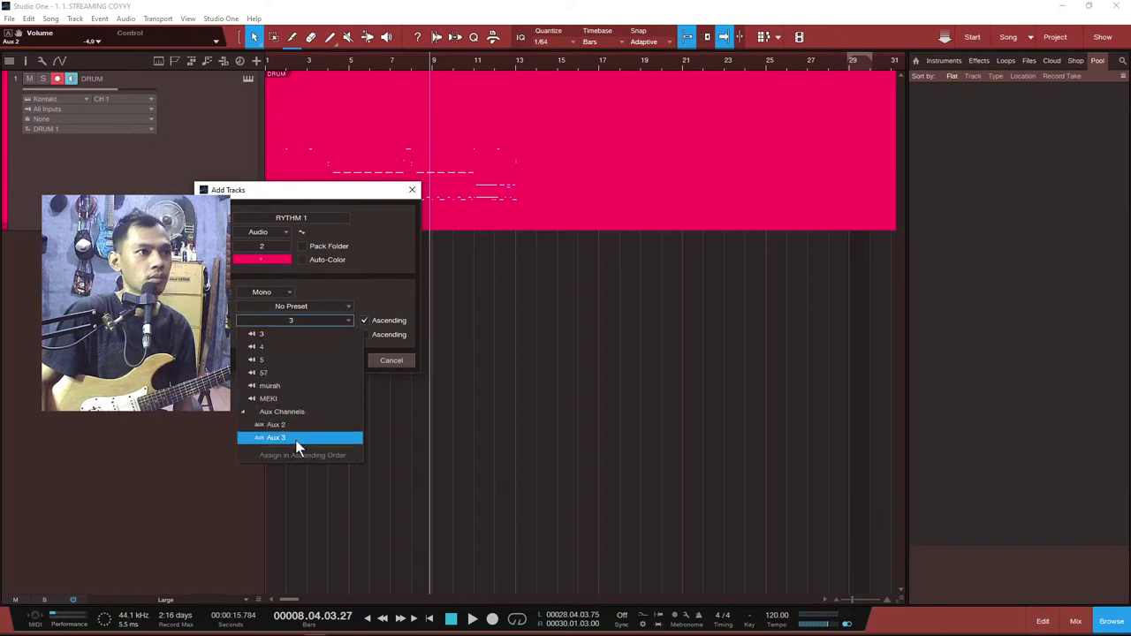
pyautogui.click(296, 426)
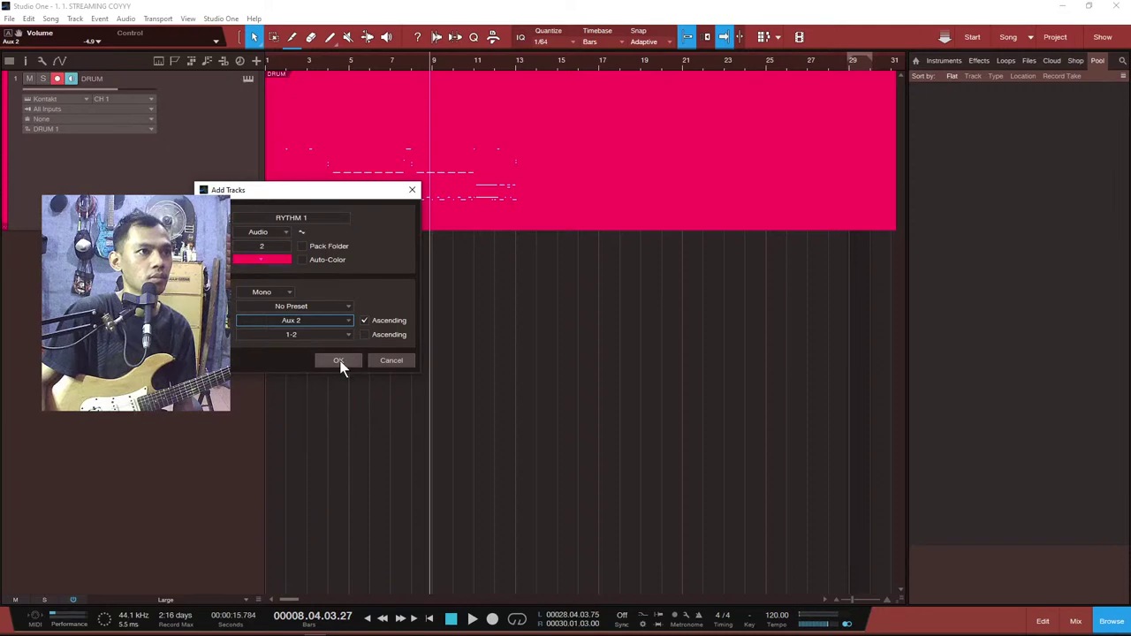
pyautogui.click(339, 361)
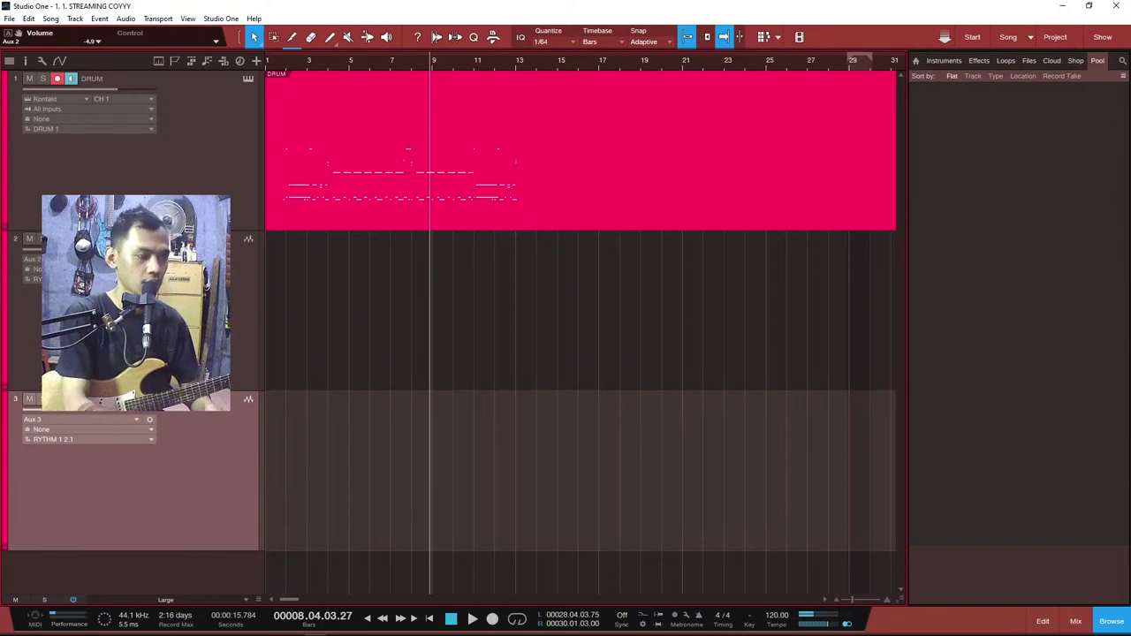
# Step: Rename the two new tracks RYTHM 1 PLINI and RYTHM 1 NOLLY, arm both for recording and return to the song start
pyautogui.press('F3')
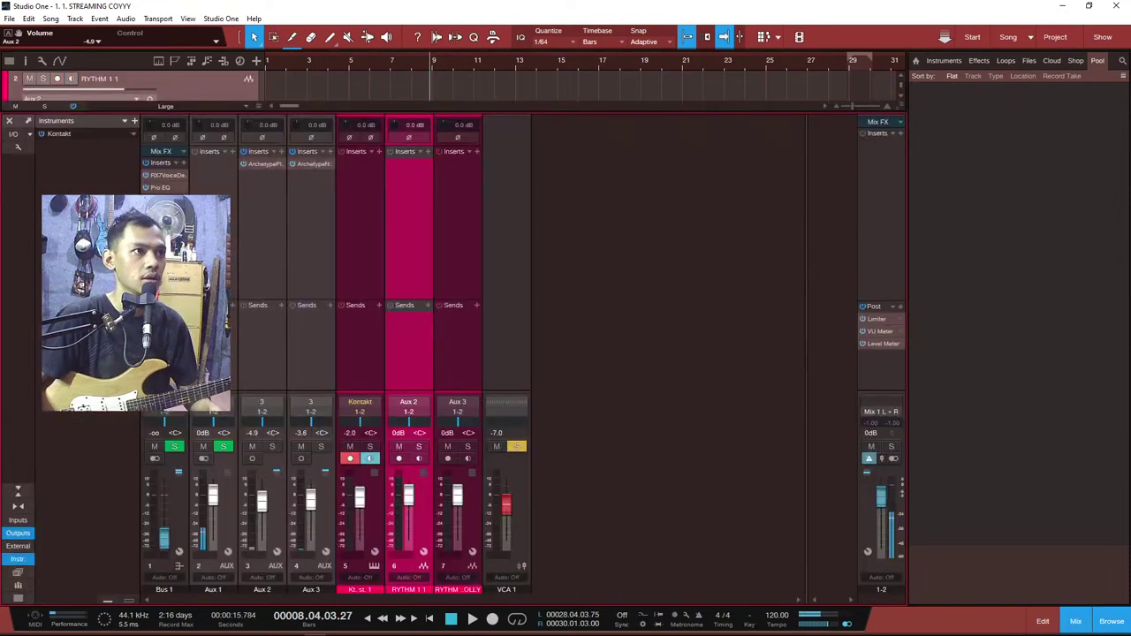
pyautogui.press('F3')
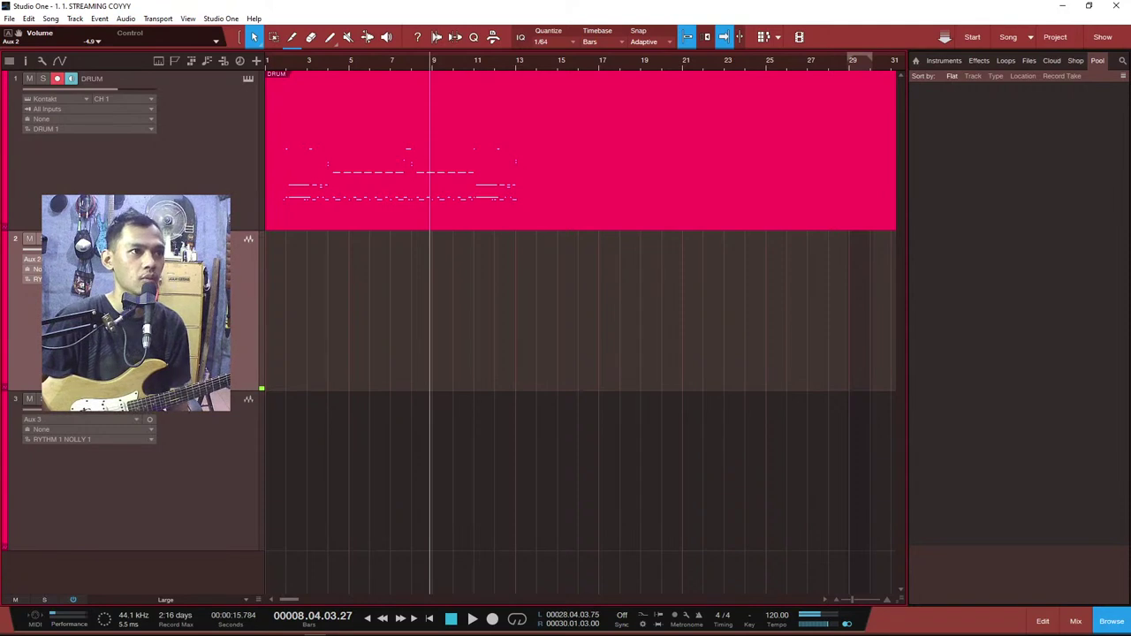
pyautogui.press(',')
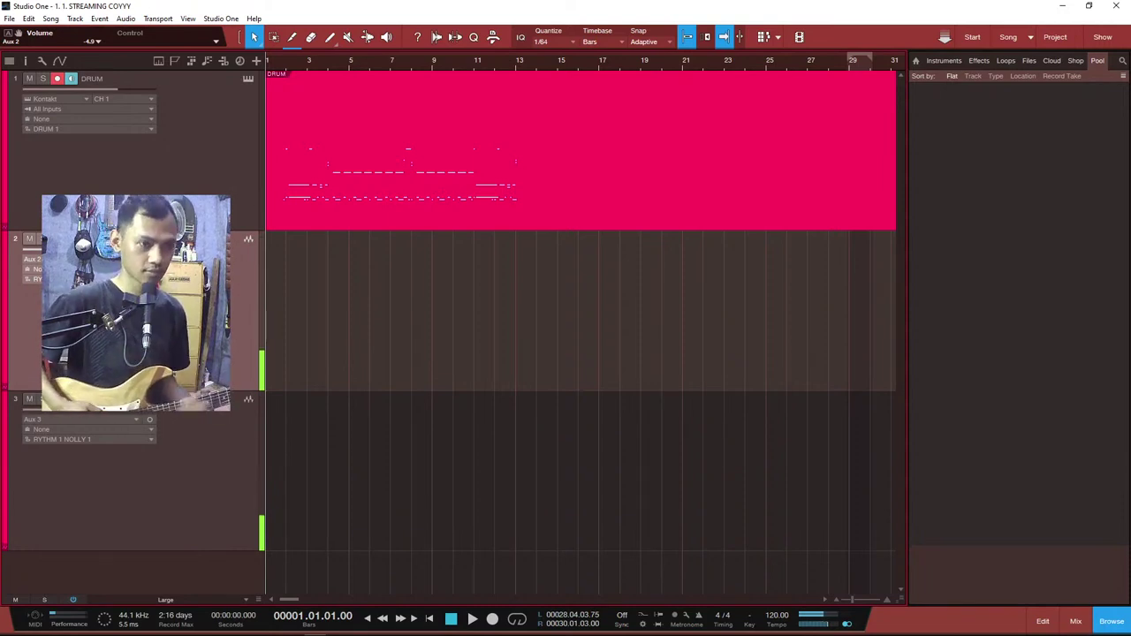
pyautogui.press('F3')
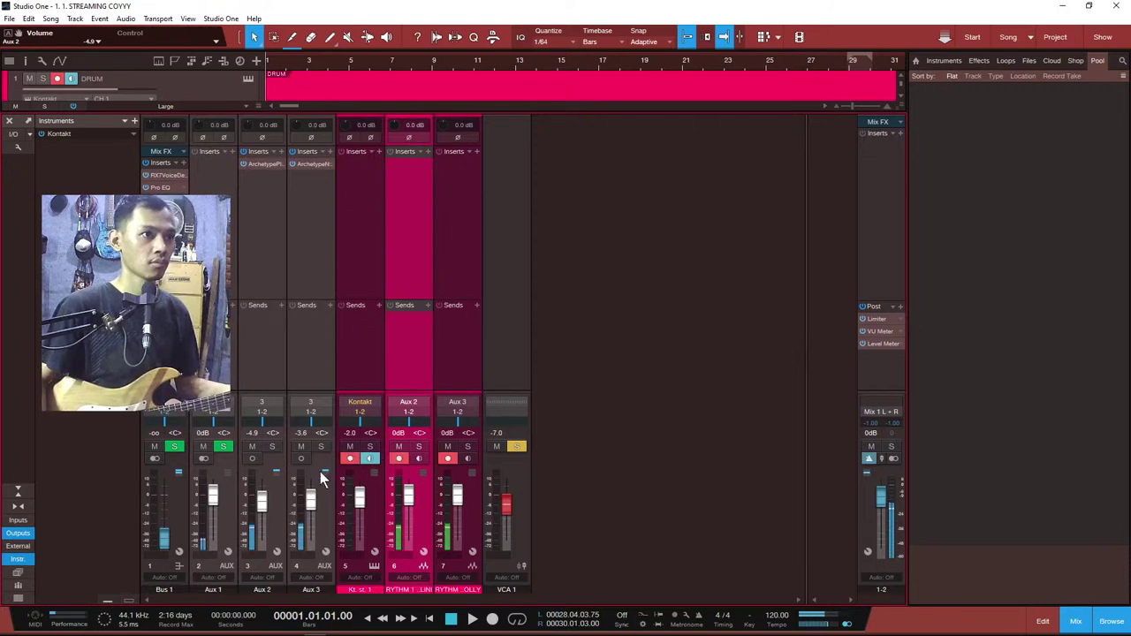
pyautogui.press('F3')
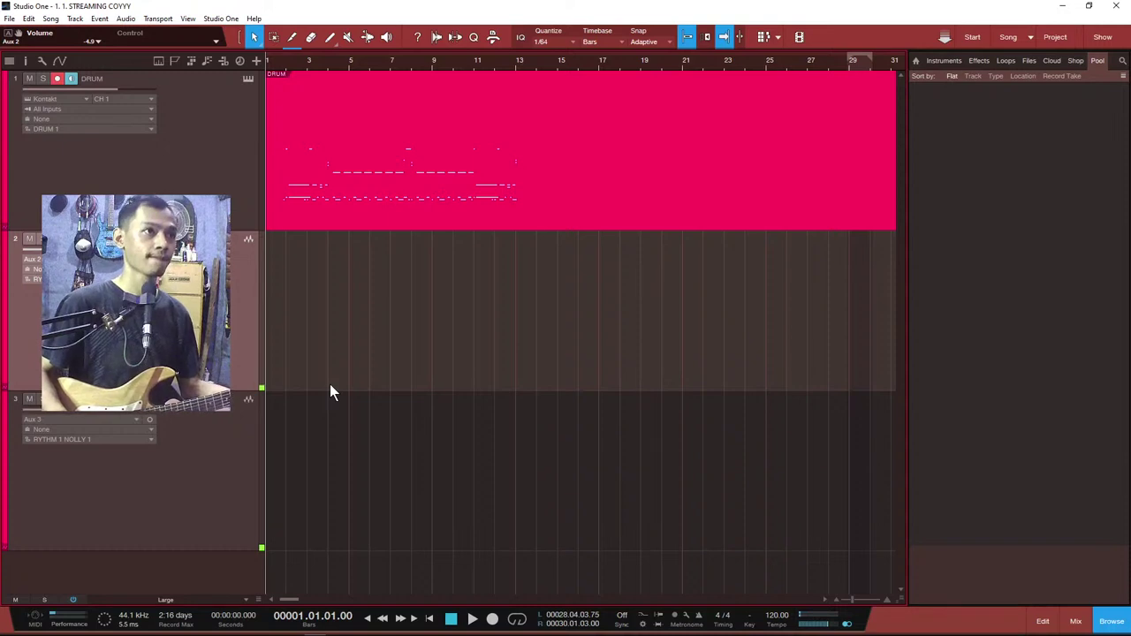
pyautogui.press('KP_Multiply')
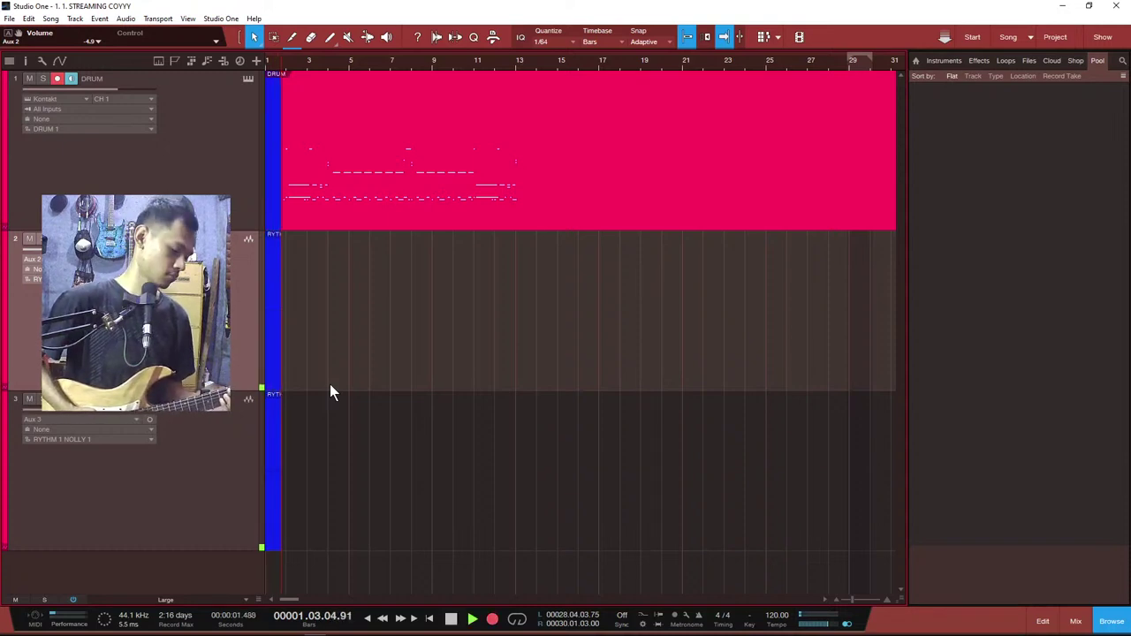
pyautogui.press('space')
pyautogui.press('m')
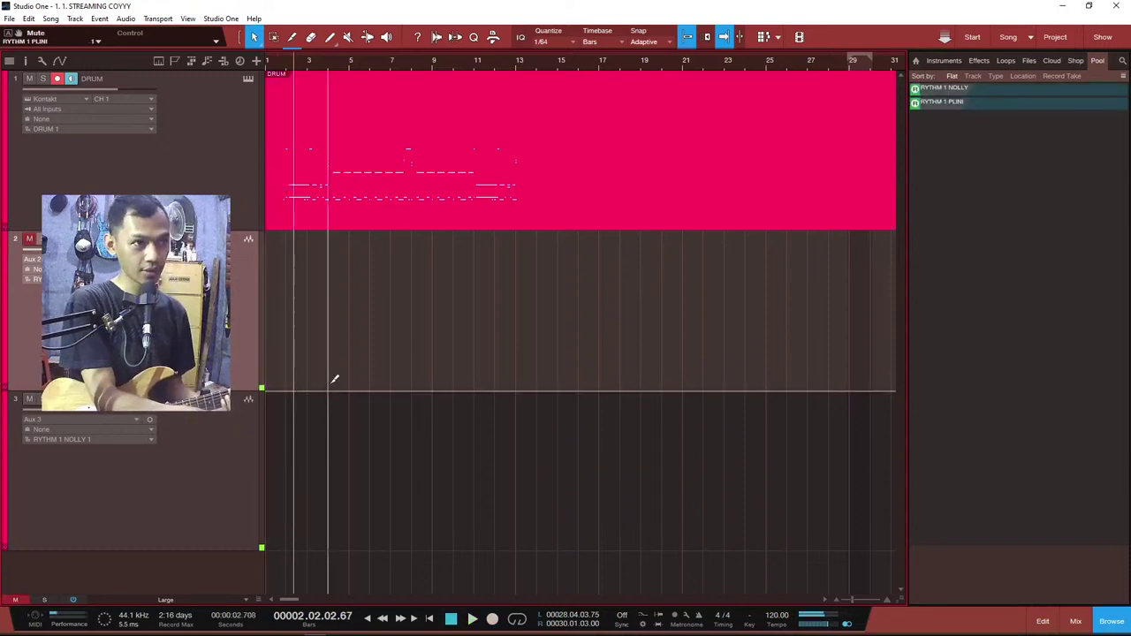
pyautogui.press('KP_Decimal')
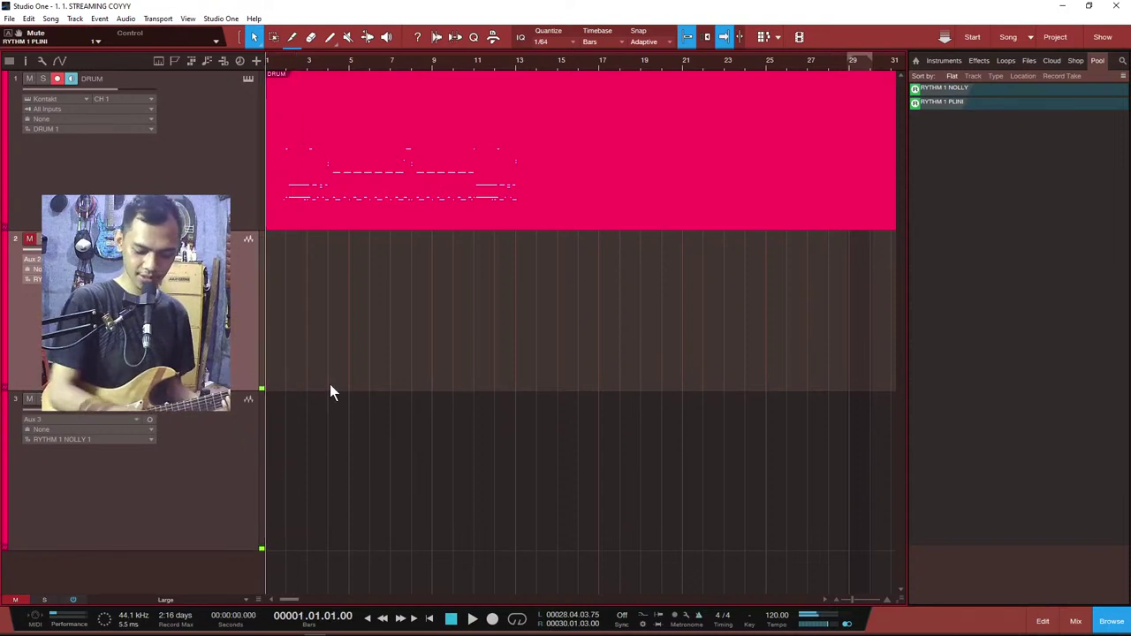
pyautogui.press('KP_Multiply')
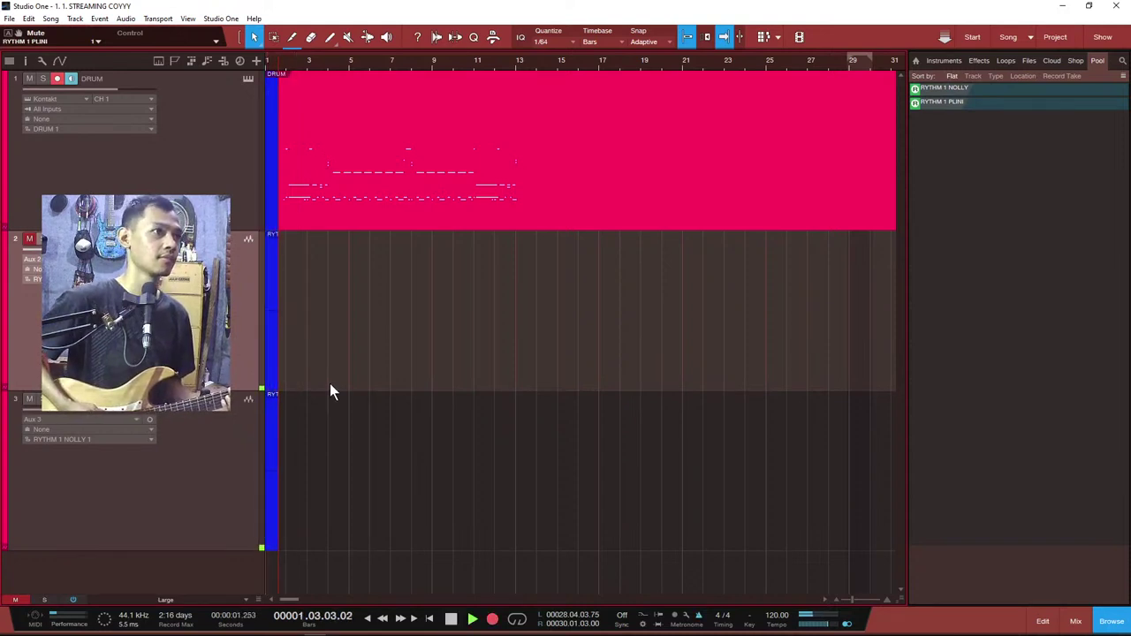
pyautogui.press('space')
pyautogui.hotkey('ctrl', 'z')
pyautogui.press('KP_Decimal')
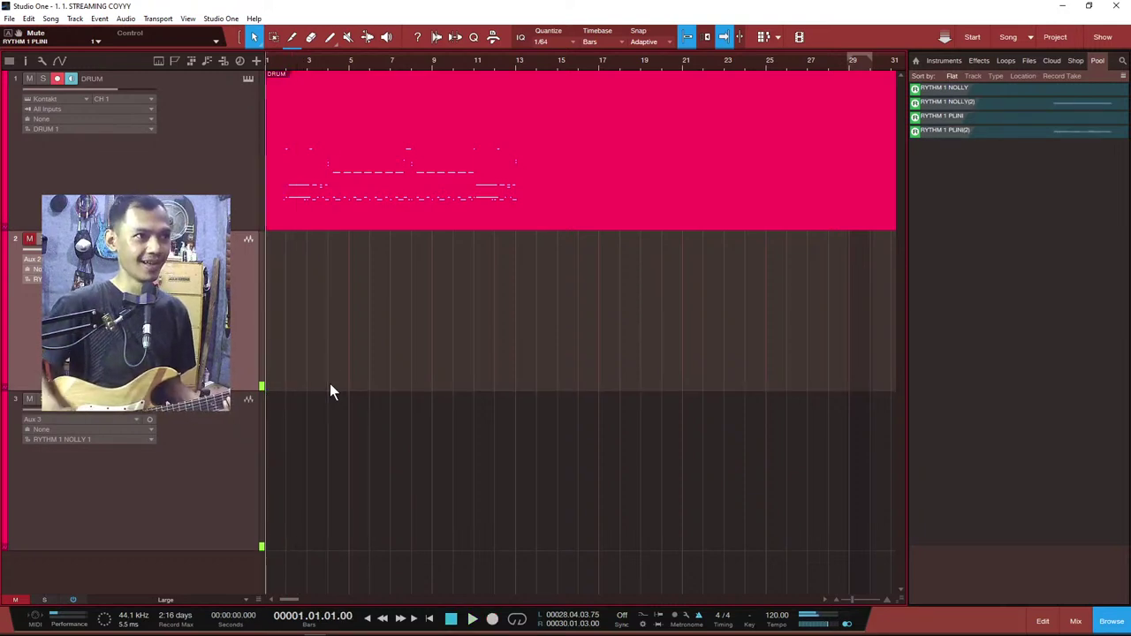
pyautogui.click(29, 239)
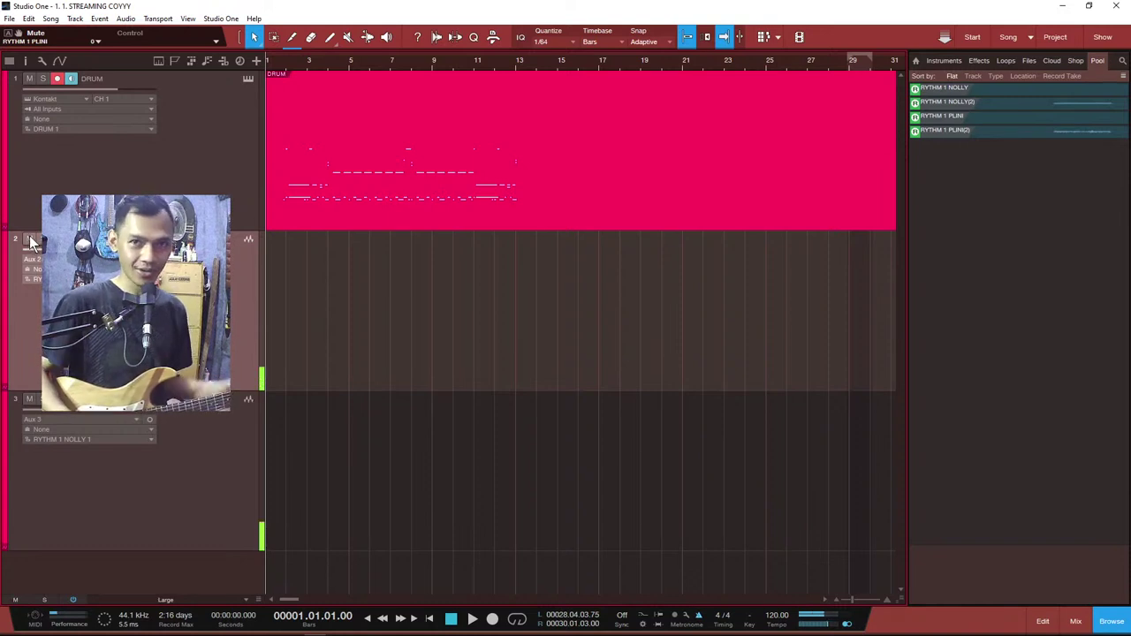
# Step: Record a guitar take on both rhythm tracks from the song start, and play back the Nolly track soloed from bar 2
pyautogui.press('KP_Multiply')
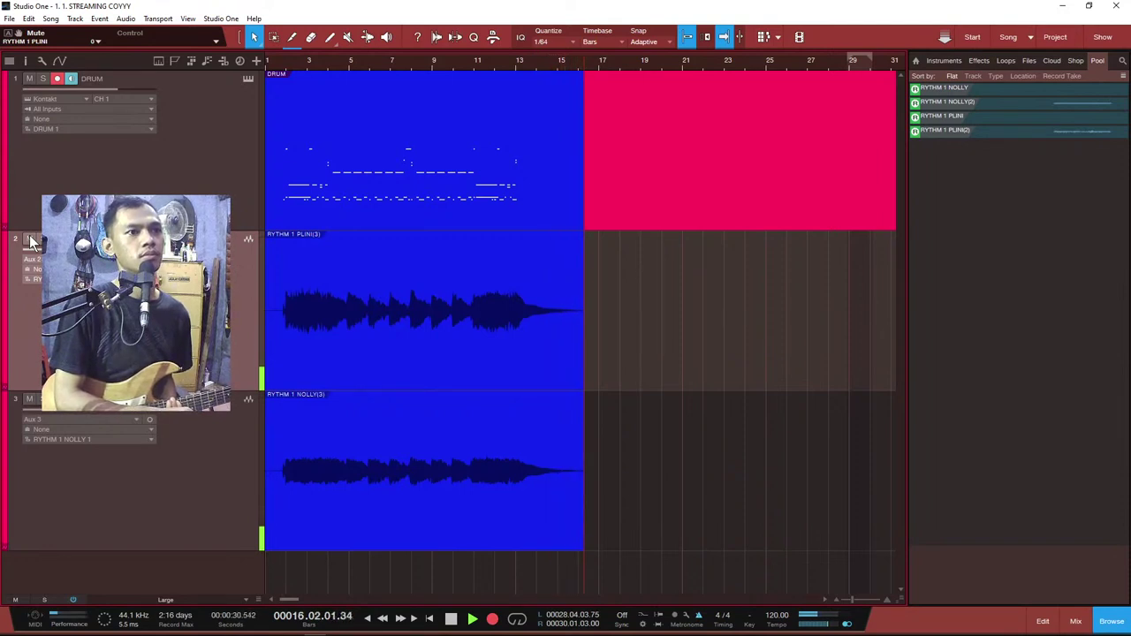
pyautogui.press('space')
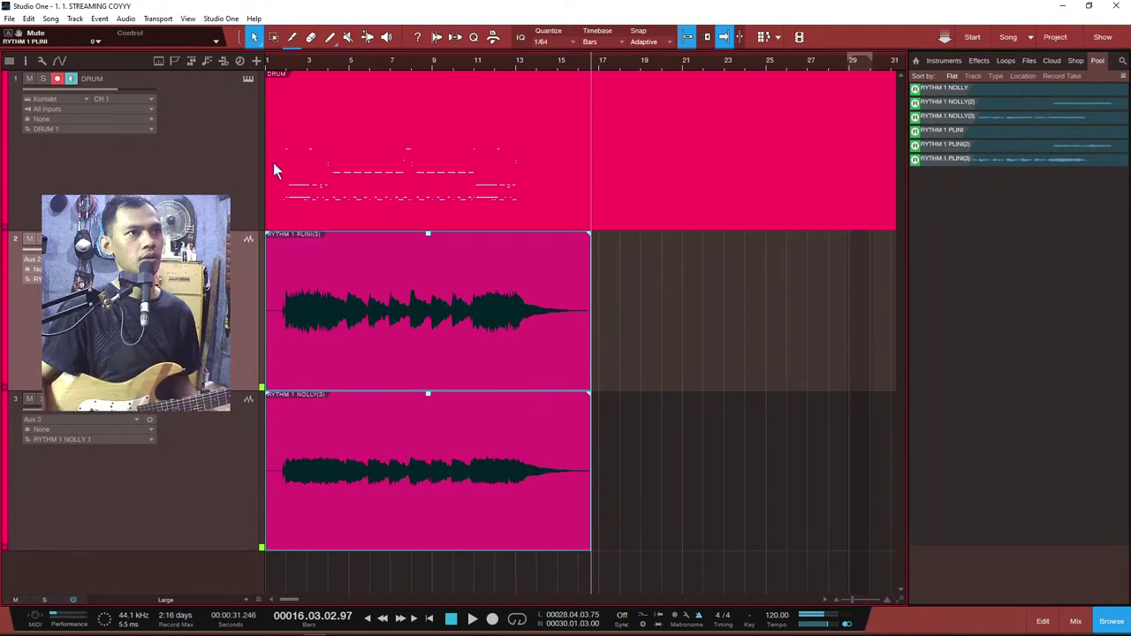
pyautogui.click(297, 65)
pyautogui.click(44, 400)
pyautogui.press('space')
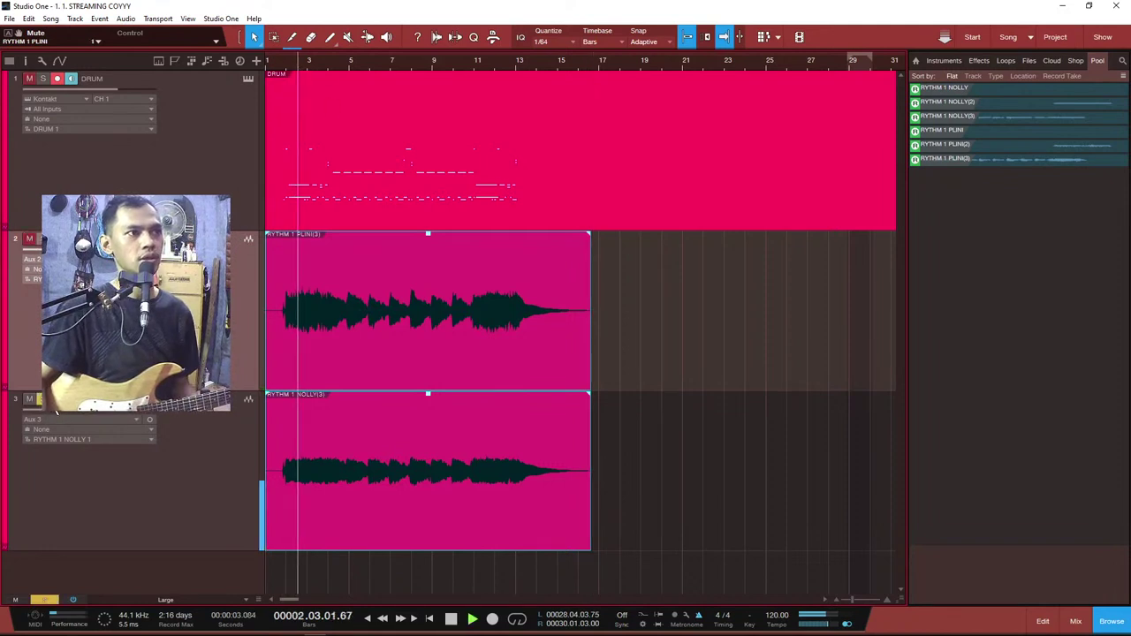
pyautogui.press('space')
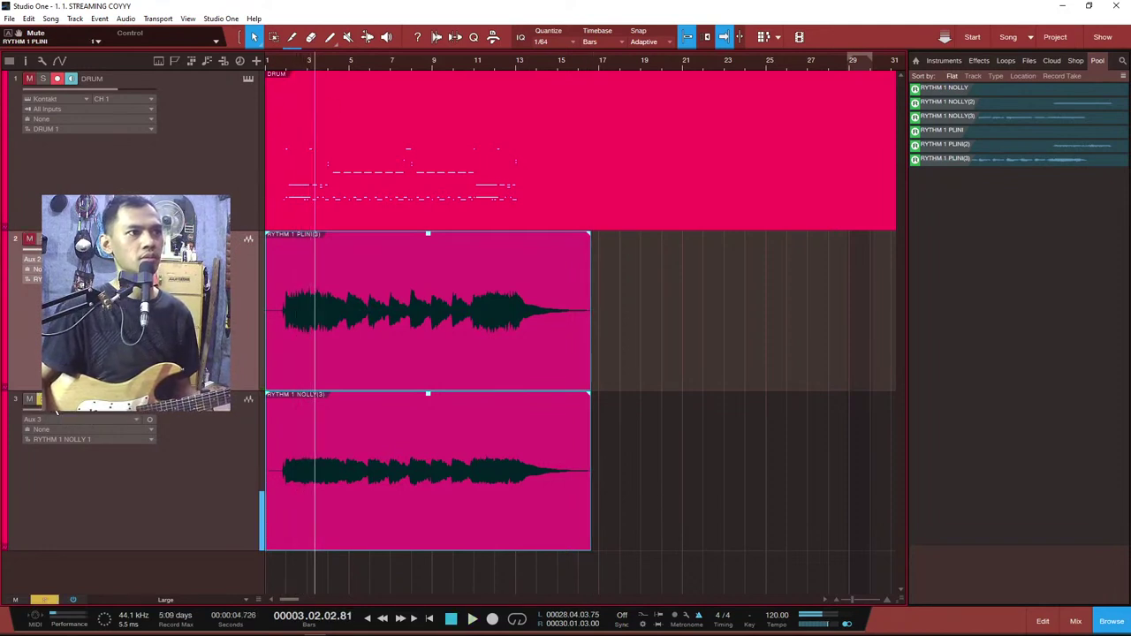
# Step: Turn off the Nolly track's solo, delete the recorded takes from both rhythm tracks and return to the song start
pyautogui.click(44, 399)
pyautogui.moveTo(682, 499); pyautogui.dragTo(499, 320)
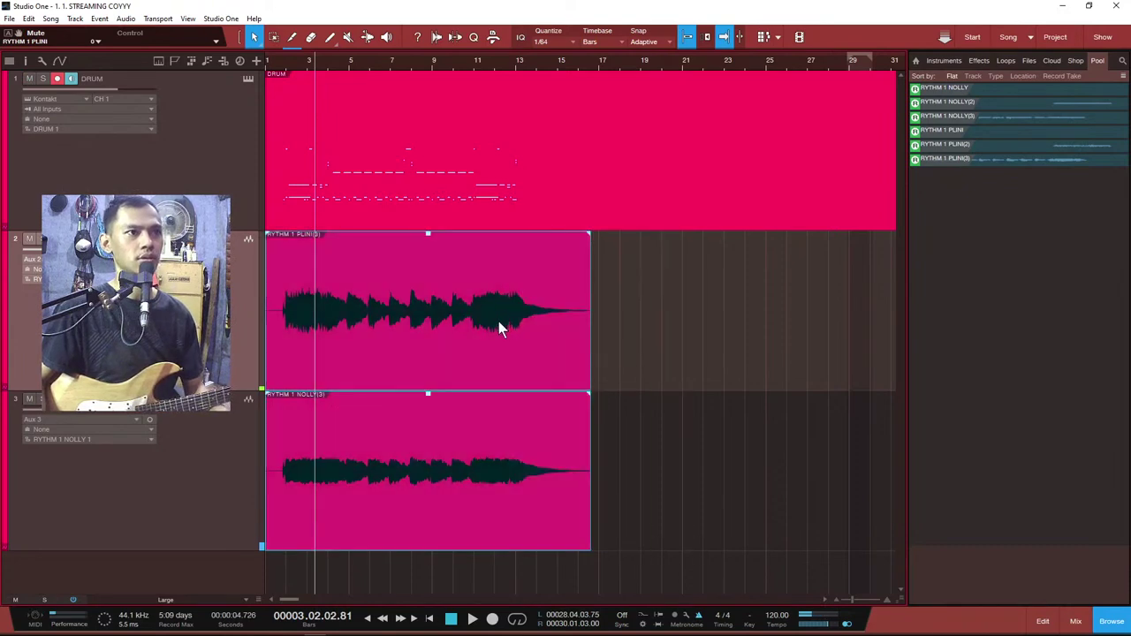
pyautogui.press('Delete')
pyautogui.press('Home')
# Step: Mute Aux 2, then fine-tune the gain of Archetype Nolly's crunch amp on Aux 3 and set its mid to 0.56
pyautogui.press('F3')
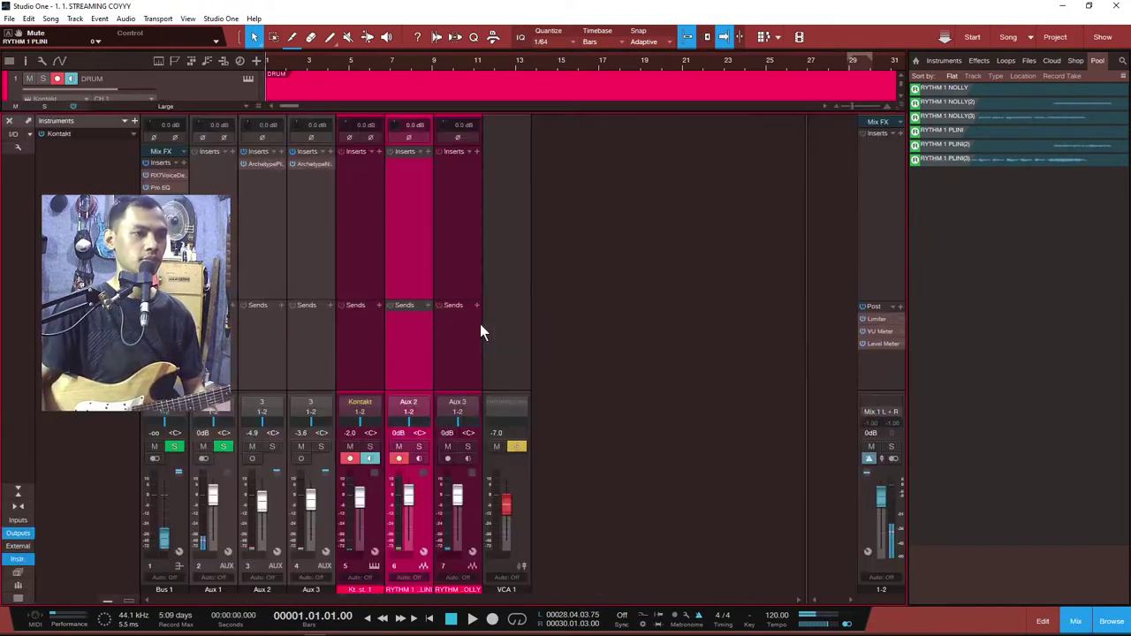
pyautogui.click(254, 448)
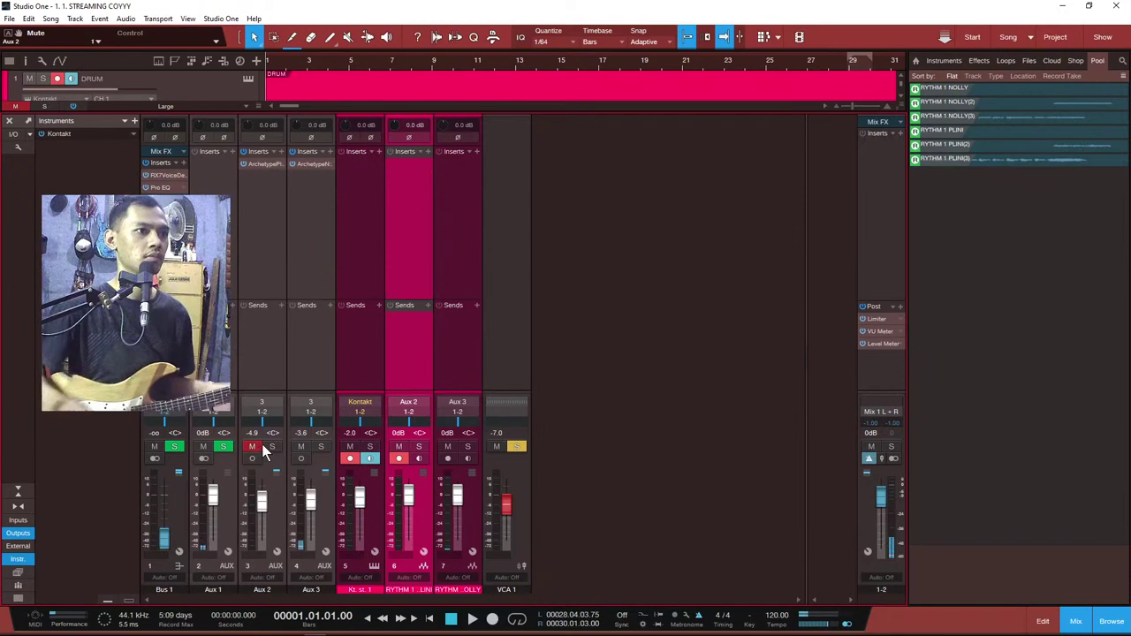
pyautogui.click(302, 164)
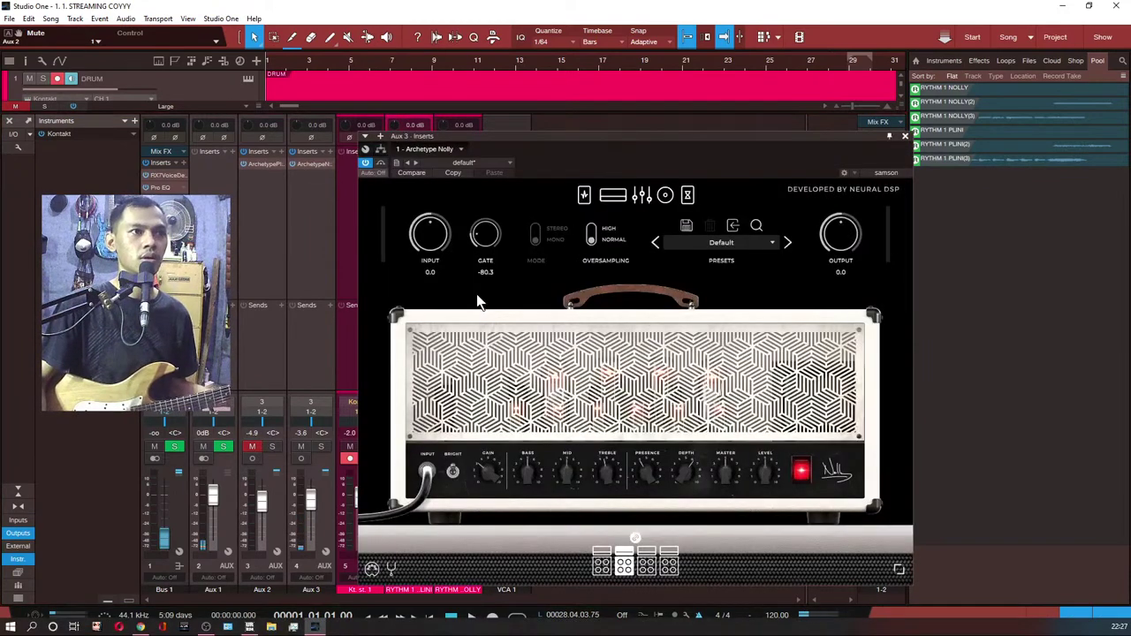
pyautogui.moveTo(490, 475); pyautogui.dragTo(487, 475)
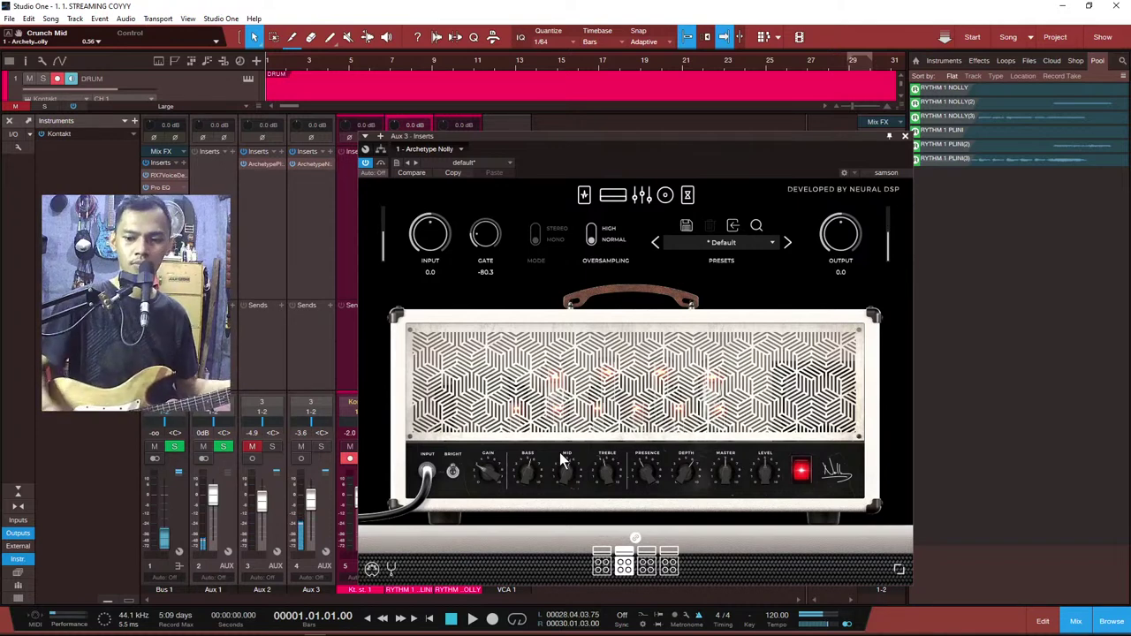
pyautogui.click(904, 136)
pyautogui.press('F3')
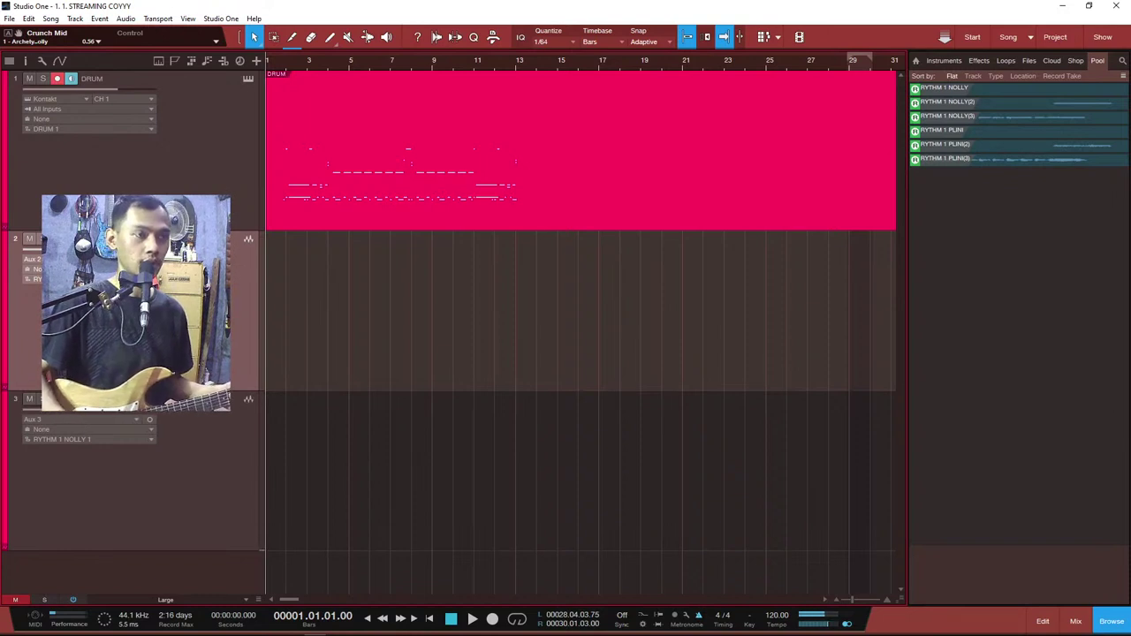
pyautogui.press('KP_Multiply')
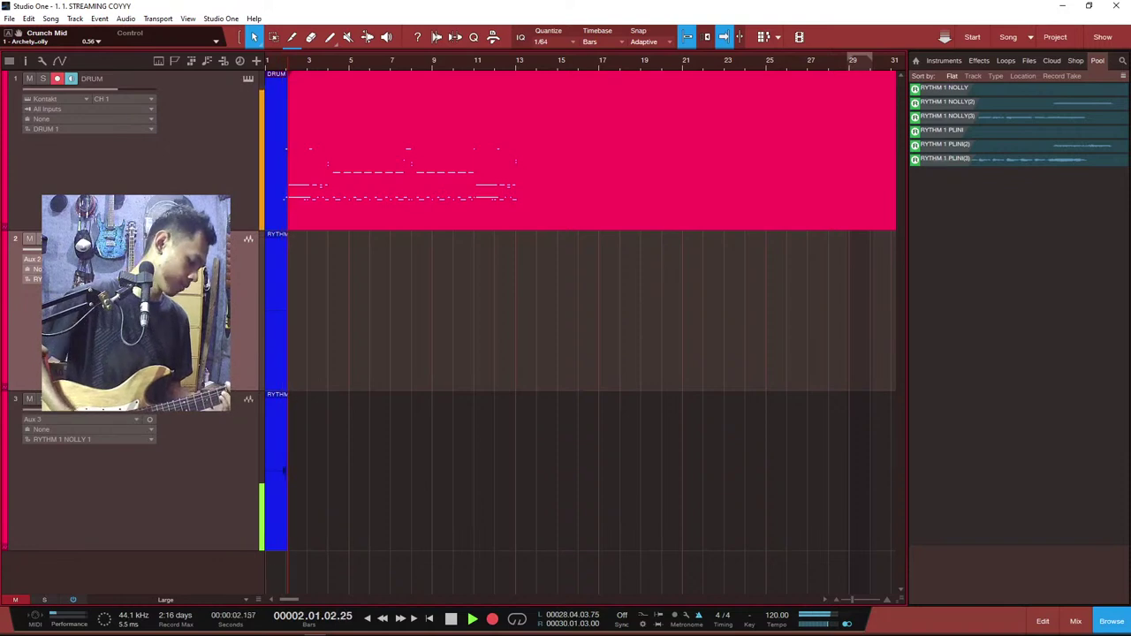
pyautogui.press('space')
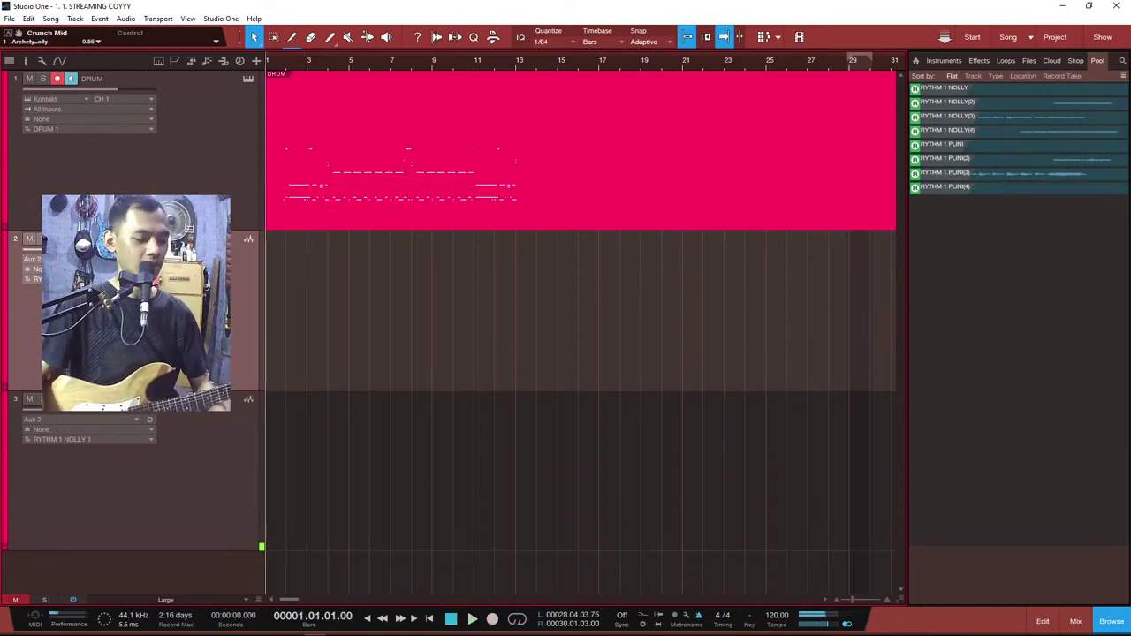
# Step: Unmute Aux 2 and record a guitar take on both RYTHM 1 PLINI and RYTHM 1 NOLLY from the song start
pyautogui.press('F3')
pyautogui.press('F3')
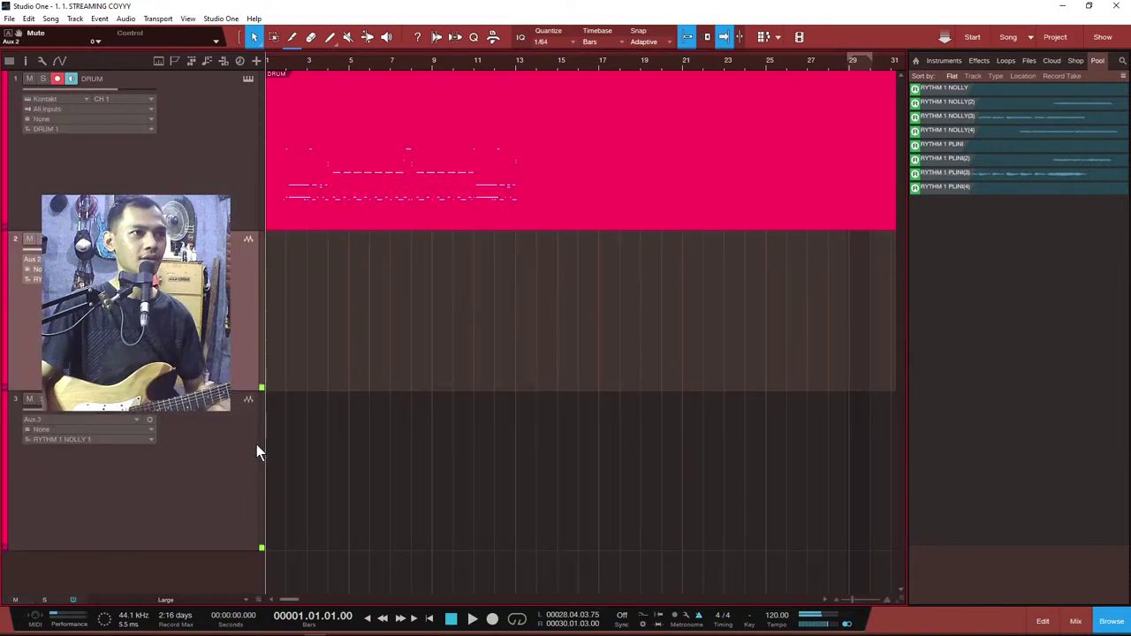
pyautogui.press('space')
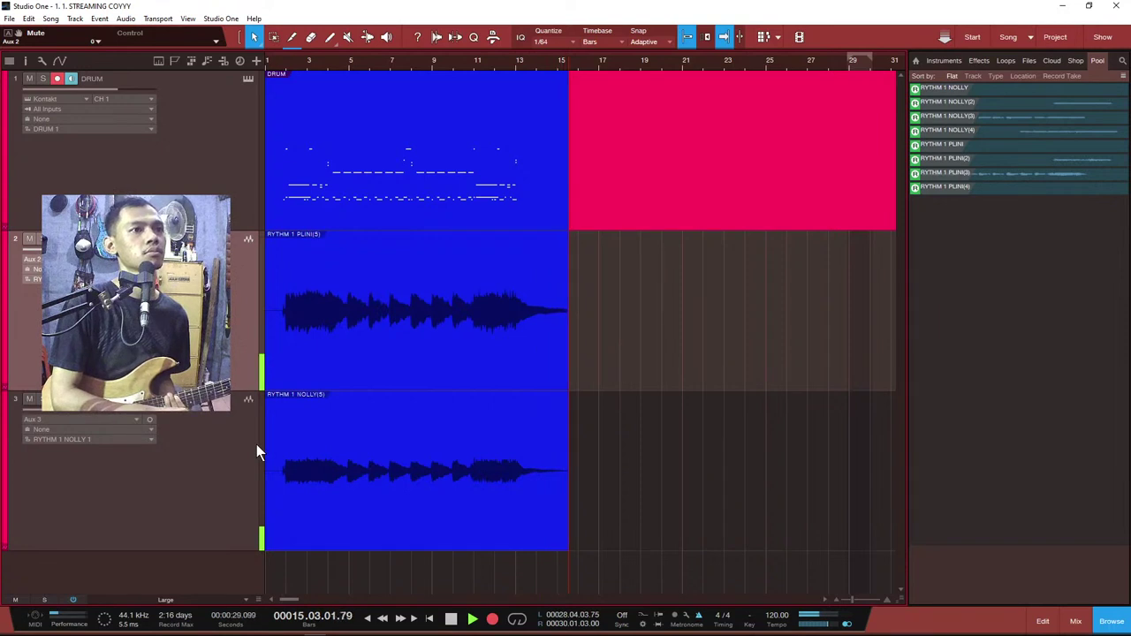
pyautogui.press('space')
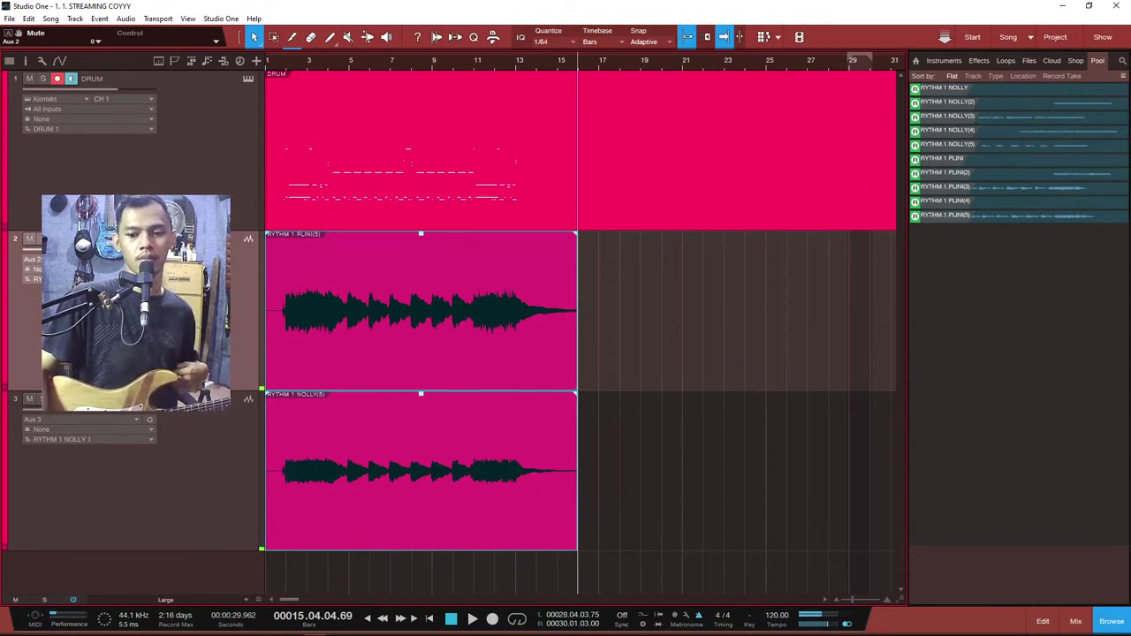
pyautogui.click(746, 491)
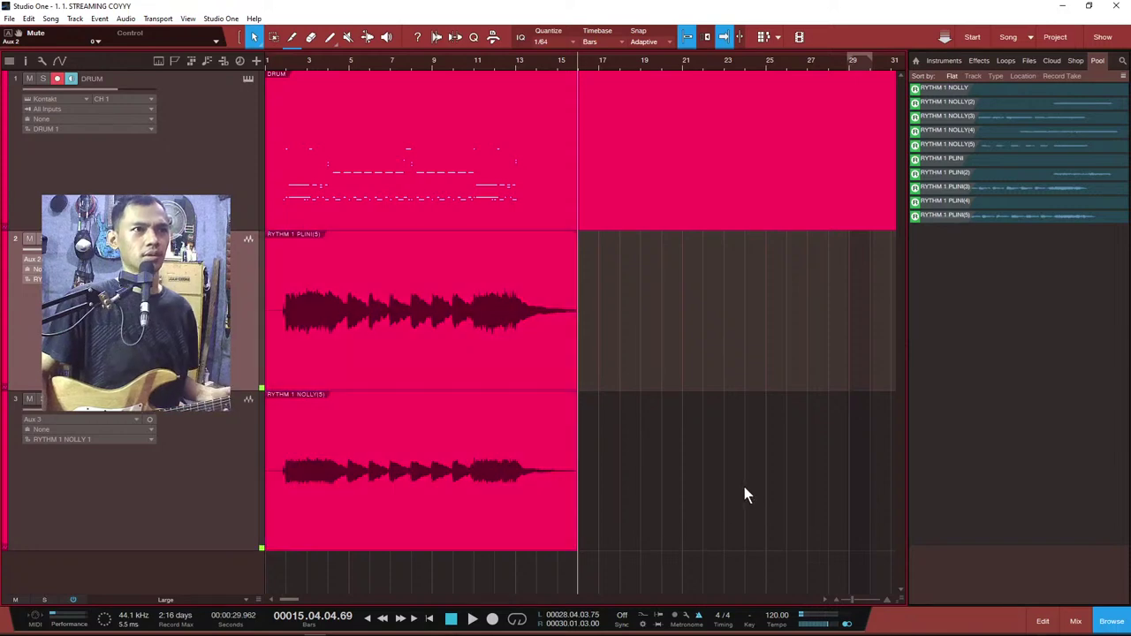
# Step: Display the input channels in the console and check the incoming guitar level
pyautogui.click(198, 437)
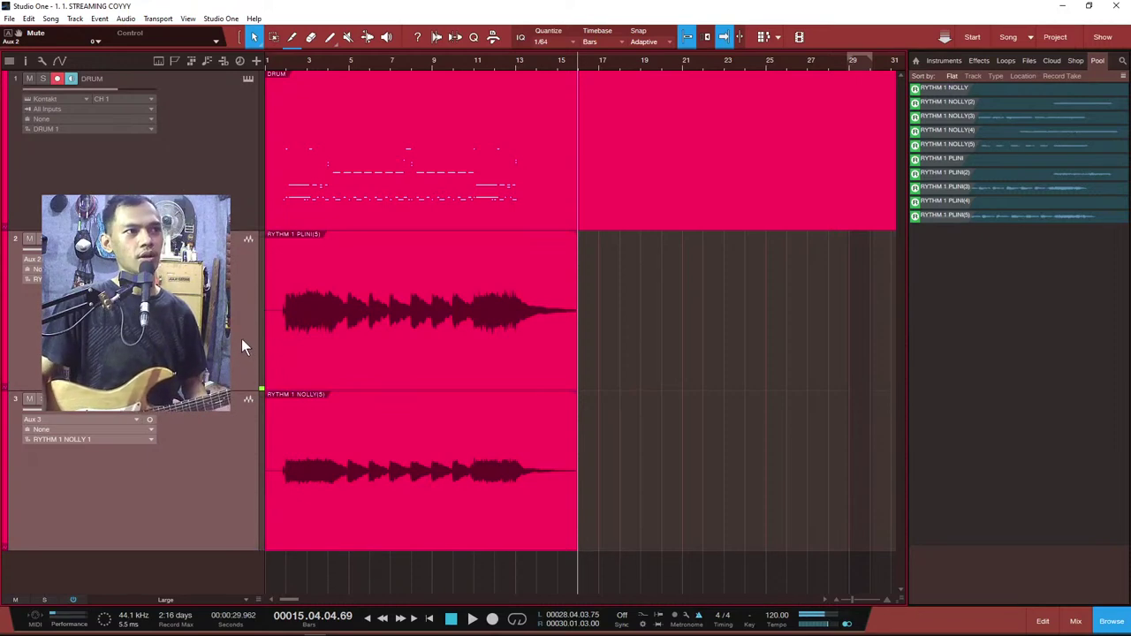
pyautogui.press('F3')
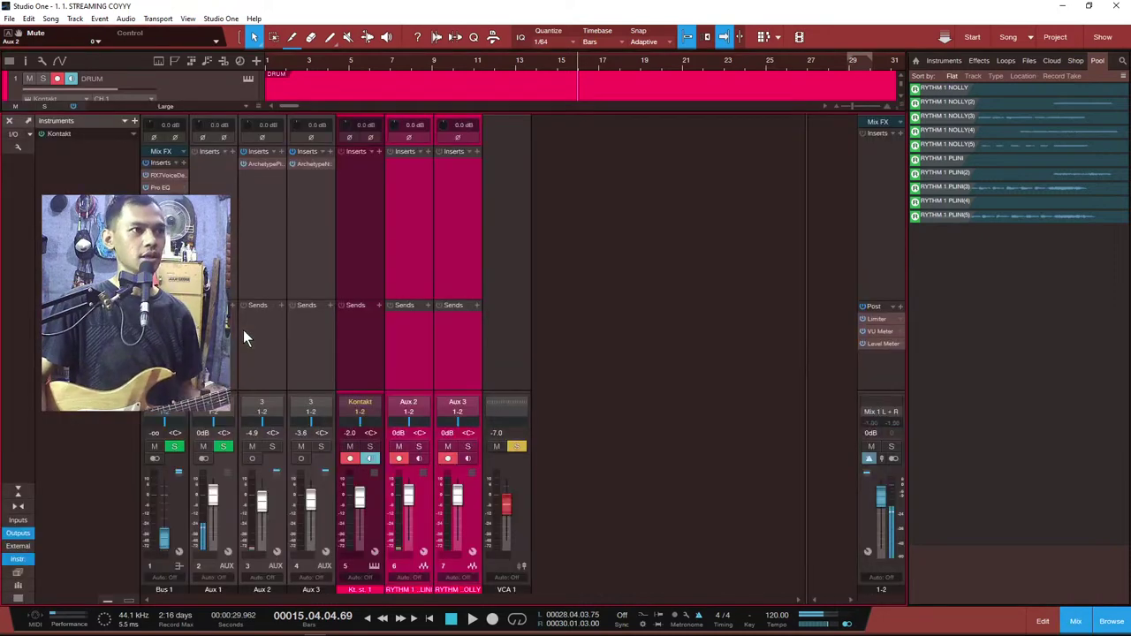
pyautogui.click(21, 522)
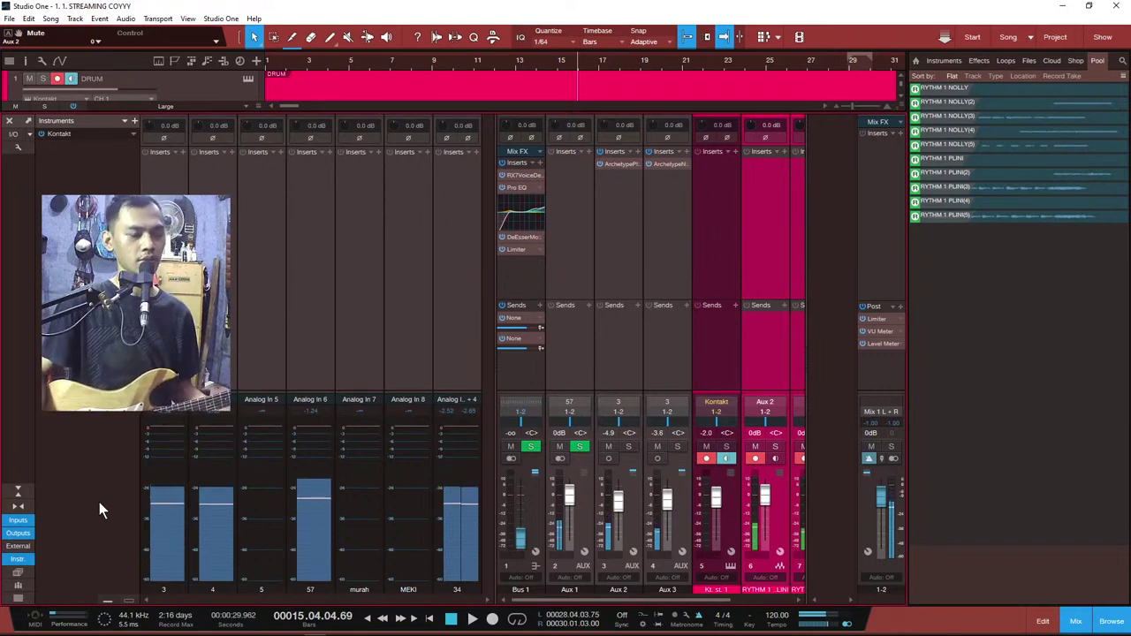
pyautogui.press('F3')
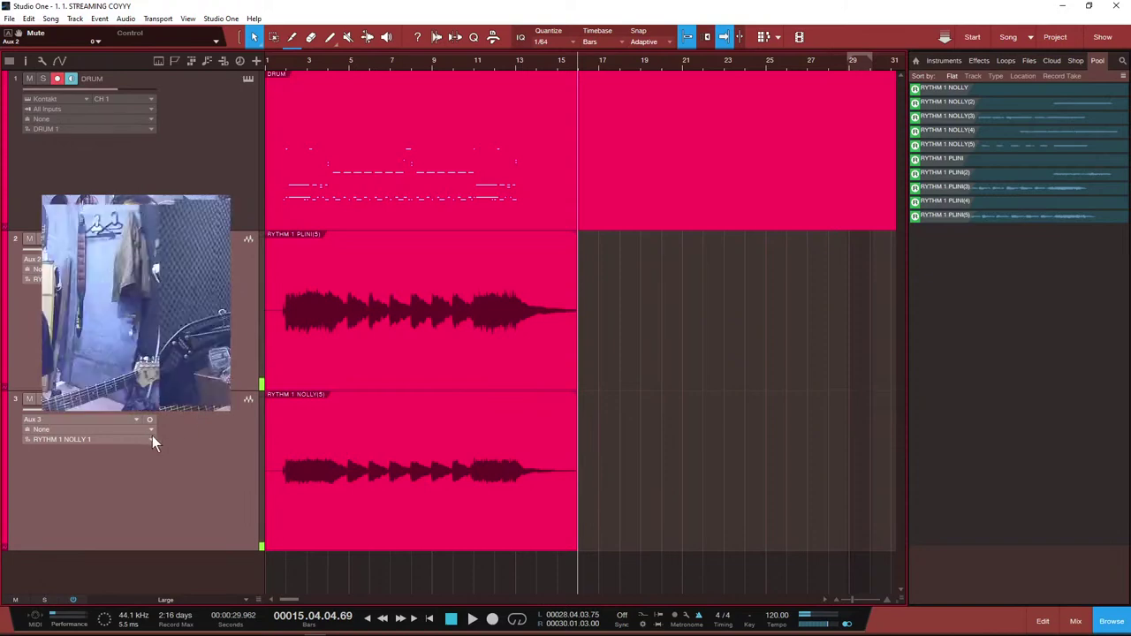
# Step: Duplicate both rhythm tracks with their complete content and delete the copied takes from the duplicates
pyautogui.rightClick(213, 343)
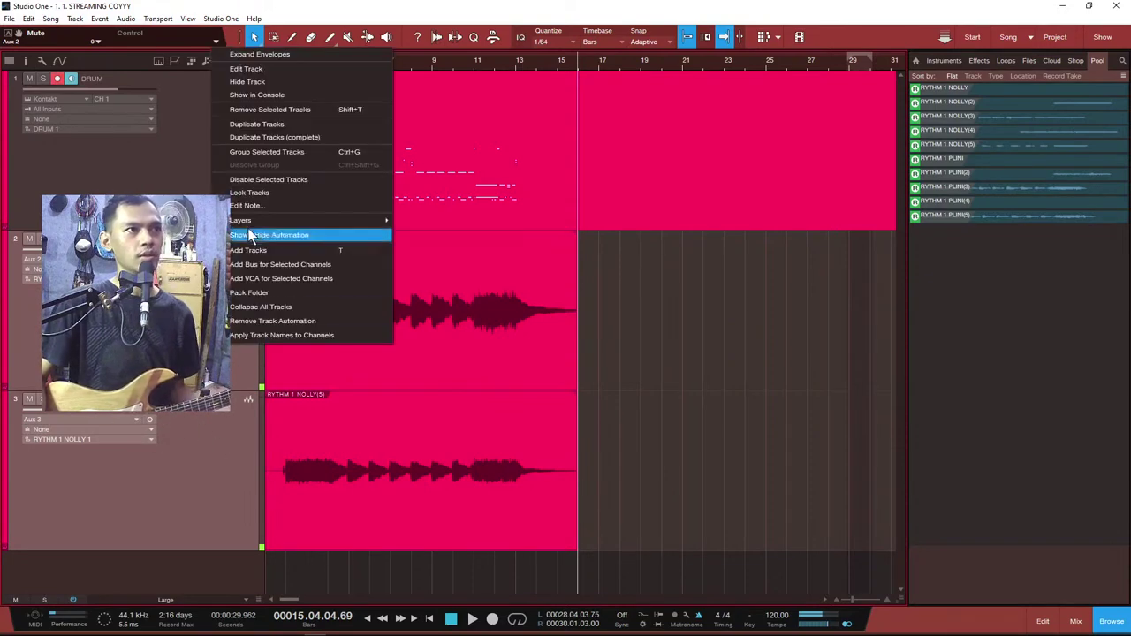
pyautogui.click(269, 138)
pyautogui.scroll(-1, 619, 309)
pyautogui.moveTo(660, 485); pyautogui.dragTo(510, 350)
pyautogui.press('Delete')
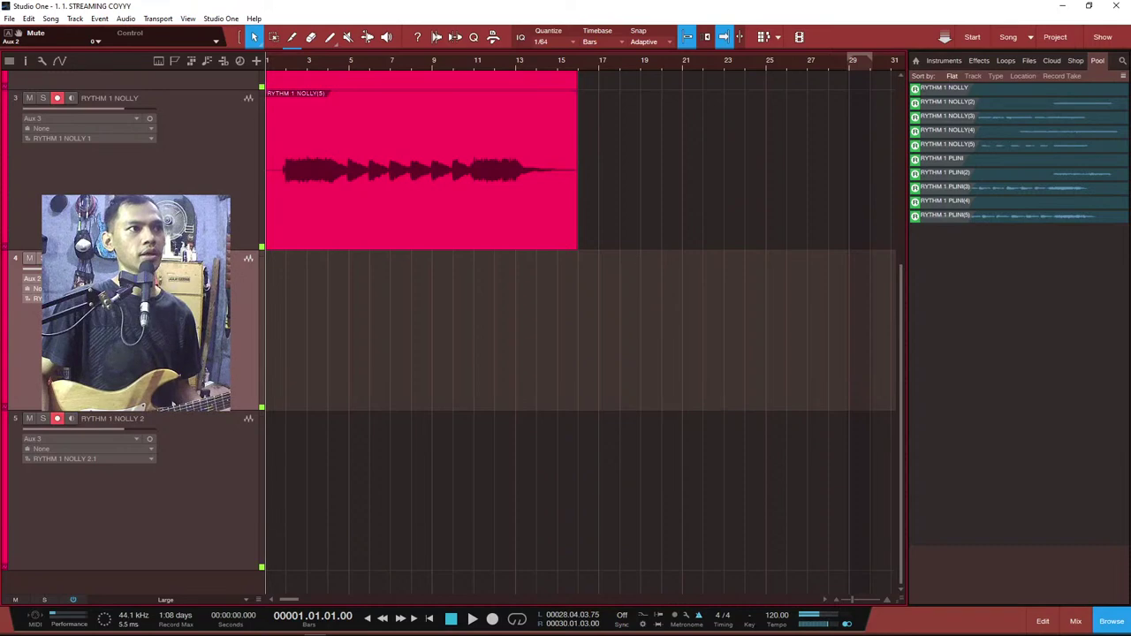
# Step: Disarm recording on the original RYTHM 1 PLINI and RYTHM 1 NOLLY tracks, leaving only the two duplicates armed
pyautogui.scroll(3, 79, 164)
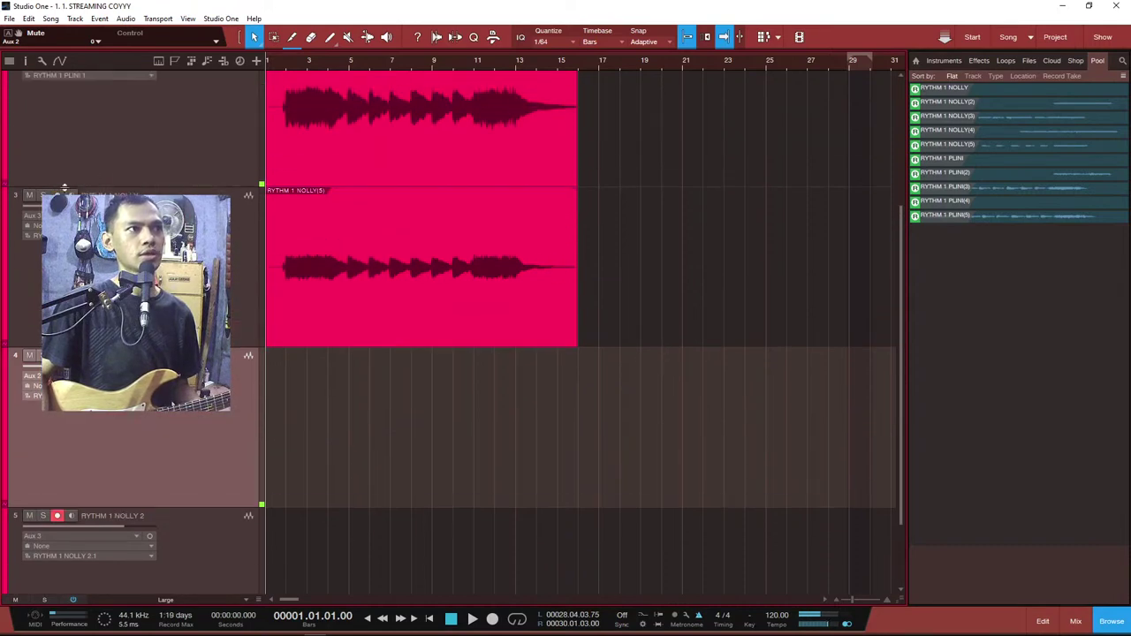
pyautogui.scroll(3, 115, 161)
pyautogui.scroll(-6, 475, 383)
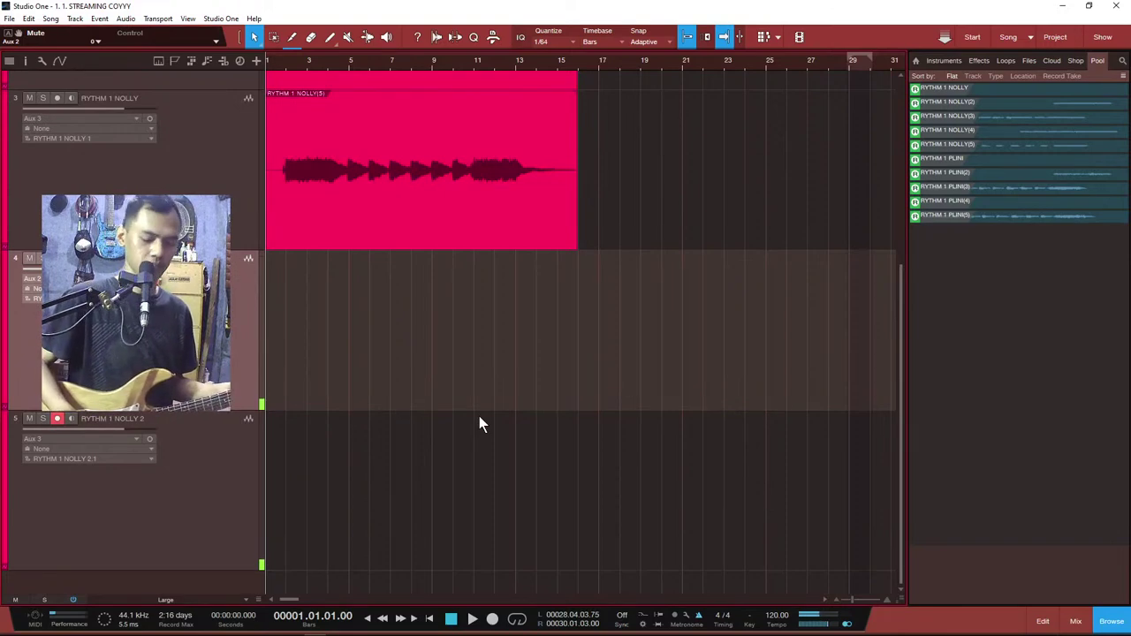
# Step: Try recording guitar on both duplicated rhythm tracks from the song start, deleting each attempt and returning to the start
pyautogui.press('KP_Multiply')
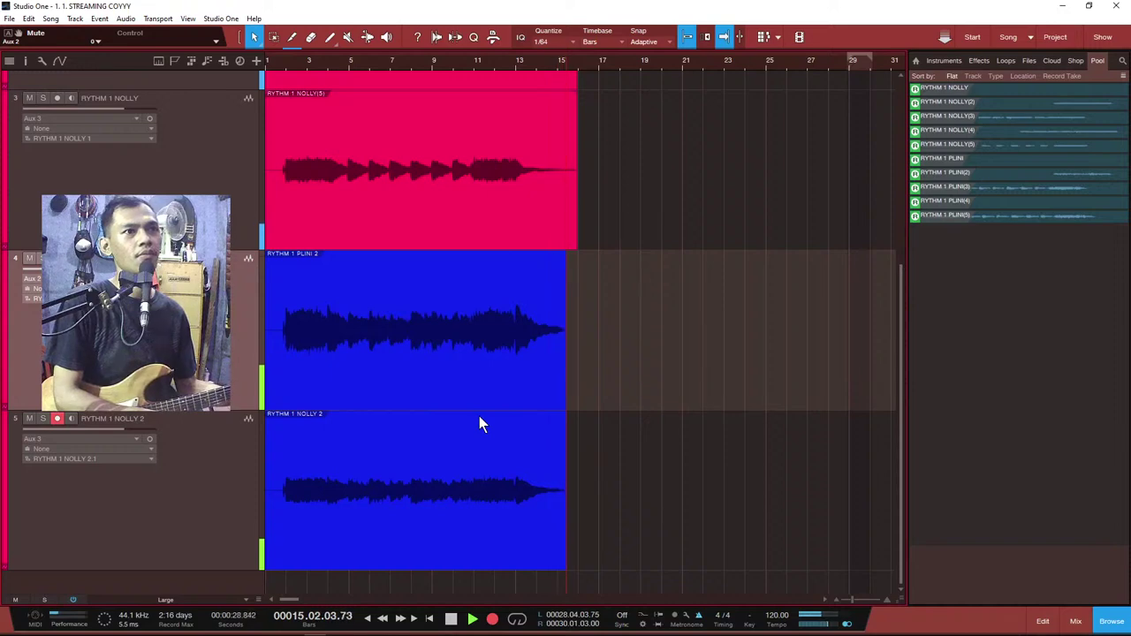
pyautogui.press('space')
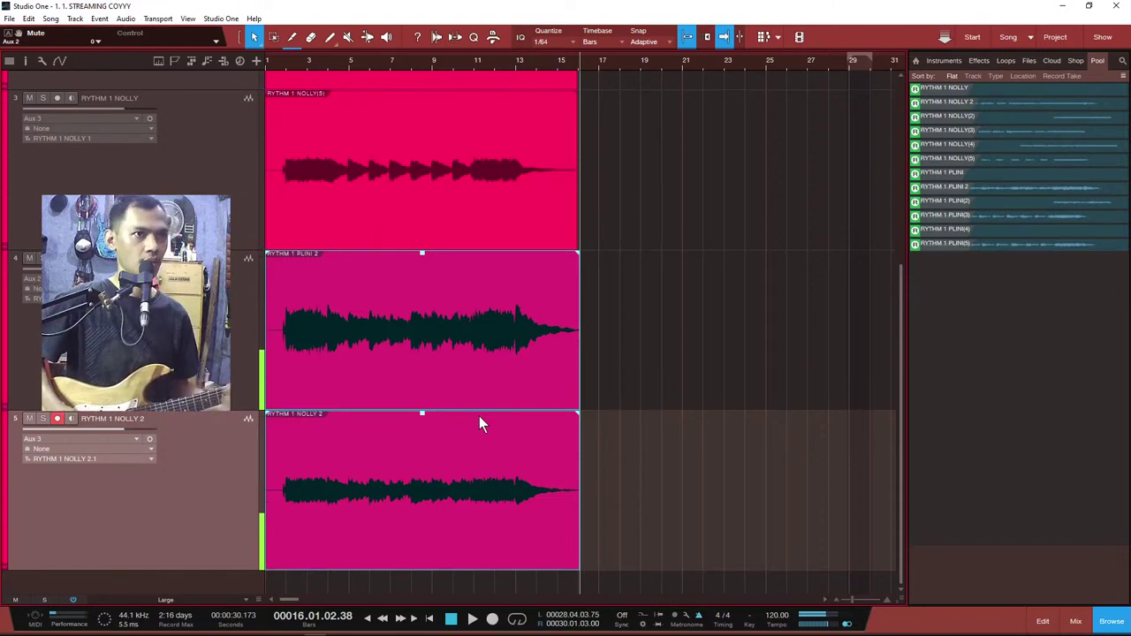
pyautogui.press('Delete')
pyautogui.press('Home')
pyautogui.press('KP_Multiply')
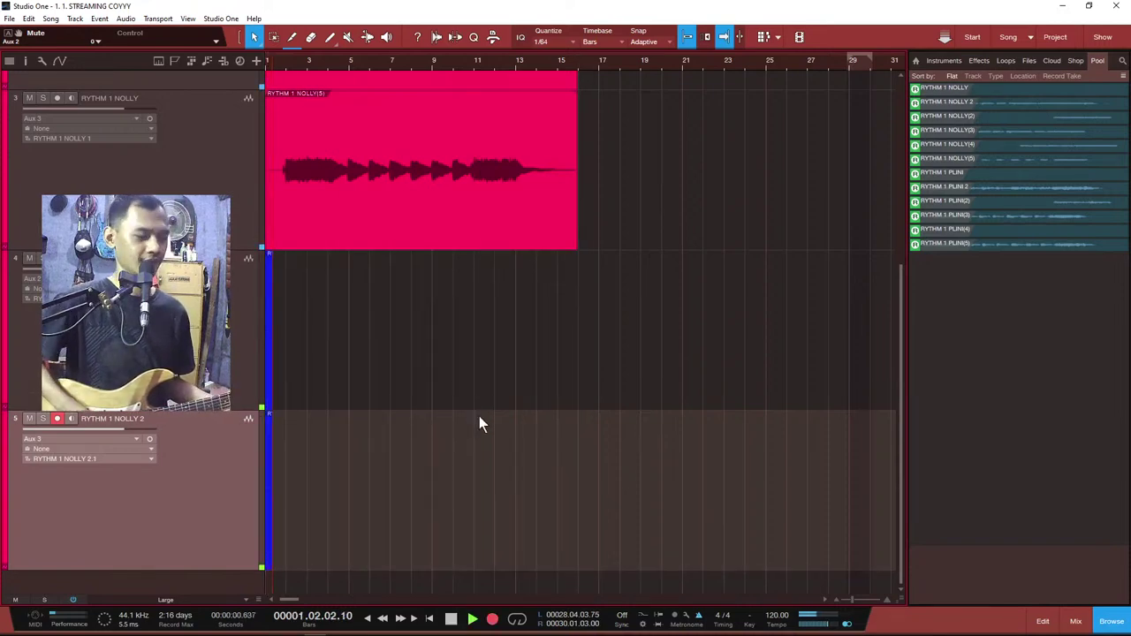
pyautogui.press('space')
pyautogui.press('Delete')
pyautogui.press('Home')
# Step: Record a new guitar take from the song start on RYTHM 1 PLINI 2 and RYTHM 1 NOLLY 2
pyautogui.press('KP_Multiply')
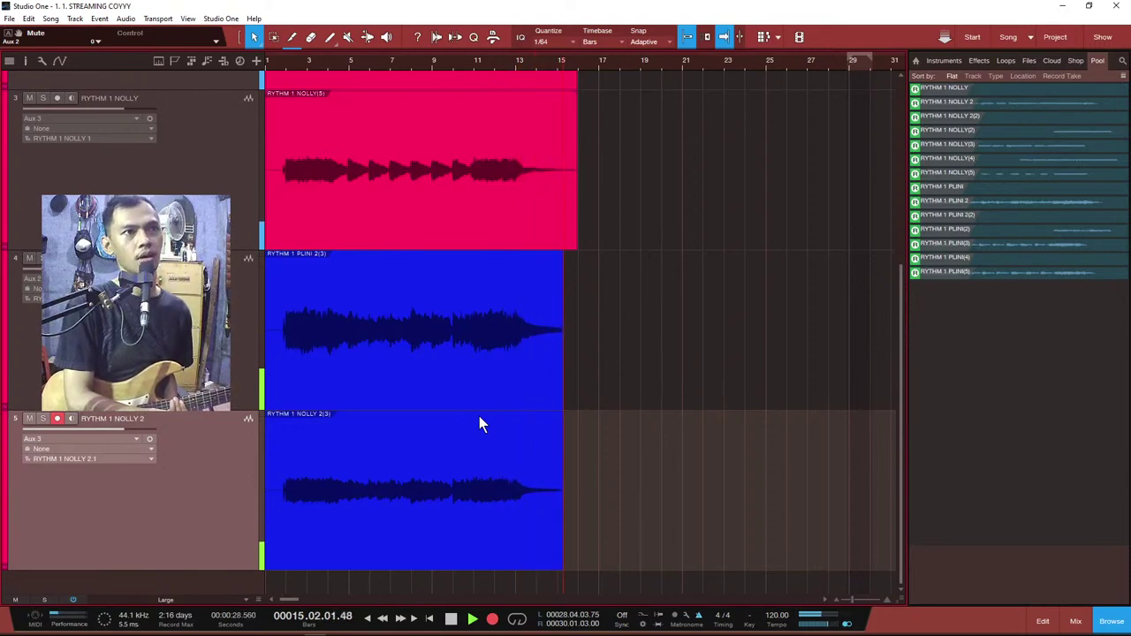
pyautogui.press('space')
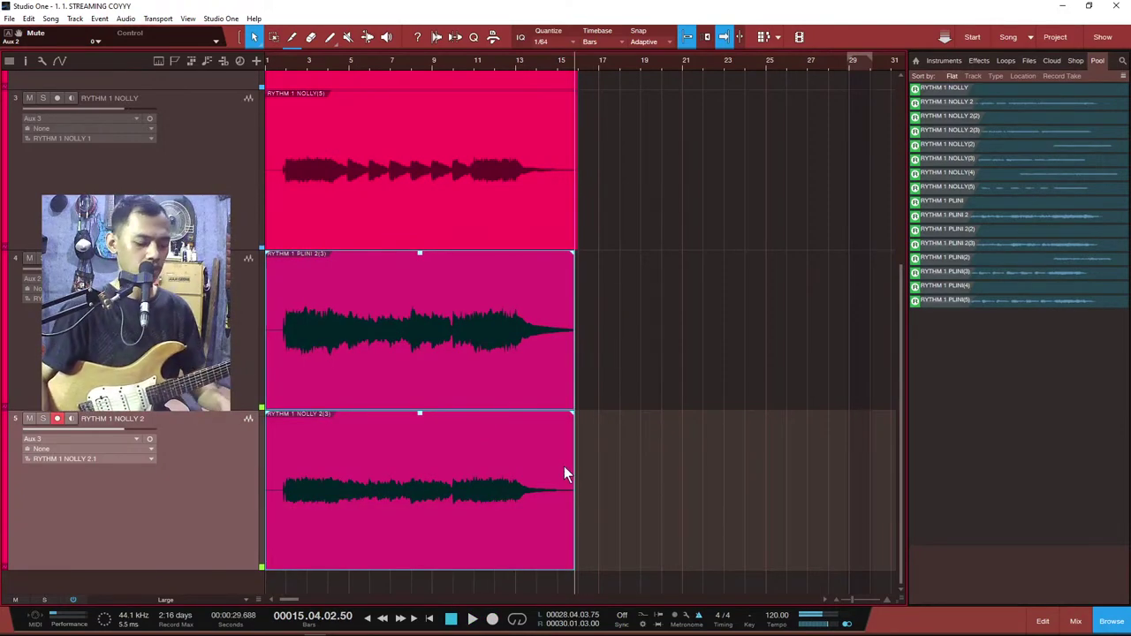
# Step: Hide the console's input channels and pan the Plini tracks hard left and hard right, and the Nolly tracks to L50 and R50
pyautogui.press('F3')
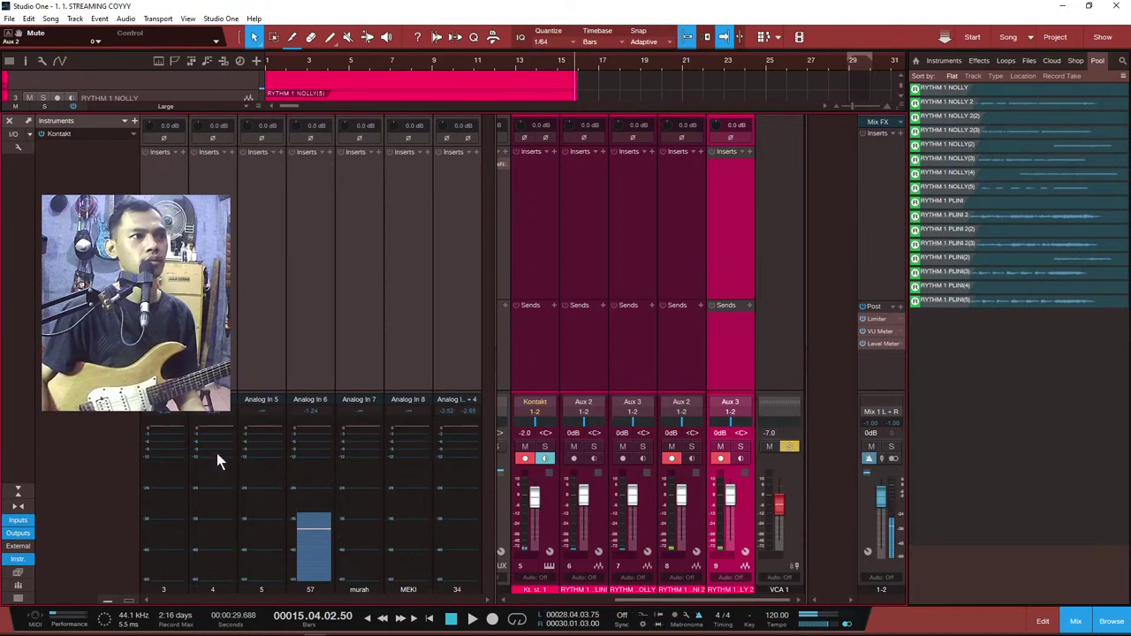
pyautogui.click(18, 523)
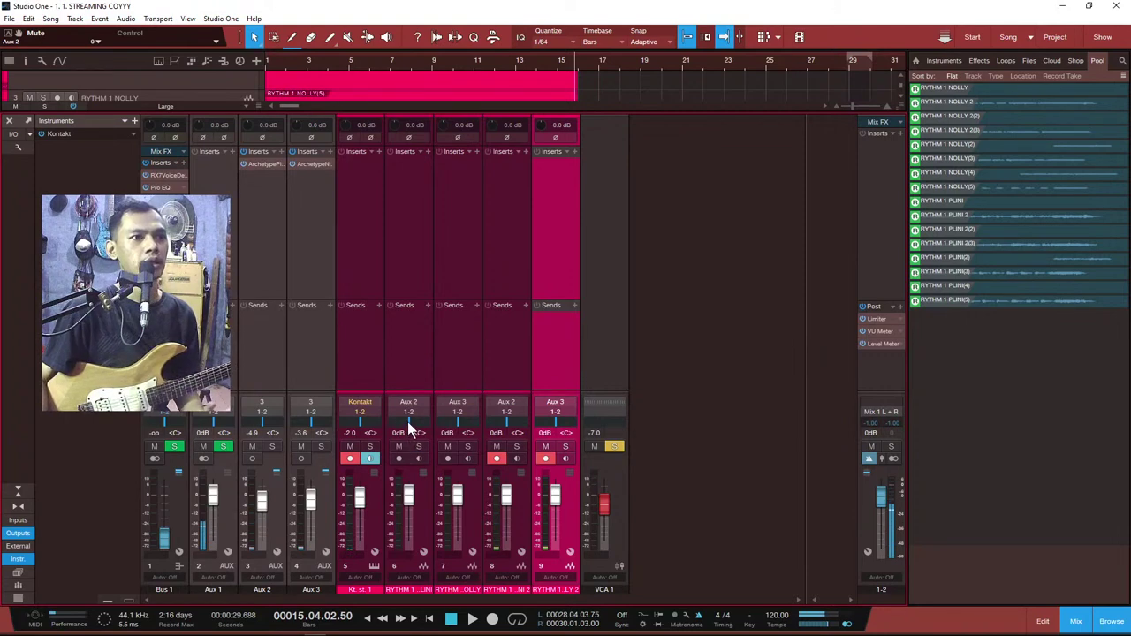
pyautogui.moveTo(407, 421); pyautogui.dragTo(335, 422)
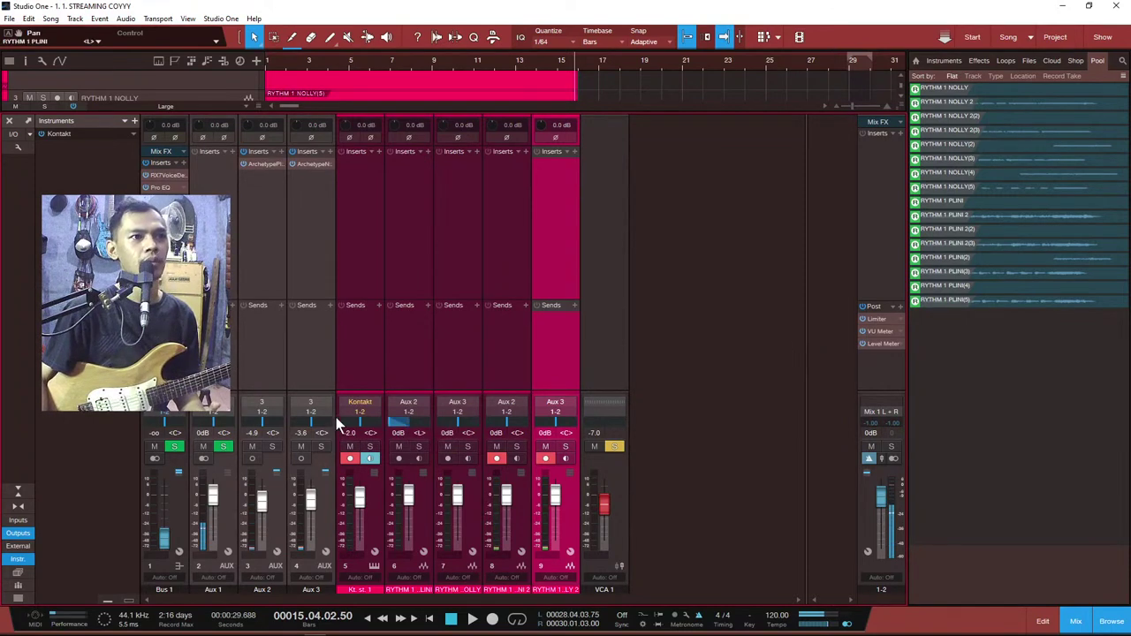
pyautogui.moveTo(502, 423); pyautogui.dragTo(596, 442)
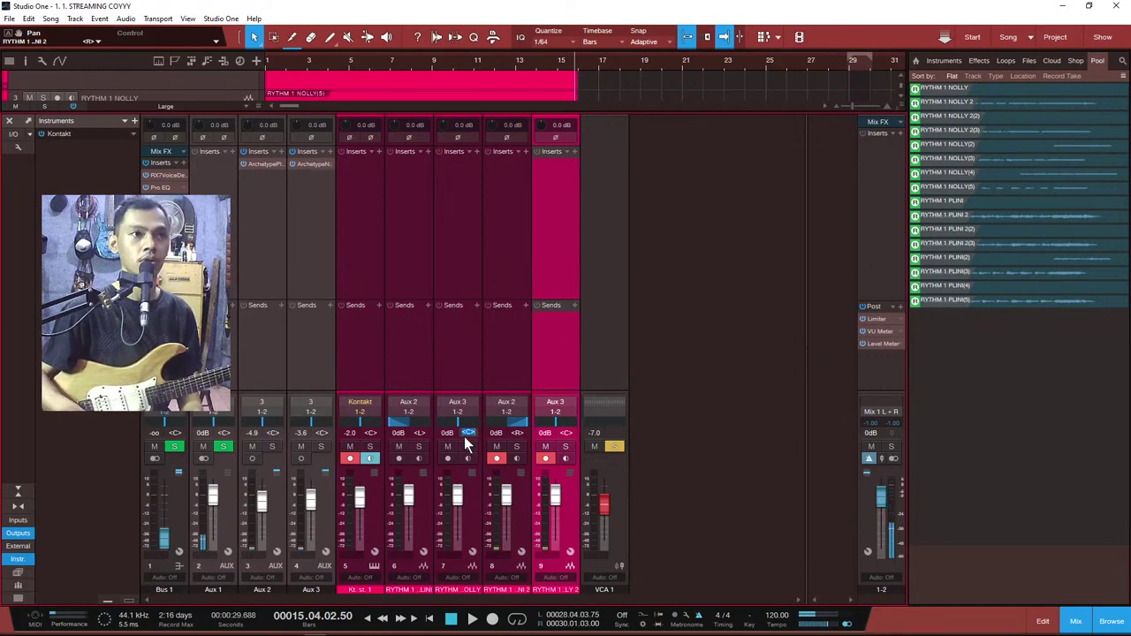
pyautogui.moveTo(466, 437); pyautogui.dragTo(466, 450)
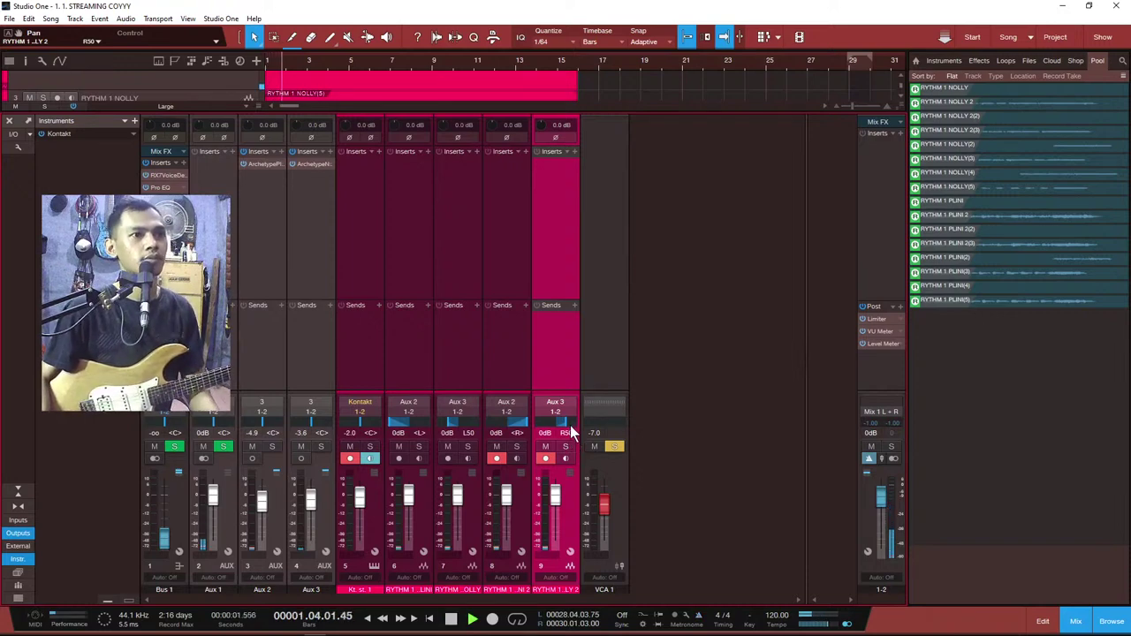
# Step: Assign the four rhythm channels to VCA 1 and lower its fader to -14.5 dB while playing the song
pyautogui.click(410, 264)
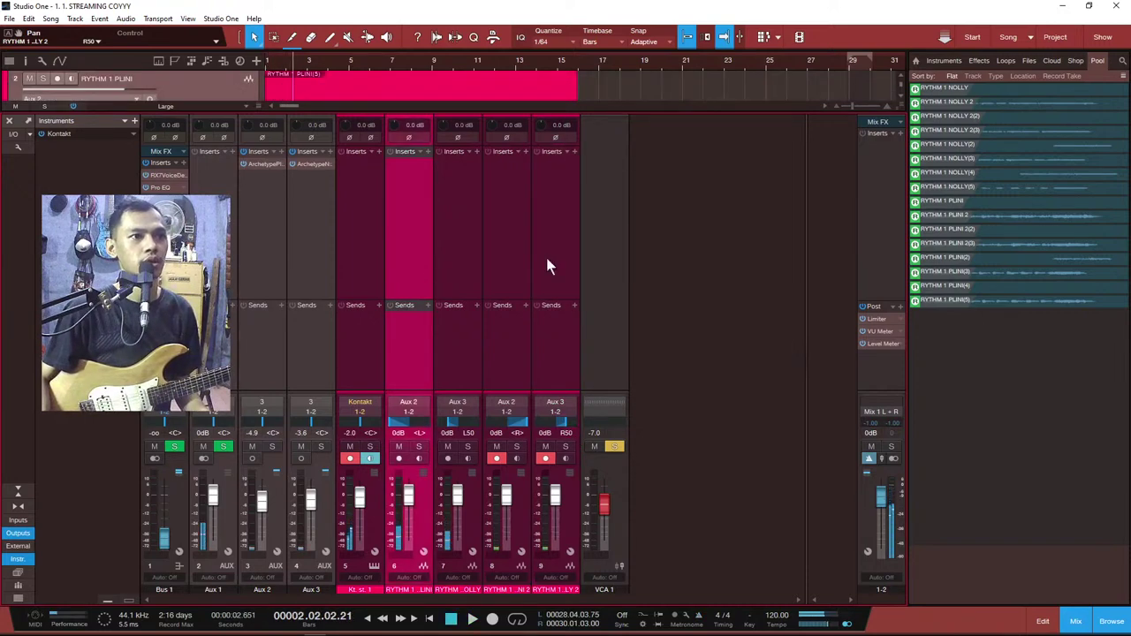
pyautogui.keyDown('shift'); pyautogui.click(541, 263); pyautogui.keyUp('shift')
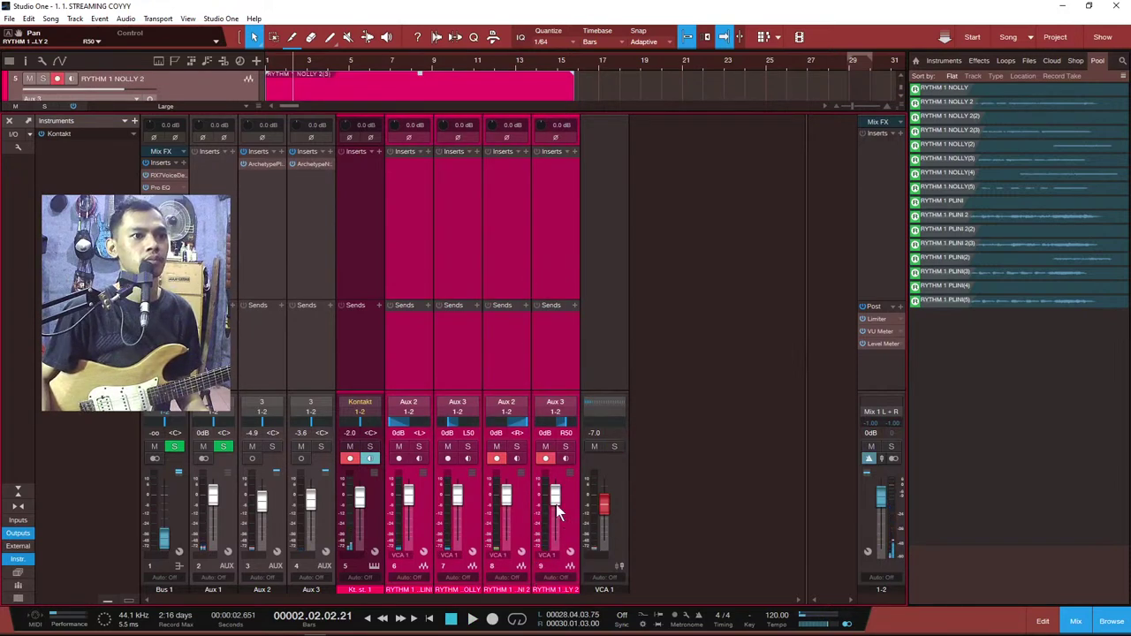
pyautogui.press('space')
pyautogui.moveTo(605, 506)
pyautogui.mouseDown()
pyautogui.moveTo(612, 539)
pyautogui.moveTo(611, 515)
pyautogui.mouseUp()
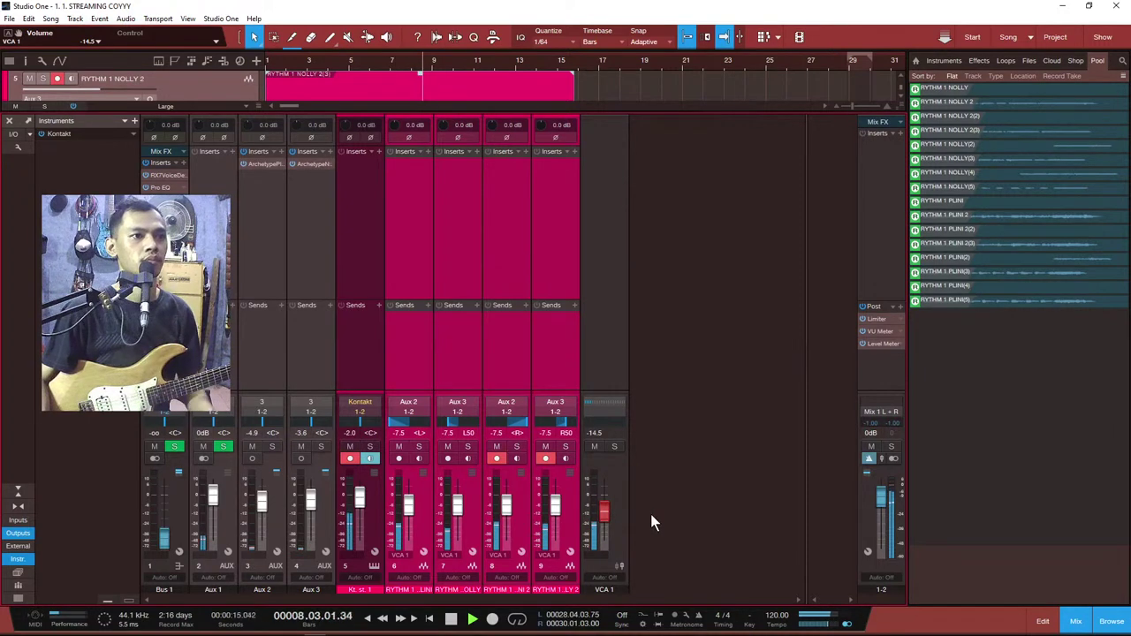
# Step: Listen to the four rhythm tracks in the arrangement up to bar 14 and reduce the track height to Medium
pyautogui.press('F3')
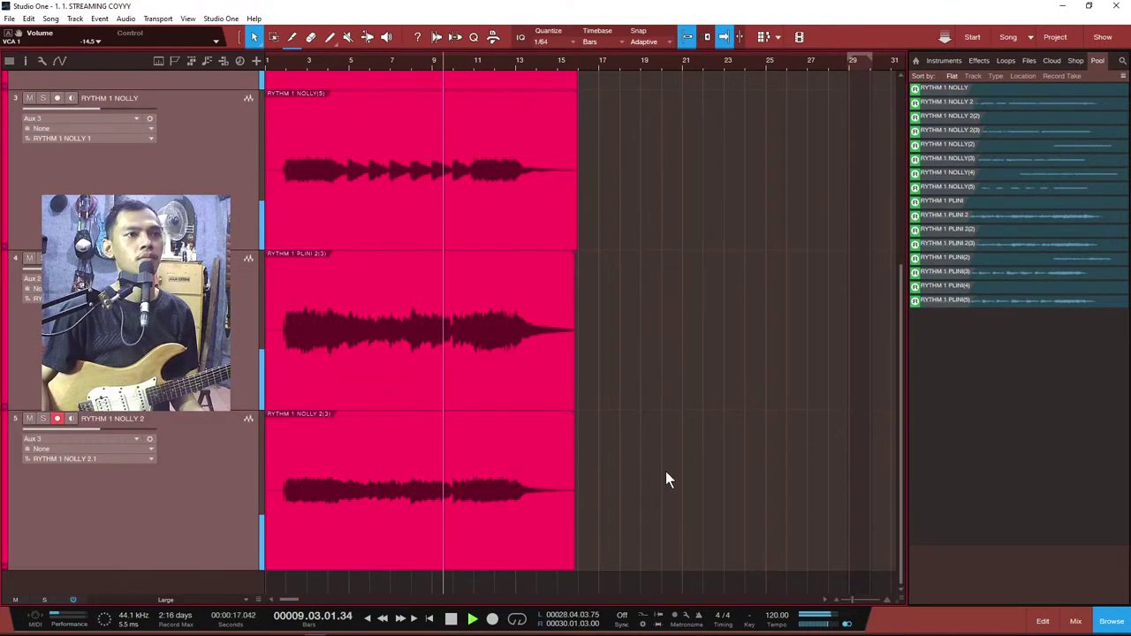
pyautogui.scroll(-1, 667, 475)
pyautogui.scroll(-1, 585, 164)
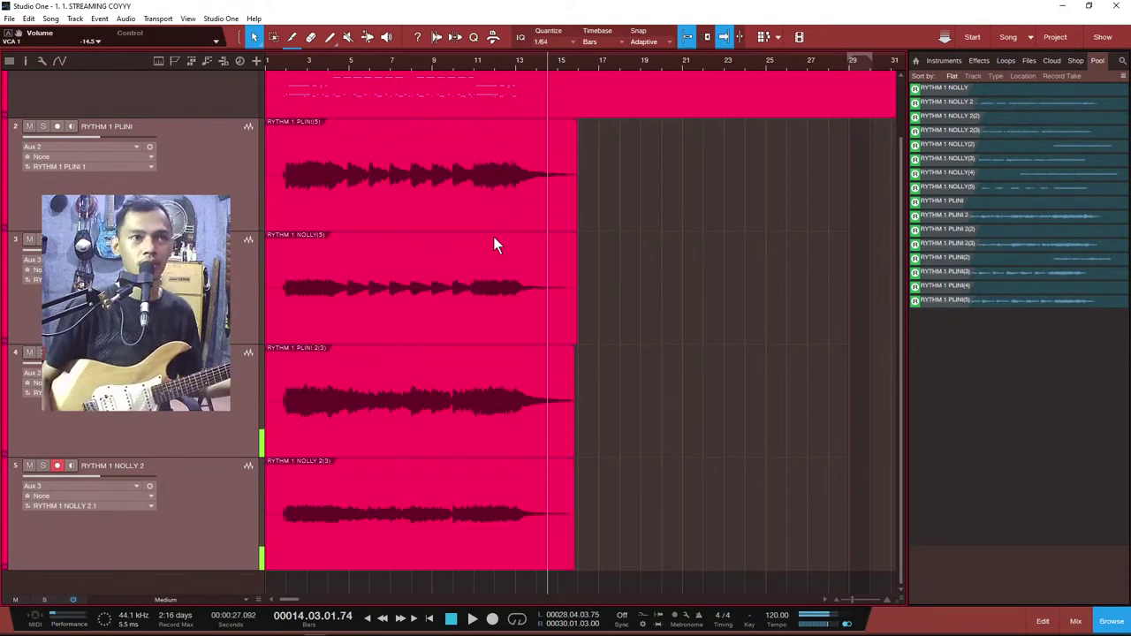
# Step: Turn on the overdrive, delay and reverb pedals in Archetype Plini on Aux 2
pyautogui.press('F3')
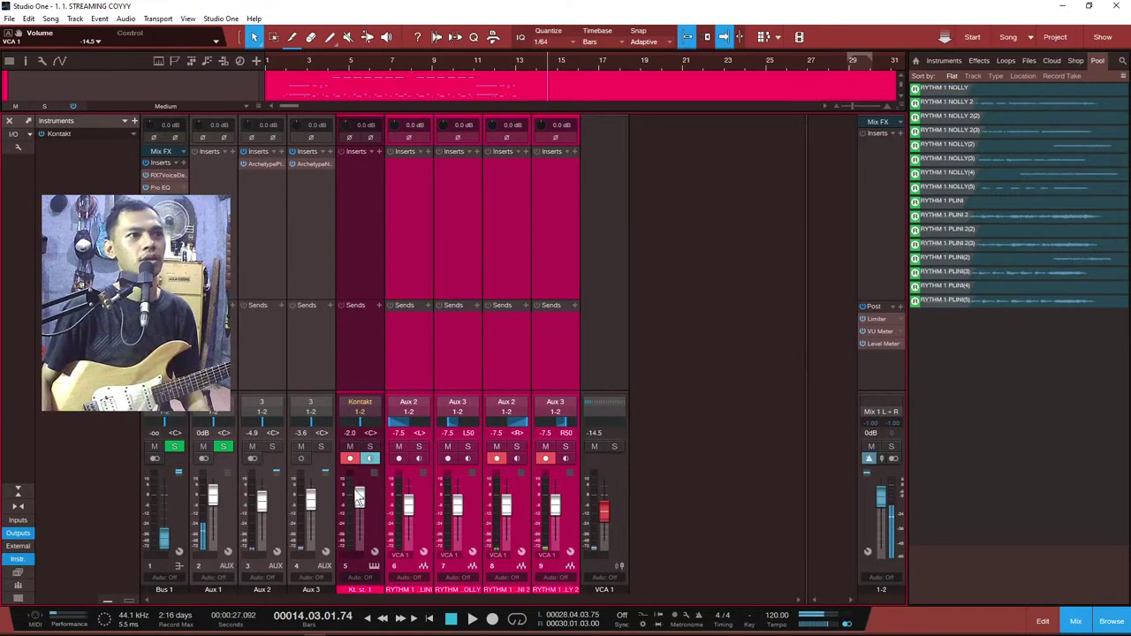
pyautogui.click(265, 163)
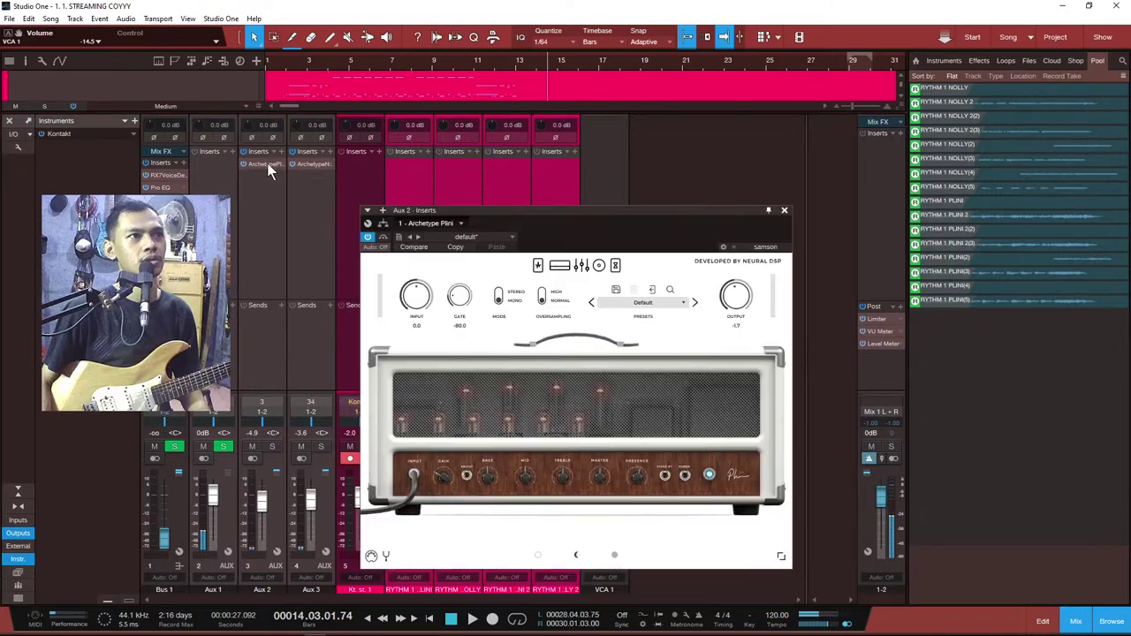
pyautogui.click(538, 266)
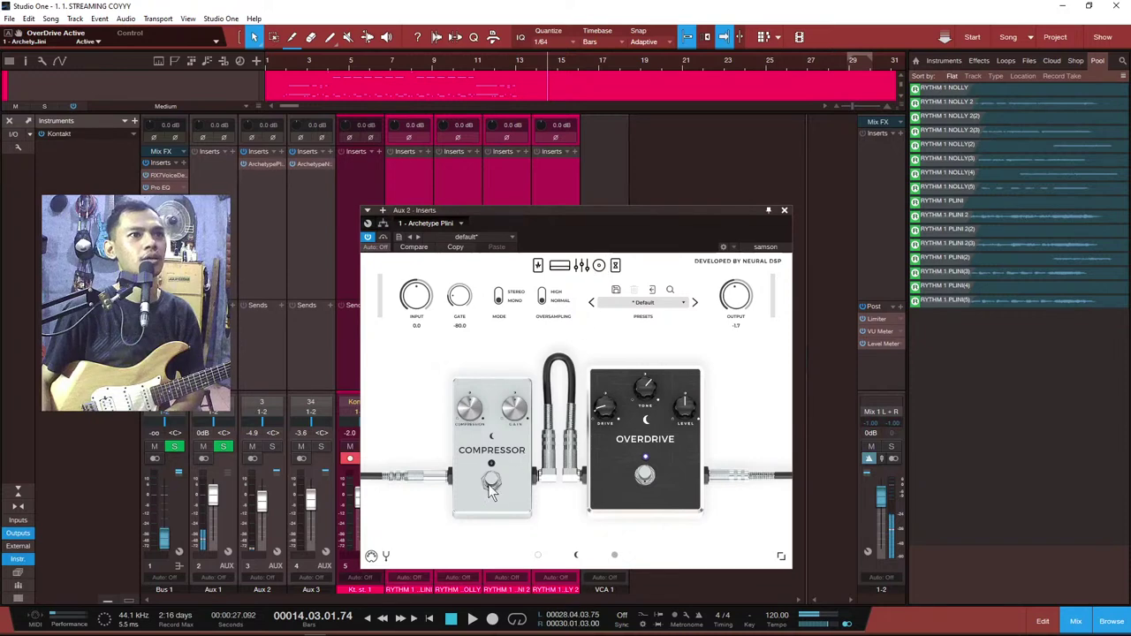
pyautogui.click(599, 266)
pyautogui.click(616, 267)
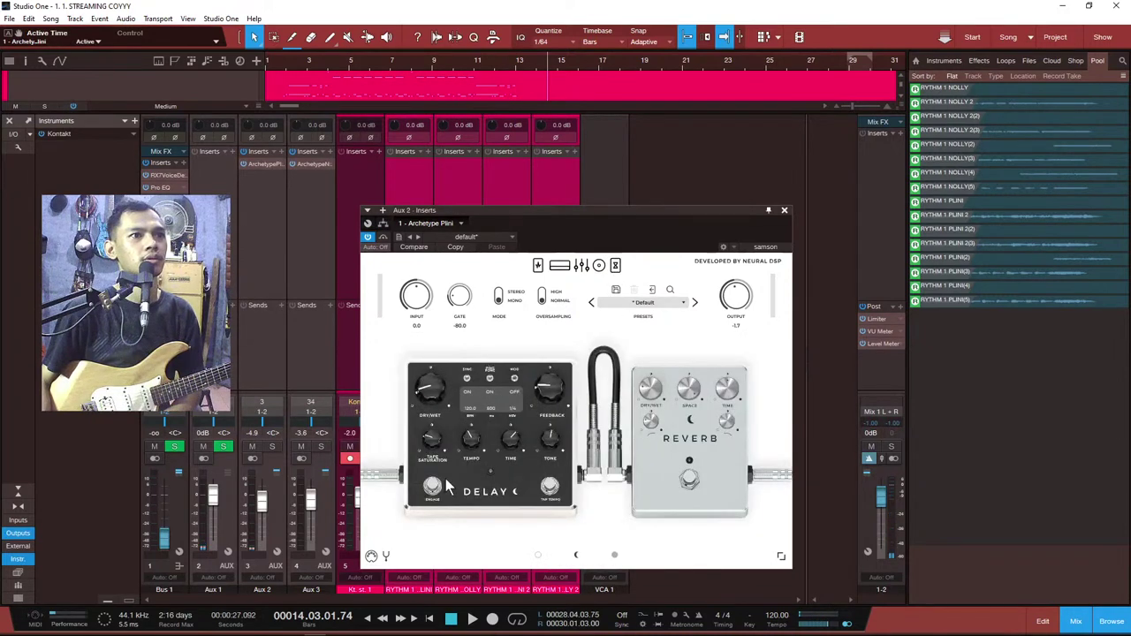
pyautogui.click(695, 477)
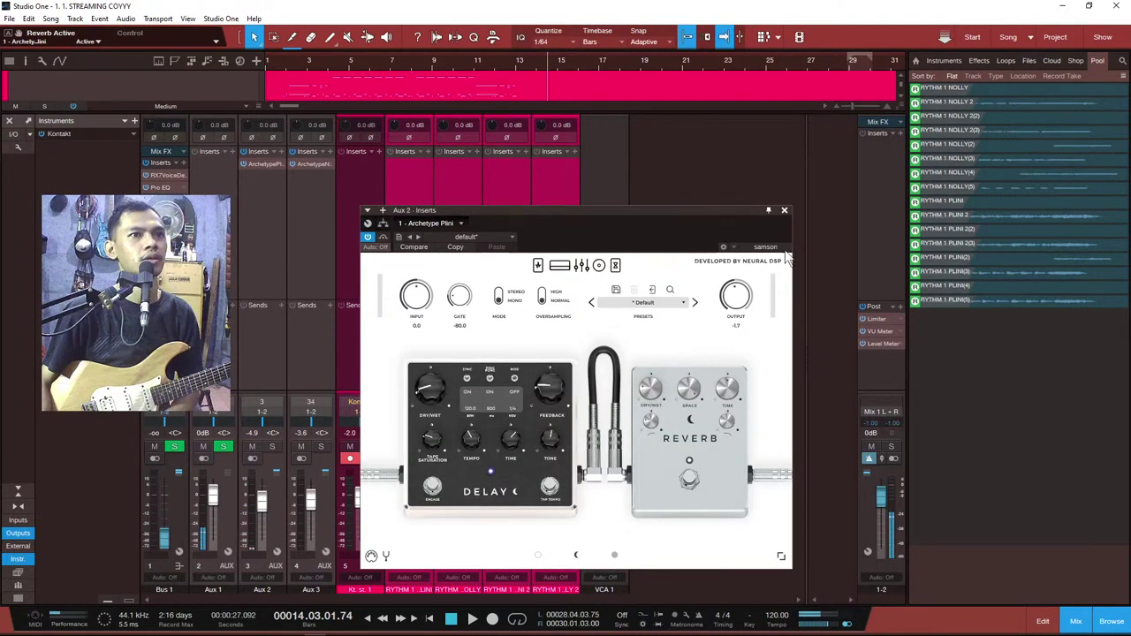
pyautogui.click(785, 211)
# Step: Mute Aux 2 and turn on the Overdrive-1 pedal in Archetype Nolly on Aux 3
pyautogui.click(253, 446)
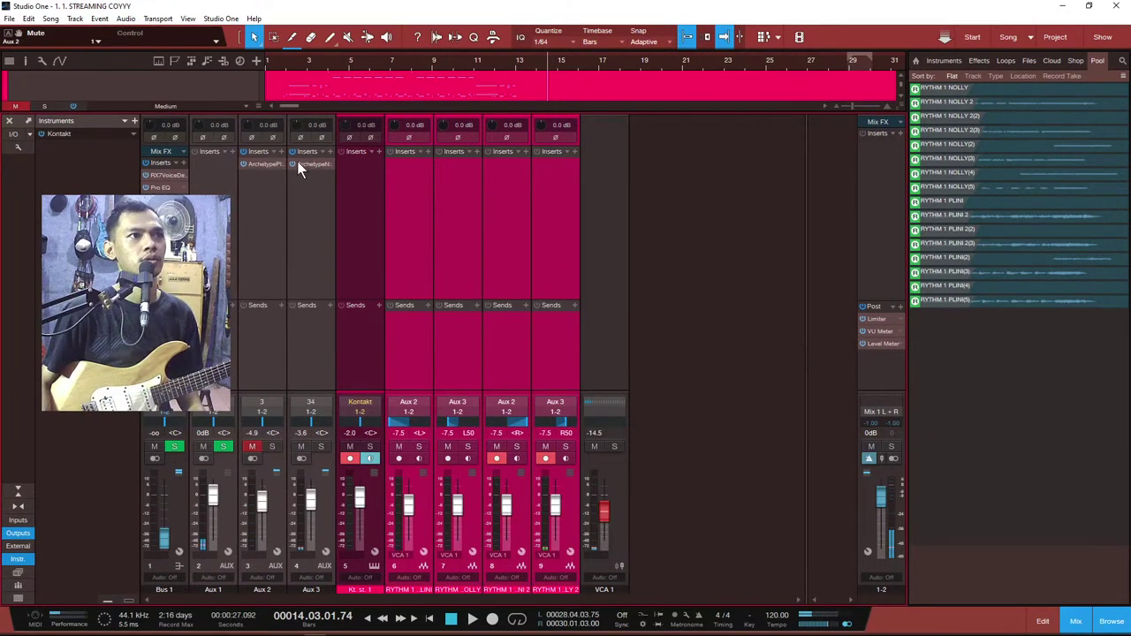
pyautogui.click(266, 161)
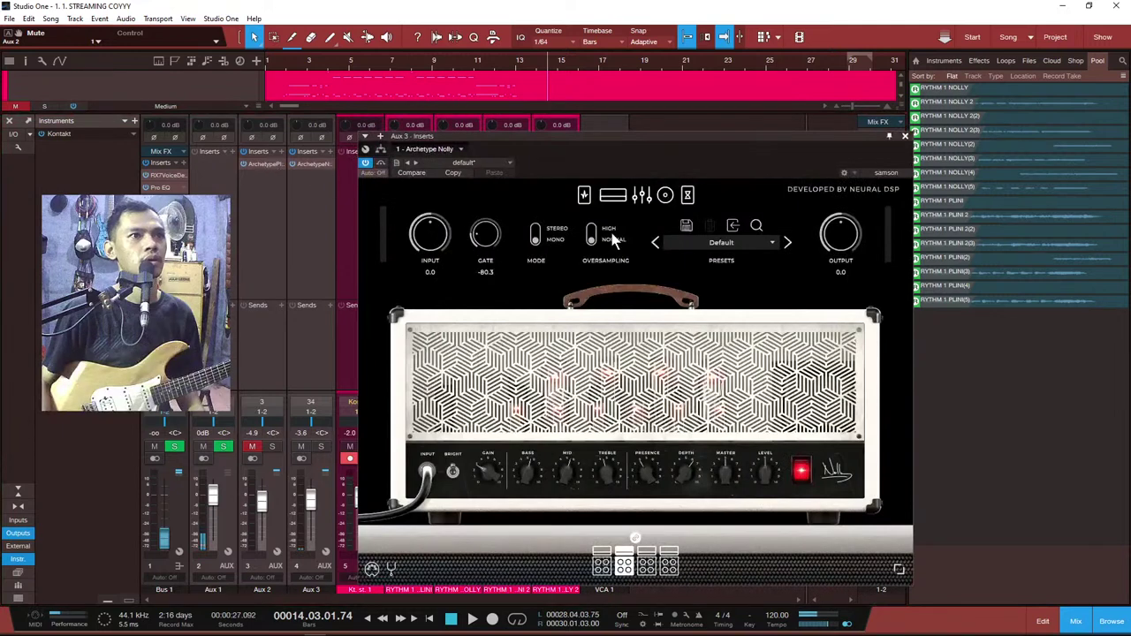
pyautogui.click(584, 195)
pyautogui.click(566, 460)
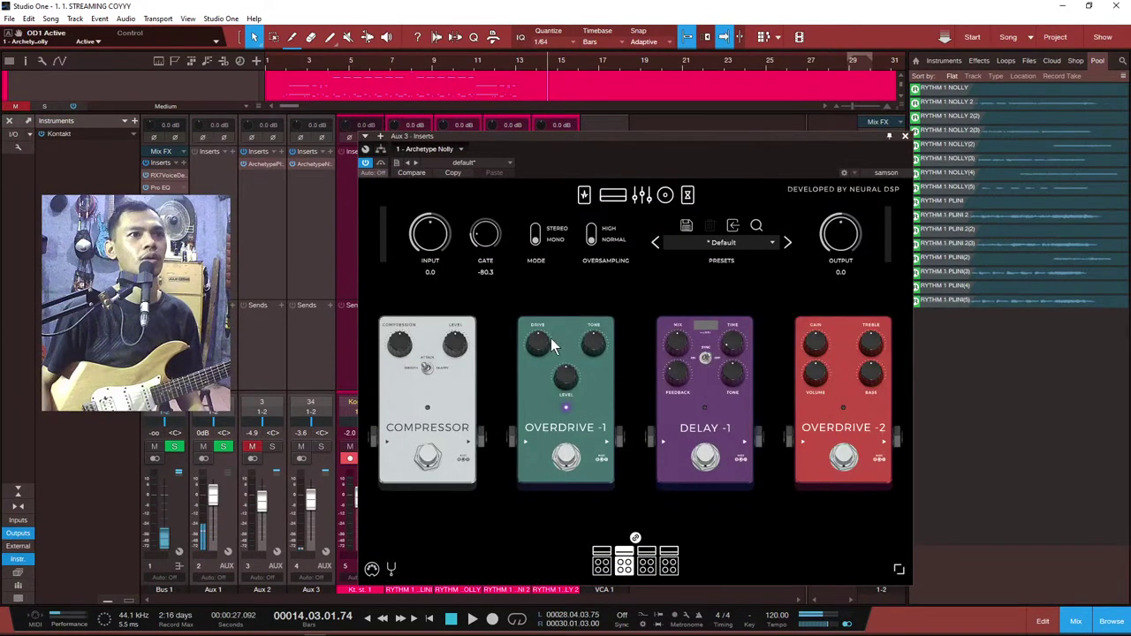
# Step: Set the Overdrive-1 drive to 0.03 in Archetype Nolly and adjust the crunch amp's master and presence
pyautogui.moveTo(537, 342); pyautogui.dragTo(554, 400)
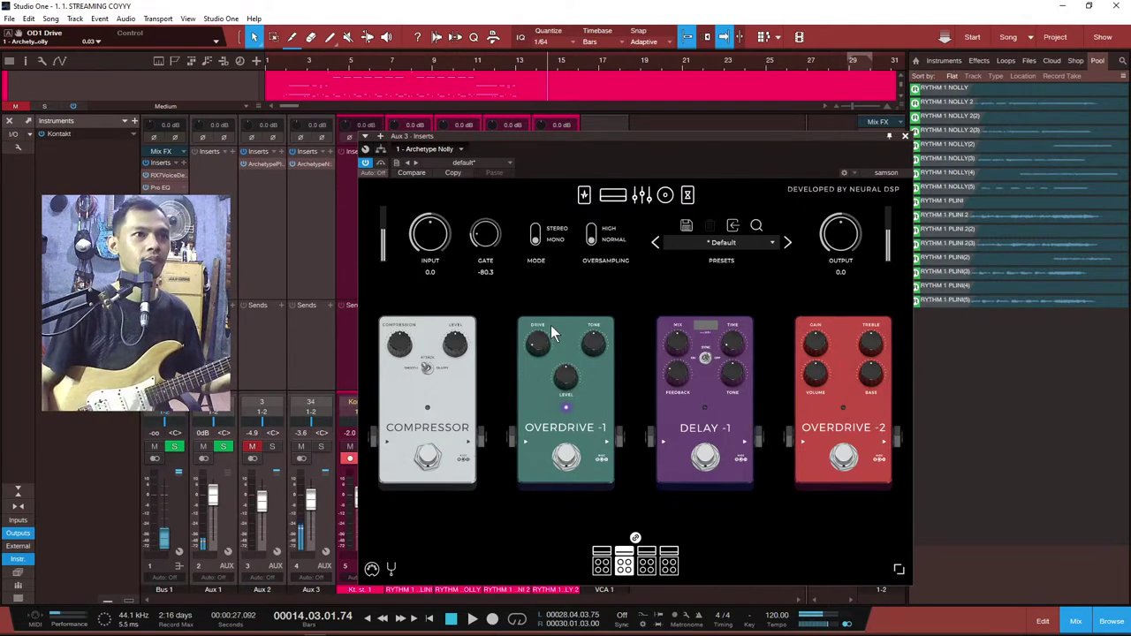
pyautogui.click(612, 195)
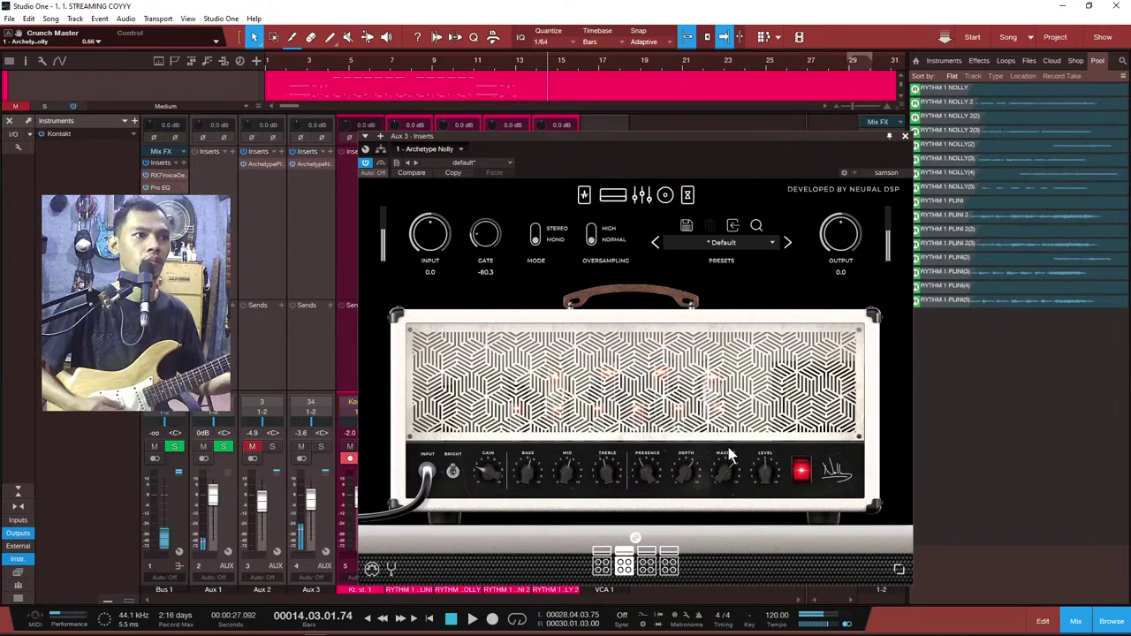
pyautogui.moveTo(728, 470); pyautogui.dragTo(728, 464)
pyautogui.click(644, 475)
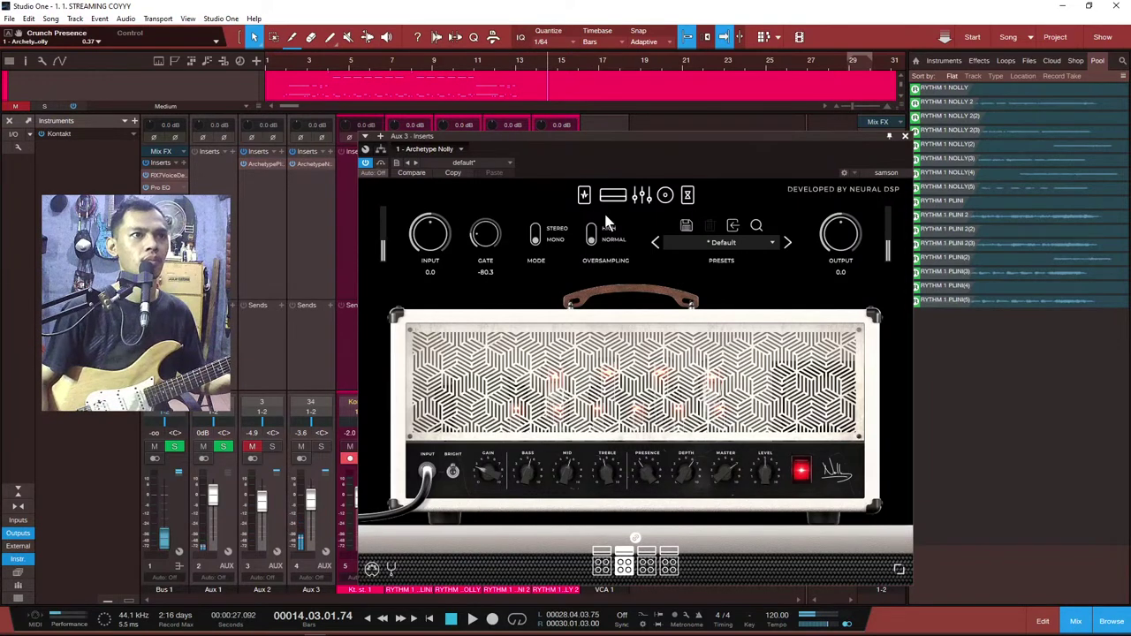
# Step: Set the Overdrive-1 level to 0.56 and the crunch amp's master to 0.73
pyautogui.click(584, 194)
pyautogui.click(535, 339)
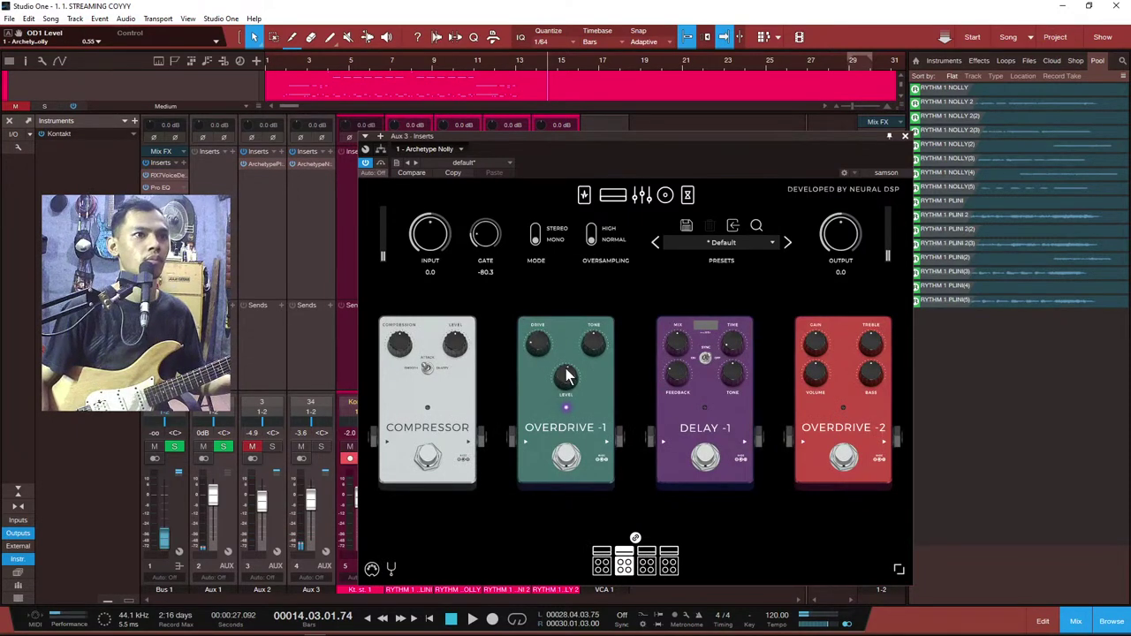
pyautogui.moveTo(566, 375); pyautogui.dragTo(583, 350)
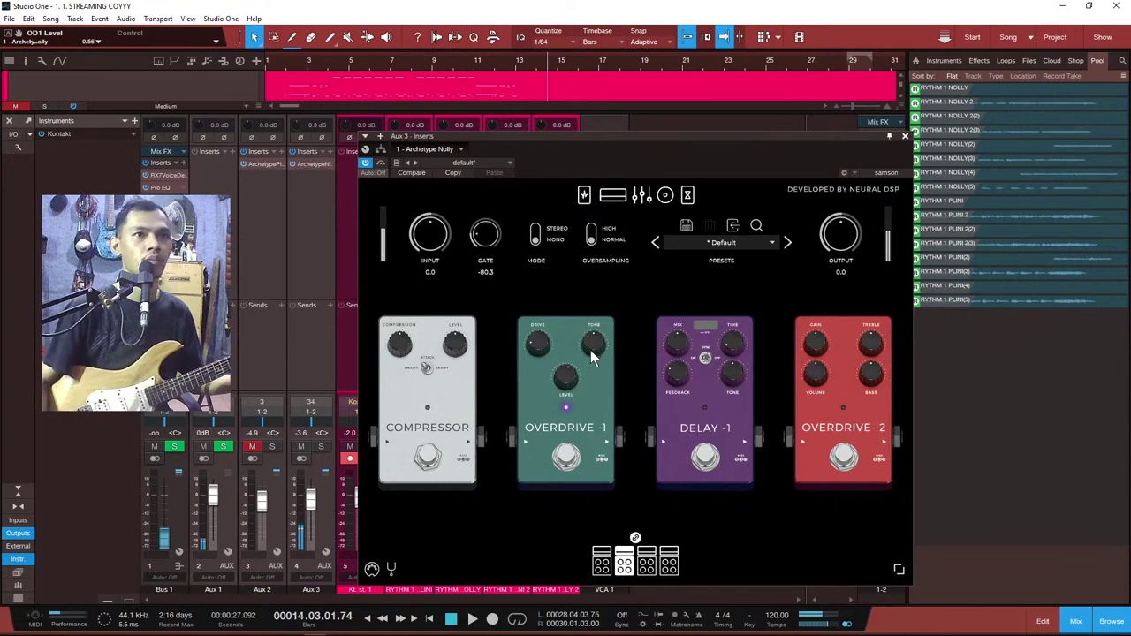
pyautogui.click(607, 202)
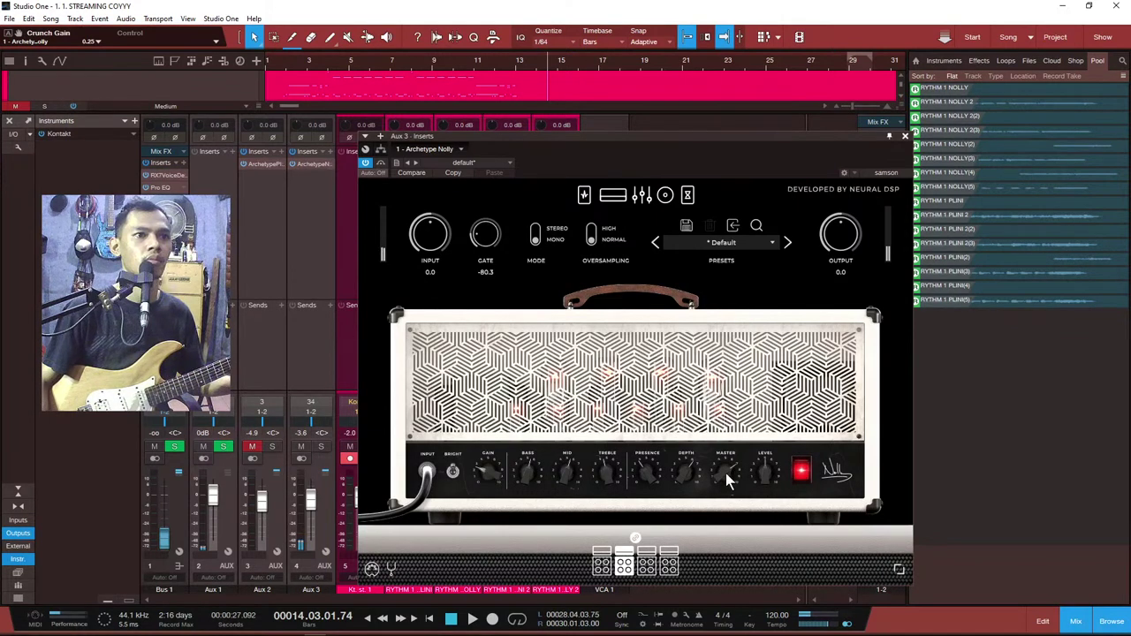
pyautogui.moveTo(725, 474)
pyautogui.mouseDown()
pyautogui.moveTo(723, 461)
pyautogui.moveTo(727, 469)
pyautogui.mouseUp()
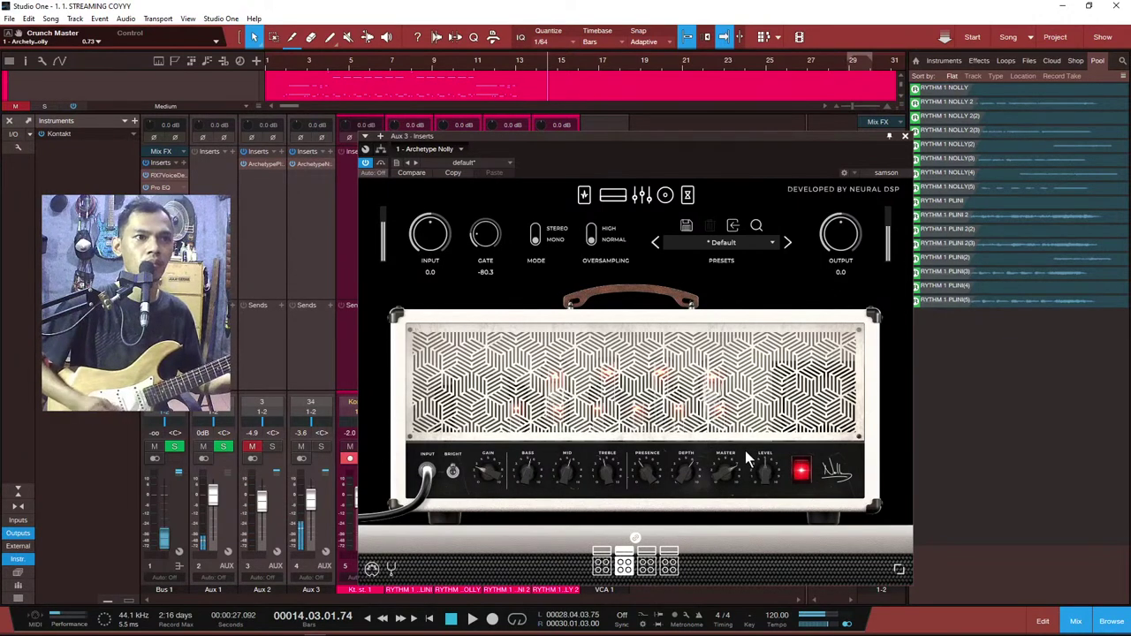
# Step: Turn on the Delay-2 pedal in Archetype Nolly with sync on and ping pong off
pyautogui.click(689, 196)
pyautogui.click(430, 473)
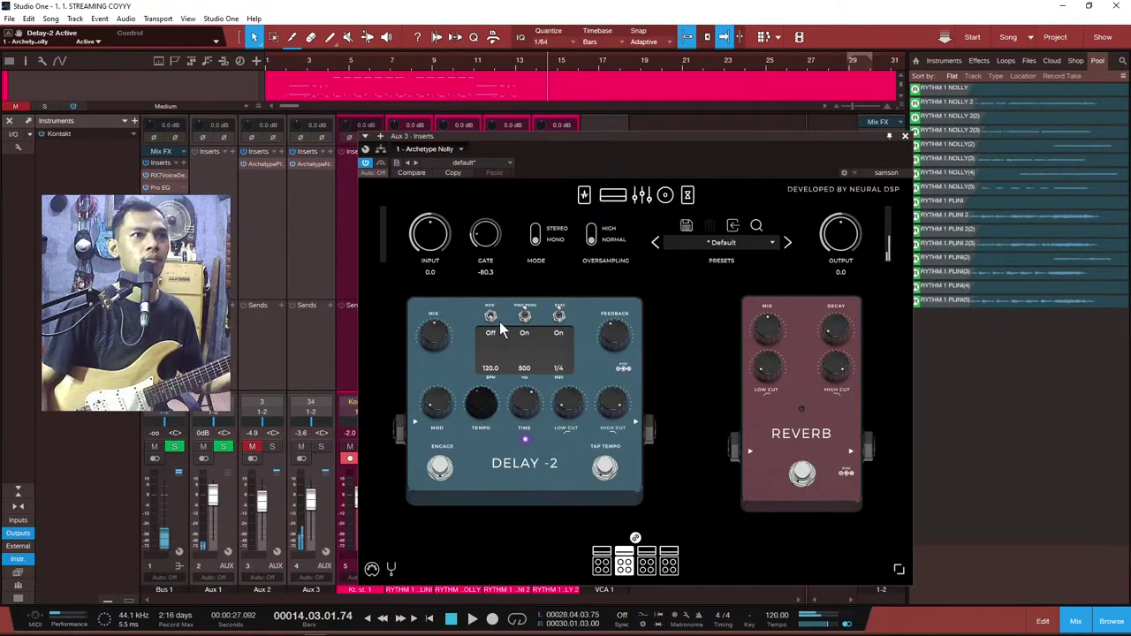
pyautogui.click(561, 319)
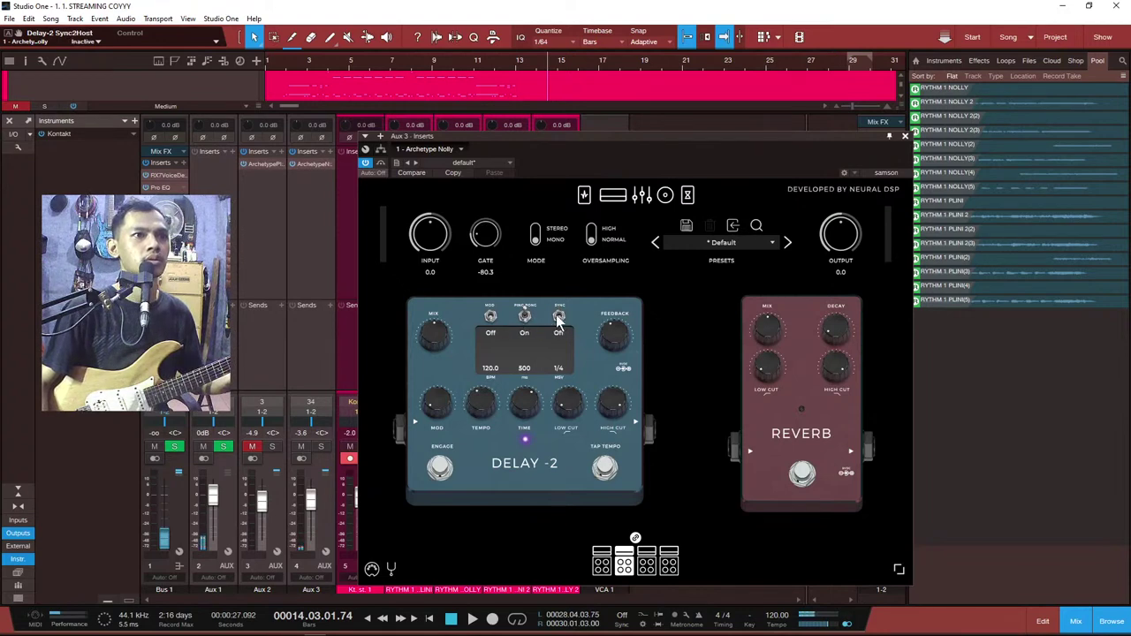
pyautogui.click(559, 318)
pyautogui.click(524, 318)
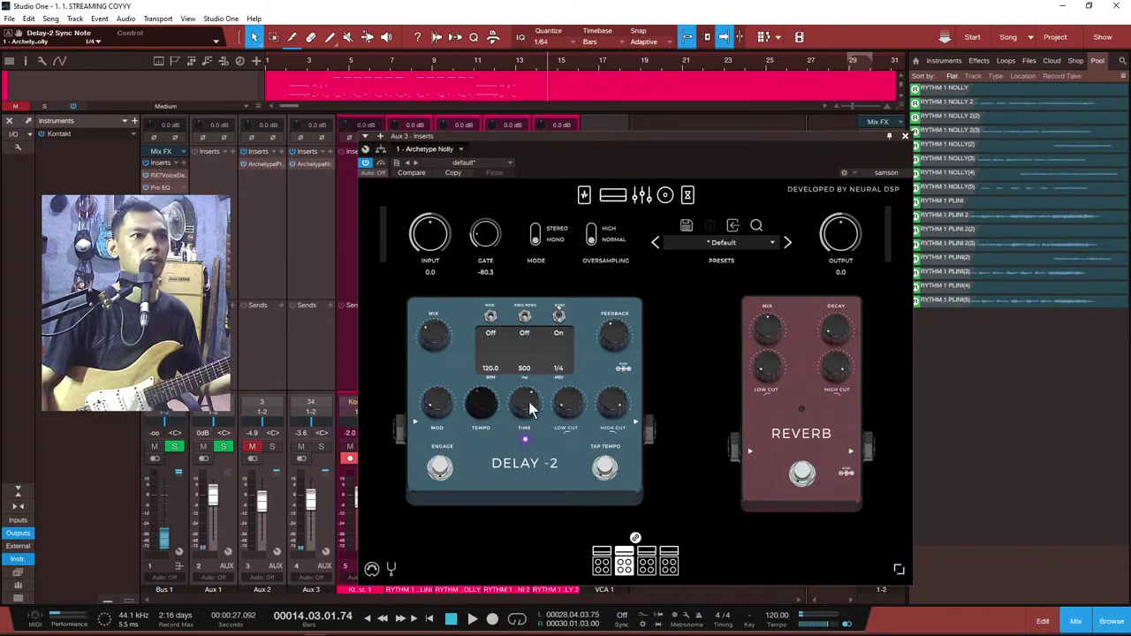
# Step: Try different synced note values for the Delay-2 time and set it to 1/4D
pyautogui.scroll(1, 528, 407)
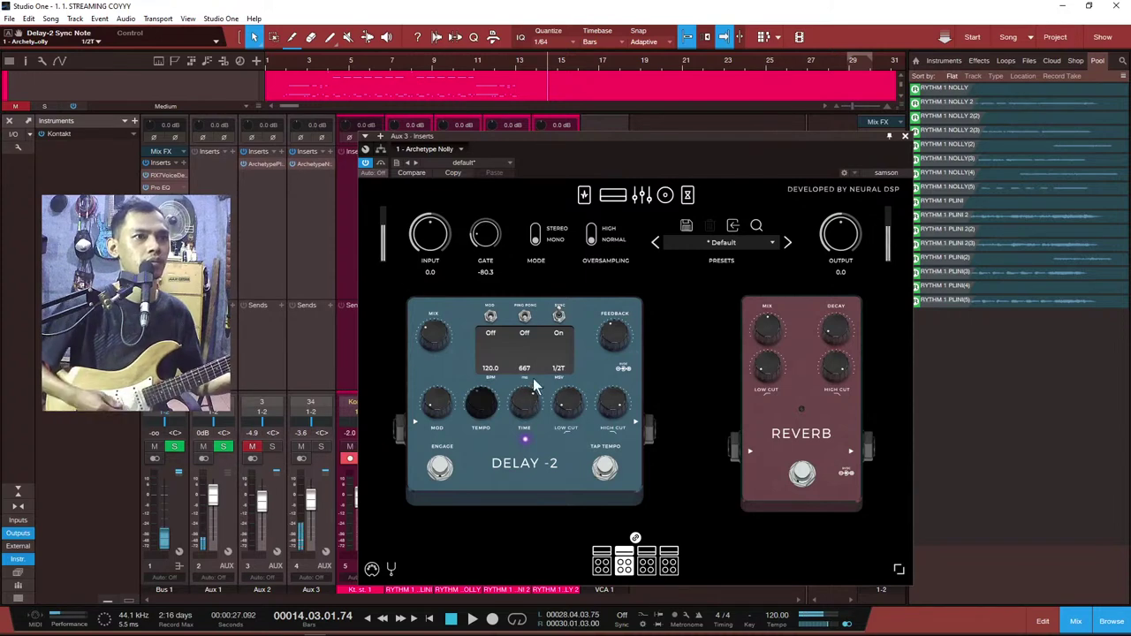
pyautogui.scroll(3, 528, 402)
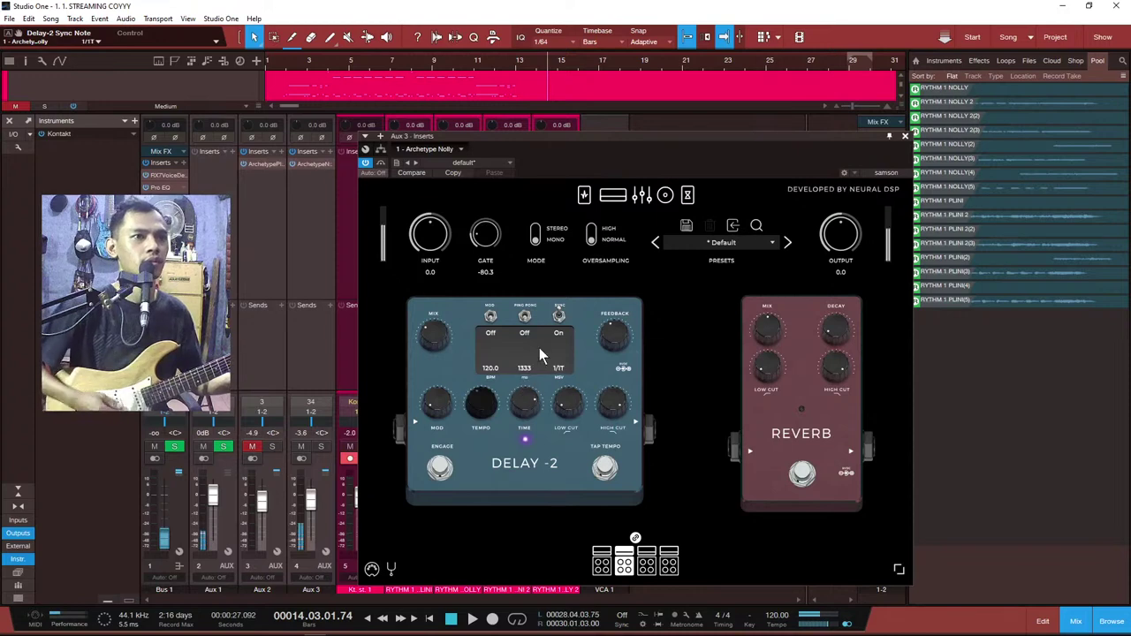
pyautogui.scroll(-2, 523, 409)
pyautogui.scroll(-1, 525, 430)
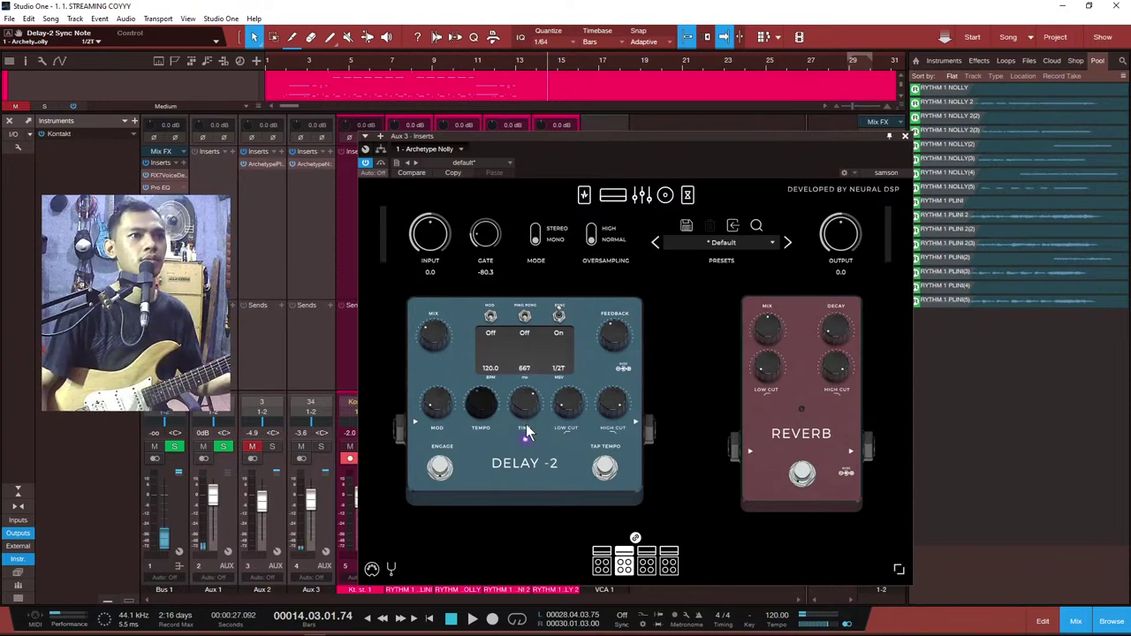
pyautogui.scroll(1, 525, 430)
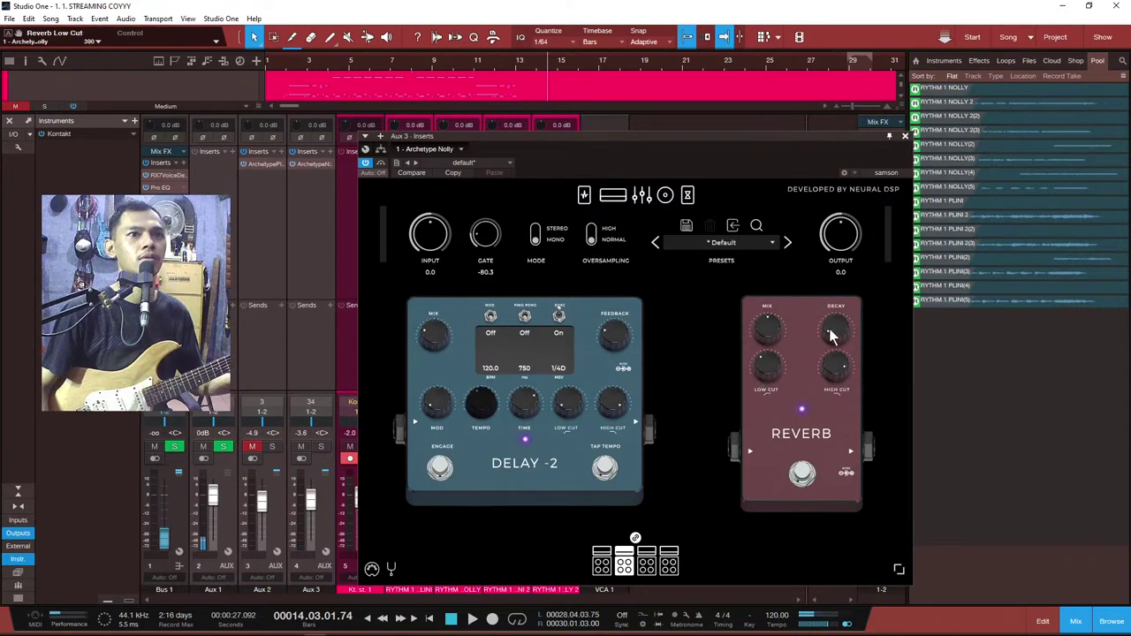
# Step: Turn on the reverb and raise its decay, and set Delay-2's low cut to 195 and high cut to 3500
pyautogui.moveTo(831, 290); pyautogui.dragTo(834, 231)
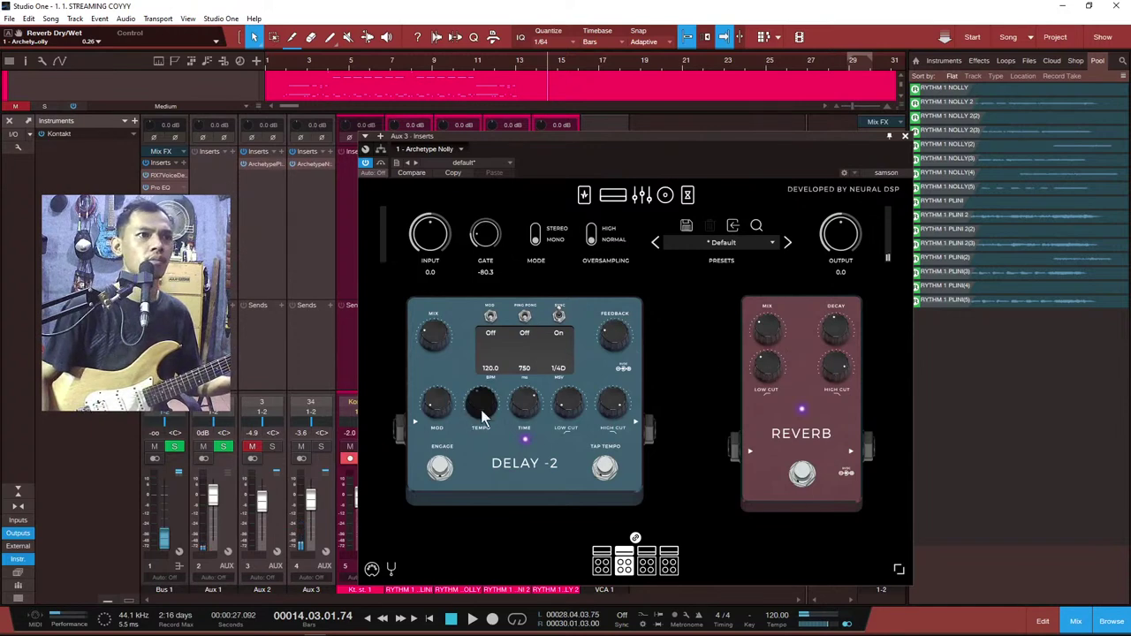
pyautogui.moveTo(572, 406); pyautogui.dragTo(571, 359)
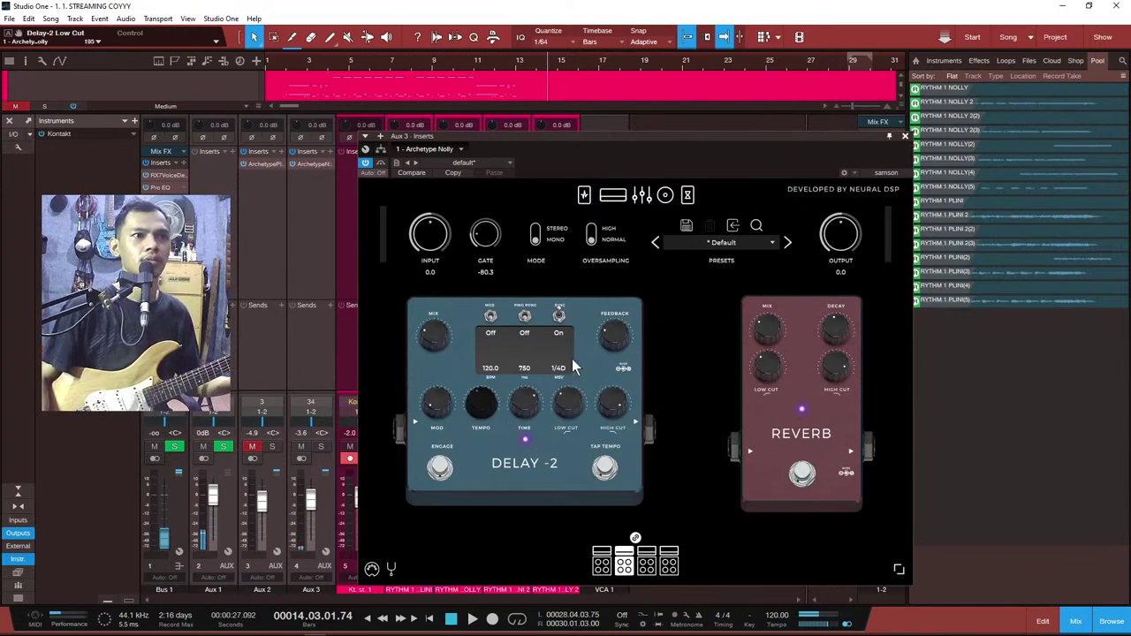
pyautogui.moveTo(618, 402); pyautogui.dragTo(618, 461)
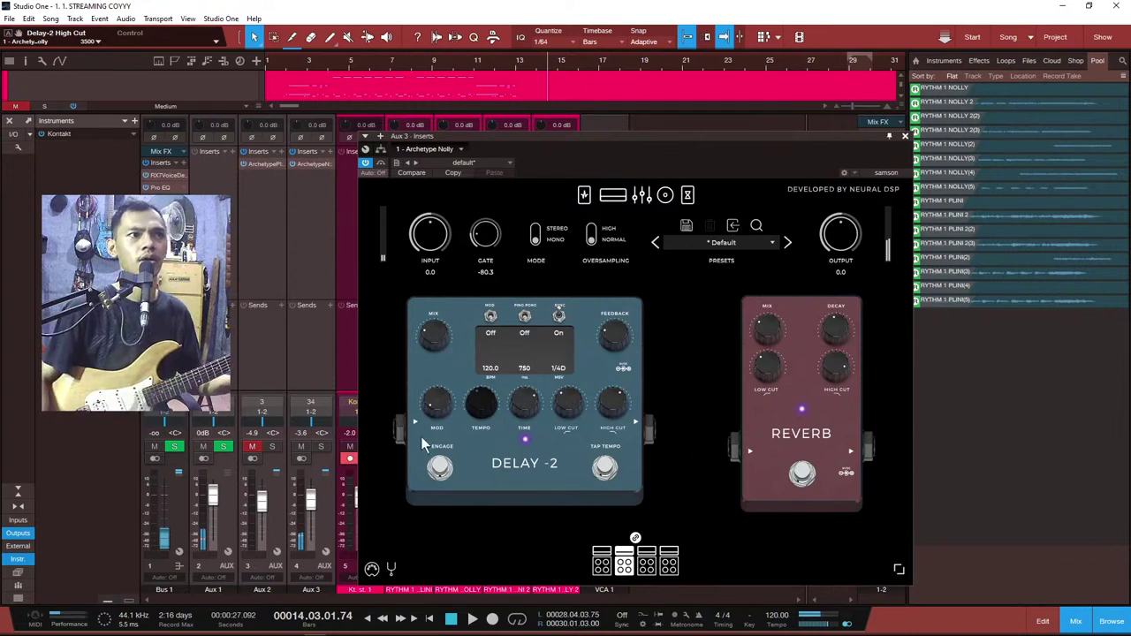
# Step: Unmute Aux 2 and Aux 3 so both amps sound together, and return from the plug-in window to the arrangement
pyautogui.click(251, 451)
pyautogui.click(252, 448)
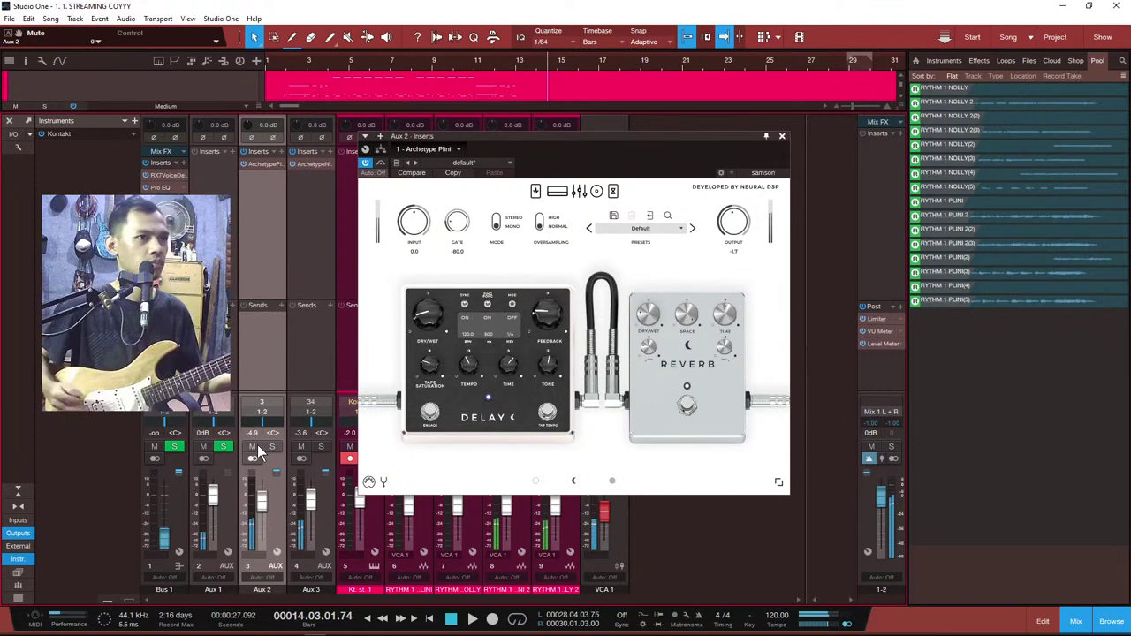
pyautogui.click(302, 447)
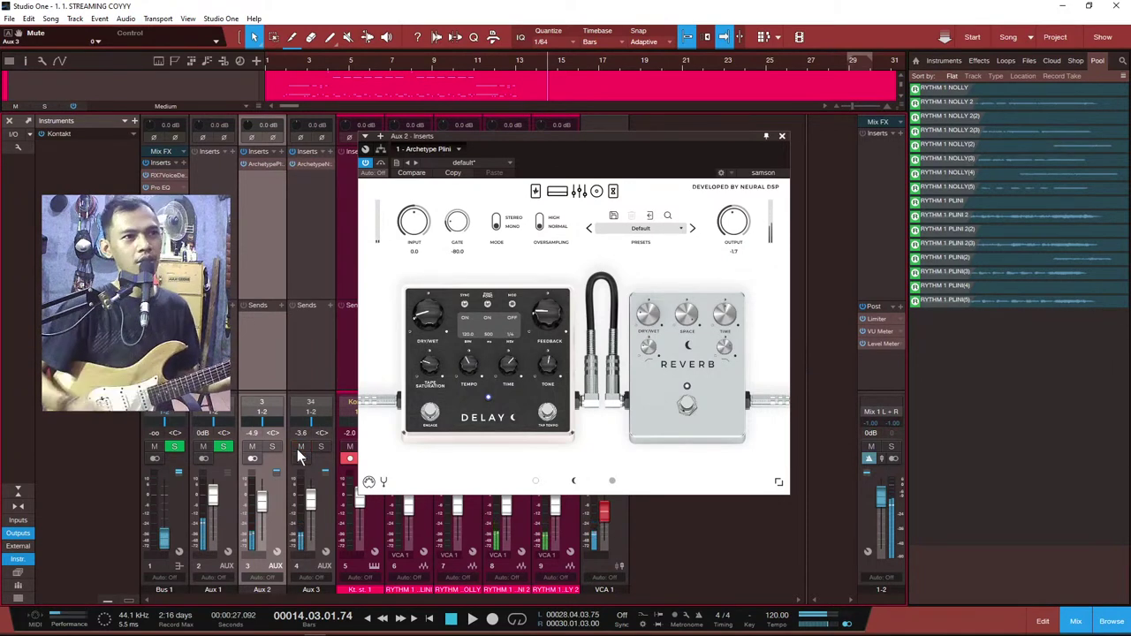
pyautogui.click(782, 137)
pyautogui.press('F3')
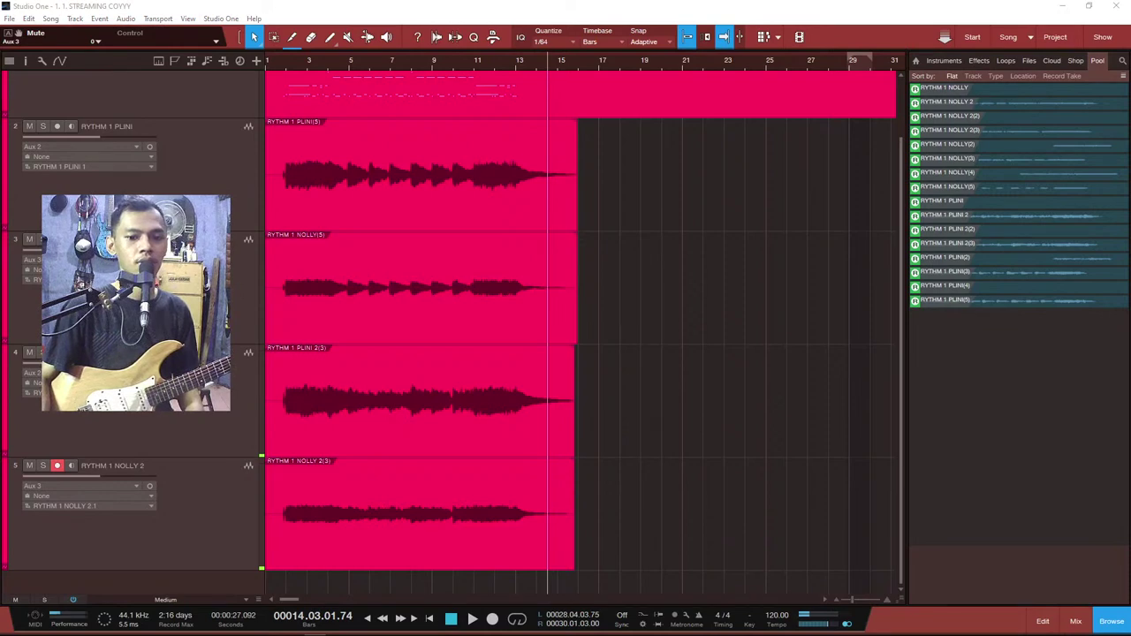
# Step: Add two stereo audio tracks named MELODY with their inputs assigned in ascending order from Aux 2
pyautogui.write('t')
pyautogui.write('MELODY')
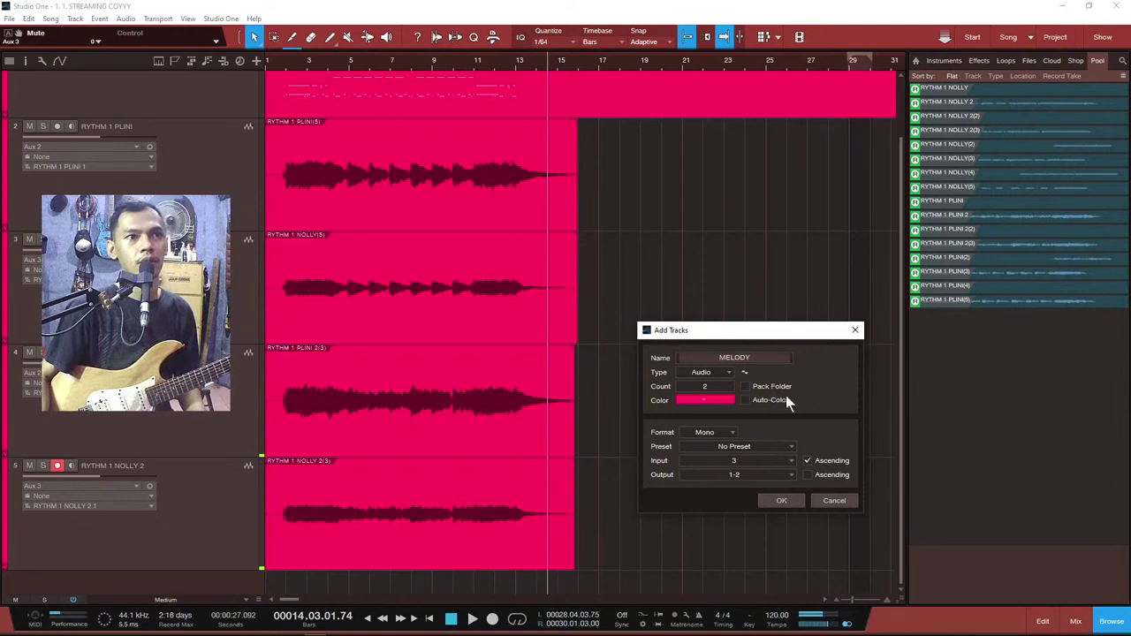
pyautogui.click(749, 458)
pyautogui.click(749, 458)
pyautogui.click(782, 461)
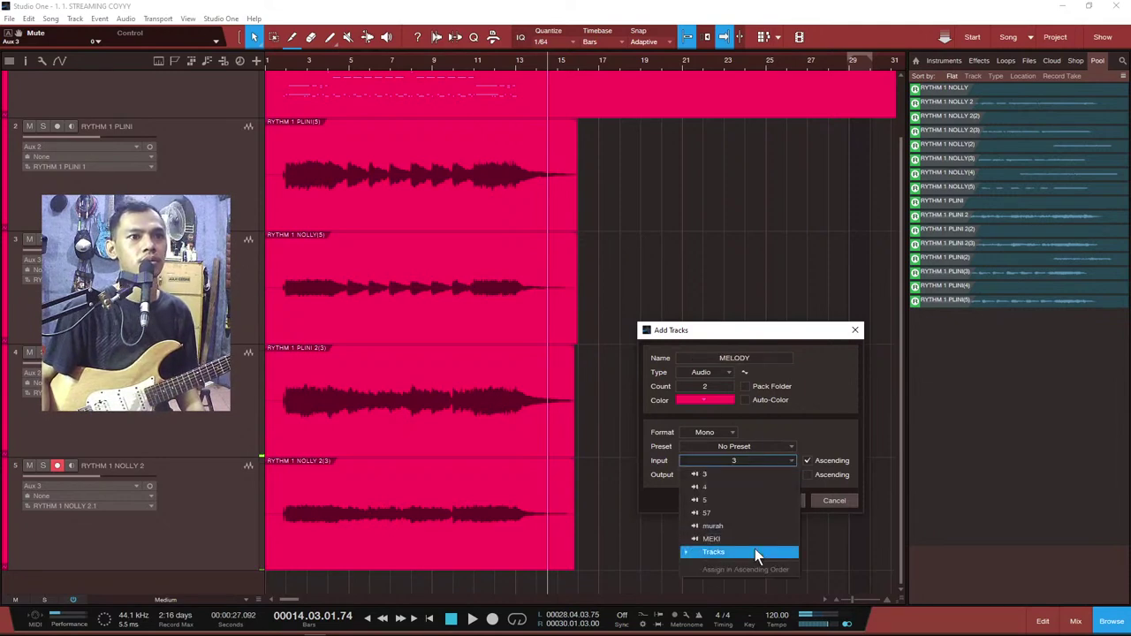
pyautogui.click(768, 447)
pyautogui.click(690, 433)
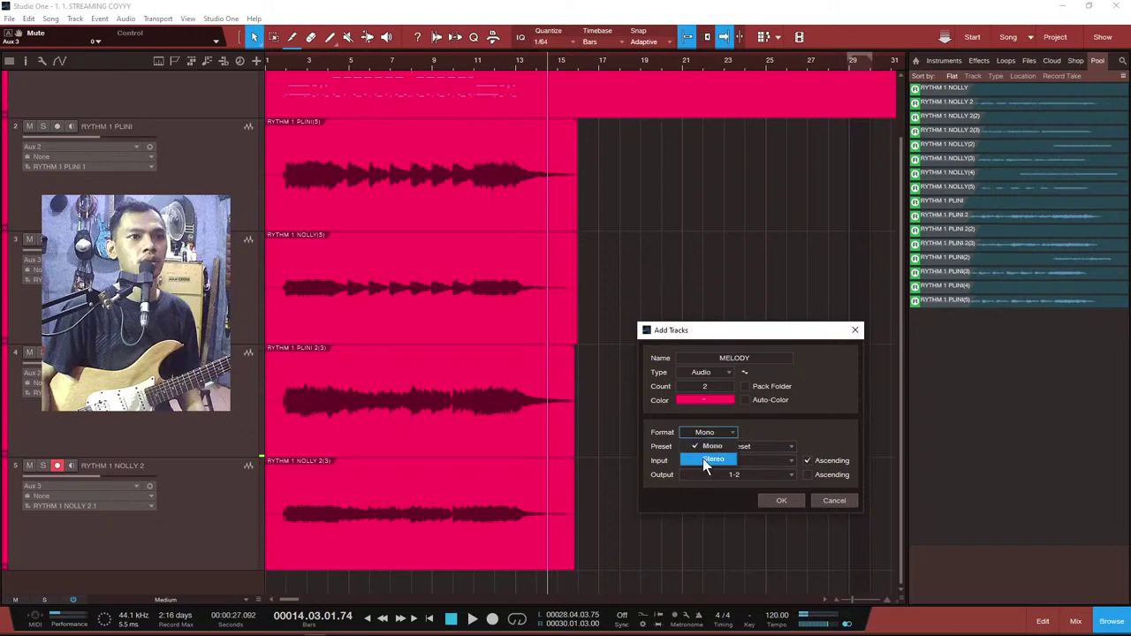
pyautogui.click(751, 459)
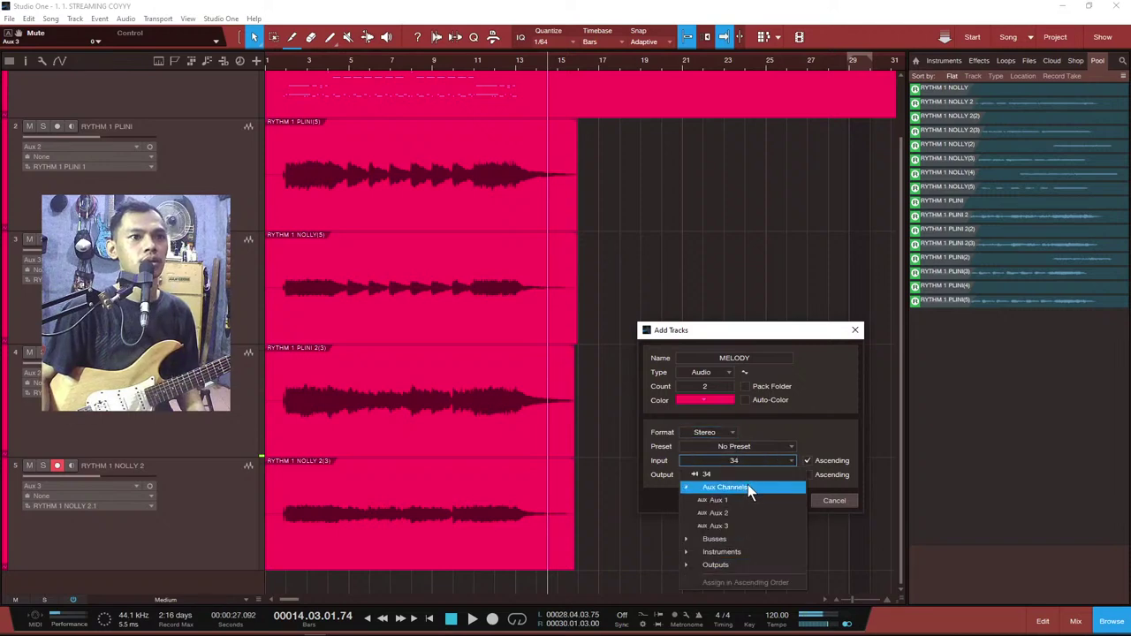
pyautogui.click(740, 513)
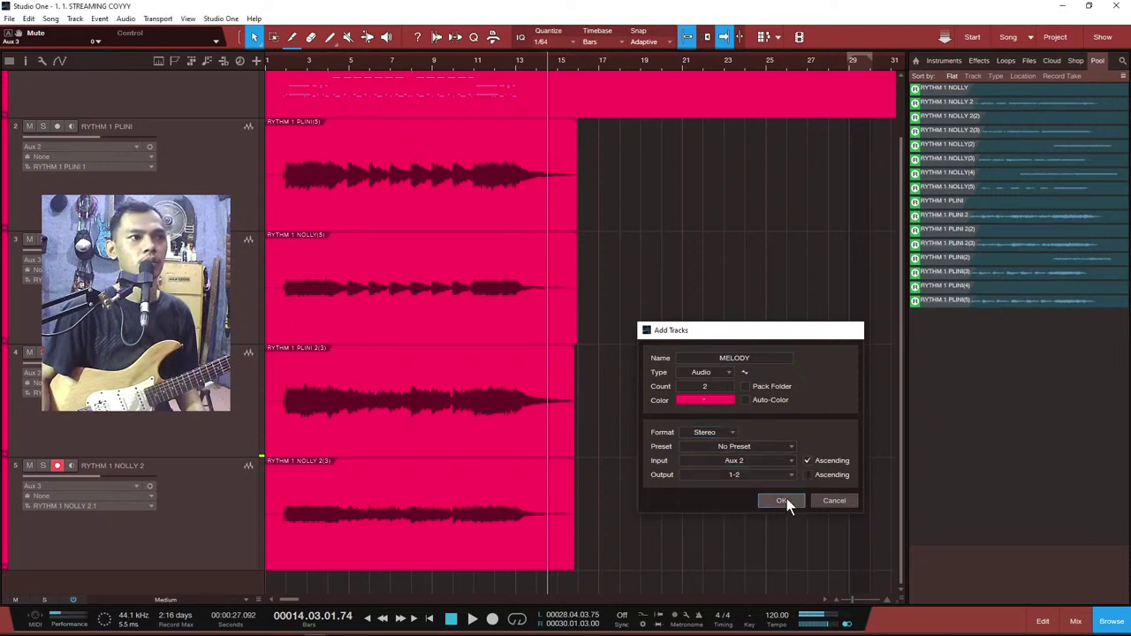
pyautogui.click(786, 499)
# Step: Arm the two MELODY tracks for recording, return to the song start, and disarm the RYTHM 1 PLINI 2 track
pyautogui.click(56, 465)
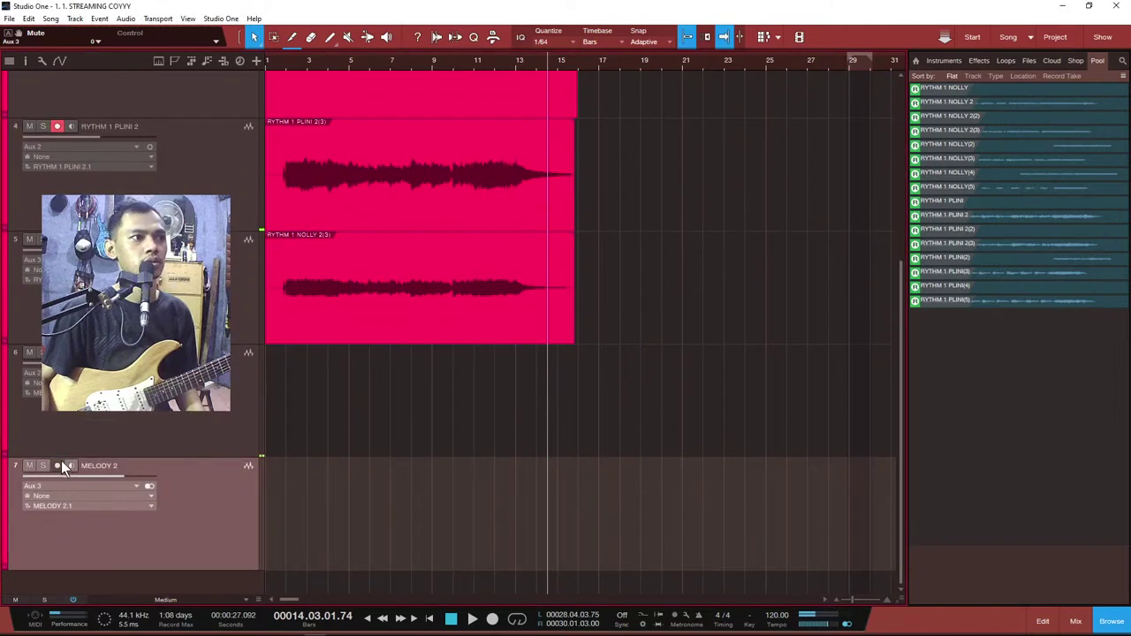
pyautogui.click(75, 464)
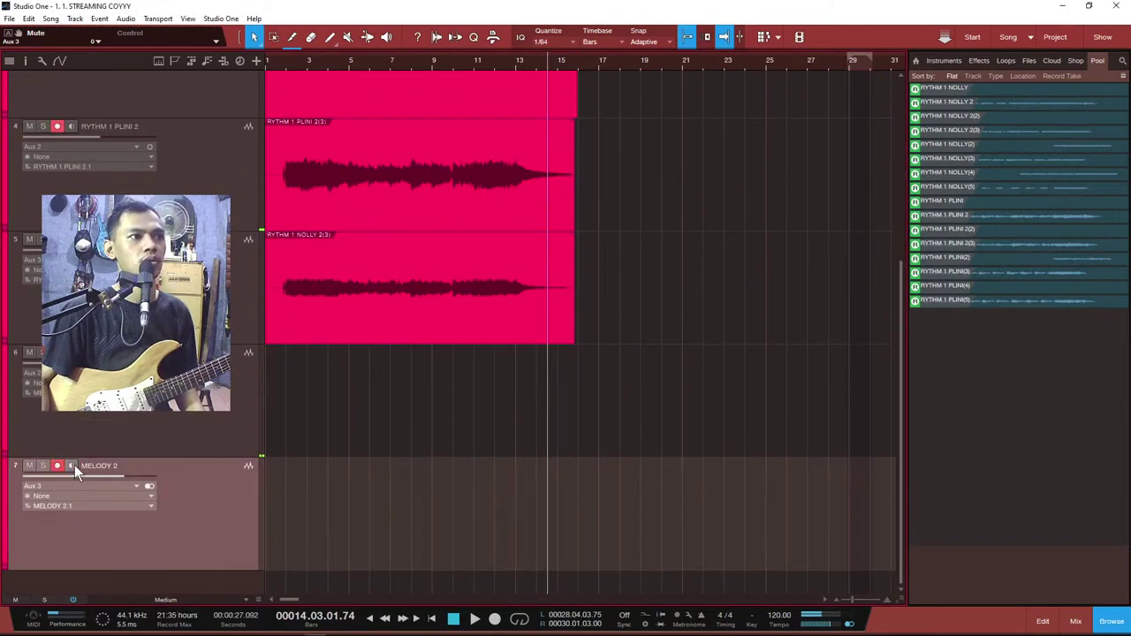
pyautogui.press(',')
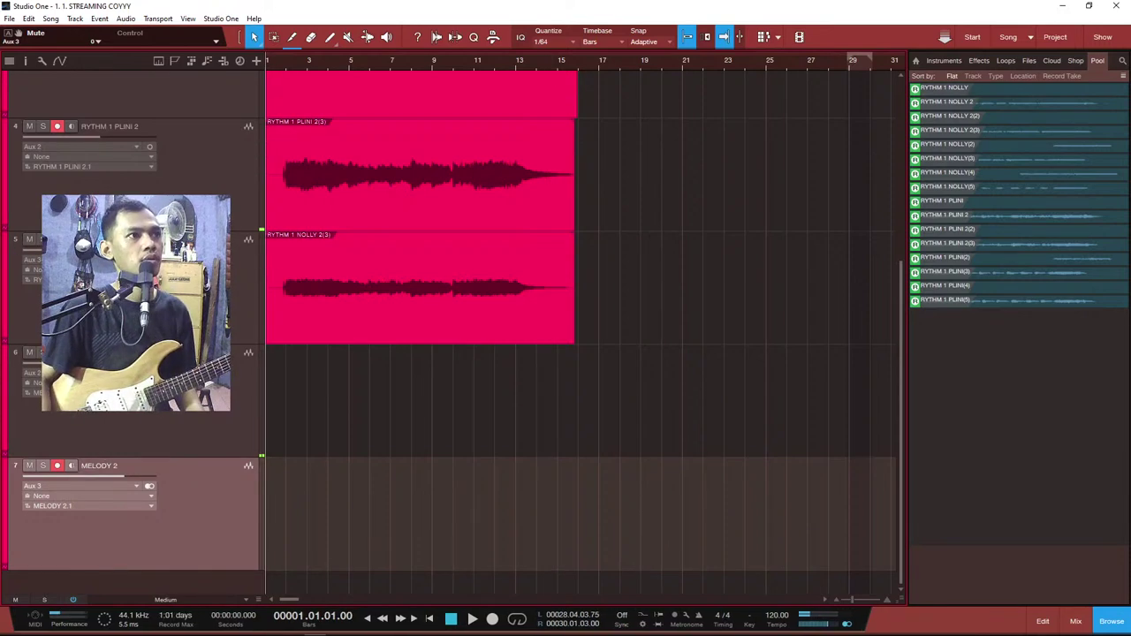
pyautogui.click(57, 127)
# Step: Reduce the track height to Normal and record the melody guitar on both MELODY tracks from bar 1 to bar 15
pyautogui.scroll(3, 309, 236)
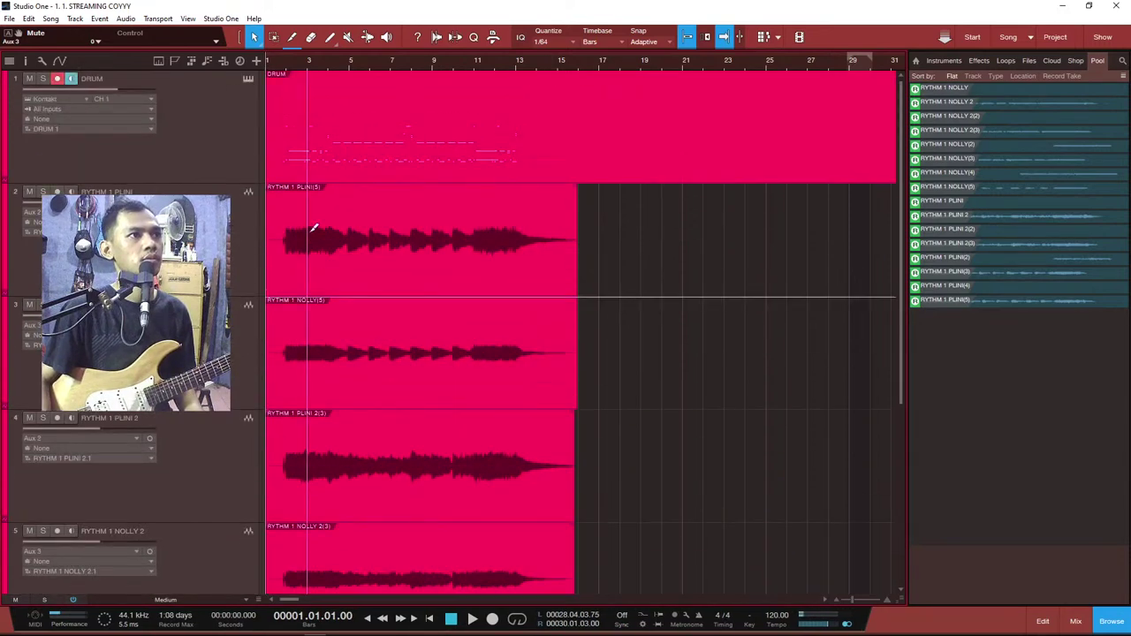
pyautogui.scroll(-2, 312, 228)
pyautogui.press('KP_Multiply')
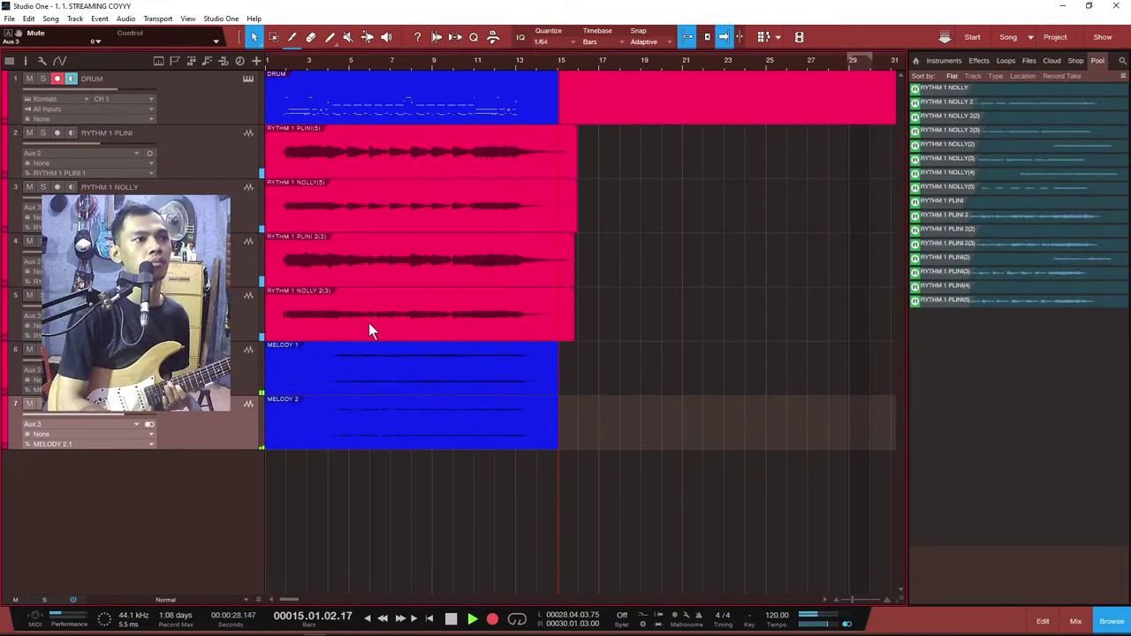
pyautogui.press('space')
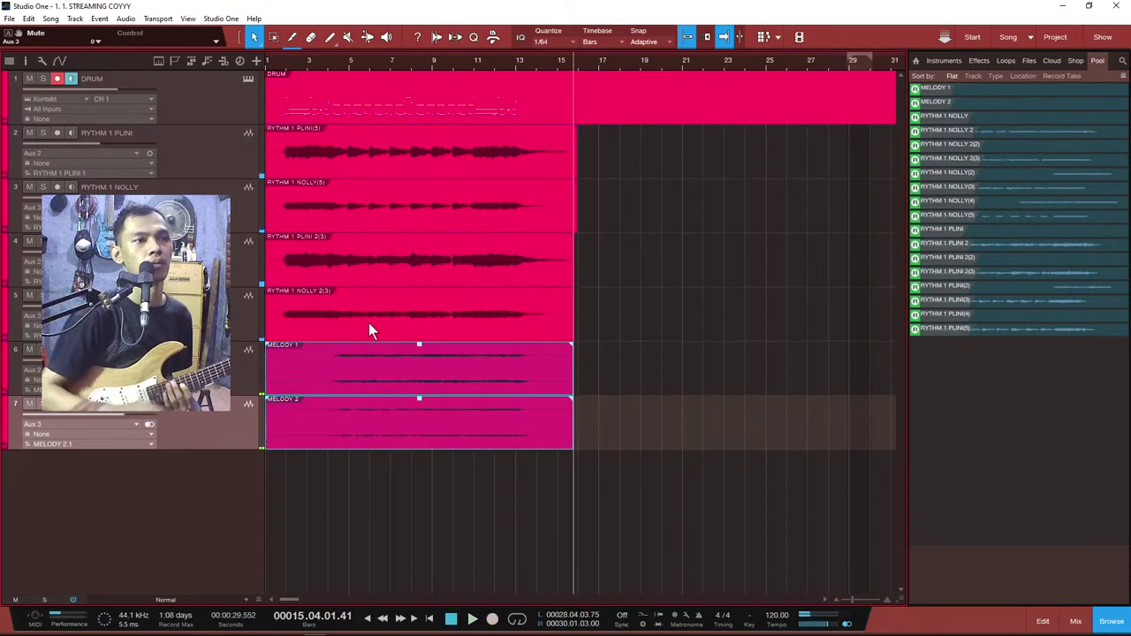
# Step: Disarm and select both MELODY channels in the mixer, and play the song back from about bar 2
pyautogui.press('F3')
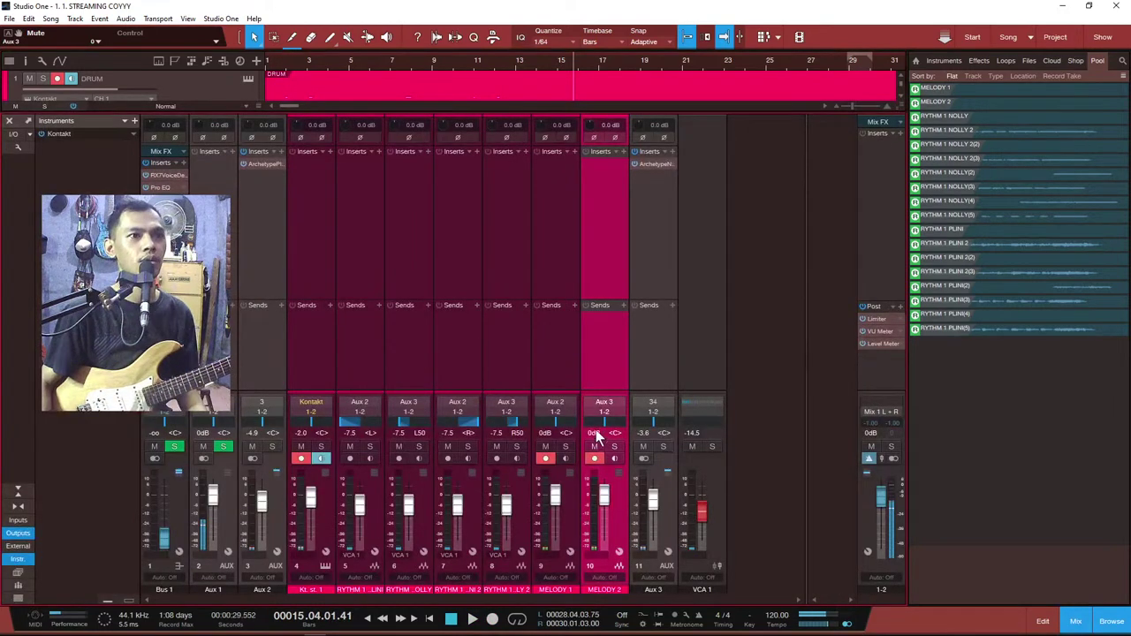
pyautogui.click(546, 343)
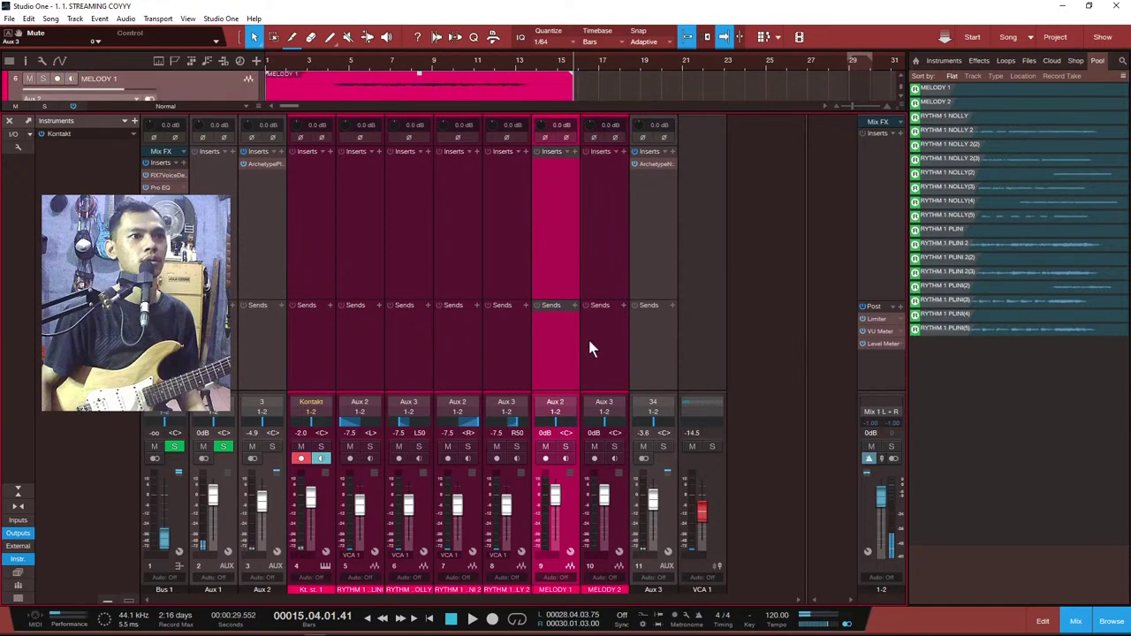
pyautogui.keyDown('shift'); pyautogui.click(594, 340); pyautogui.keyUp('shift')
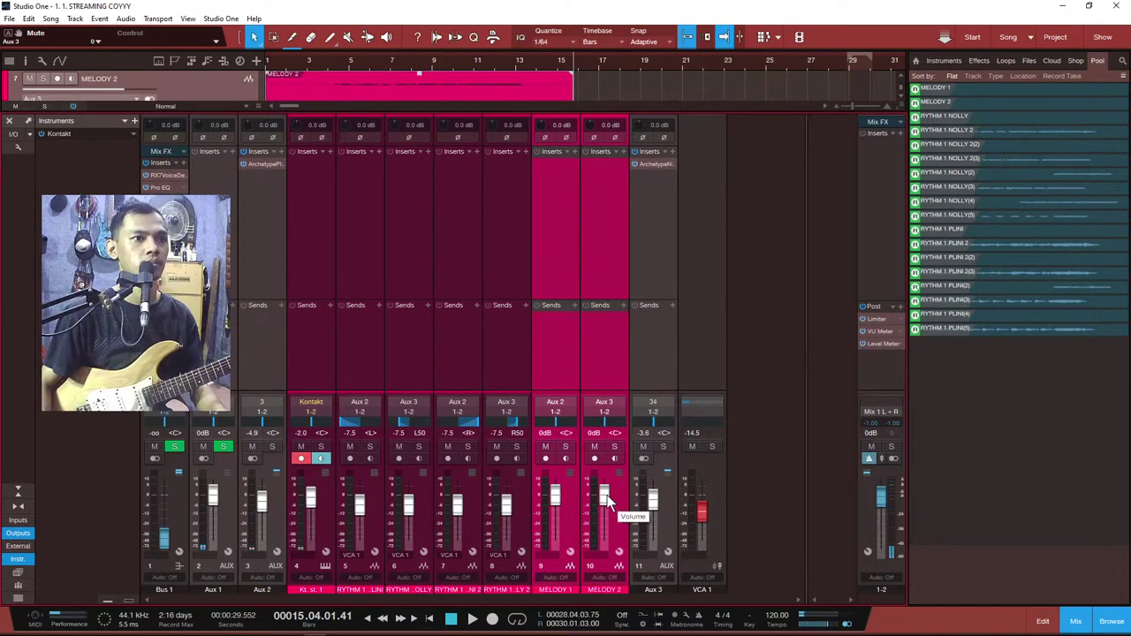
pyautogui.press('F3')
pyautogui.press('space')
pyautogui.click(293, 60)
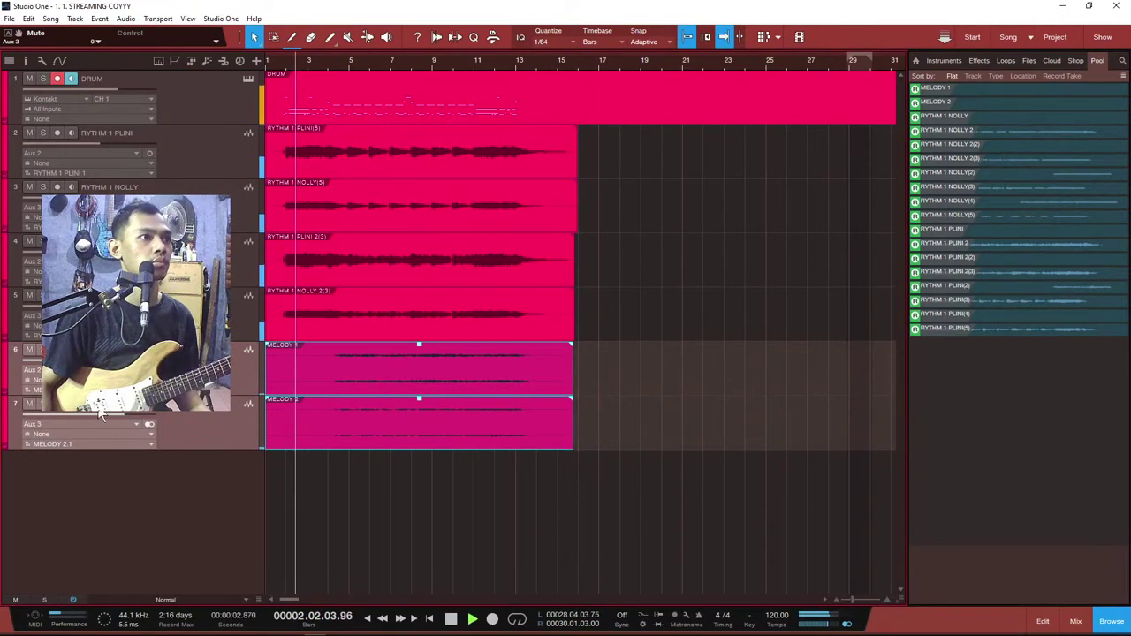
# Step: Balance the melody guitars during playback by setting MELODY 1 to -2.9 dB and MELODY 2 to -6.1 dB, and stop playback
pyautogui.moveTo(79, 414); pyautogui.dragTo(110, 627)
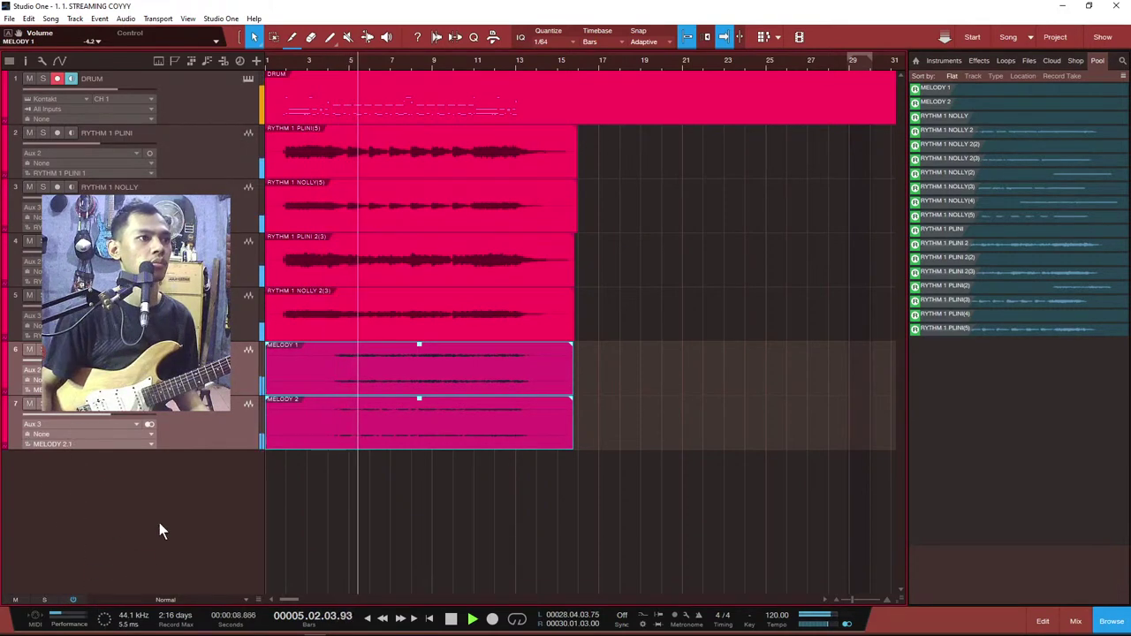
pyautogui.moveTo(115, 415)
pyautogui.mouseDown()
pyautogui.moveTo(94, 412)
pyautogui.moveTo(106, 415)
pyautogui.mouseUp()
pyautogui.click(122, 359)
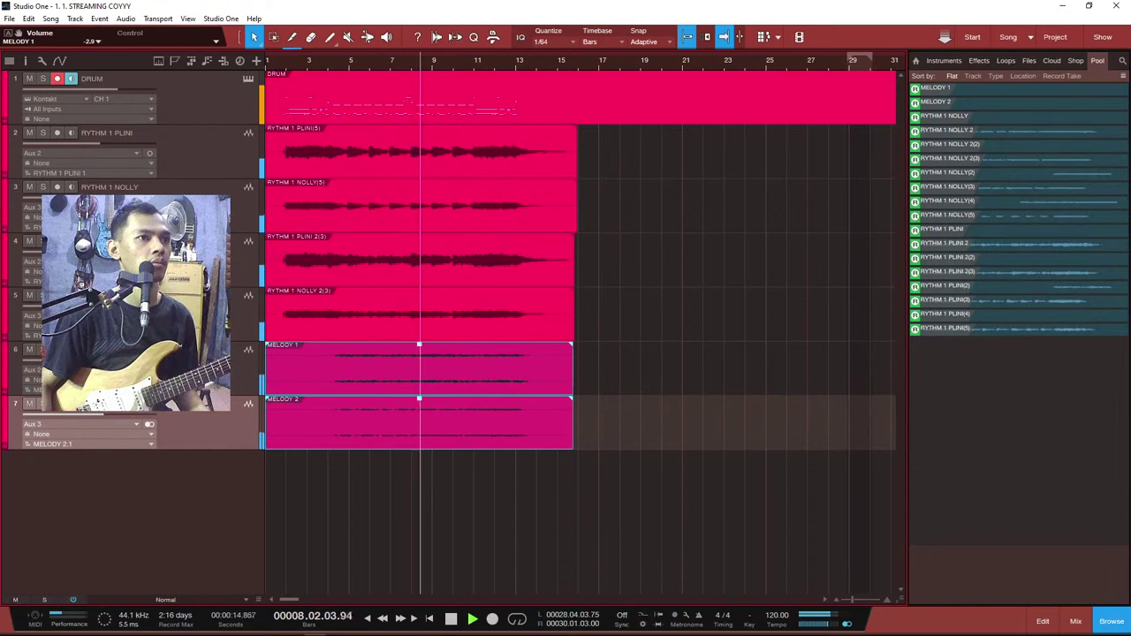
pyautogui.click(120, 359)
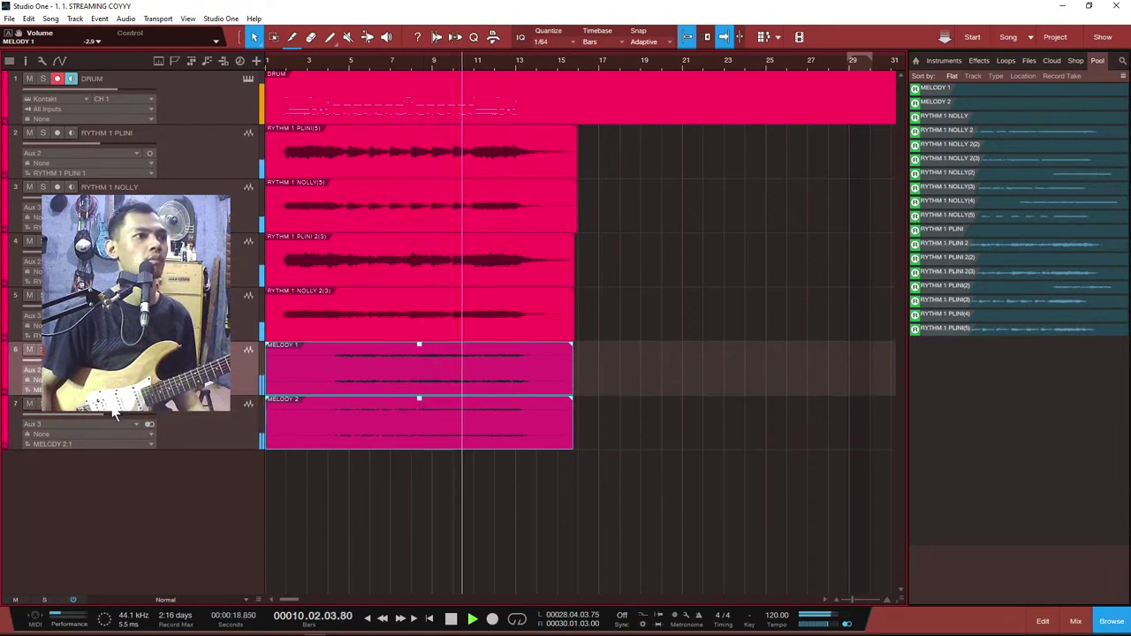
pyautogui.moveTo(100, 418)
pyautogui.mouseDown()
pyautogui.moveTo(207, 418)
pyautogui.moveTo(102, 413)
pyautogui.mouseUp()
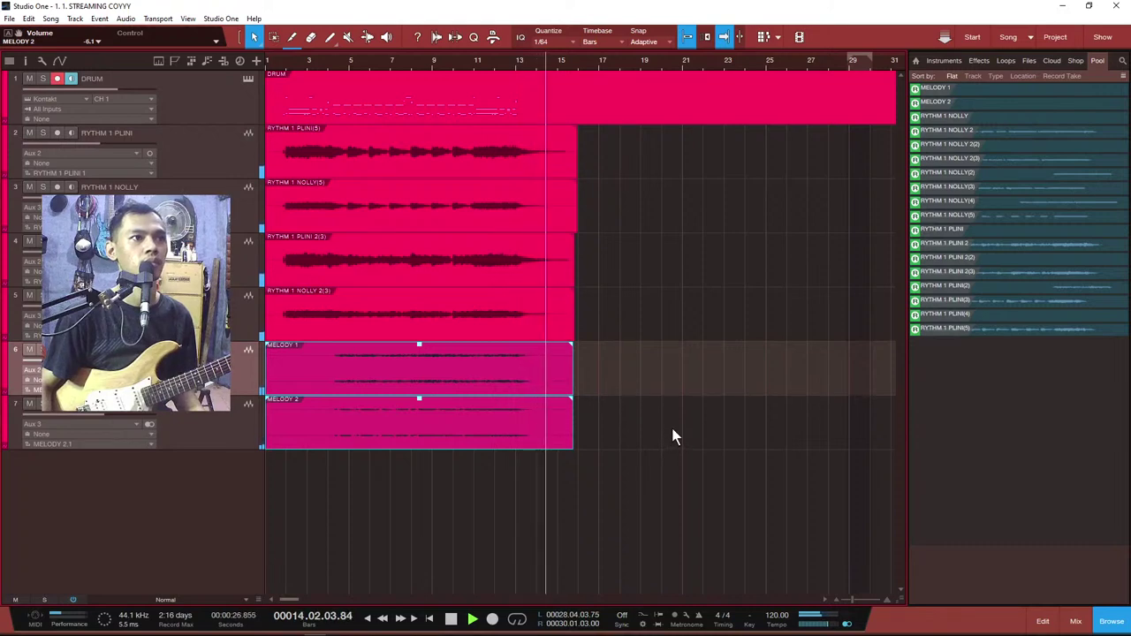
pyautogui.press('space')
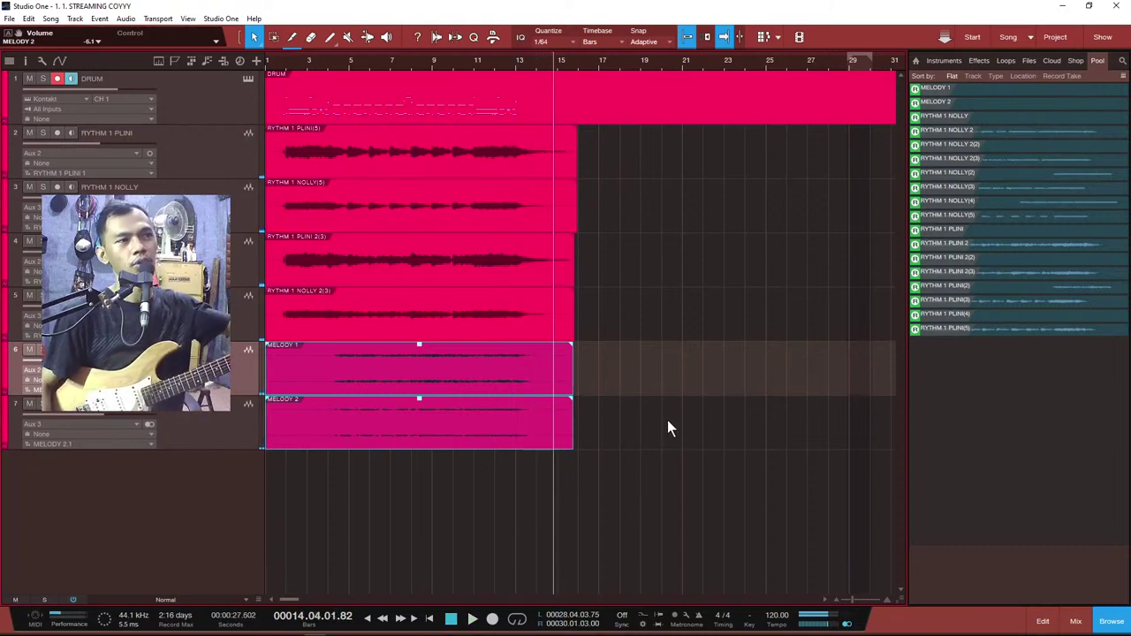
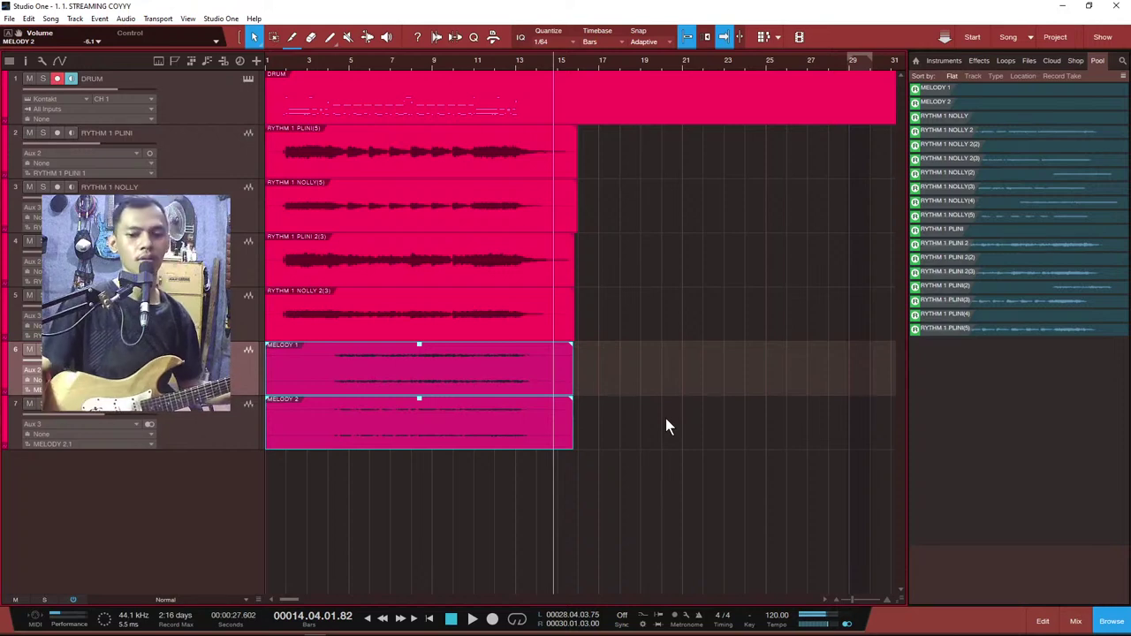
# Step: Move the Aux 3 channel beside Aux 2 in the mixer and toggle their mutes to compare the two amps
pyautogui.press('F3')
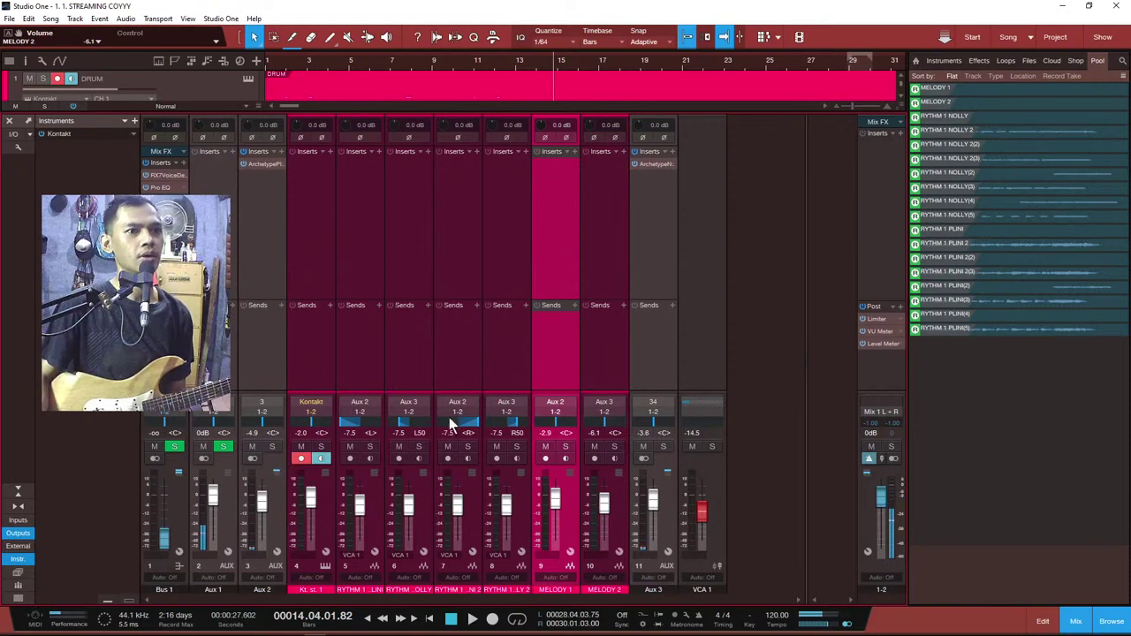
pyautogui.moveTo(662, 284); pyautogui.dragTo(355, 309)
pyautogui.click(301, 447)
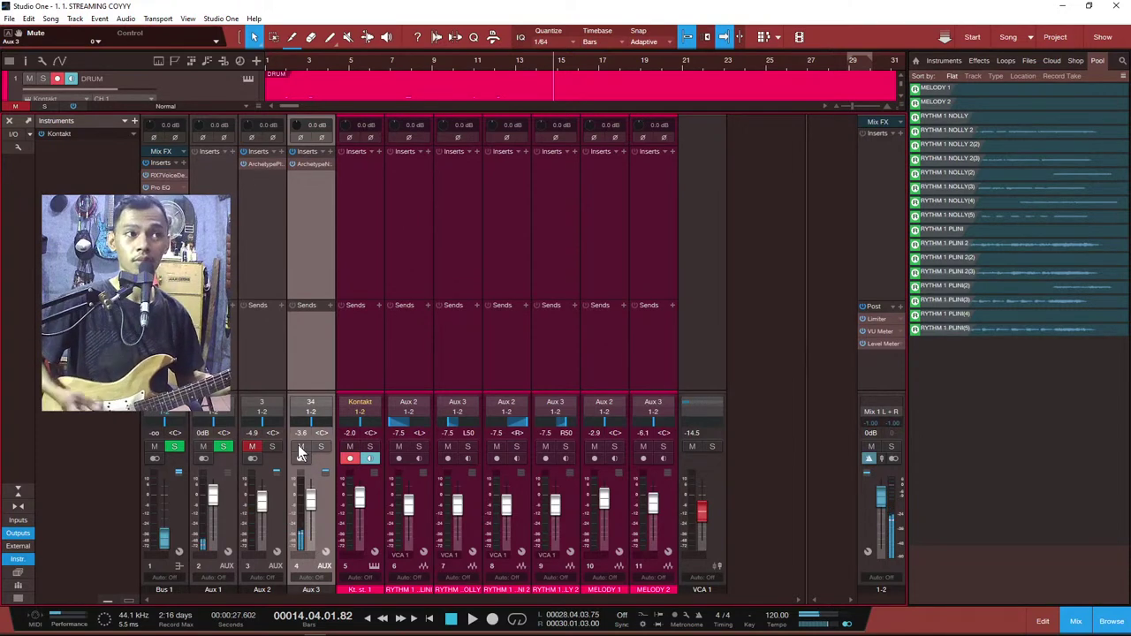
pyautogui.click(252, 447)
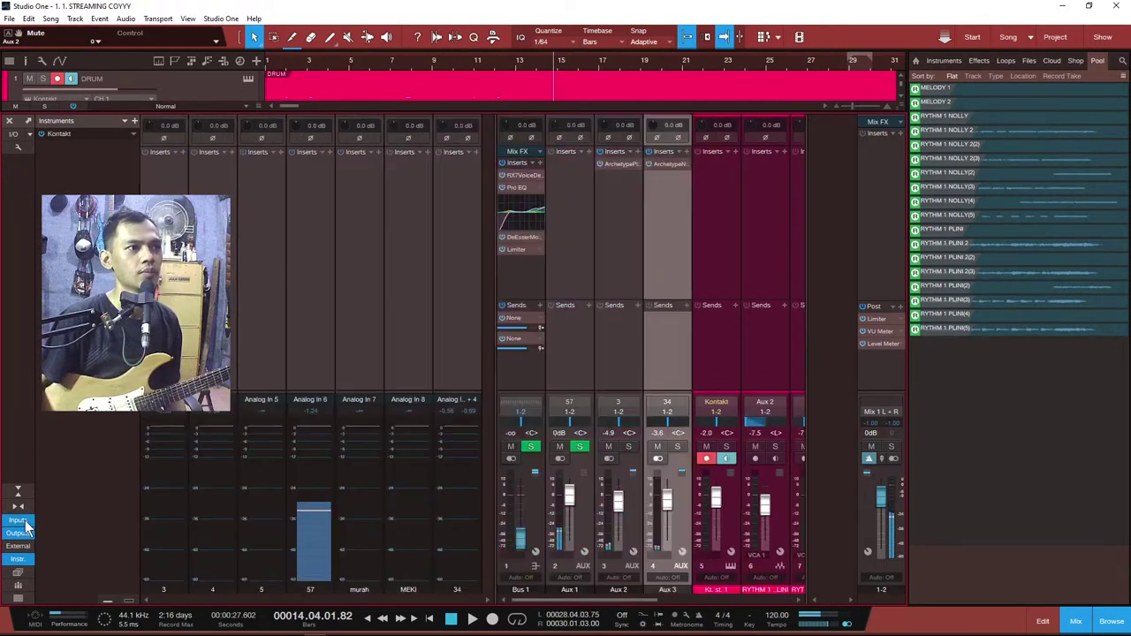
# Step: Show the input channels in the mixer, narrow their section, and check the guitar's levels on inputs 3 and 4
pyautogui.click(19, 520)
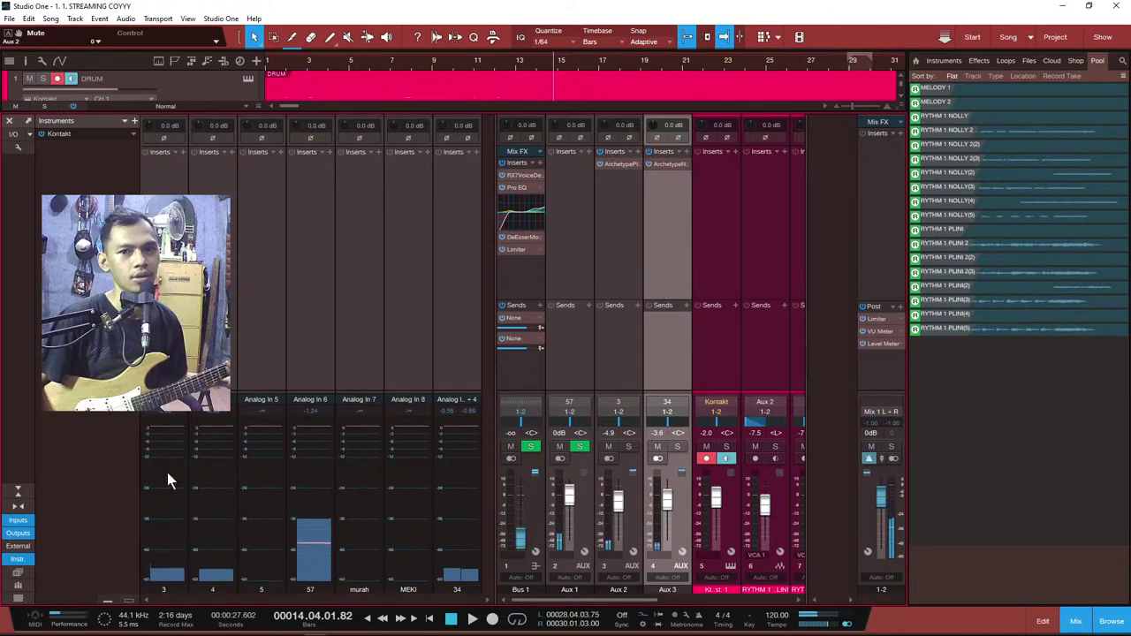
pyautogui.moveTo(164, 457)
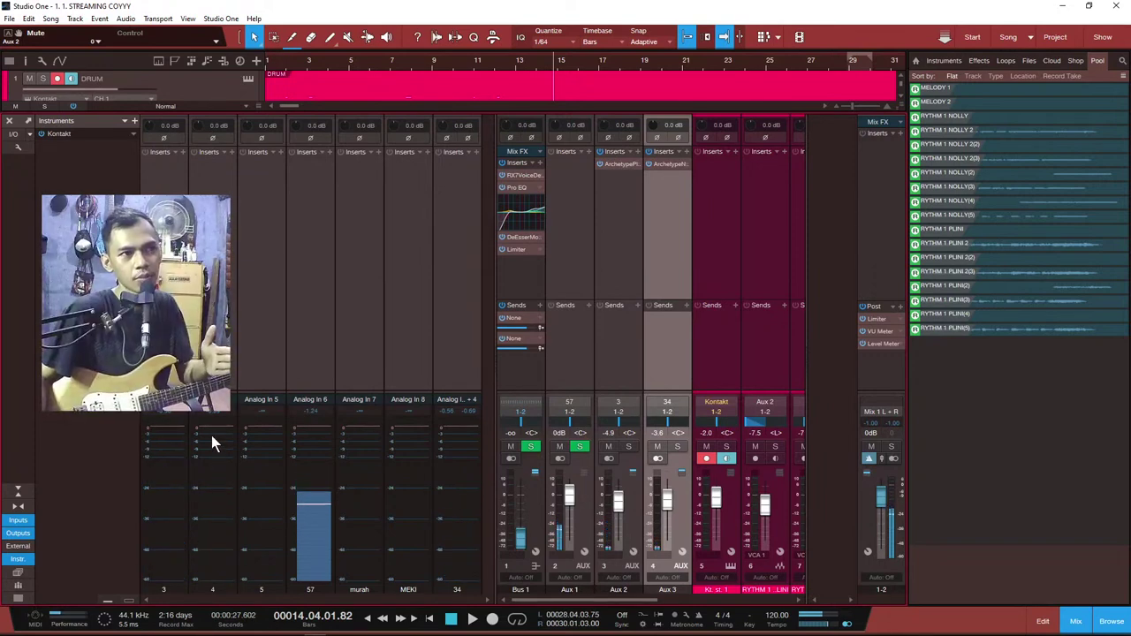
pyautogui.moveTo(211, 434)
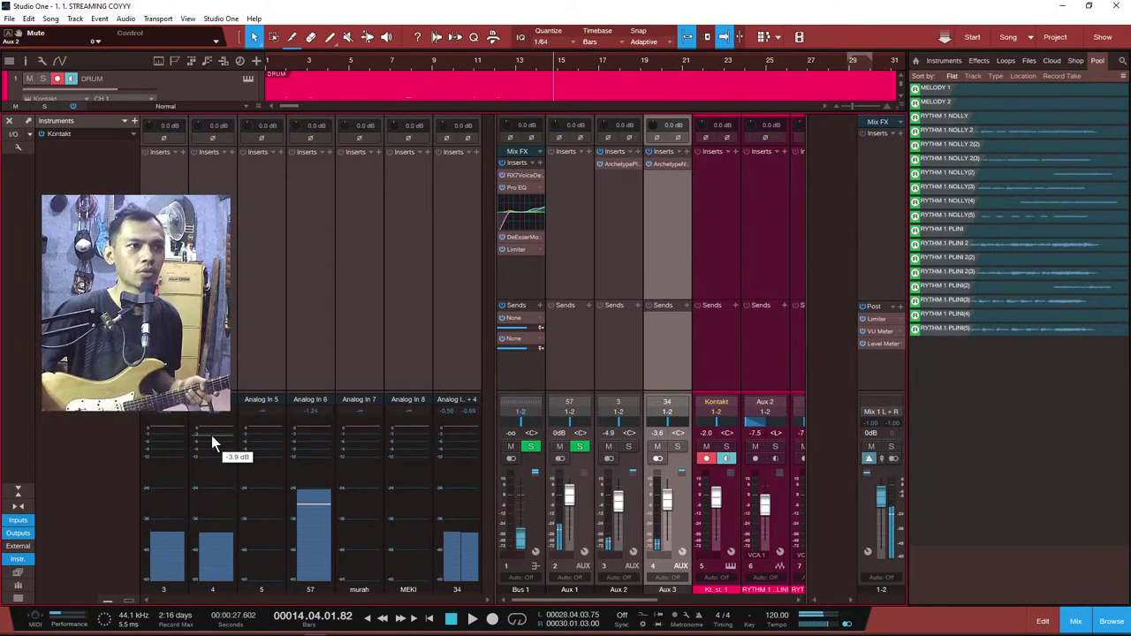
pyautogui.moveTo(489, 448); pyautogui.dragTo(3, 471)
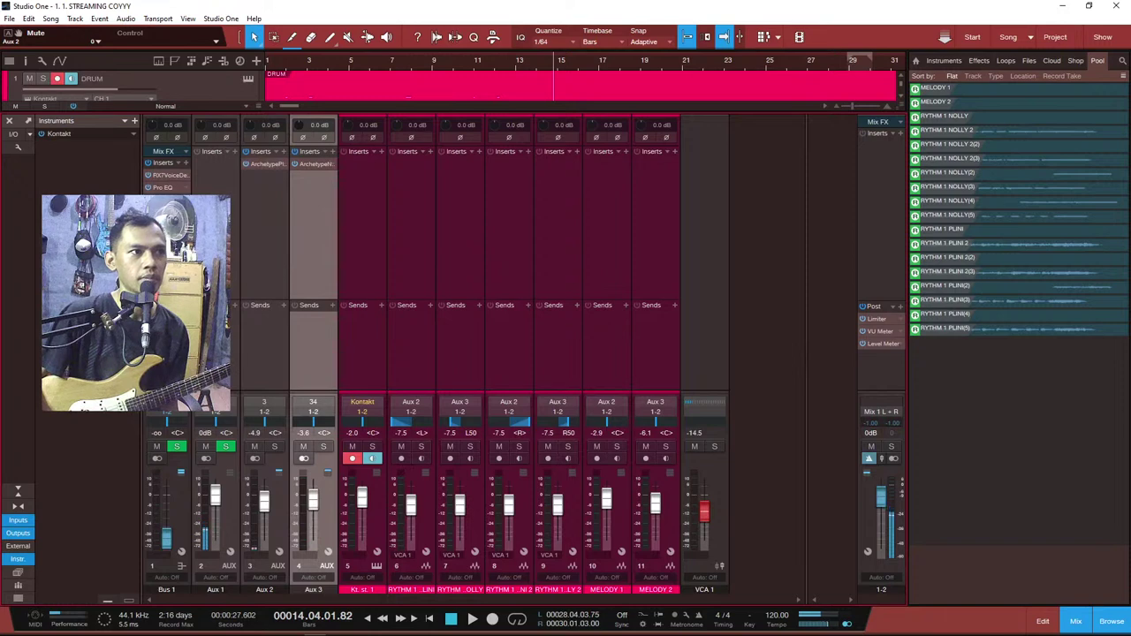
pyautogui.moveTo(141, 353); pyautogui.dragTo(307, 355)
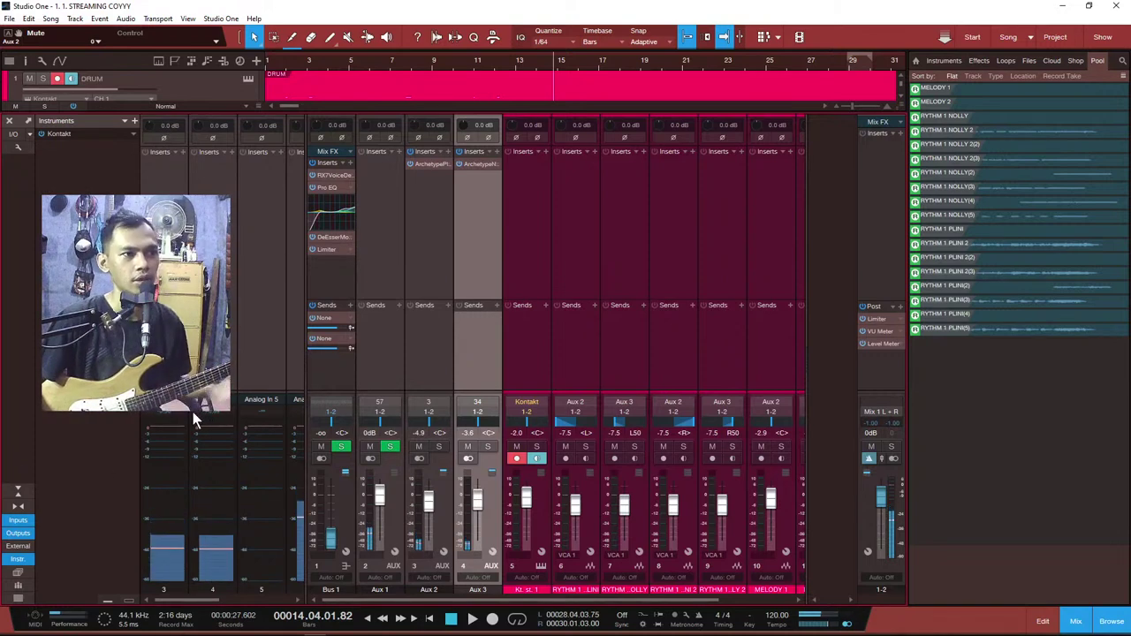
pyautogui.moveTo(170, 437)
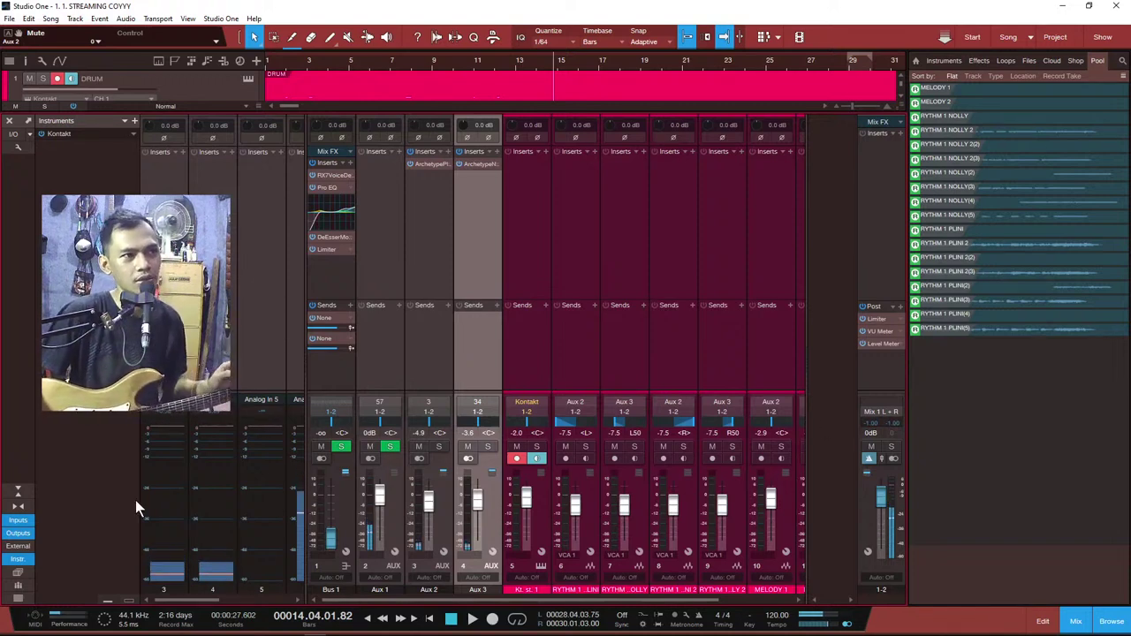
pyautogui.moveTo(168, 463)
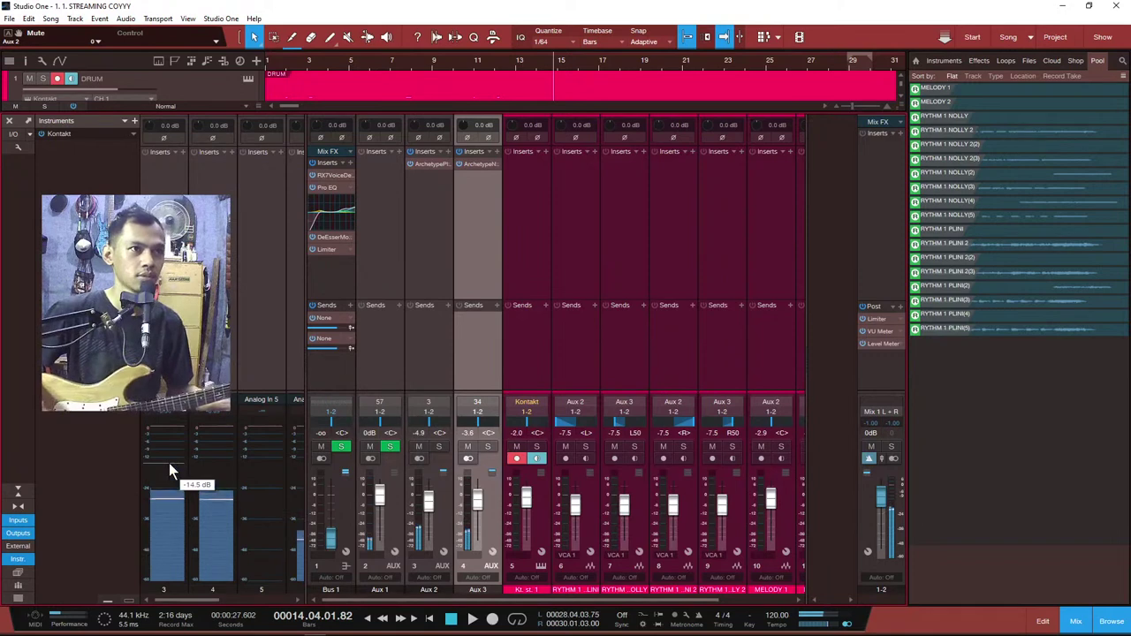
# Step: Switch off the delay and reverb in Archetype Nolly on Aux 3 and in Archetype Plini on Aux 2
pyautogui.click(479, 165)
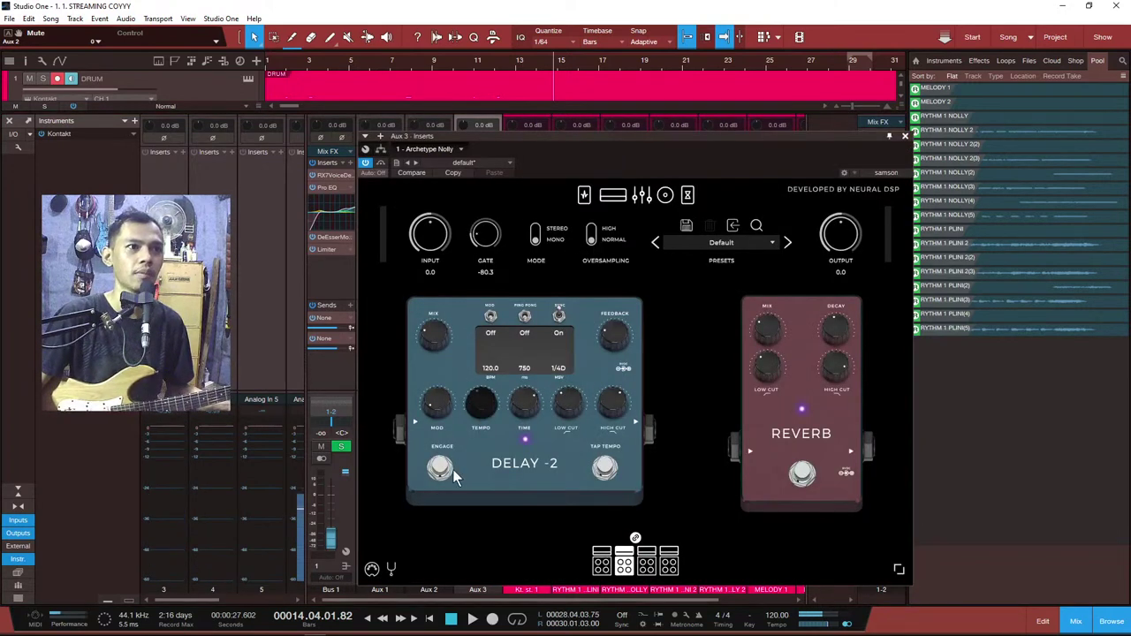
pyautogui.click(904, 137)
pyautogui.click(432, 171)
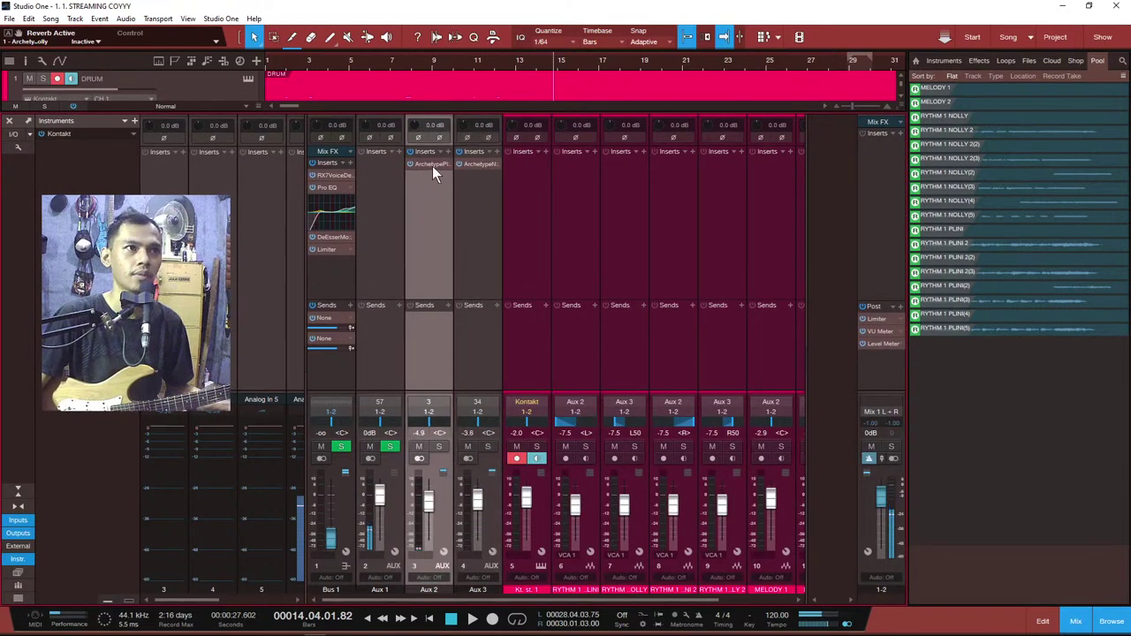
pyautogui.click(432, 166)
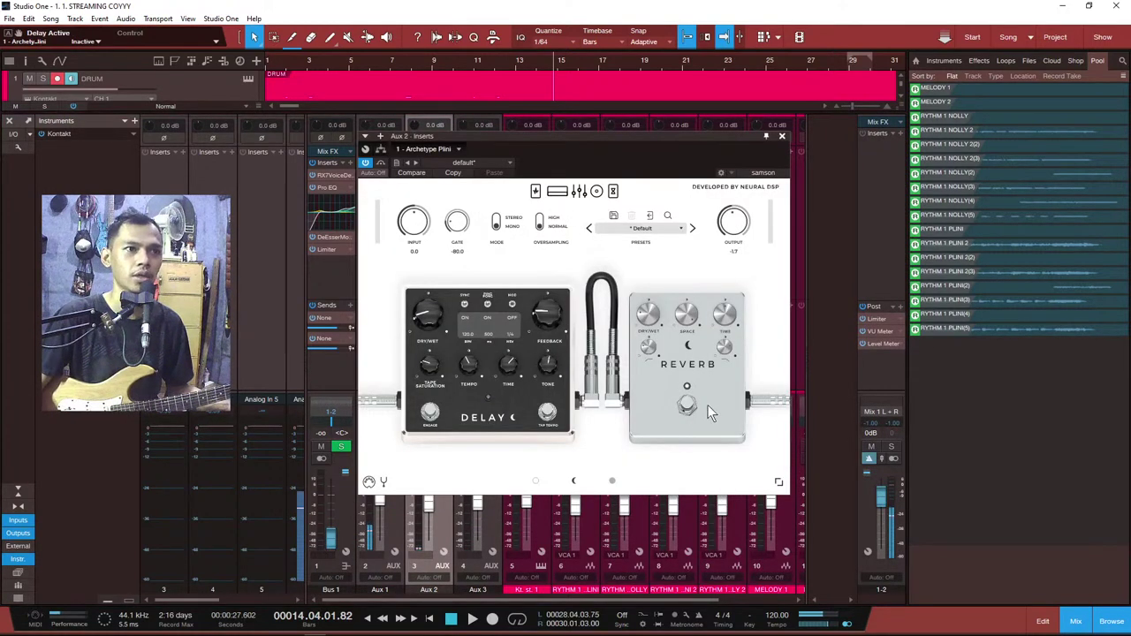
pyautogui.click(783, 137)
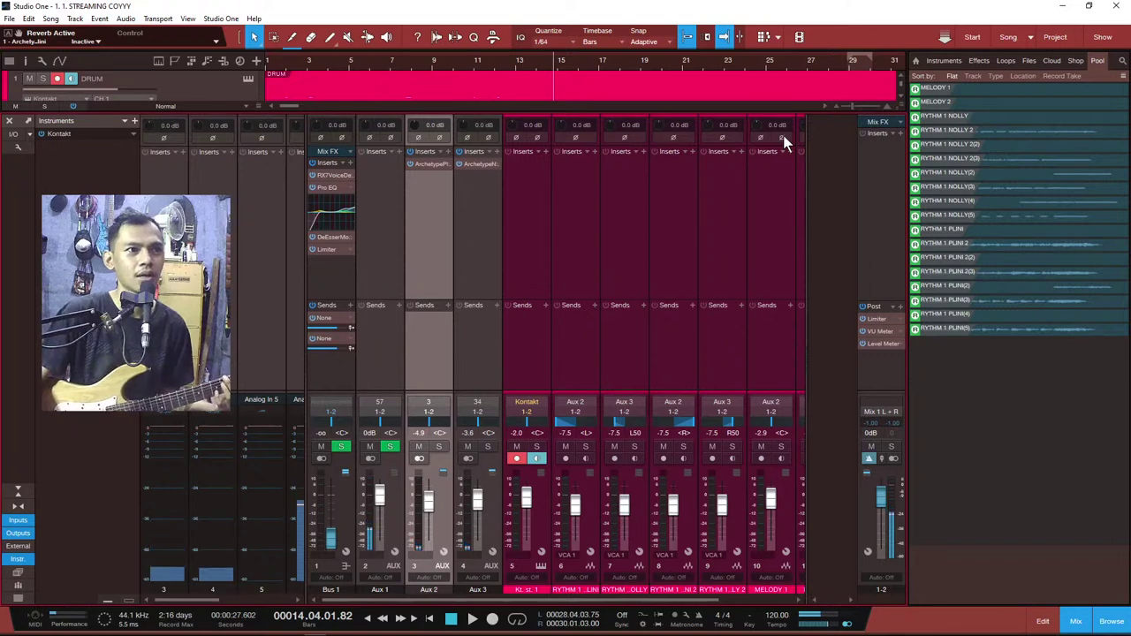
# Step: Mute and unmute Aux 3 and Aux 2 in turn to compare the dry Plini and Nolly sounds
pyautogui.click(469, 447)
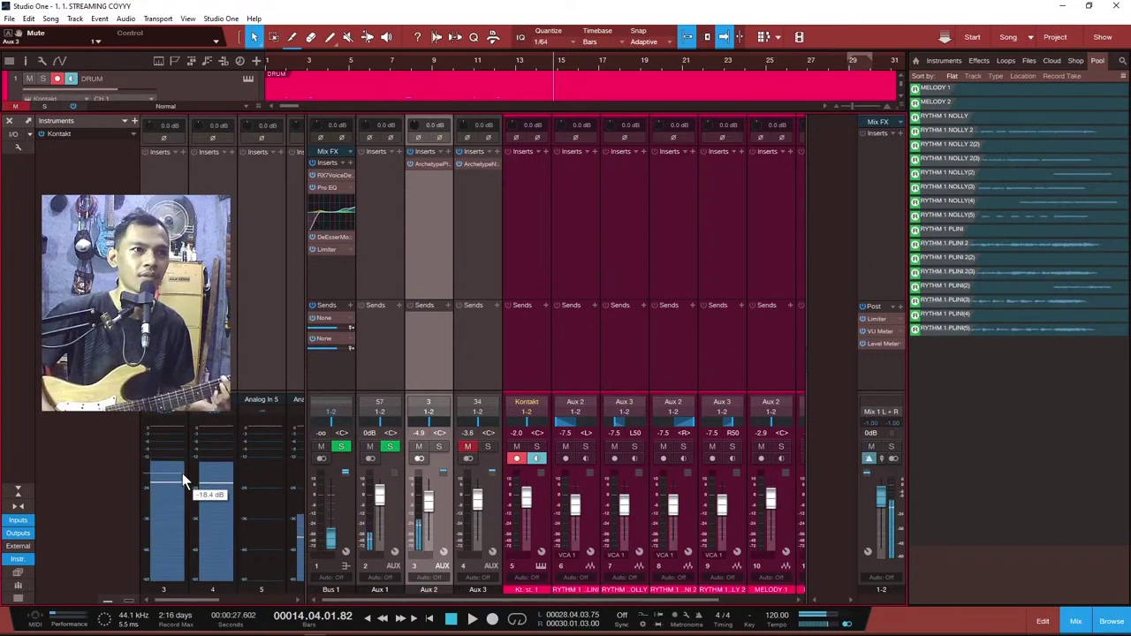
pyautogui.click(468, 446)
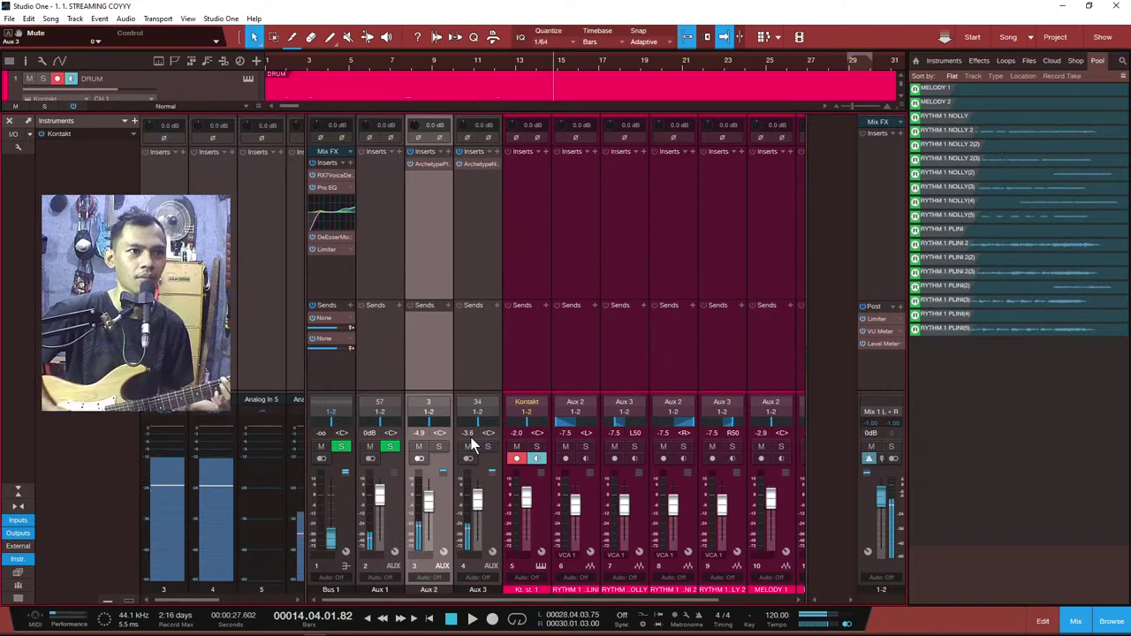
pyautogui.click(419, 447)
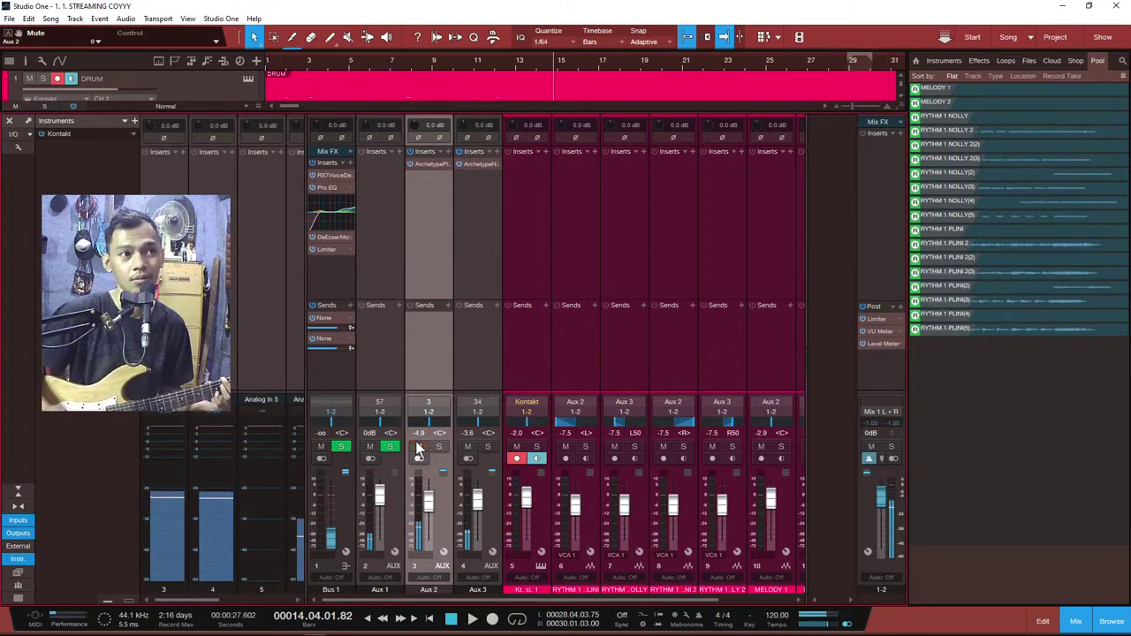
pyautogui.click(419, 447)
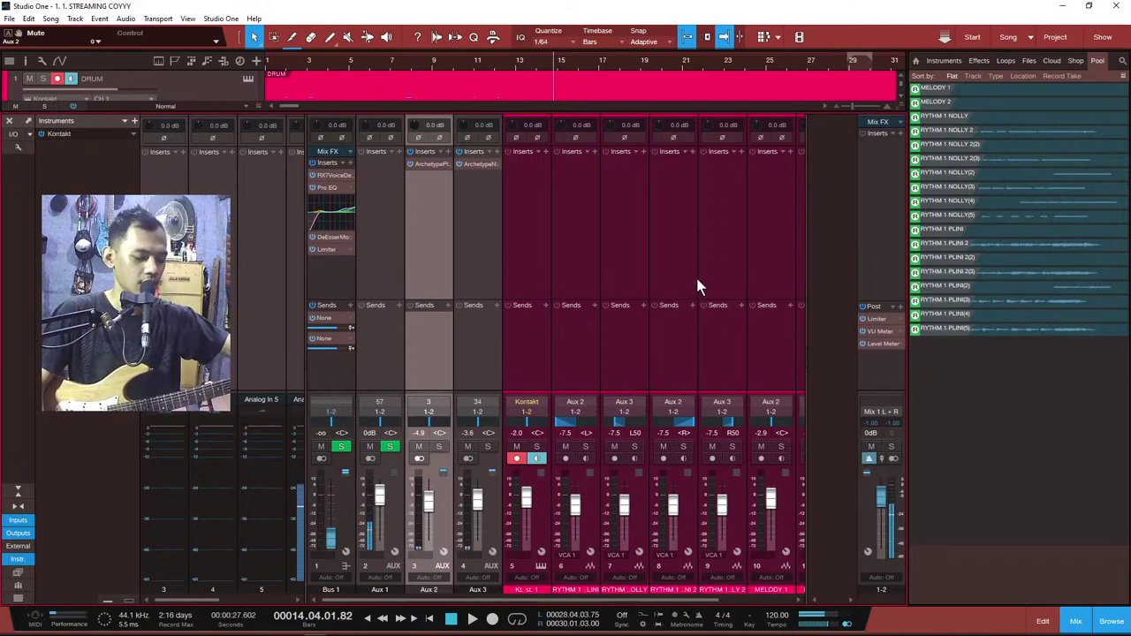
# Step: Trim the ends of all six guitar recordings at about bar 14.7 and add fade-outs starting just before bar 13
pyautogui.press('F3')
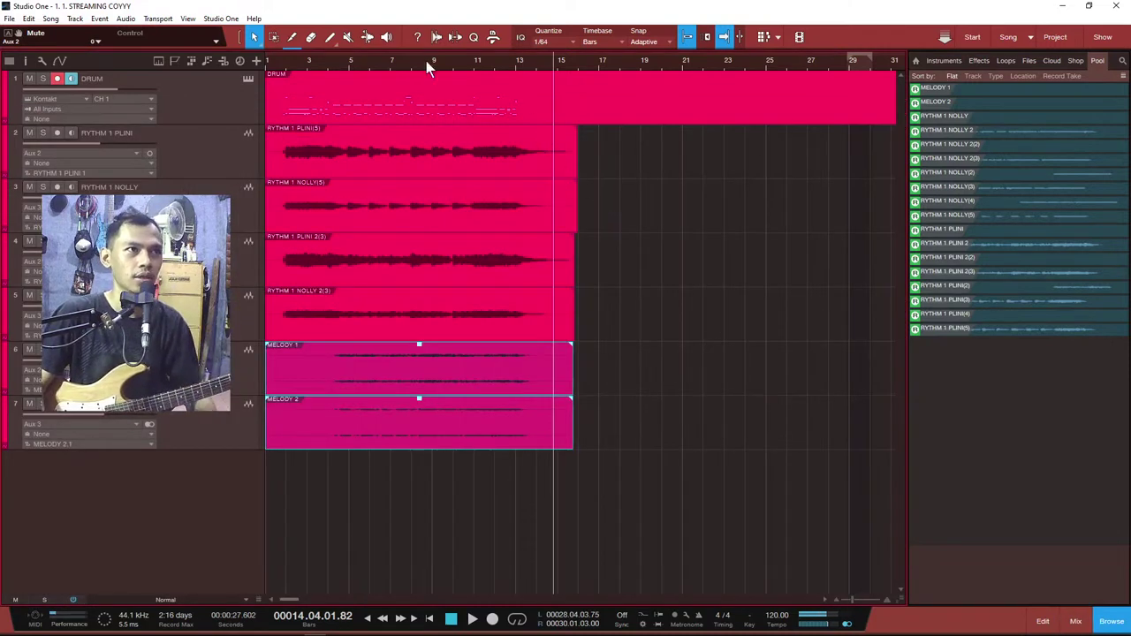
pyautogui.scroll(3, 535, 58)
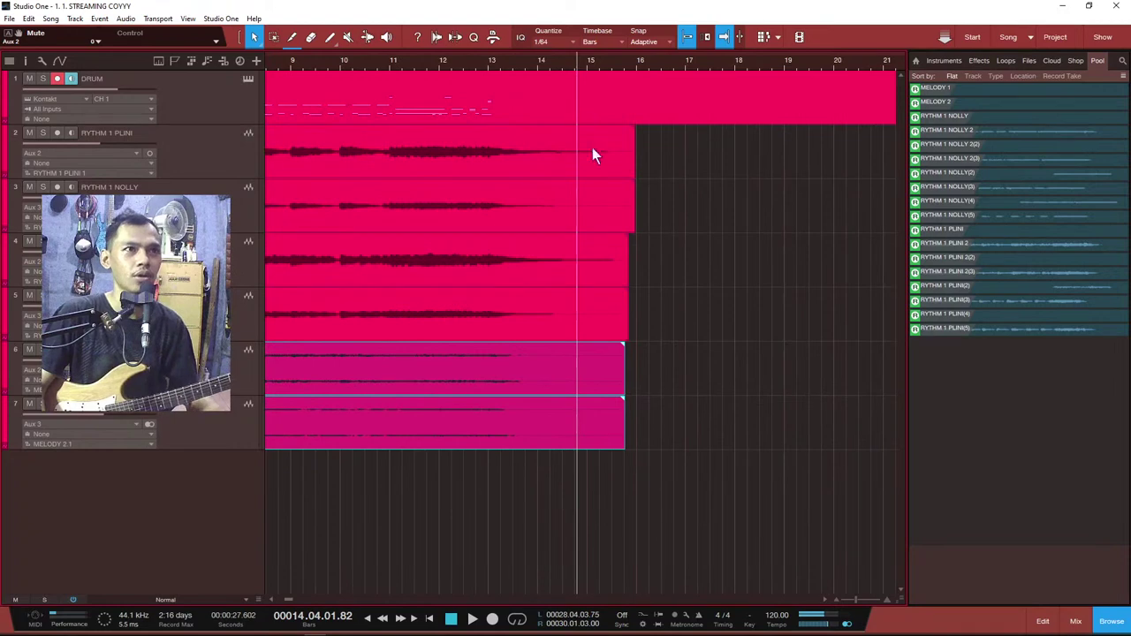
pyautogui.press('2')
pyautogui.moveTo(683, 499); pyautogui.dragTo(575, 142)
pyautogui.press('Delete')
pyautogui.press('1')
pyautogui.moveTo(651, 446); pyautogui.dragTo(519, 124)
# Step: Play back the guitars' fade-out ending from about bar 13 and return to the song start
pyautogui.scroll(10, 480, 60)
pyautogui.click(491, 60)
pyautogui.press('space')
pyautogui.scroll(-8, 492, 62)
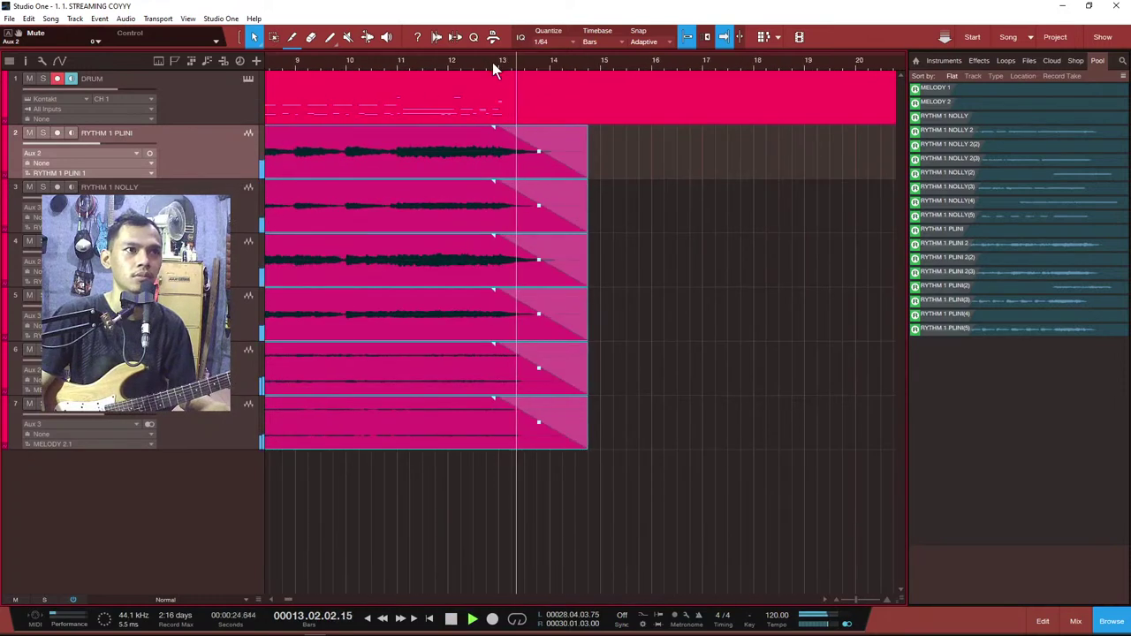
pyautogui.press(',')
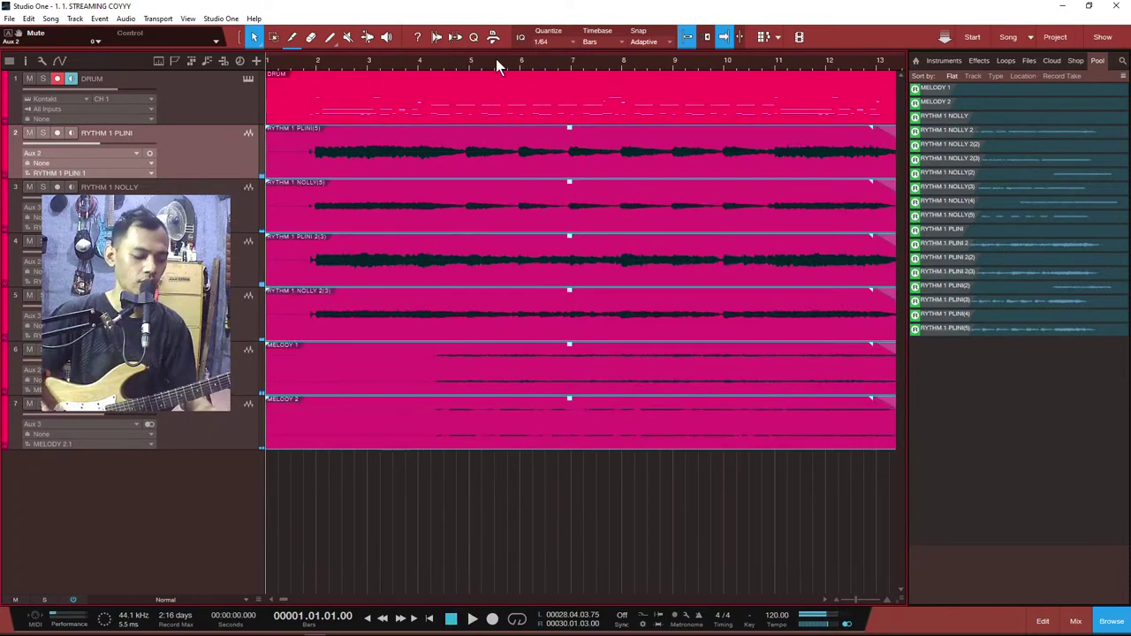
pyautogui.press('F3')
pyautogui.press('F3')
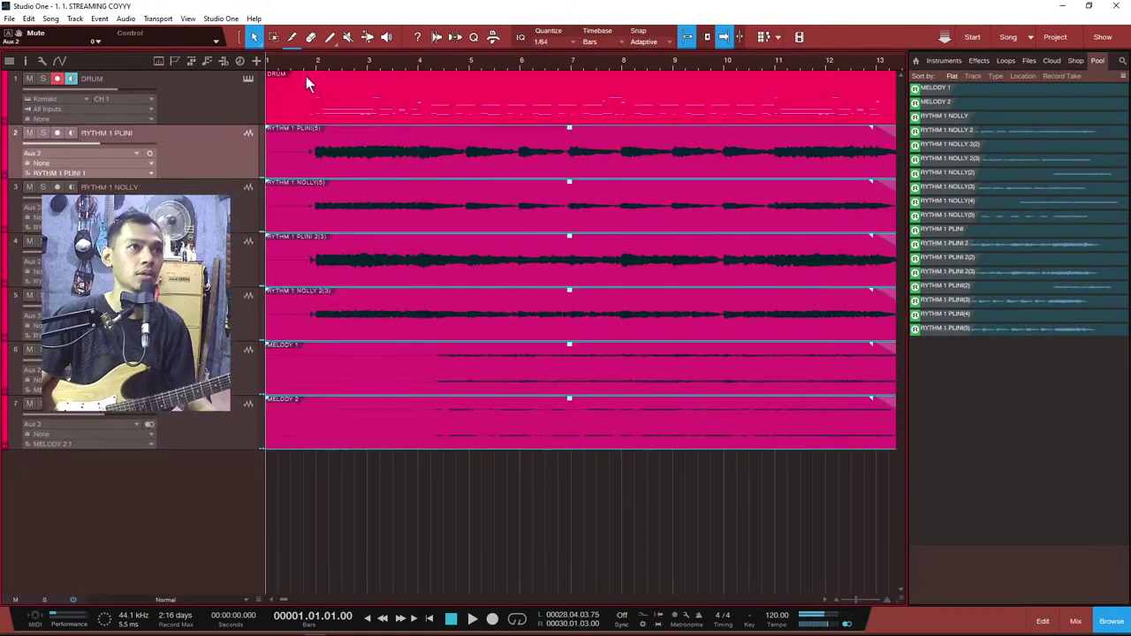
# Step: Split all six guitar recordings just before the first notes ahead of bar 2 and delete the silent parts in front
pyautogui.scroll(8, 302, 63)
pyautogui.hscroll(-5, 489, 528)
pyautogui.moveTo(481, 557); pyautogui.dragTo(459, 157)
pyautogui.press('3')
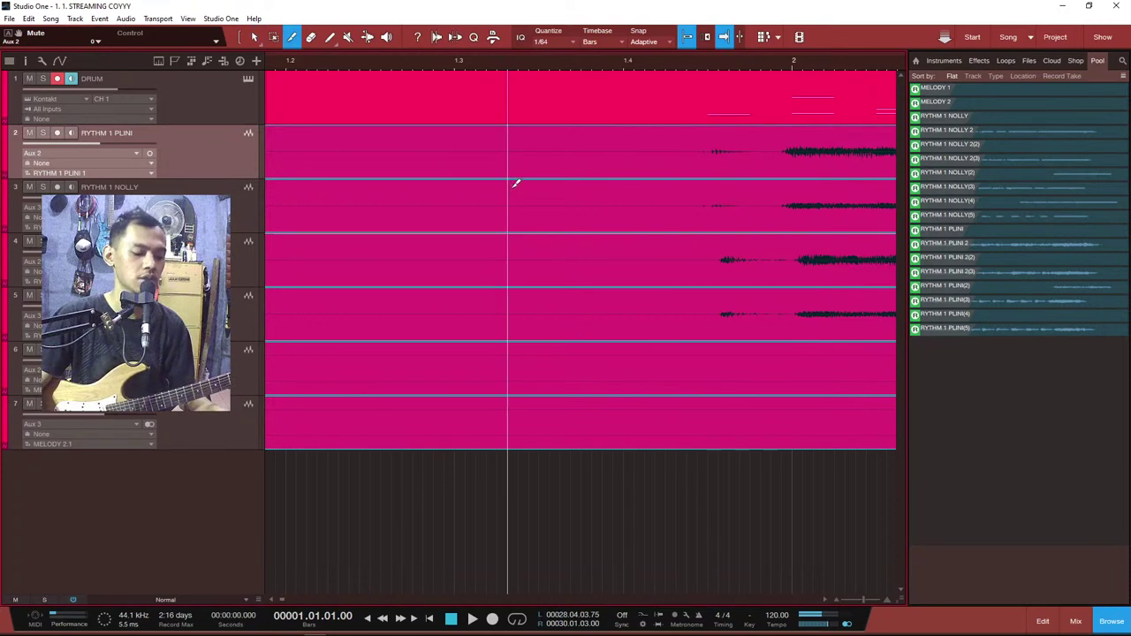
pyautogui.click(696, 191)
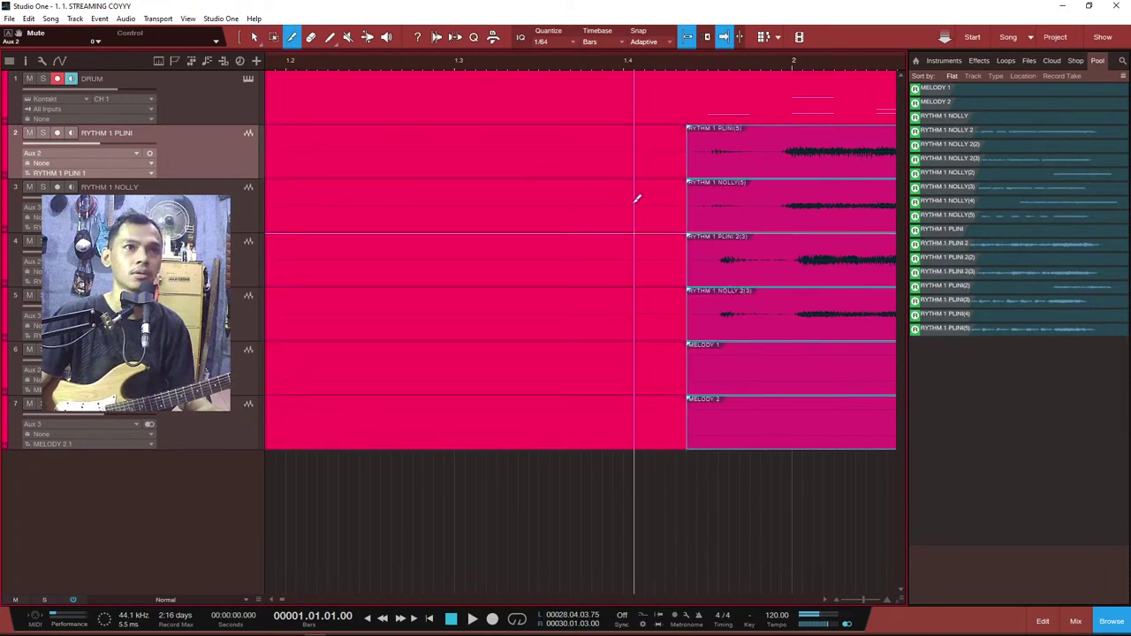
pyautogui.press('1')
pyautogui.moveTo(604, 559); pyautogui.dragTo(539, 169)
pyautogui.press('Delete')
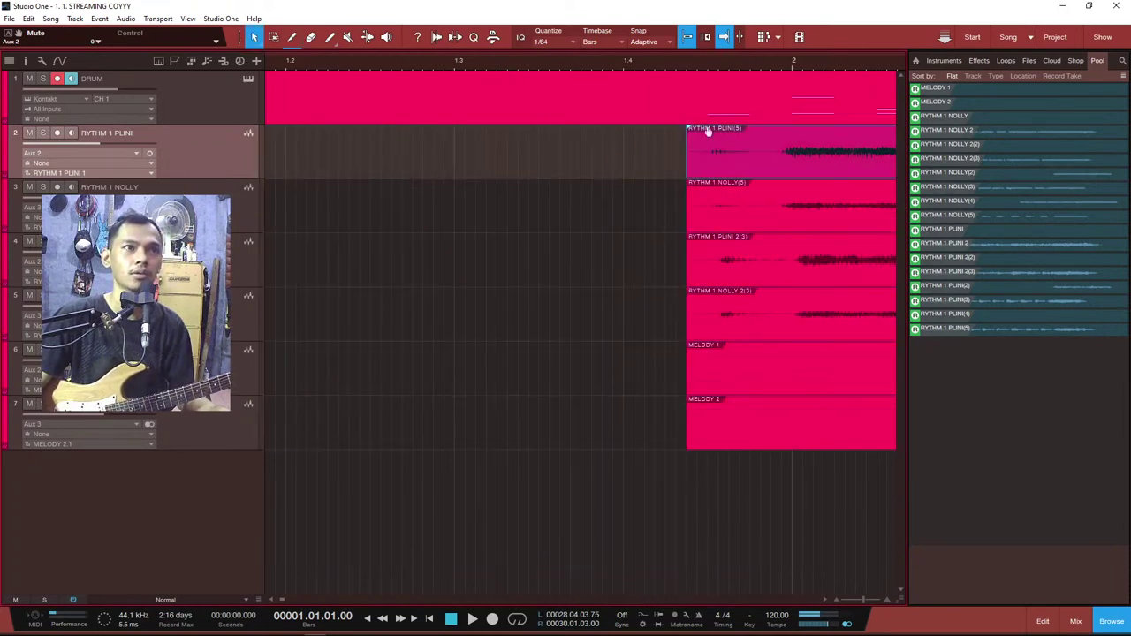
# Step: Extend the starts of all six guitar recordings slightly earlier and add fade-ins ending just before the first notes
pyautogui.scroll(5, 713, 75)
pyautogui.moveTo(451, 124); pyautogui.dragTo(709, 484)
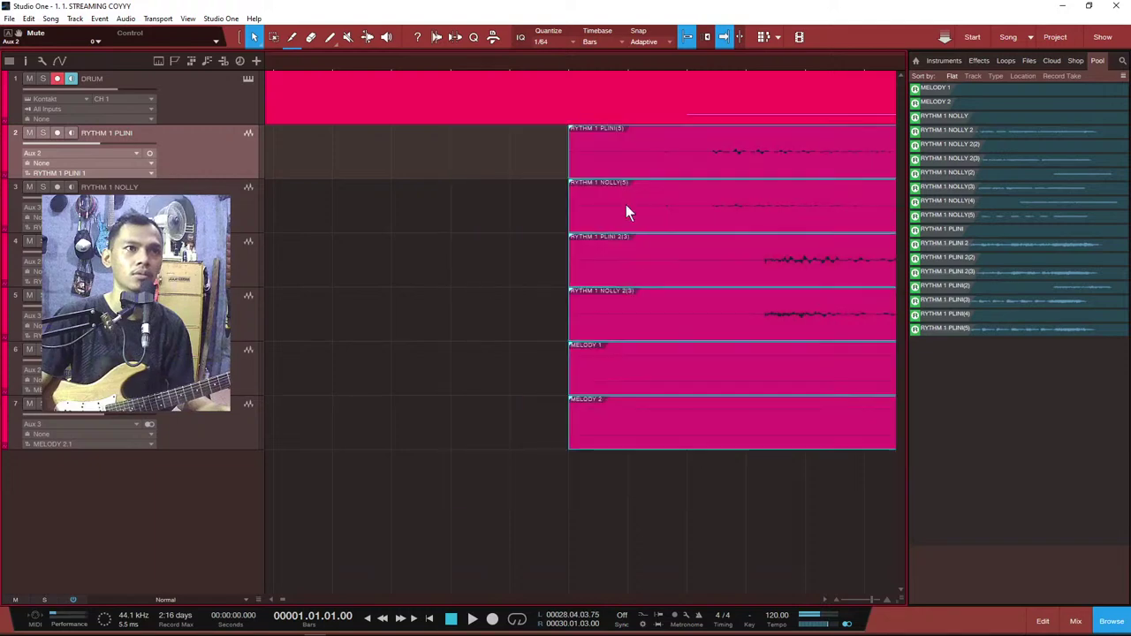
pyautogui.moveTo(571, 127); pyautogui.dragTo(740, 144)
pyautogui.moveTo(525, 155); pyautogui.dragTo(451, 154)
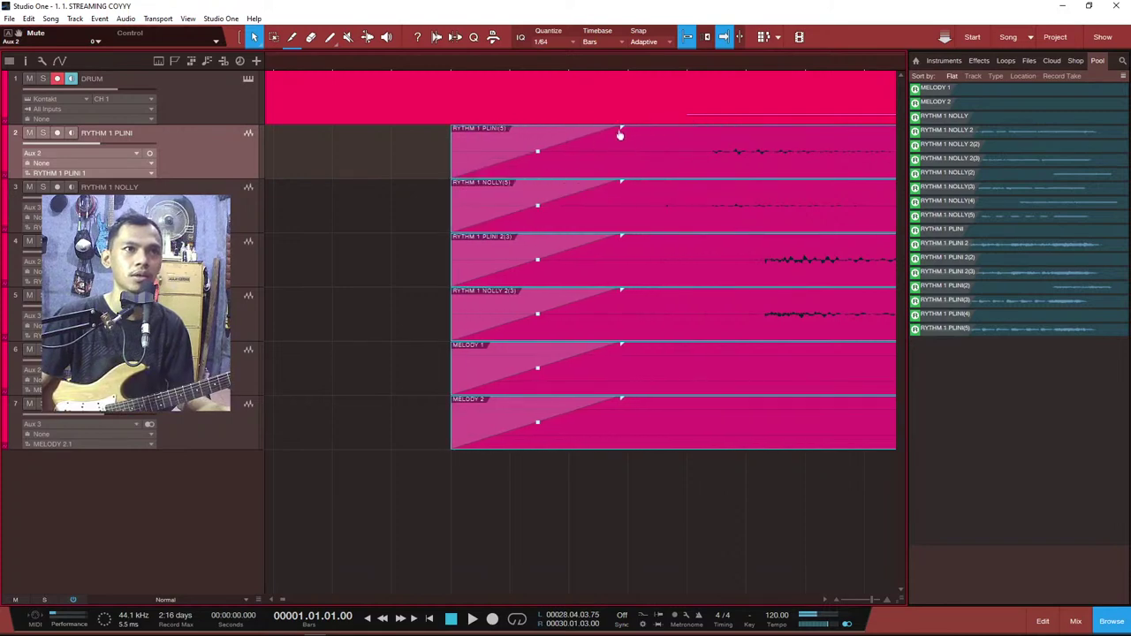
pyautogui.moveTo(622, 131); pyautogui.dragTo(717, 130)
pyautogui.scroll(-6, 716, 70)
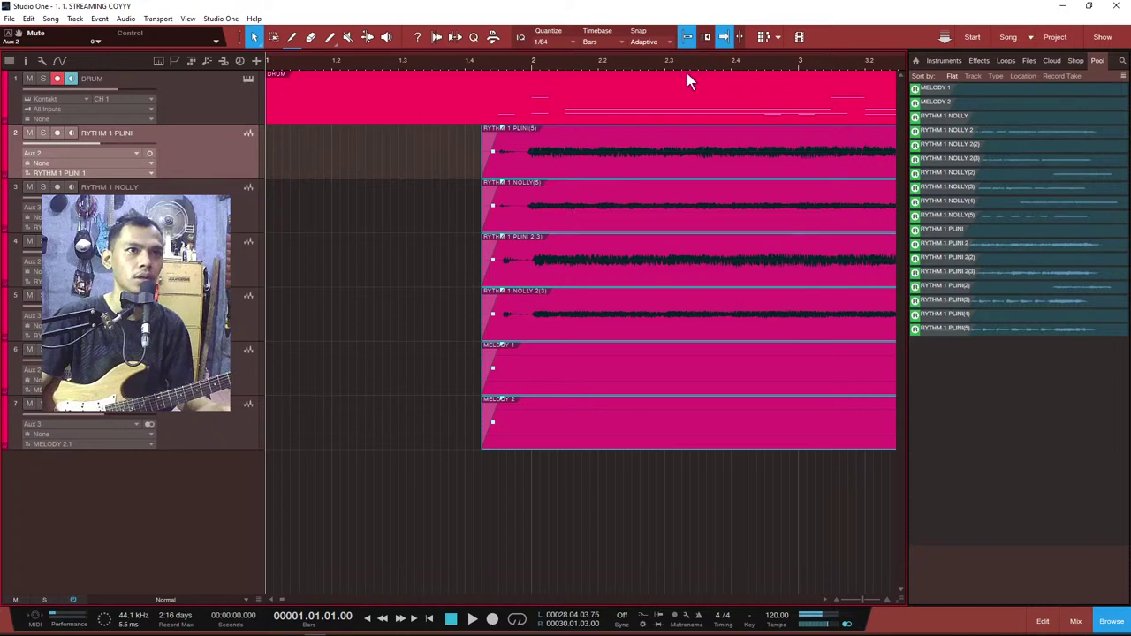
# Step: Trim the starts of both melody recordings to just before beat 4.2, ahead of their first notes
pyautogui.scroll(-6, 690, 64)
pyautogui.moveTo(508, 504); pyautogui.dragTo(438, 375)
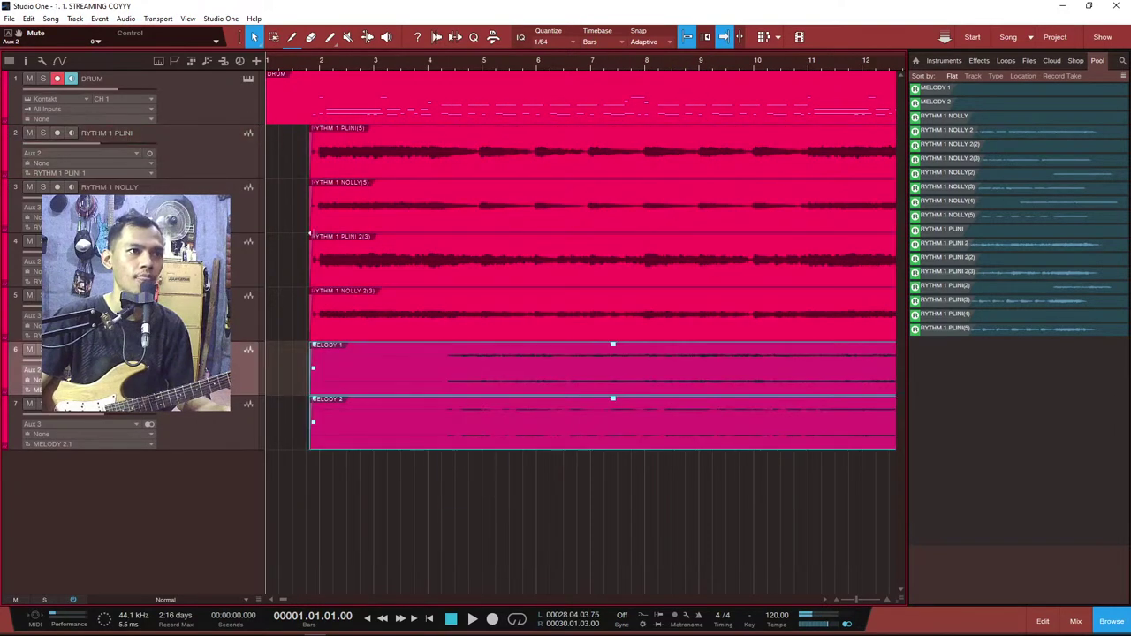
pyautogui.scroll(6, 374, 63)
pyautogui.hscroll(-5, 468, 405)
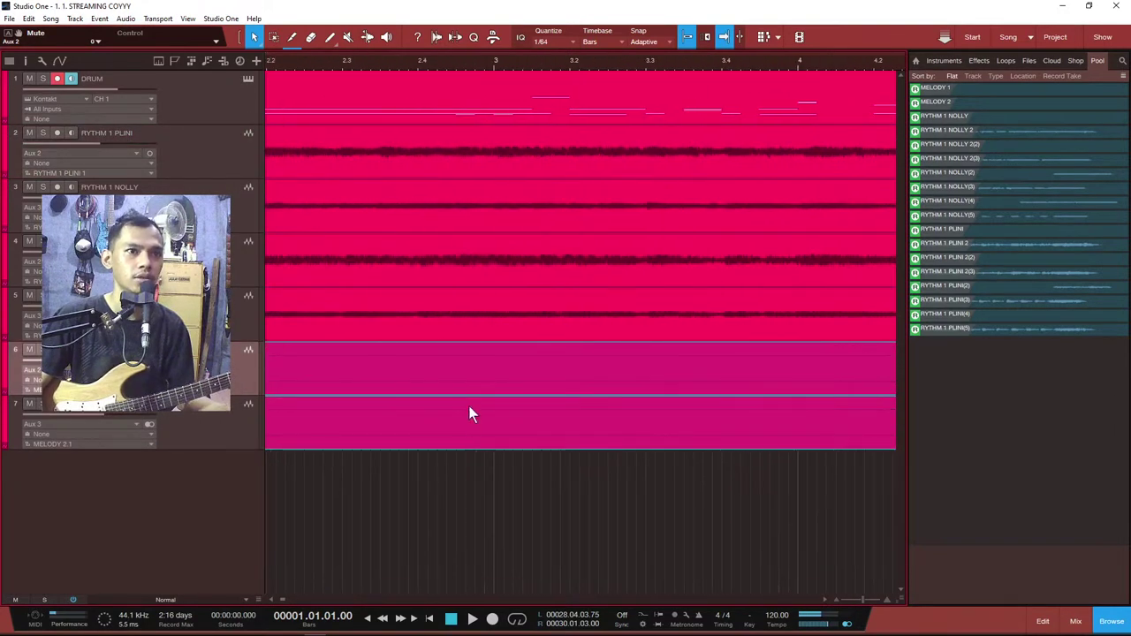
pyautogui.hscroll(-1, 465, 419)
pyautogui.scroll(-5, 559, 58)
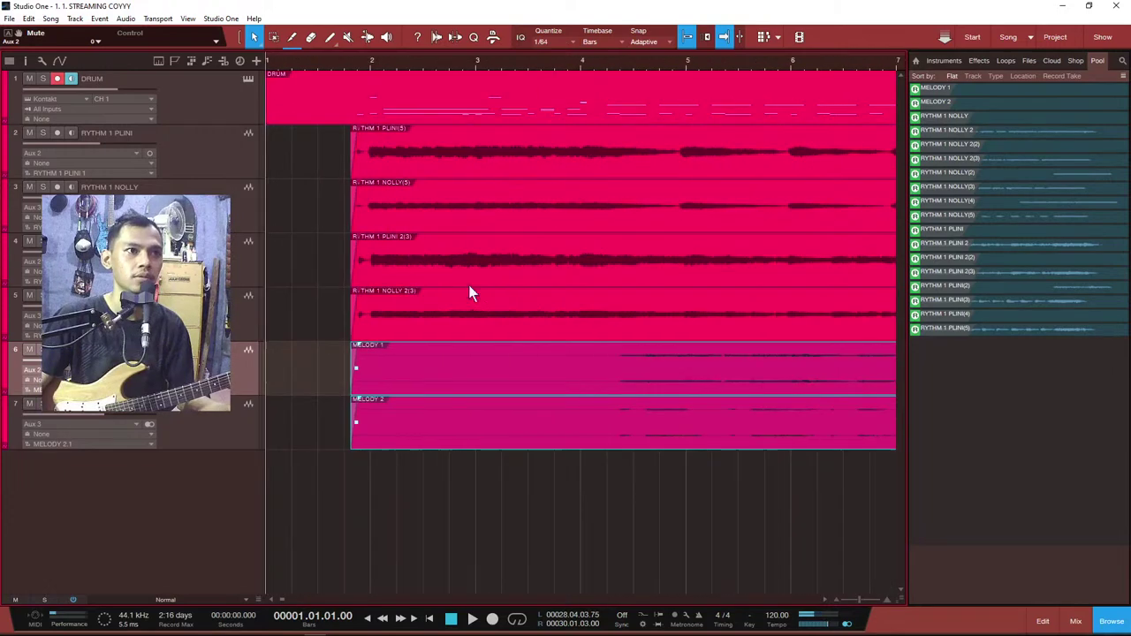
pyautogui.moveTo(353, 368); pyautogui.dragTo(606, 368)
pyautogui.scroll(5, 653, 65)
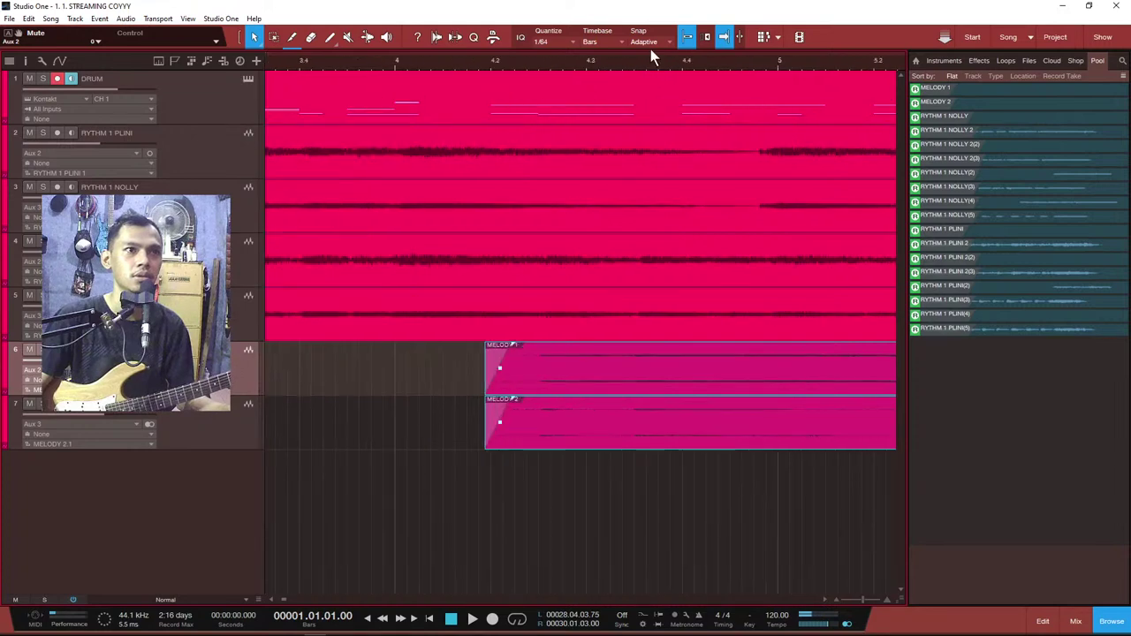
# Step: Lengthen the fade-ins of both melody recordings to about 239 ms, ending just before their first notes
pyautogui.scroll(4, 533, 70)
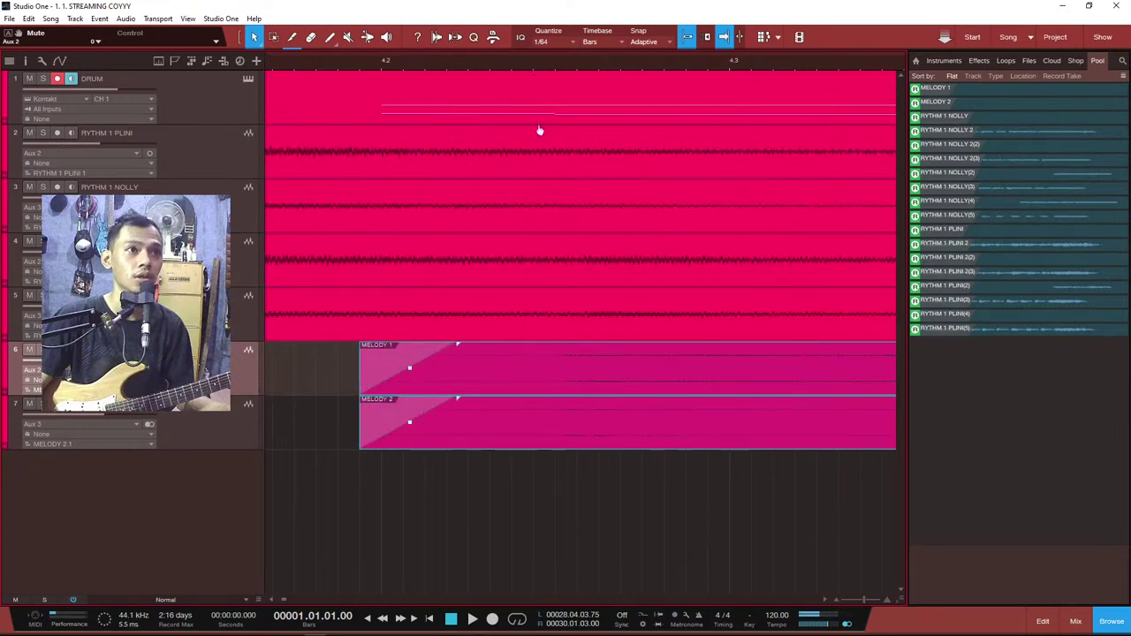
pyautogui.moveTo(459, 349); pyautogui.dragTo(527, 346)
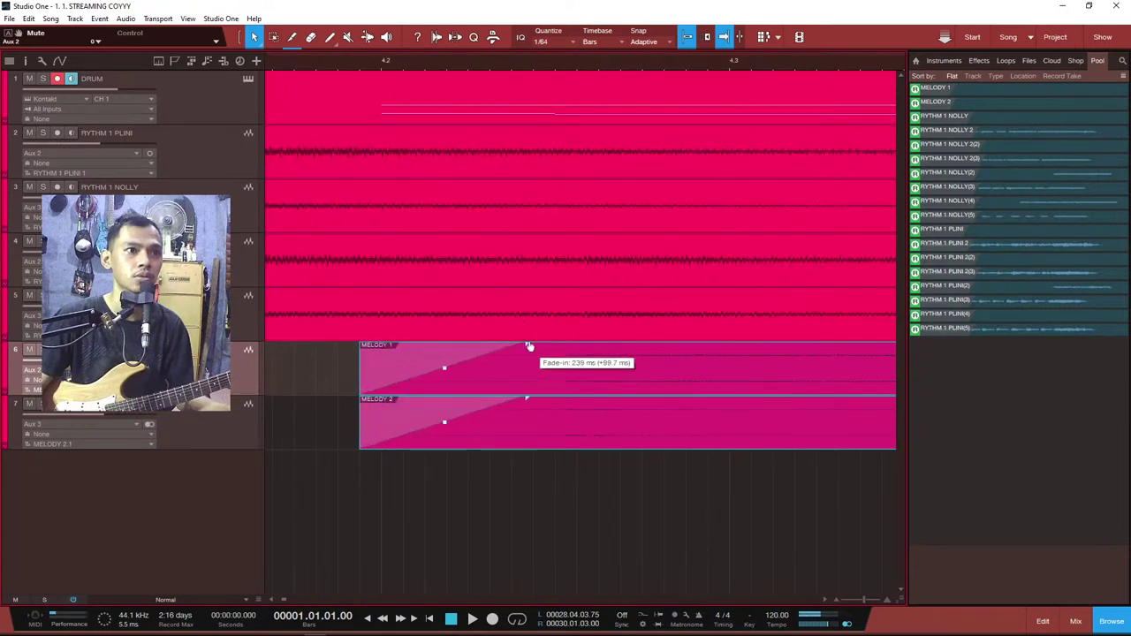
pyautogui.scroll(-9, 664, 57)
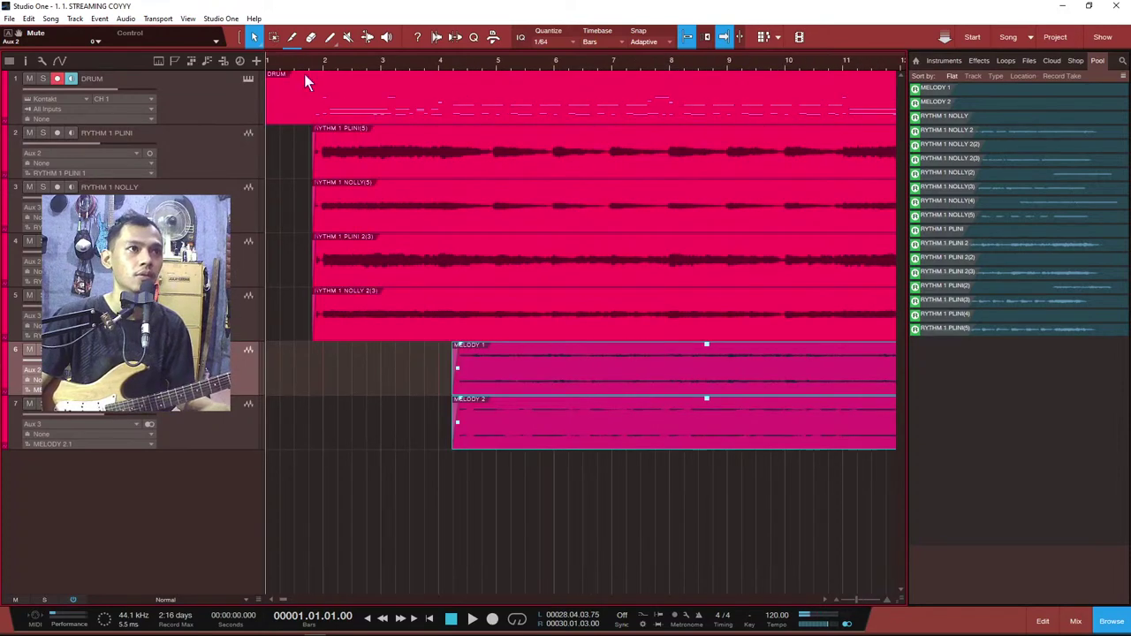
# Step: Extend the starts of the four rhythm guitar recordings slightly earlier, to just after beat 1.4
pyautogui.scroll(8, 303, 58)
pyautogui.moveTo(489, 128); pyautogui.dragTo(727, 245)
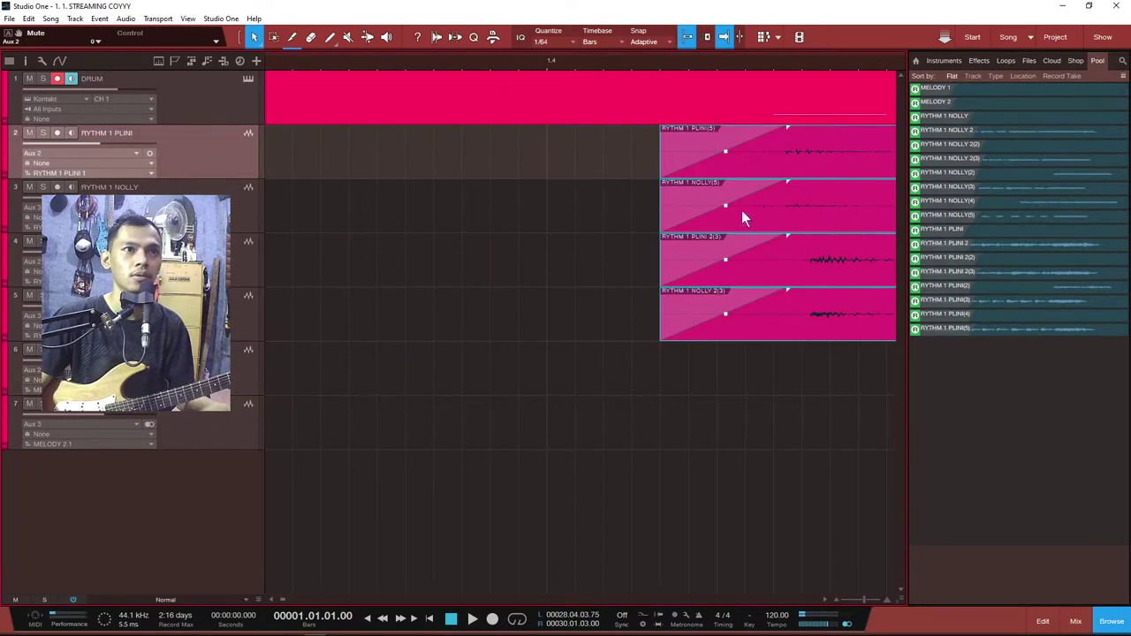
pyautogui.moveTo(656, 151); pyautogui.dragTo(601, 151)
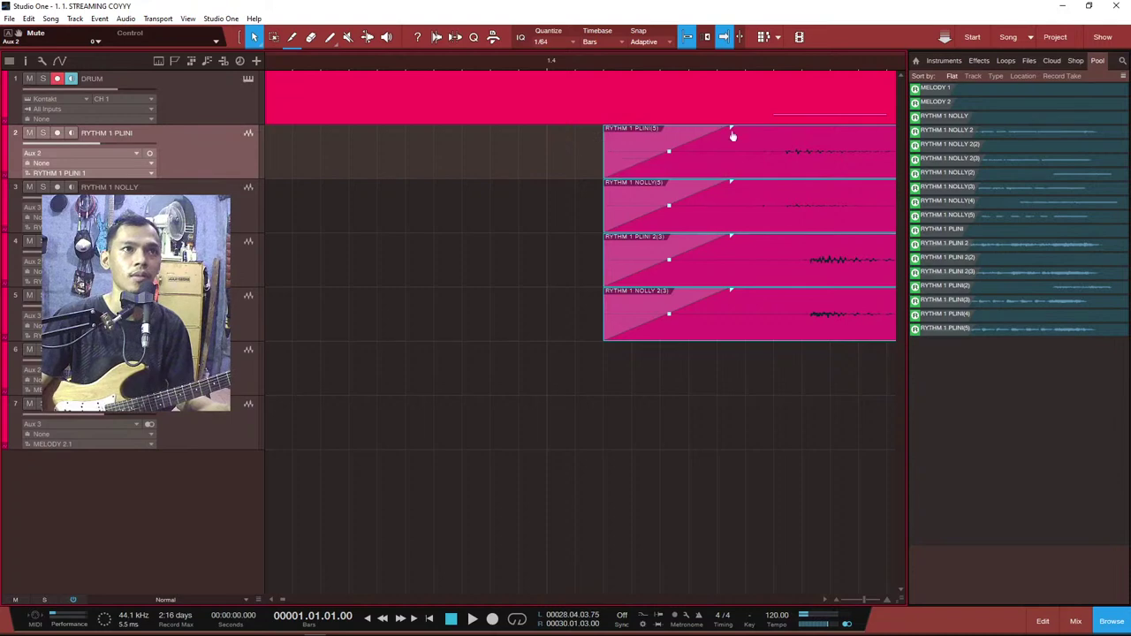
pyautogui.moveTo(734, 122); pyautogui.dragTo(741, 131)
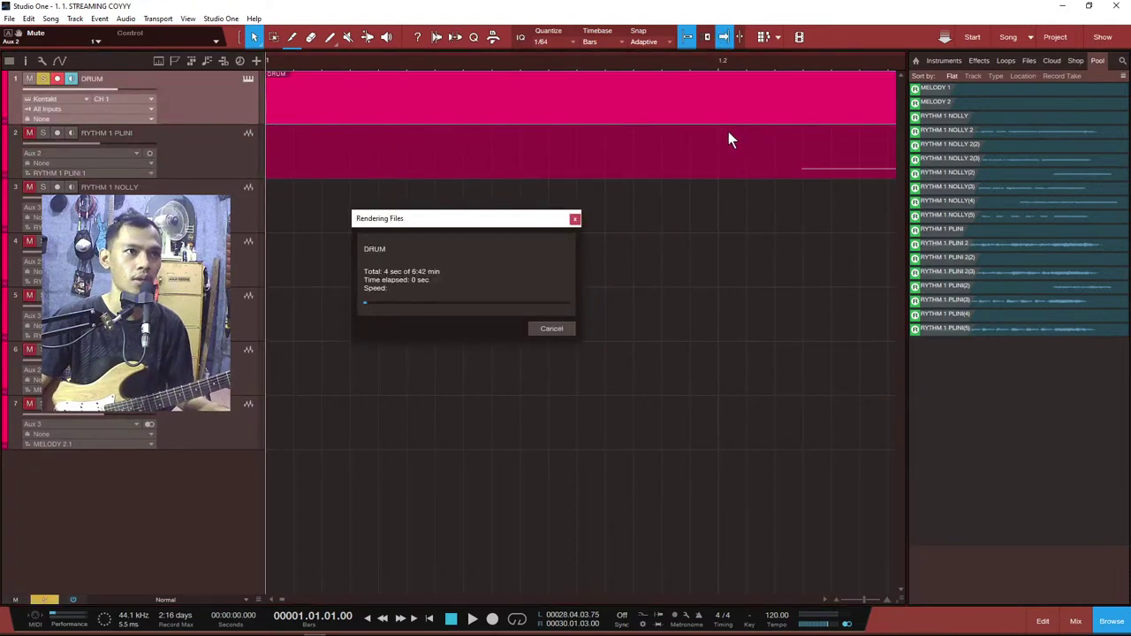
pyautogui.click(550, 329)
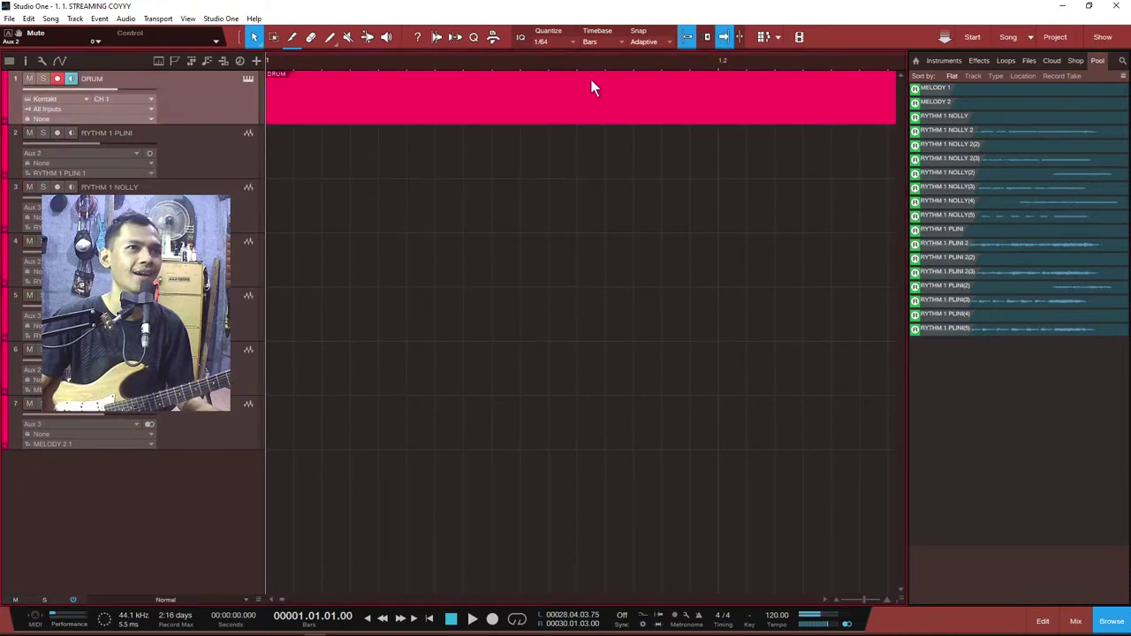
# Step: Lengthen the fade-ins of the four rhythm guitar recordings so they end just before the first notes
pyautogui.scroll(-5, 618, 62)
pyautogui.moveTo(407, 143); pyautogui.dragTo(574, 340)
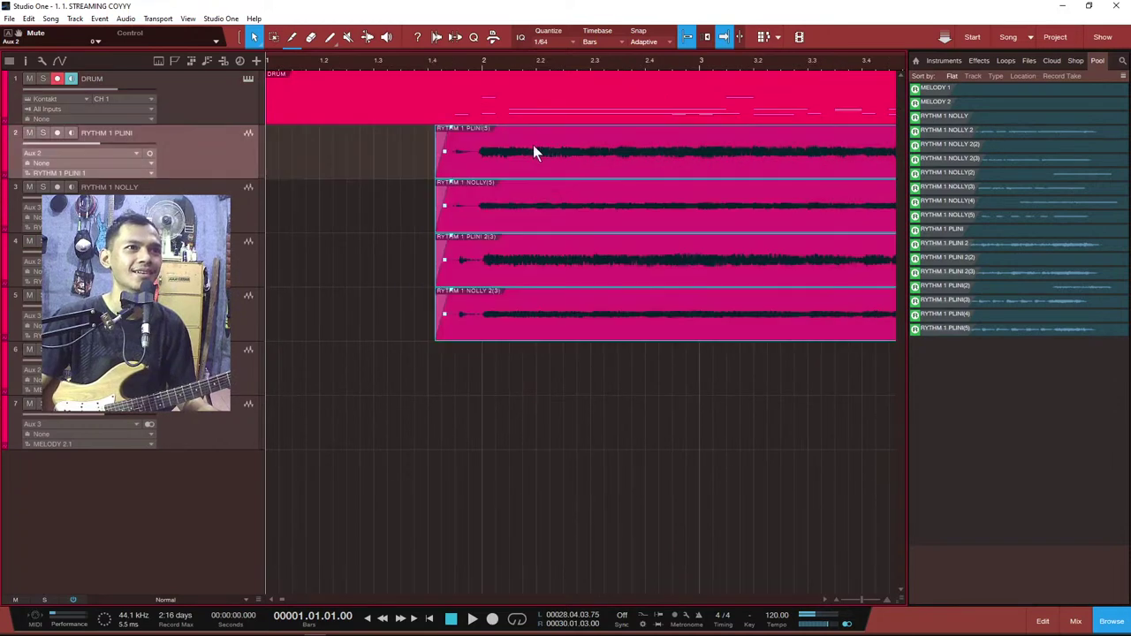
pyautogui.scroll(5, 412, 60)
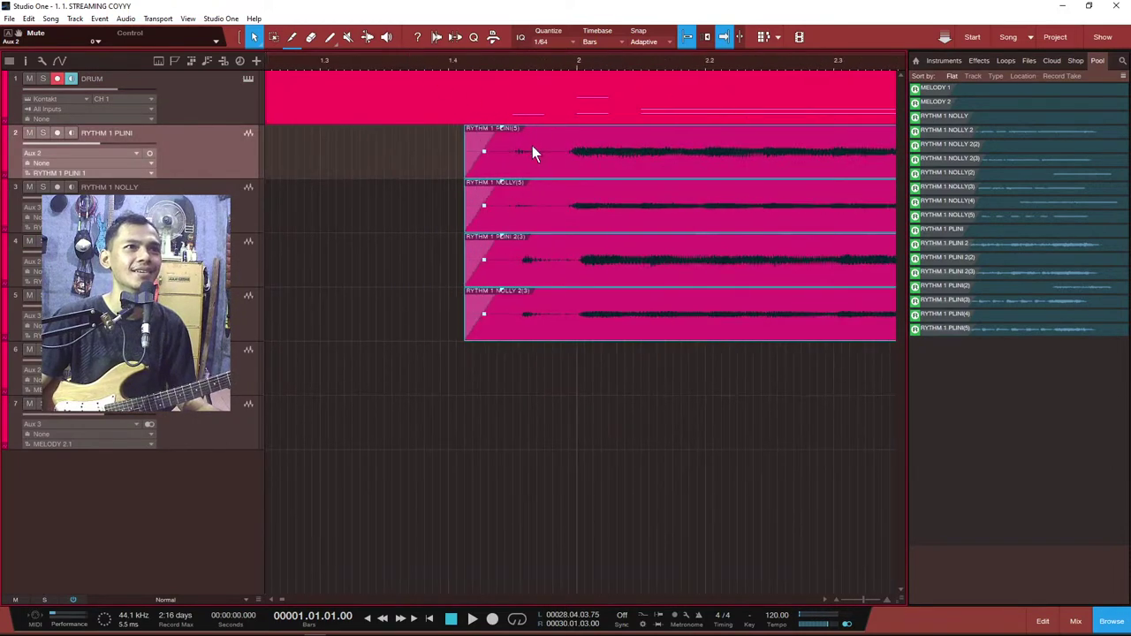
pyautogui.scroll(3, 484, 64)
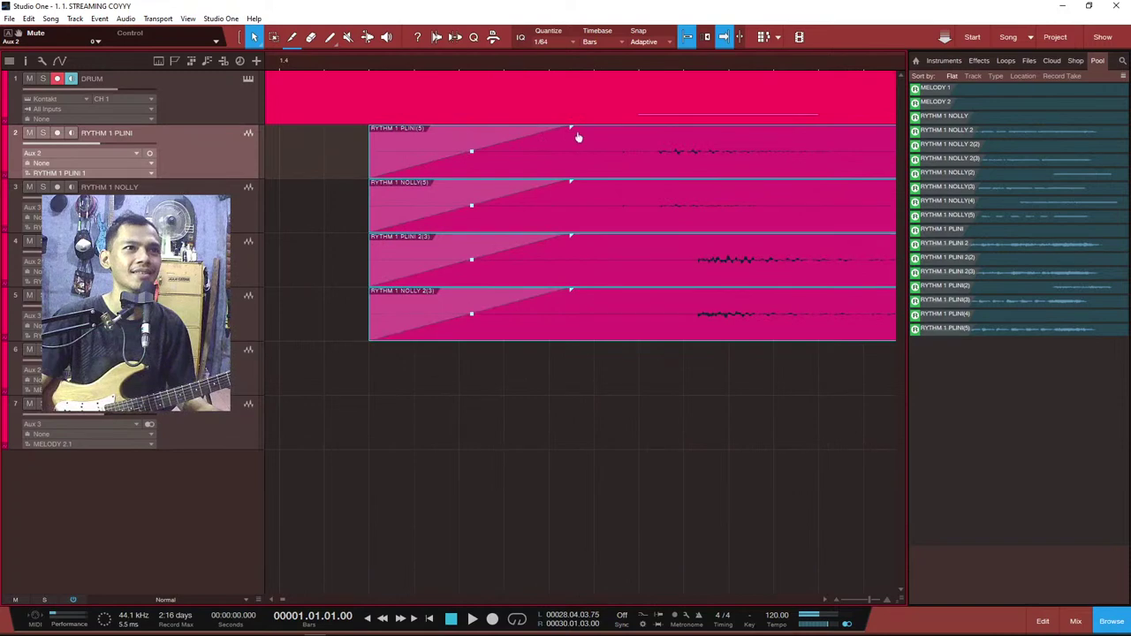
pyautogui.moveTo(572, 131); pyautogui.dragTo(636, 141)
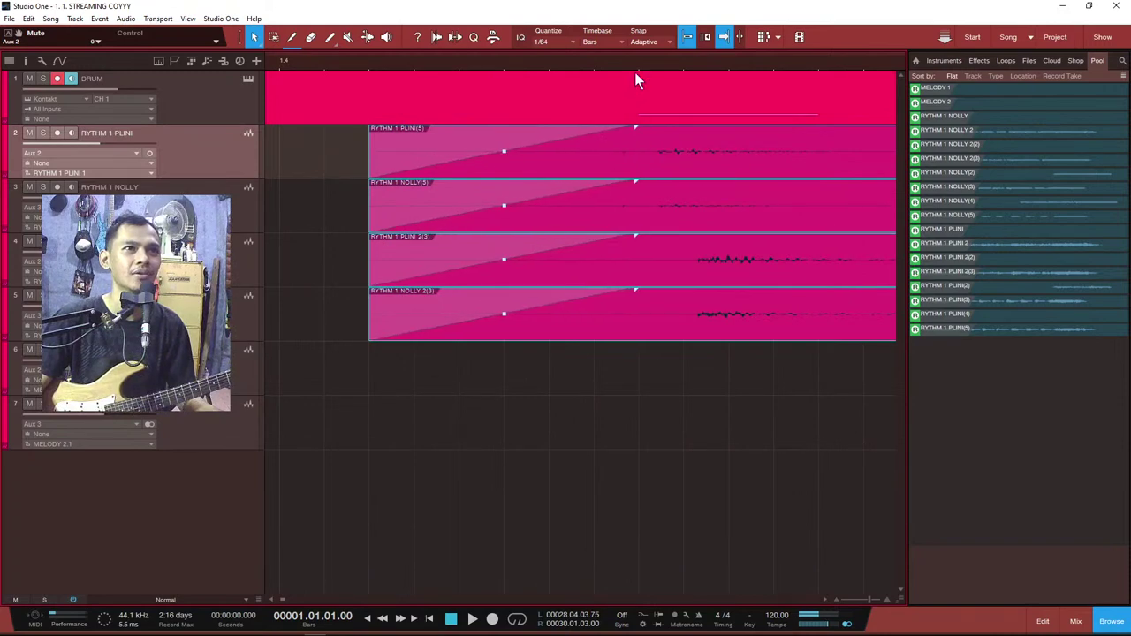
pyautogui.scroll(-4, 634, 61)
pyautogui.scroll(-2, 634, 65)
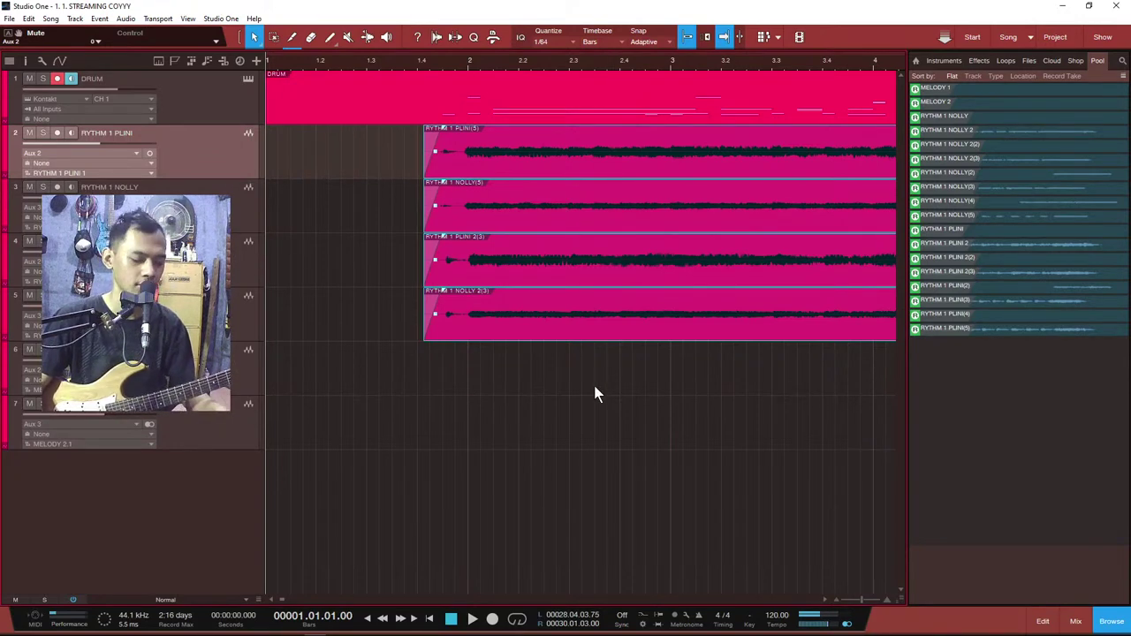
# Step: Mute the Aux 1 channel in the mixer and unmute it again
pyautogui.press('F3')
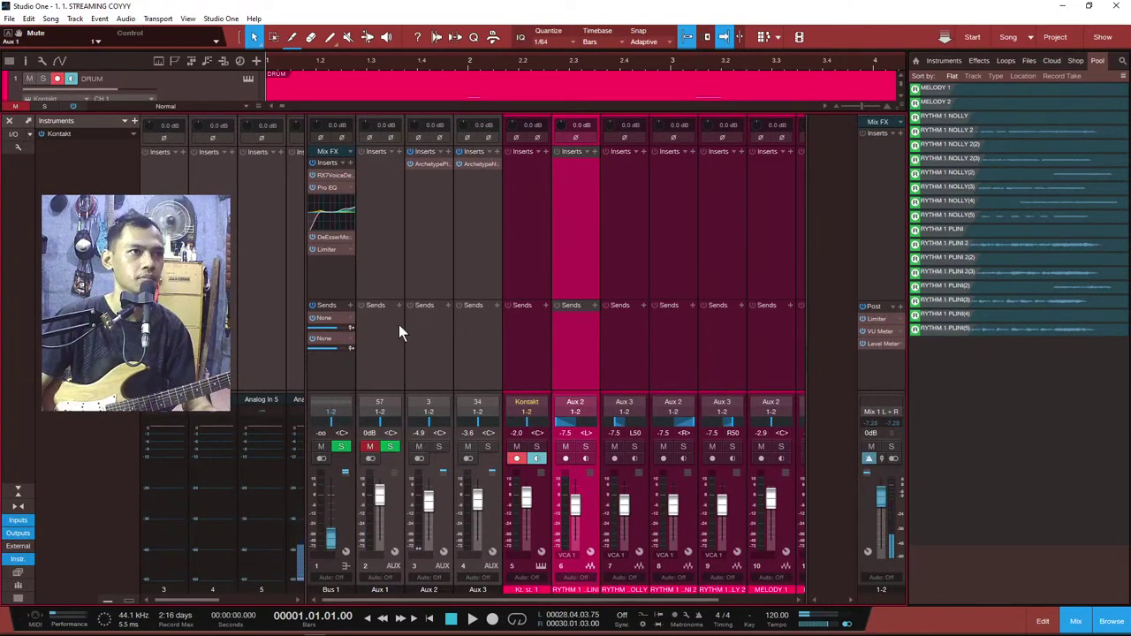
pyautogui.press('F3')
pyautogui.press('F3')
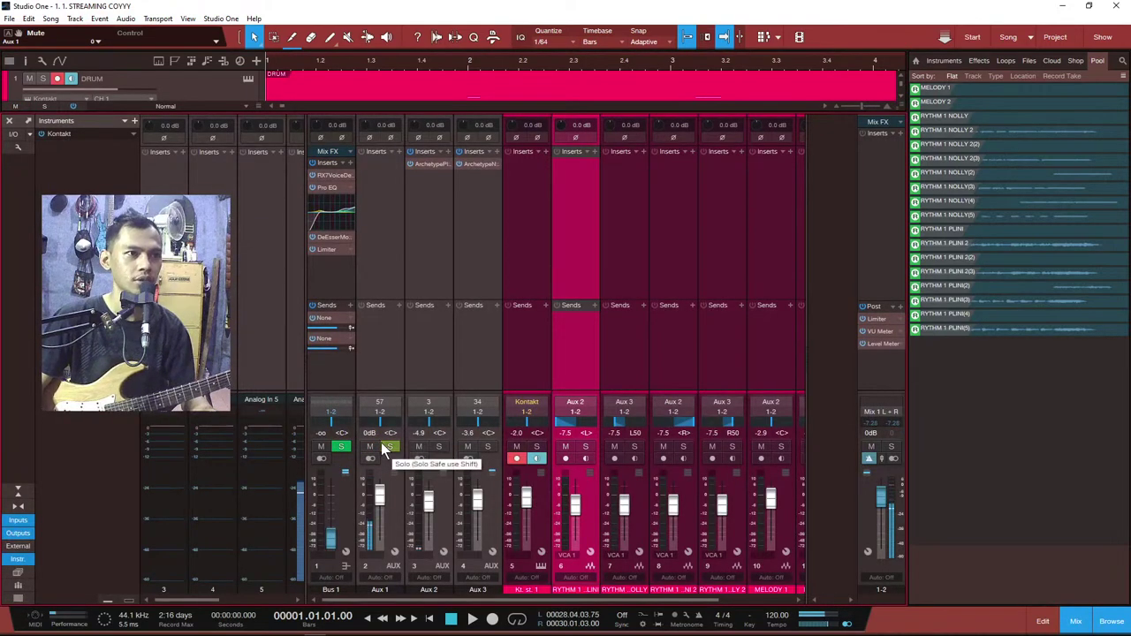
pyautogui.press('F3')
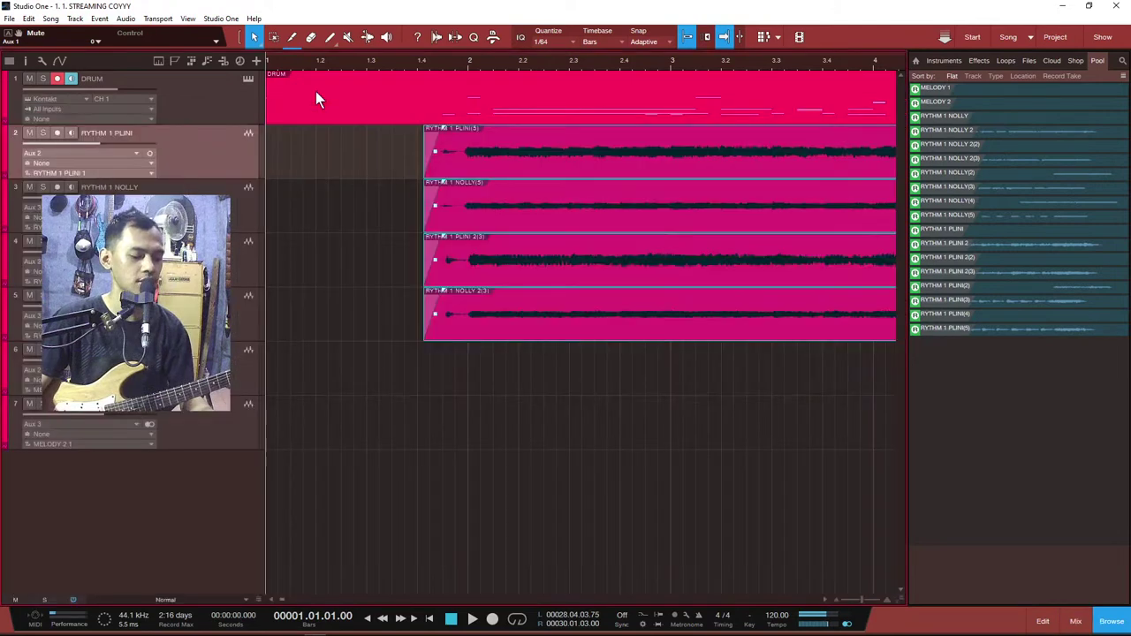
# Step: Review the Export Mixdown settings for location, format and export range, and close them without exporting
pyautogui.click(53, 19)
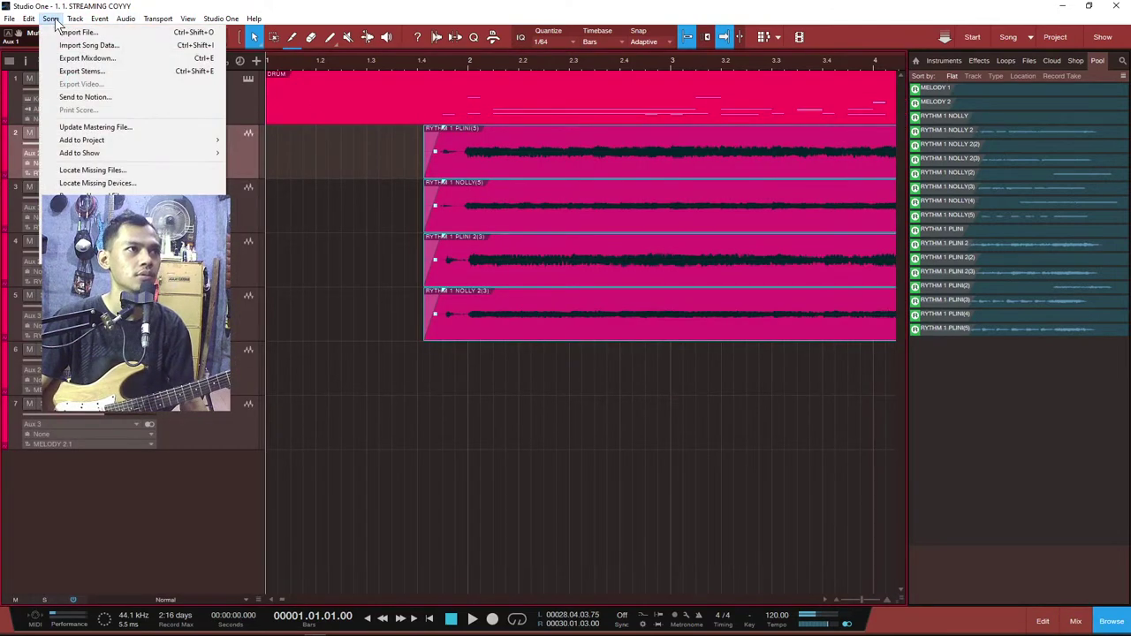
pyautogui.click(94, 59)
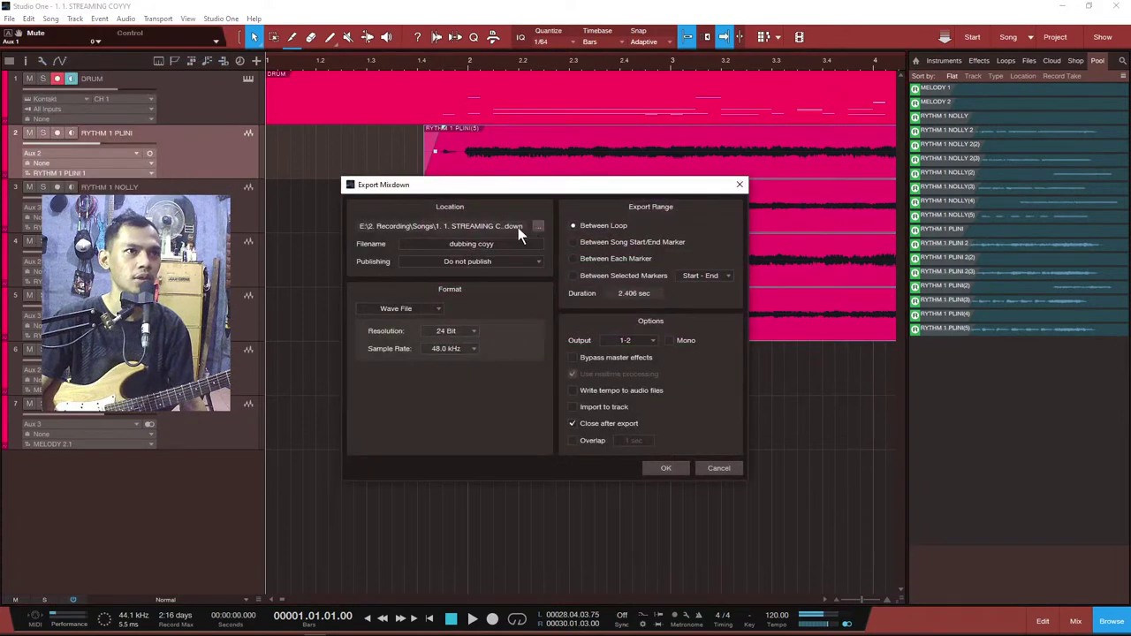
pyautogui.click(740, 186)
# Step: Set the loop range from the song start to bar 15, just past the guitars' fade-outs
pyautogui.scroll(-6, 547, 65)
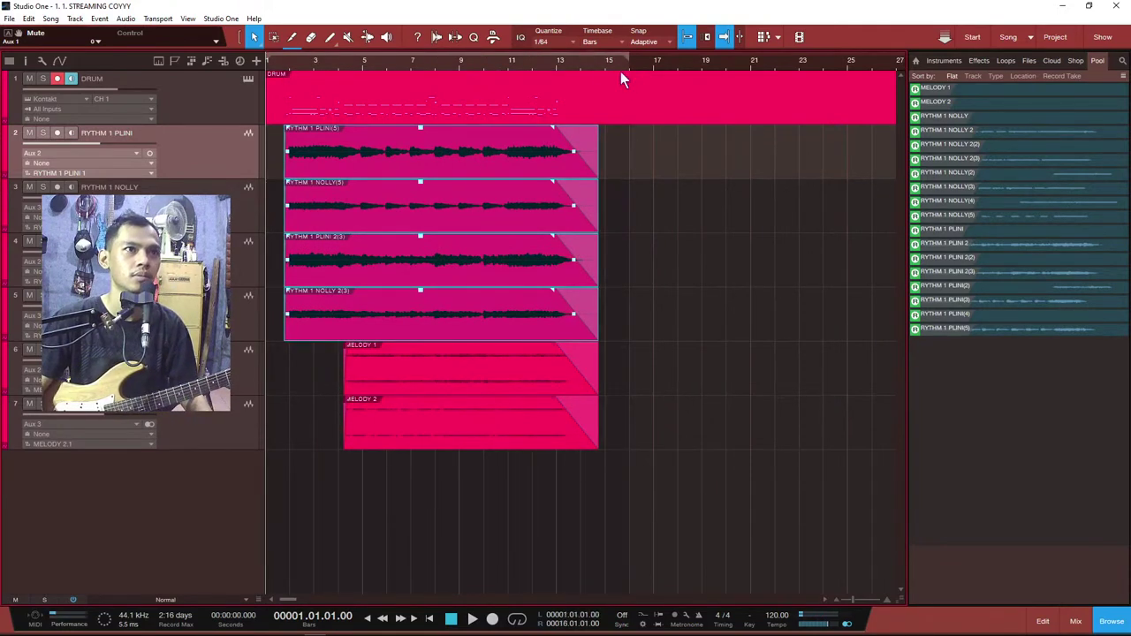
pyautogui.scroll(5, 594, 65)
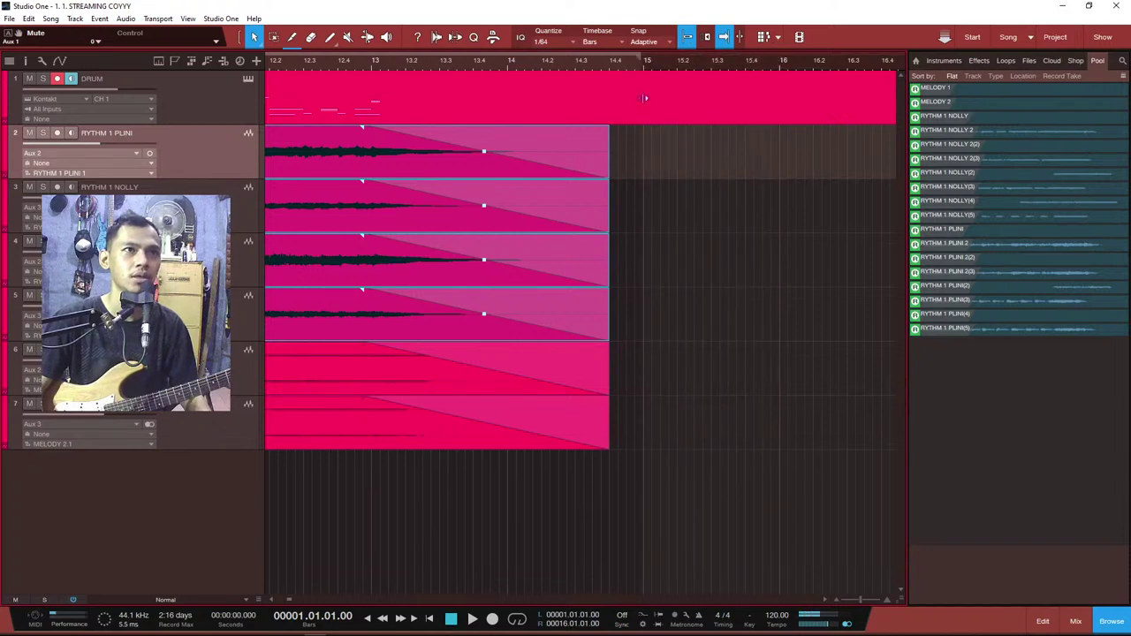
pyautogui.scroll(3, 633, 62)
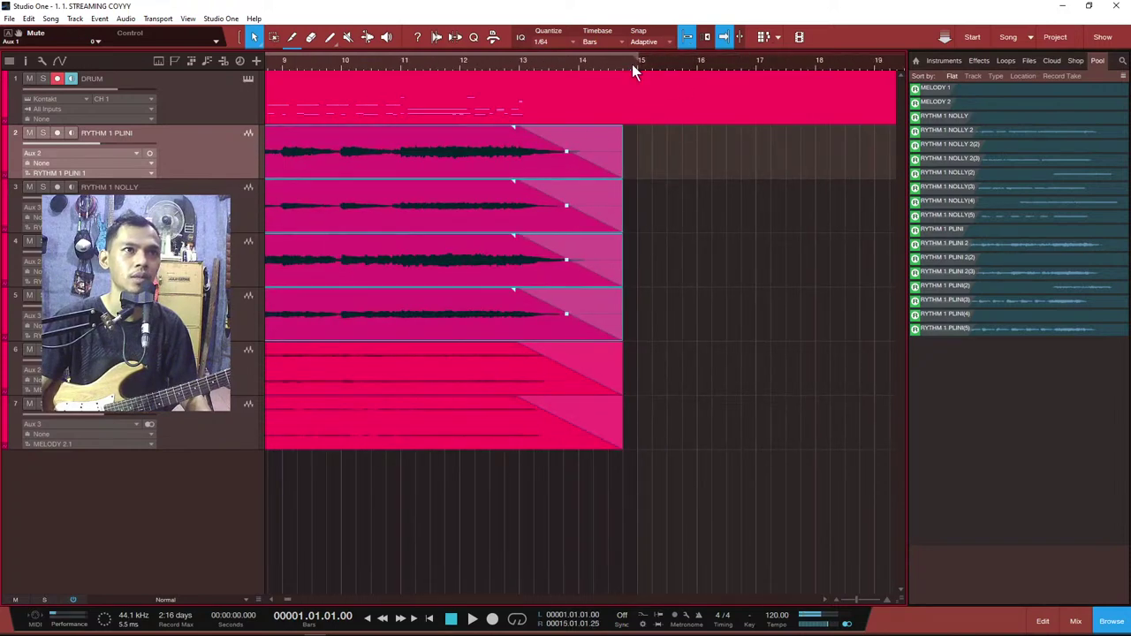
pyautogui.scroll(3, 610, 66)
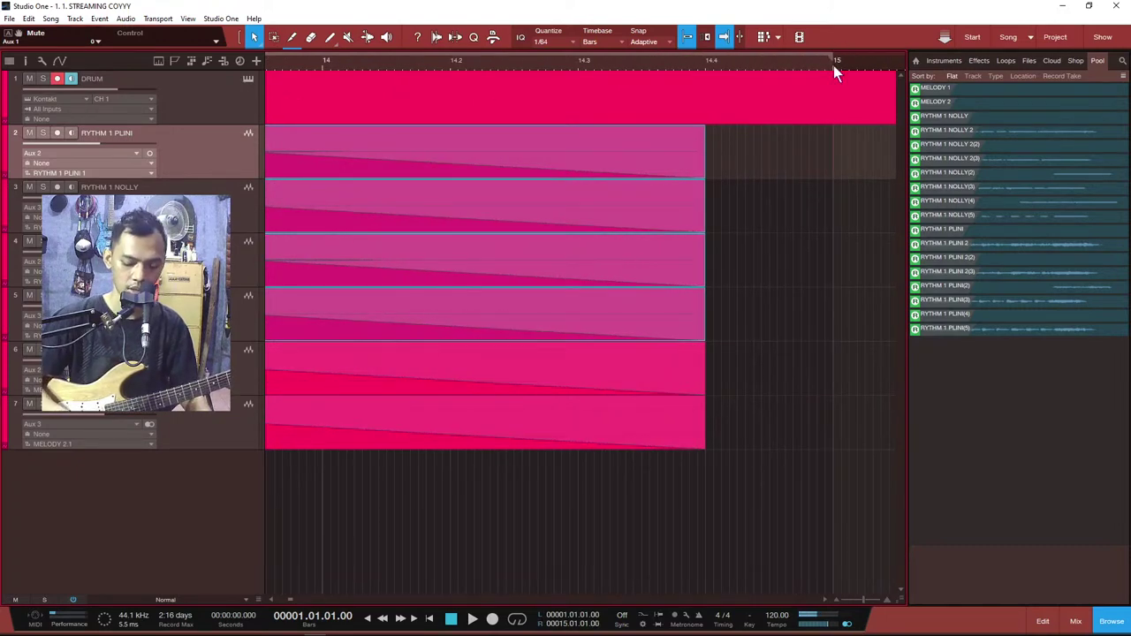
# Step: Move the loop start to about 1.02.04.25, shortly before the rhythm guitars begin, and deselect the recordings
pyautogui.press(',')
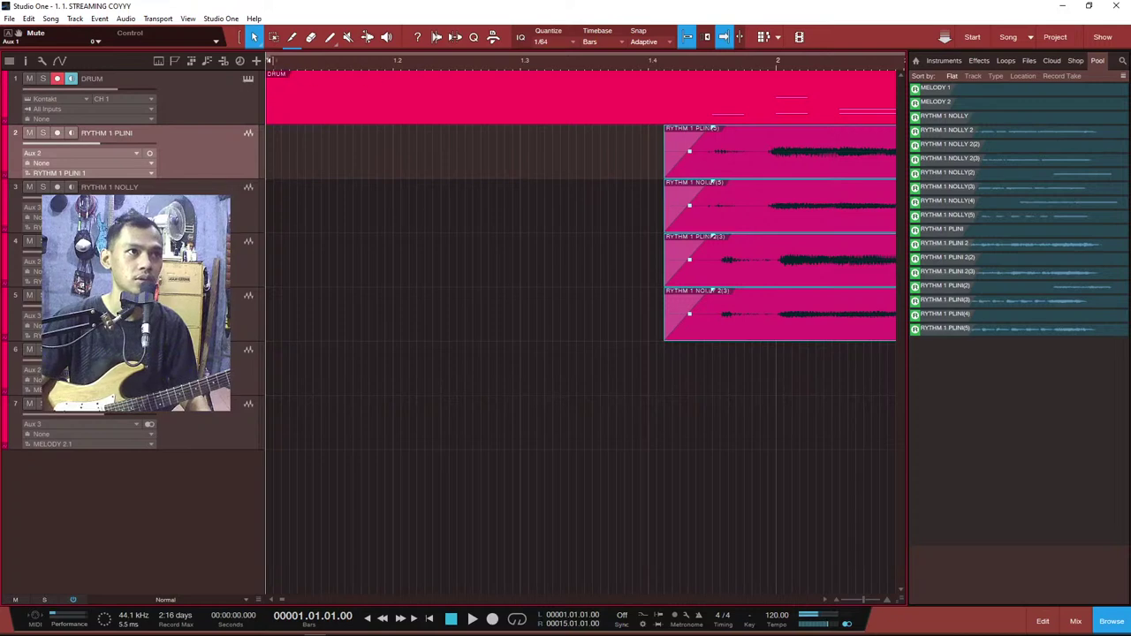
pyautogui.moveTo(509, 100); pyautogui.dragTo(497, 99)
pyautogui.scroll(-5, 513, 62)
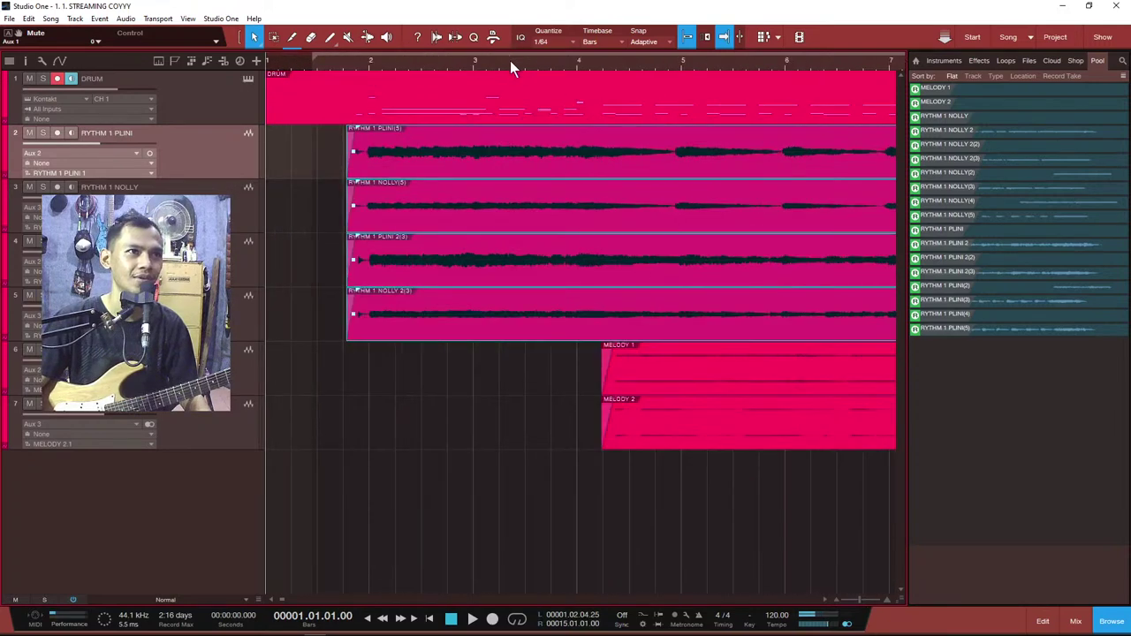
pyautogui.click(507, 433)
# Step: Set the track height to Tiny so all seven tracks and the loop range fit in the arrangement
pyautogui.scroll(-8, 358, 58)
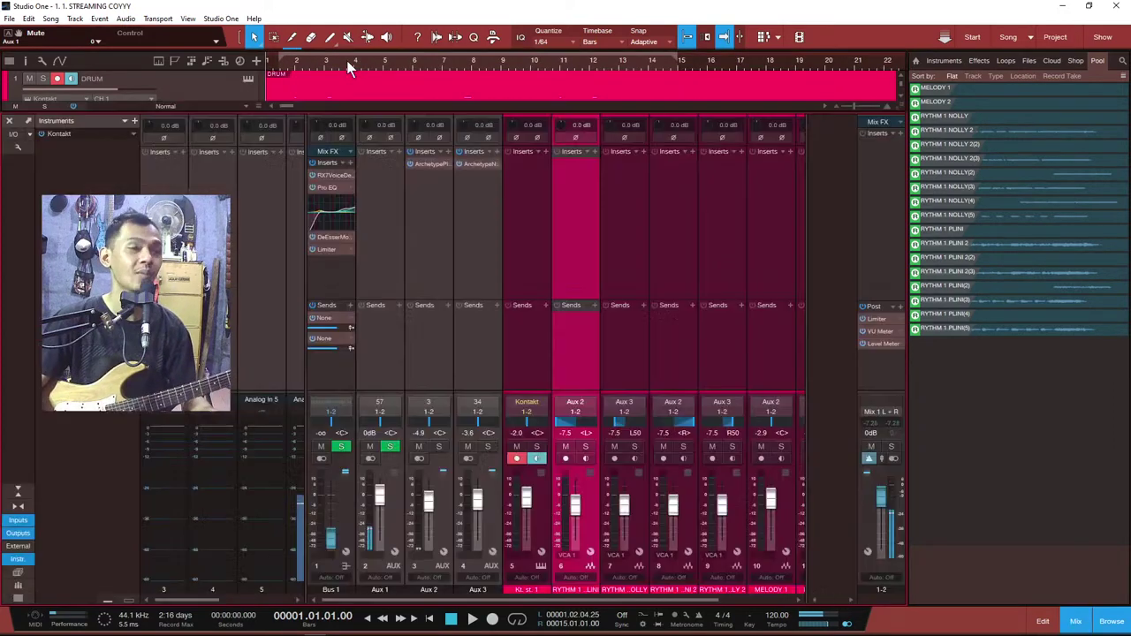
pyautogui.scroll(-5, 389, 71)
pyautogui.scroll(-2, 393, 71)
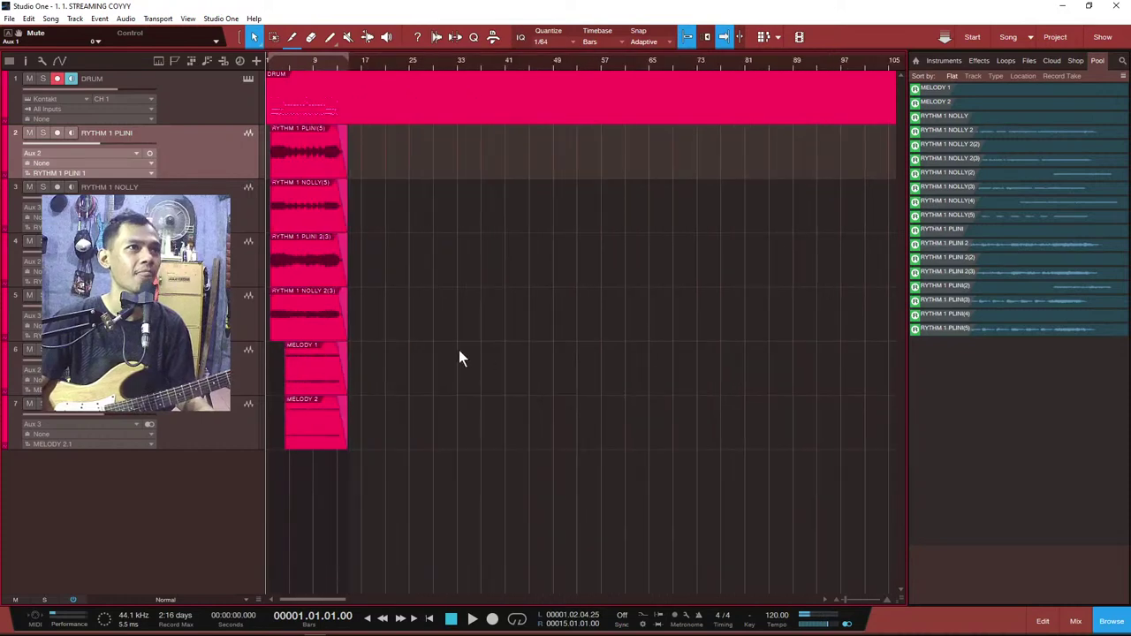
pyautogui.scroll(-3, 391, 262)
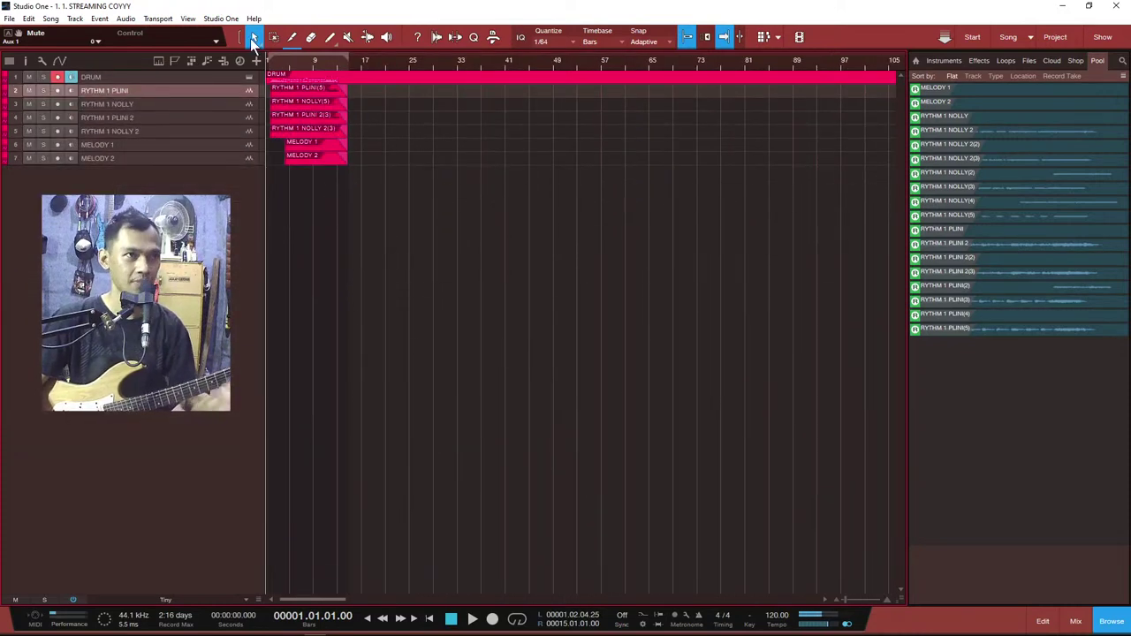
pyautogui.scroll(6, 275, 67)
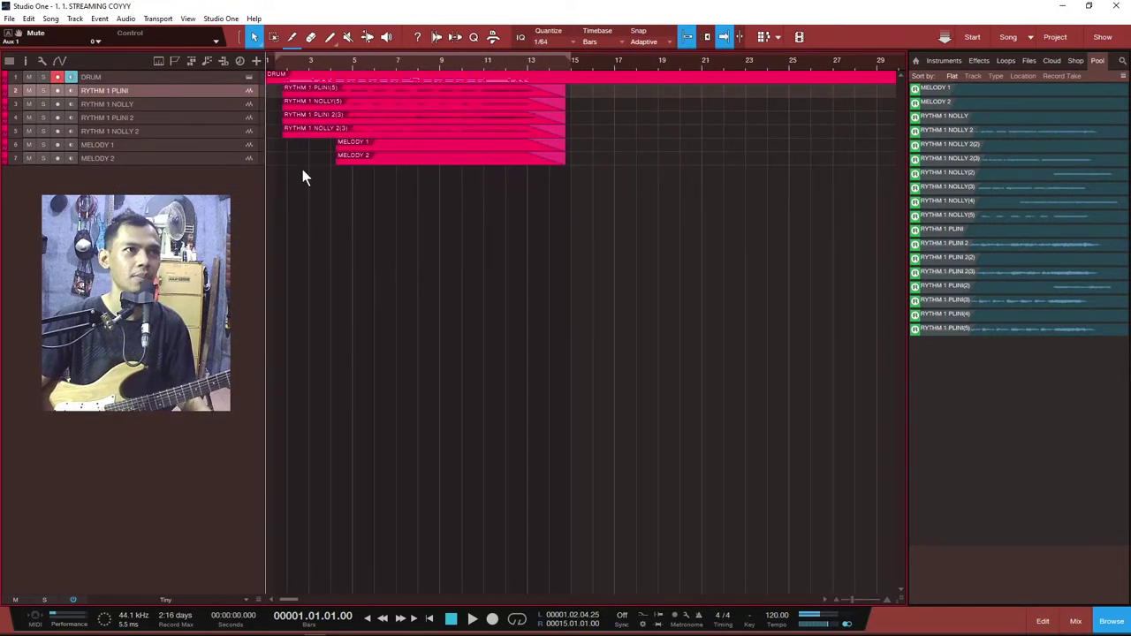
# Step: Mute the Aux 1 channel in the mixer ahead of exporting the mixdown
pyautogui.click(50, 19)
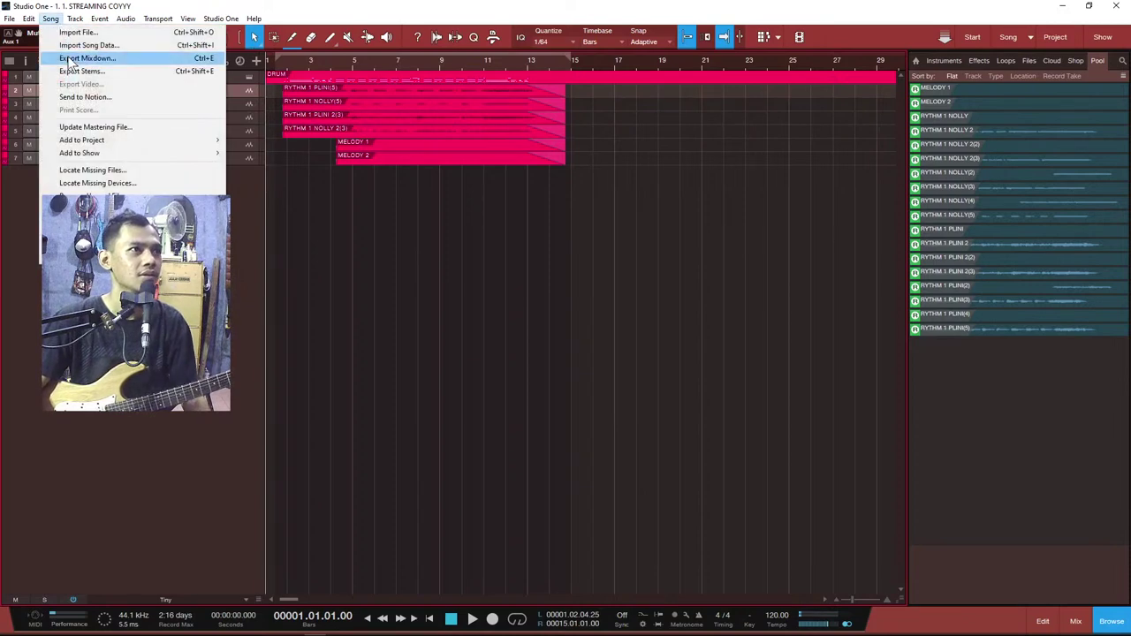
pyautogui.click(649, 407)
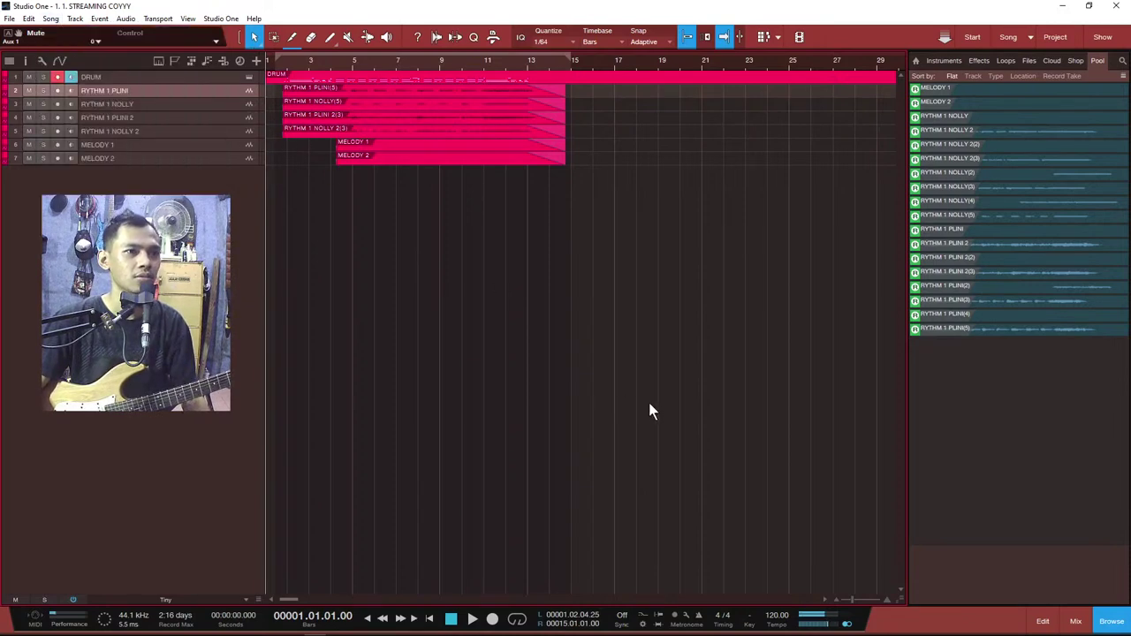
pyautogui.press('F3')
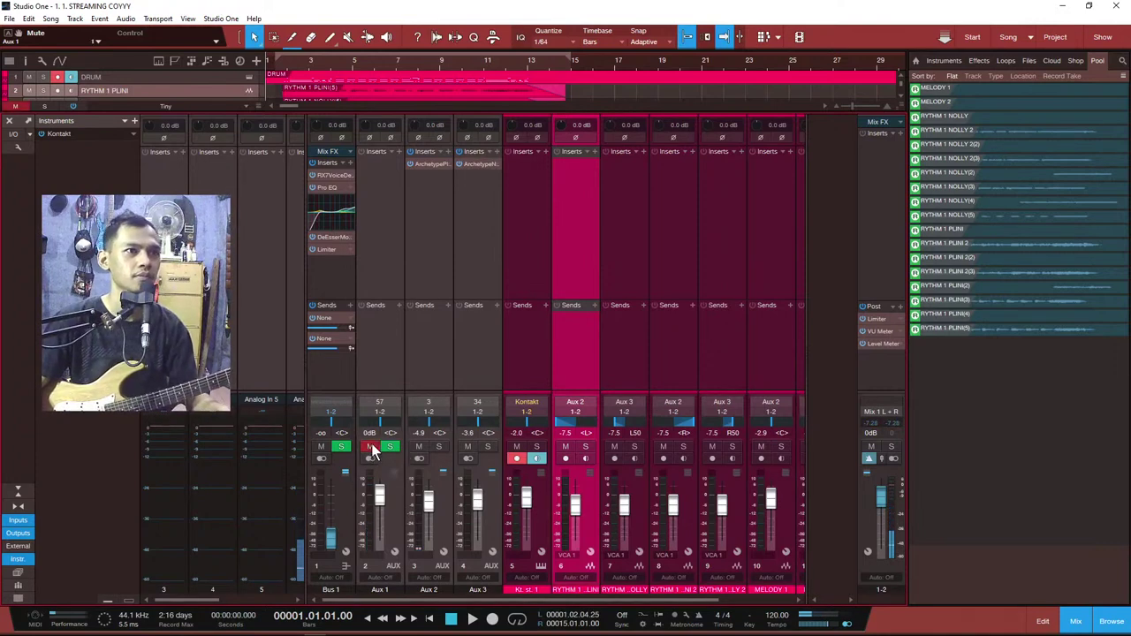
pyautogui.press('F3')
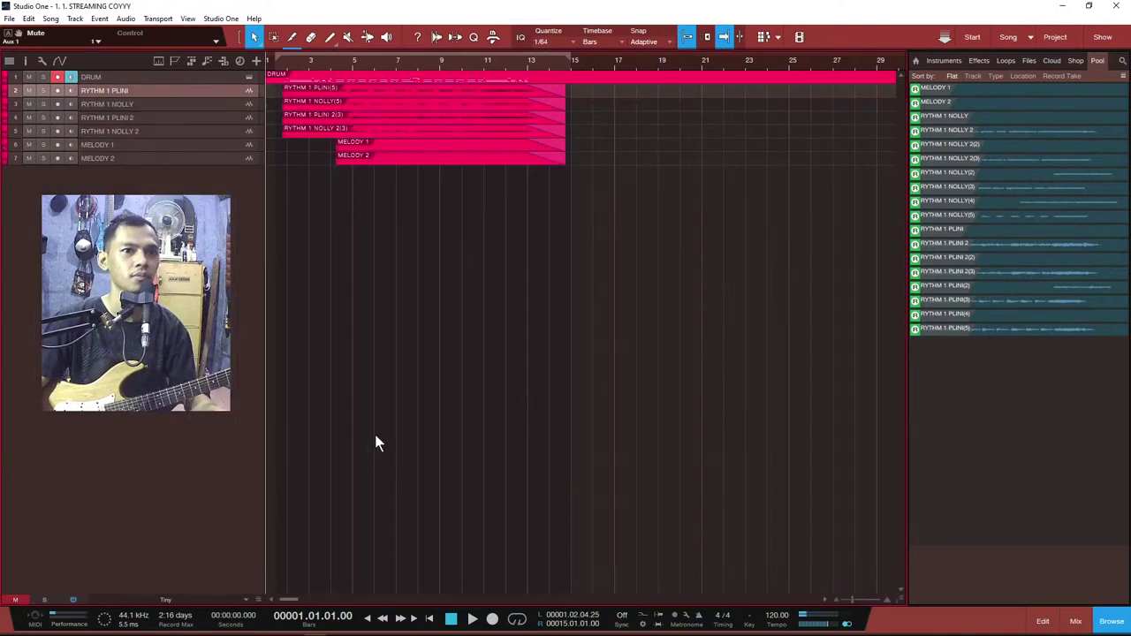
# Step: Export the mixdown of the loop range as an MP3 file named dubbing coyy with a 44.1 kHz sample rate
pyautogui.click(50, 18)
pyautogui.click(103, 60)
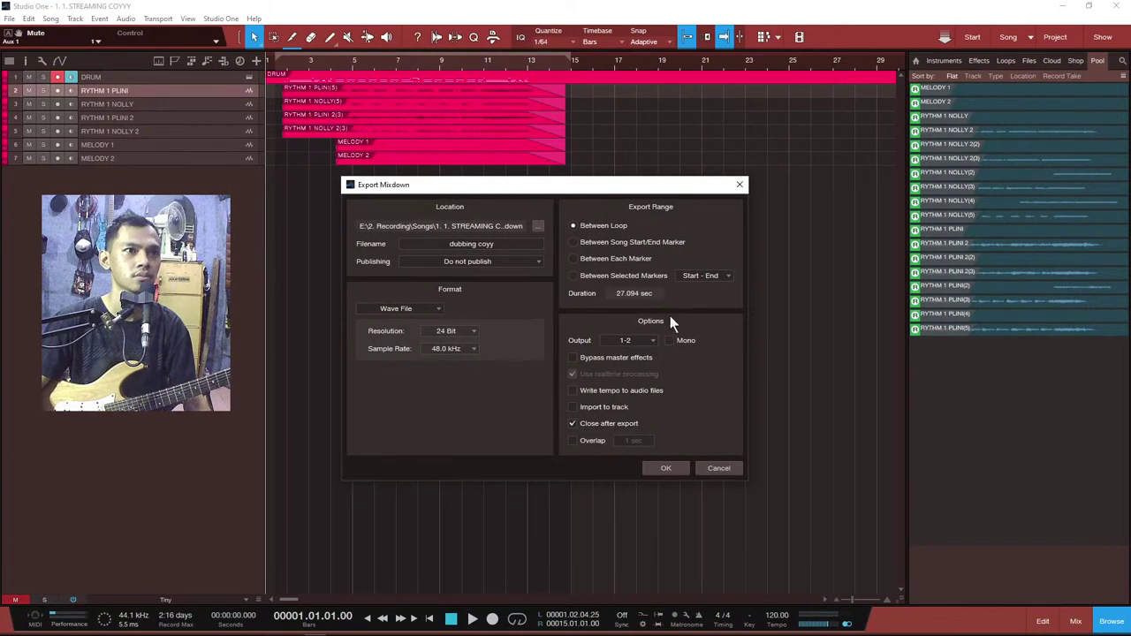
pyautogui.click(419, 307)
pyautogui.click(410, 392)
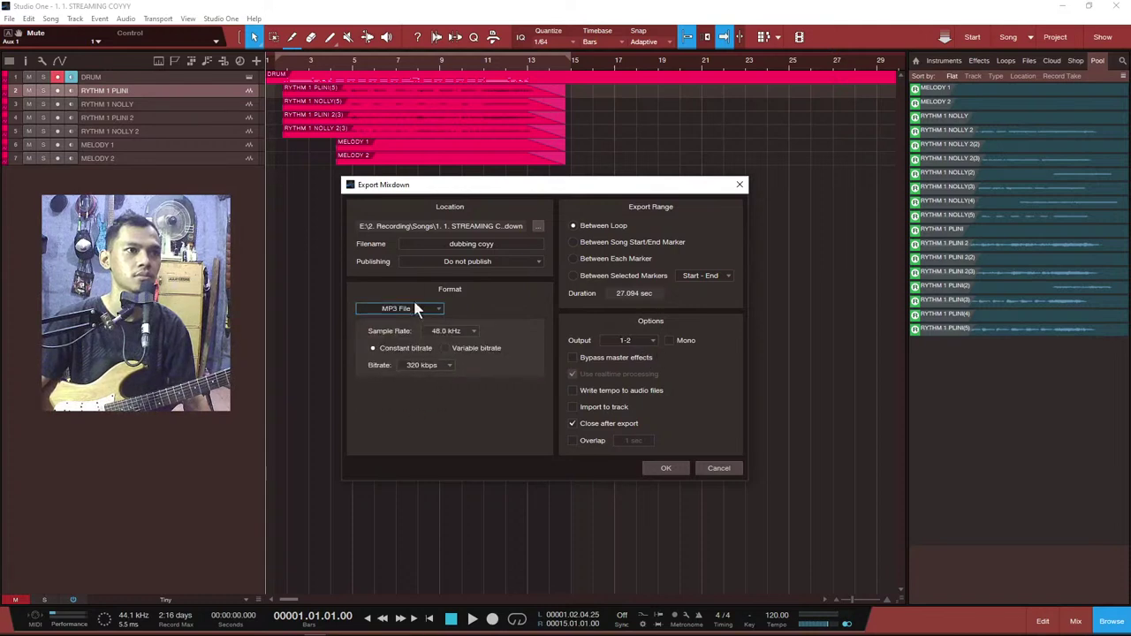
pyautogui.click(461, 329)
pyautogui.click(460, 360)
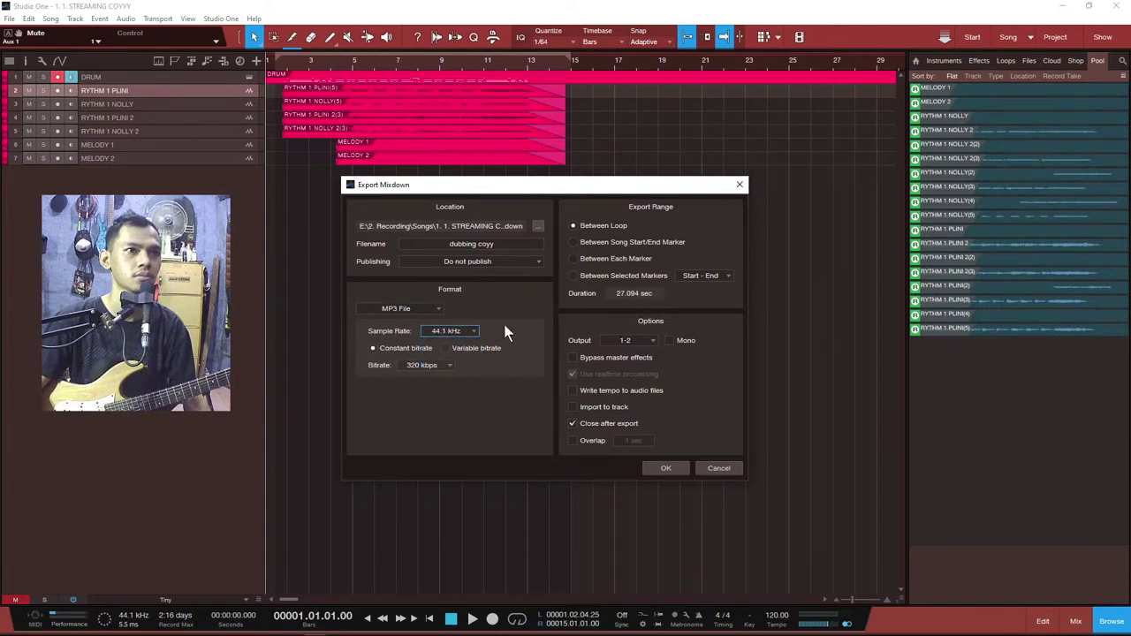
pyautogui.click(665, 468)
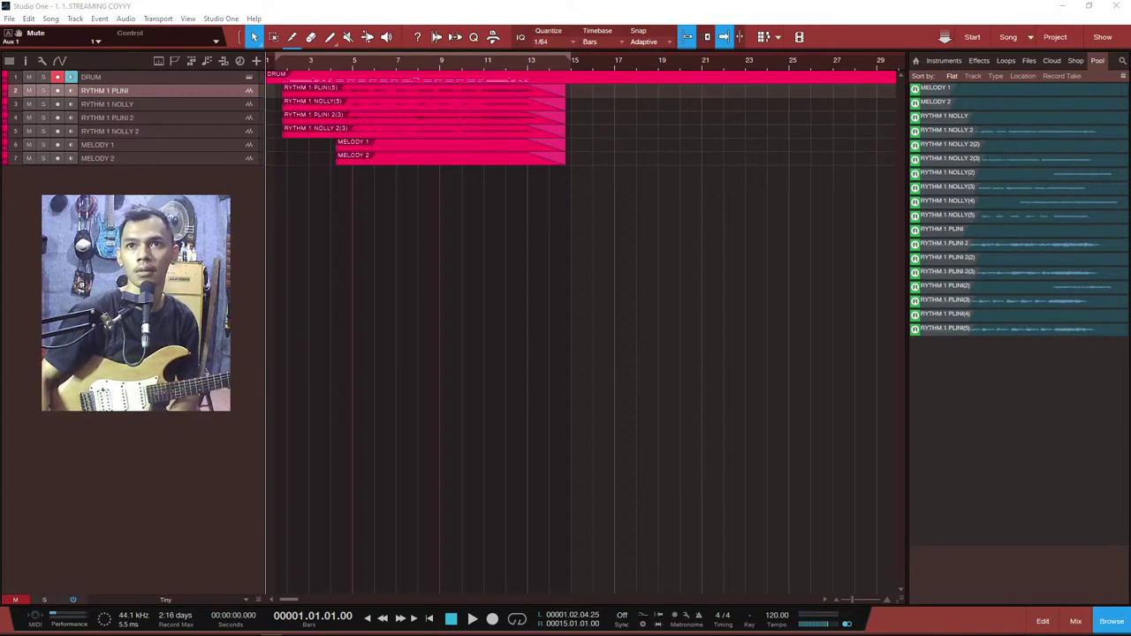
# Step: Move the exported file's folder window aside and unmute the Aux 1 channel in the mixer
pyautogui.moveTo(883, 231); pyautogui.dragTo(634, 132)
pyautogui.moveTo(883, 125); pyautogui.dragTo(1129, 141)
pyautogui.click(607, 301)
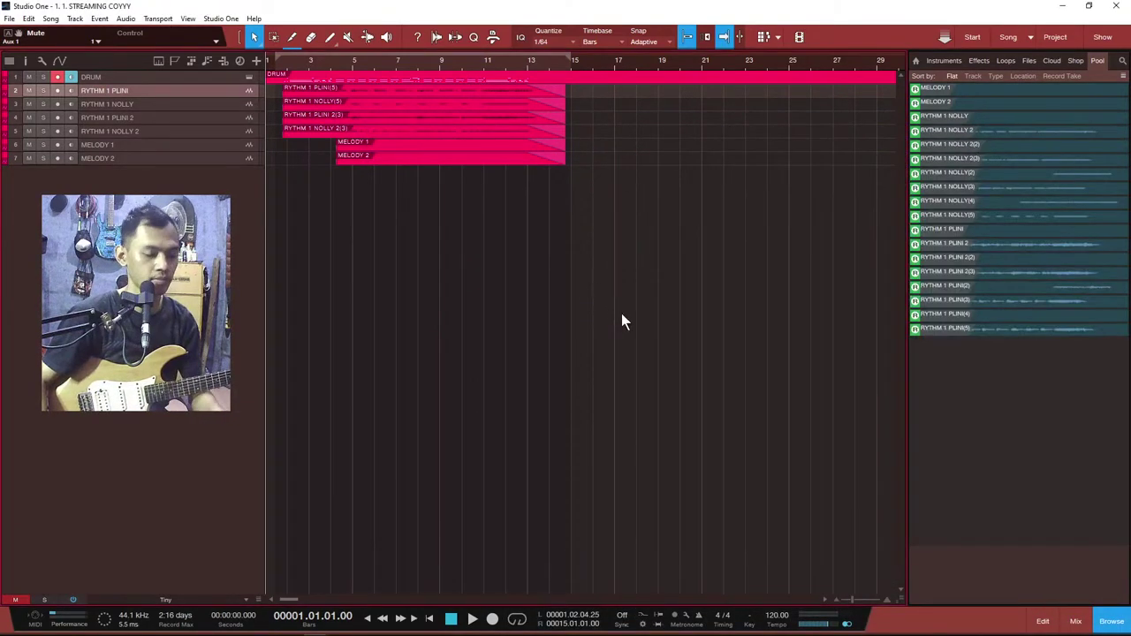
pyautogui.press('F3')
pyautogui.click(366, 446)
pyautogui.press('F3')
# Step: Switch to the Mixdown folder in File Explorer and play the exported dubbing coyy file
pyautogui.hotkey('alt', 'Tab')
pyautogui.click(787, 173)
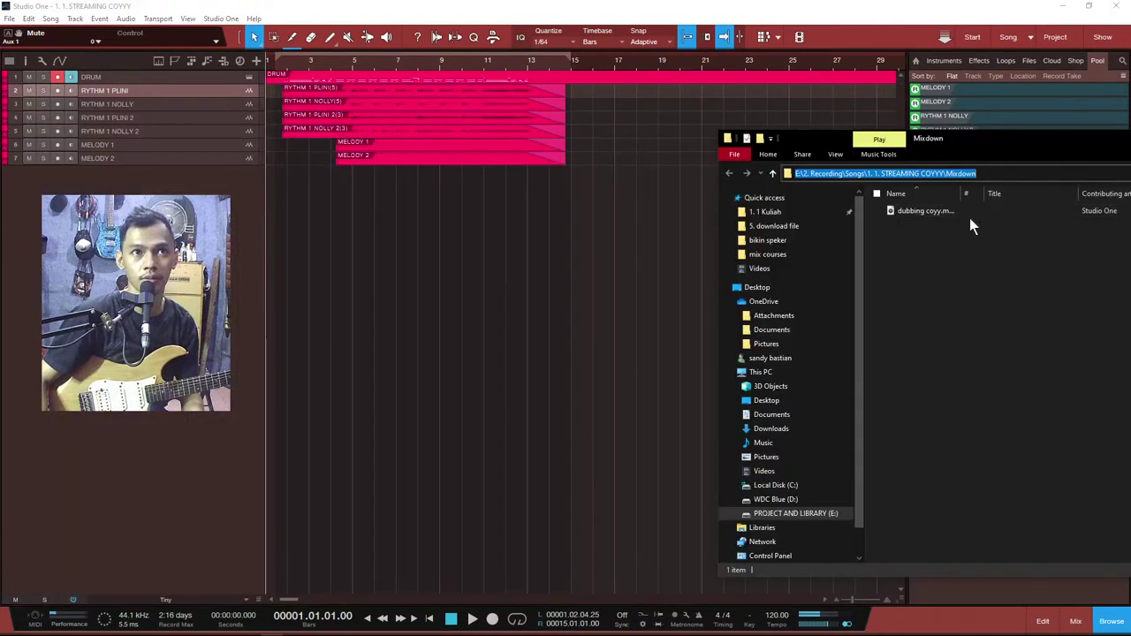
pyautogui.moveTo(989, 141); pyautogui.dragTo(631, 179)
pyautogui.click(574, 251)
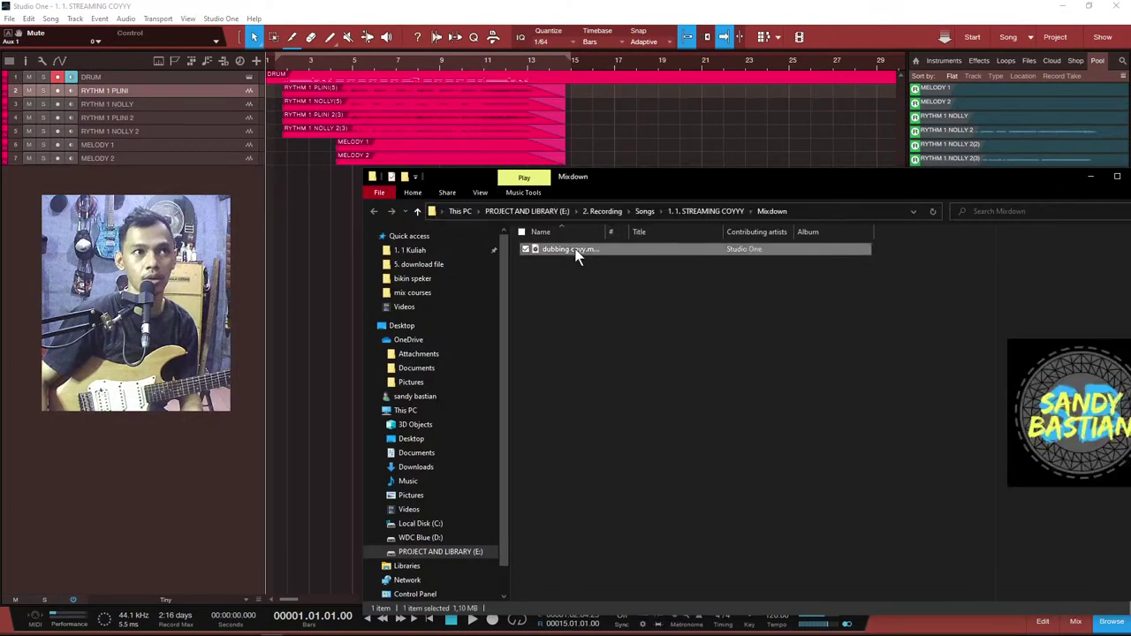
pyautogui.doubleClick(574, 251)
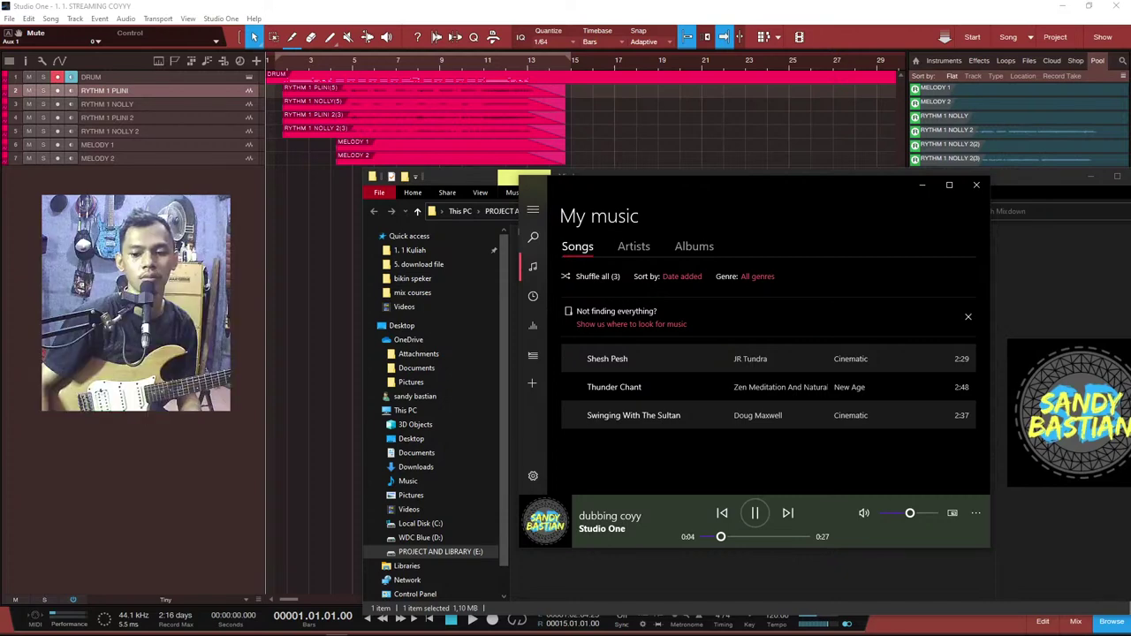
# Step: Close the music player and the Mixdown folder window to return to the Studio One song
pyautogui.click(975, 187)
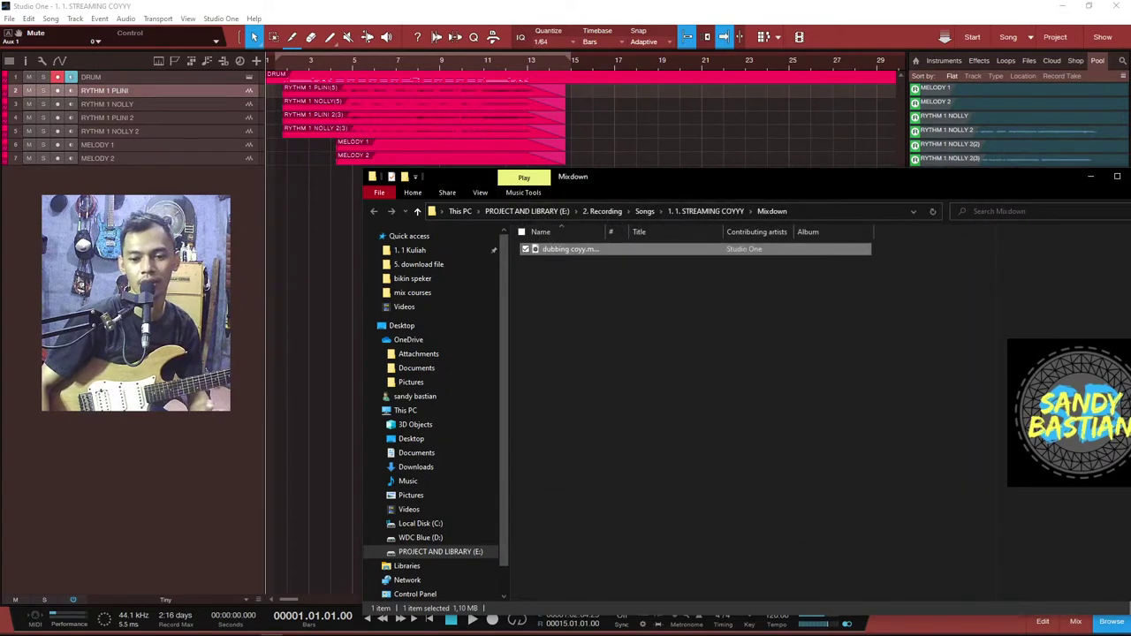
pyautogui.click(715, 340)
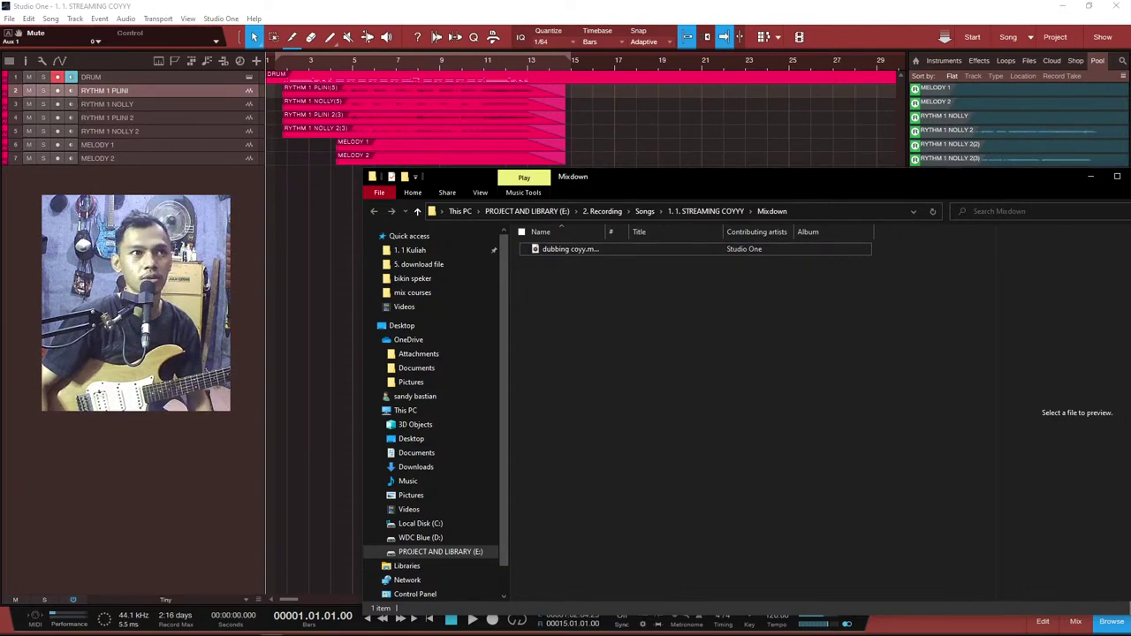
pyautogui.hotkey('alt', 'F4')
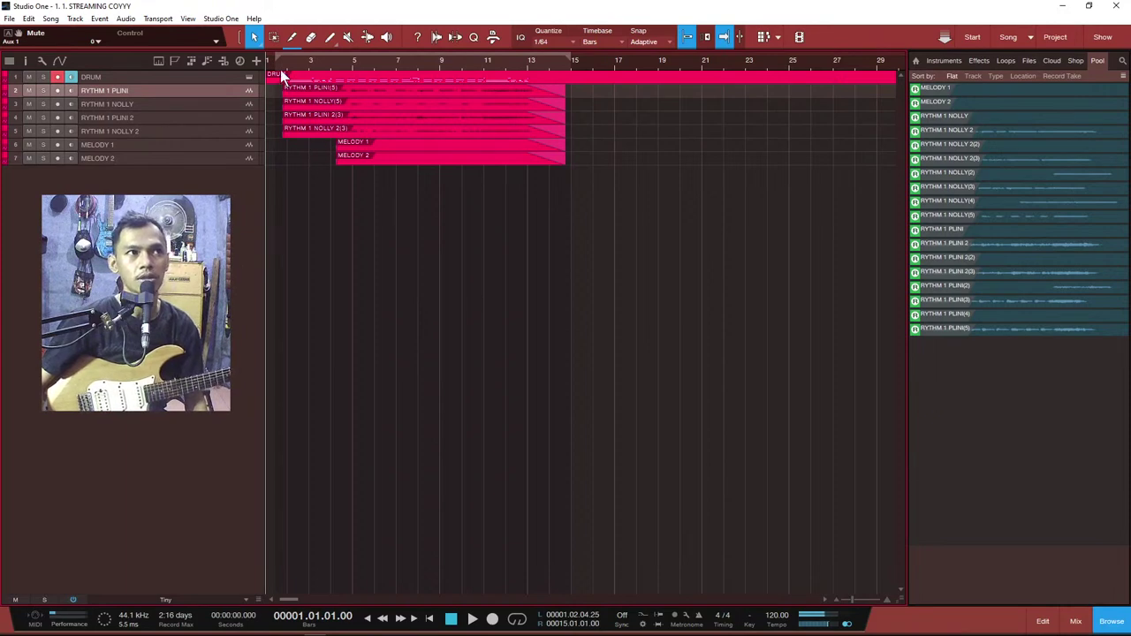
pyautogui.scroll(4, 281, 66)
pyautogui.scroll(2, 280, 65)
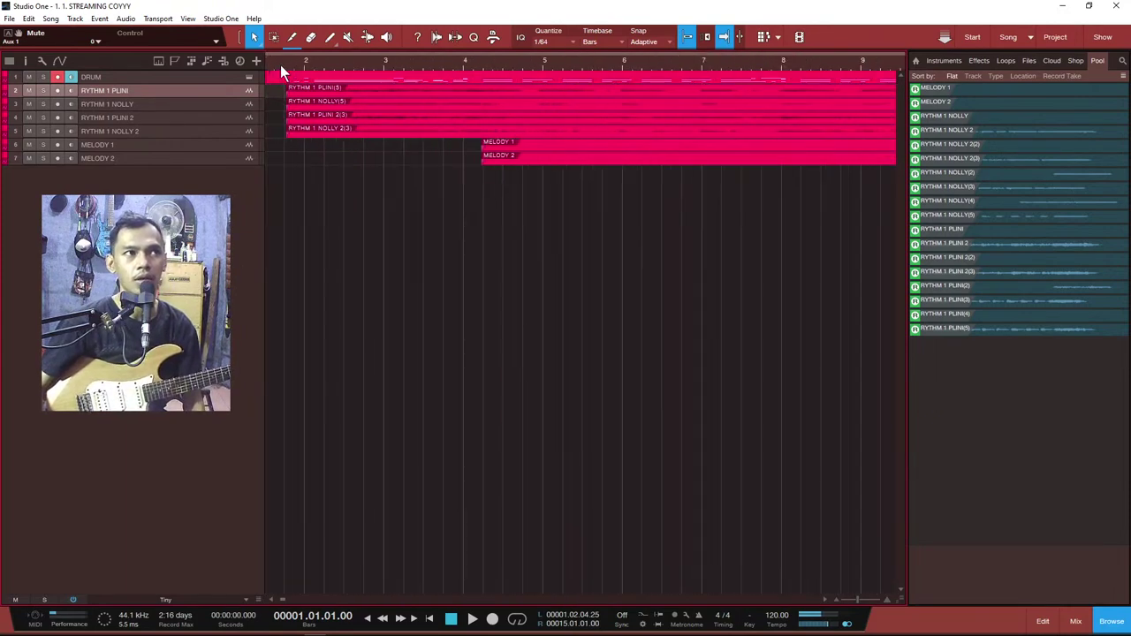
pyautogui.scroll(-3, 283, 69)
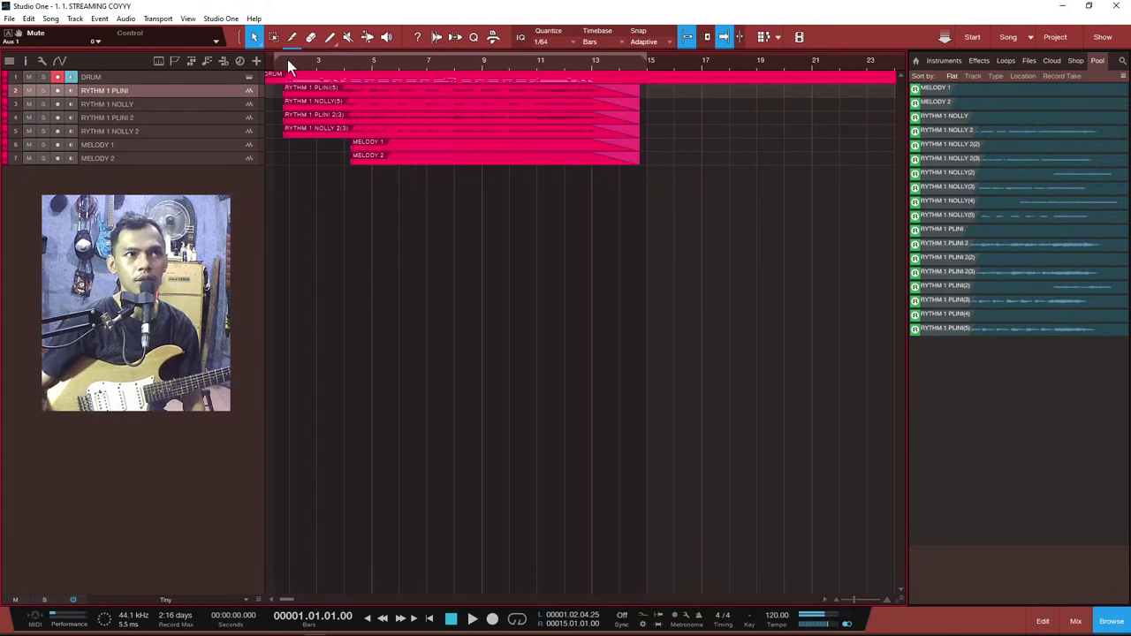